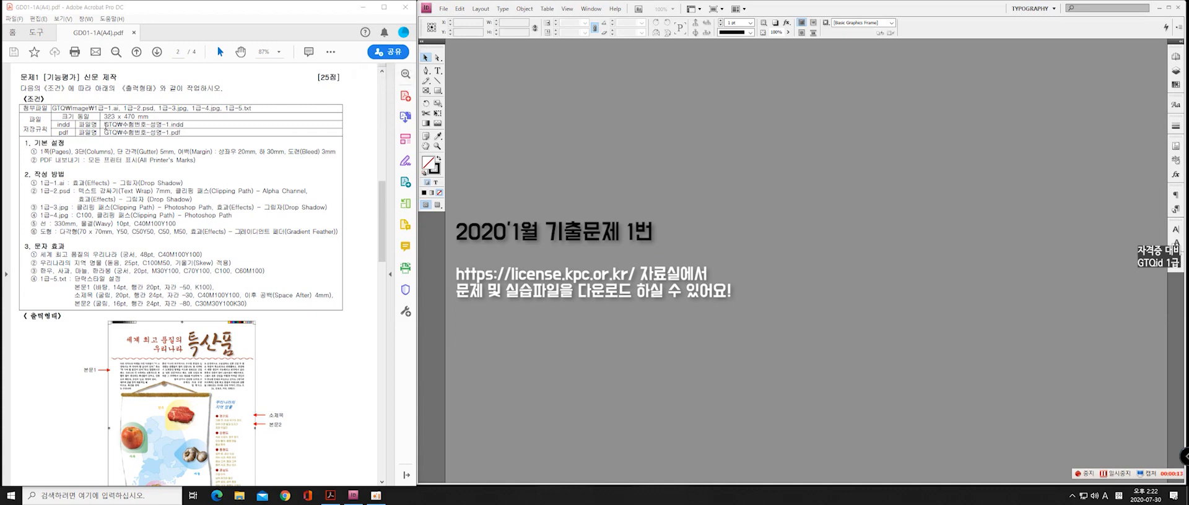
Review the exam sheet's output file names, basic page settings, object instructions and text-effect requirements
left_click_drag(105, 126, 184, 125)
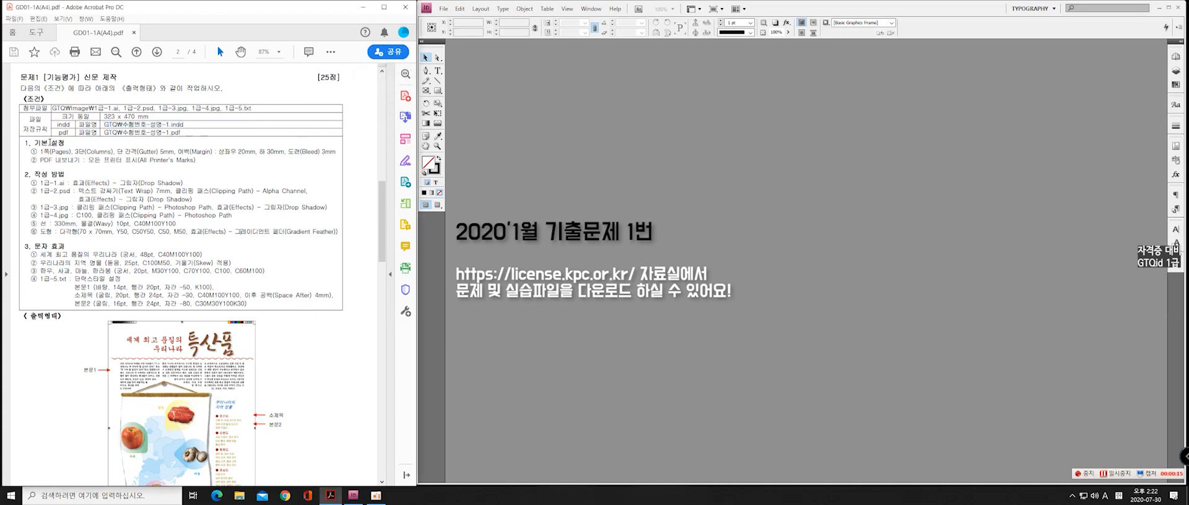
left_click_drag(35, 144, 208, 151)
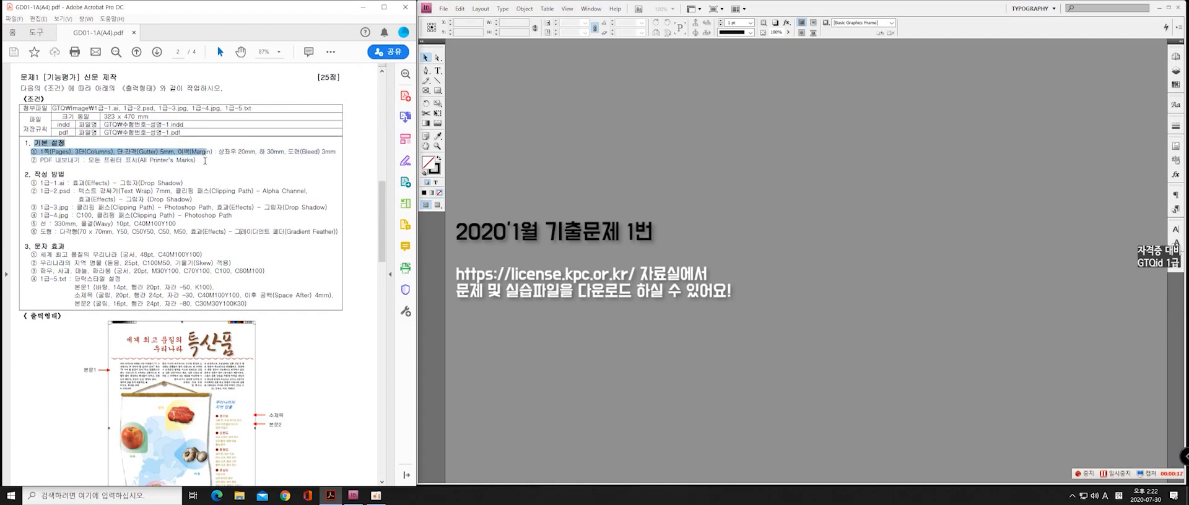
left_click(118, 162)
left_click_drag(37, 151, 210, 171)
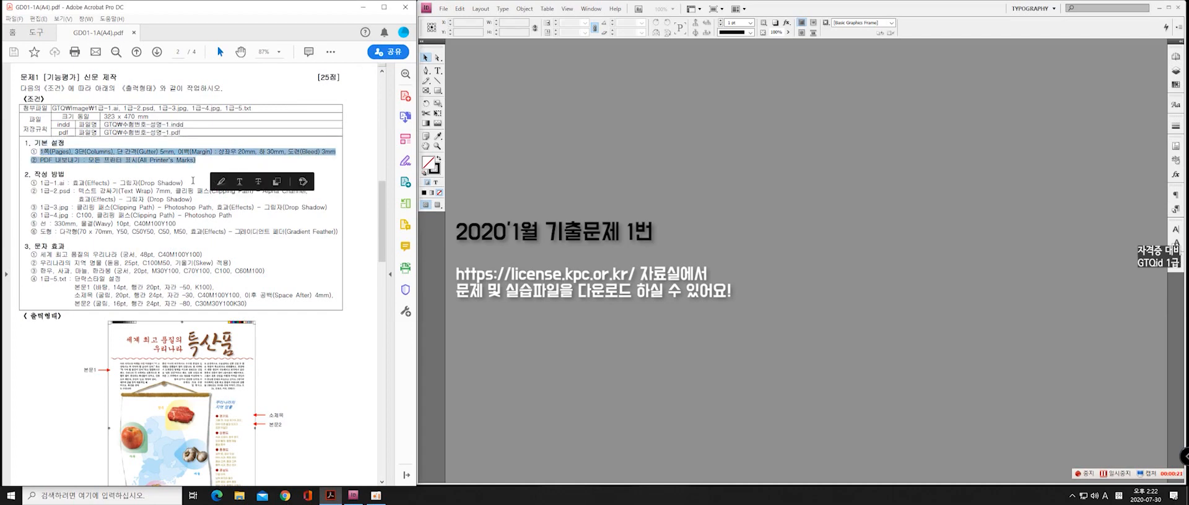
left_click(185, 184)
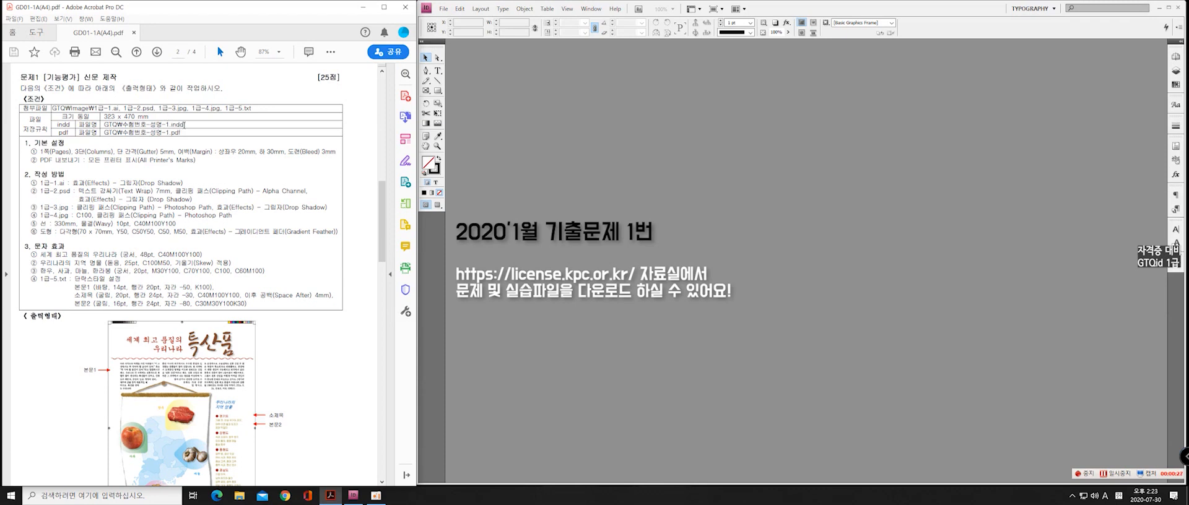
left_click_drag(41, 152, 232, 256)
left_click(219, 255)
left_click_drag(186, 232, 58, 209)
left_click(84, 233)
Examine the list of supplied source files in the exam sheet's conditions table
left_click_drag(255, 109, 124, 109)
left_click(102, 147)
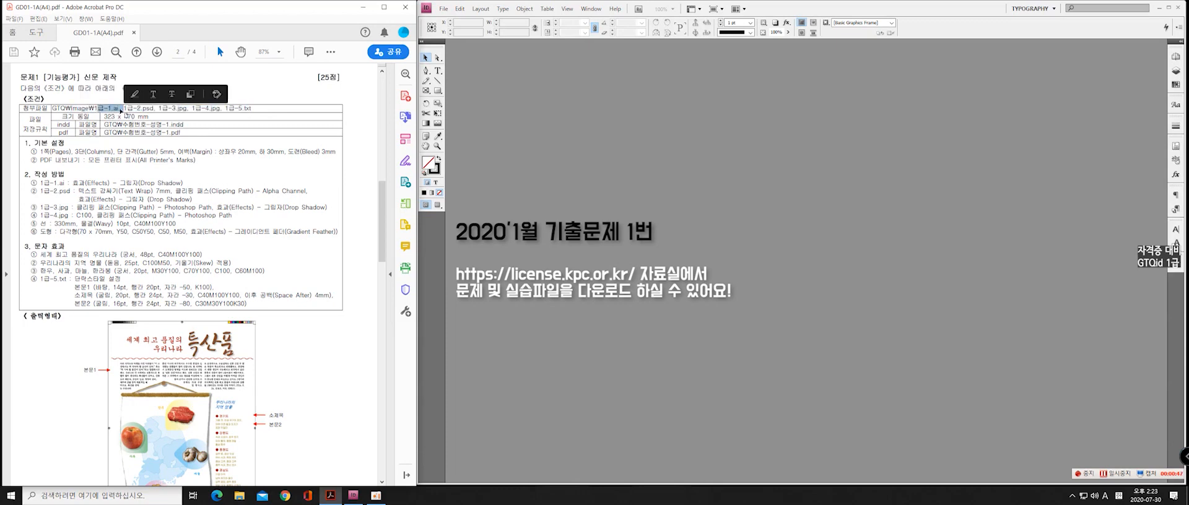
left_click(124, 109)
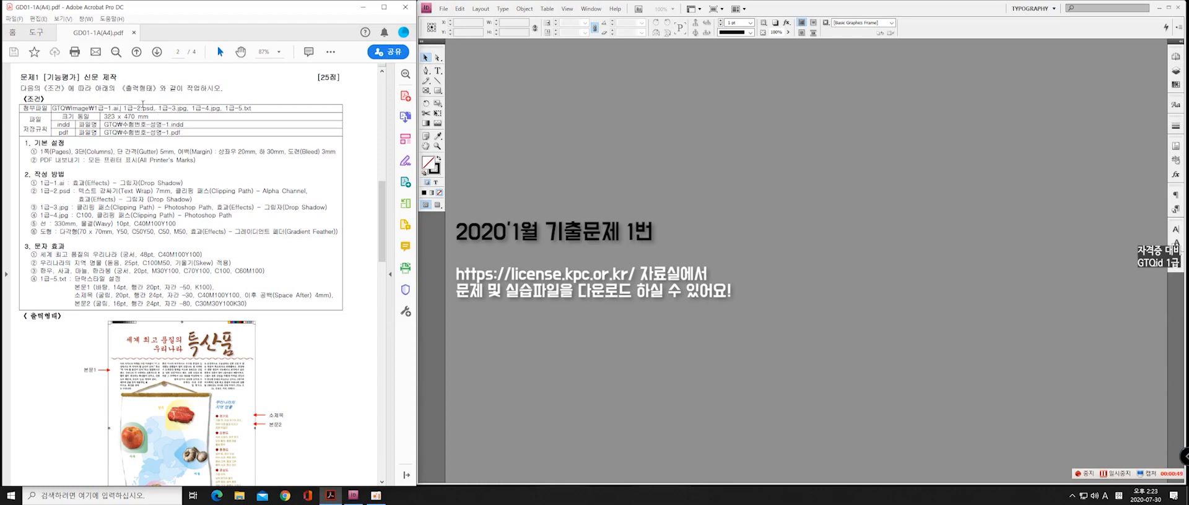
mouse_move(122, 108)
left_mouse_down()
mouse_move(108, 108)
mouse_move(125, 109)
left_mouse_up()
left_click(241, 110)
left_click_drag(224, 108, 172, 108)
left_click(265, 121)
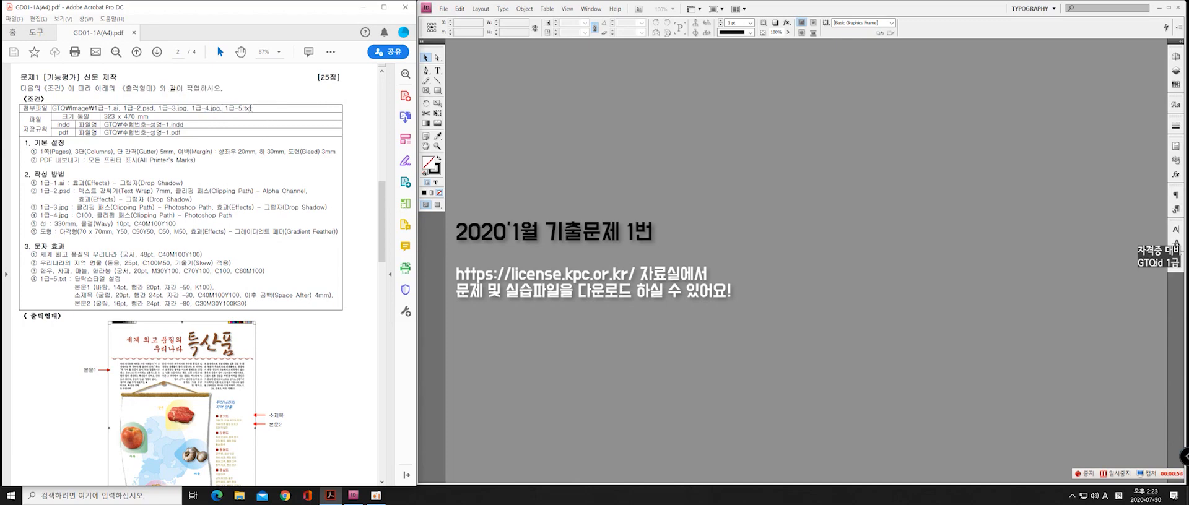
left_click_drag(254, 109, 227, 108)
left_click(262, 114)
left_click(249, 140)
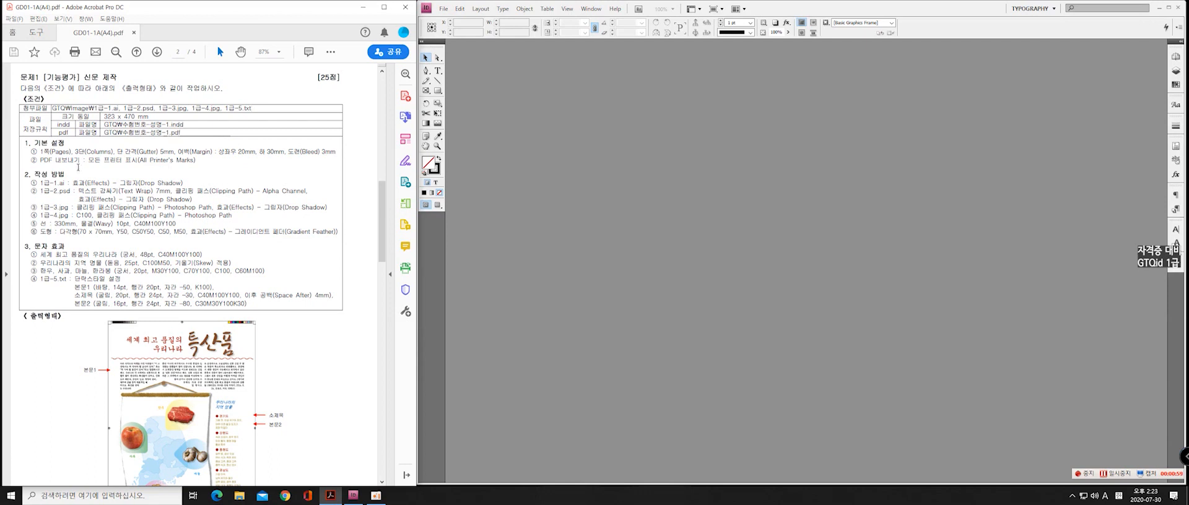
Examine the file-saving rules in the conditions table, covering the document size and the indd and pdf file names
left_click_drag(35, 119, 202, 132)
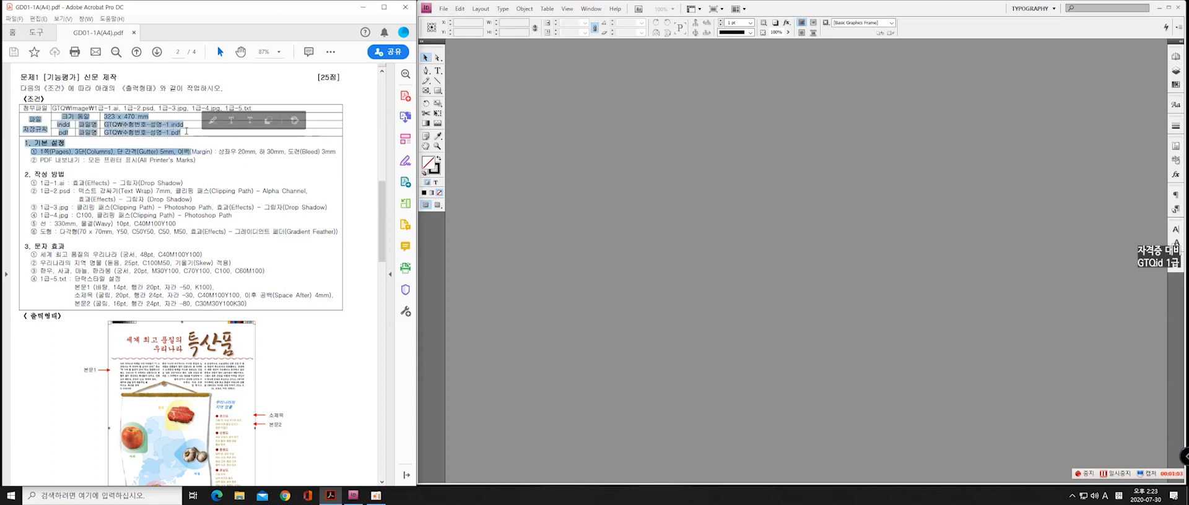
left_click(198, 130)
left_click_drag(60, 116, 86, 132)
left_click(86, 132)
double_click(64, 124)
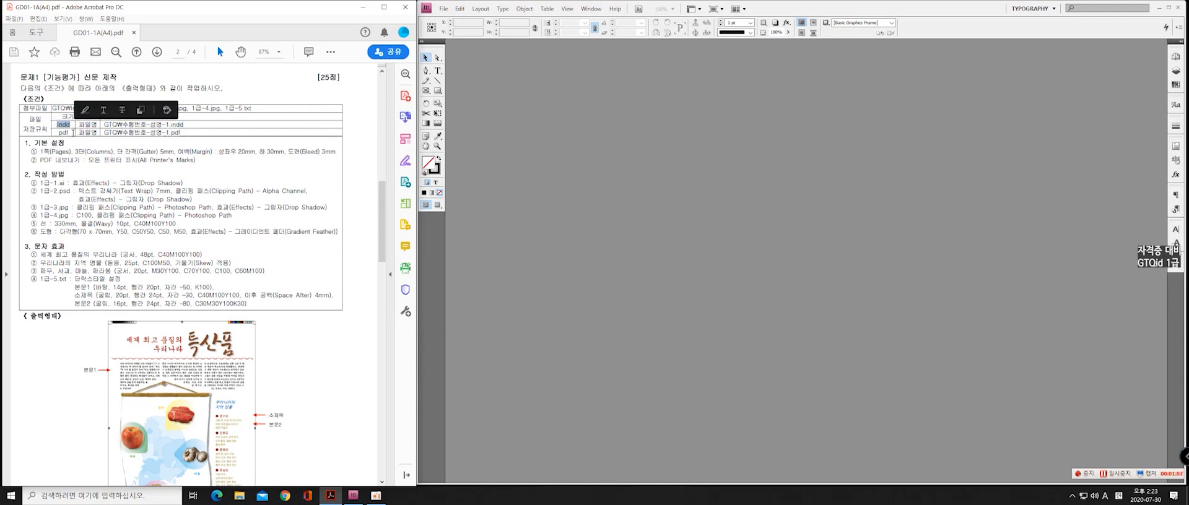
left_click(73, 130)
double_click(64, 134)
left_click(76, 132)
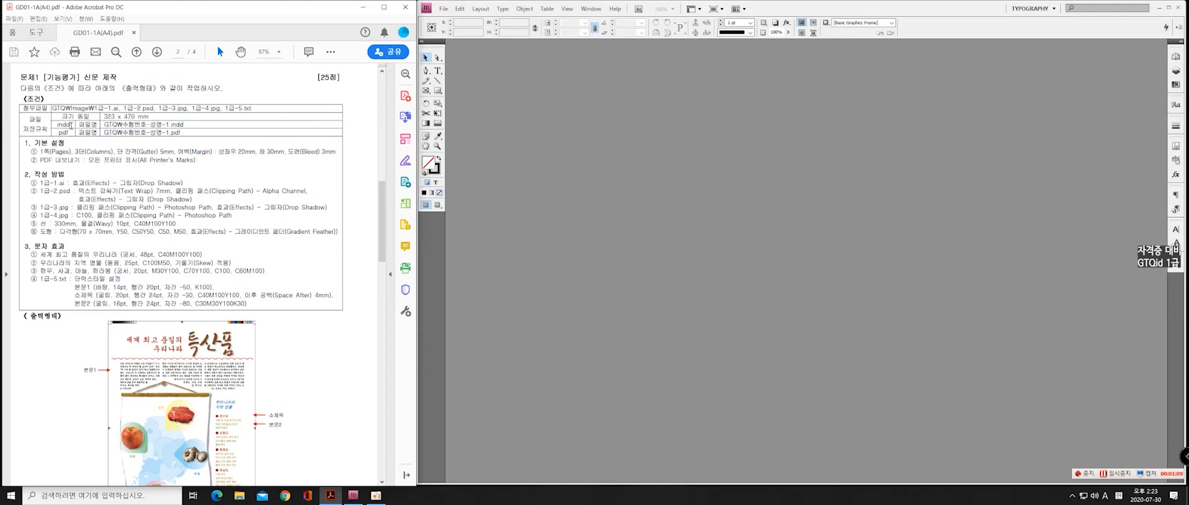
left_click_drag(70, 126, 183, 132)
left_click(190, 132)
left_click_drag(58, 125, 69, 132)
left_click(183, 132)
left_click_drag(70, 132, 206, 135)
left_click(206, 135)
left_click(444, 9)
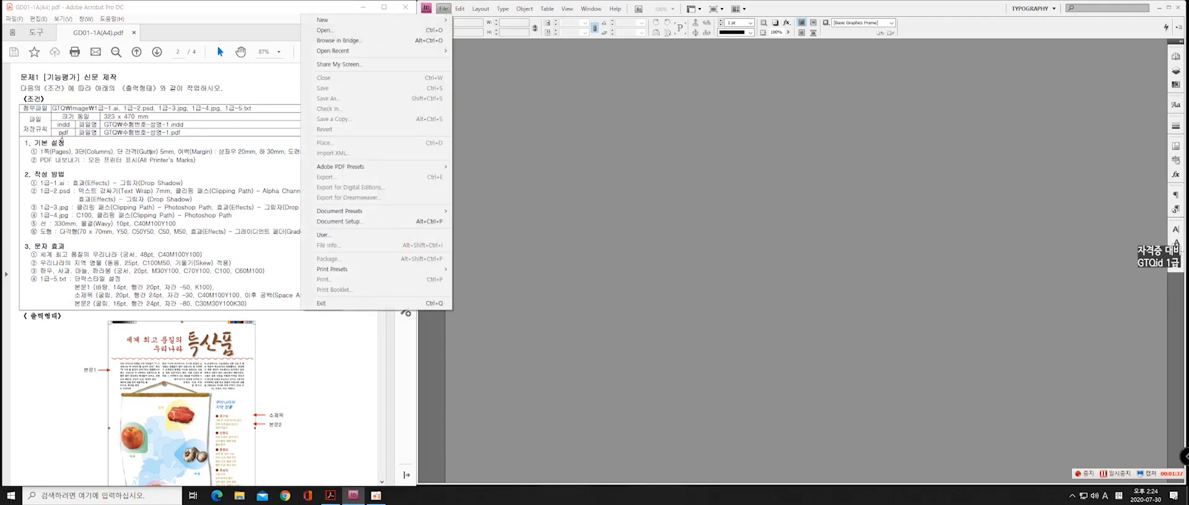
left_click(443, 9)
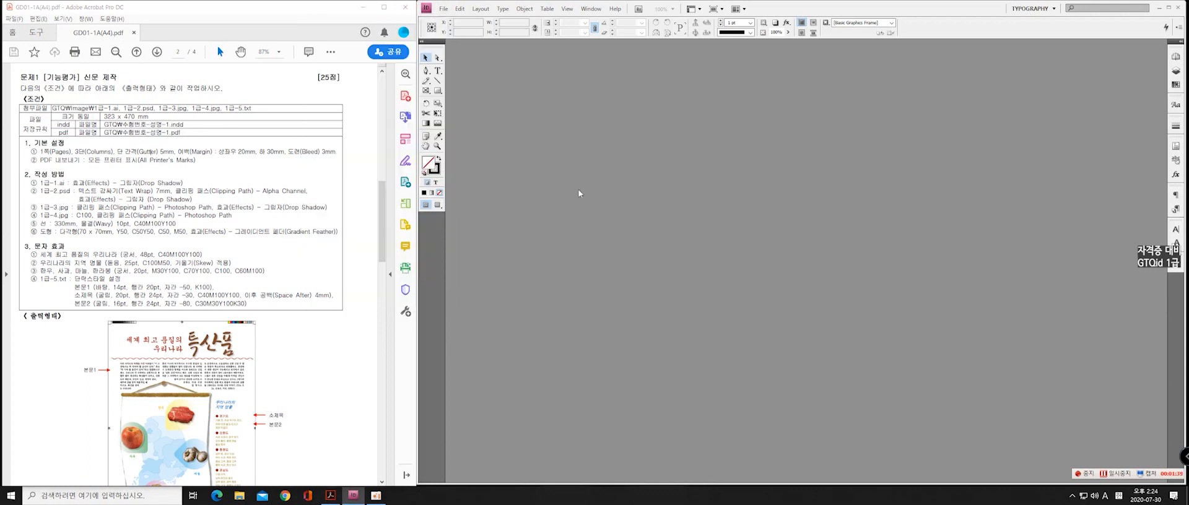
left_click(444, 8)
left_click(443, 9)
left_click(444, 10)
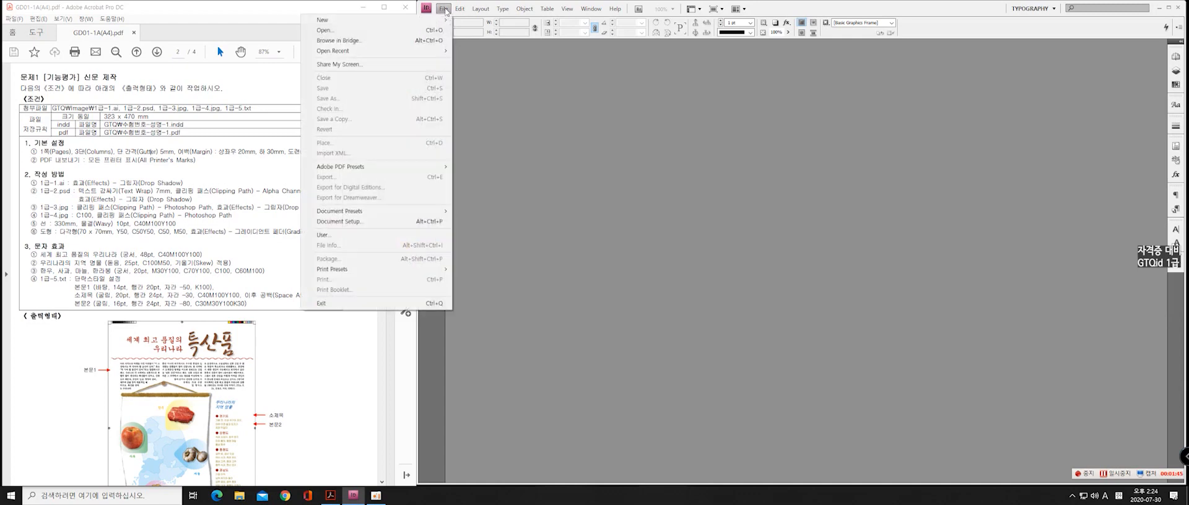
left_click(444, 9)
left_click(444, 9)
left_click(445, 10)
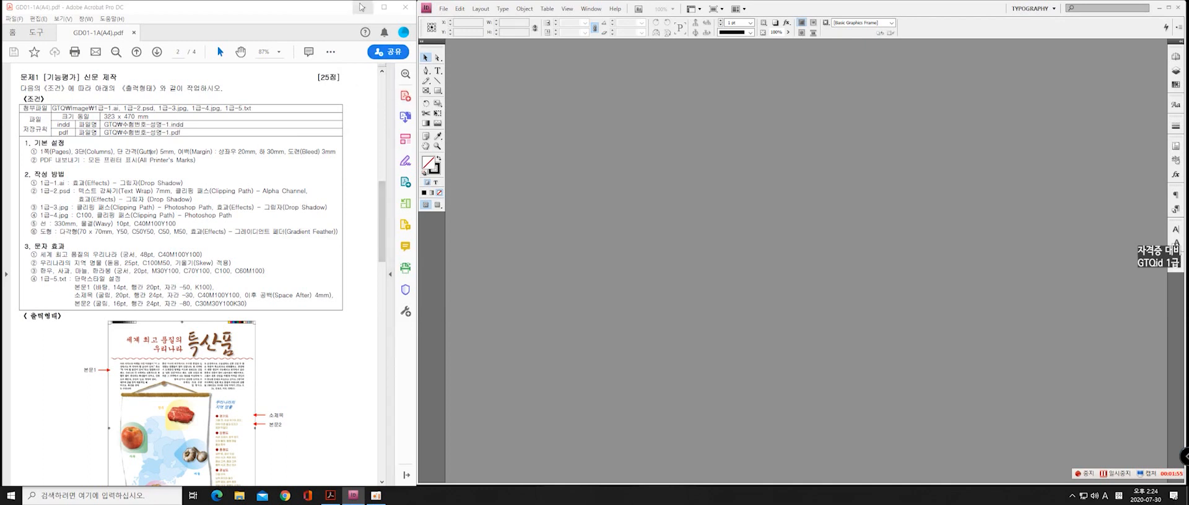
left_click(441, 10)
mouse_move(412, 24)
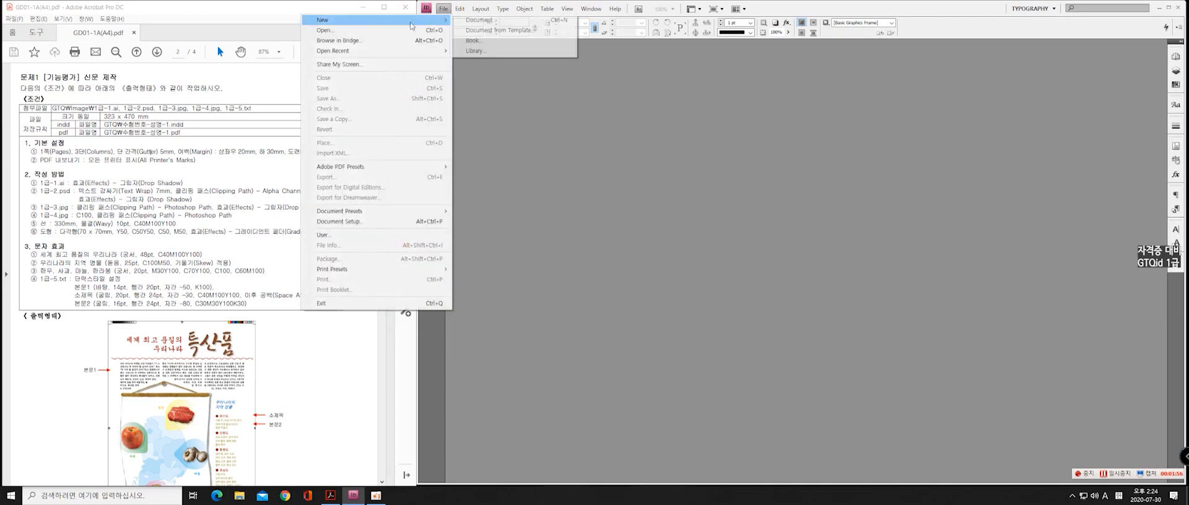
left_click(525, 98)
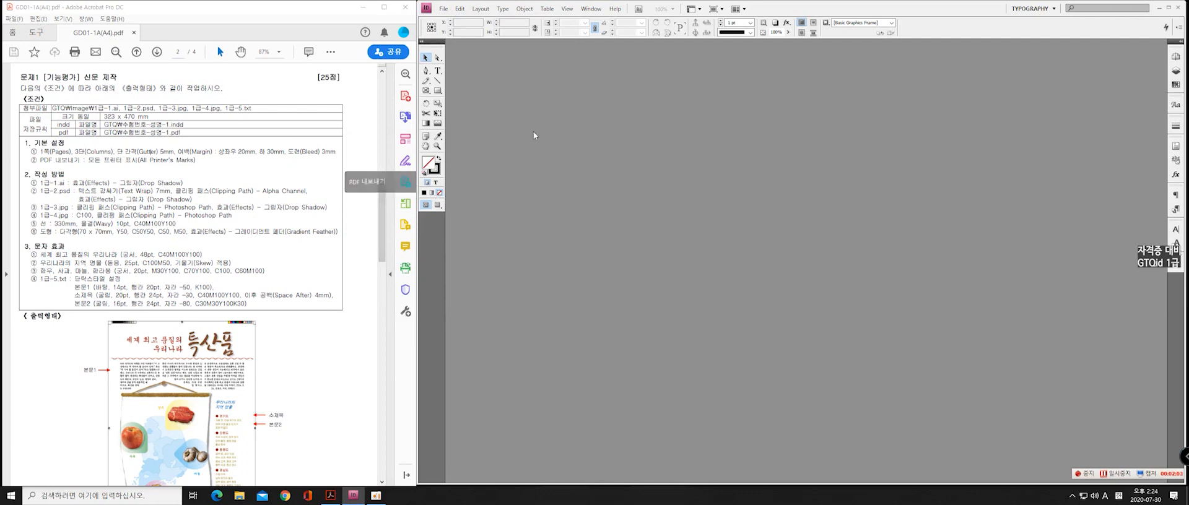
Read the basic settings line for the required pages, columns, gutter, margins and bleed
left_click_drag(192, 152, 39, 153)
left_click(217, 174)
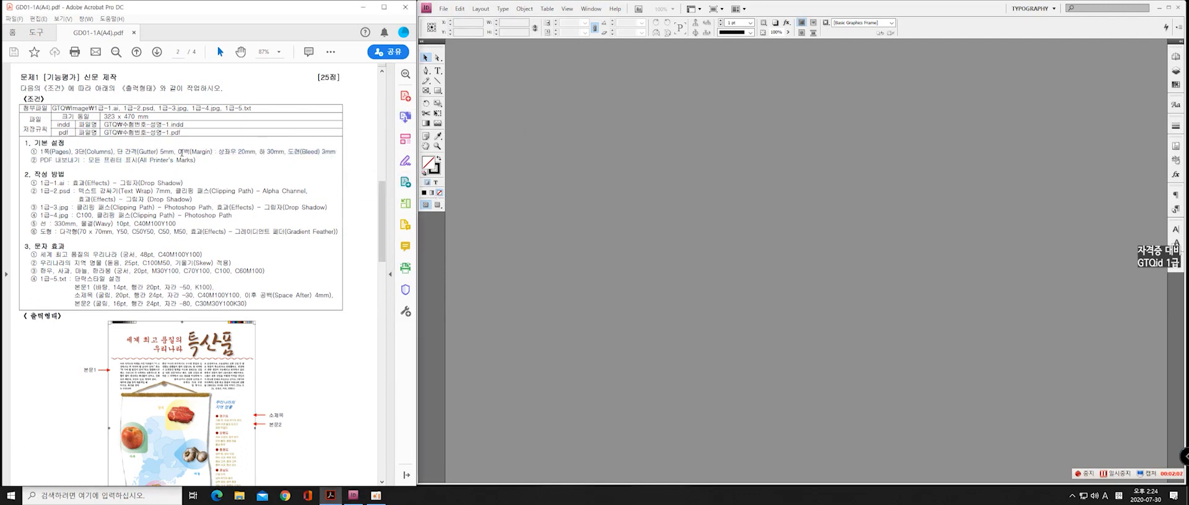
left_click_drag(181, 153, 236, 154)
left_click(230, 170)
left_click_drag(32, 79, 151, 160)
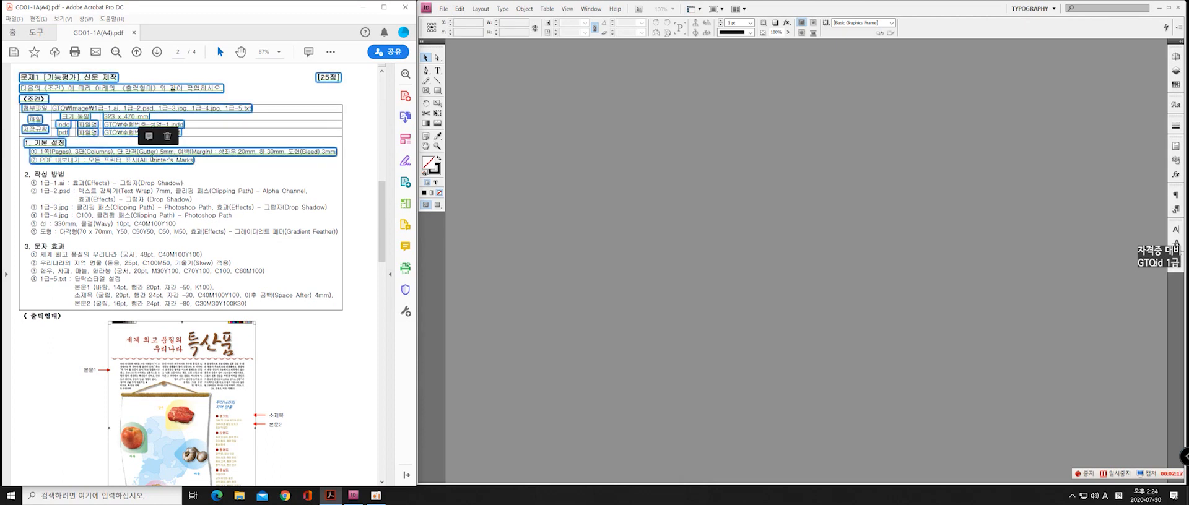
left_click(112, 160)
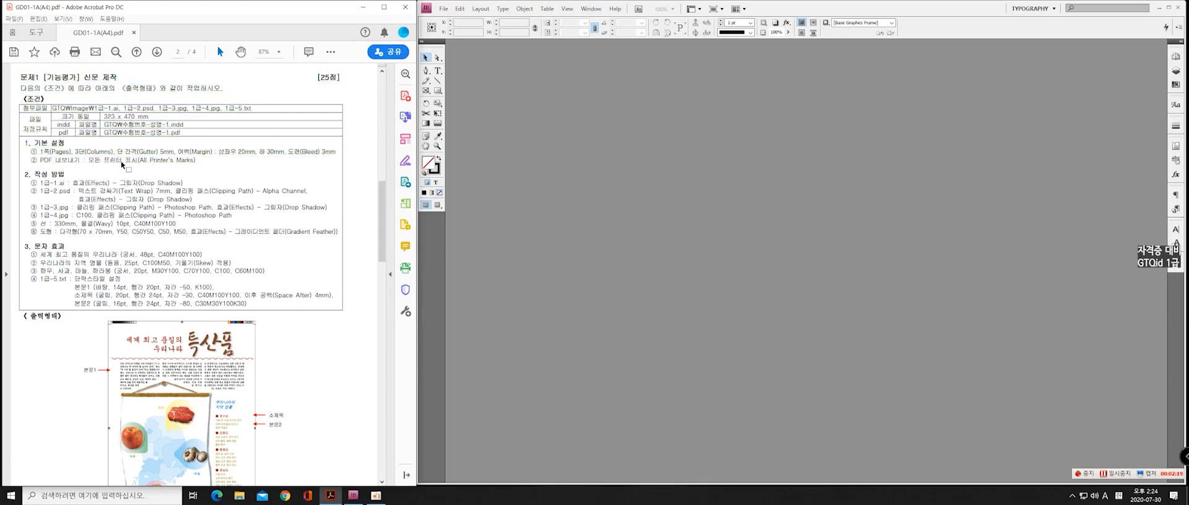
left_click_drag(117, 152, 138, 152)
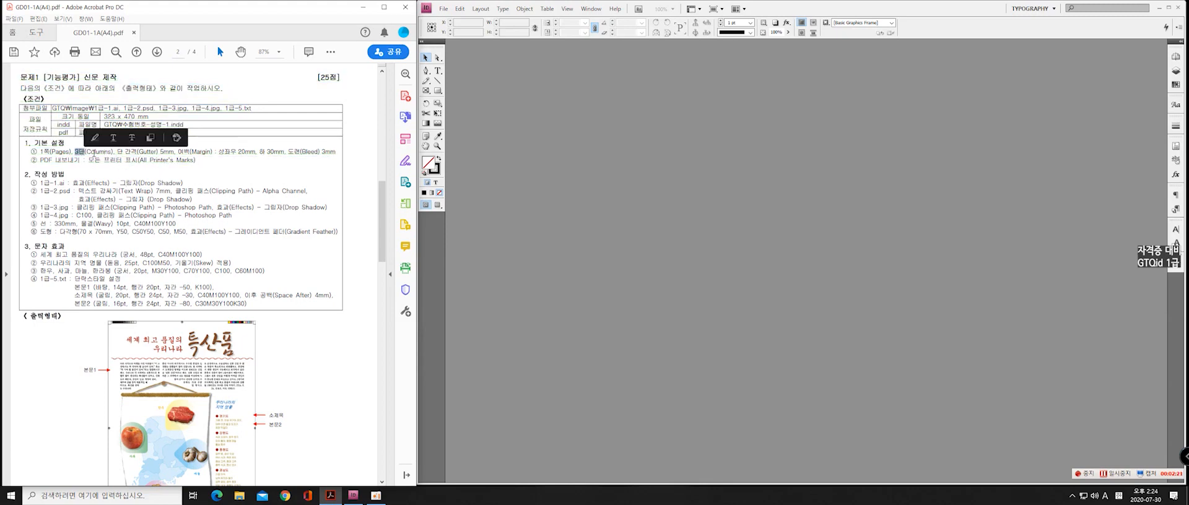
left_click(187, 162)
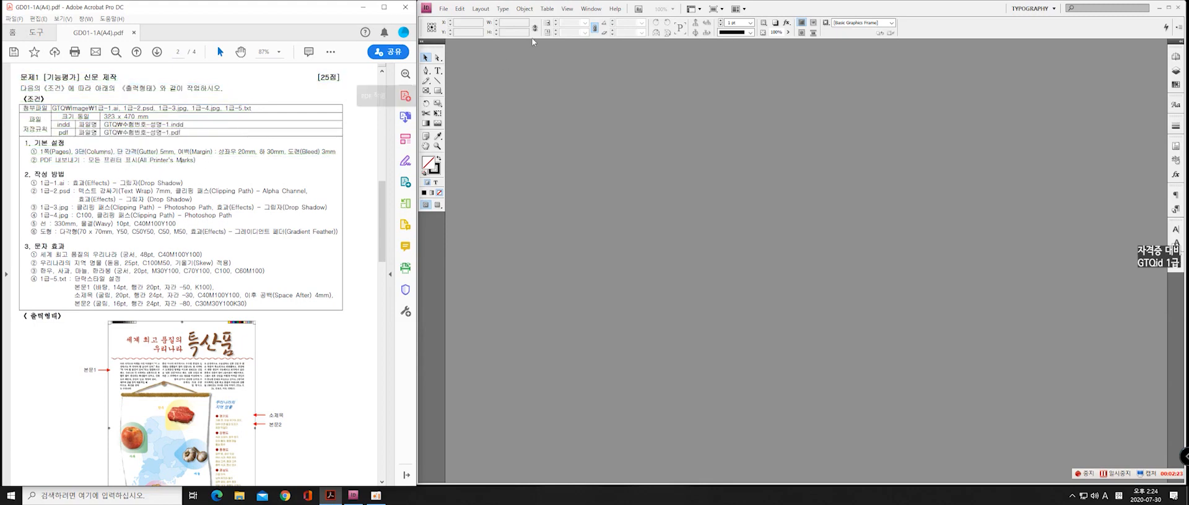
left_click(554, 10)
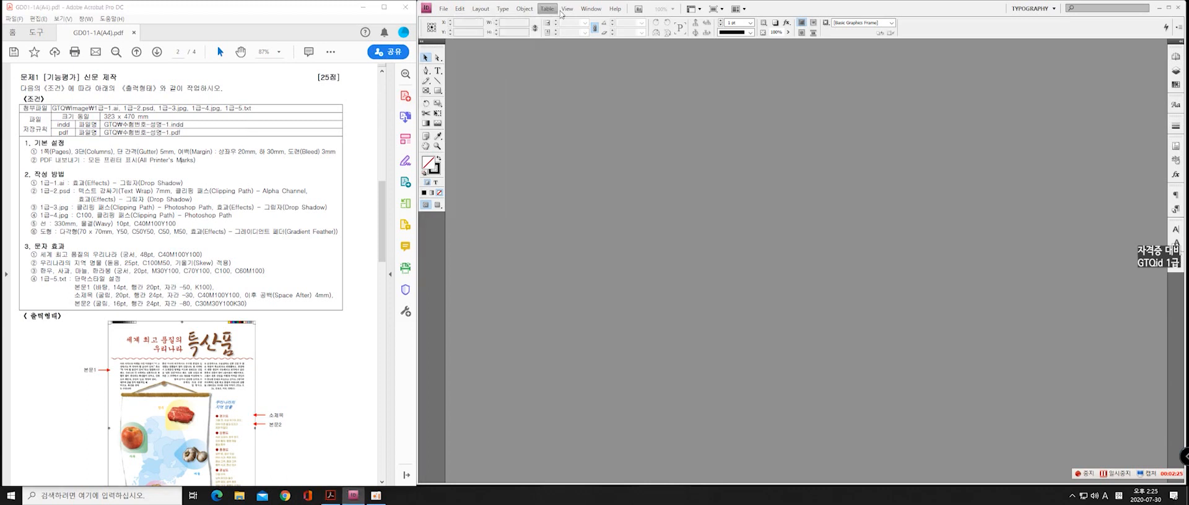
left_click(446, 11)
left_click(443, 10)
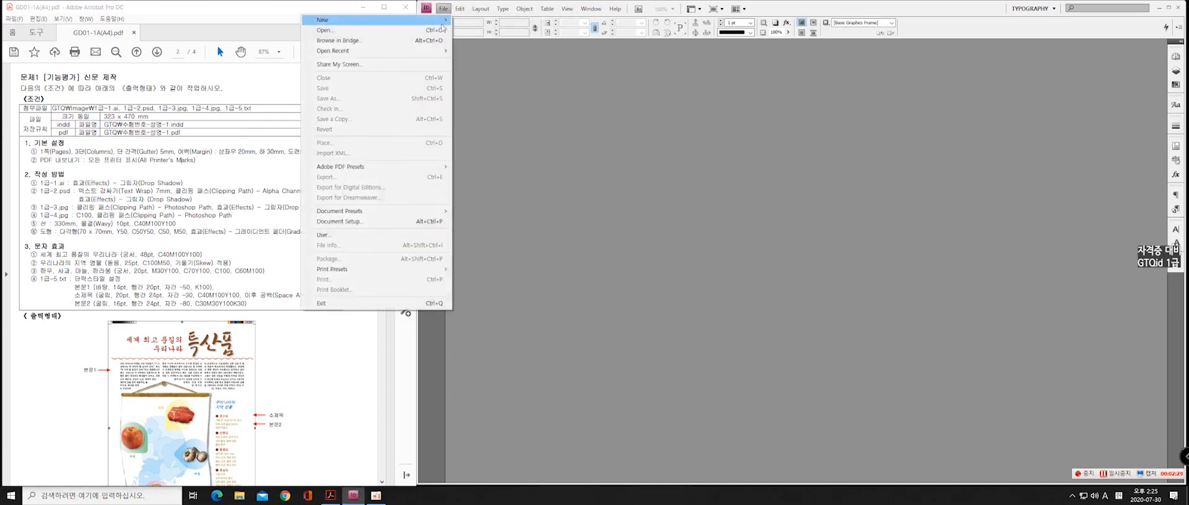
mouse_move(439, 21)
left_click(499, 124)
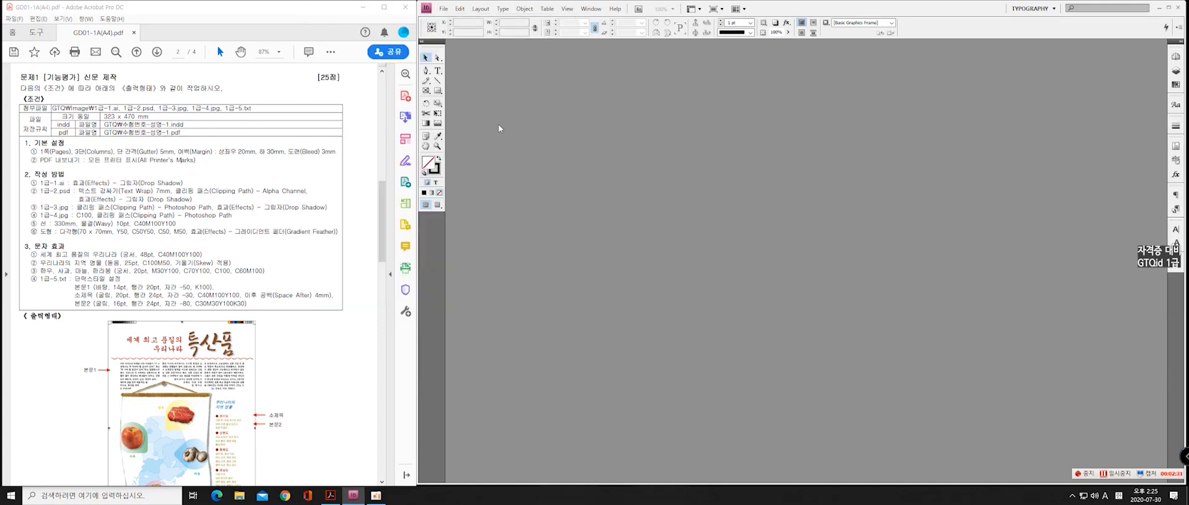
Start a new document in InDesign from the Default preset and turn off Facing Pages
left_click(441, 8)
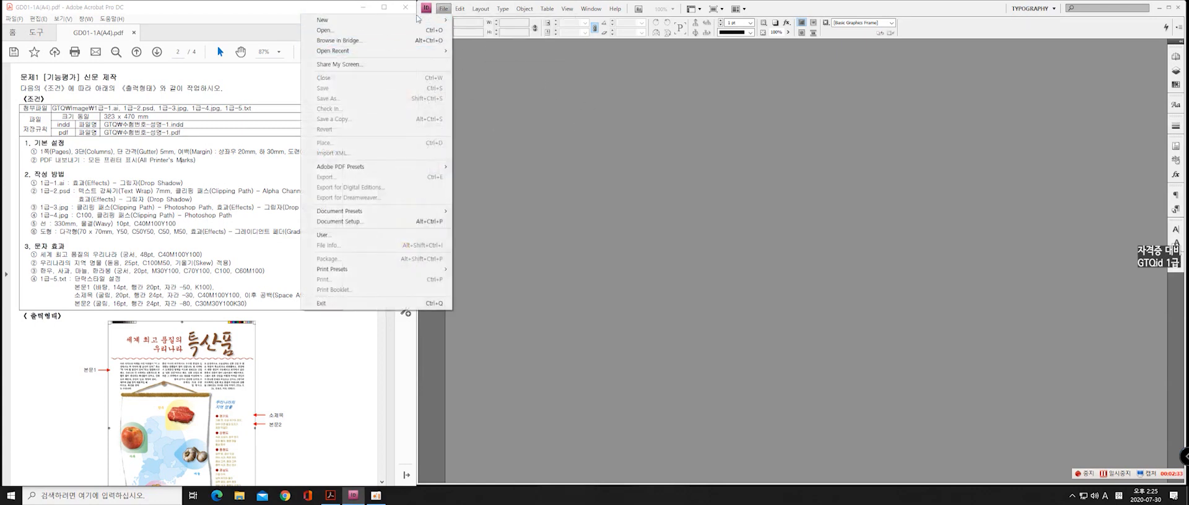
left_click(443, 9)
left_click(443, 9)
mouse_move(434, 20)
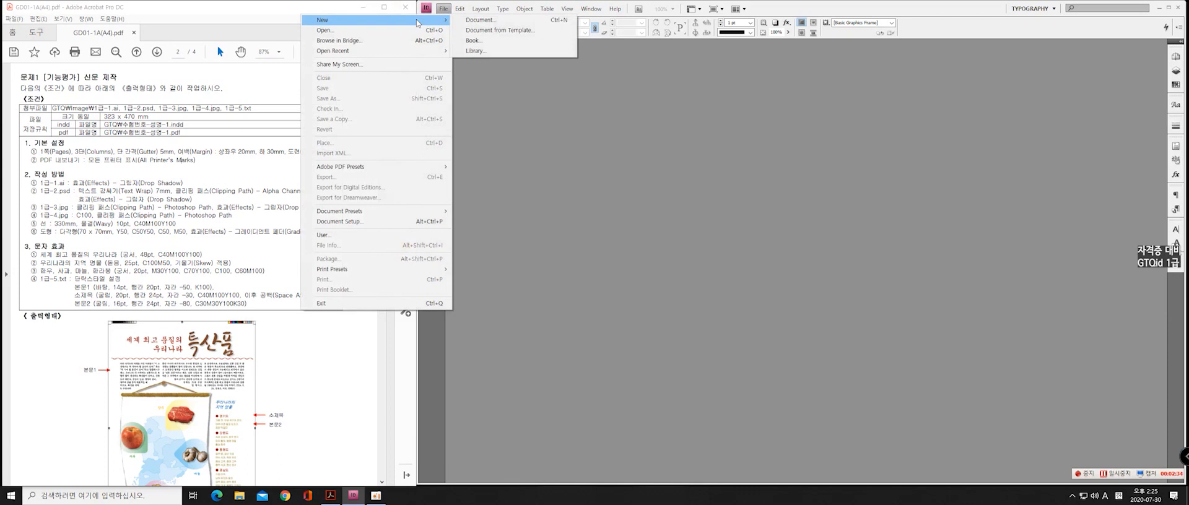
left_click(489, 25)
left_click_drag(442, 227, 543, 100)
left_click(530, 118)
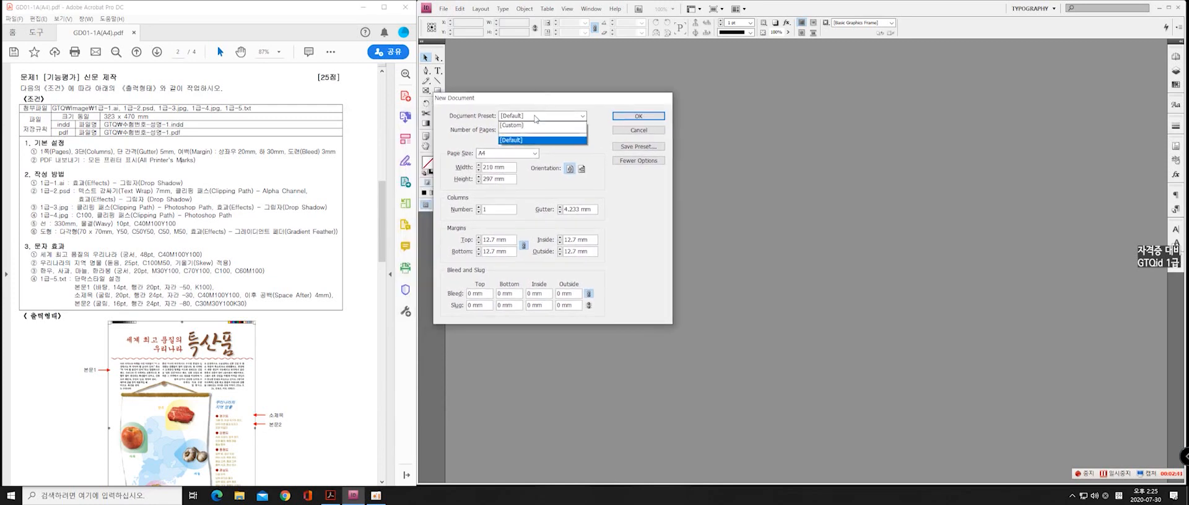
left_click(536, 112)
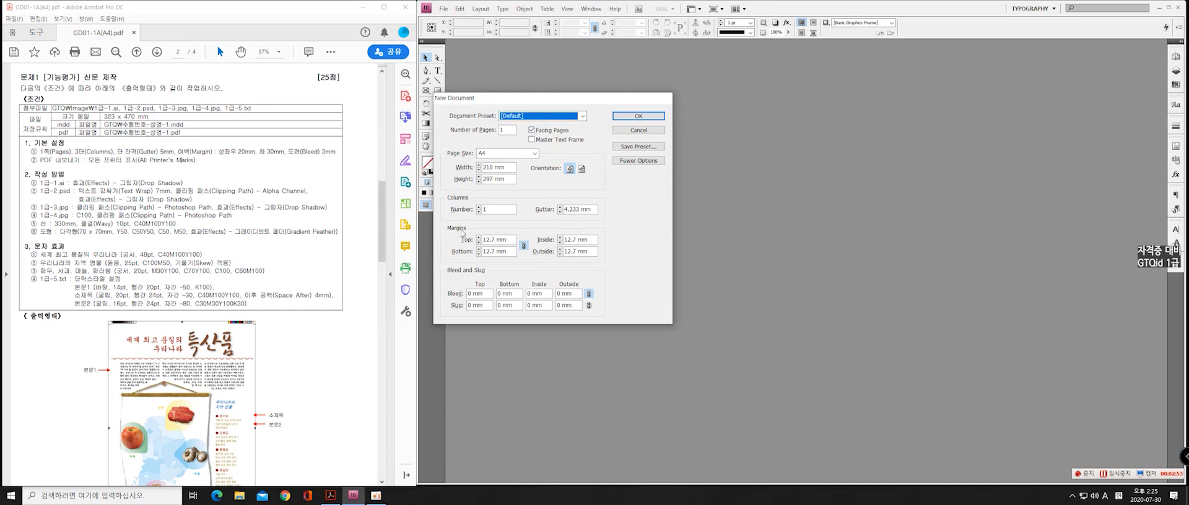
left_click(531, 130)
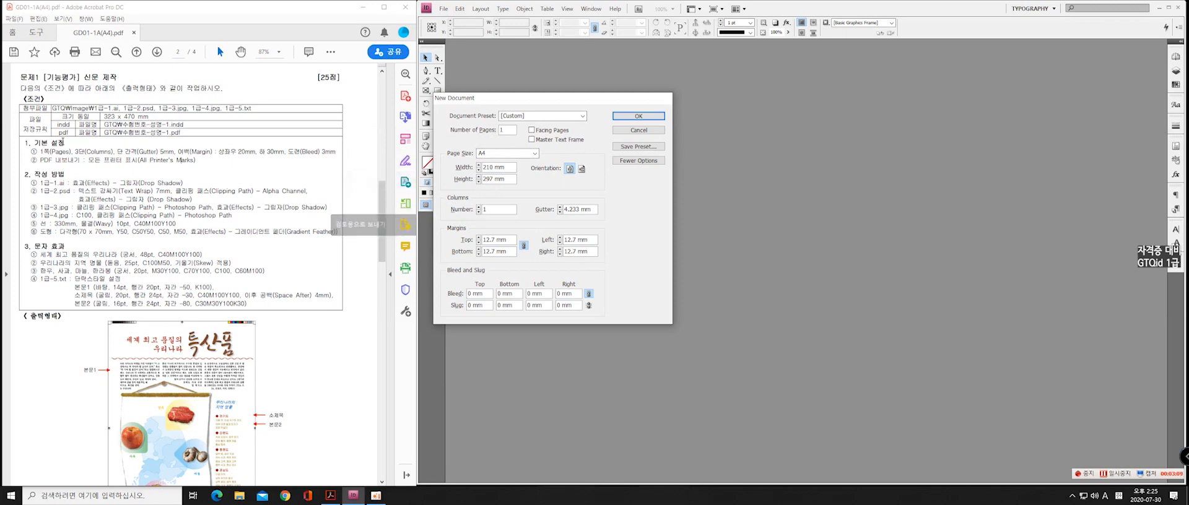
Set the new document to 3 columns with a 5 mm gutter, following the exam sheet's basic settings
left_click_drag(40, 152, 72, 152)
left_click(73, 155)
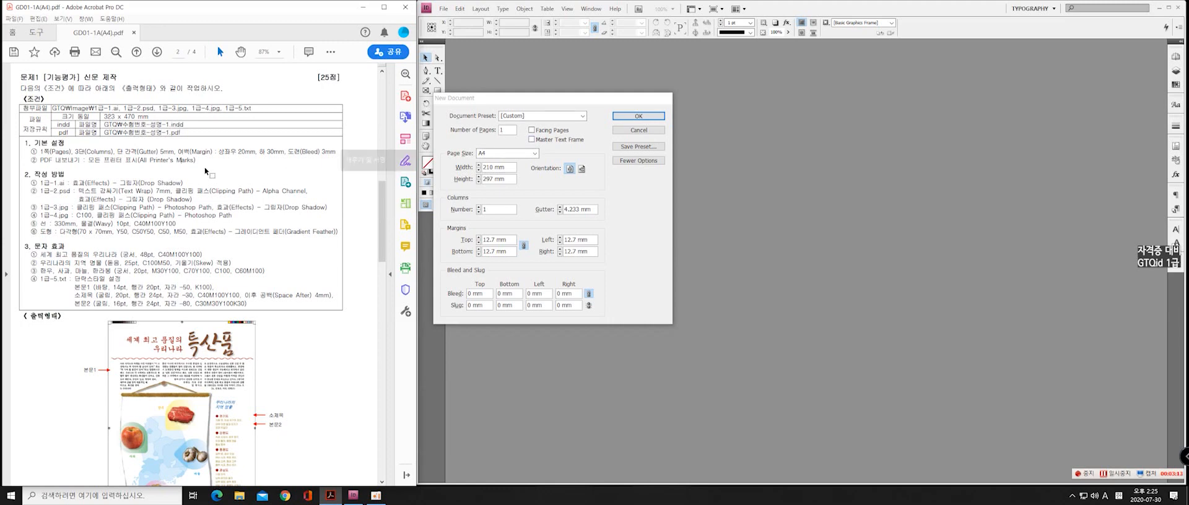
left_click_drag(84, 151, 114, 151)
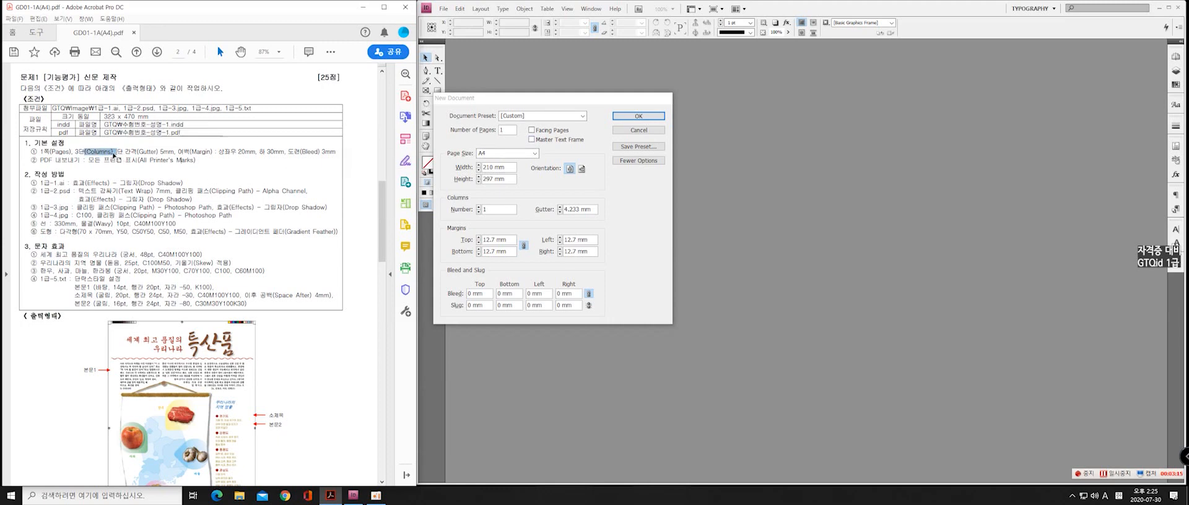
left_click(116, 156)
double_click(110, 152)
left_click(98, 151)
left_click_drag(138, 151, 174, 151)
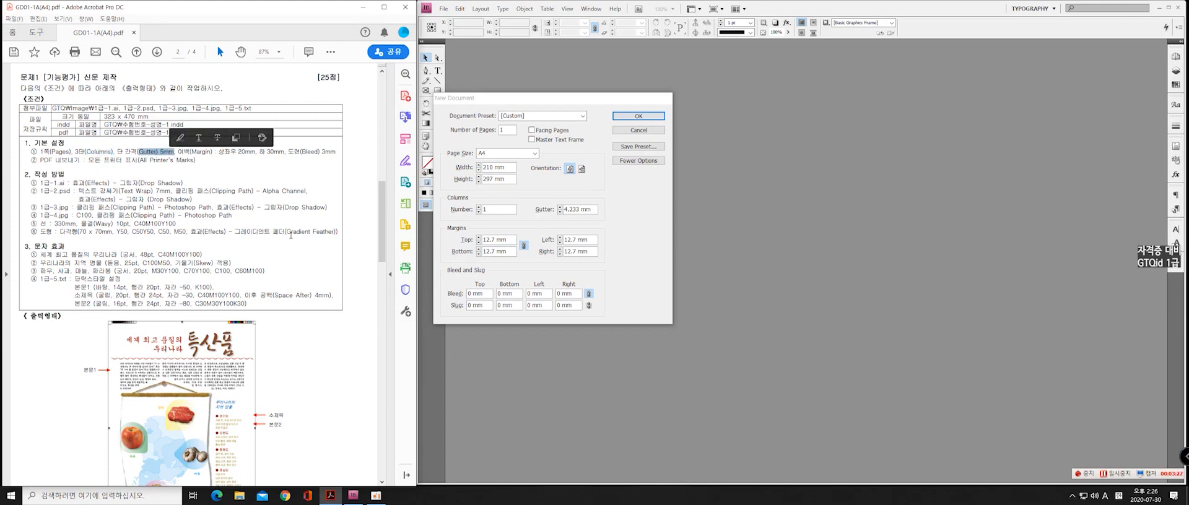
left_click(496, 209)
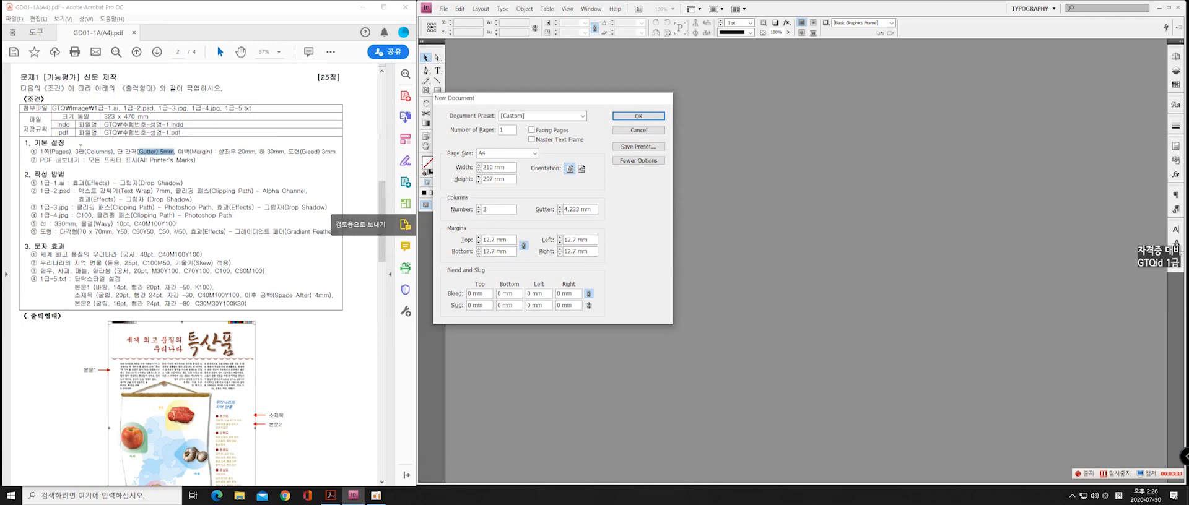
double_click(592, 212)
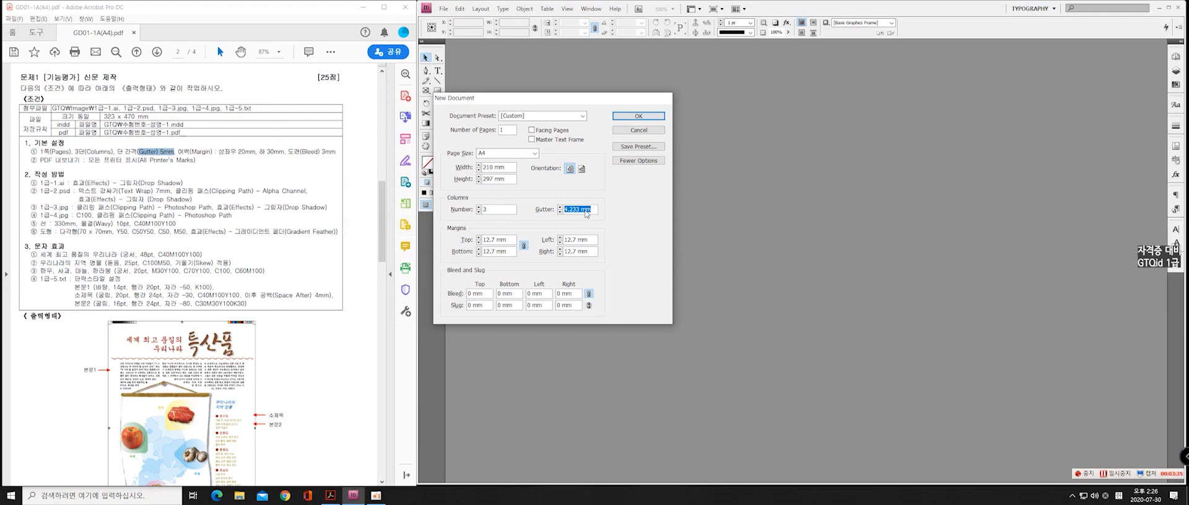
type("5")
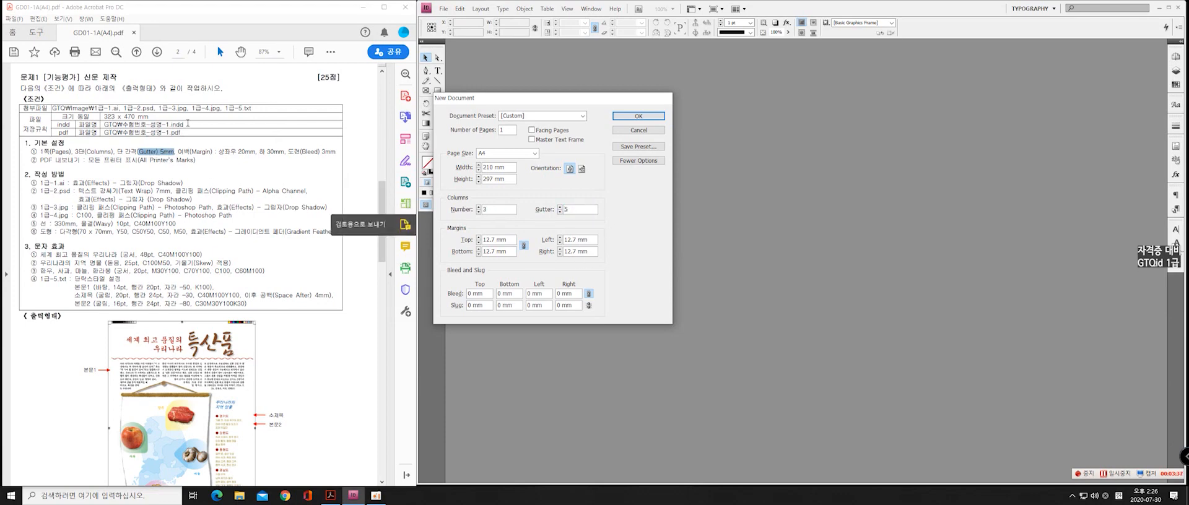
Set the page size to 323 mm wide and 470 mm high, following the exam sheet's conditions table
left_click(88, 118)
left_click_drag(104, 116, 135, 116)
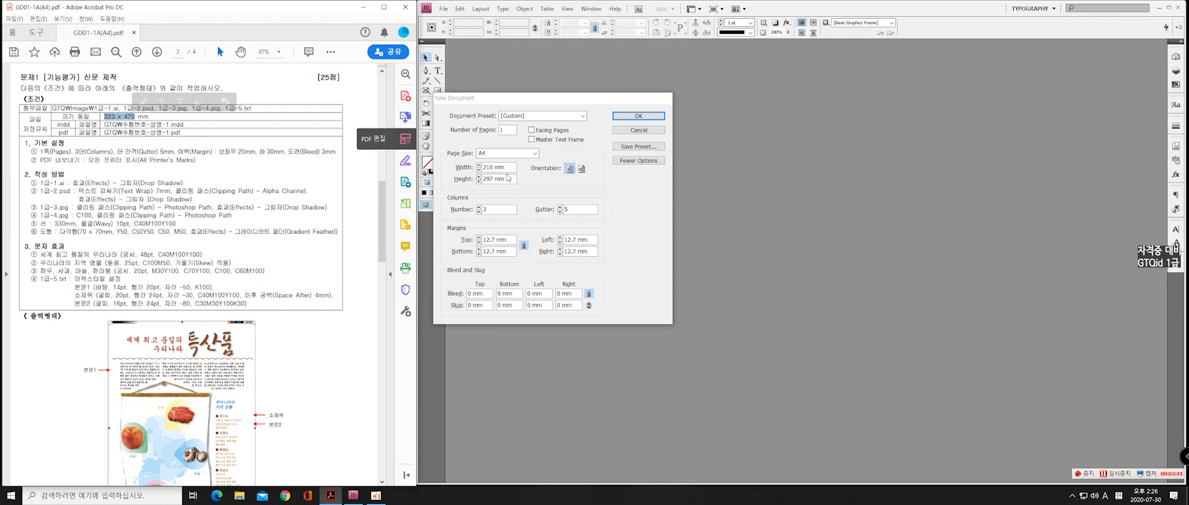
left_click_drag(509, 169, 483, 168)
type("323")
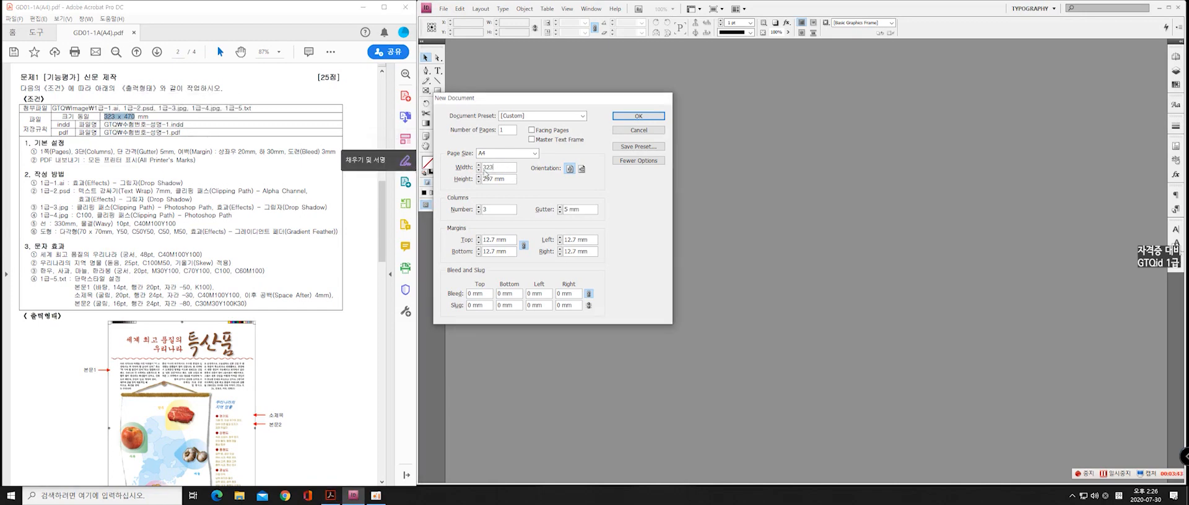
key("Tab")
type("47")
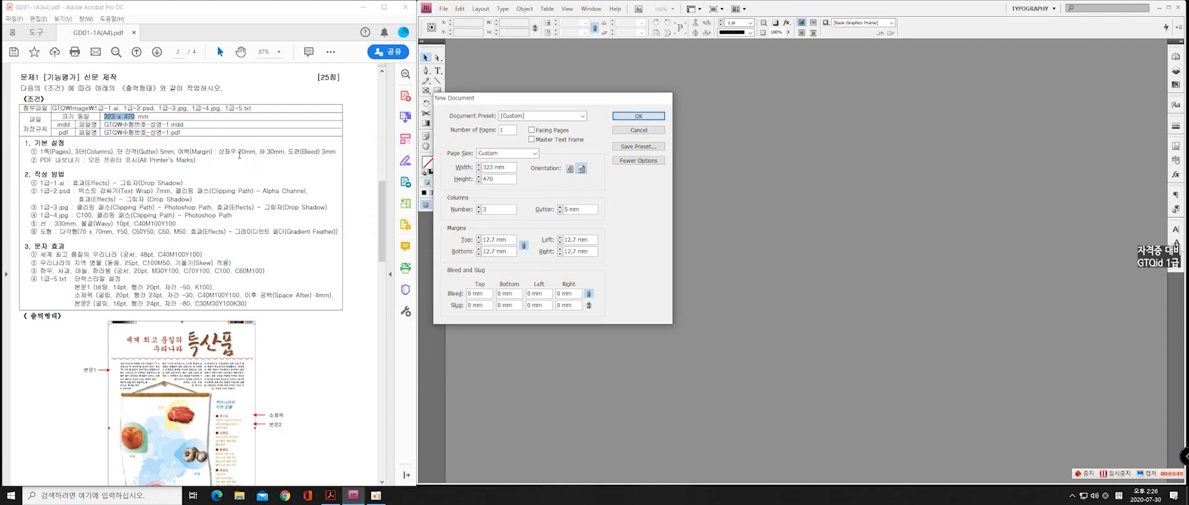
Unlink the four page margins after checking the exam sheet's margin values and set the bottom margin to 30 mm
left_click_drag(218, 153, 281, 152)
left_click(263, 156)
left_click(282, 152)
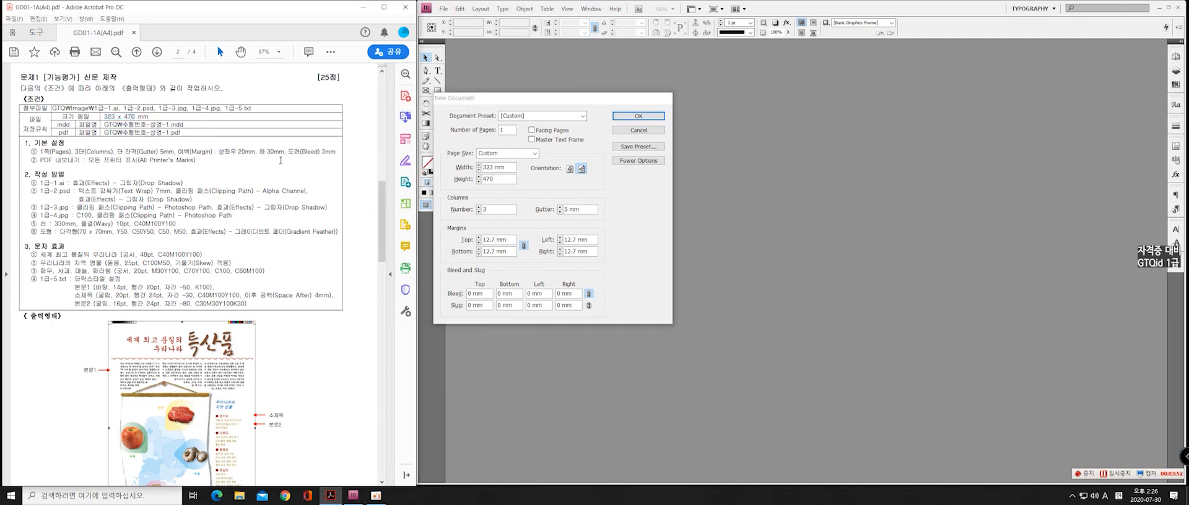
left_click(523, 246)
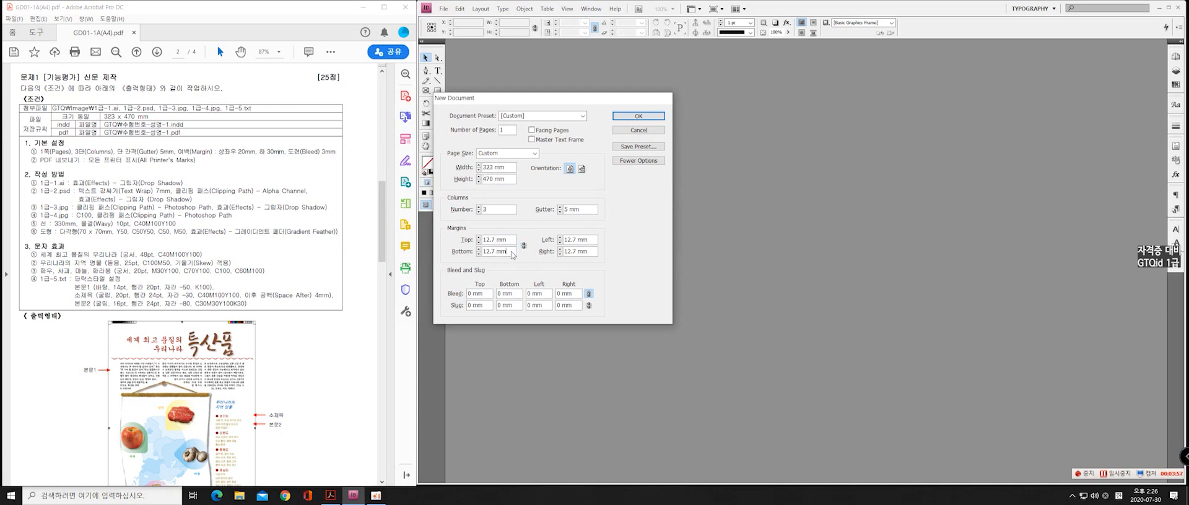
triple_click(513, 254)
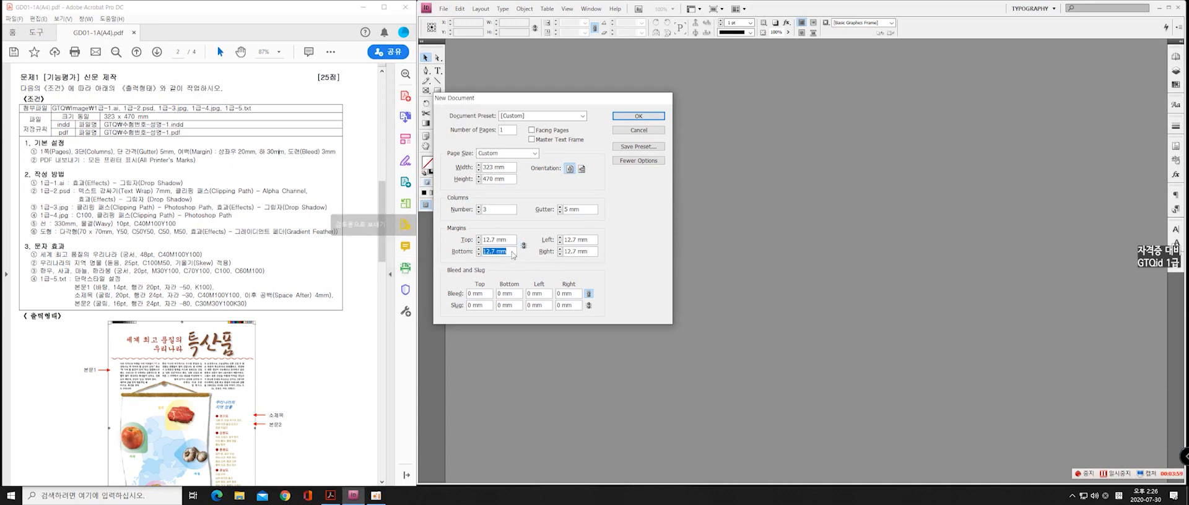
type("30")
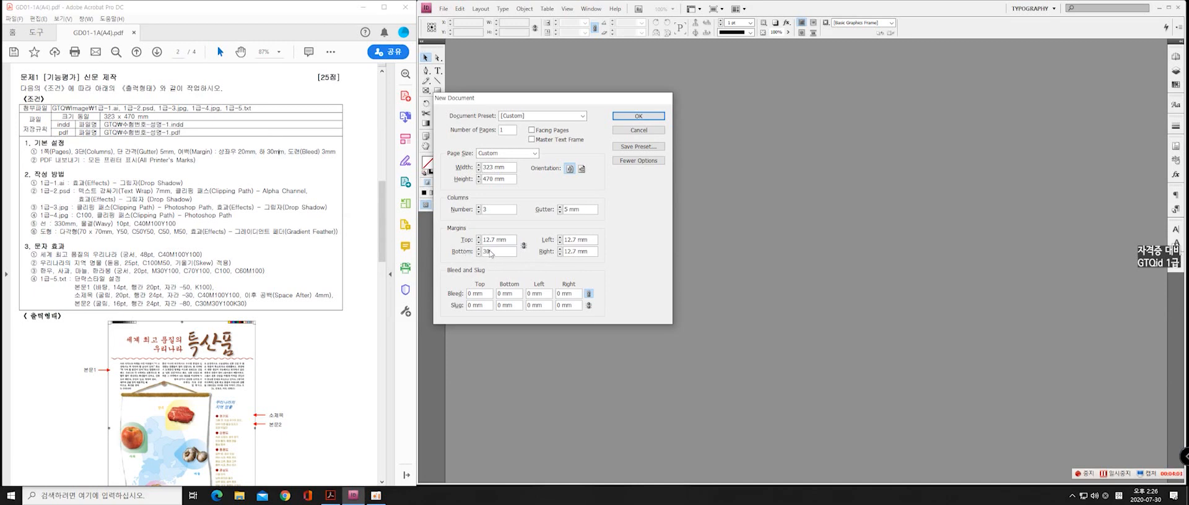
Set the top, left and right margins to 20 mm each
key("shift+Tab")
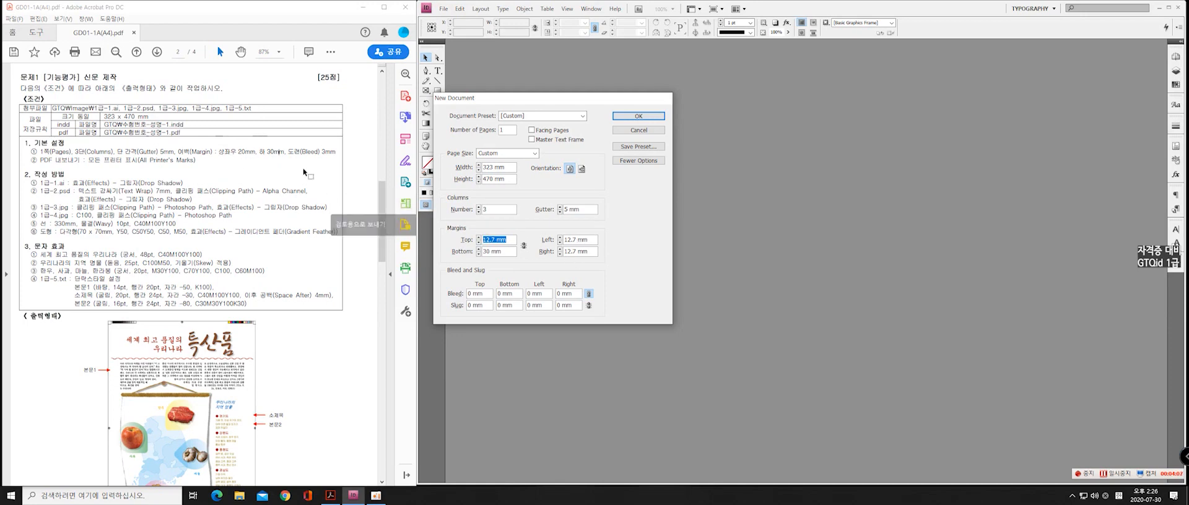
type("20")
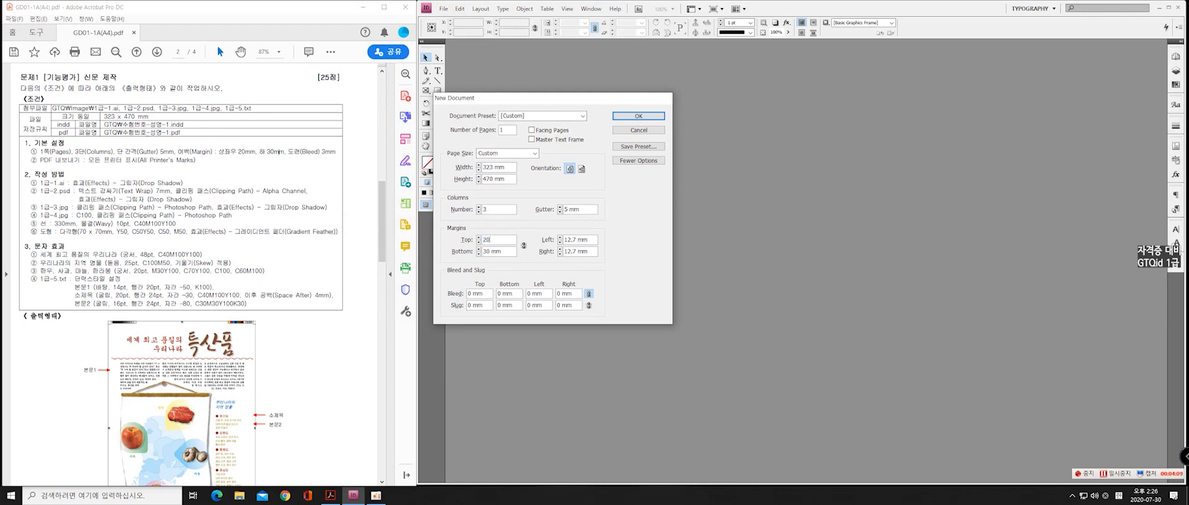
type("0")
key("Tab")
key("shift+Tab")
type("20")
key("Tab")
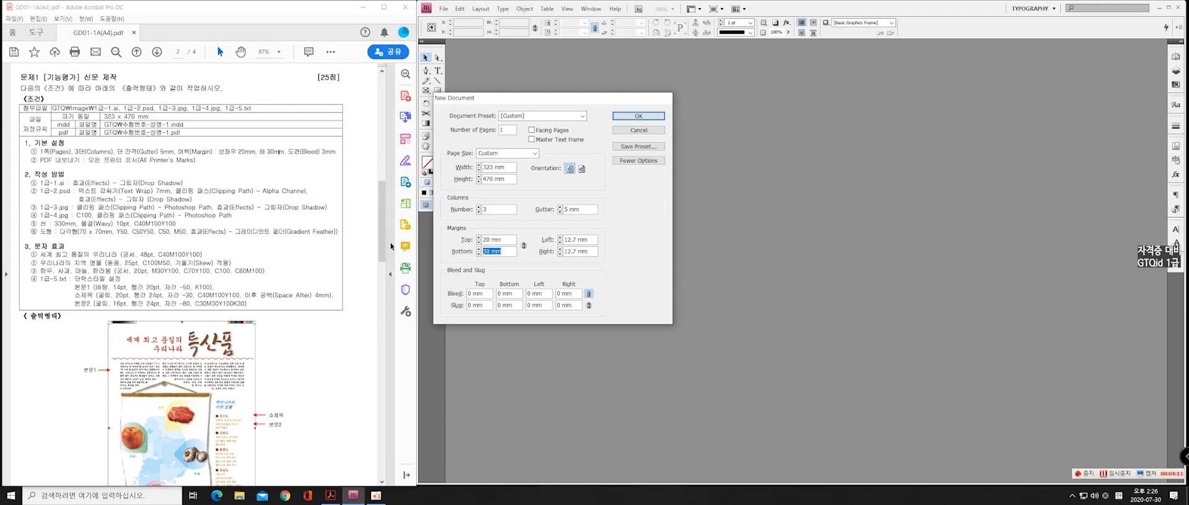
key("Tab")
type("20")
key("Tab")
type("20")
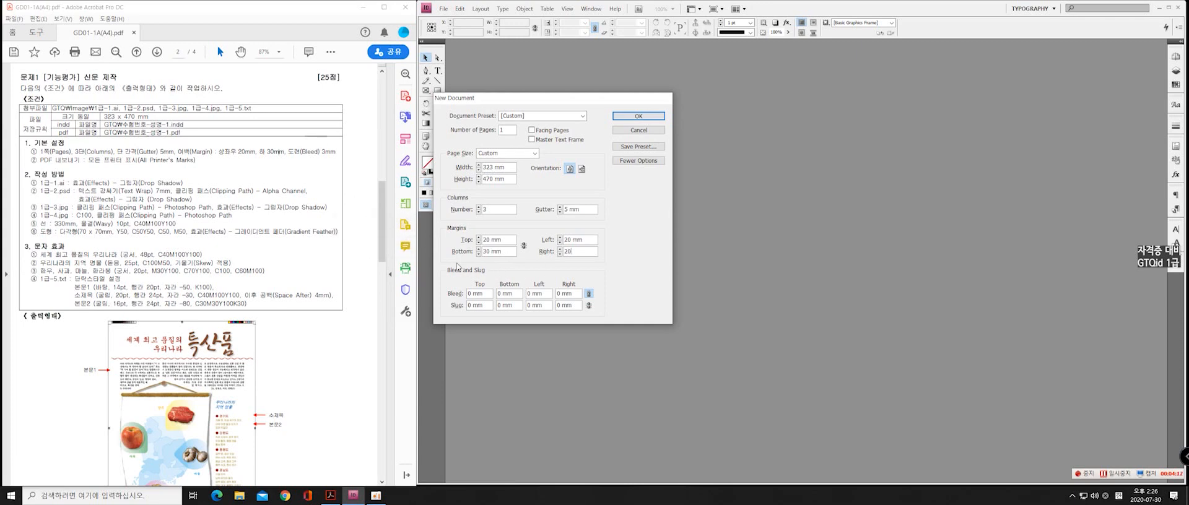
Set the bleed to 3 mm on all sides, as the exam sheet requires, and create the document
left_click(309, 156)
mouse_move(289, 152)
left_mouse_down()
mouse_move(328, 162)
mouse_move(302, 152)
left_mouse_up()
left_click(338, 179)
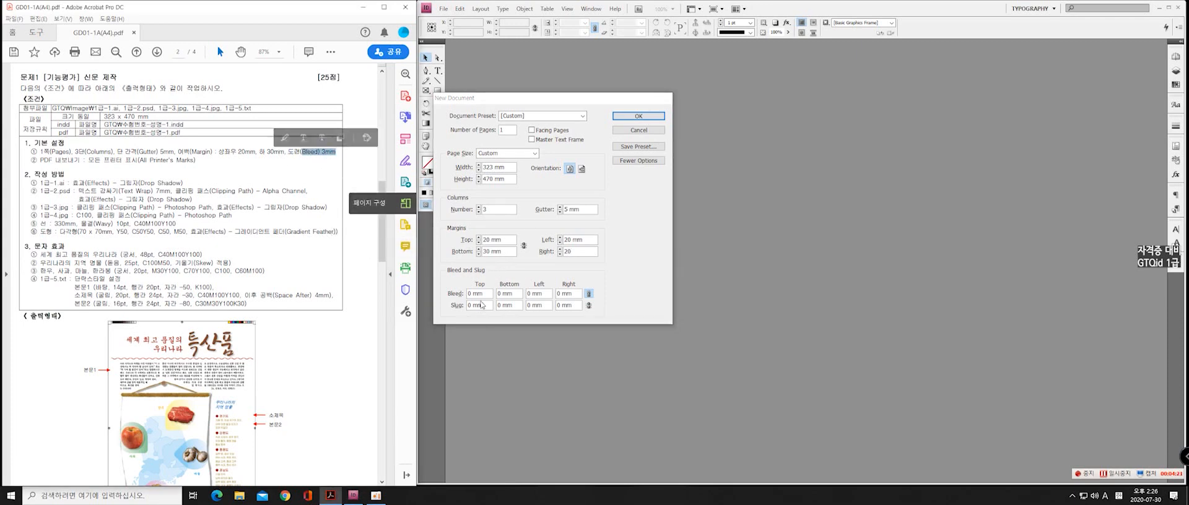
left_click(416, 285)
key("Tab")
type("3")
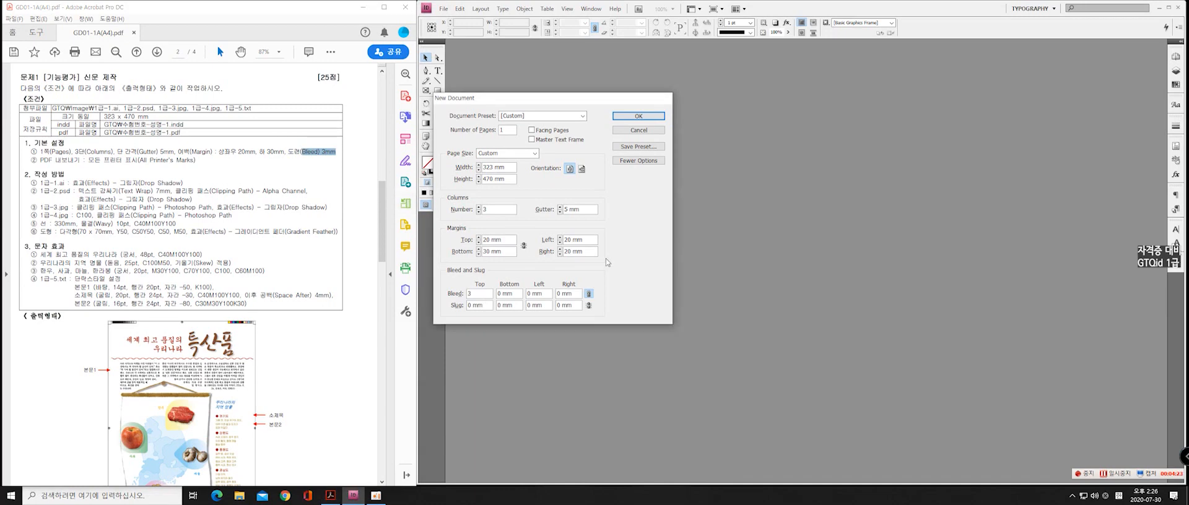
key("Tab")
left_click(637, 117)
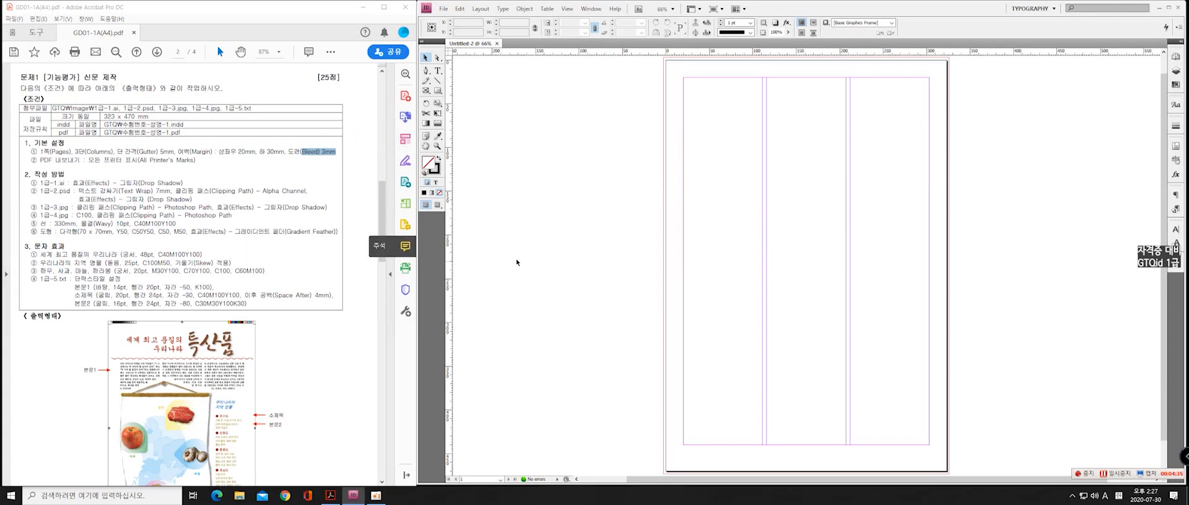
Place the title artwork 1급-1.ai on the pasteboard to the left of the page
left_click(444, 9)
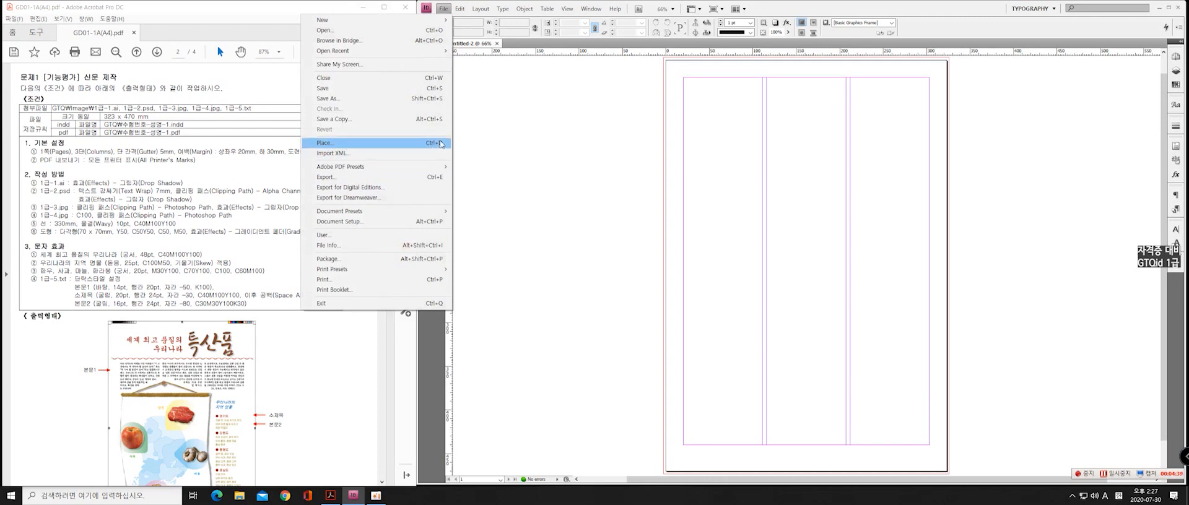
left_click(351, 143)
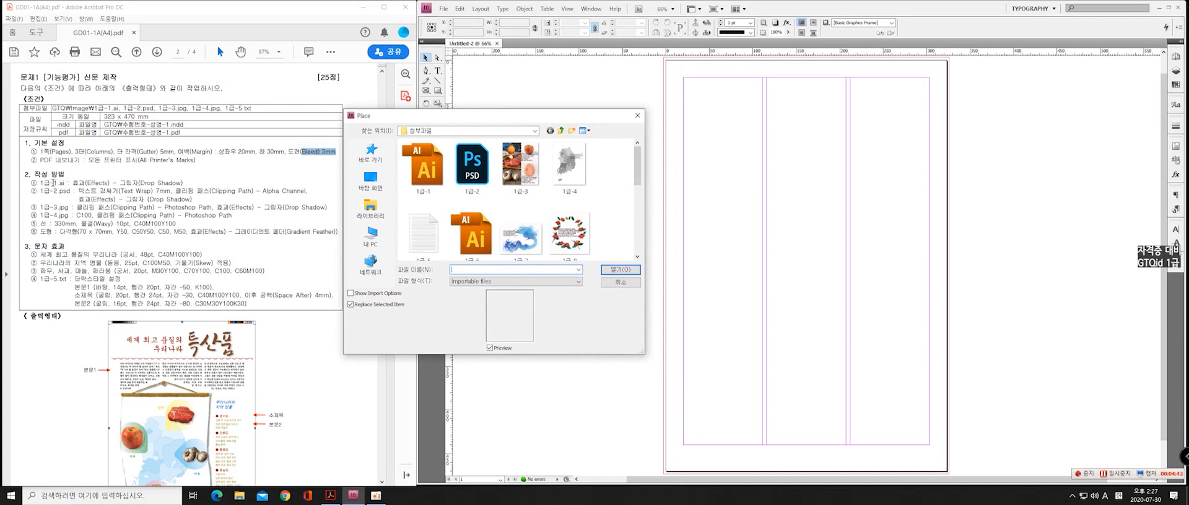
left_click(426, 189)
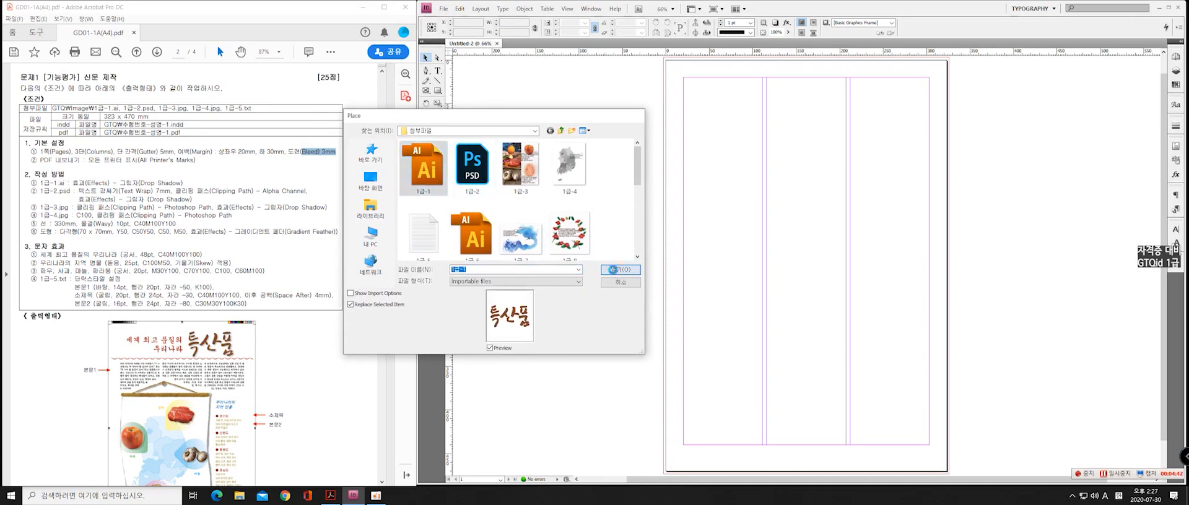
left_click(620, 269)
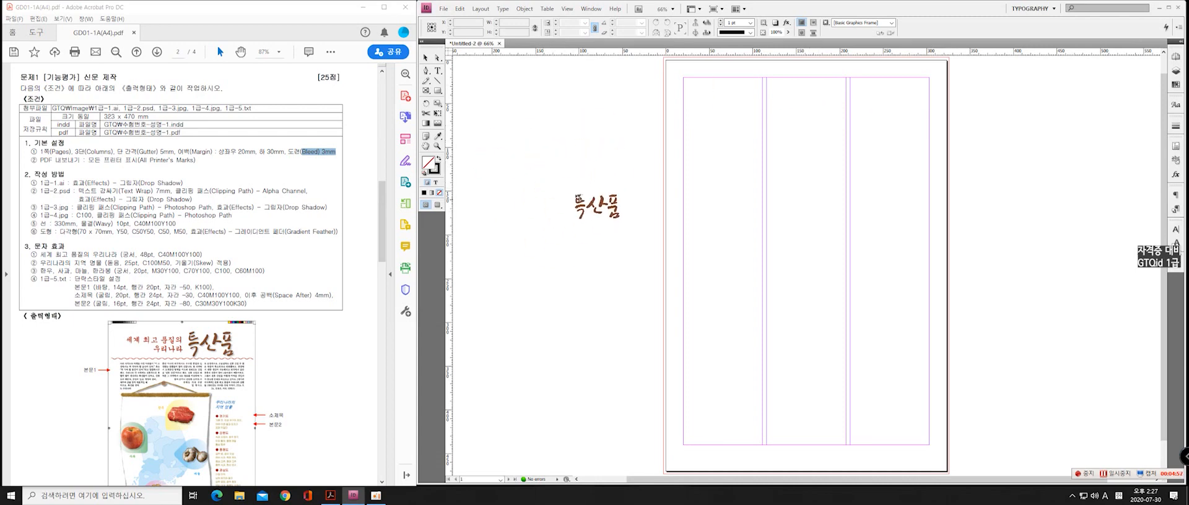
left_click(559, 153)
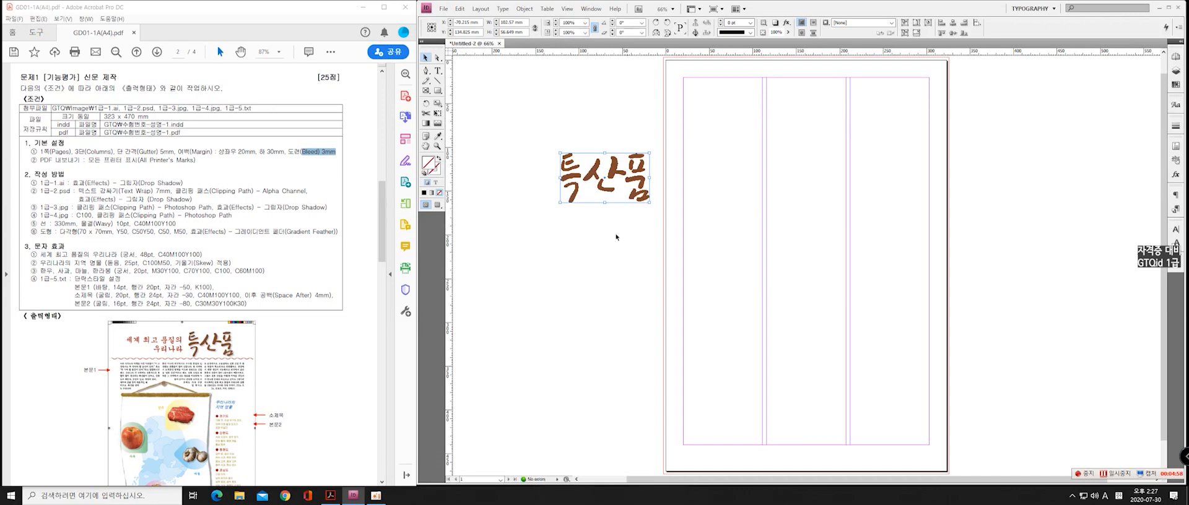
left_click_drag(581, 197, 569, 202)
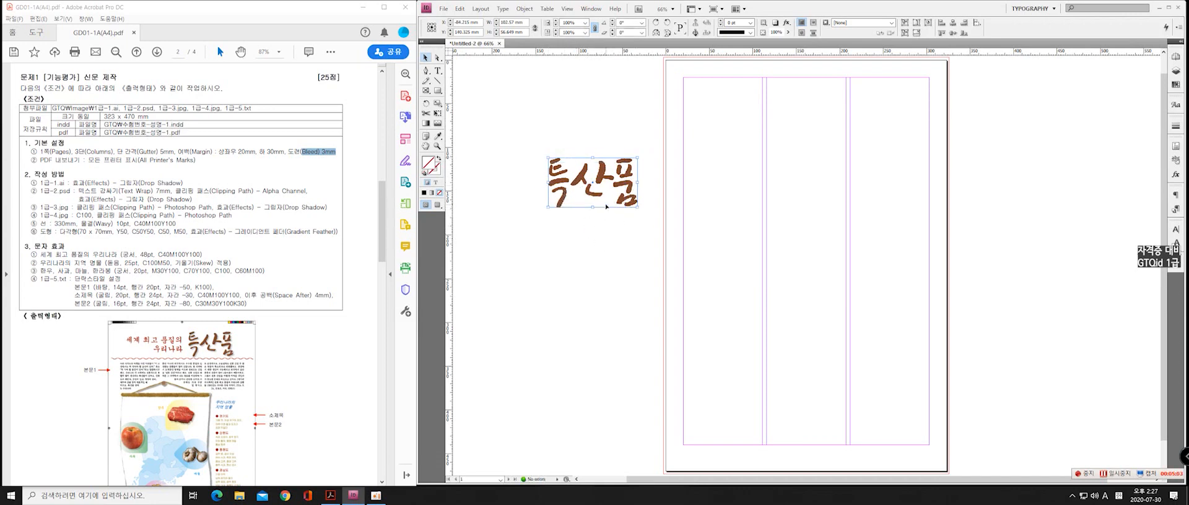
Compare the placed title with the exam PDF's sample and change the InDesign display performance to High Quality Display
left_click(336, 152)
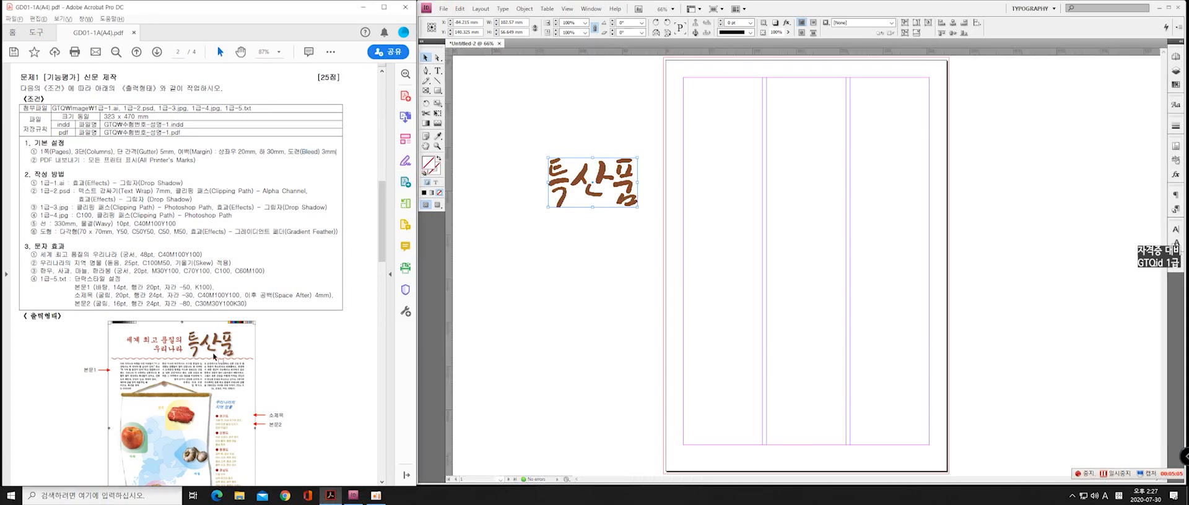
scroll(215, 356, "down", 3)
key("alt")
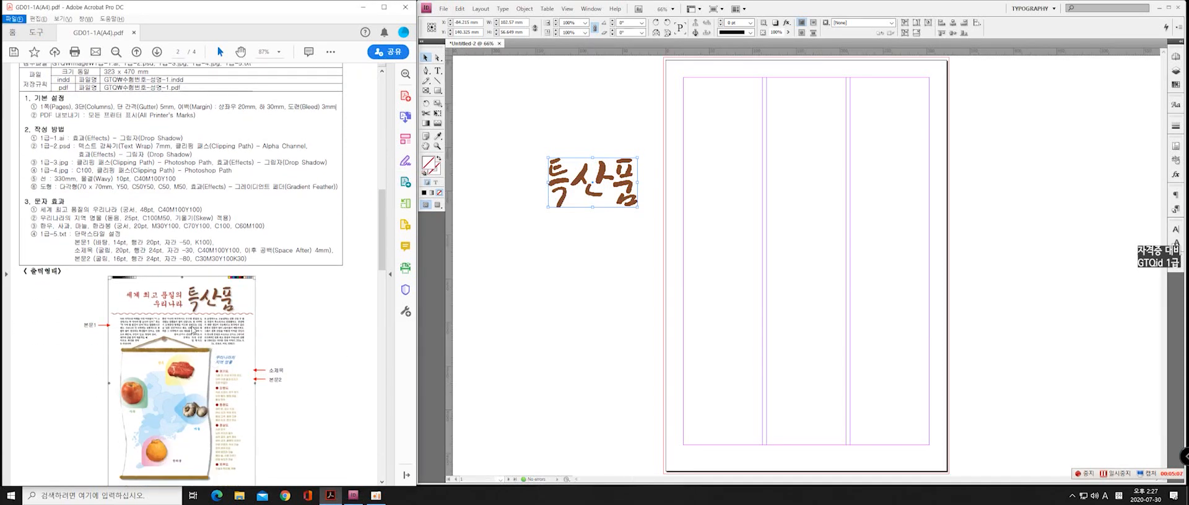
scroll(226, 319, "up", 4)
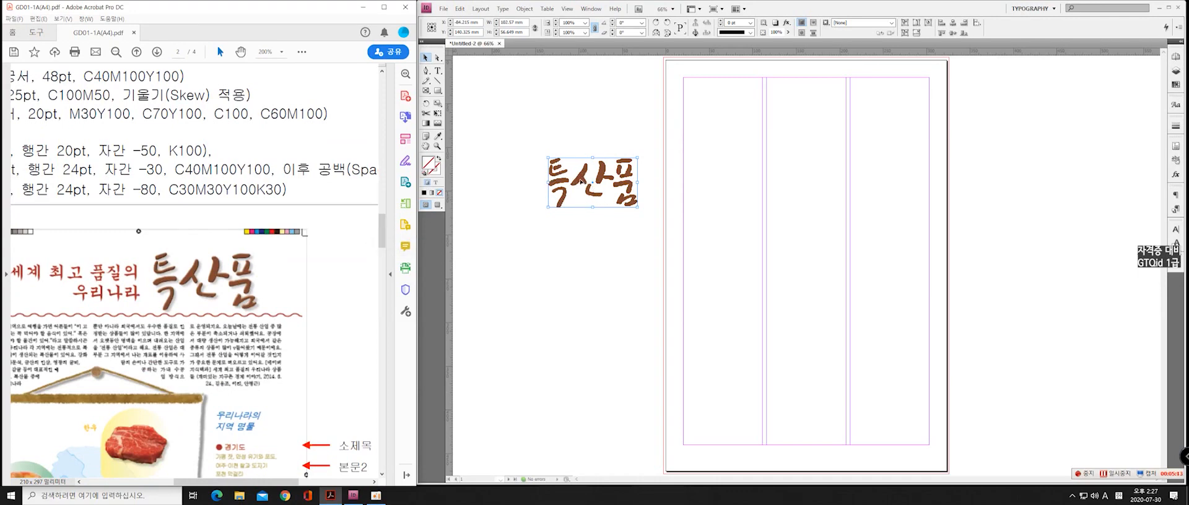
left_click(567, 10)
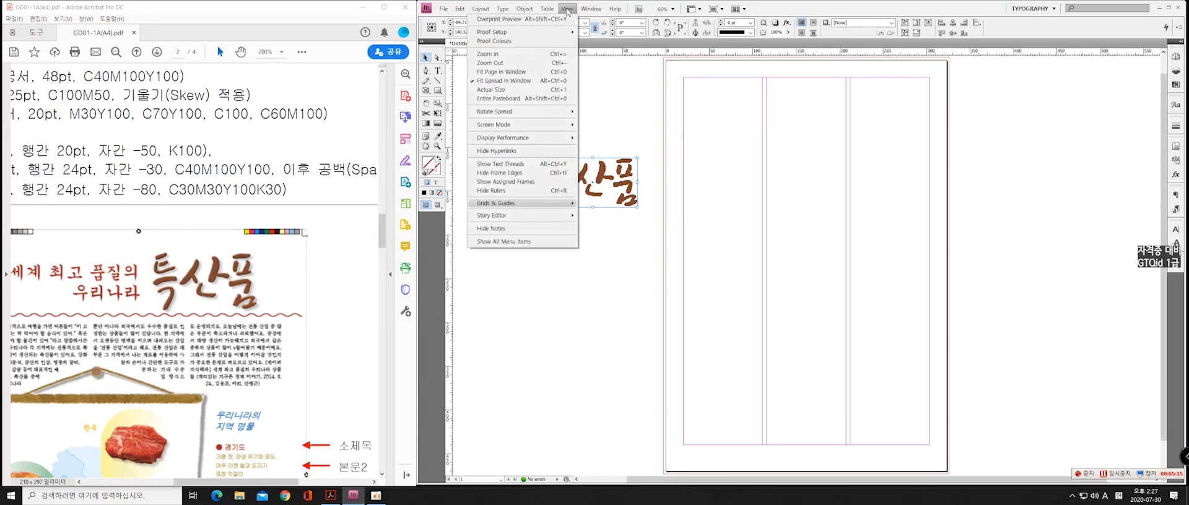
left_click(568, 9)
left_click(570, 9)
left_click(567, 9)
left_click(568, 9)
left_click(570, 10)
left_click(569, 11)
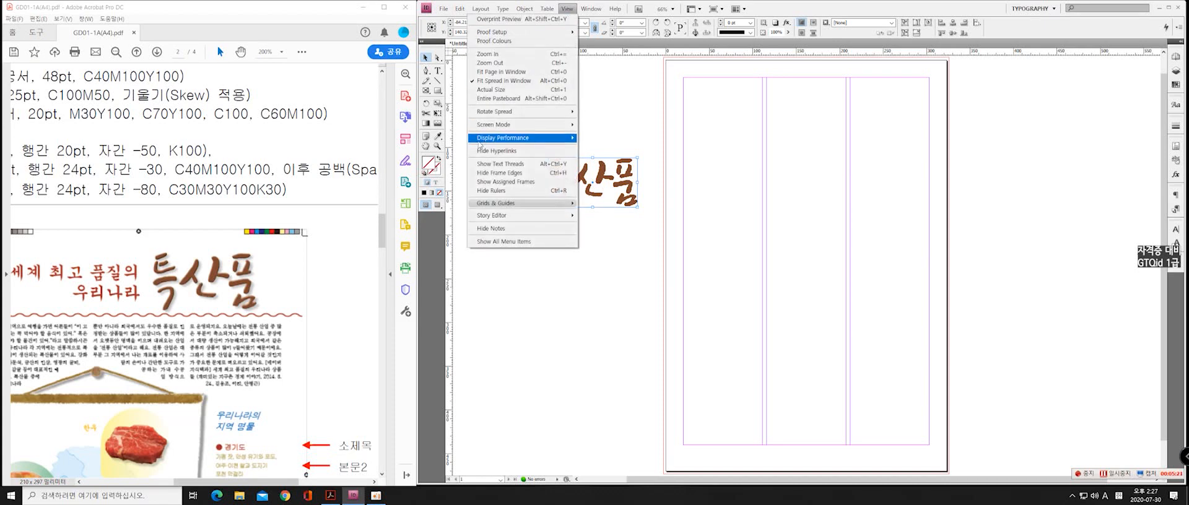
mouse_move(548, 141)
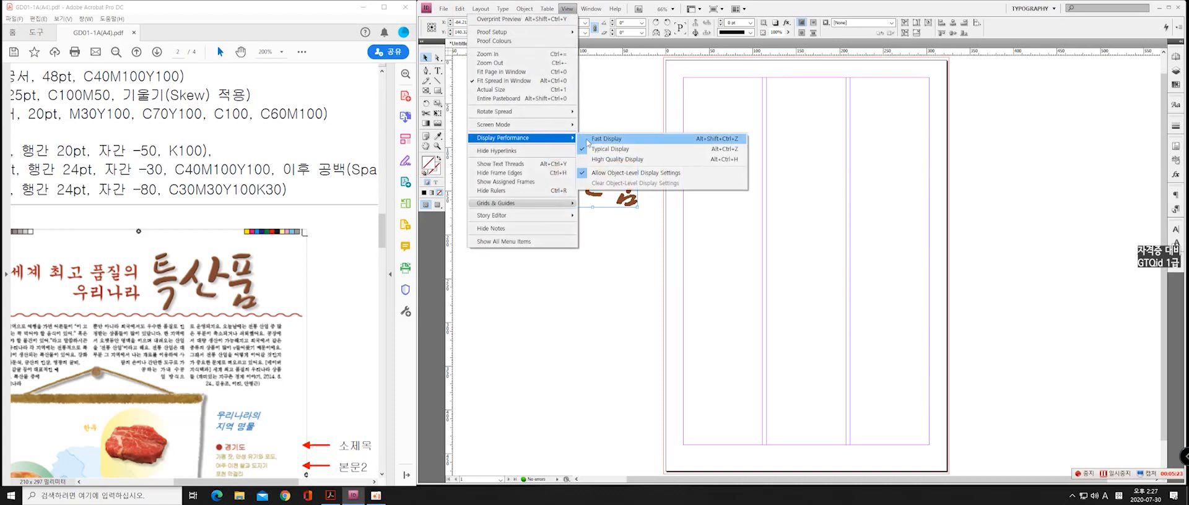
left_click(639, 162)
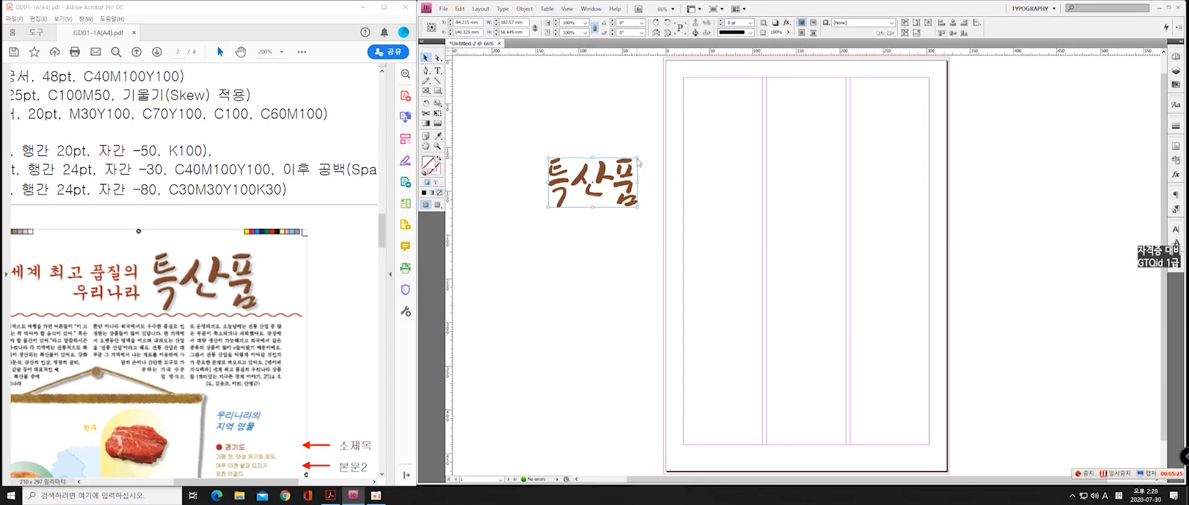
left_click(533, 225)
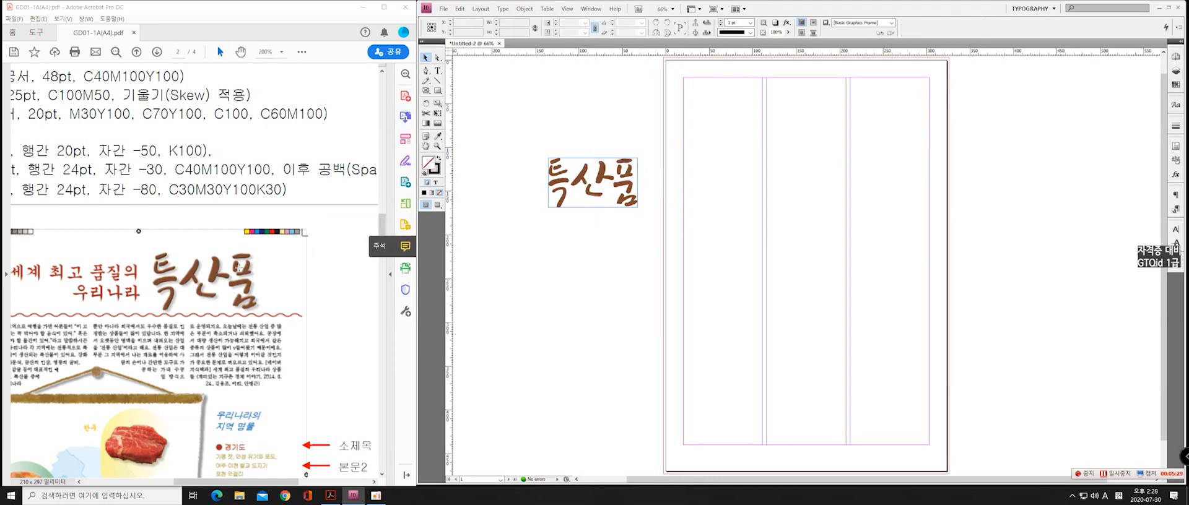
Examine the exam PDF's effect requirement for 1급-1.ai and the title in the output sample, then select the placed title artwork
scroll(239, 262, "down", 2)
scroll(237, 236, "down", 3)
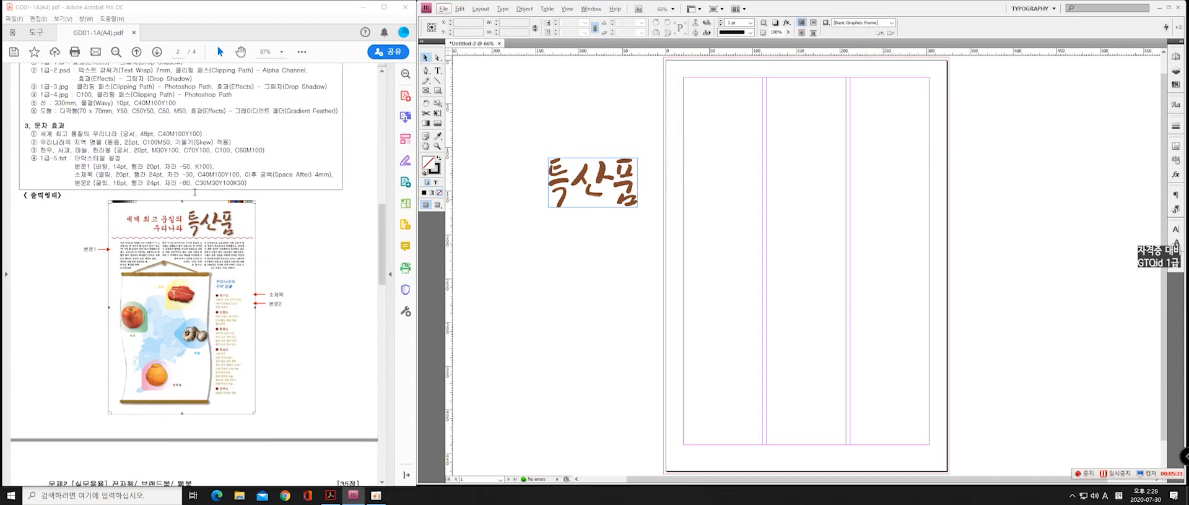
scroll(236, 211, "up", 3)
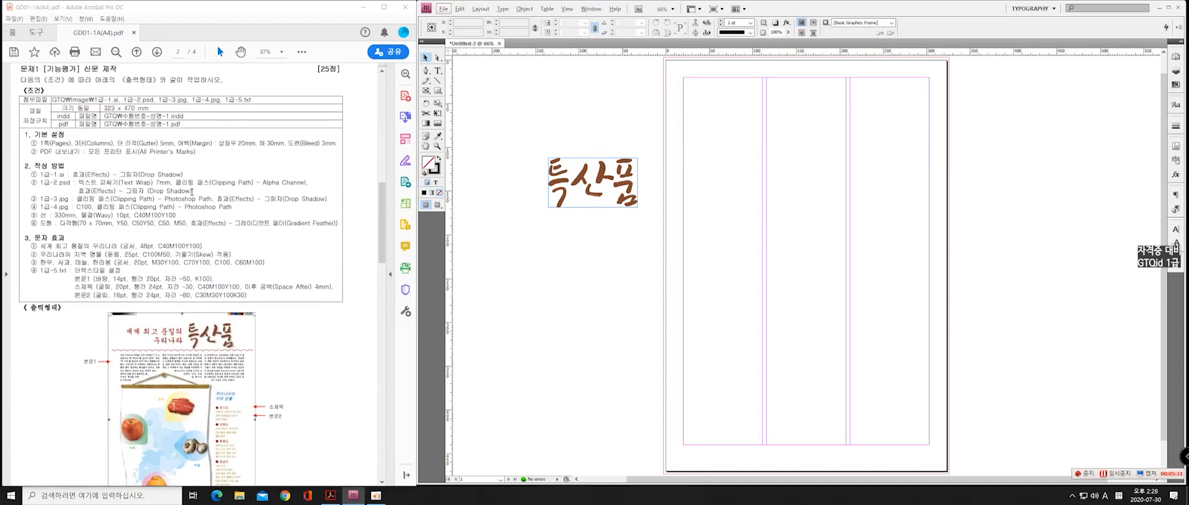
left_click(582, 186)
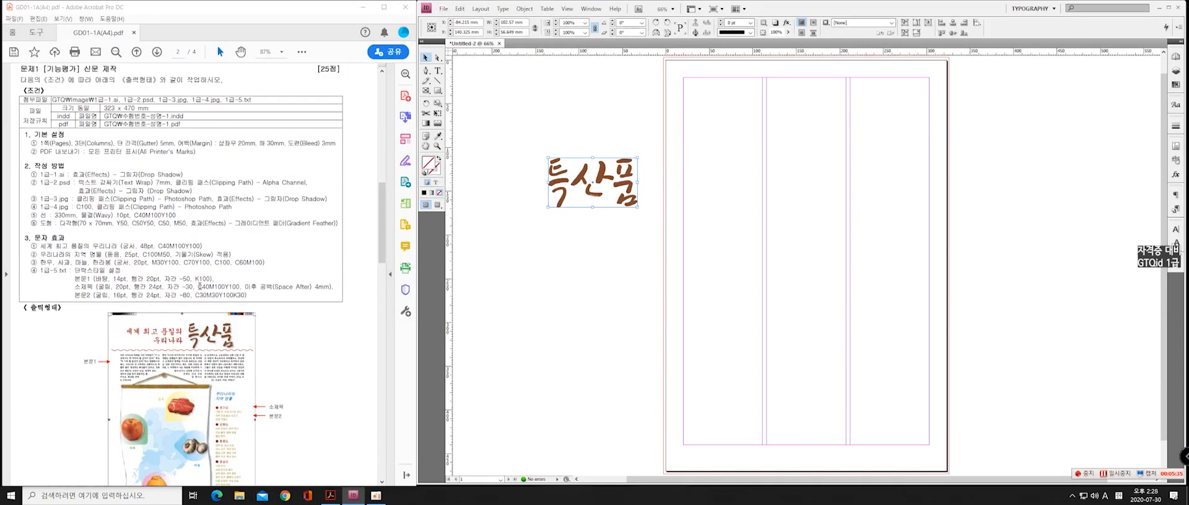
left_click_drag(120, 176, 184, 175)
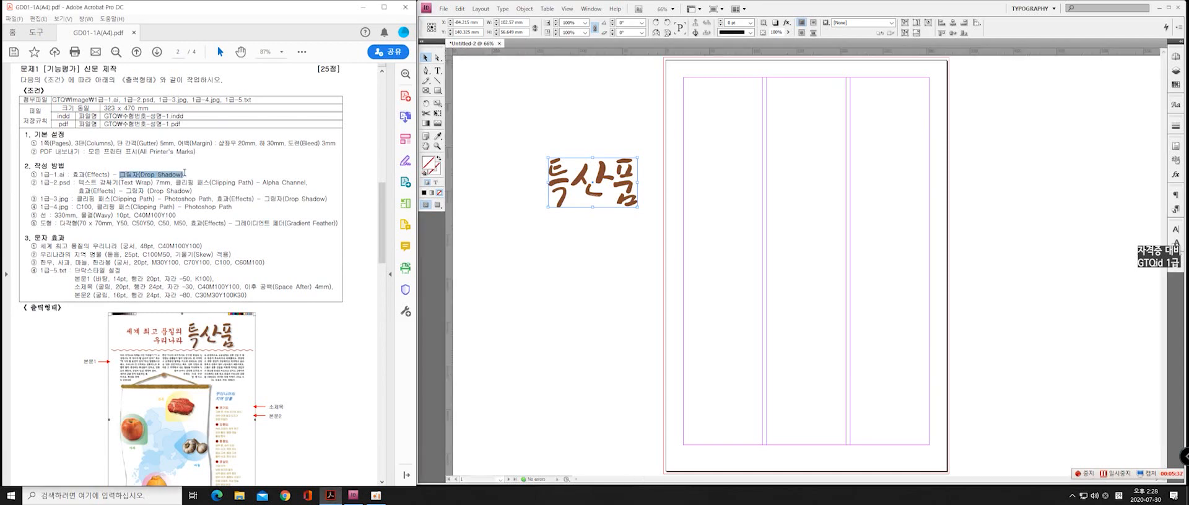
left_click(289, 332)
scroll(228, 346, "up", 2)
scroll(238, 352, "down", 2)
key("alt")
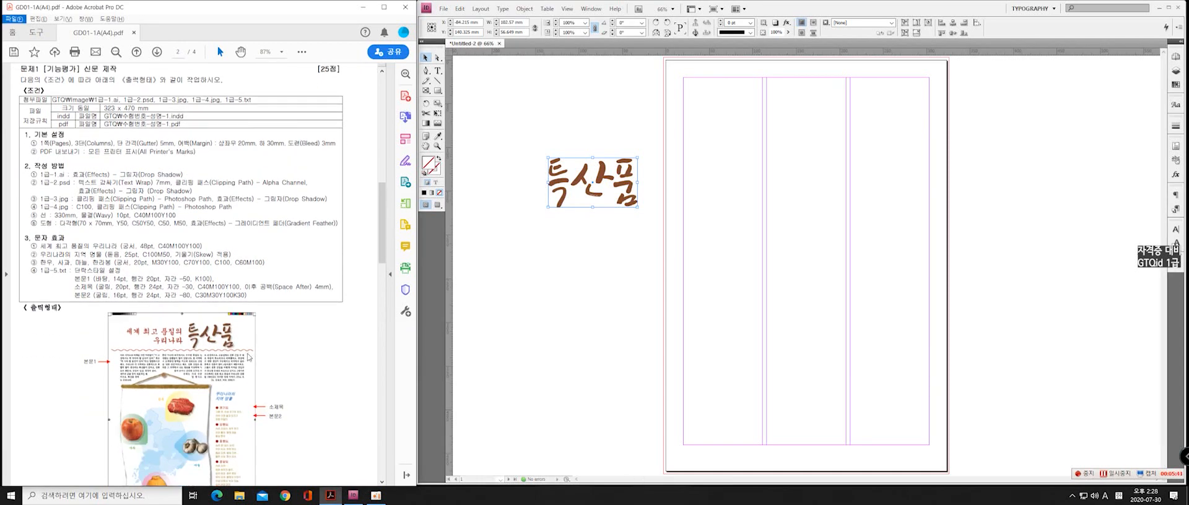
scroll(221, 363, "up", 4)
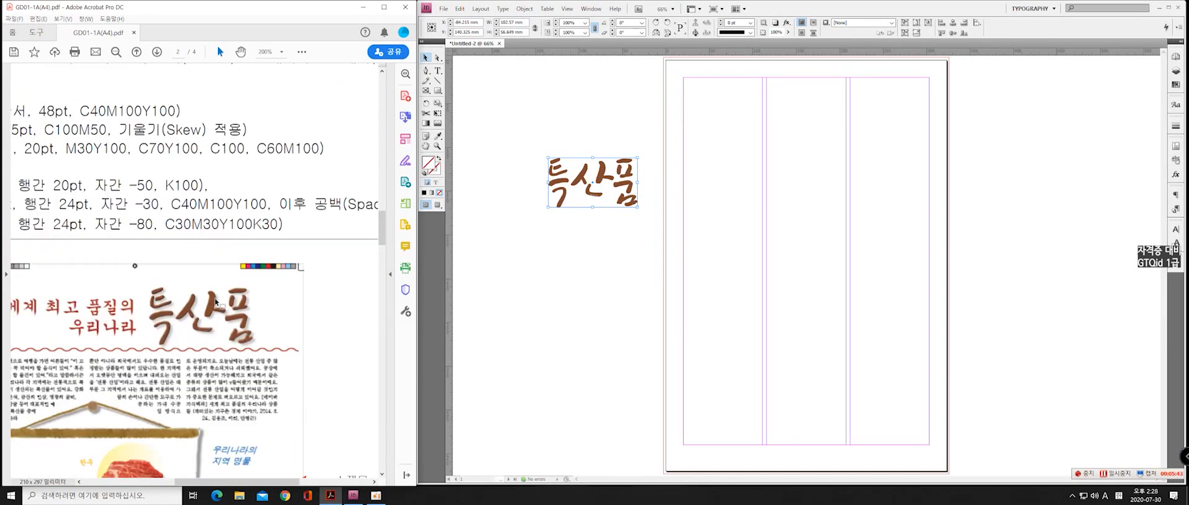
left_click(566, 183)
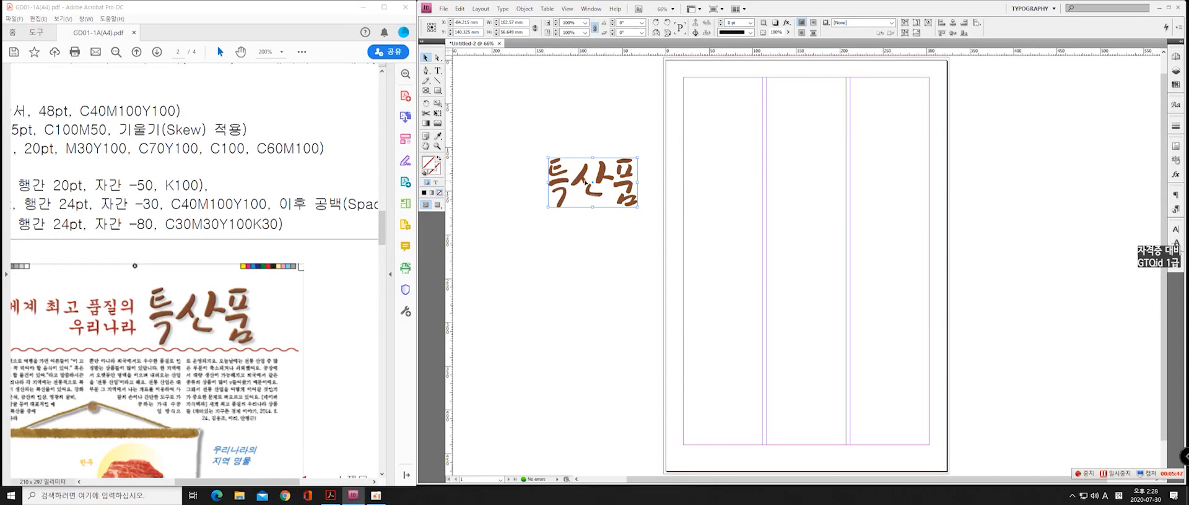
Add a Drop Shadow effect to the title artwork on the pasteboard, keeping the artwork in view for the preview
left_click_drag(585, 182, 579, 170)
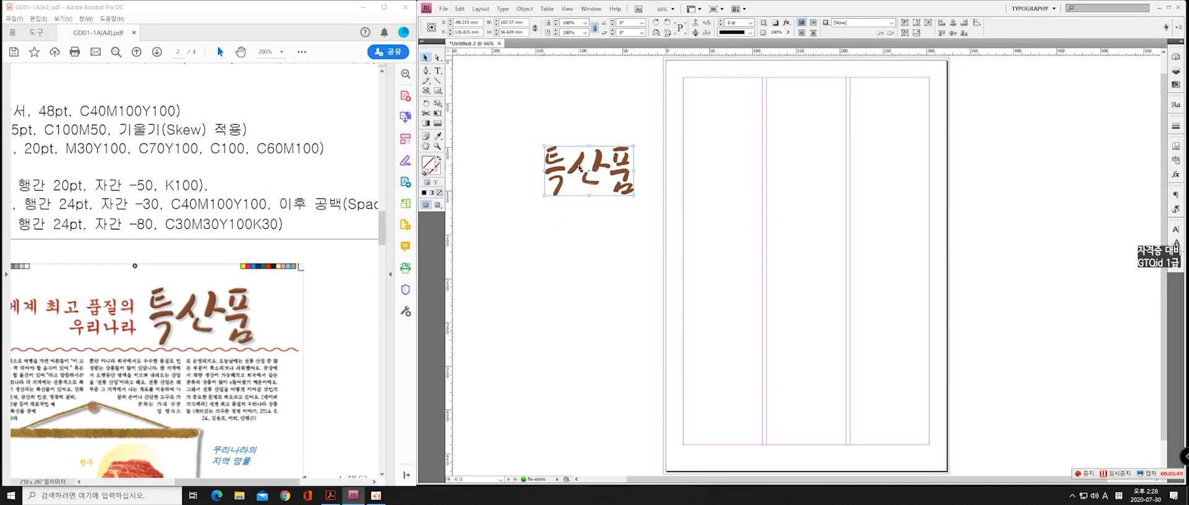
right_click(579, 167)
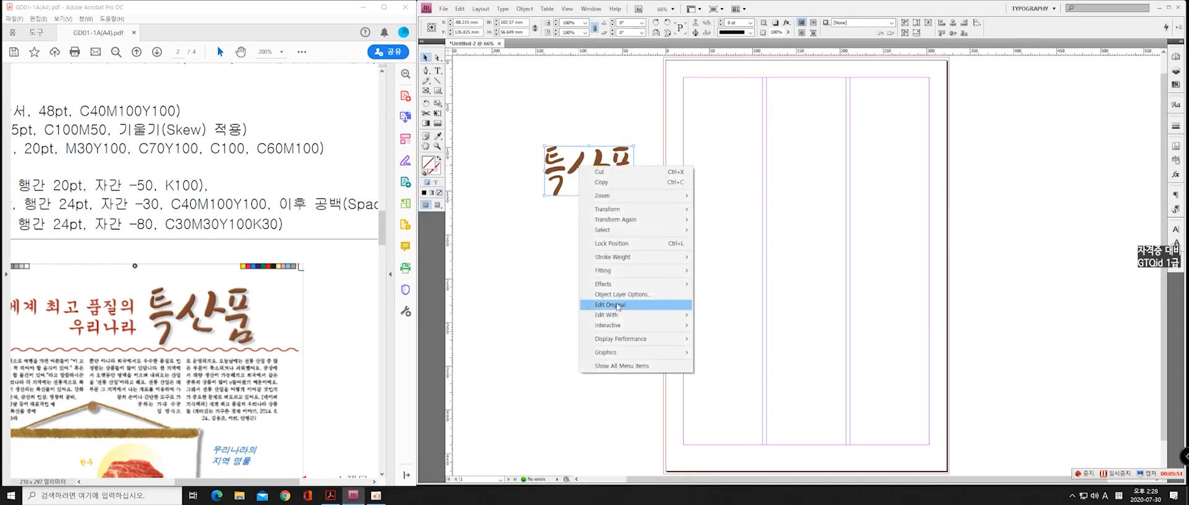
mouse_move(669, 285)
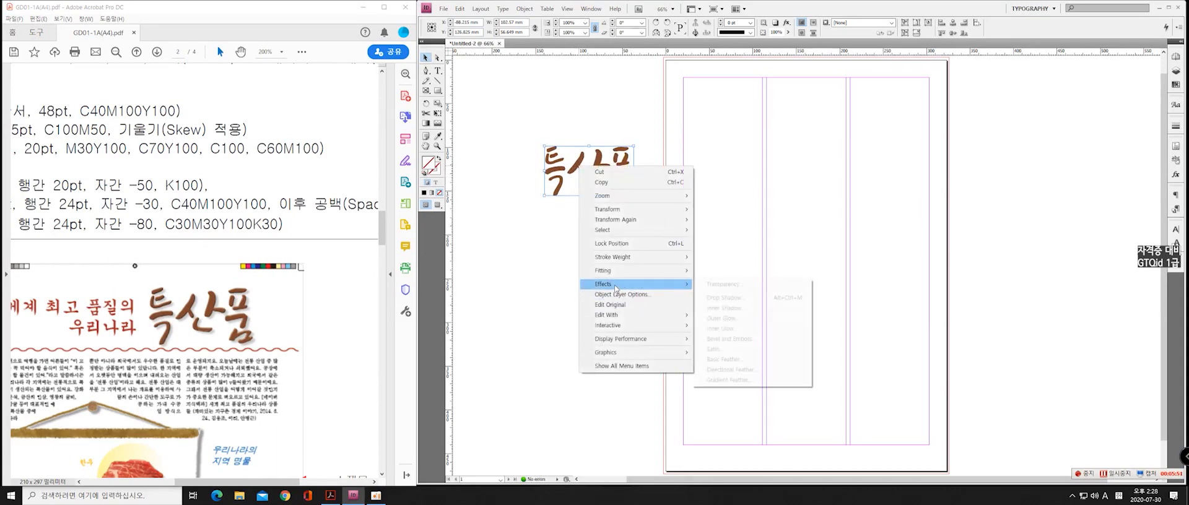
left_click(737, 299)
left_click_drag(500, 88, 416, 75)
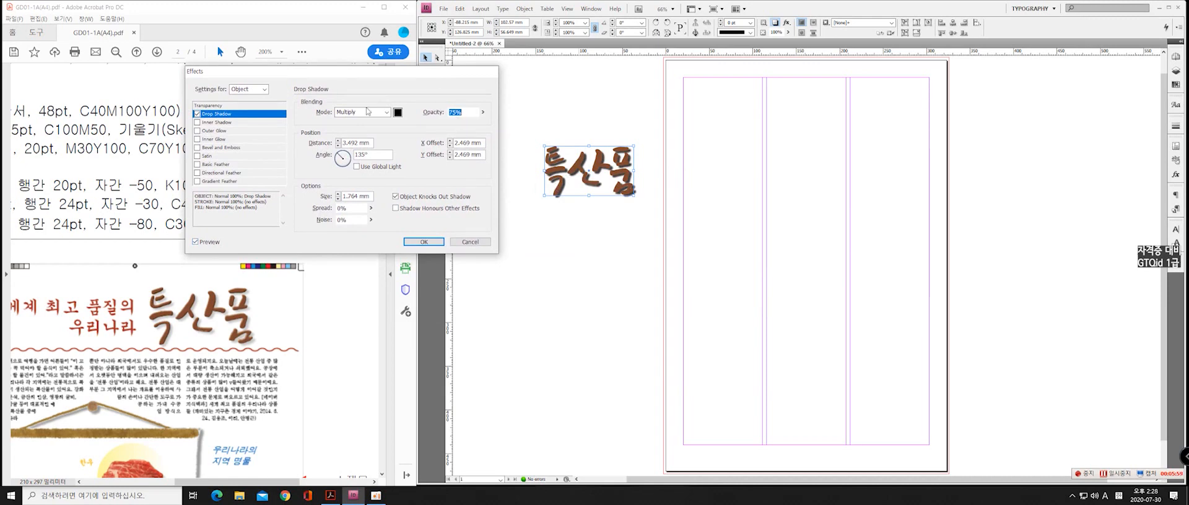
left_click(399, 113)
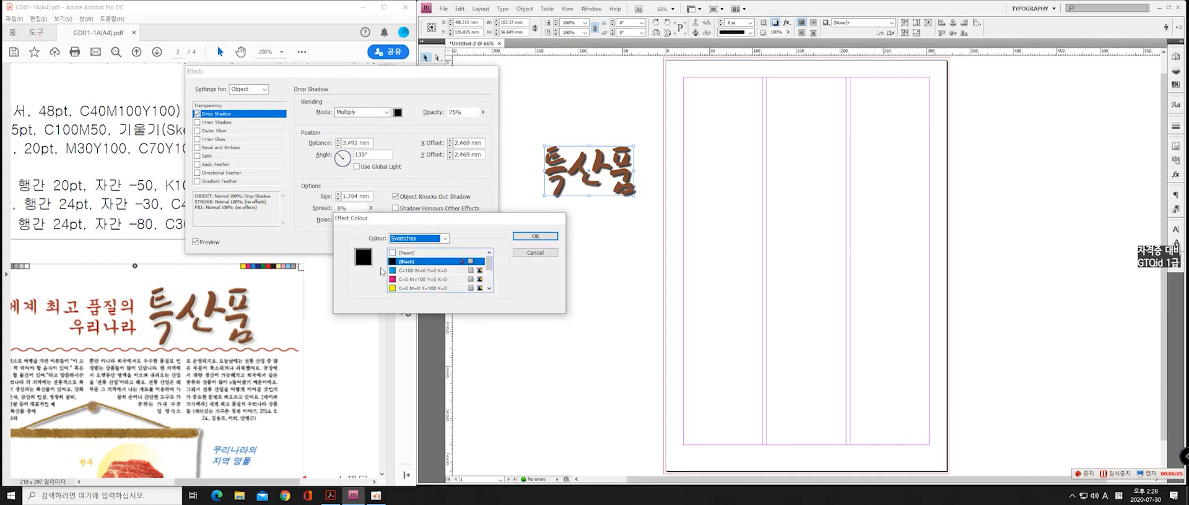
scroll(486, 275, "down", 2)
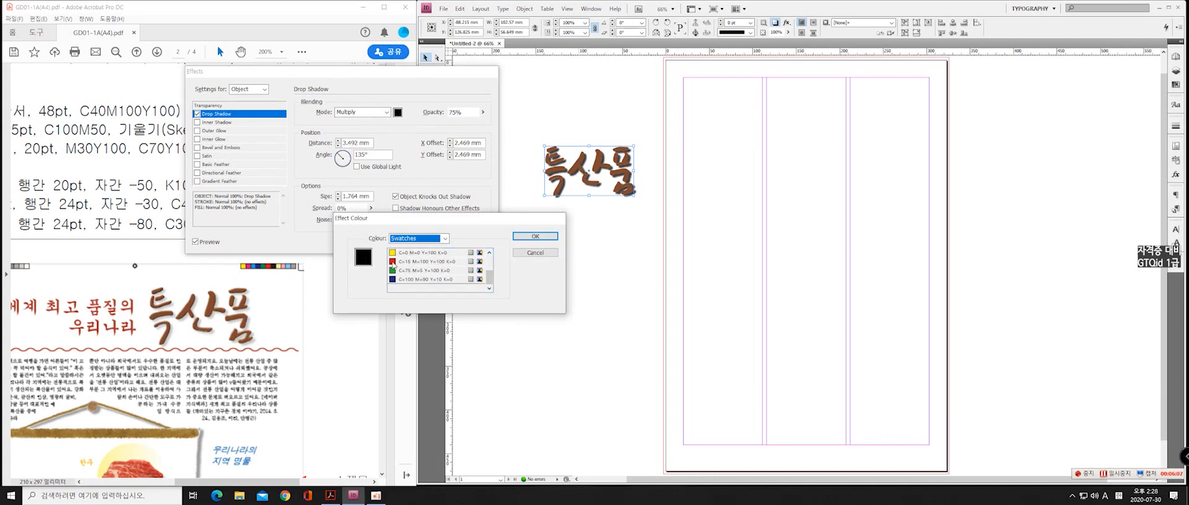
left_click_drag(489, 278, 490, 245)
left_click(426, 262)
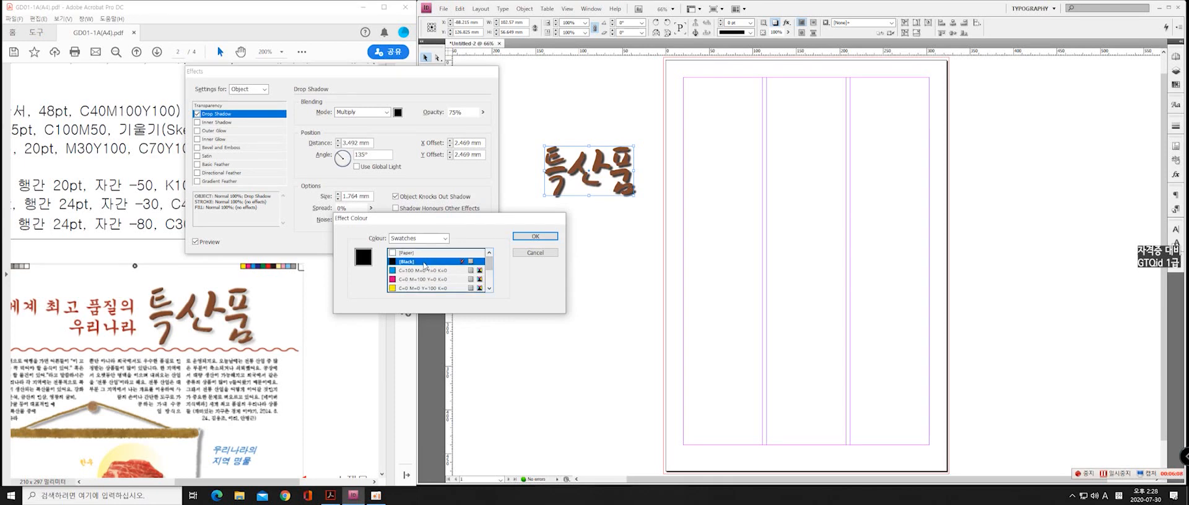
left_click(544, 254)
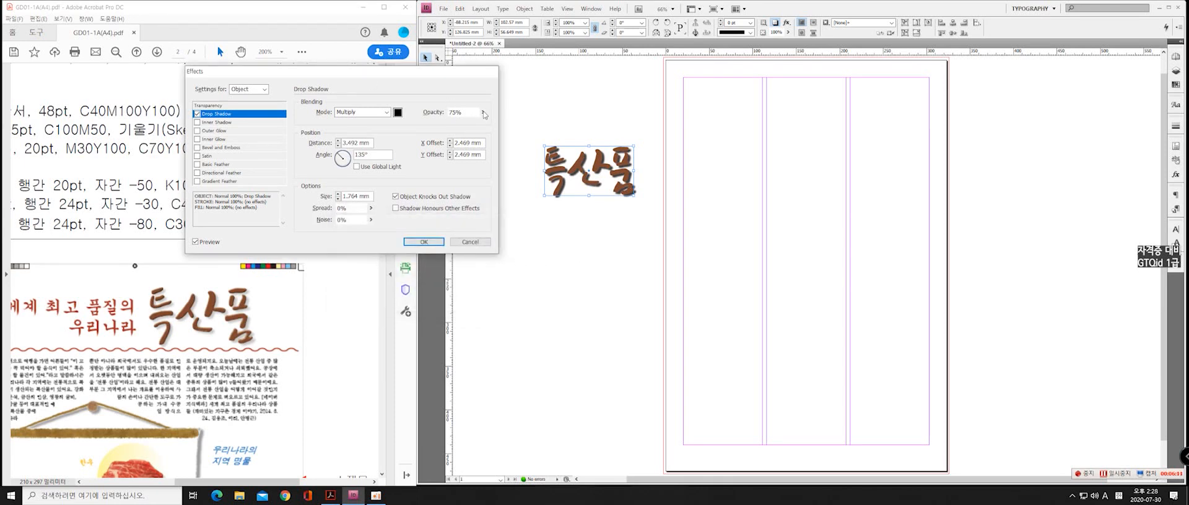
Set the title's drop shadow opacity to 30% and apply the effect
left_click_drag(483, 113, 459, 183)
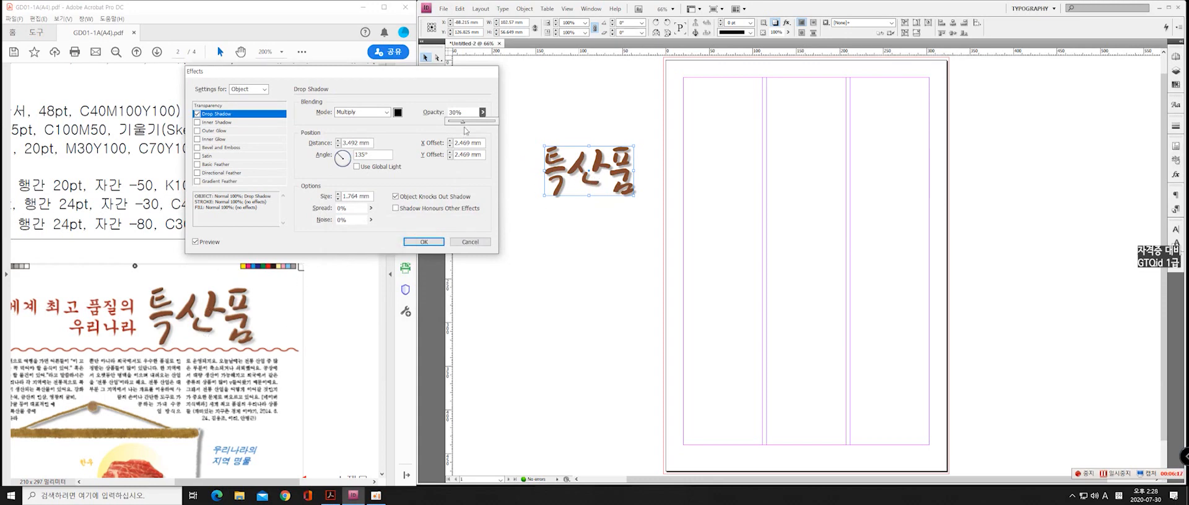
left_click(414, 242)
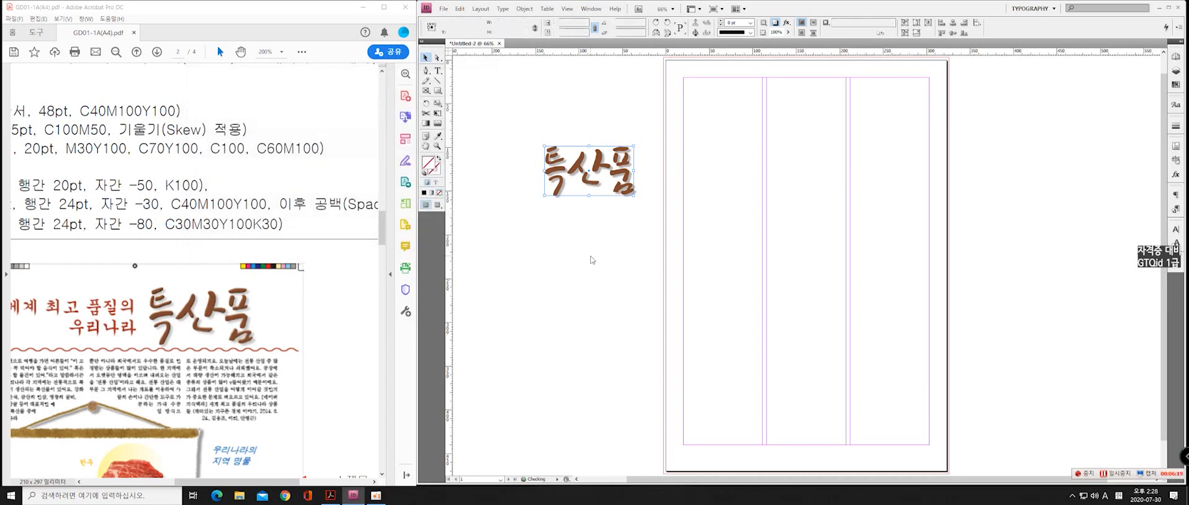
Move the title artwork onto the page against the top margin, following the exam sheet's output sample
left_click_drag(593, 170, 852, 109)
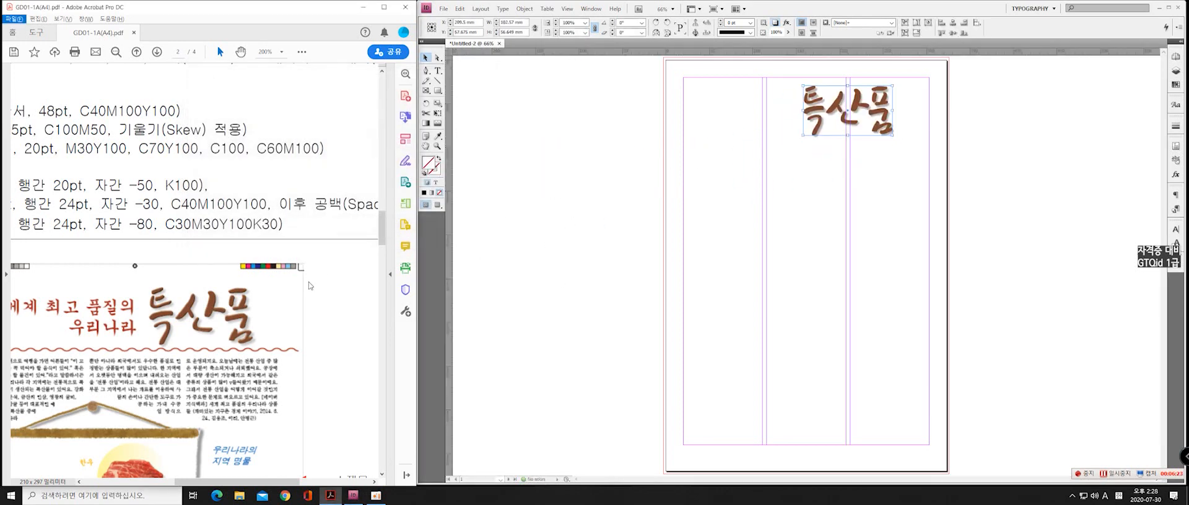
scroll(310, 284, "down", 2)
scroll(310, 284, "down", 2)
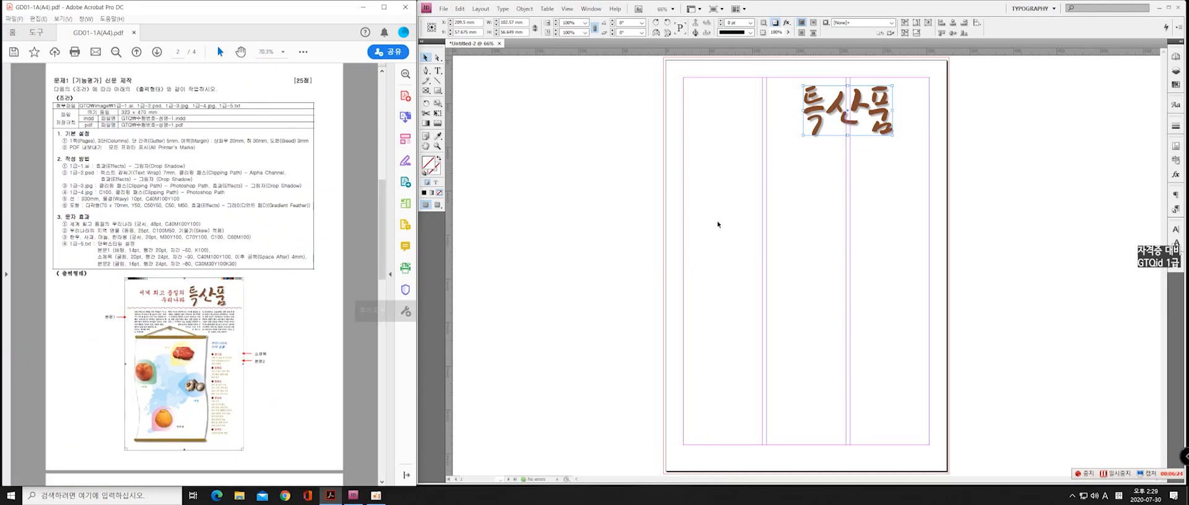
left_click(863, 178)
left_click_drag(857, 112, 857, 103)
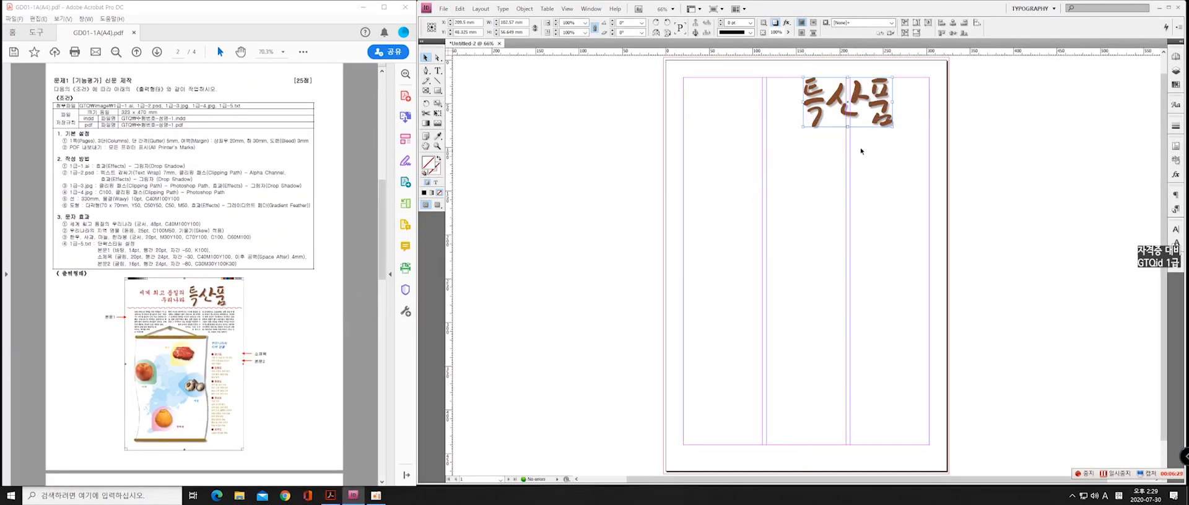
Nudge the title artwork to the right along the top margin to match the sample, and deselect it
key("Right")
key("Right")
key("Right")
key("Right")
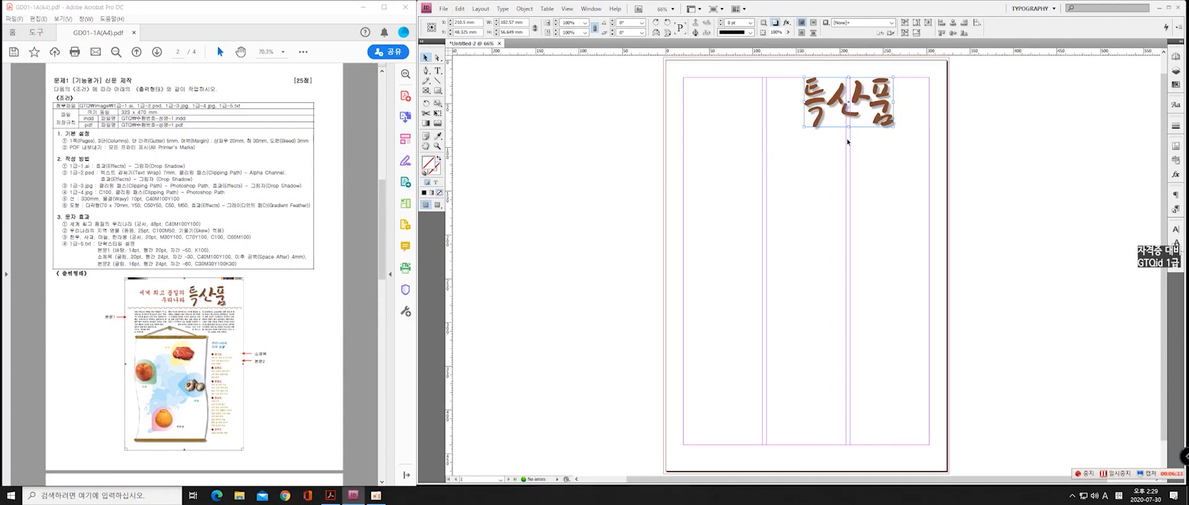
key("Right")
key("Right")
key("Right")
key("Right")
key("Right")
key("Right")
key("Right")
key("Right")
key("Right")
key("Right")
key("Right")
key("Right")
key("Right")
key("Right")
key("Right")
key("Right")
key("Right")
key("Right")
key("Right")
key("Right")
key("Right")
key("Right")
key("Right")
key("Right")
key("Right")
key("Right")
key("Right")
key("Right")
key("Right")
key("Right")
key("Right")
key("Right")
key("Right")
key("Right")
key("Right")
key("Right")
key("Right")
key("Right")
key("Right")
key("Right")
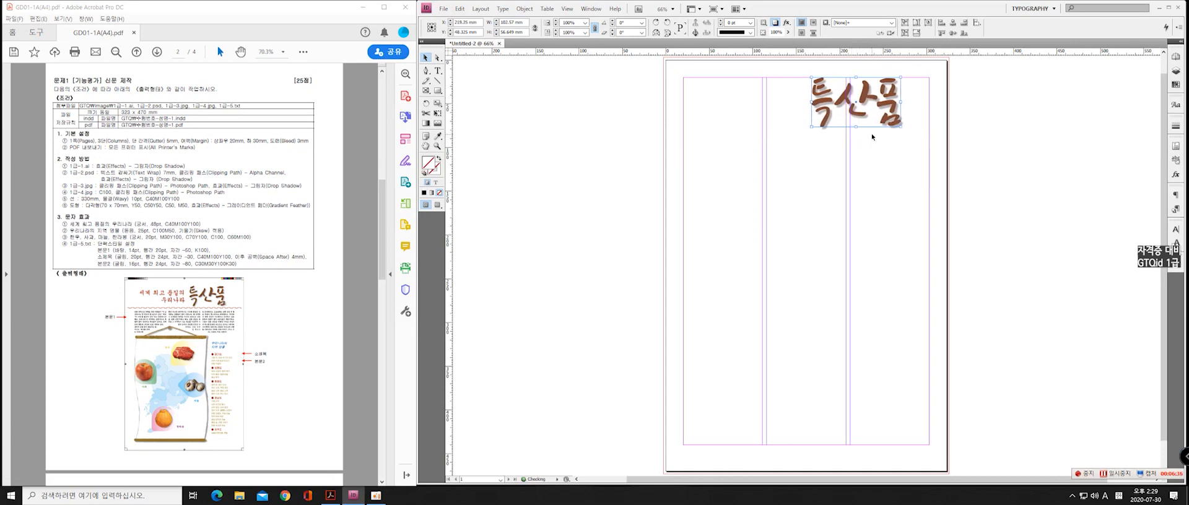
key("Right")
key("Right")
key("Right")
key("Right")
key("Right")
key("Right")
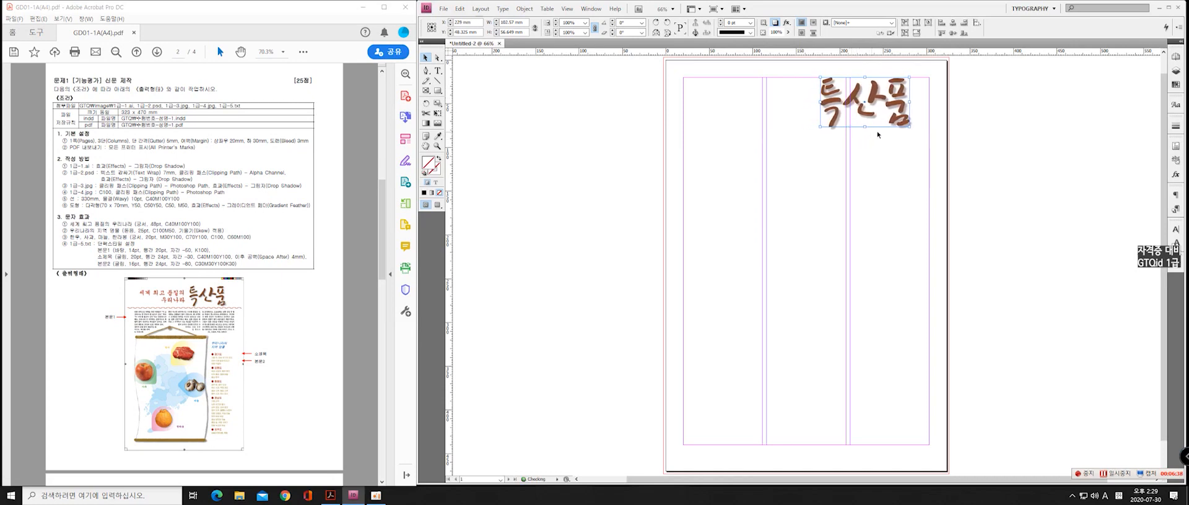
left_click(1006, 175)
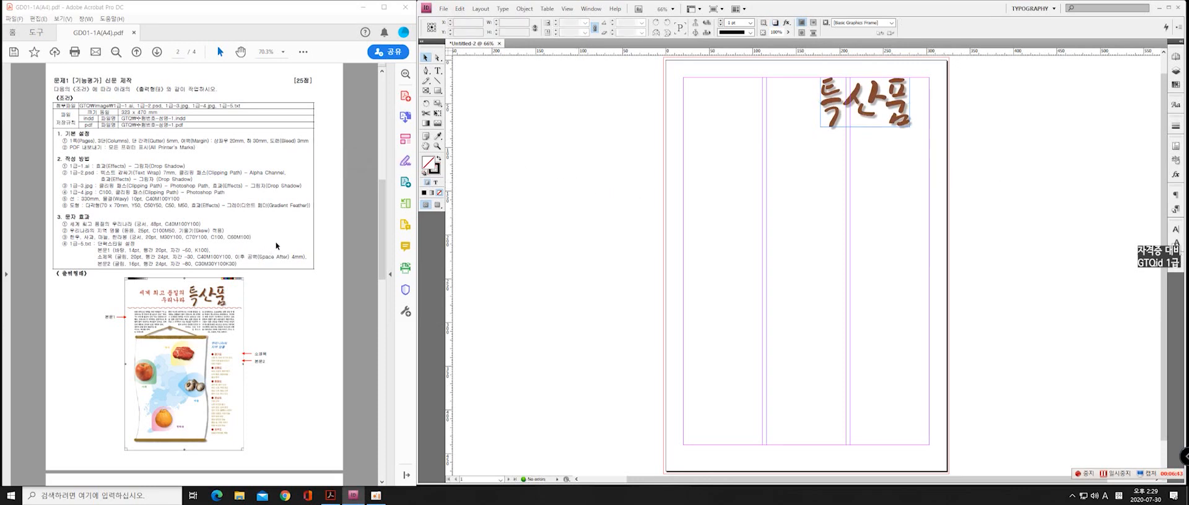
Place the scroll image 1급-2.psd and position it on the pasteboard to the left of the page
left_click(181, 164)
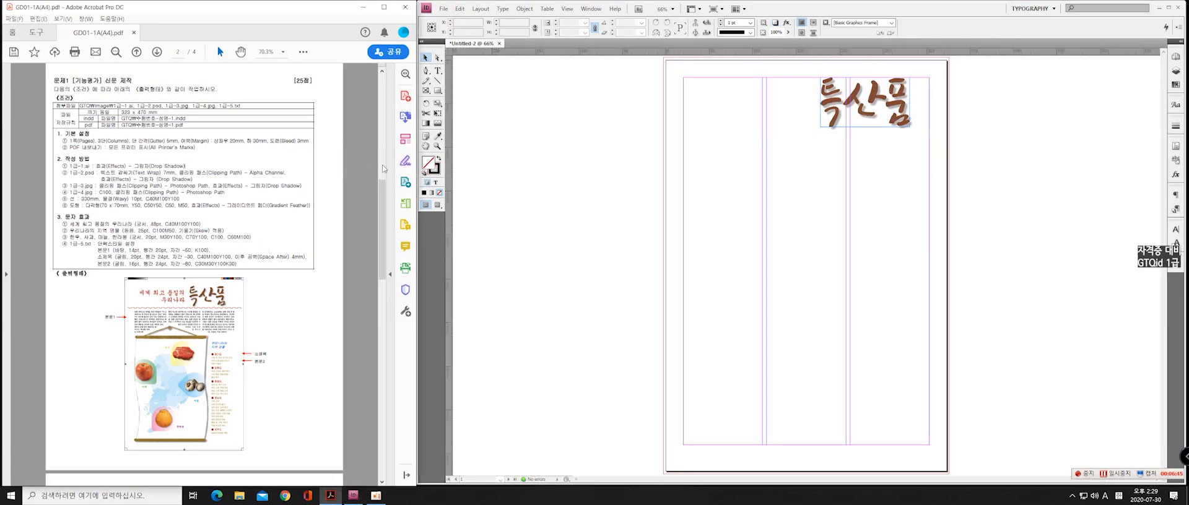
left_click(443, 9)
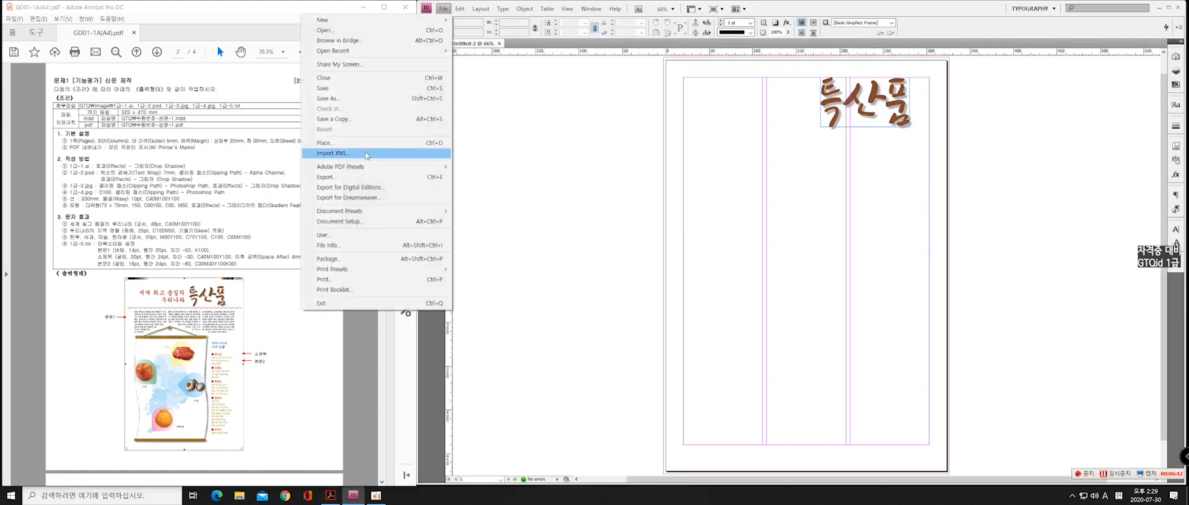
left_click(347, 143)
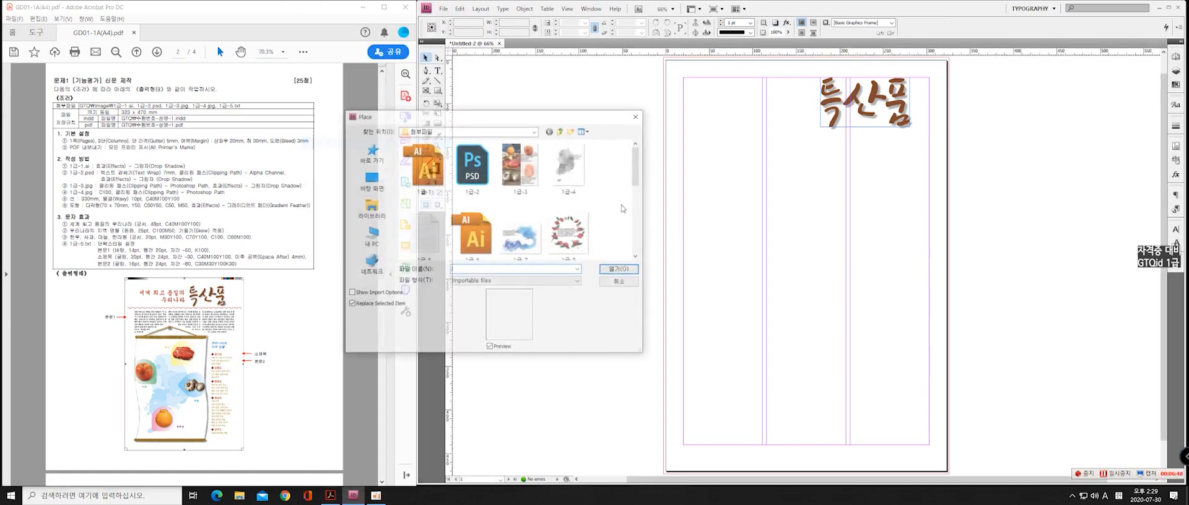
left_click(624, 269)
left_click(546, 146)
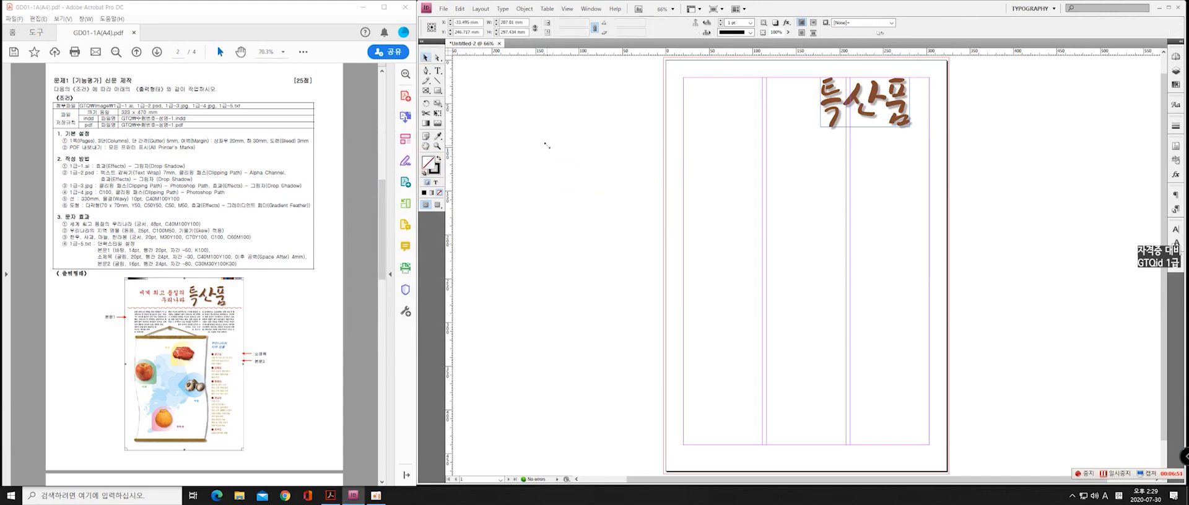
left_click_drag(585, 212, 547, 194)
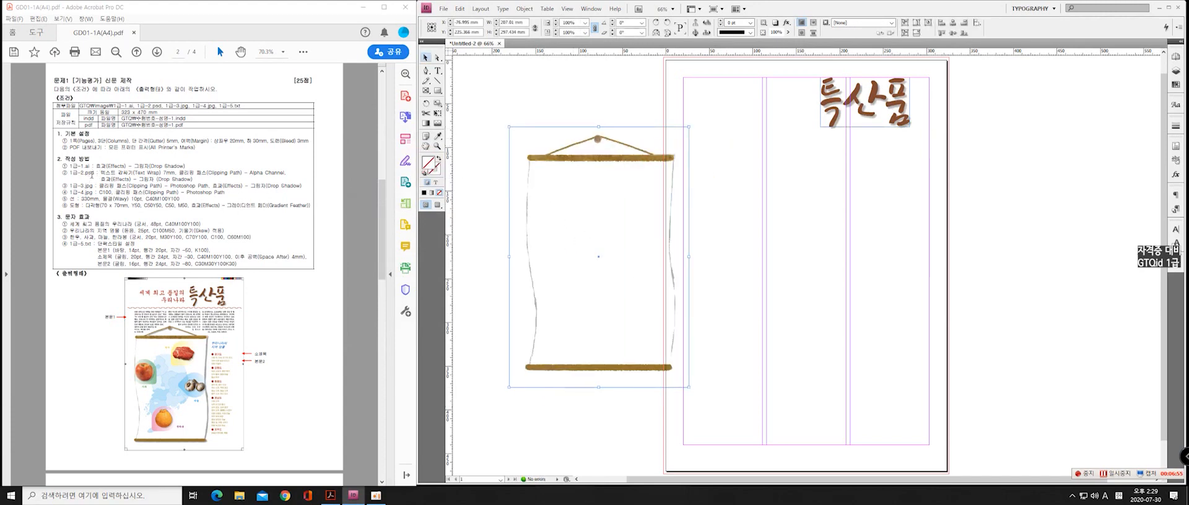
Examine the exam PDF's text wrap, clipping path and drop shadow requirements for 1급-2.psd
left_click_drag(101, 173, 159, 173)
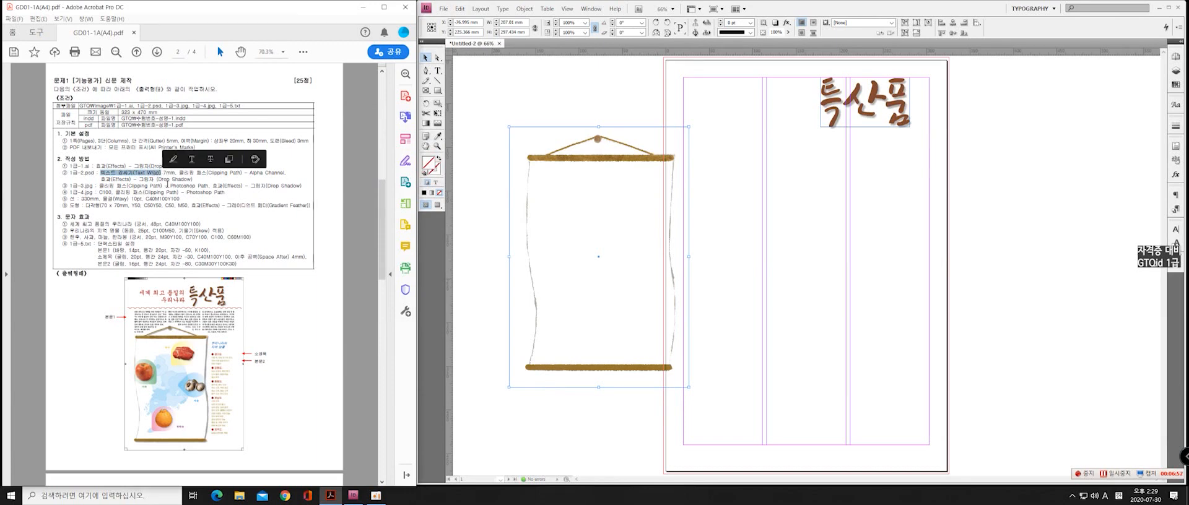
left_click(171, 176)
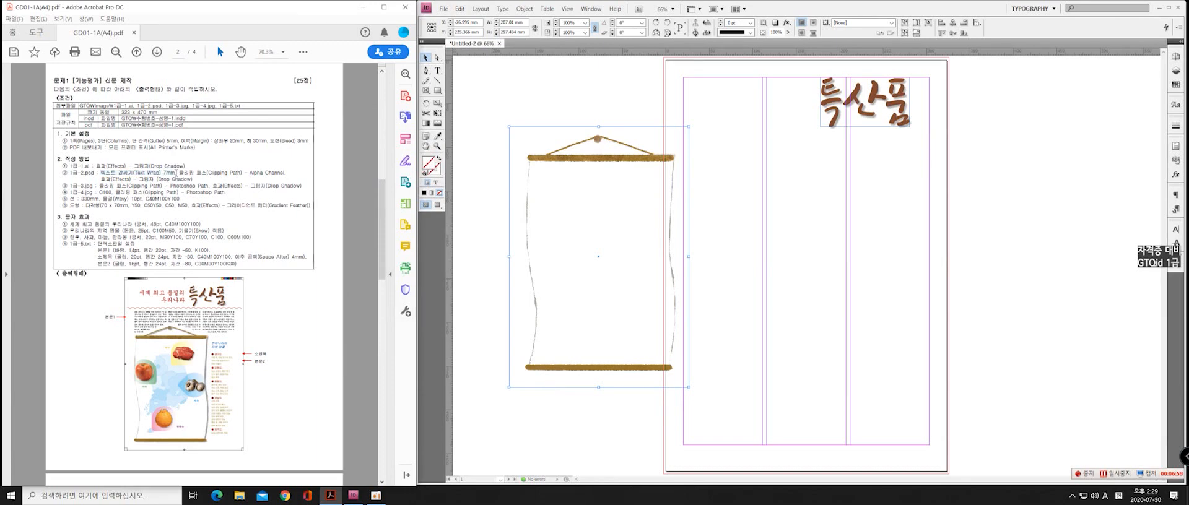
left_click_drag(178, 173, 280, 172)
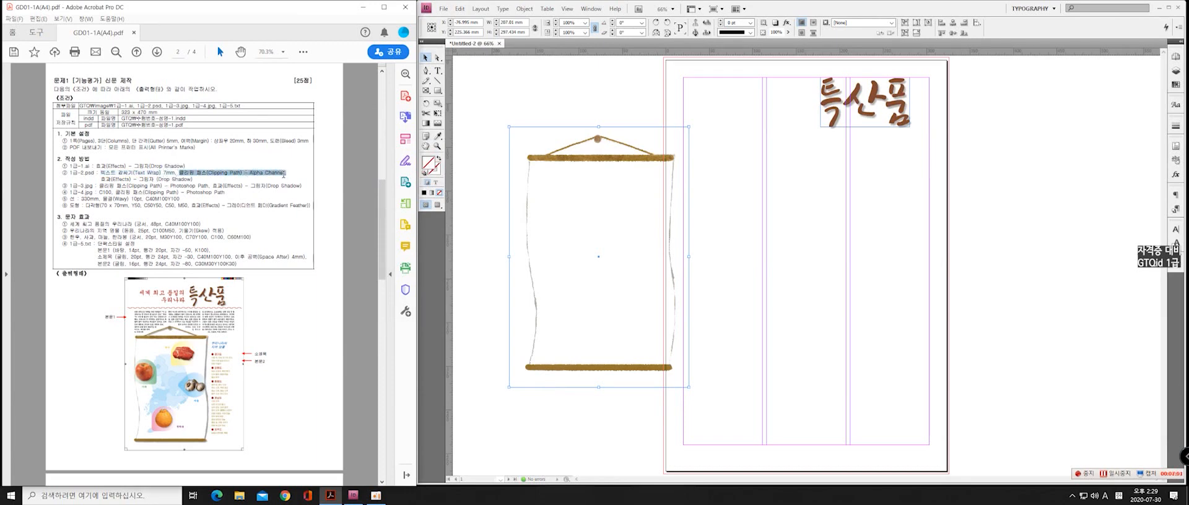
left_click_drag(101, 179, 208, 183)
left_click(204, 179)
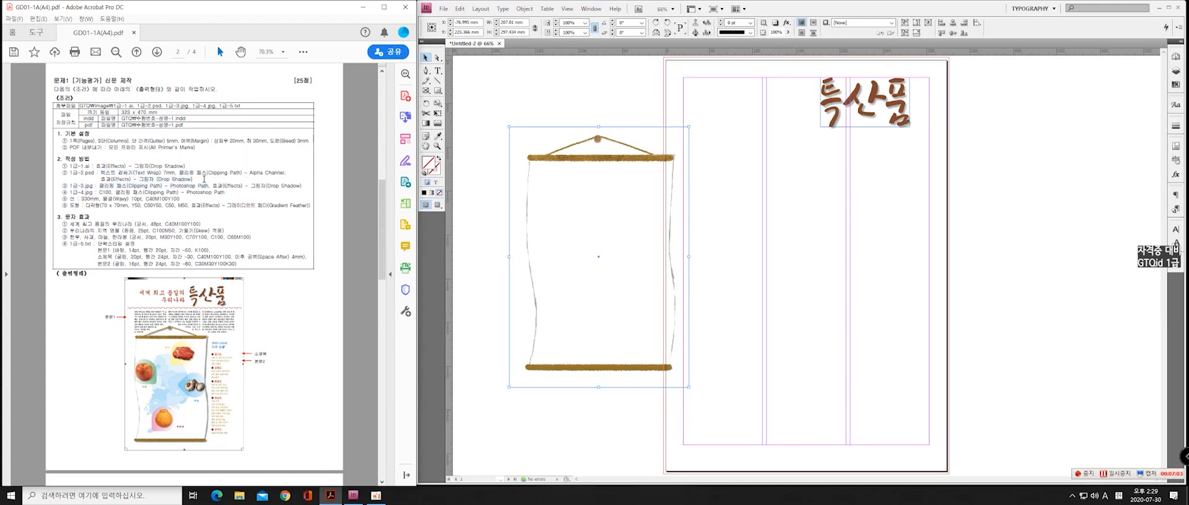
left_click_drag(100, 173, 193, 173)
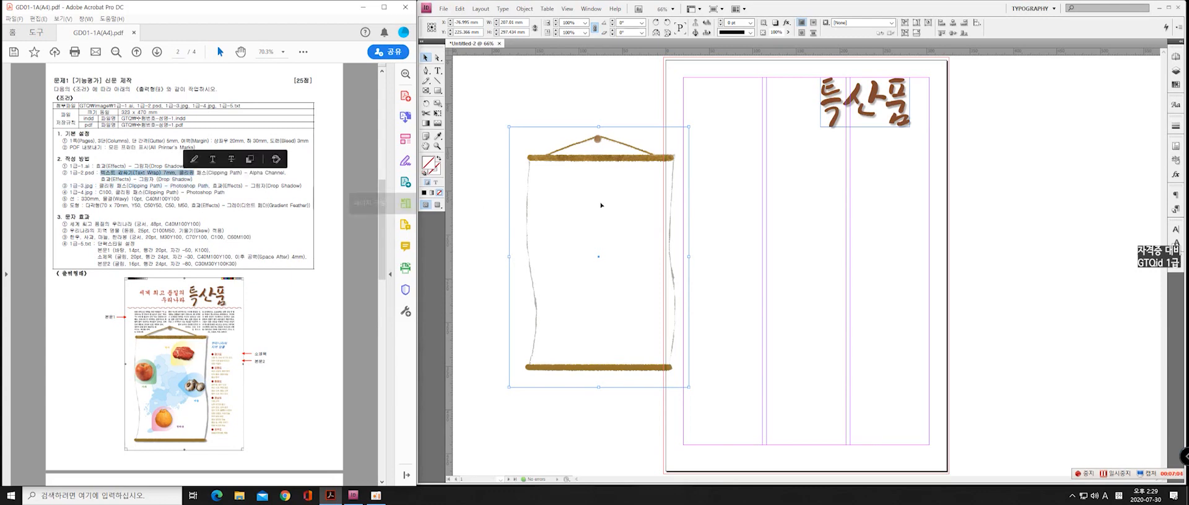
Apply a text wrap around the object shape of the placed scroll image with a 7 mm offset
left_click(610, 169)
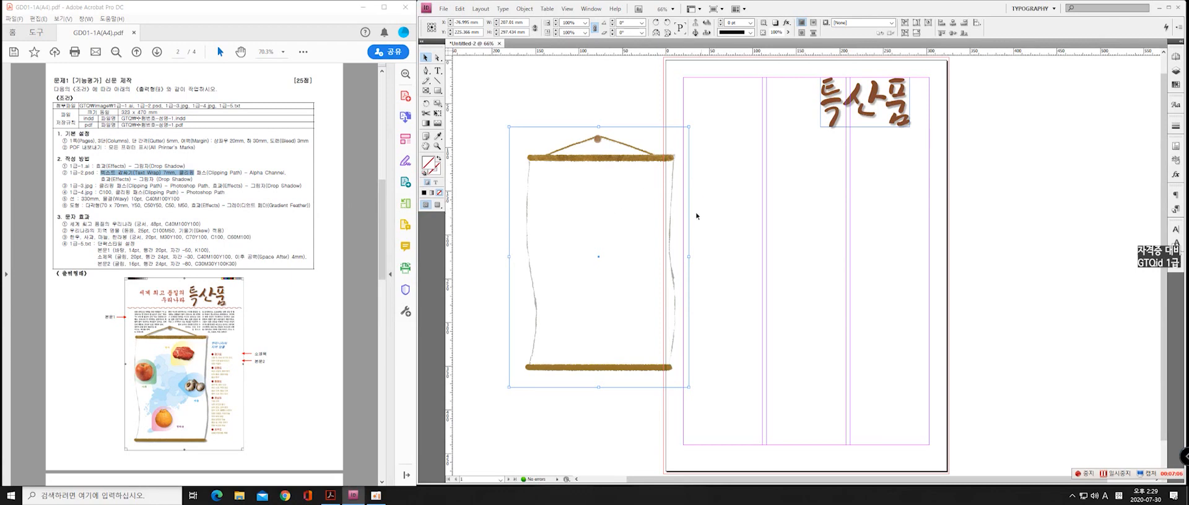
left_click(1175, 263)
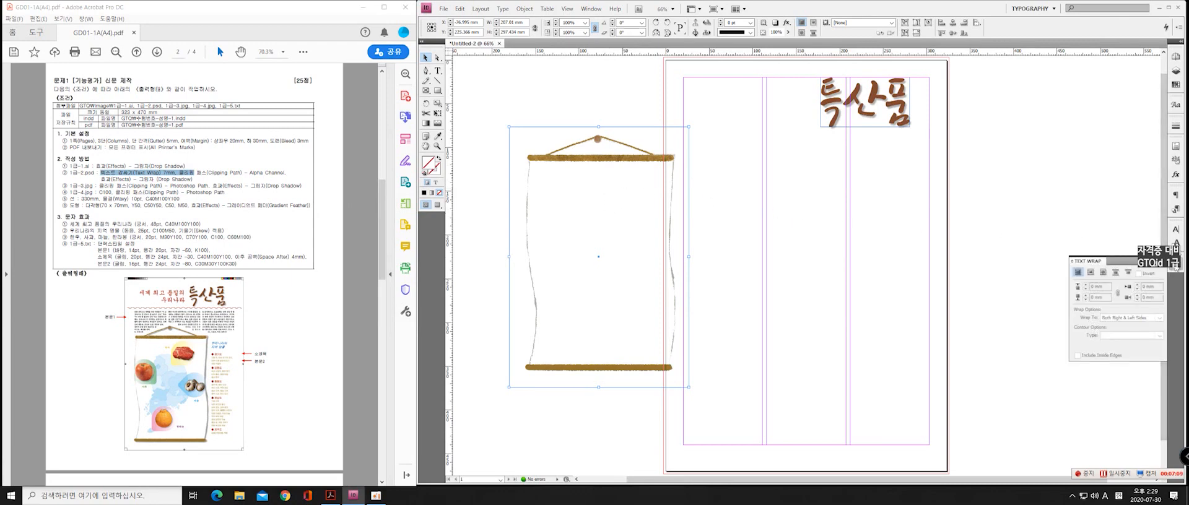
left_click(593, 10)
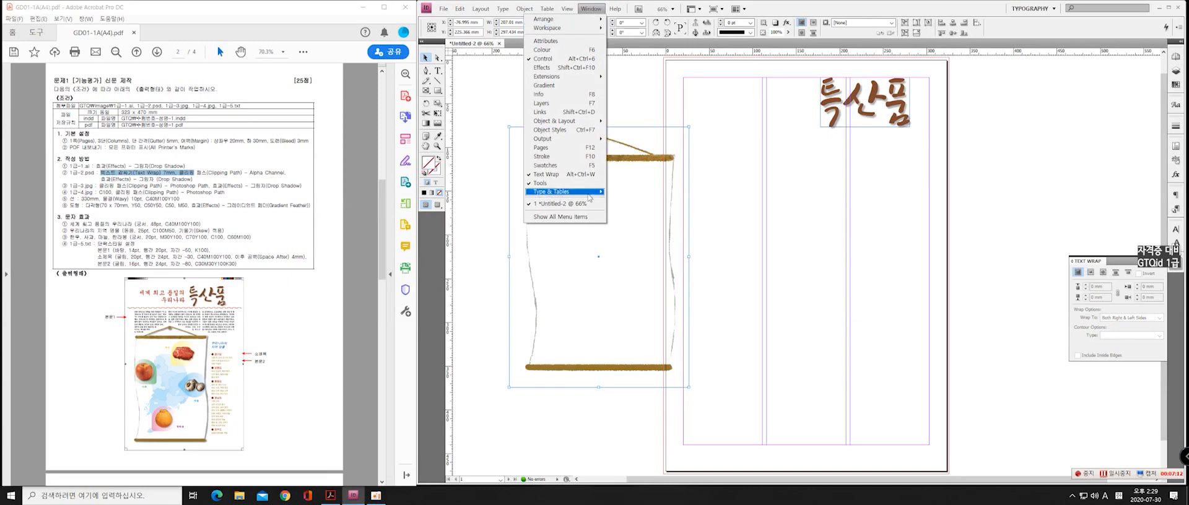
left_click(539, 175)
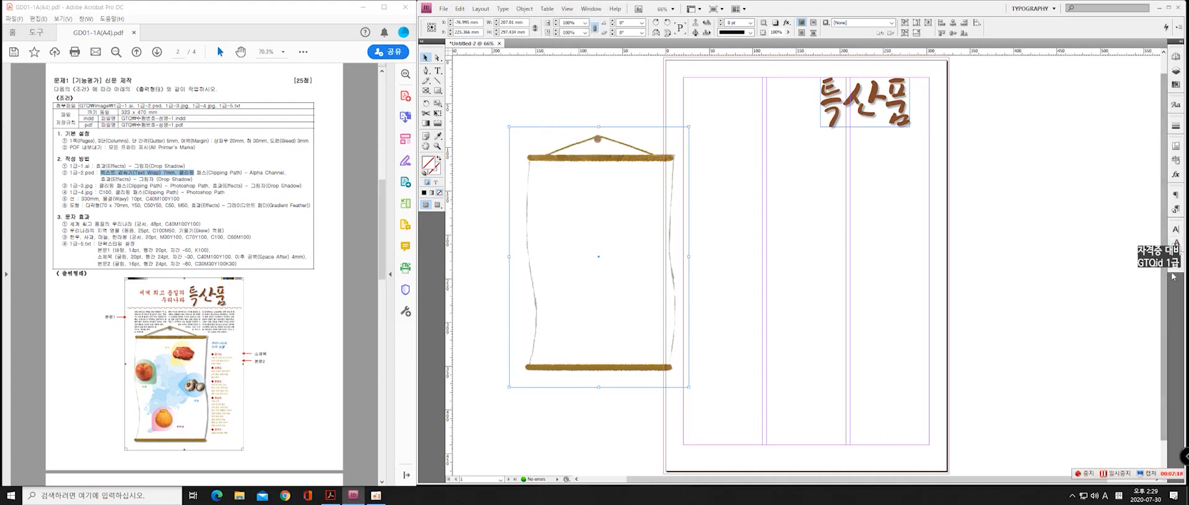
left_click(1174, 265)
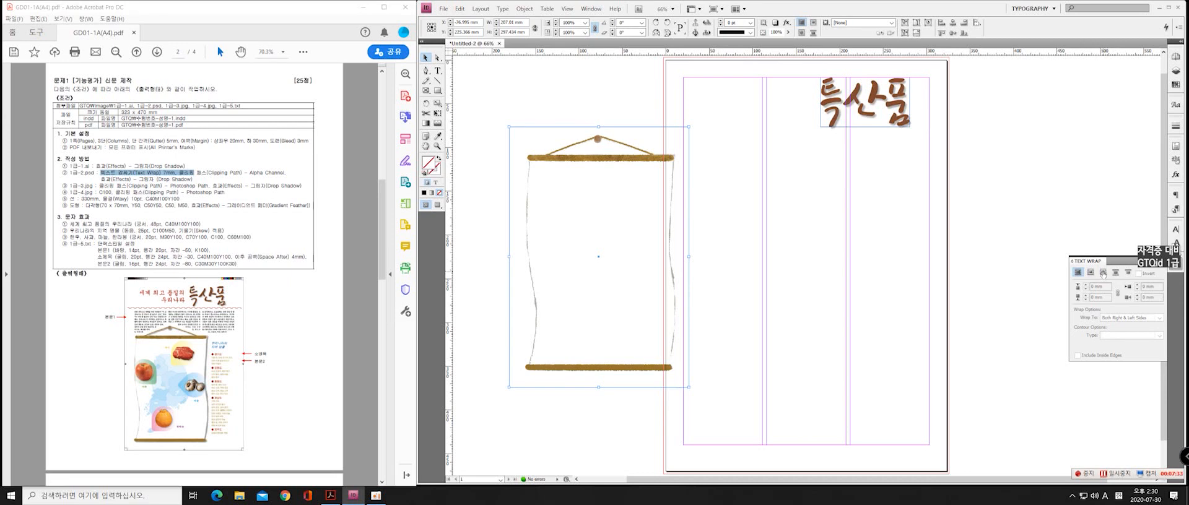
left_click(1103, 273)
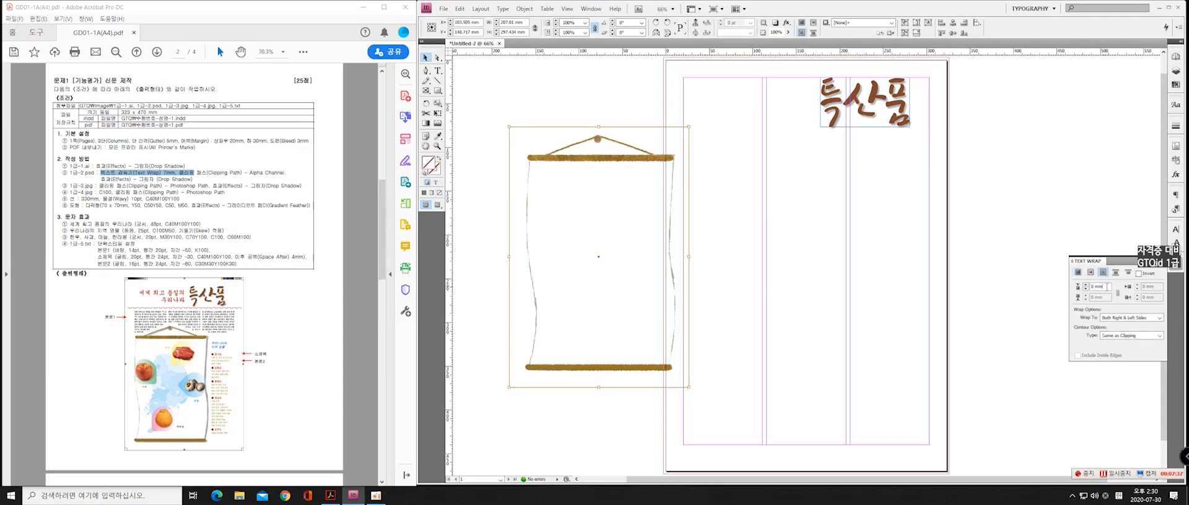
left_click(1107, 287)
type("7")
left_click(1152, 262)
Apply an Alpha Channel clipping path based on transparency to the scroll image, and deselect it
left_click(553, 205)
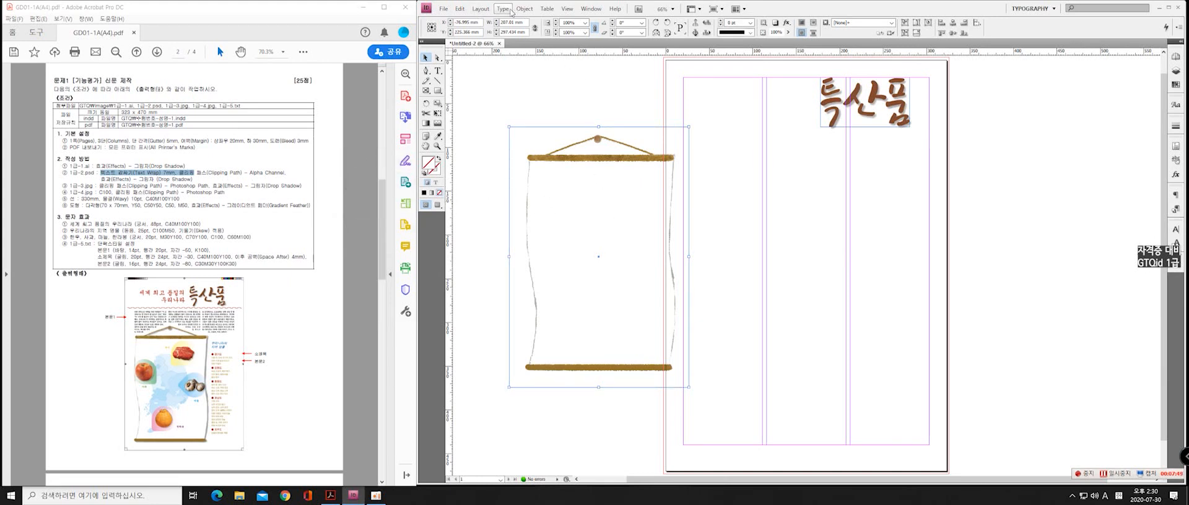
left_click(486, 10)
mouse_move(506, 11)
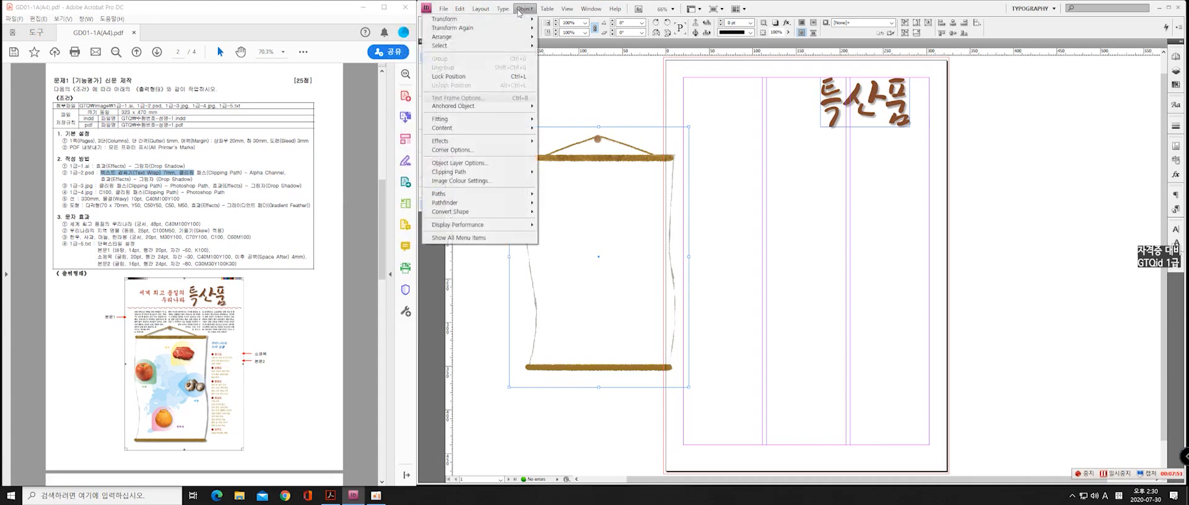
left_click(522, 11)
left_click(521, 12)
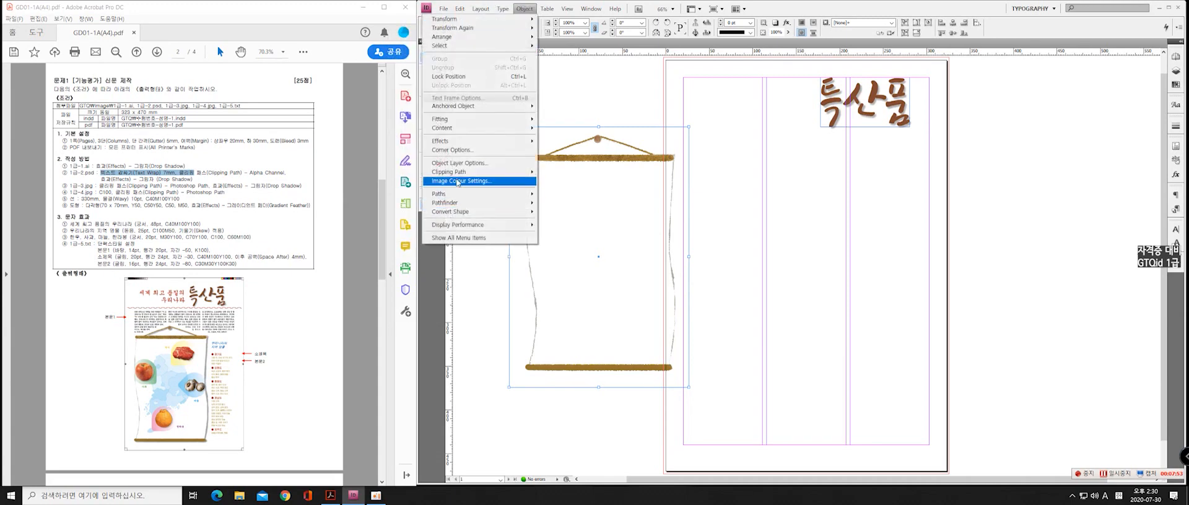
mouse_move(462, 172)
left_click(573, 174)
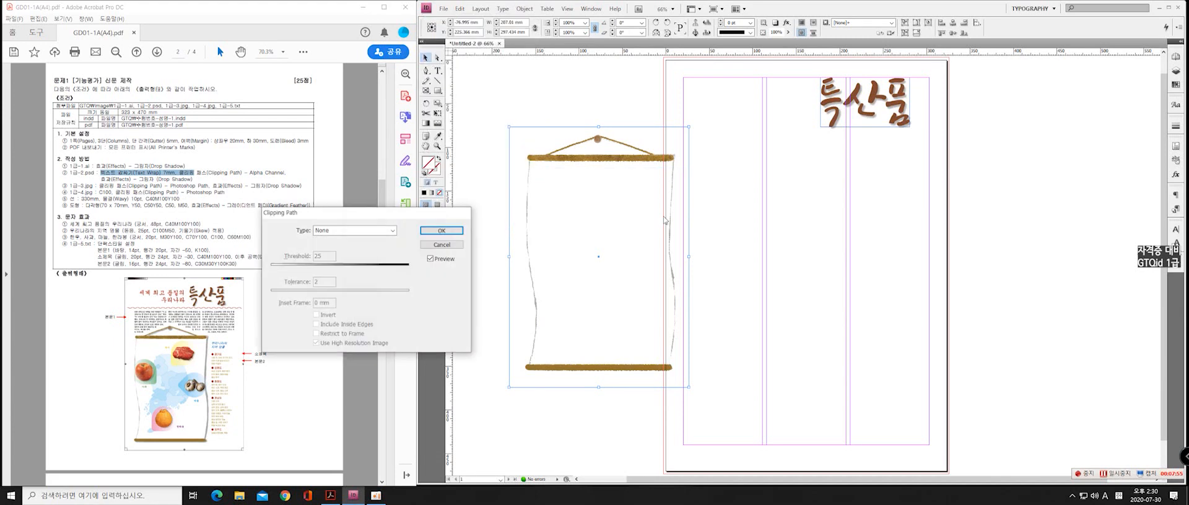
left_click_drag(353, 213, 398, 187)
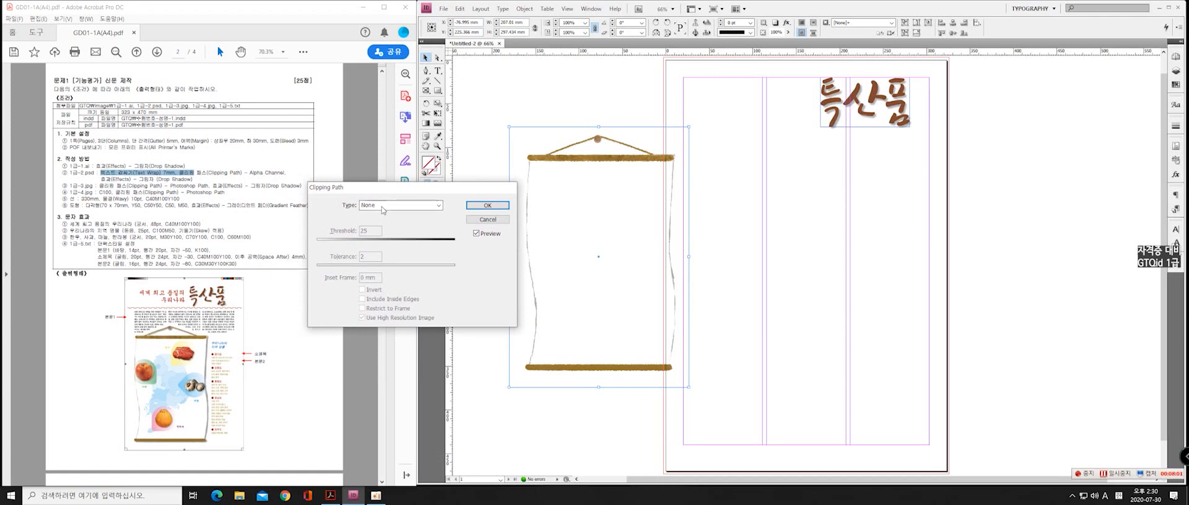
left_click(425, 205)
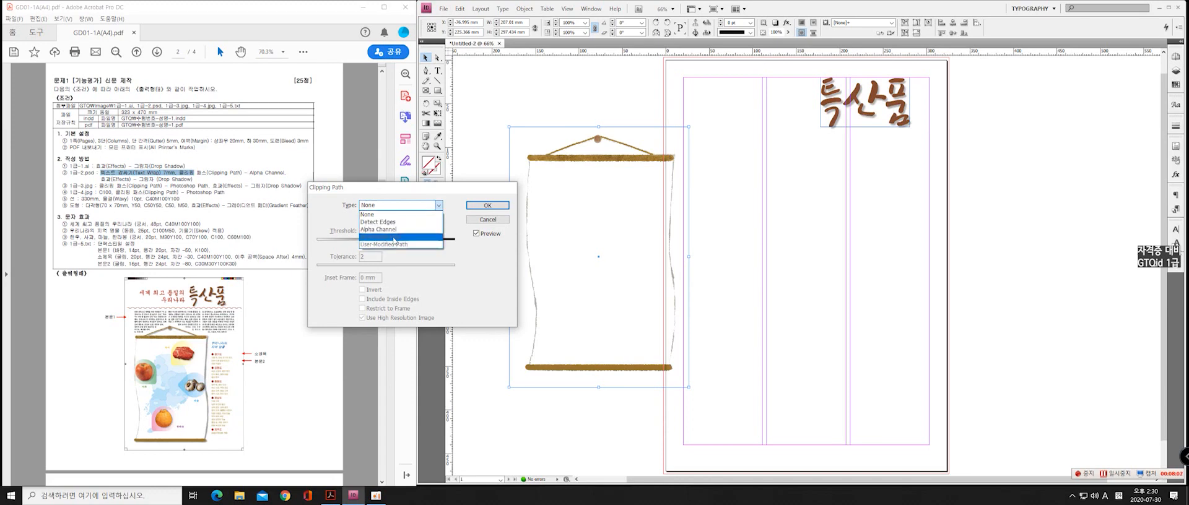
left_click(391, 231)
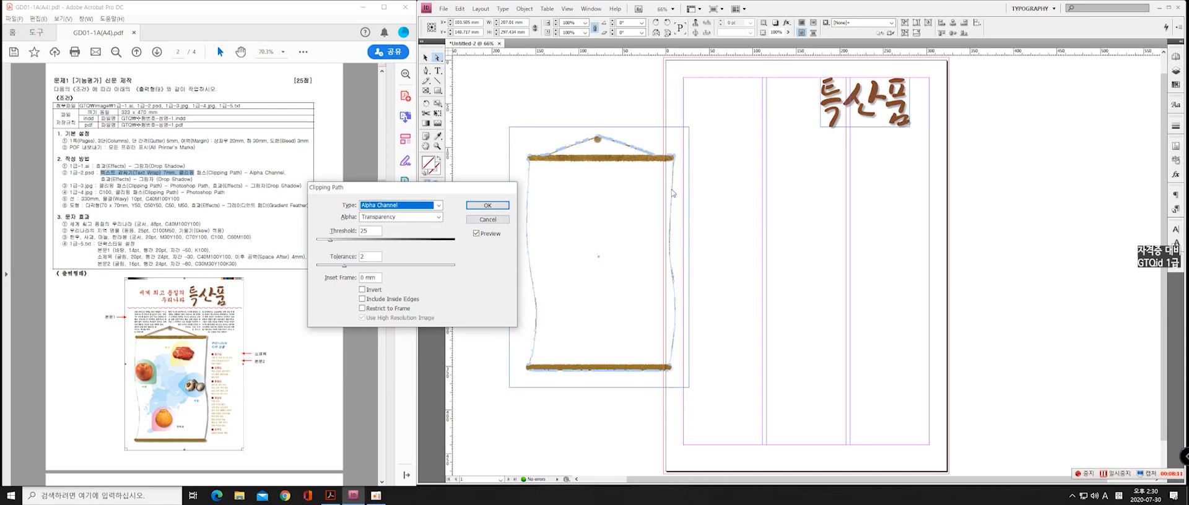
left_click(487, 205)
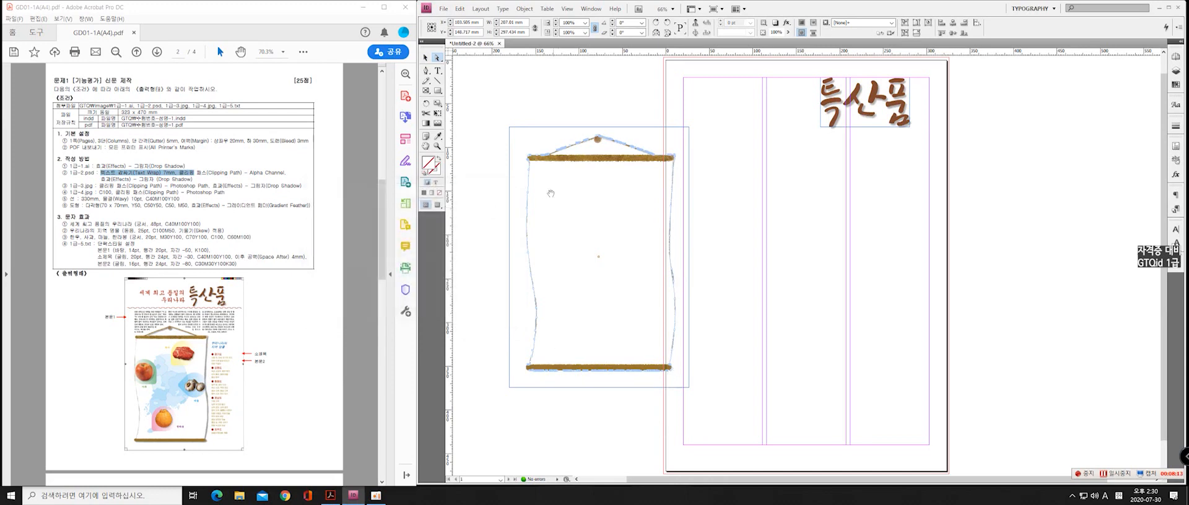
left_click(578, 118)
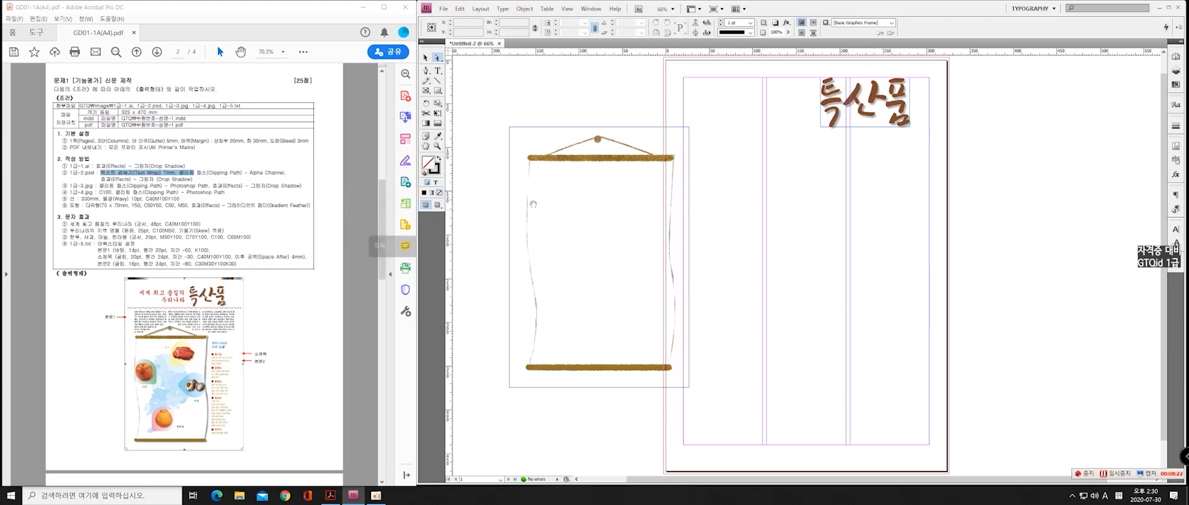
Add a drop shadow with 45% opacity to the scroll image
key("v")
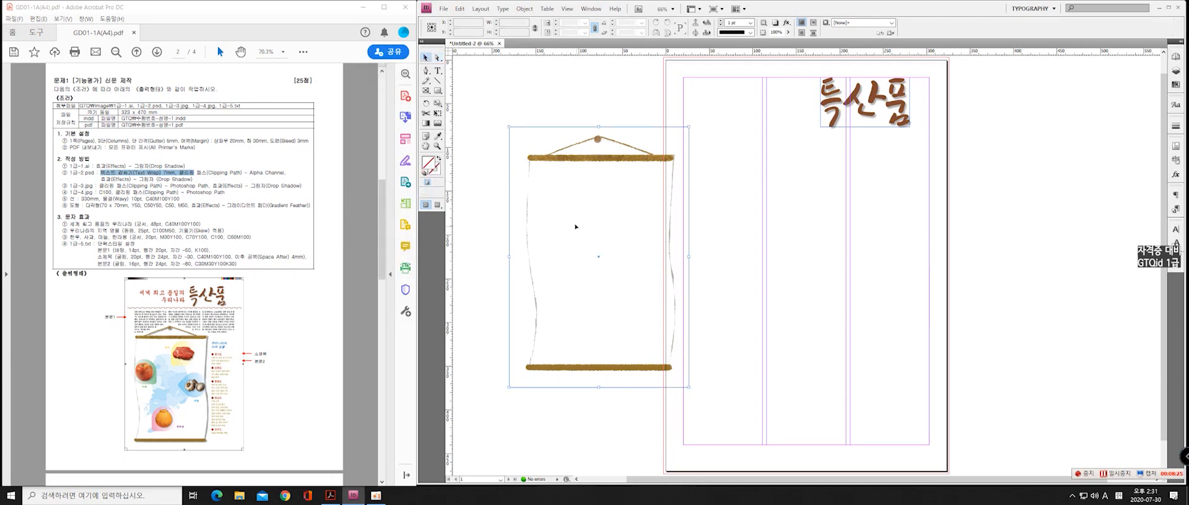
right_click(574, 211)
mouse_move(641, 344)
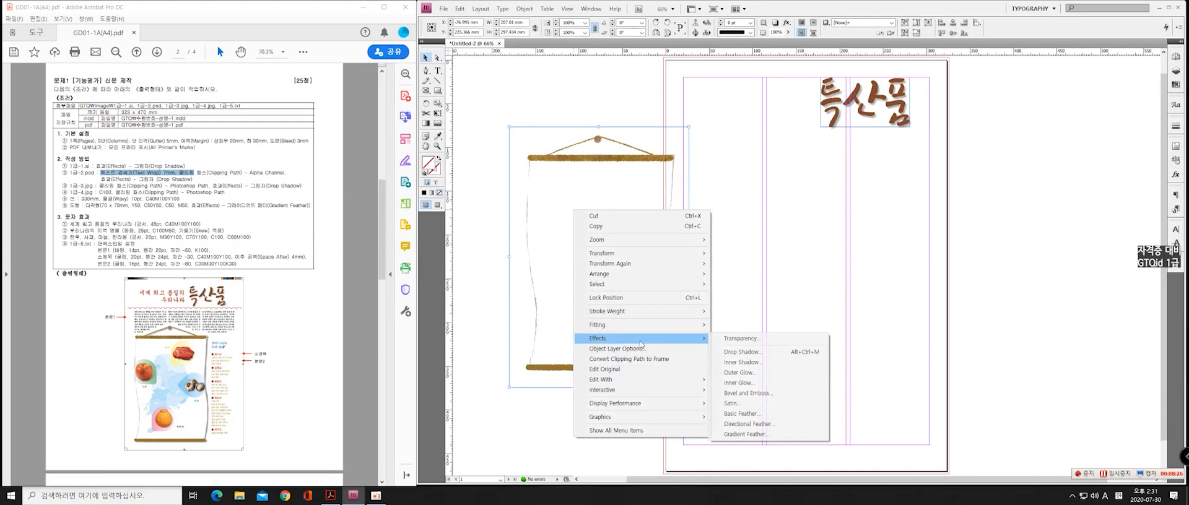
left_click(741, 352)
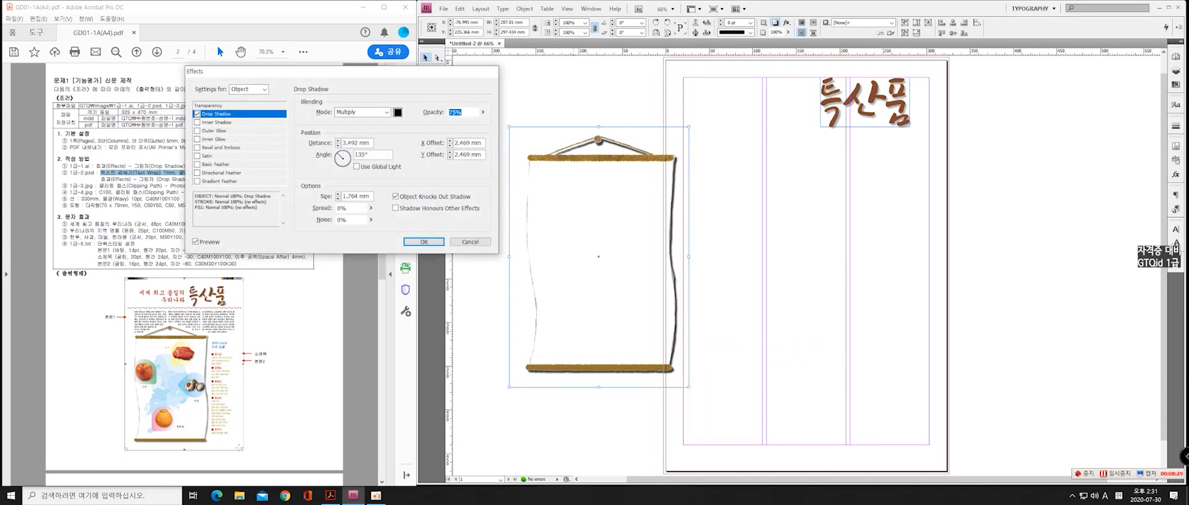
left_click(482, 112)
left_click_drag(476, 125, 470, 126)
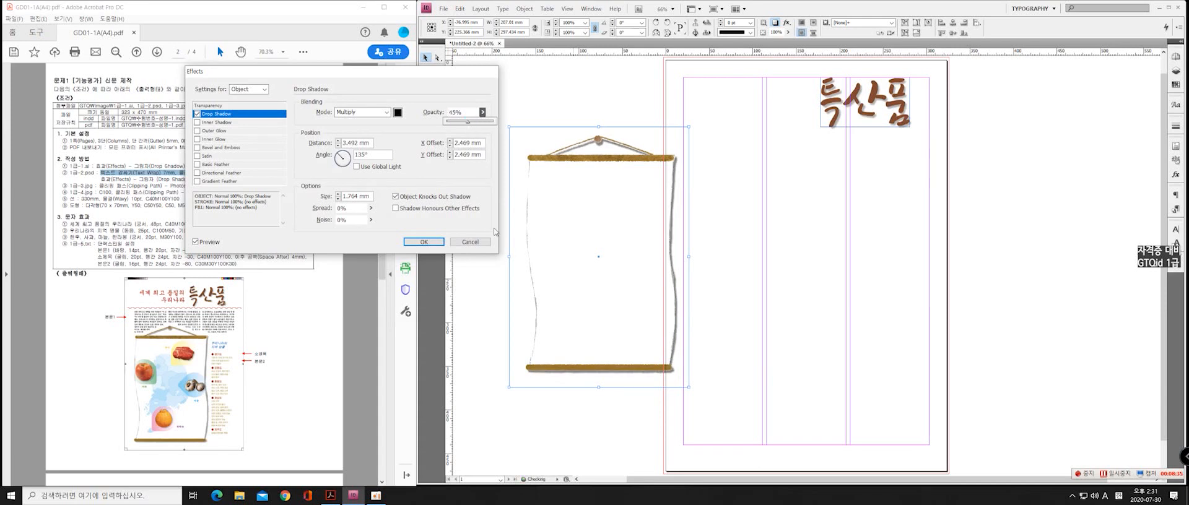
left_click(424, 241)
Move the scroll image onto the page so its lower rod sits just above the bottom margin across the first two columns, and deselect it
left_click_drag(581, 192, 750, 253)
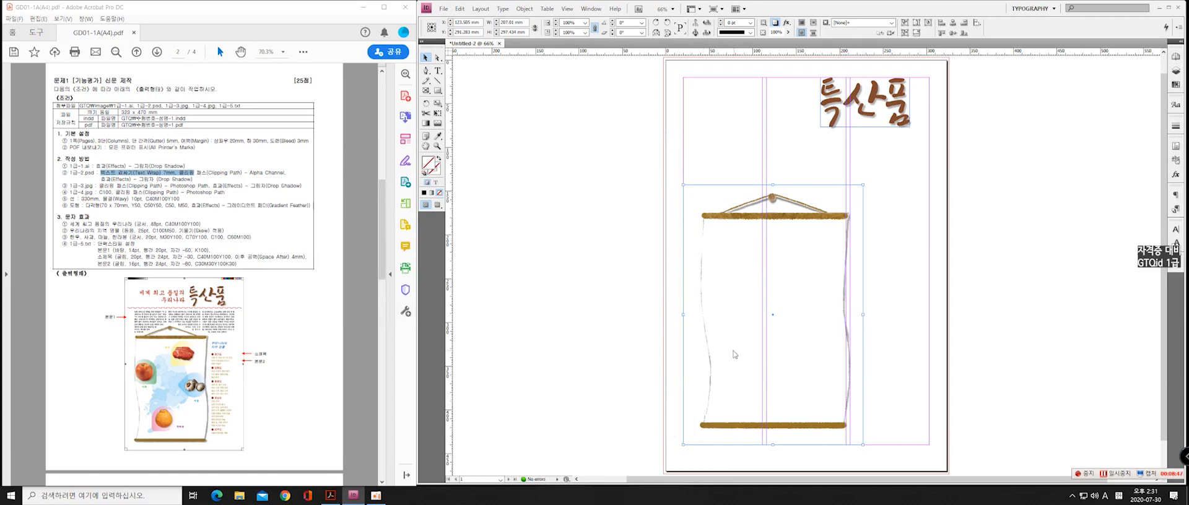
left_click_drag(734, 355, 746, 351)
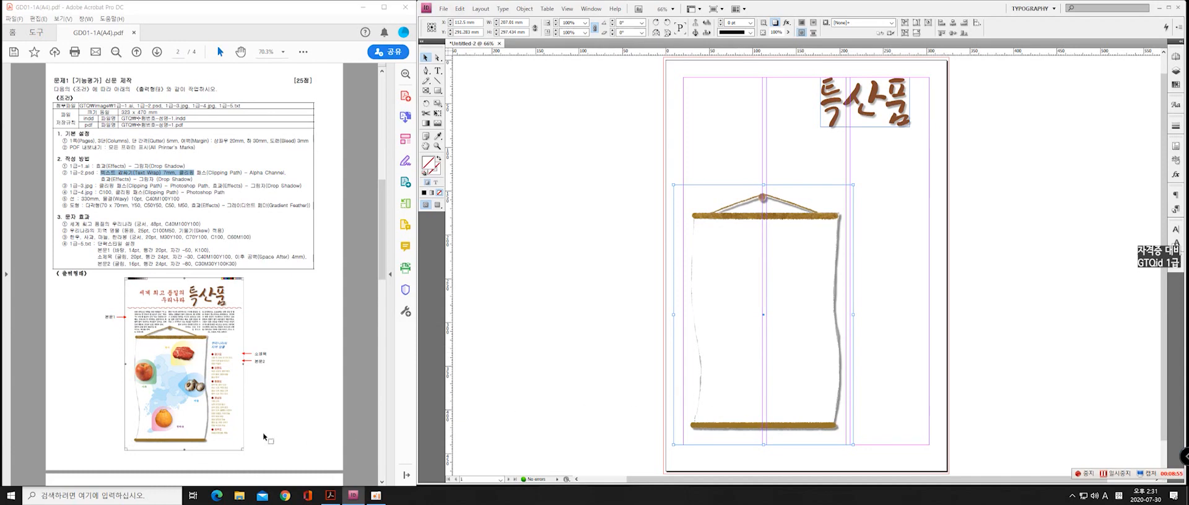
mouse_move(740, 406)
left_mouse_down()
mouse_move(712, 405)
mouse_move(723, 415)
left_mouse_up()
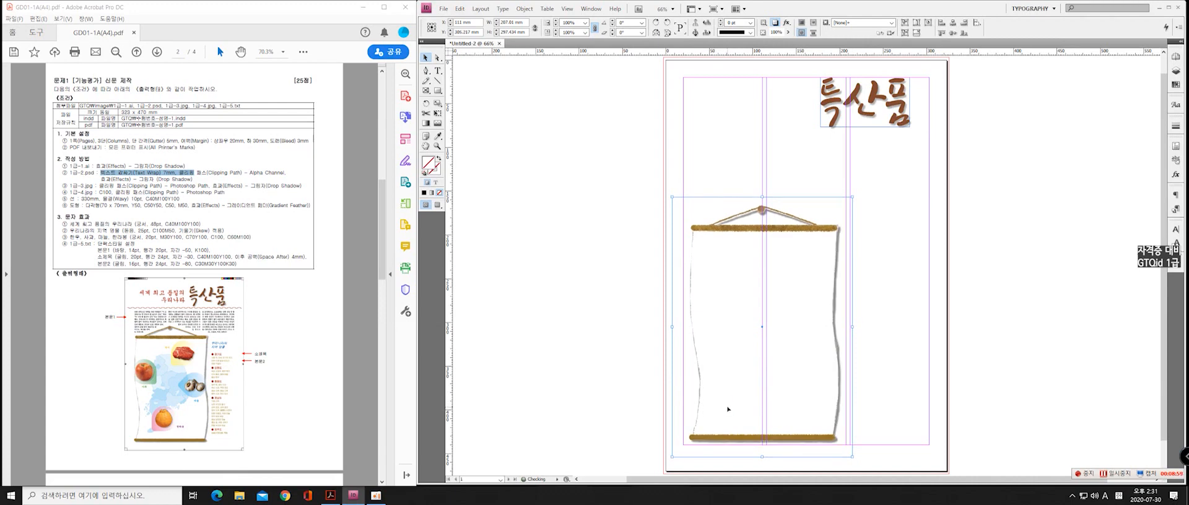
key("Down")
key("Right")
key("Right")
key("Right")
key("Right")
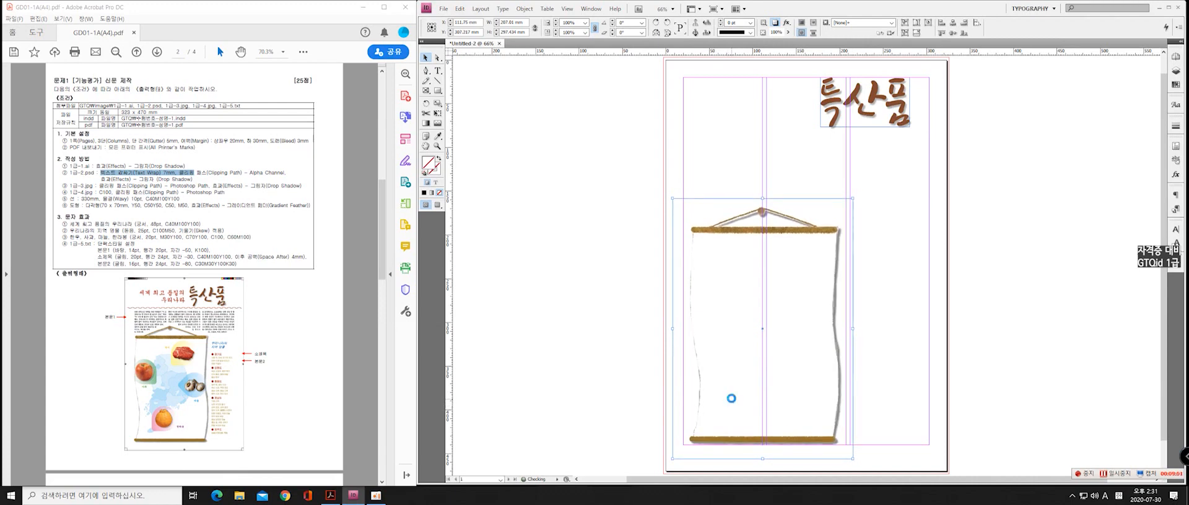
left_click(669, 379)
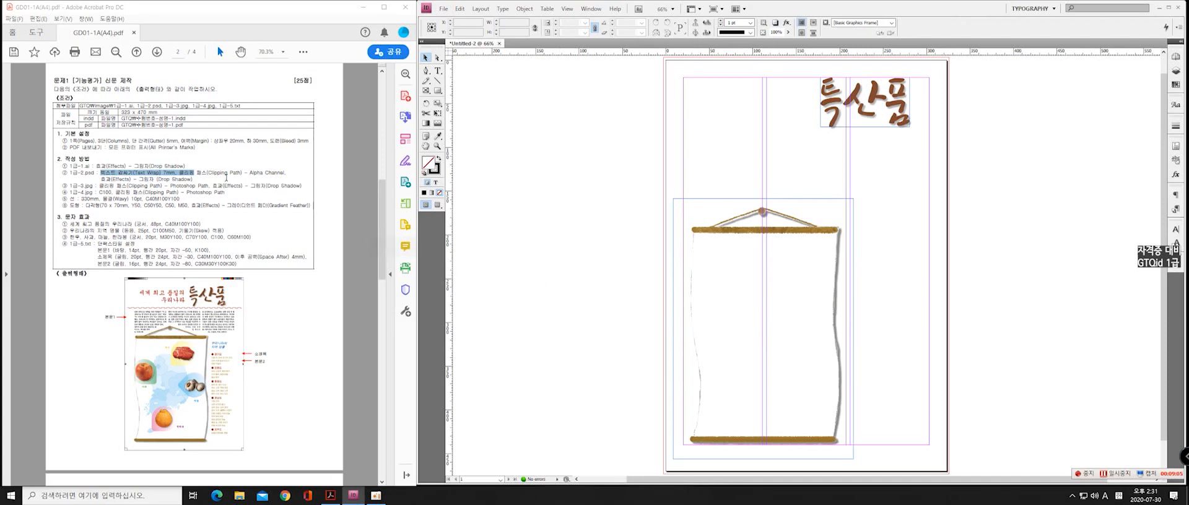
Place the garlic image 1급-3.jpg and position it on the pasteboard to the left of the page
left_click(443, 8)
left_click(434, 141)
left_click(519, 165)
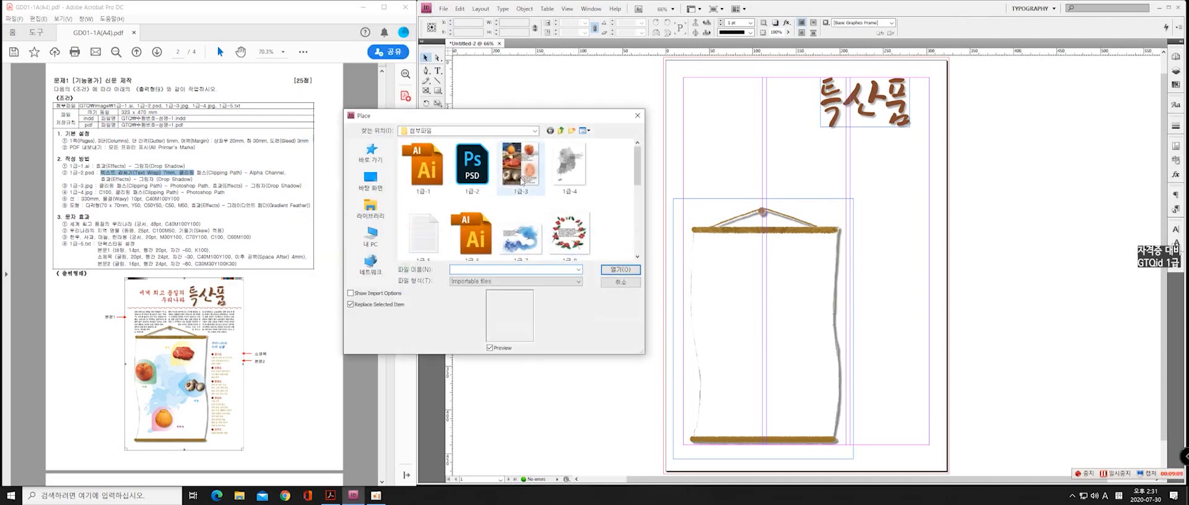
left_click(617, 268)
left_click(544, 188)
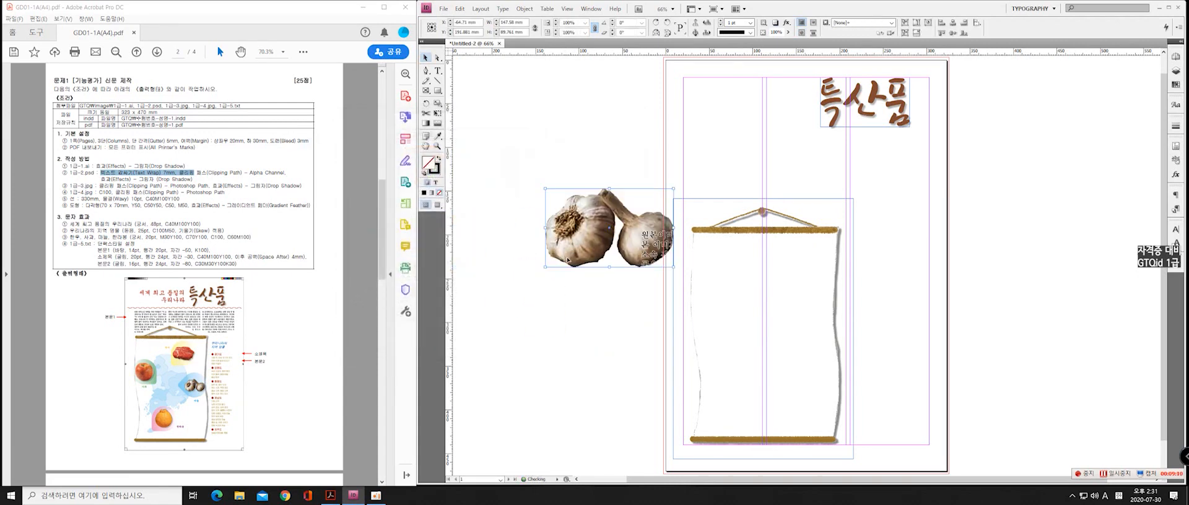
left_click_drag(596, 241, 531, 194)
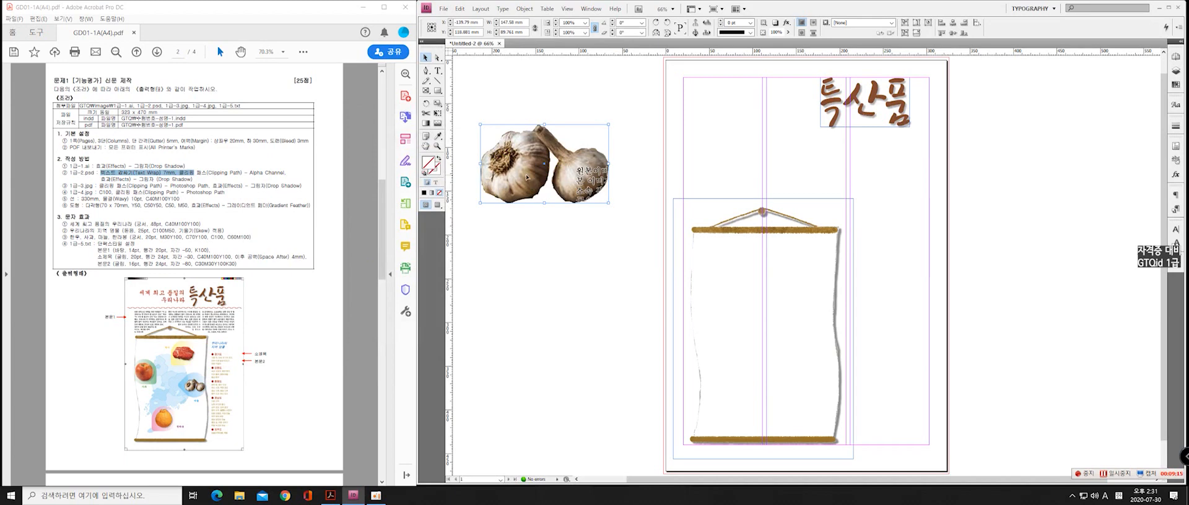
Place 1급-3.jpg again over the selected garlic image and shift it slightly down on the pasteboard
left_click(444, 8)
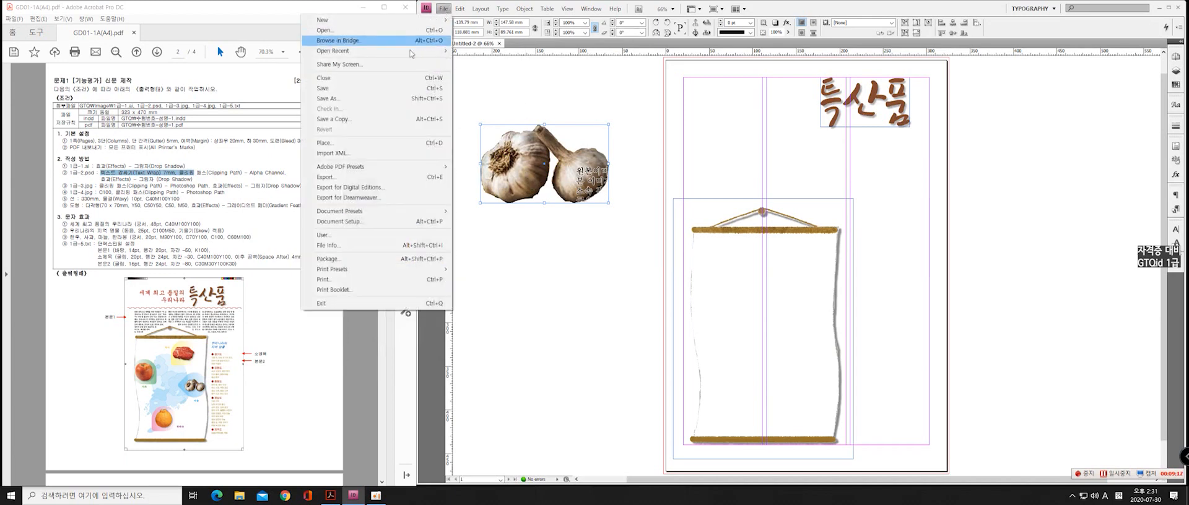
left_click(377, 144)
left_click(525, 181)
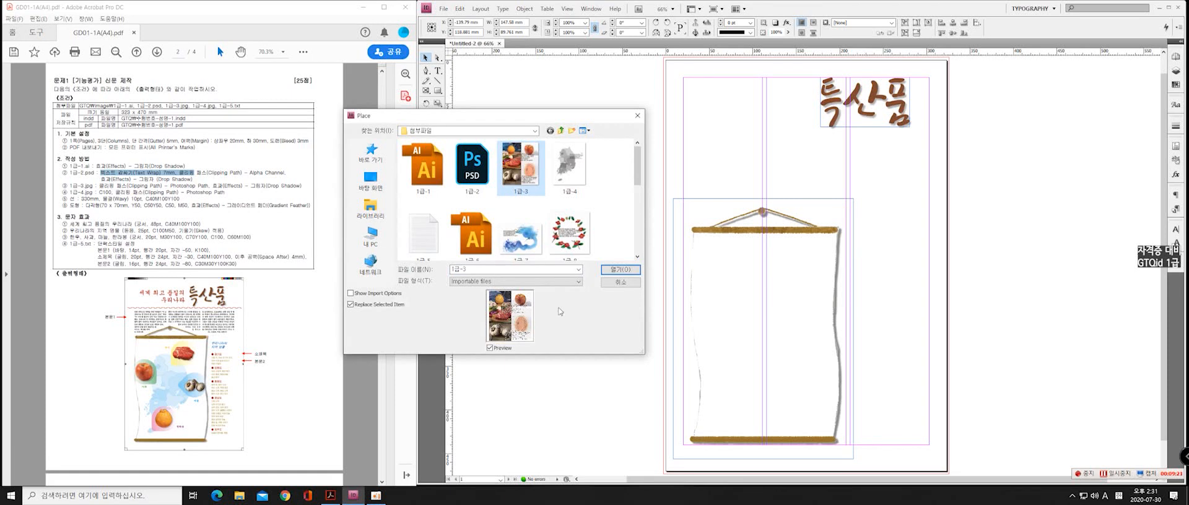
left_click(621, 269)
left_click_drag(534, 190, 550, 229)
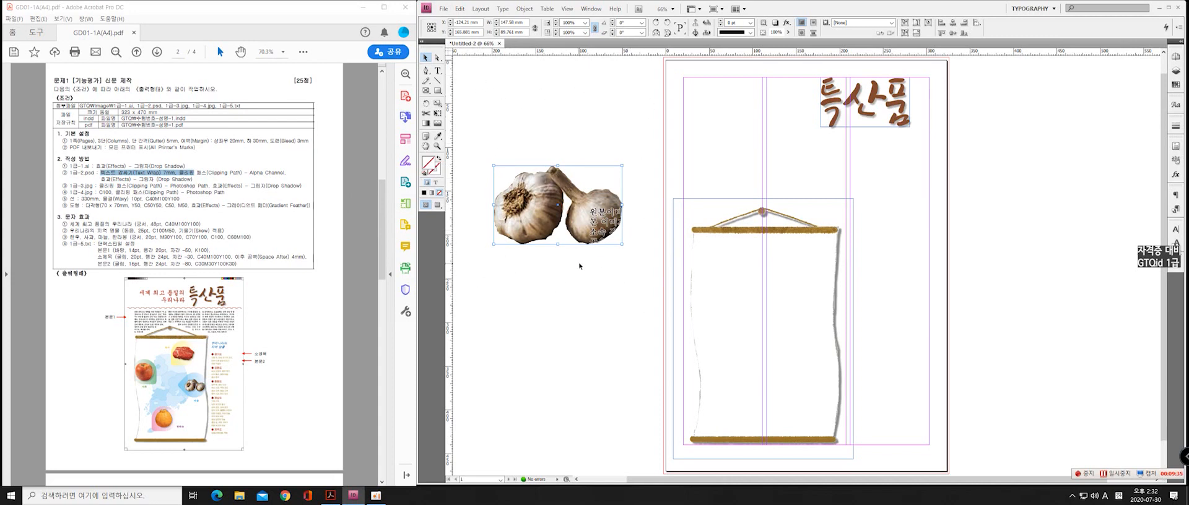
Move the garlic onto the scroll's right edge, shrink its frame to about 79 × 48 mm and fit the content to the frame
left_click_drag(526, 216, 802, 321)
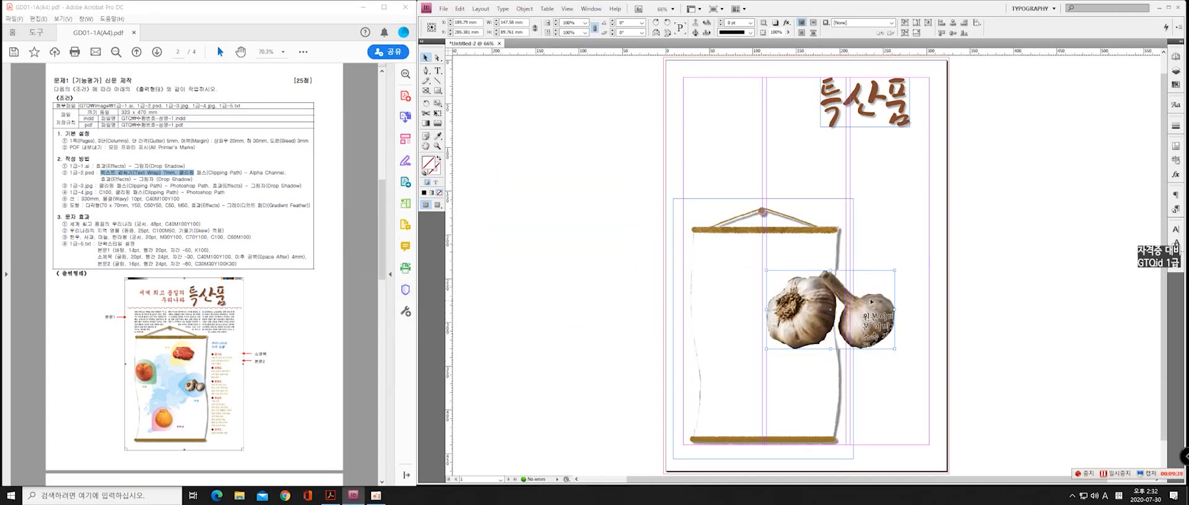
left_click_drag(898, 269, 805, 305)
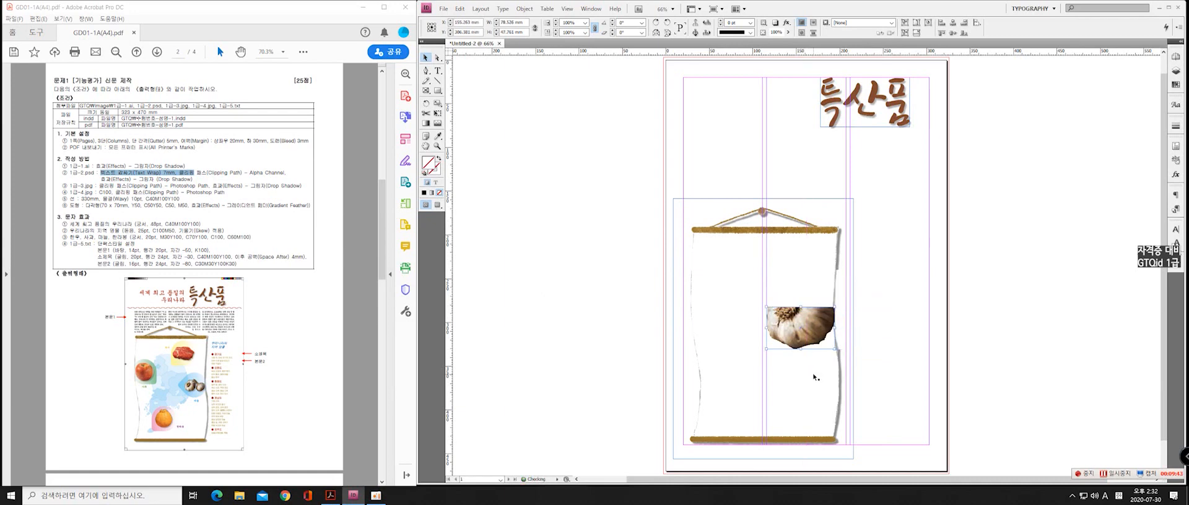
right_click(816, 322)
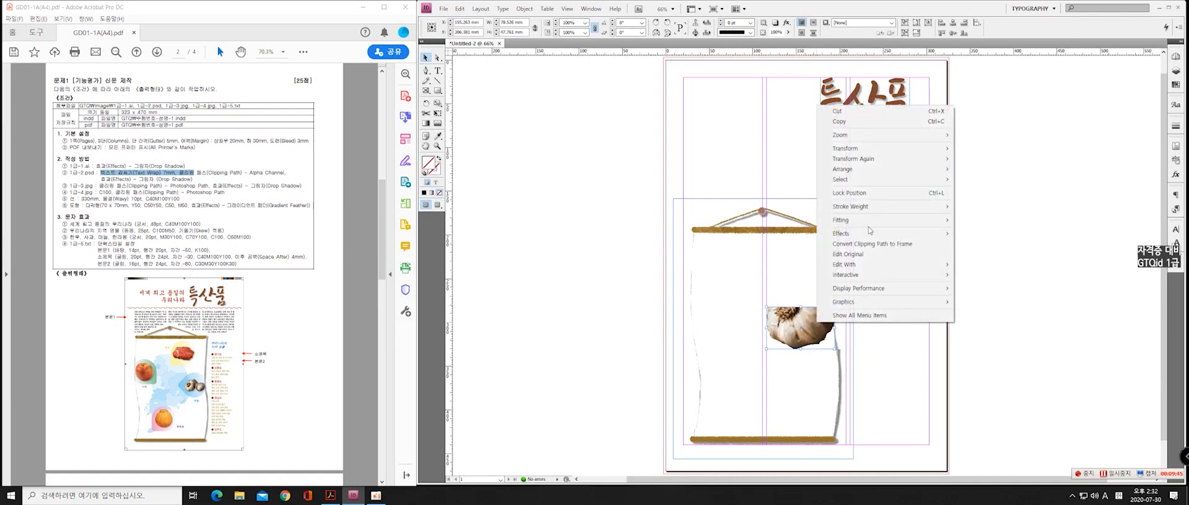
mouse_move(911, 220)
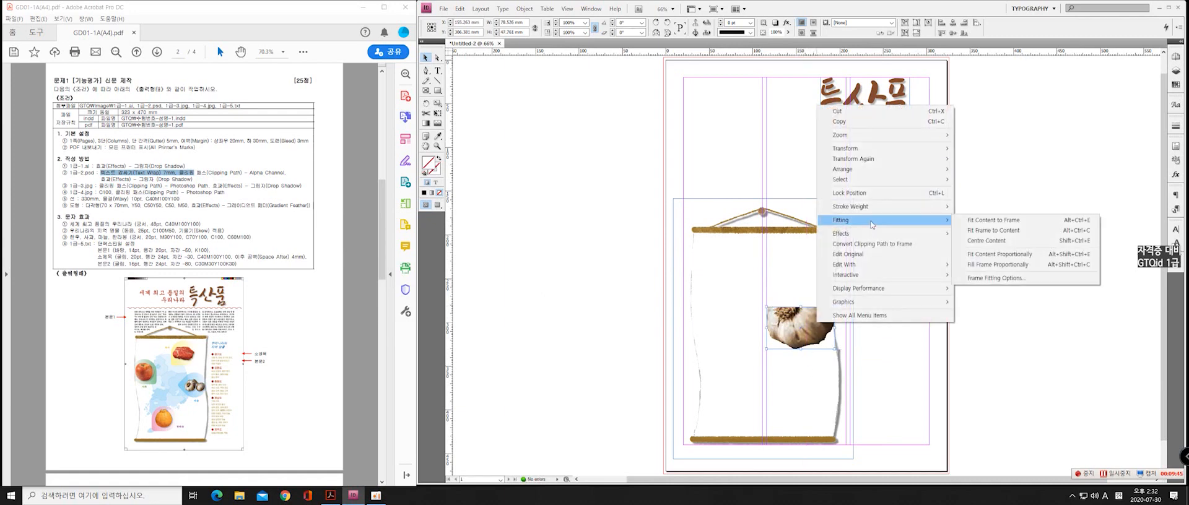
left_click(992, 222)
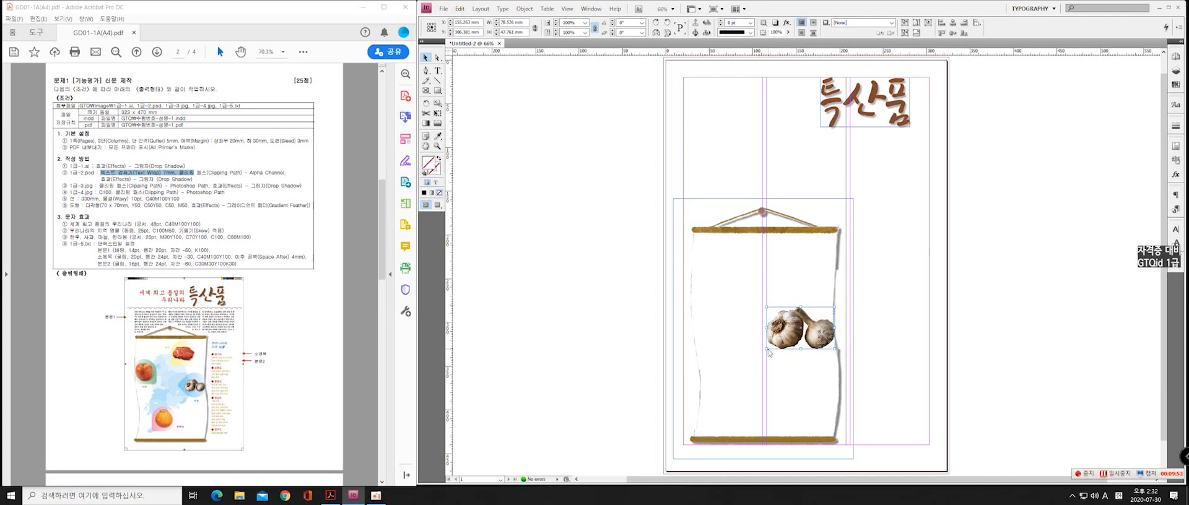
Reduce the garlic frame to about 64 × 39 mm, fit the content to it, and nudge the image down along the scroll's right edge
left_click_drag(767, 350, 779, 341)
right_click(793, 333)
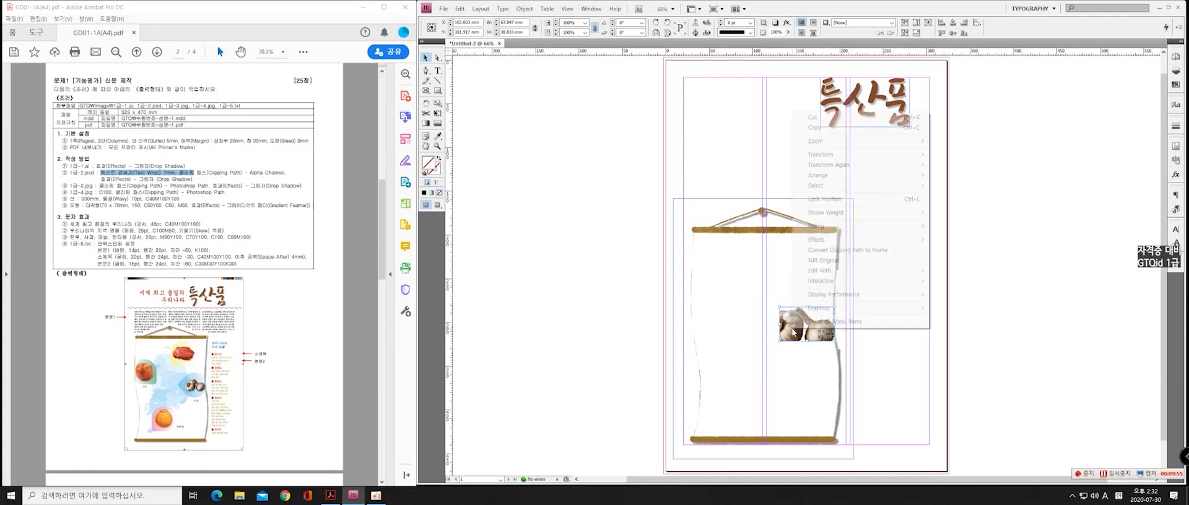
mouse_move(841, 226)
left_click(968, 227)
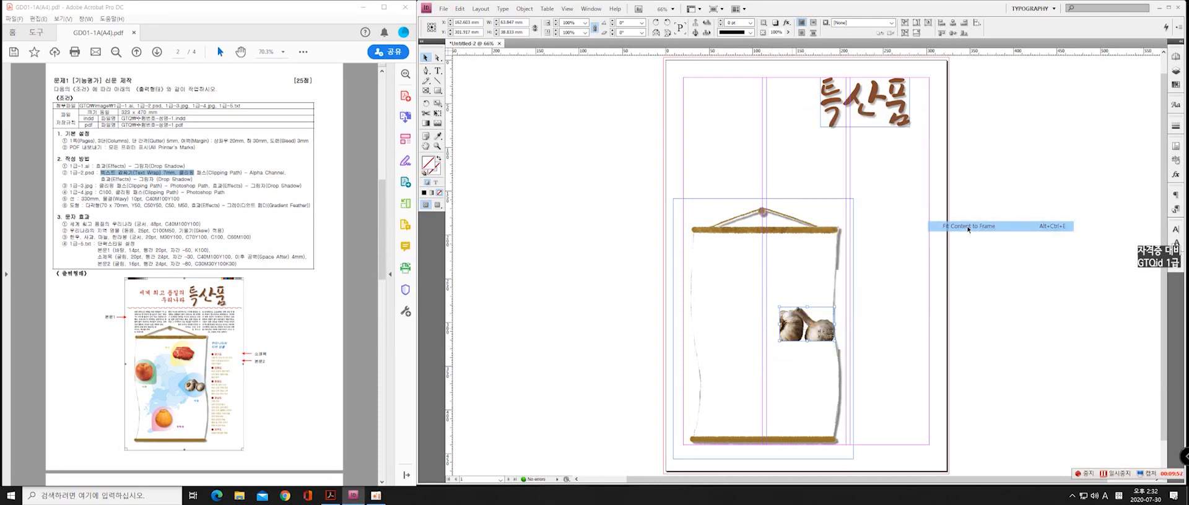
key("Down")
key("Down")
key("Down")
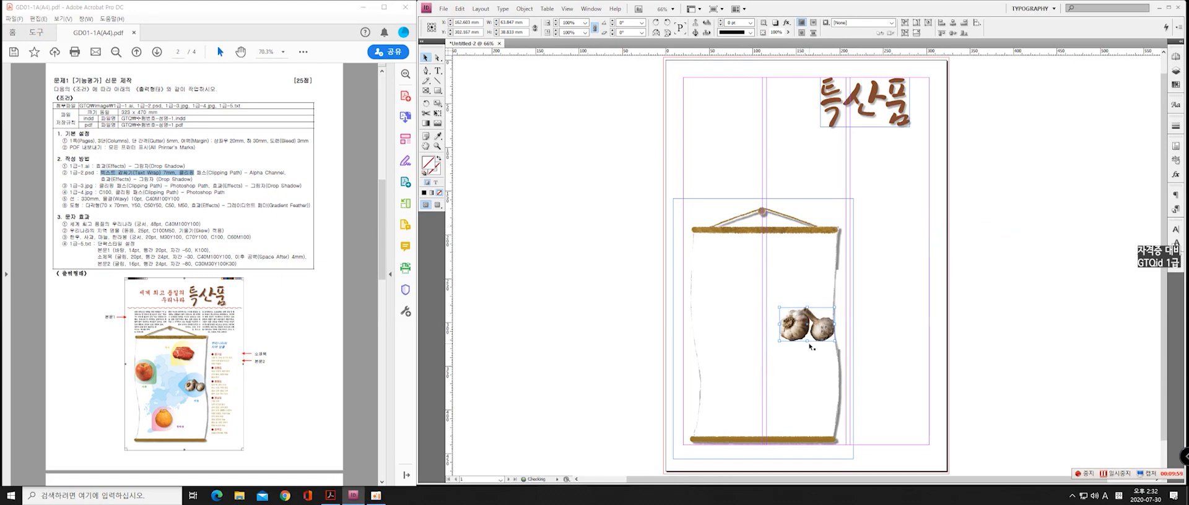
key("Down")
key("Down")
key("Down")
key("Down")
key("Down")
key("Down")
key("Down")
key("Down")
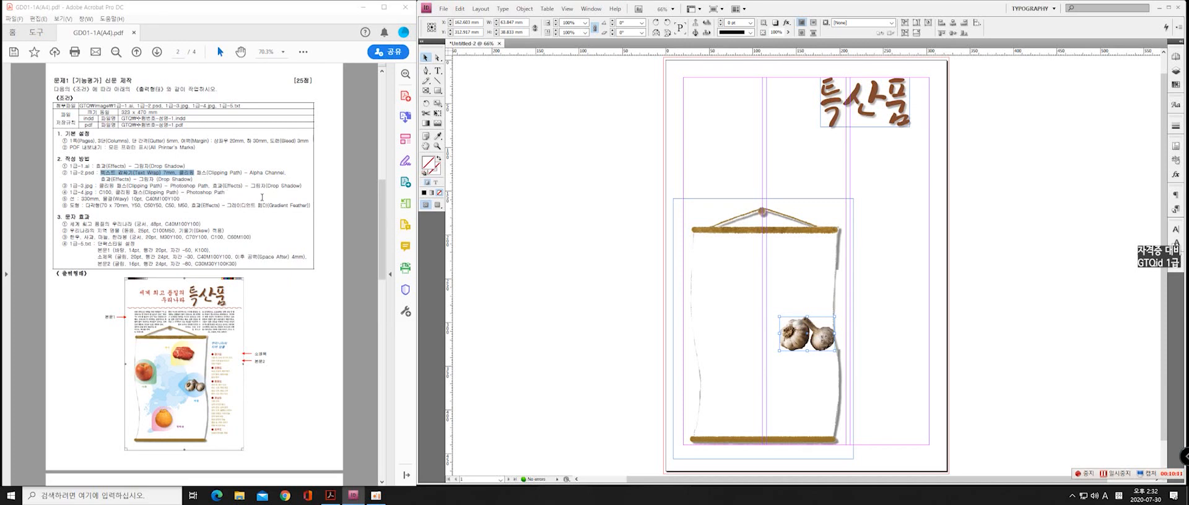
Apply a Drop Shadow effect to the garlic image, lowering the shadow's opacity
right_click(795, 337)
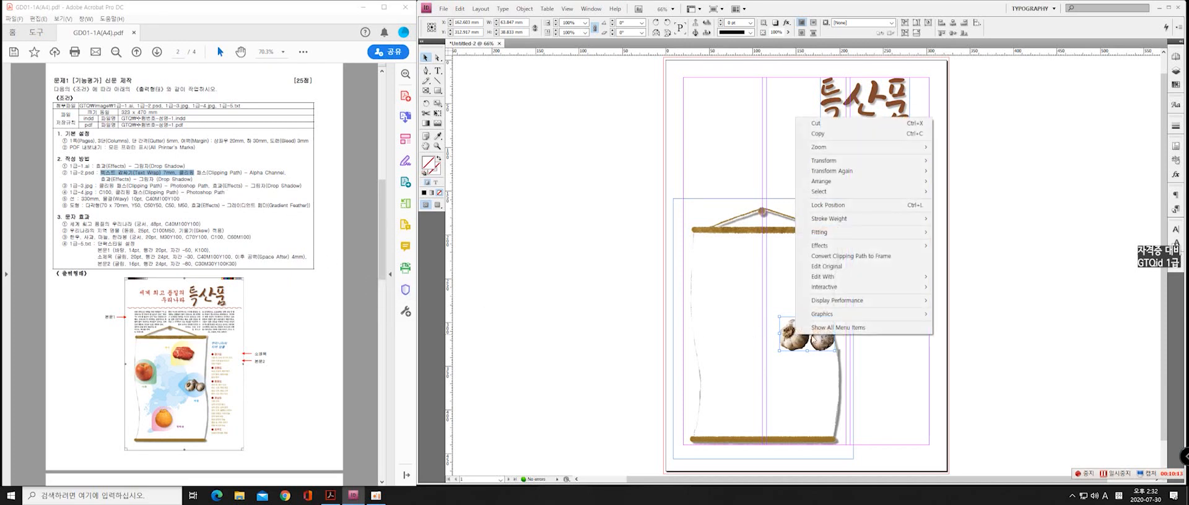
mouse_move(841, 247)
left_click(970, 259)
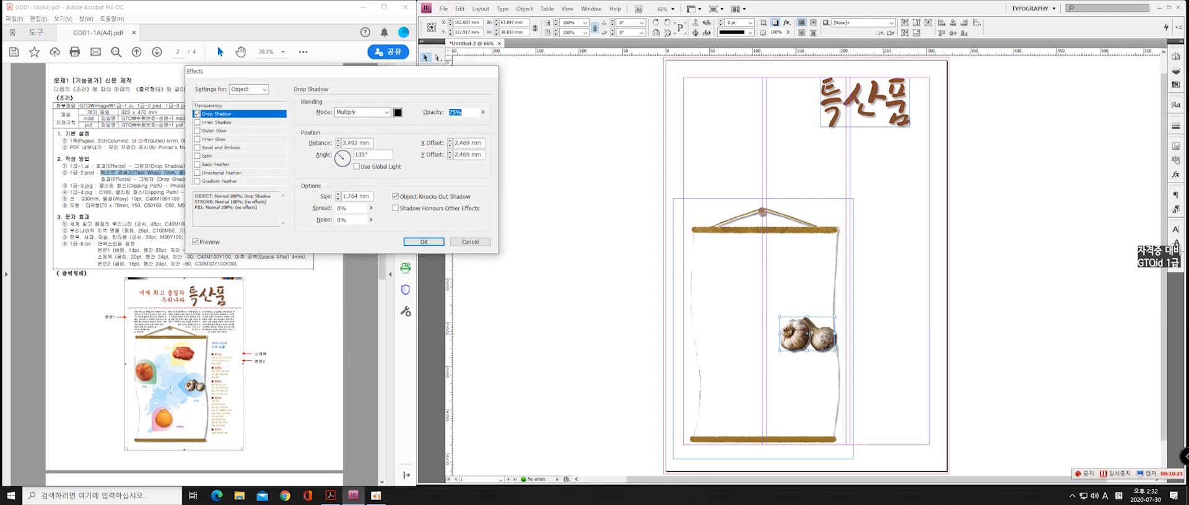
left_click(483, 112)
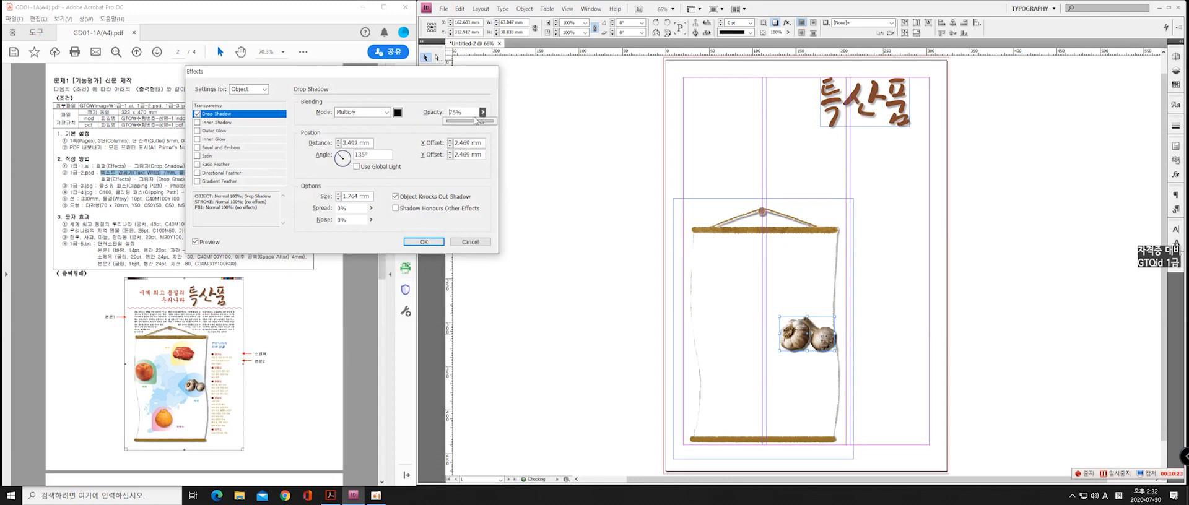
left_click_drag(477, 121, 465, 126)
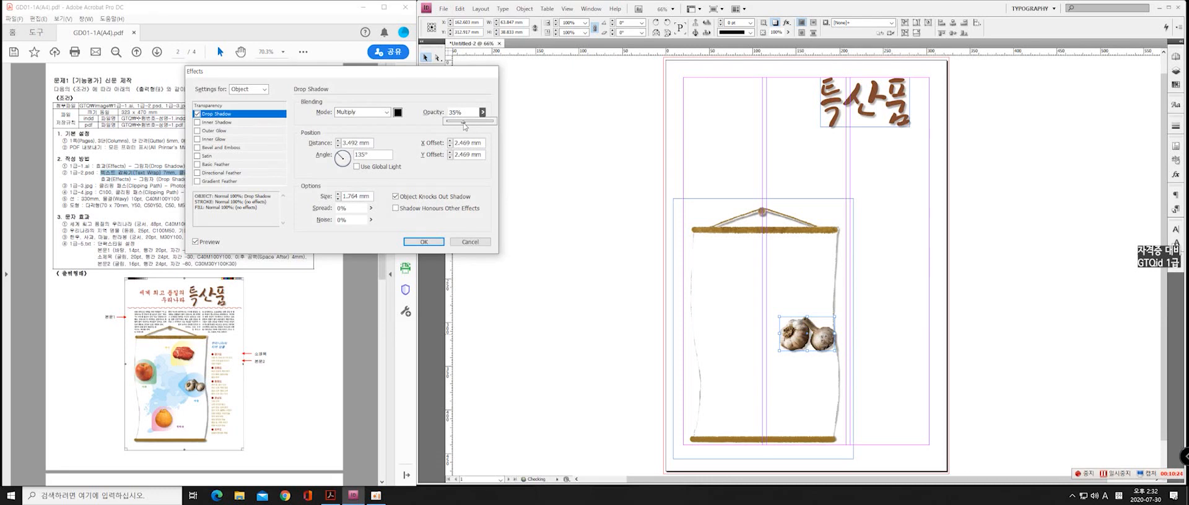
left_click(416, 243)
left_click(582, 307)
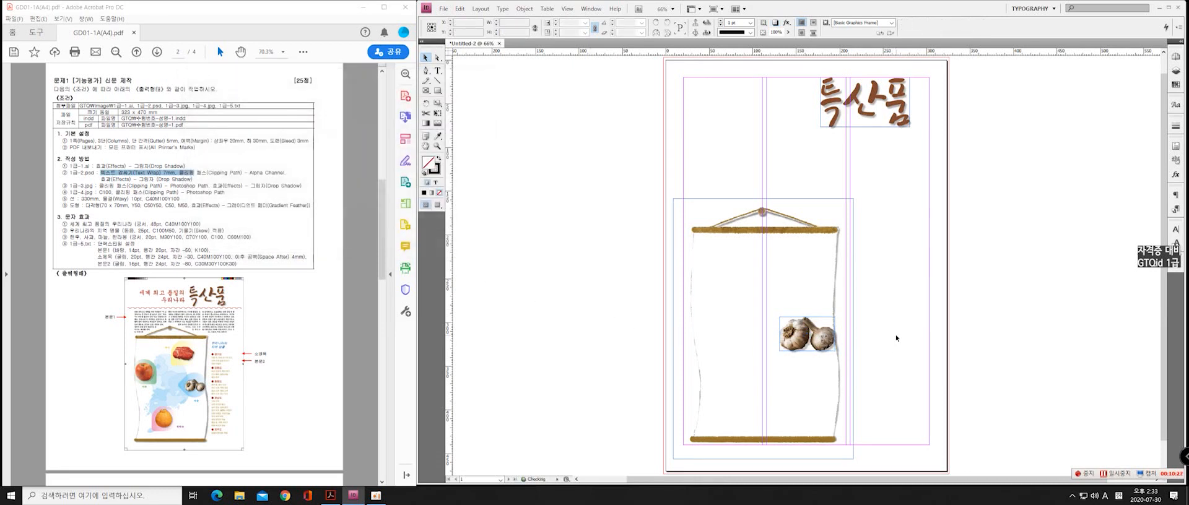
Nudge the garlic image slightly upward along the scroll's right edge
left_click_drag(796, 346, 795, 344)
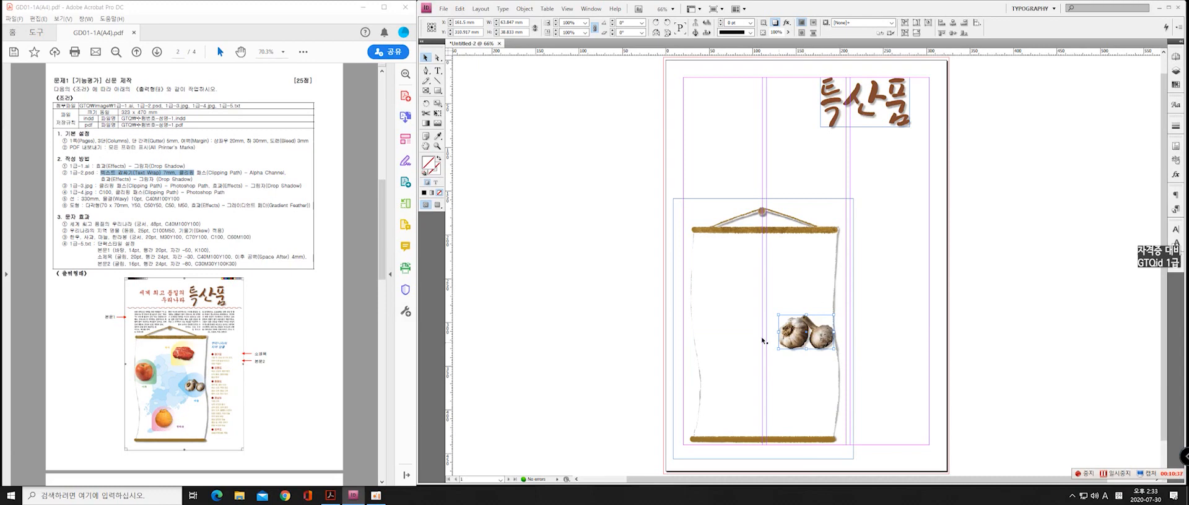
key("Up")
key("Up")
key("Up")
key("Up")
key("Up")
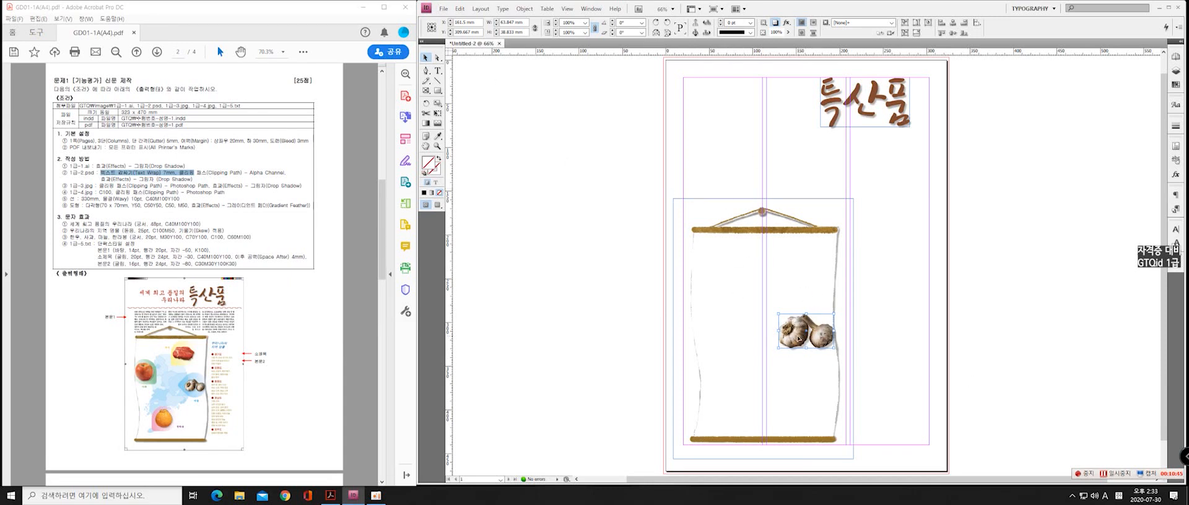
Duplicate the garlic image three times, placing copies at the scroll's upper centre, left edge and lower centre
key("alt")
key("alt")
left_click_drag(797, 340, 695, 318)
left_click_drag(722, 310, 760, 403)
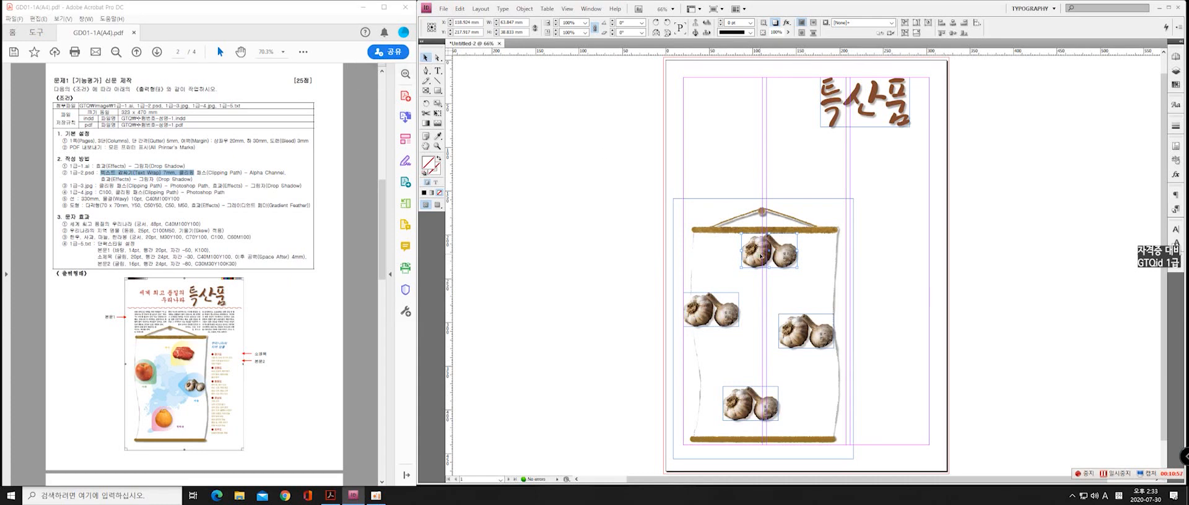
Try switching the top garlic copy's clipping path to Photoshop path Path2, then undo the change
key("a")
key("v")
key("a")
left_click(757, 260)
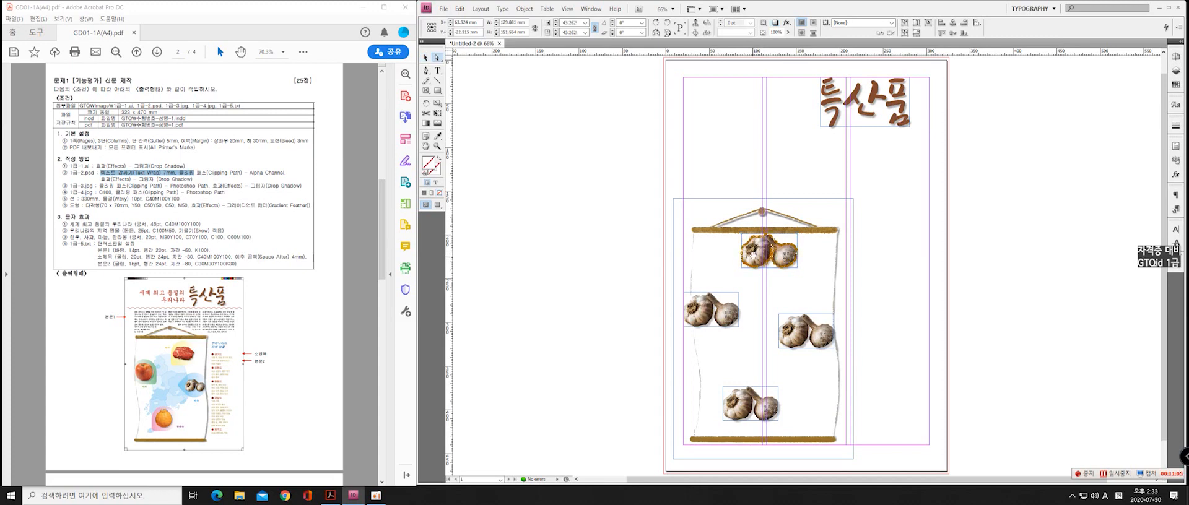
left_click(480, 9)
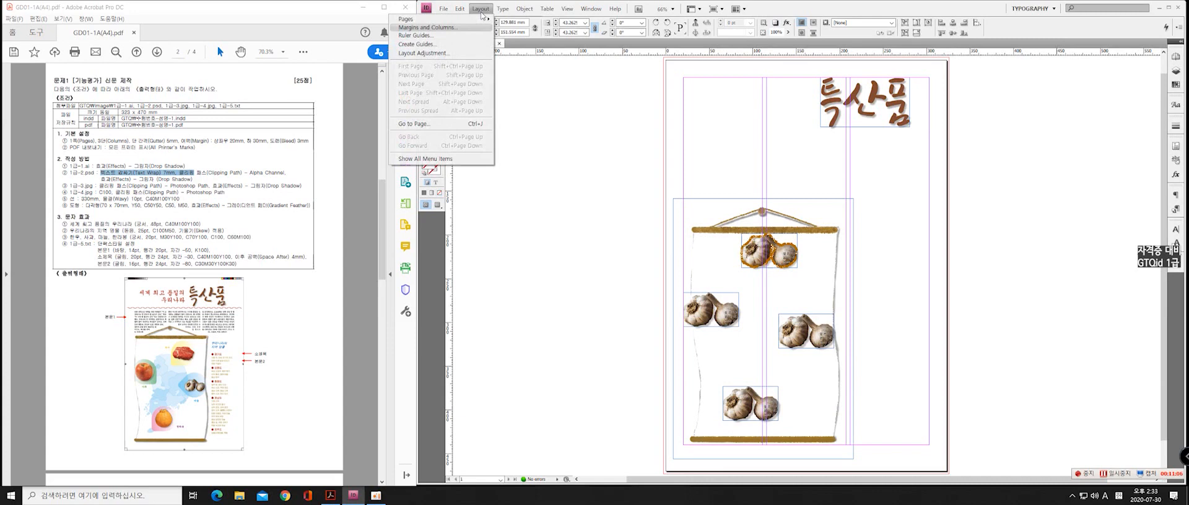
left_click(524, 11)
left_click(523, 10)
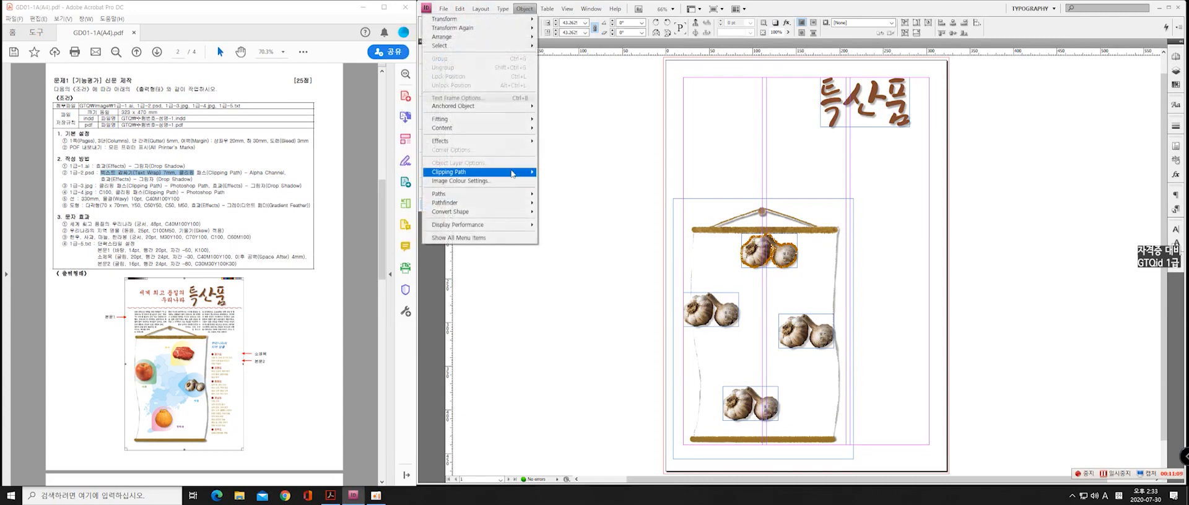
mouse_move(496, 173)
left_click(570, 175)
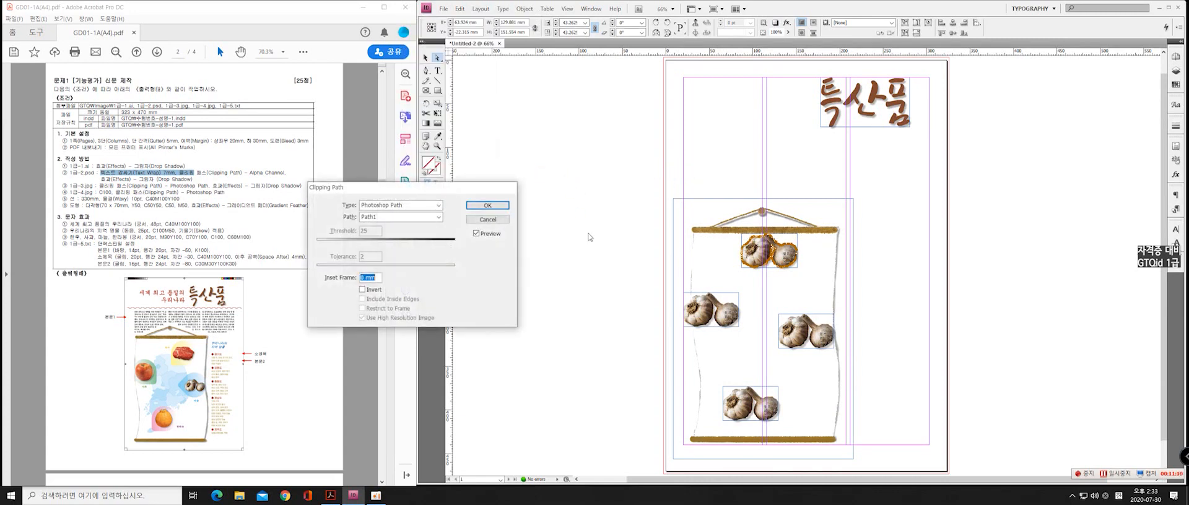
left_click(480, 236)
left_click(425, 218)
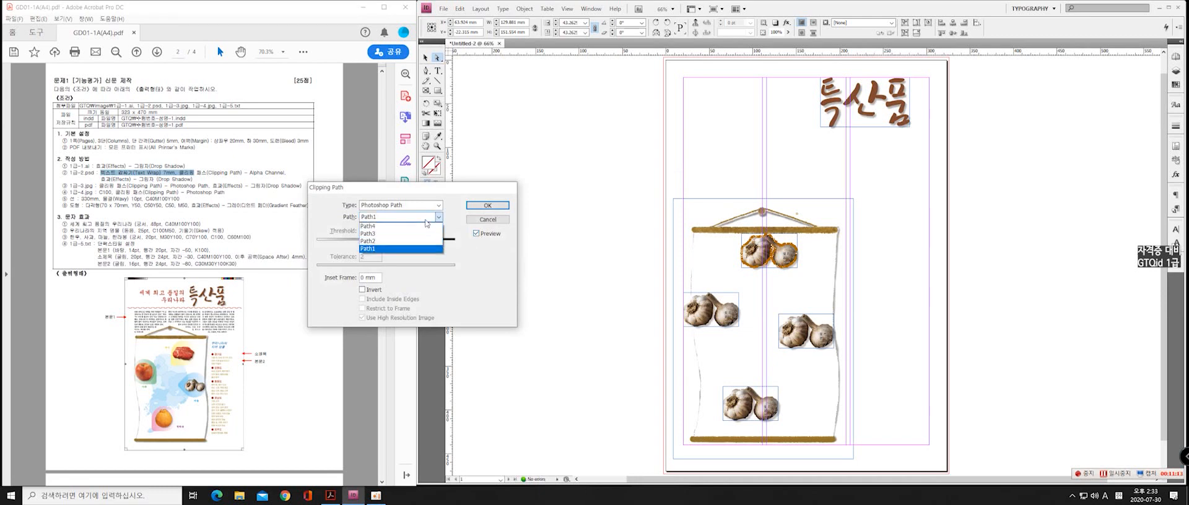
left_click(427, 218)
left_click(427, 218)
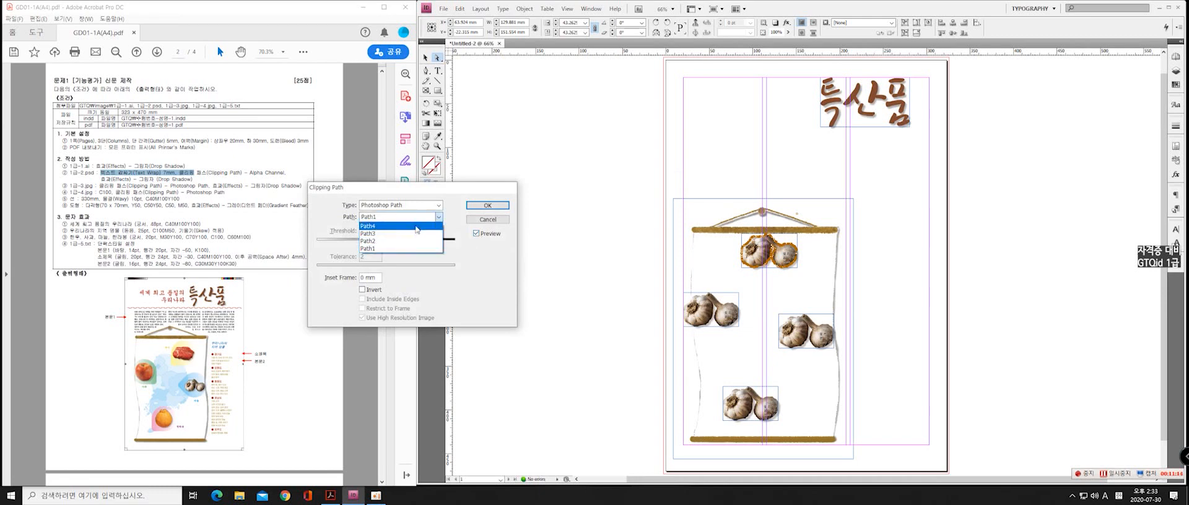
left_click(378, 242)
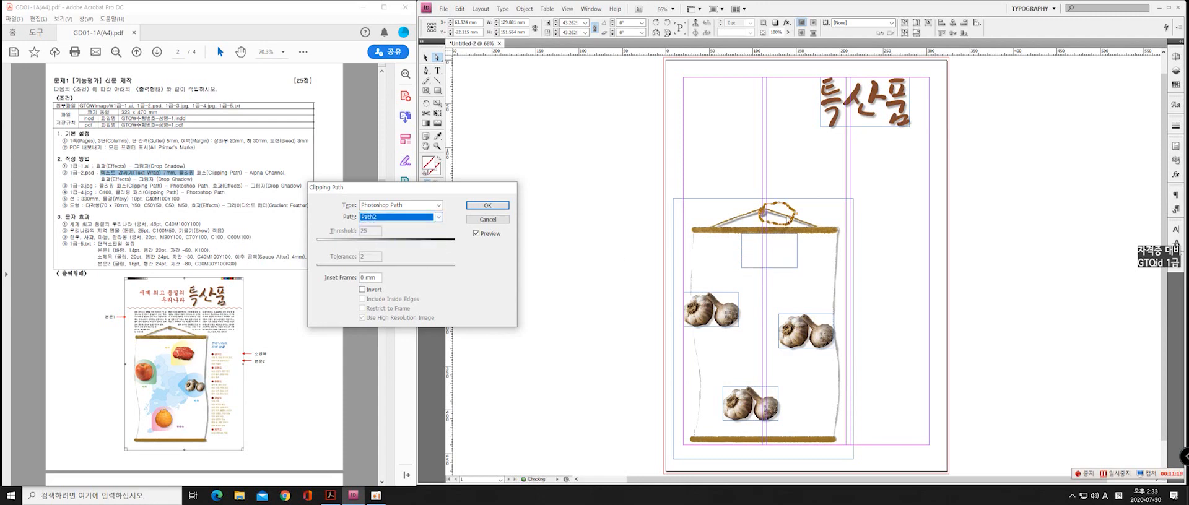
left_click(501, 206)
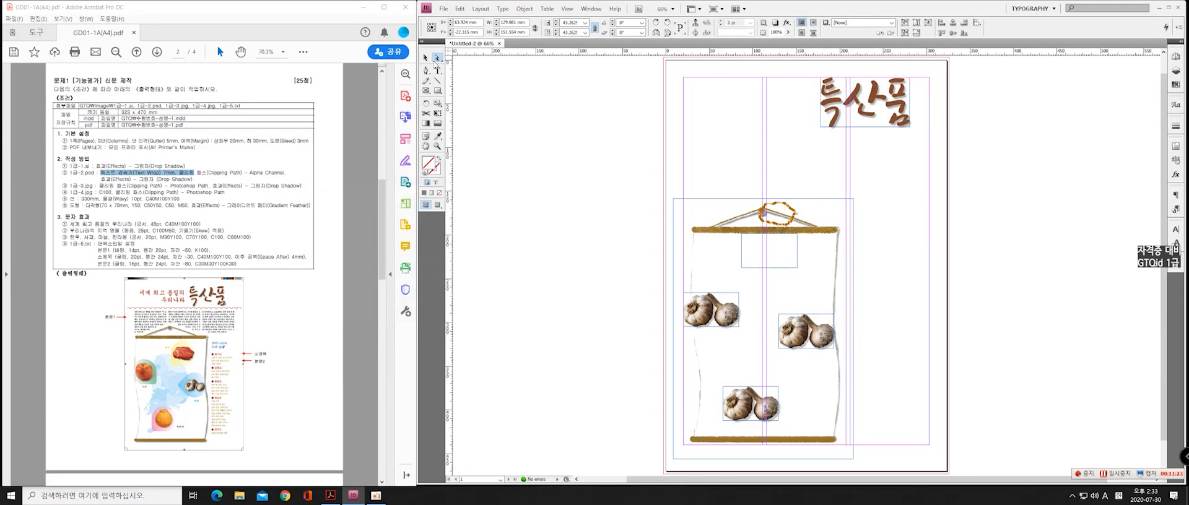
left_click(785, 229)
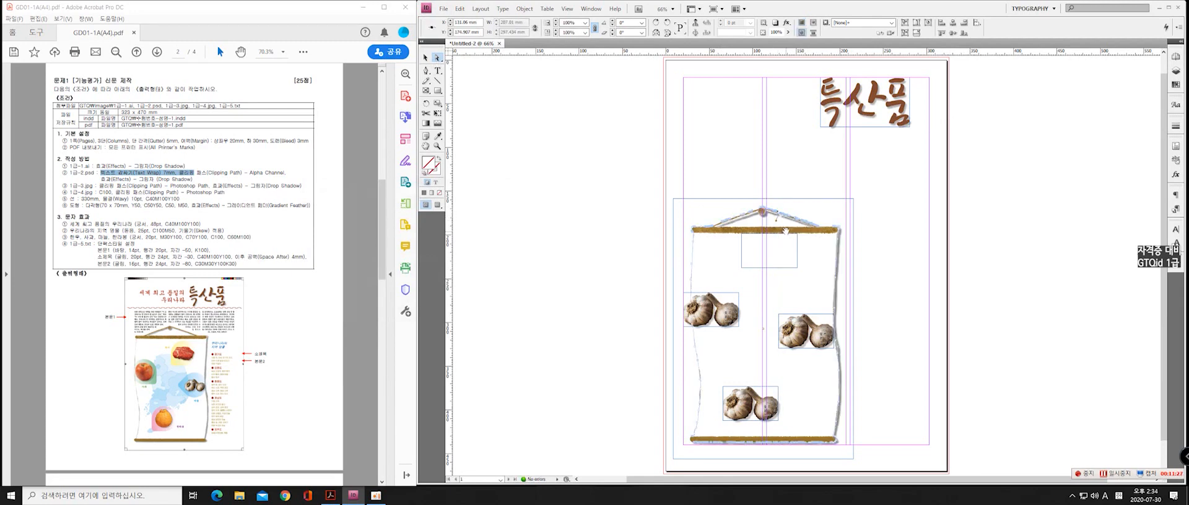
key("ctrl+z")
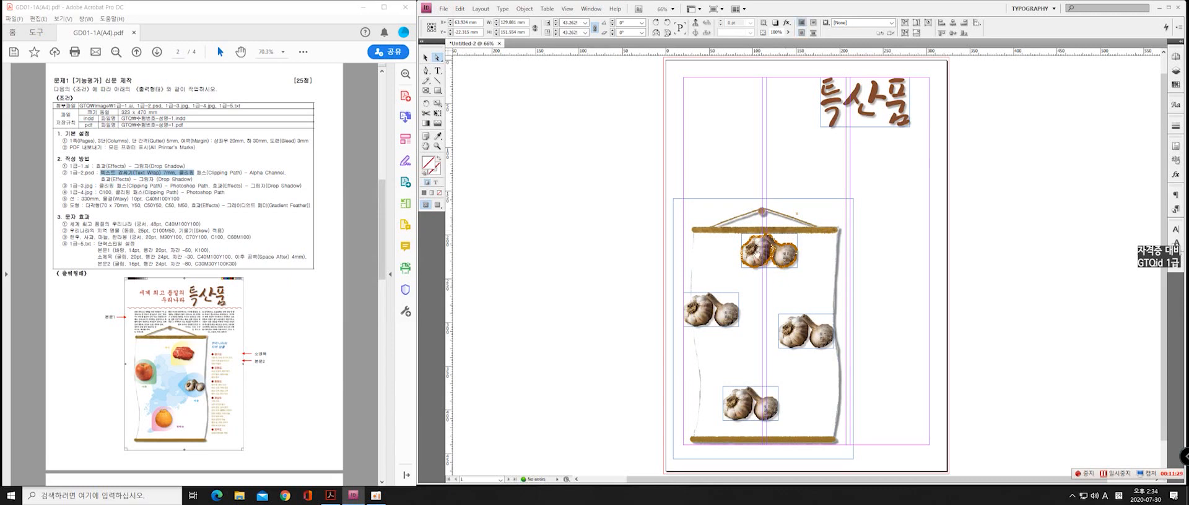
Move the top garlic copy out of the scroll onto the pasteboard left of the page
left_click(742, 244)
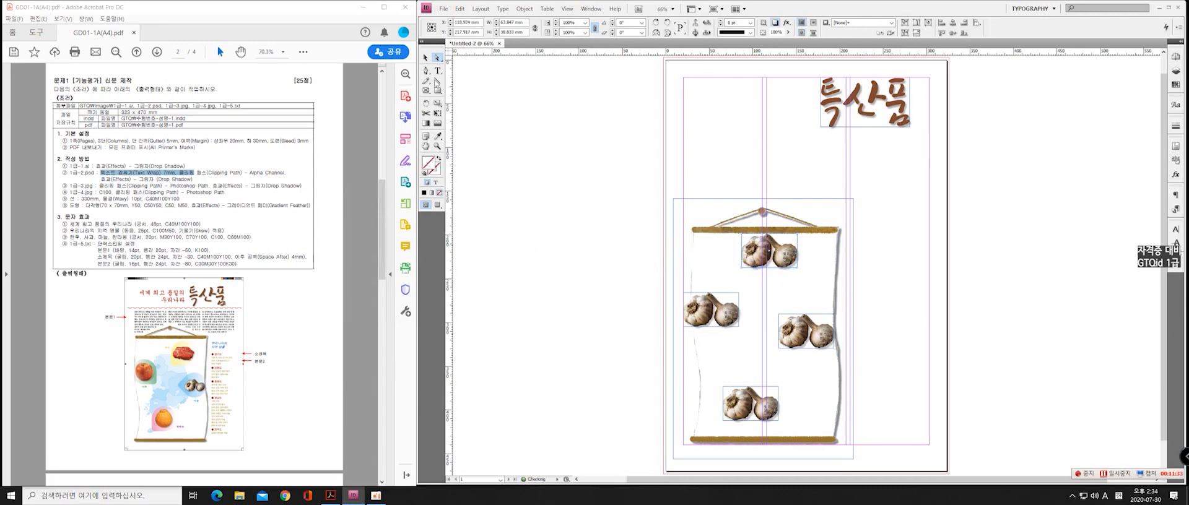
left_click(425, 57)
left_click_drag(760, 253, 558, 237)
right_click(557, 235)
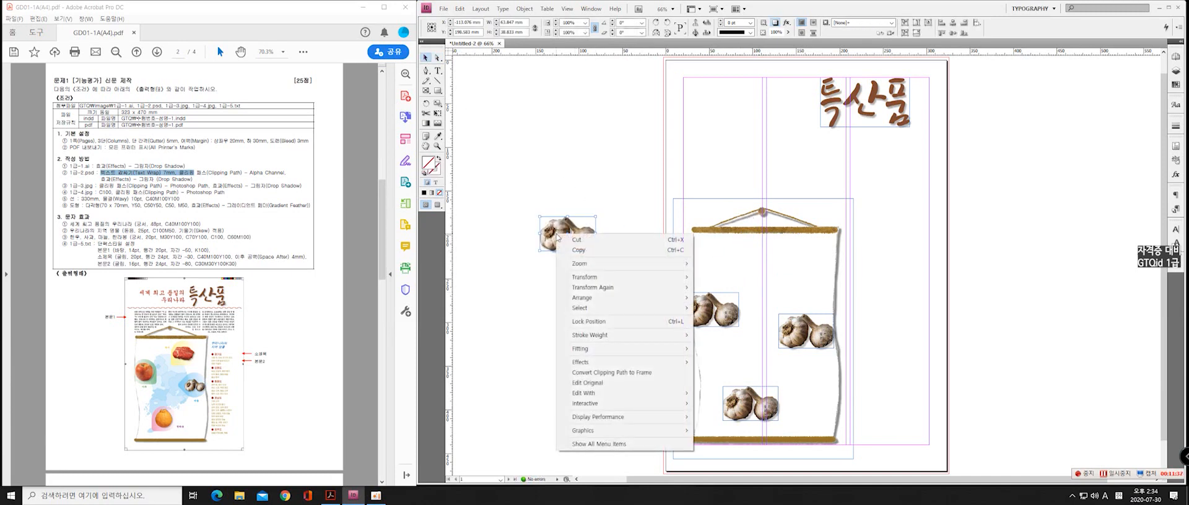
left_click(550, 258)
left_click(560, 238)
Set the pasteboard copy's clipping path to Photoshop path Path2 and move the meat picture inside its frame
left_click(525, 8)
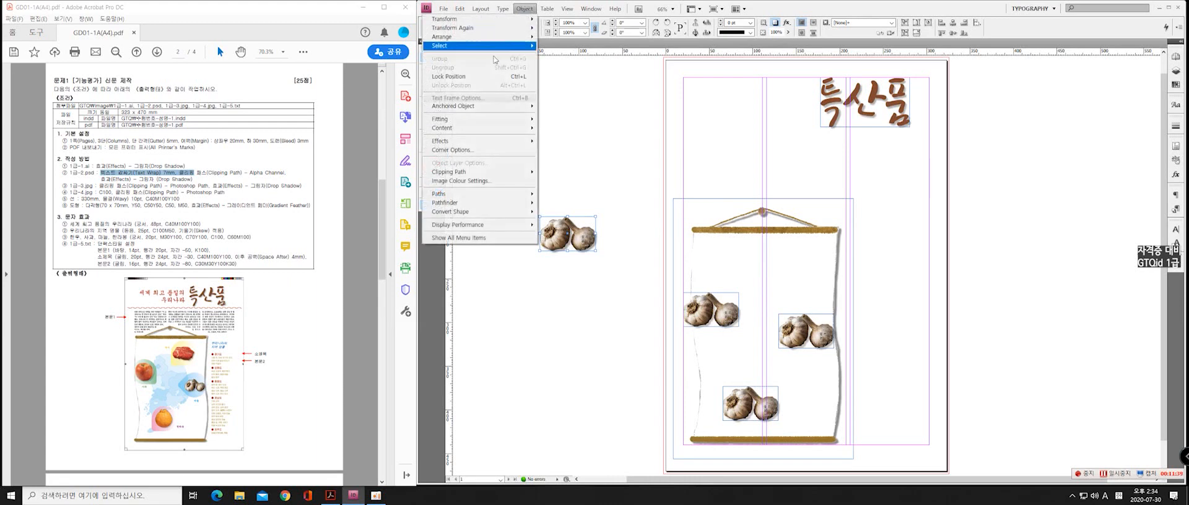
mouse_move(492, 173)
left_click(563, 173)
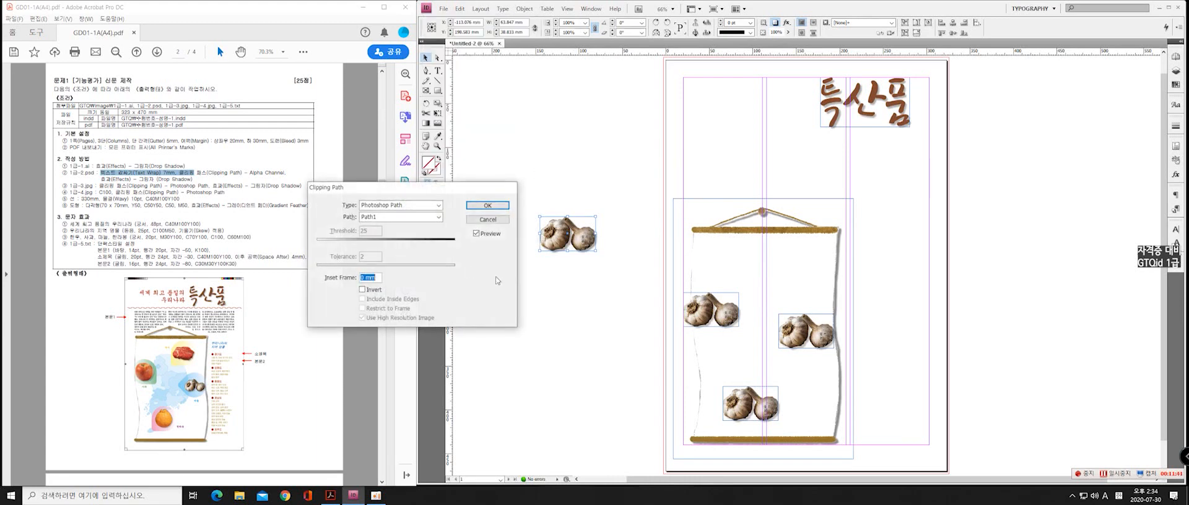
left_click(402, 217)
left_click(401, 227)
key("Return")
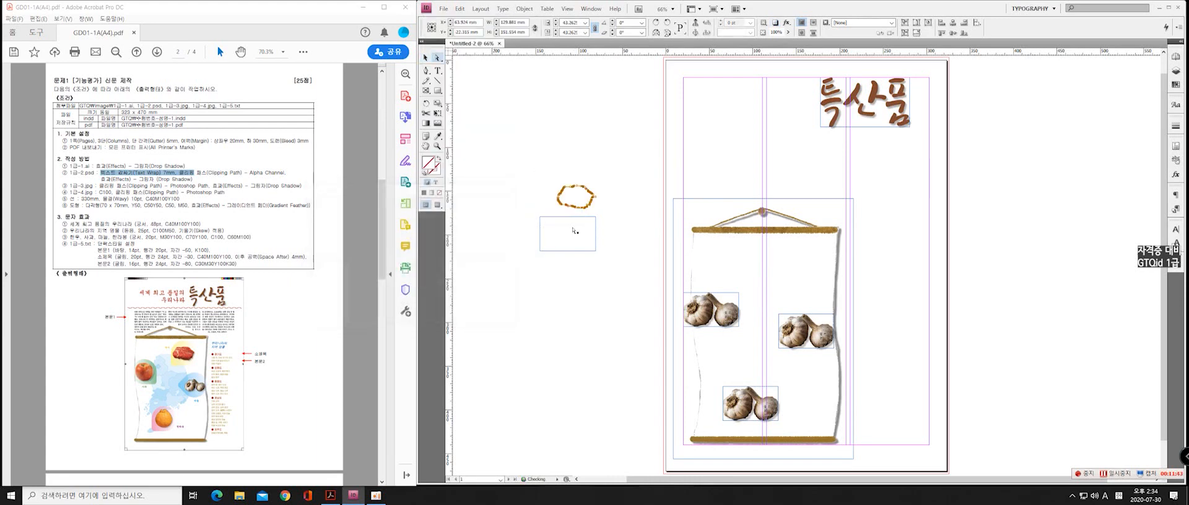
left_click_drag(573, 197, 572, 236)
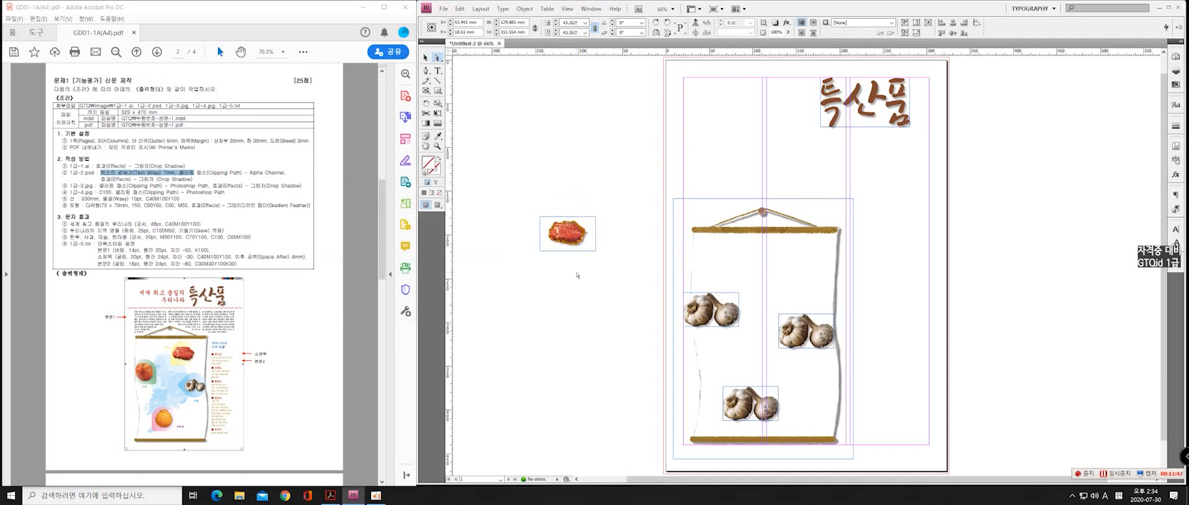
left_click(580, 273)
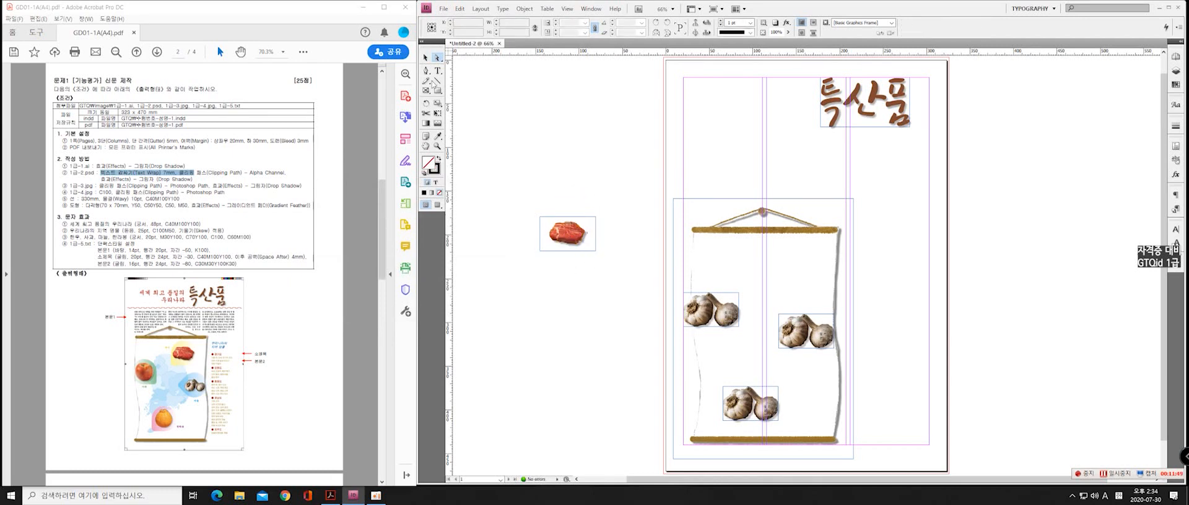
Move the meat frame to the scroll's upper area, enlarge it to about 70 × 42 mm and fit the content to the frame
left_click(424, 59)
mouse_move(567, 234)
left_mouse_down()
mouse_move(752, 246)
mouse_move(789, 266)
mouse_move(744, 280)
left_mouse_up()
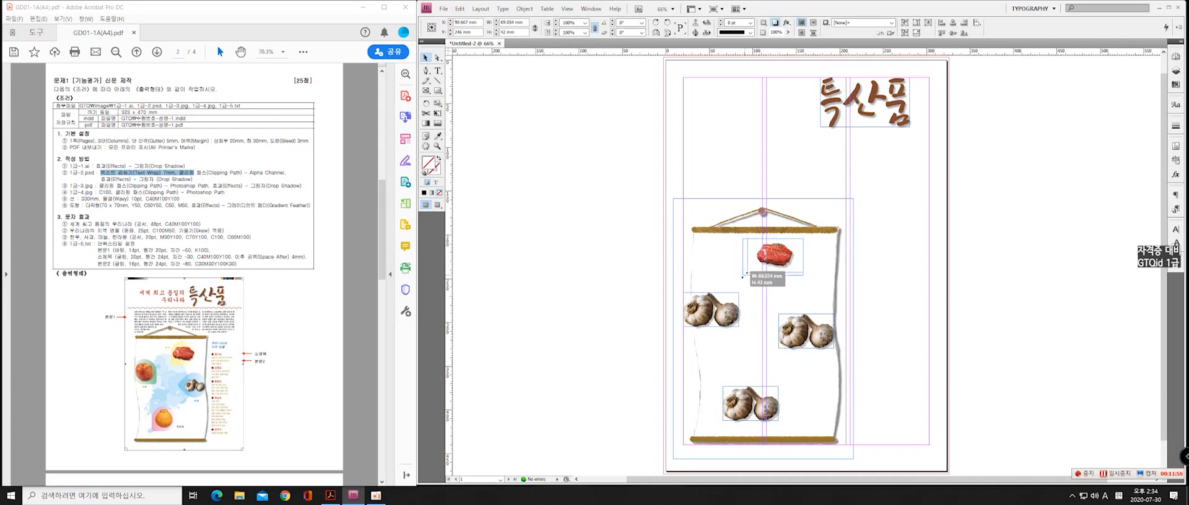
right_click(783, 258)
mouse_move(830, 362)
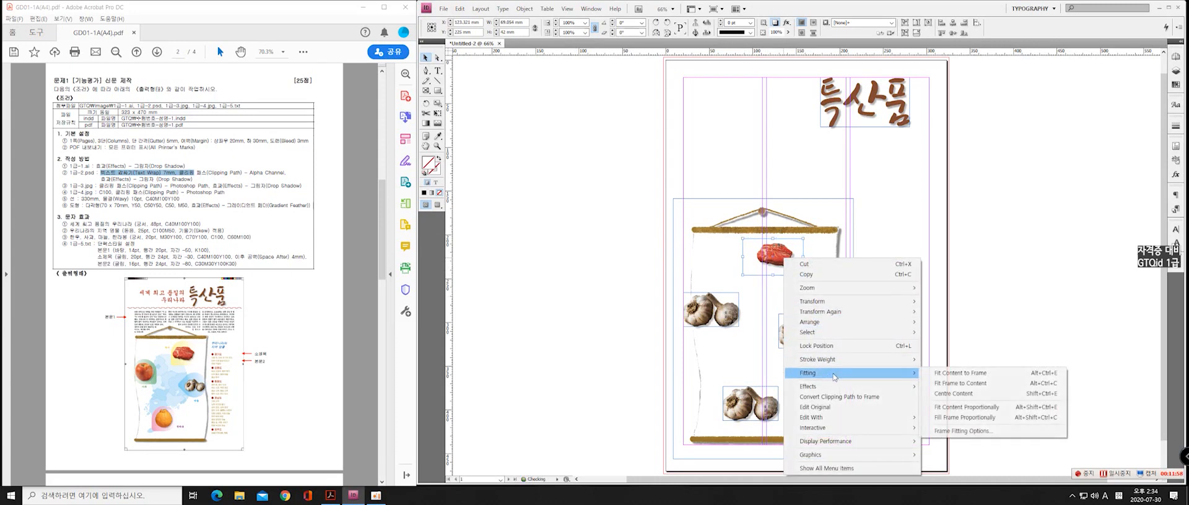
left_click(945, 372)
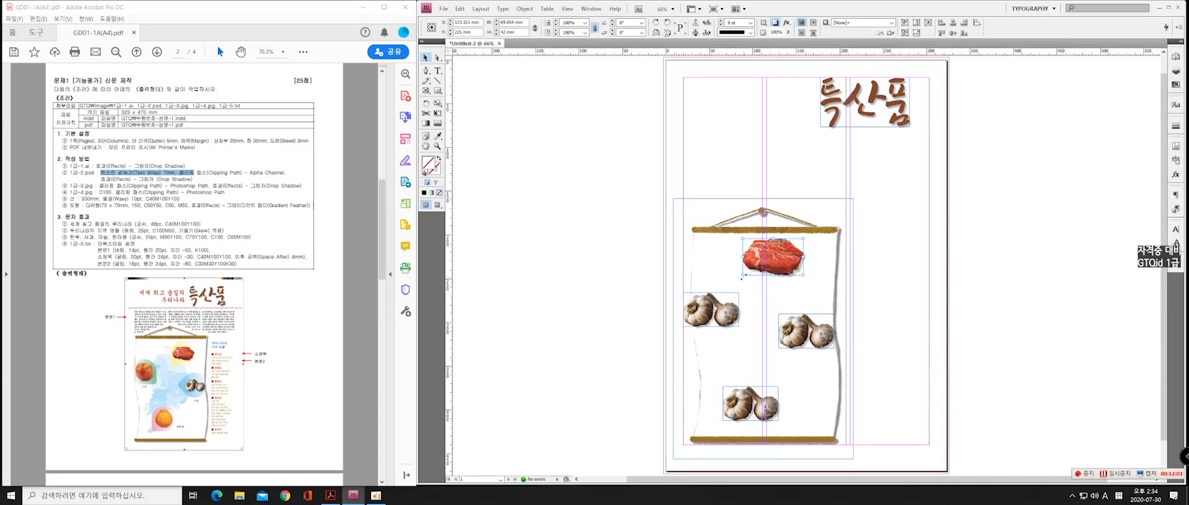
Reduce the meat frame to about 60 × 37 mm, fit the content to it, and shift it slightly down and right
left_click_drag(742, 276, 750, 270)
right_click(793, 259)
mouse_move(824, 373)
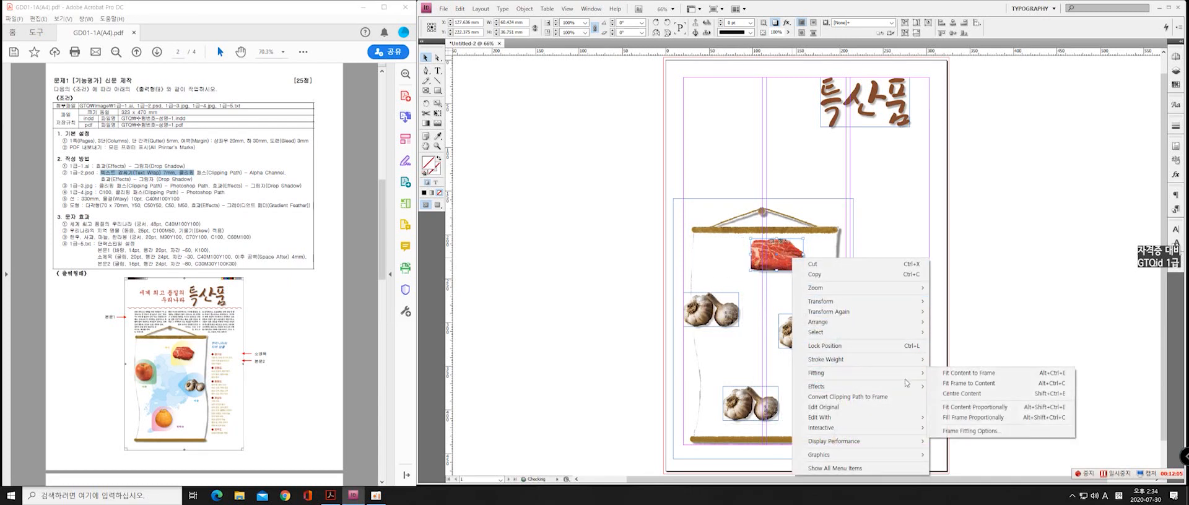
left_click(966, 374)
left_click_drag(795, 260, 794, 267)
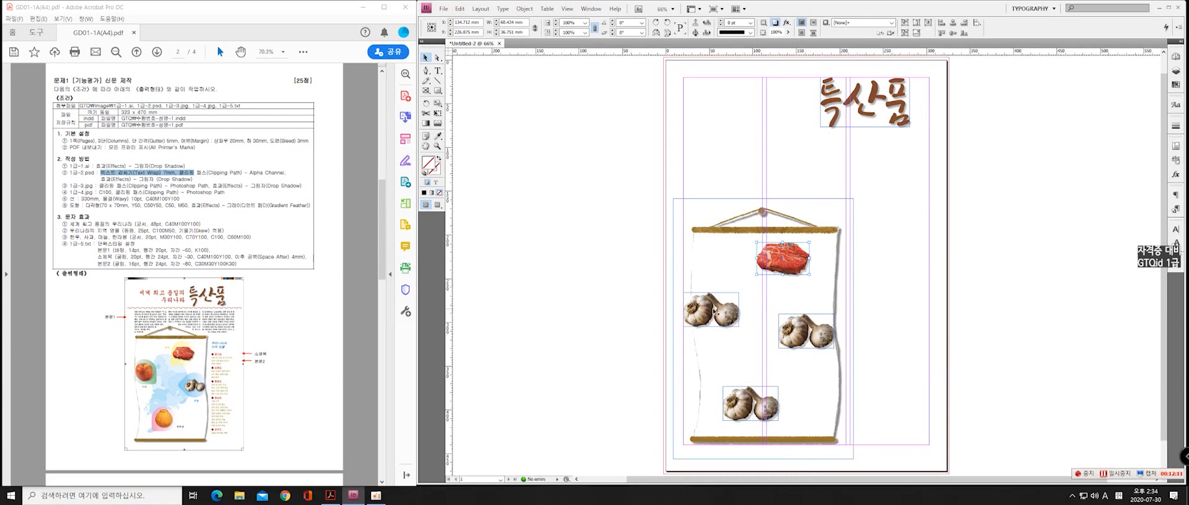
Move the left and lower garlic copies off the scroll onto the pasteboard left of the page
left_click_drag(709, 313, 562, 293)
left_click_drag(751, 404, 580, 382)
left_click(623, 275)
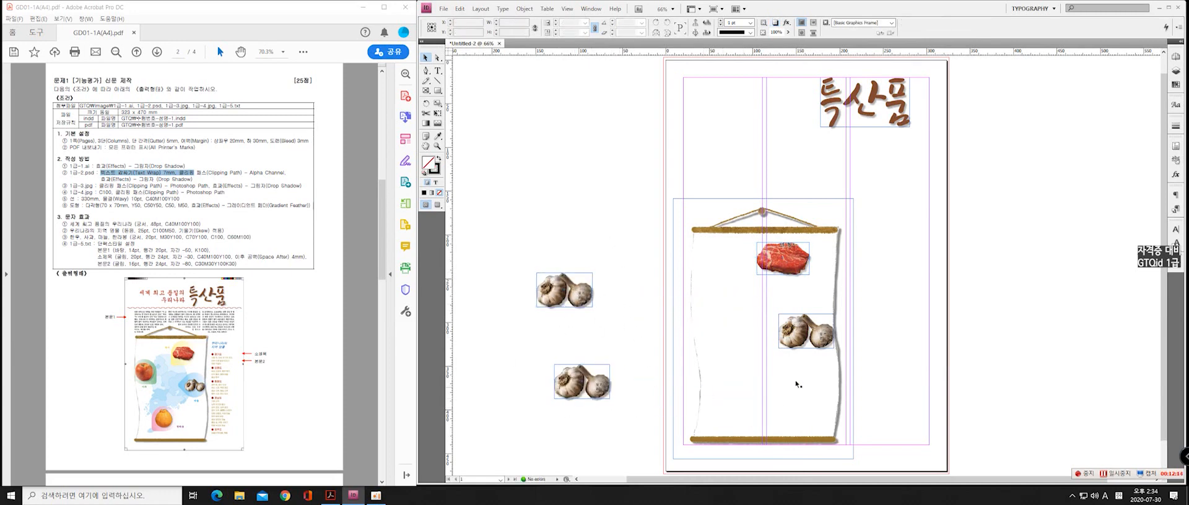
Switch the upper pasteboard garlic's clipping path to the round fruit's Photoshop path and move the fruit content inside its frame
left_click(560, 291)
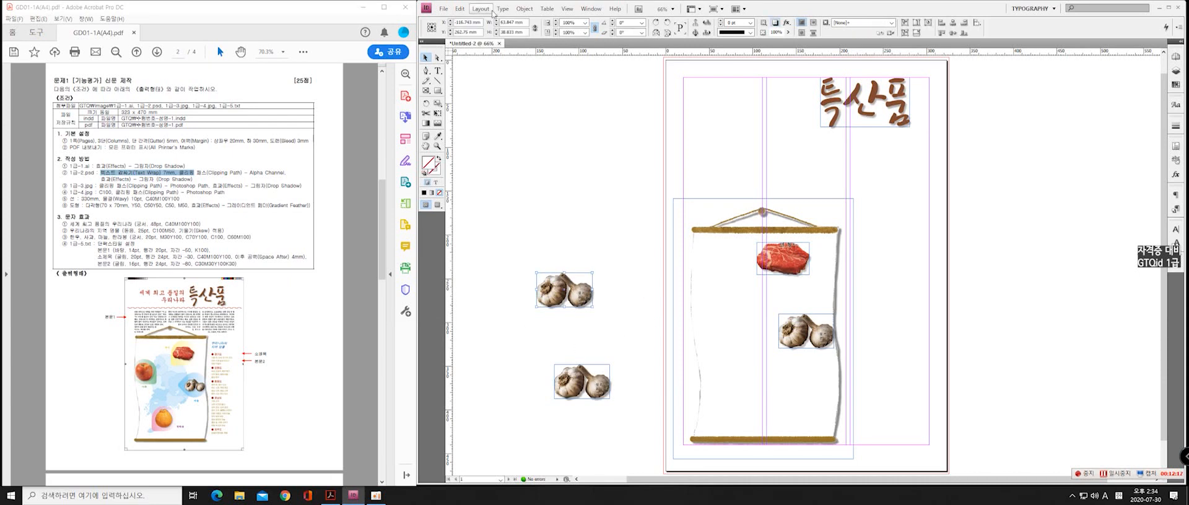
left_click(522, 12)
mouse_move(490, 172)
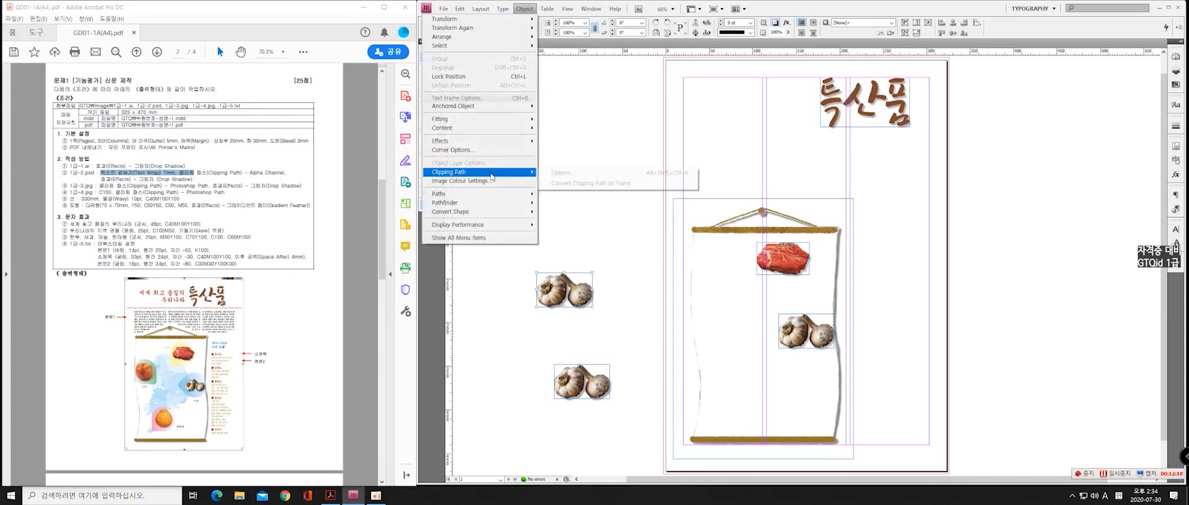
left_click(573, 174)
left_click(438, 217)
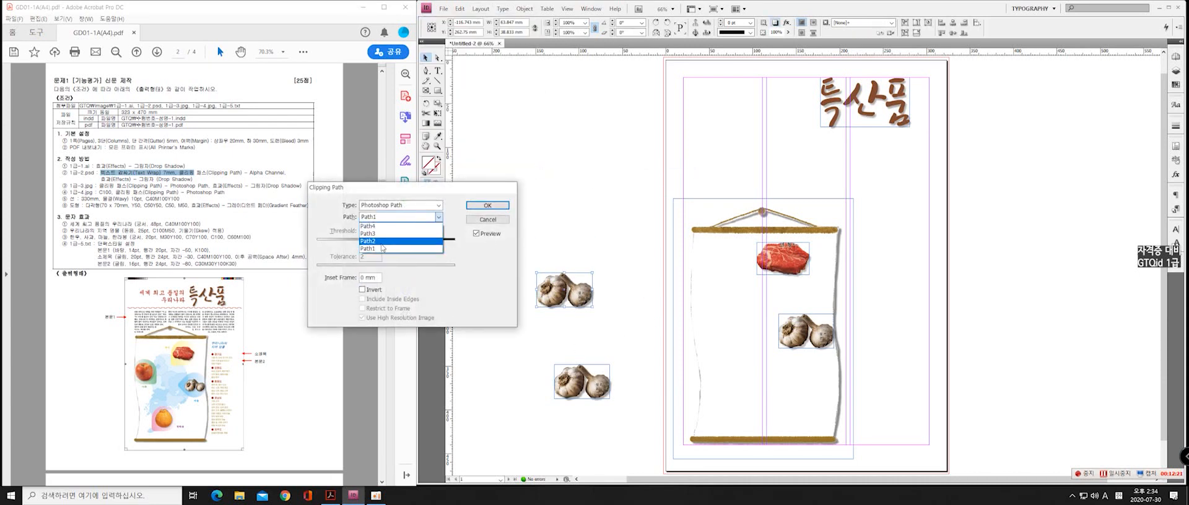
left_click(378, 241)
left_click(487, 204)
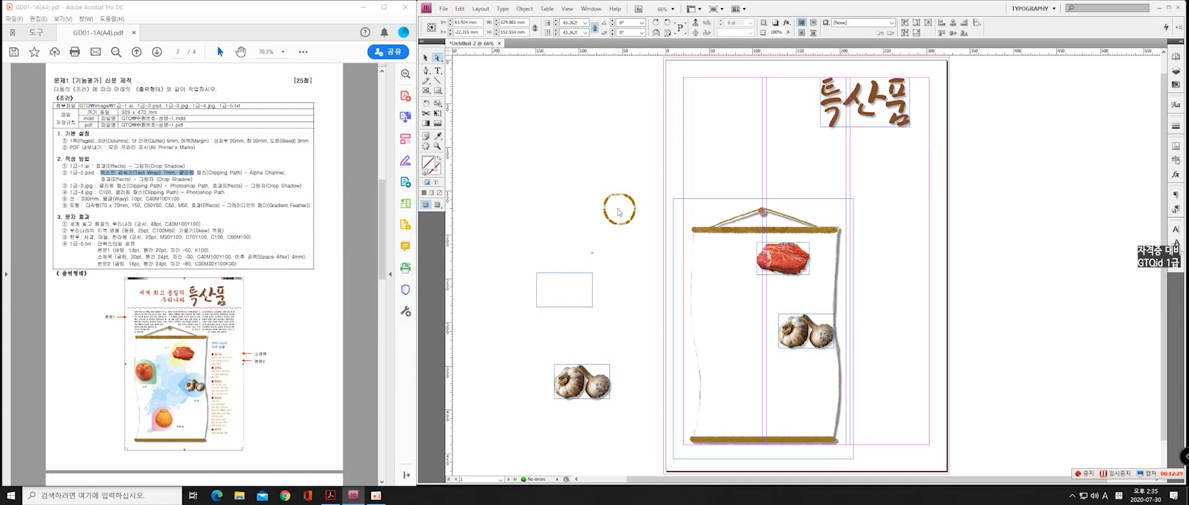
left_click_drag(617, 209, 562, 291)
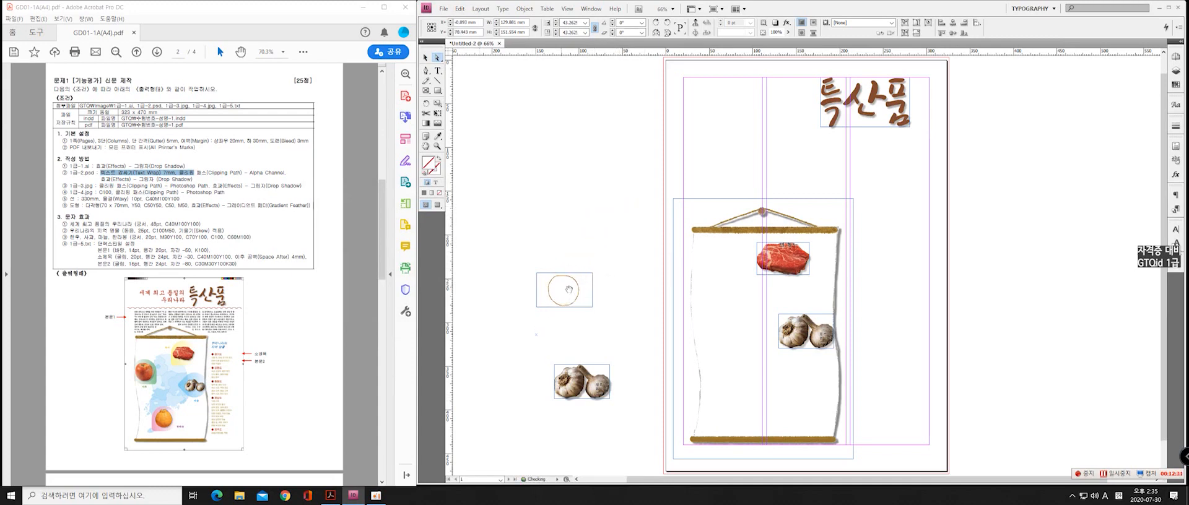
Switch the clipping path of the lower pasteboard garlic to the Photoshop path Path4
left_click(597, 368)
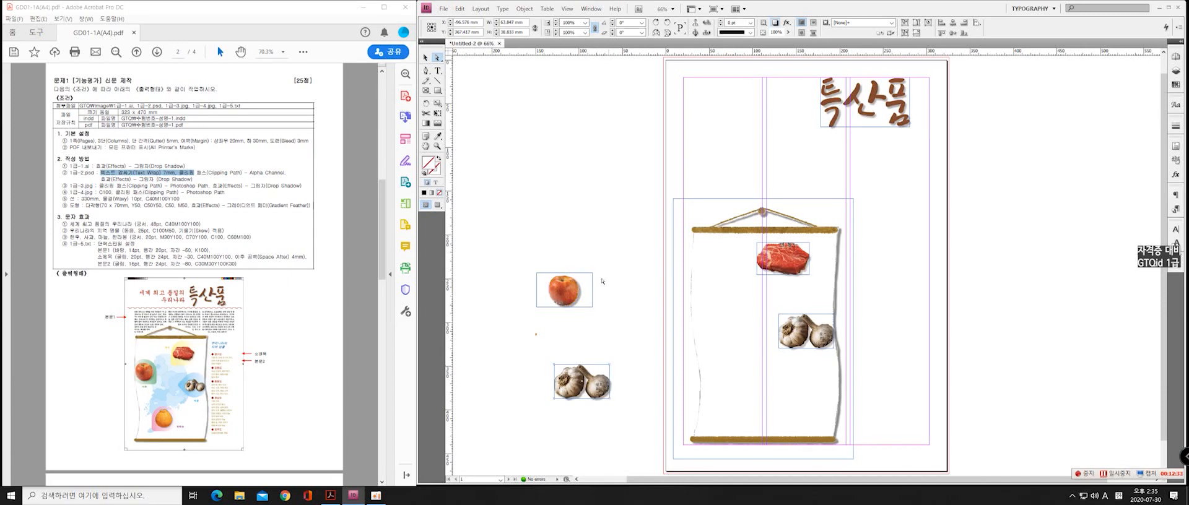
left_click(518, 13)
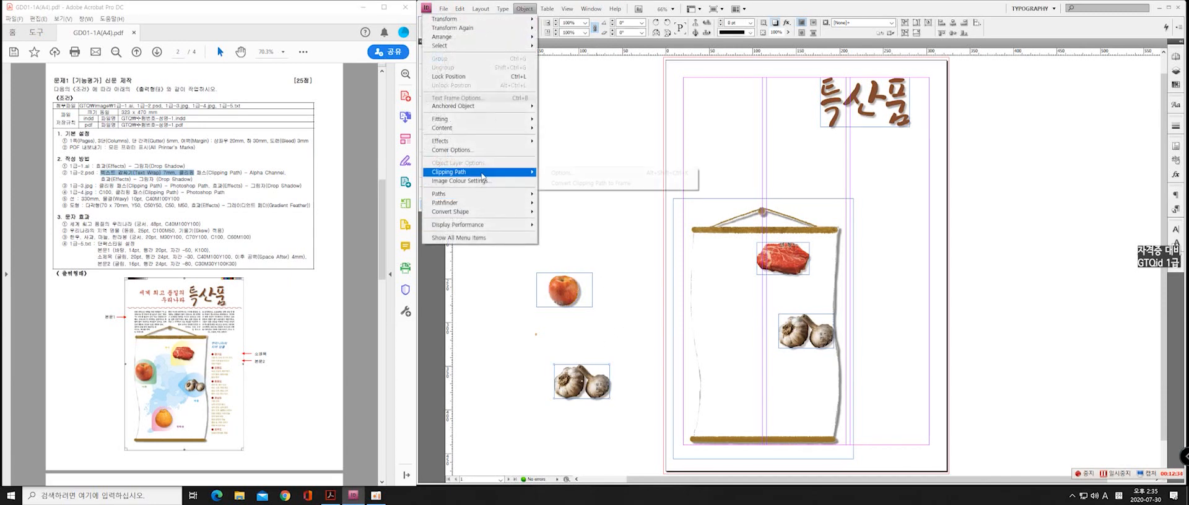
mouse_move(489, 170)
left_click(557, 170)
left_click(399, 217)
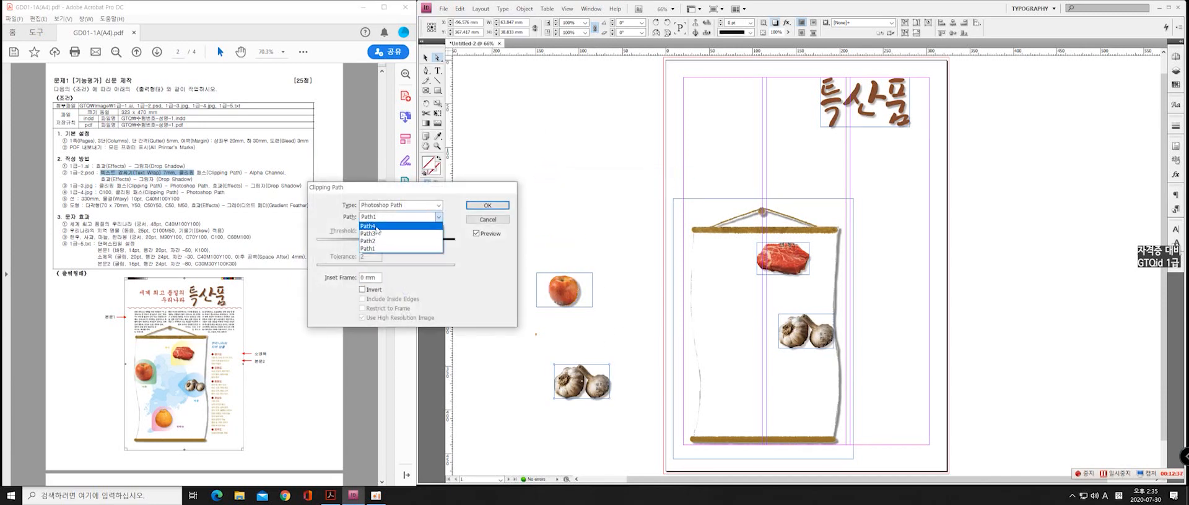
left_click(377, 228)
left_click(487, 205)
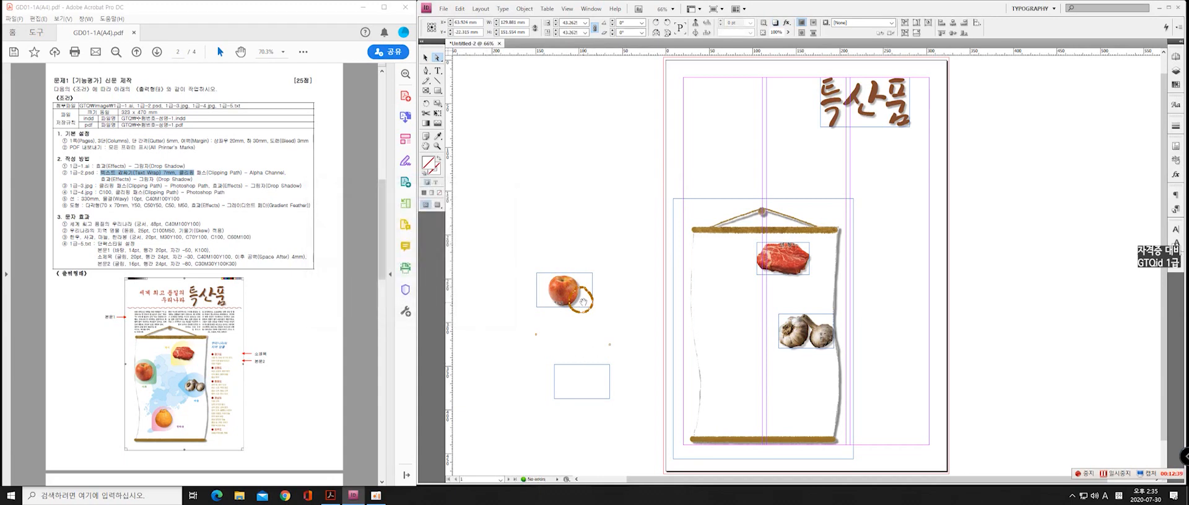
Undo the last shift of the apple frame and move it up the pasteboard, clear of the lower frame's displaced content
left_click_drag(584, 305, 579, 316)
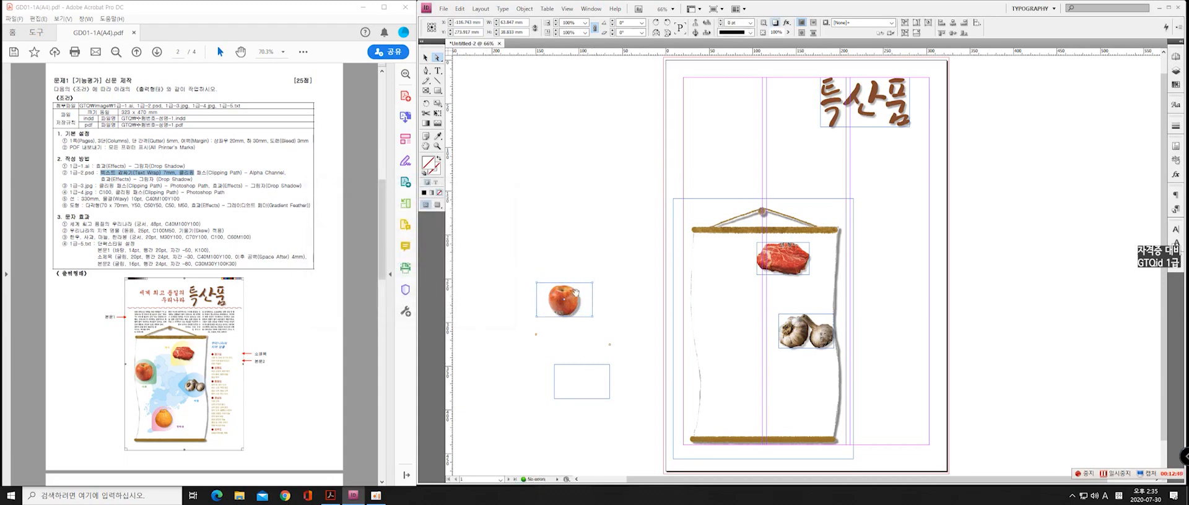
key("ctrl+z")
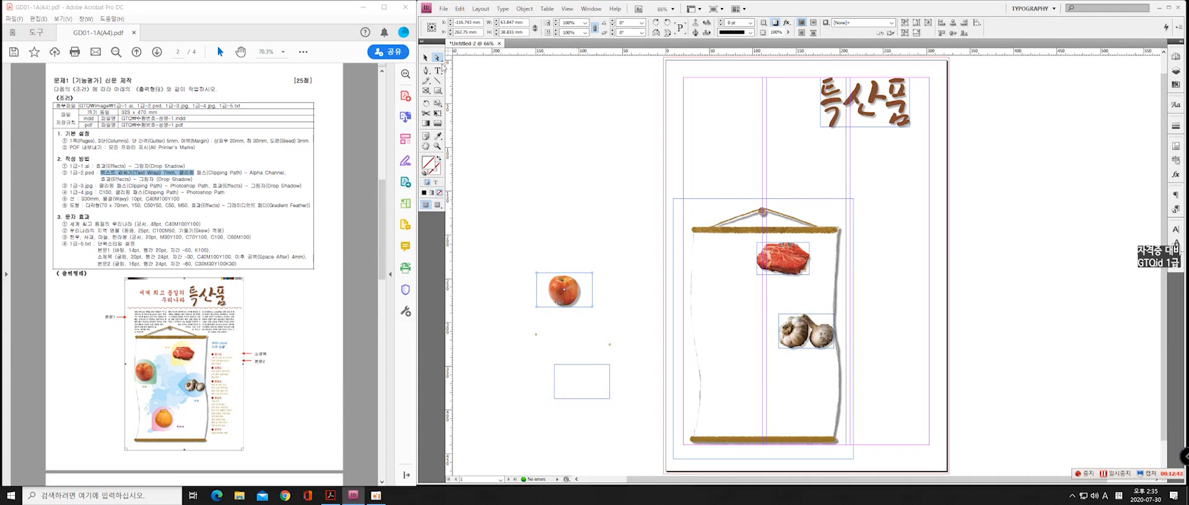
left_click(426, 57)
left_click_drag(564, 289, 586, 220)
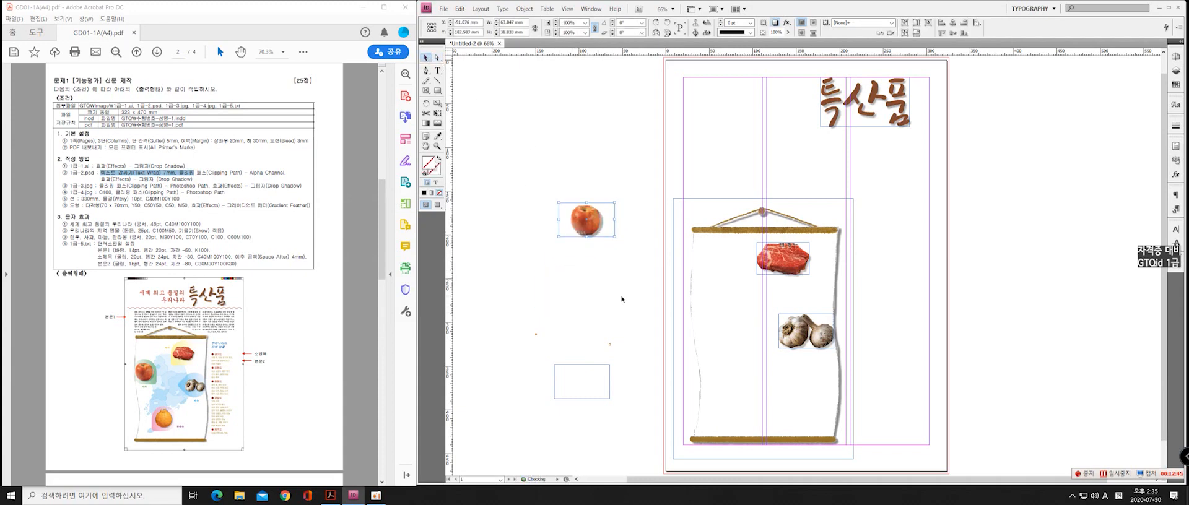
Keep Path4 as the lower pasteboard frame's clipping path and move the displaced orange content into the frame
left_click(581, 365)
left_click(523, 9)
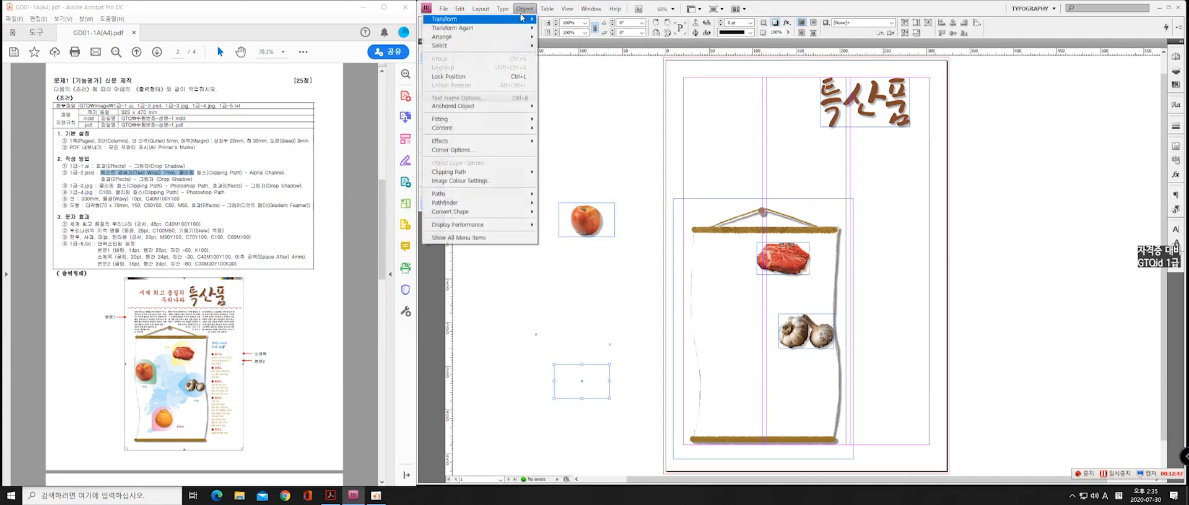
mouse_move(458, 172)
left_click(560, 172)
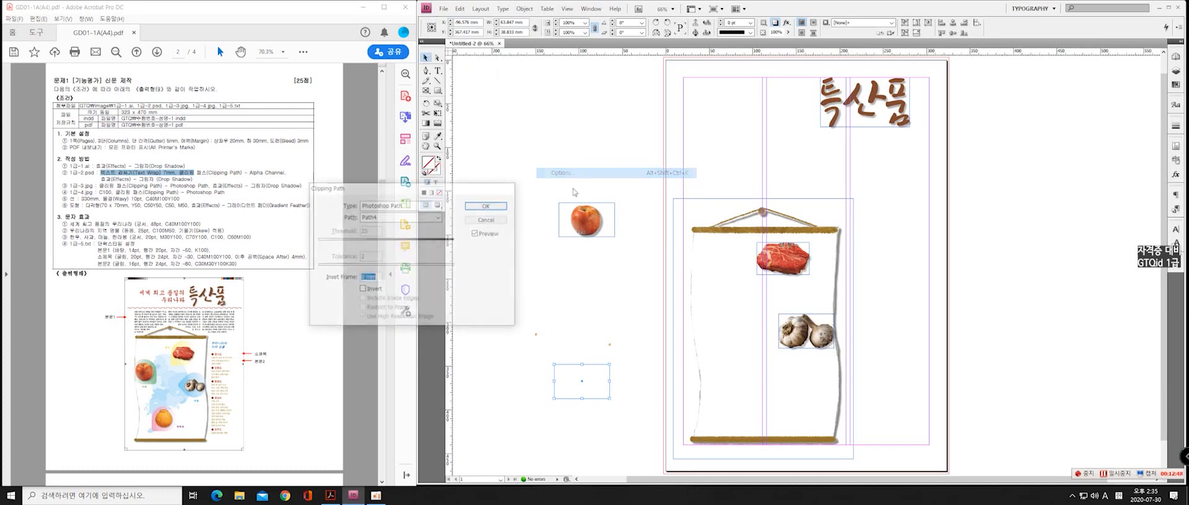
left_click(424, 220)
left_click(425, 220)
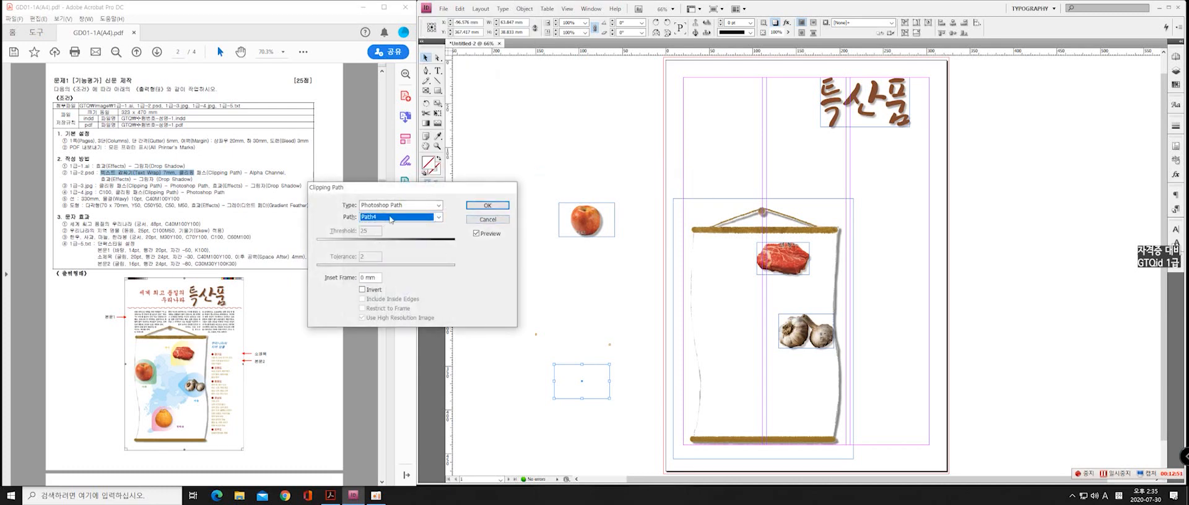
left_click(390, 218)
left_click(386, 234)
left_click(391, 218)
left_click(421, 242)
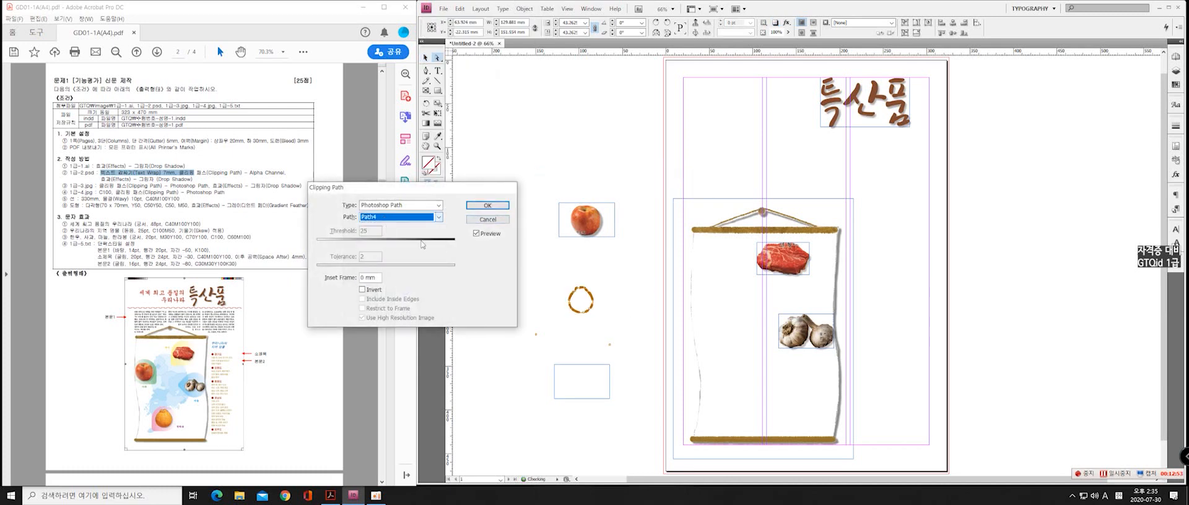
left_click(488, 205)
left_click_drag(583, 302, 582, 382)
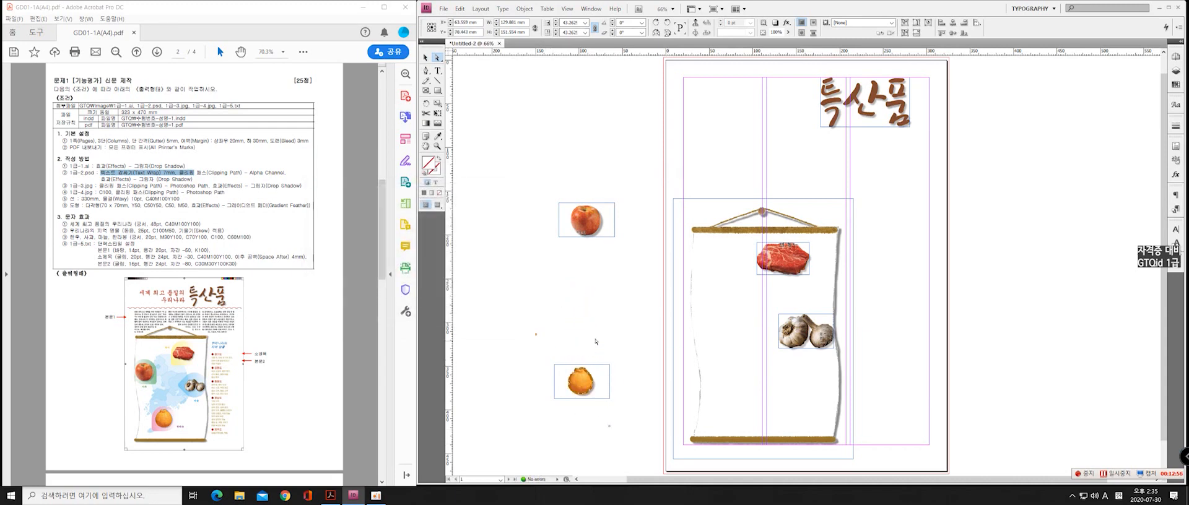
left_click(623, 348)
left_click(426, 57)
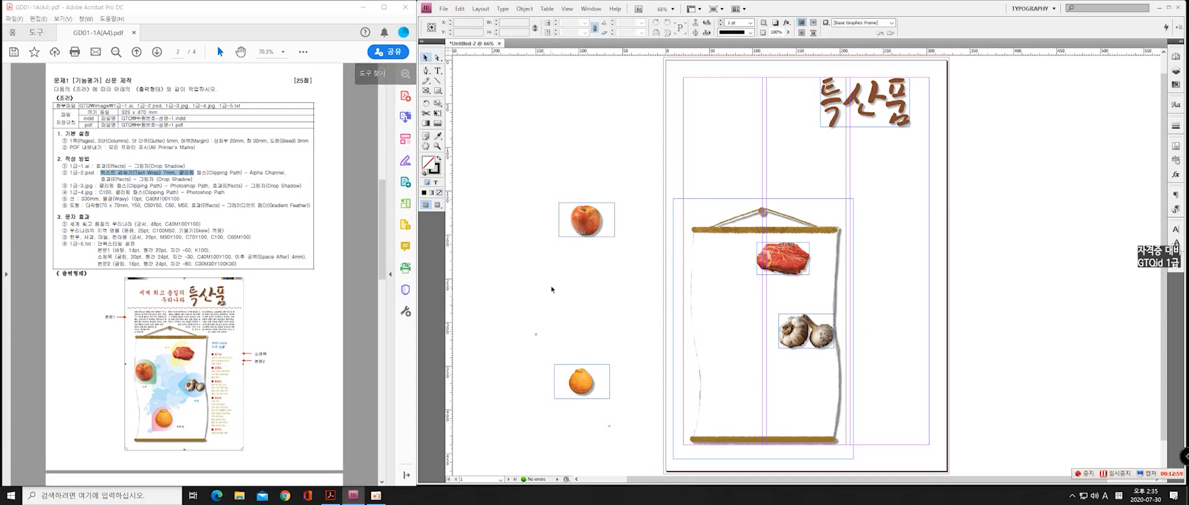
Move the apple onto the scroll's left side, size its frame about 50 mm wide and fit the content to the frame
left_click(582, 227)
left_click_drag(582, 227, 708, 322)
right_click(714, 309)
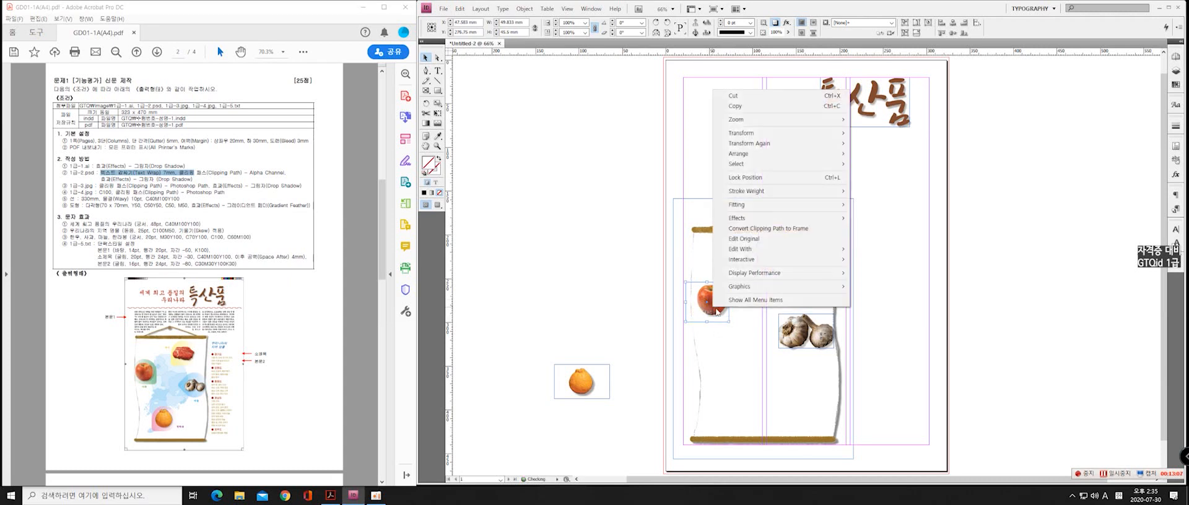
mouse_move(759, 210)
left_click(885, 206)
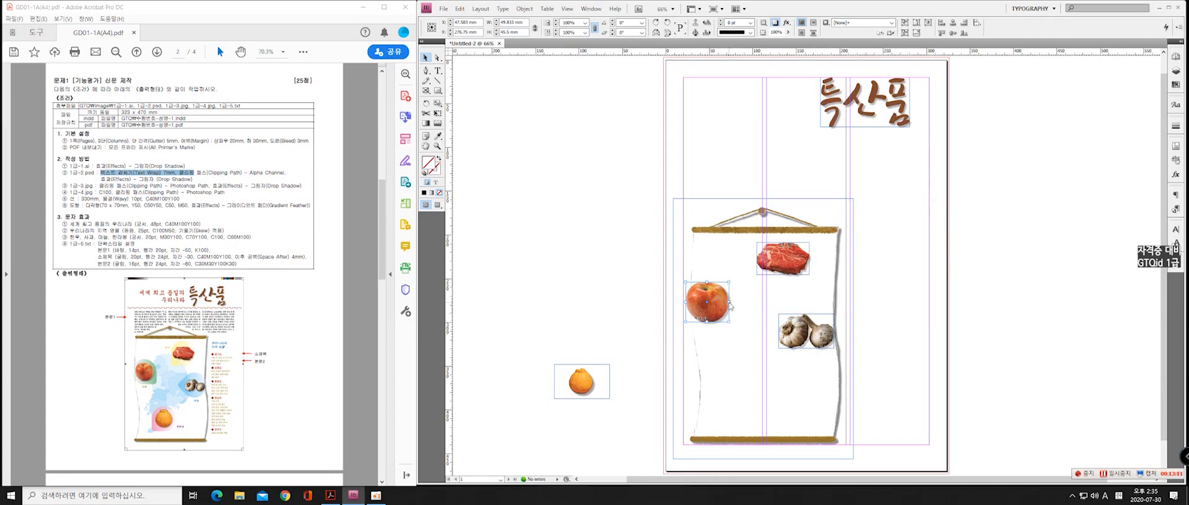
Narrow the apple frame to about 46 mm, fit the content to it, and shift it slightly up and right
left_click_drag(730, 304, 722, 308)
right_click(710, 306)
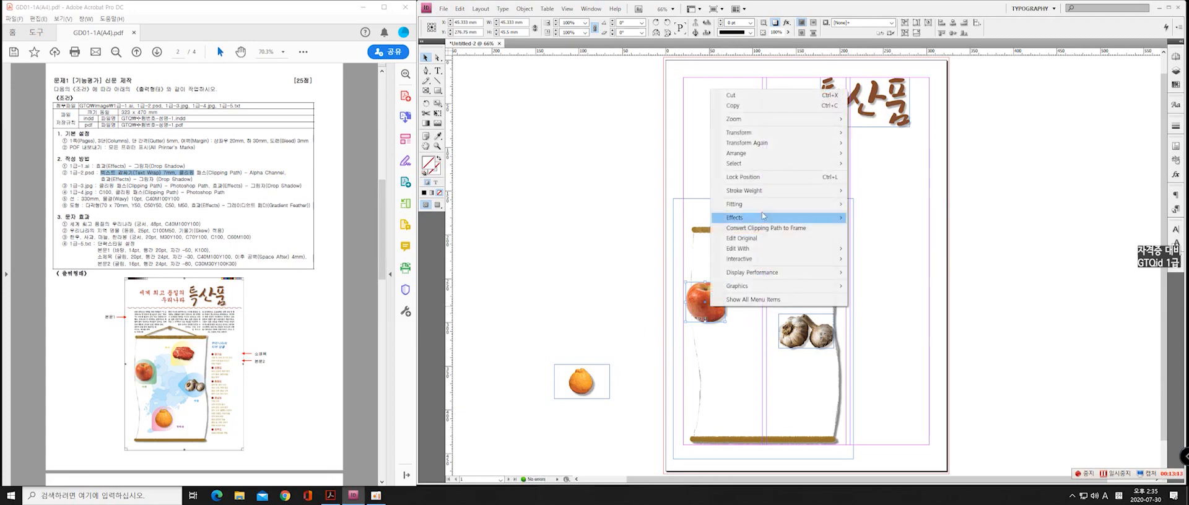
mouse_move(801, 210)
left_click(867, 207)
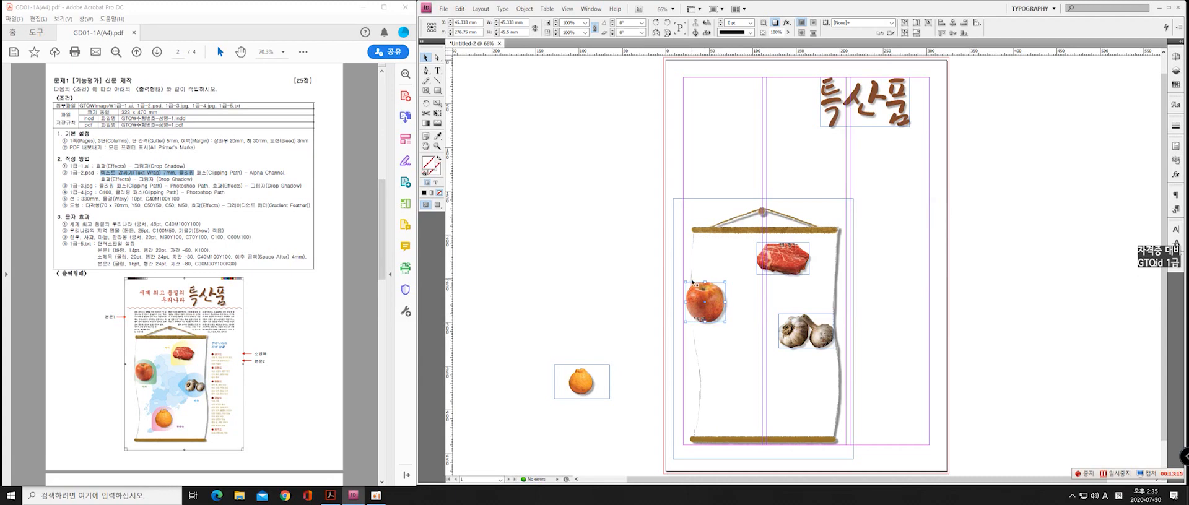
left_click_drag(709, 298, 715, 289)
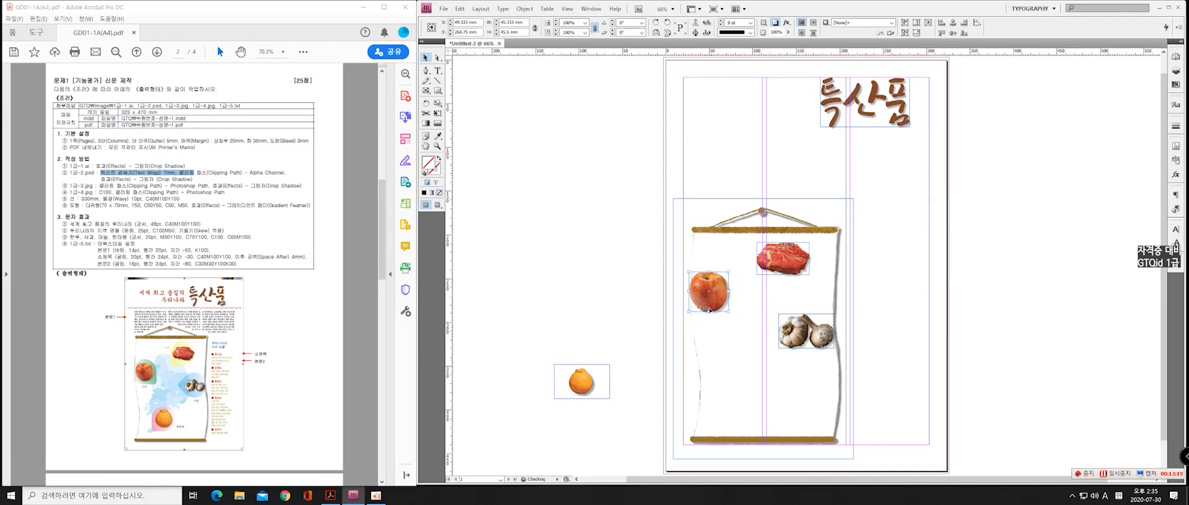
key("Right")
key("Down")
Narrow the orange's frame to about 36 mm and fit its content proportionally
left_click_drag(610, 382, 585, 382)
right_click(578, 385)
mouse_move(628, 286)
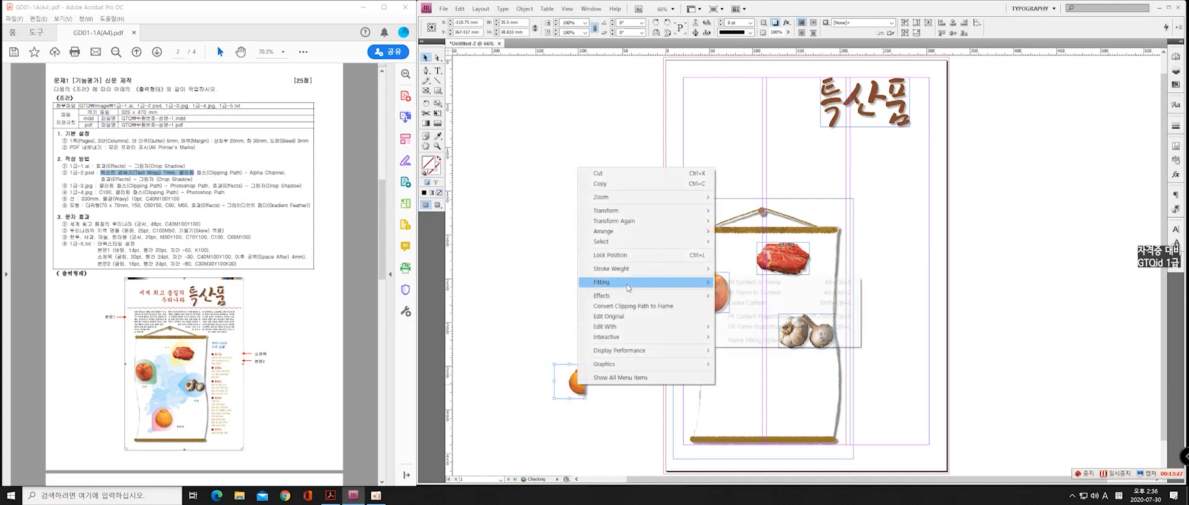
left_click(756, 317)
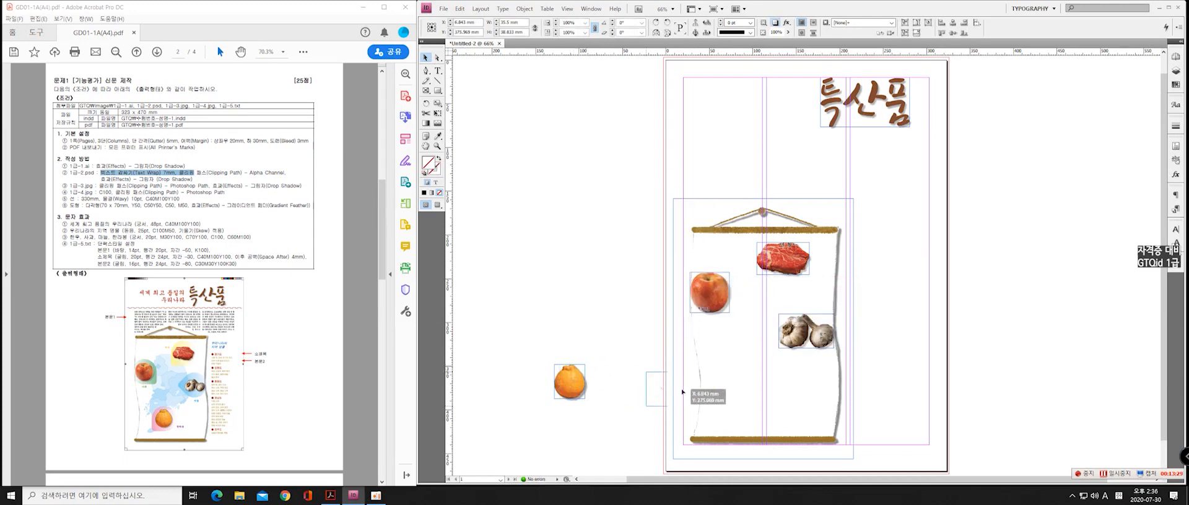
Move the orange from the pasteboard to the lower middle of the scroll
left_click_drag(682, 392, 759, 409)
left_click_drag(752, 407, 749, 406)
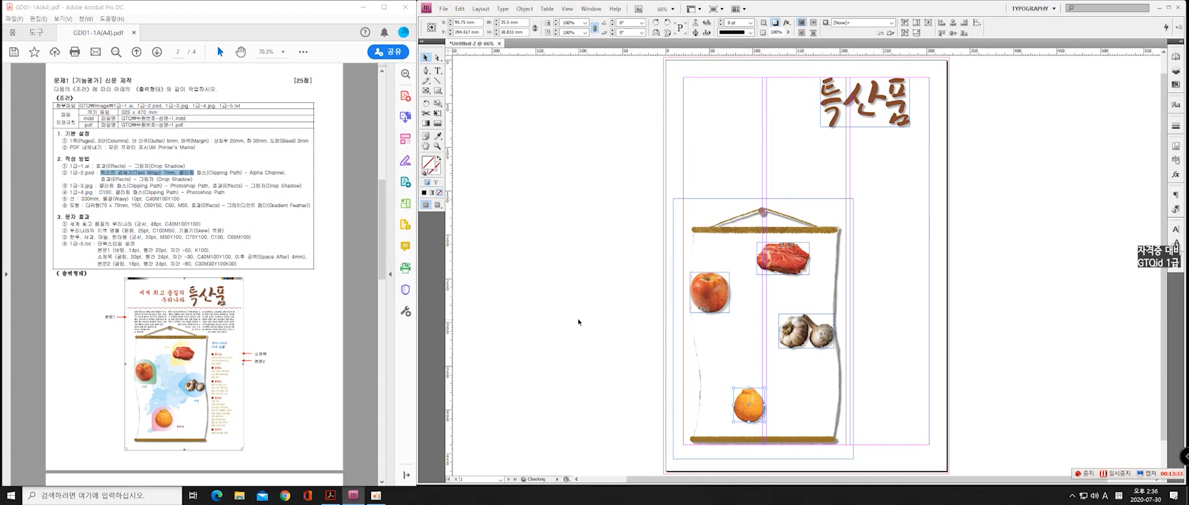
left_click(569, 269)
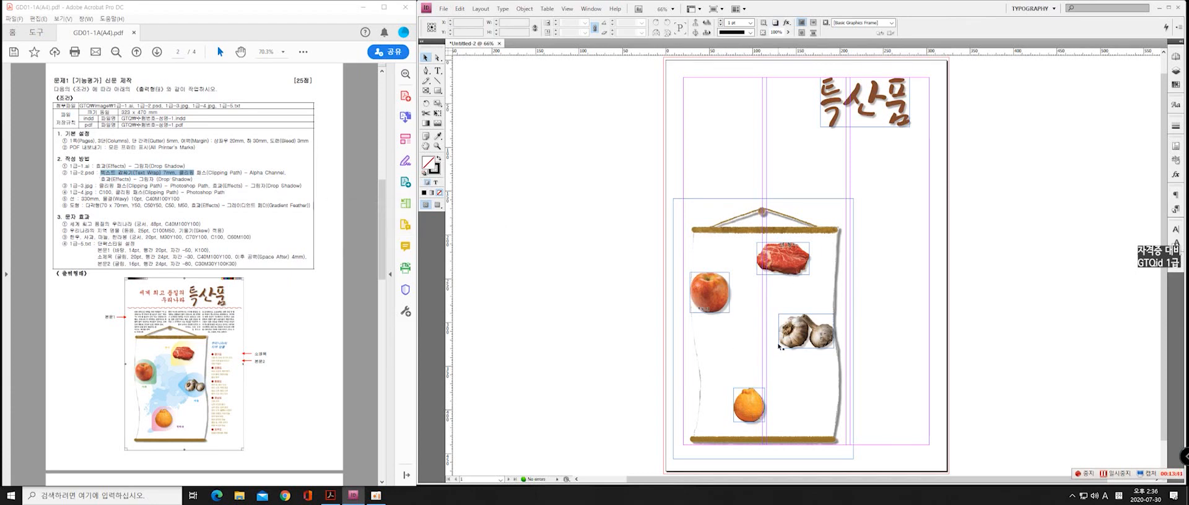
Mark the 1급-4.jpg requirement in the brief, then place the map image 1급-4 on the pasteboard left of the page
left_click_drag(69, 192, 111, 193)
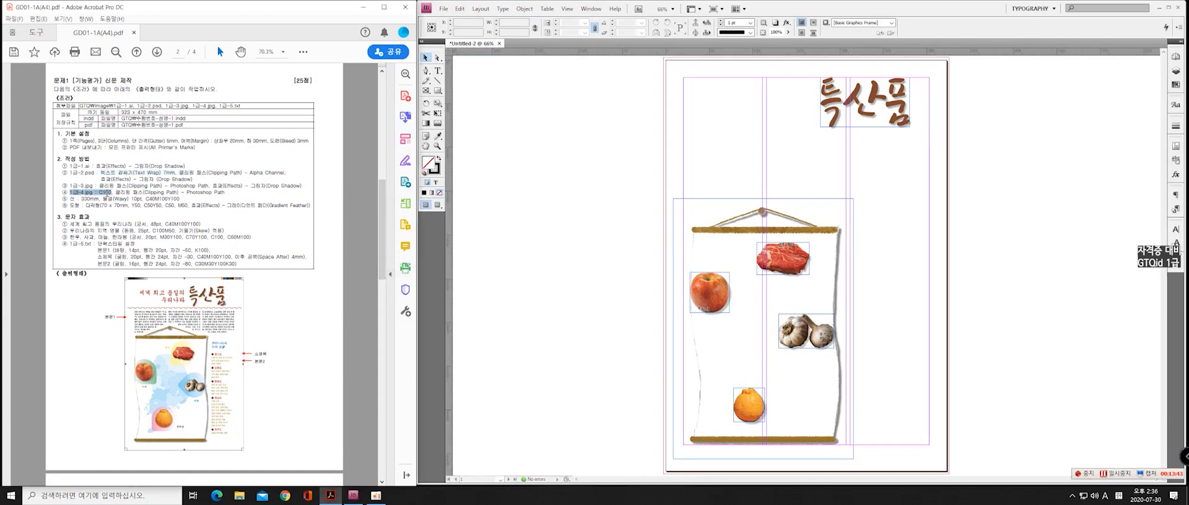
left_click(562, 232)
left_click(443, 9)
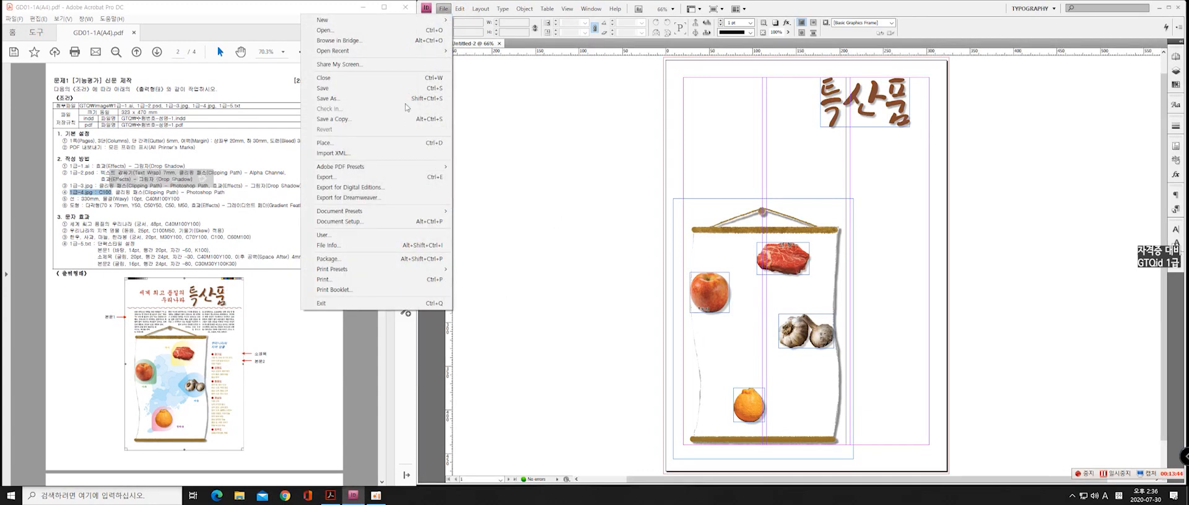
left_click(366, 142)
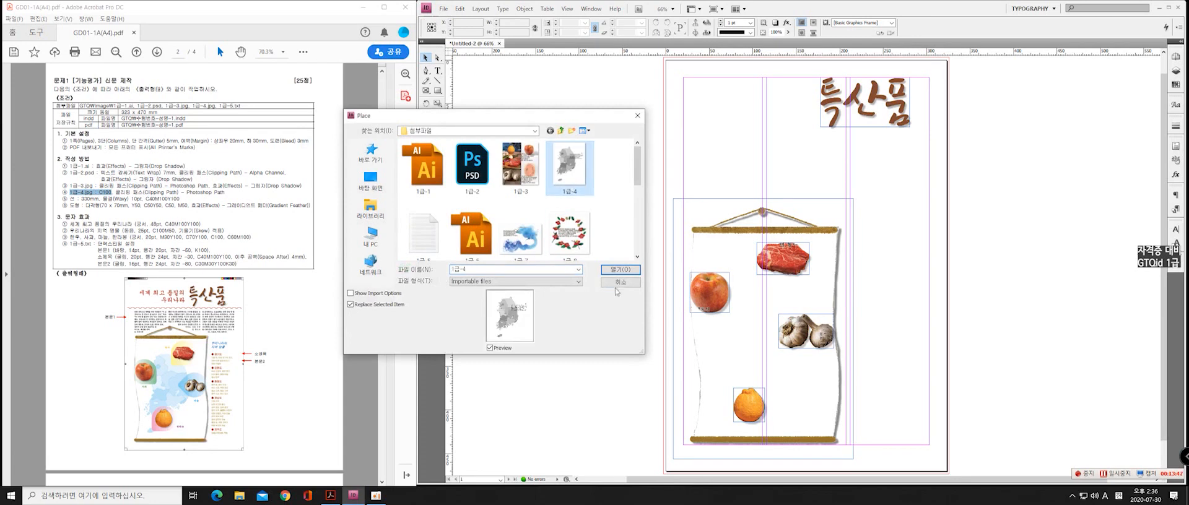
left_click(620, 269)
left_click(533, 211)
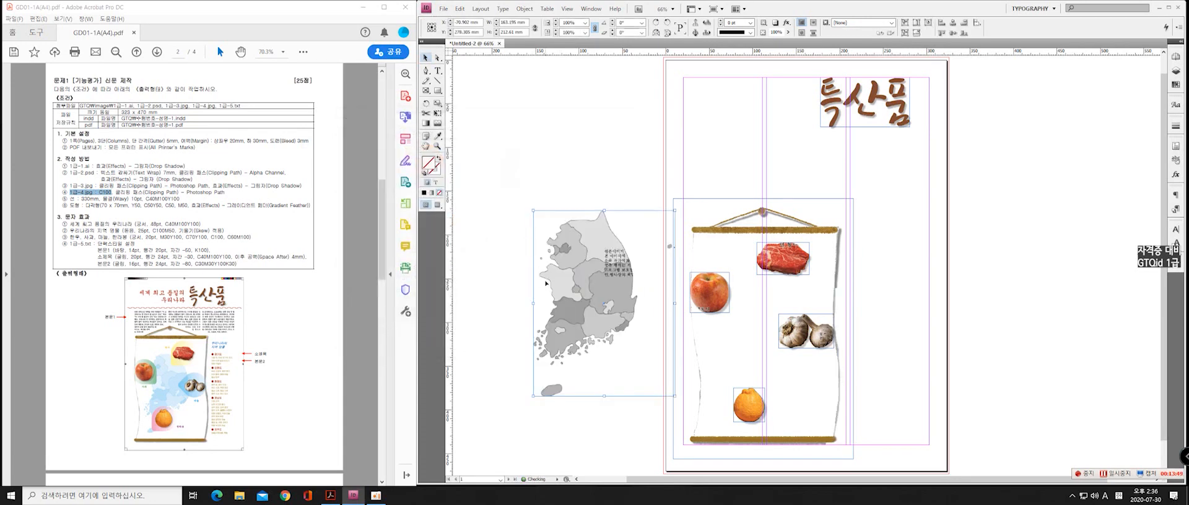
left_click_drag(576, 288, 535, 241)
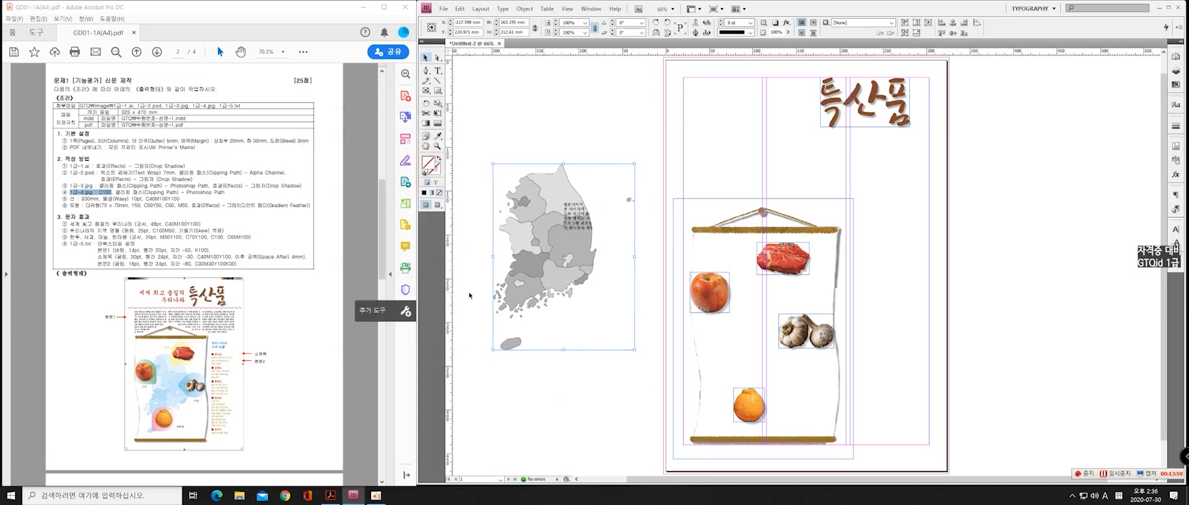
Mark the map's clipping path requirement in the brief and apply the Photoshop path 패스 1 as the map image's clipping path
left_click(170, 199)
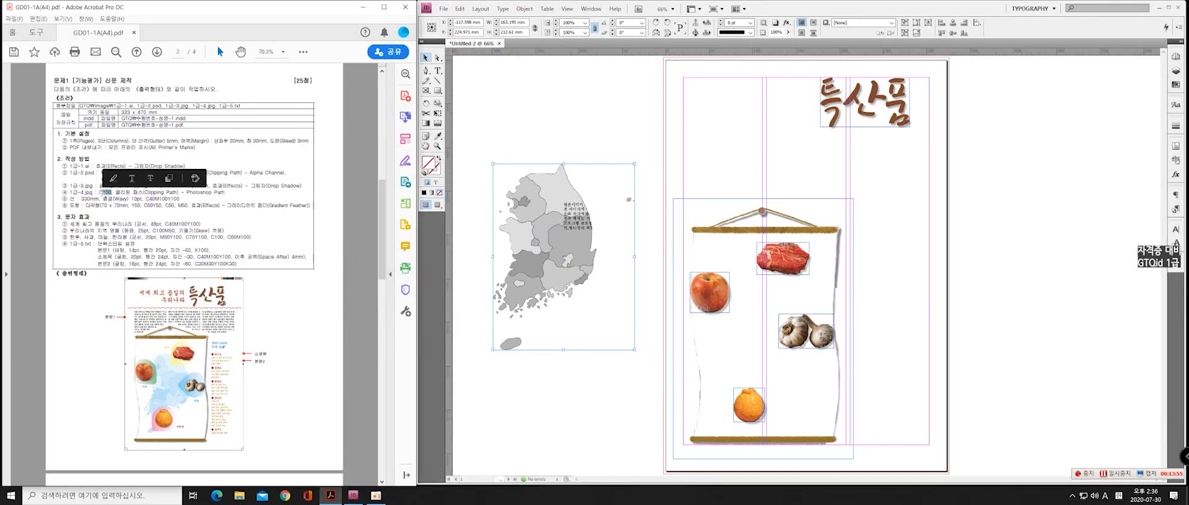
left_click_drag(127, 193, 225, 193)
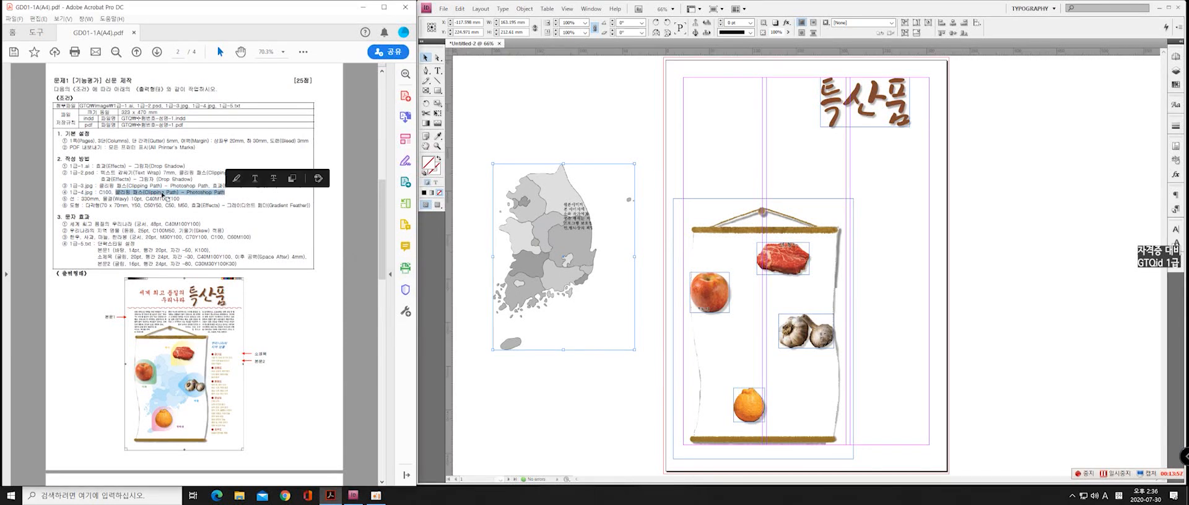
left_click(594, 272)
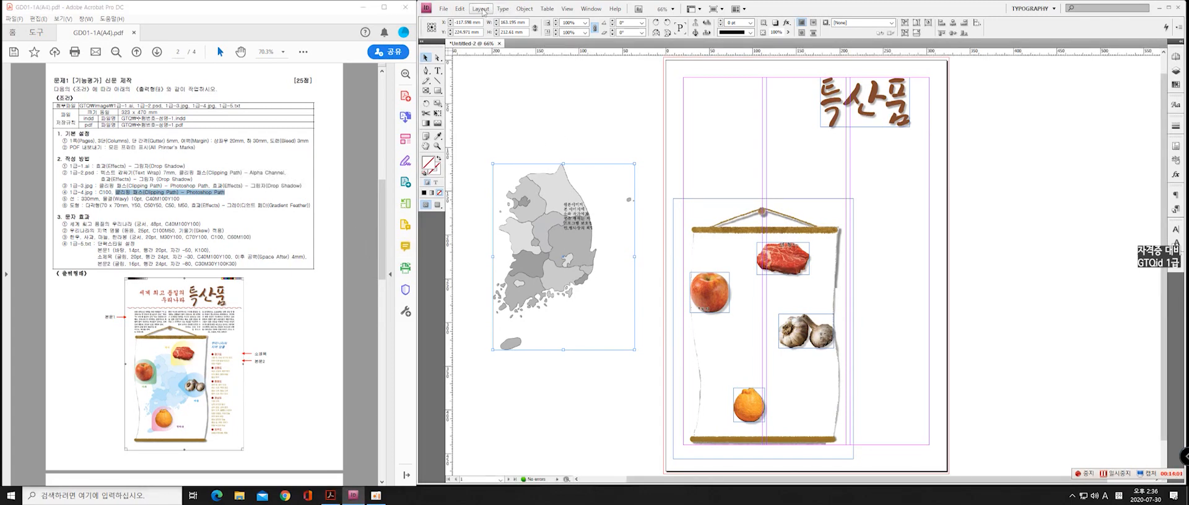
left_click(524, 9)
mouse_move(496, 173)
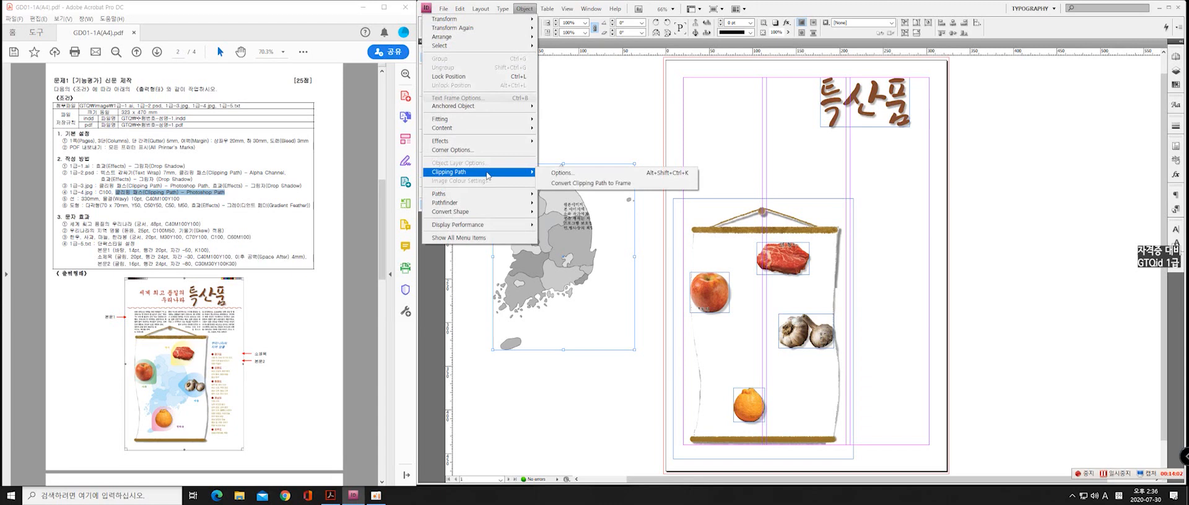
left_click(572, 173)
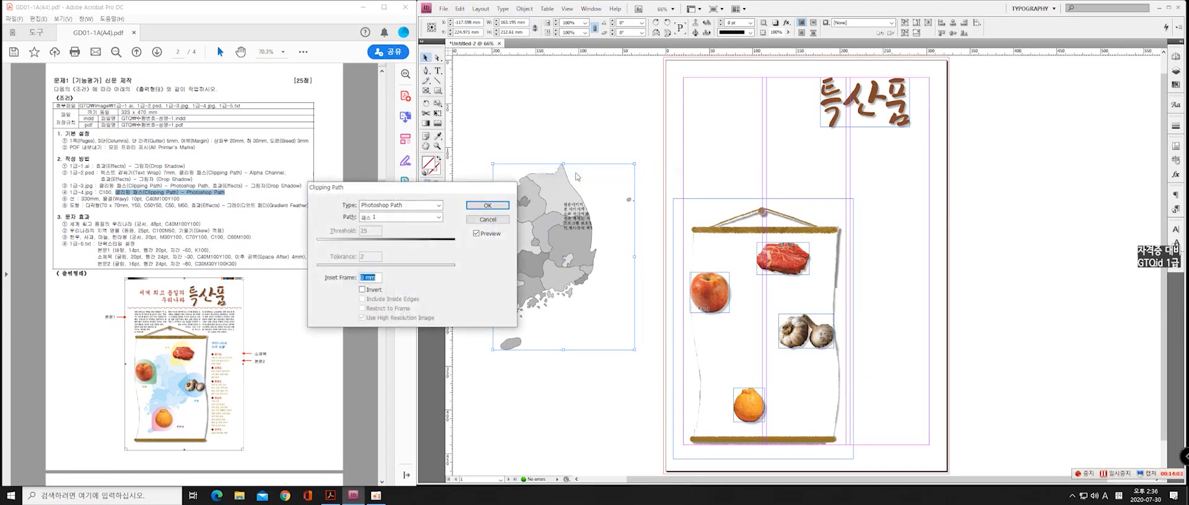
left_click(402, 217)
left_click(404, 218)
left_click(405, 207)
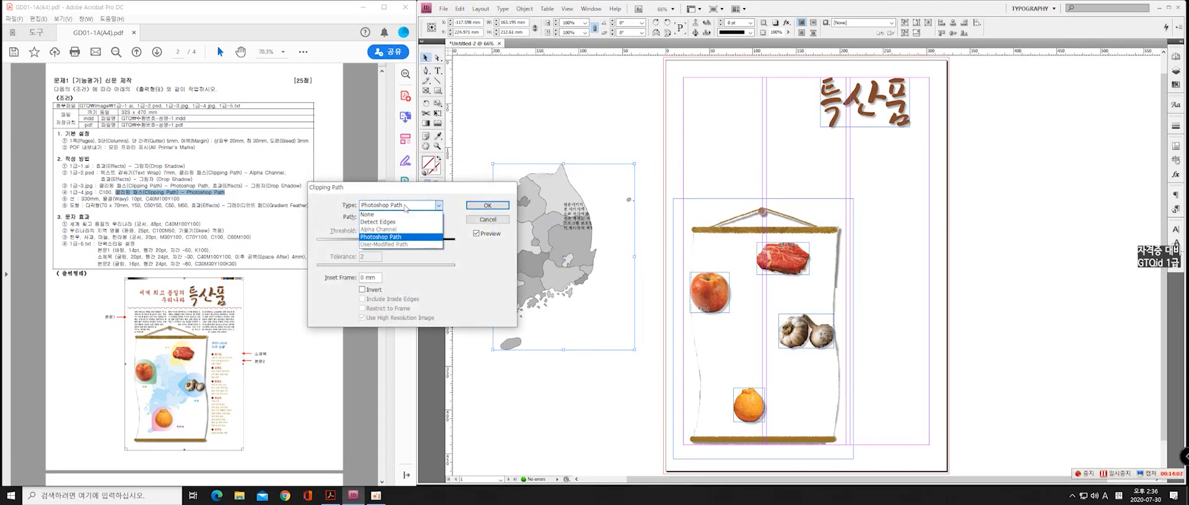
left_click(406, 207)
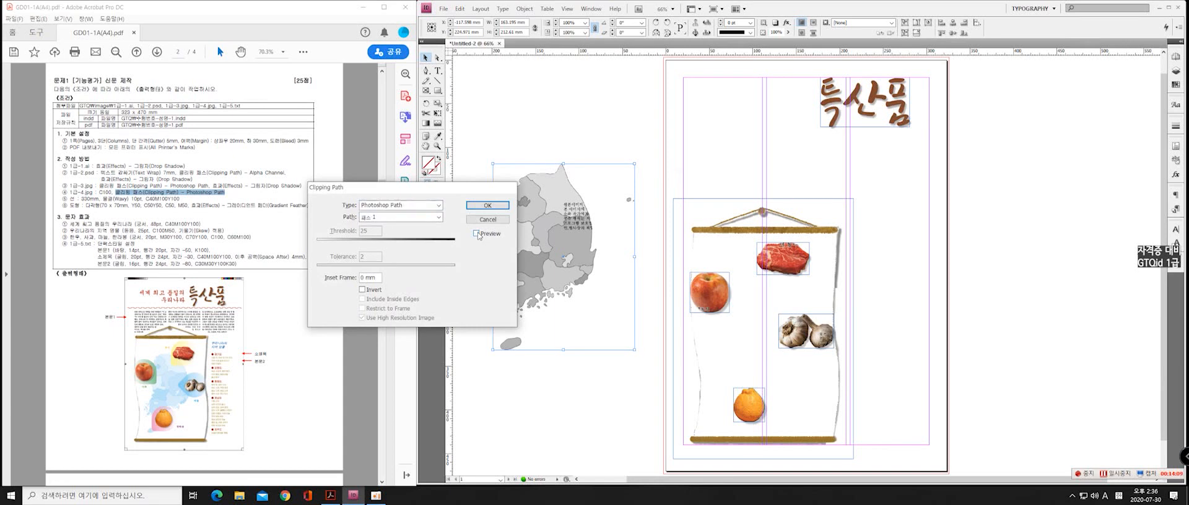
left_click(487, 205)
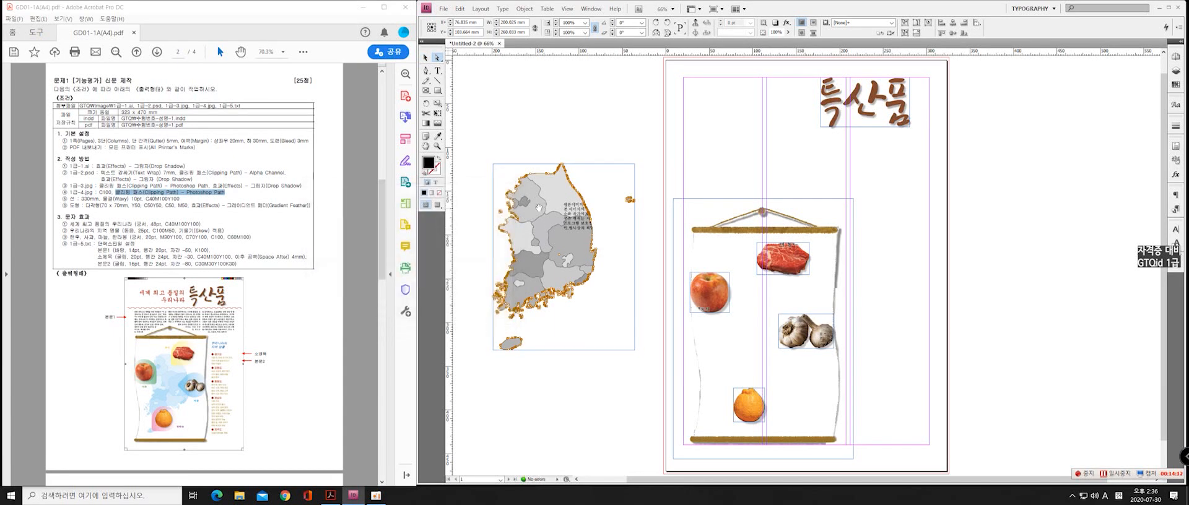
Select the grayscale map image inside its frame and recolour it with C100 M0 Y0 K0
key("v")
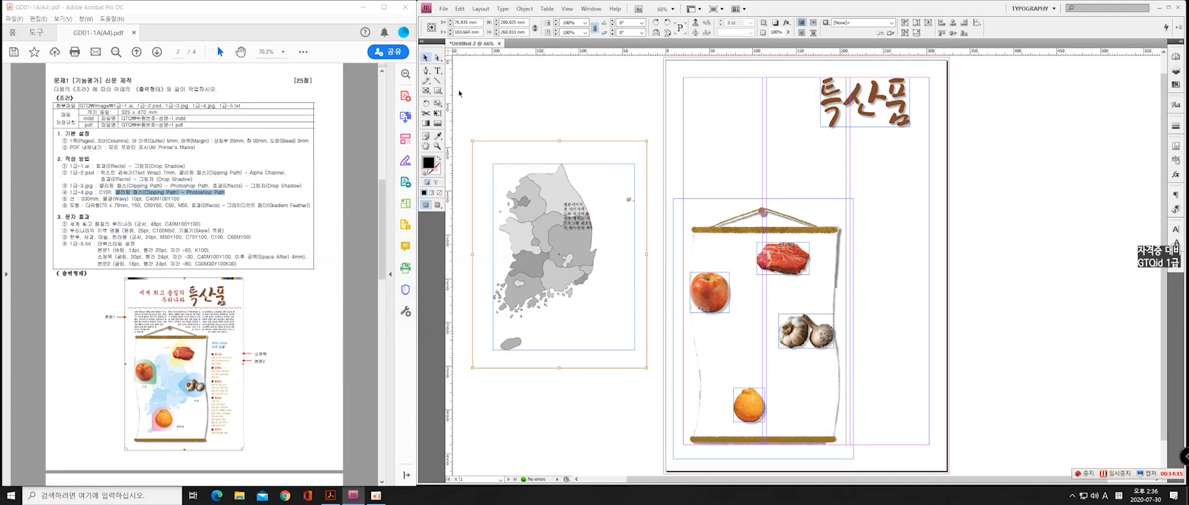
left_click(545, 93)
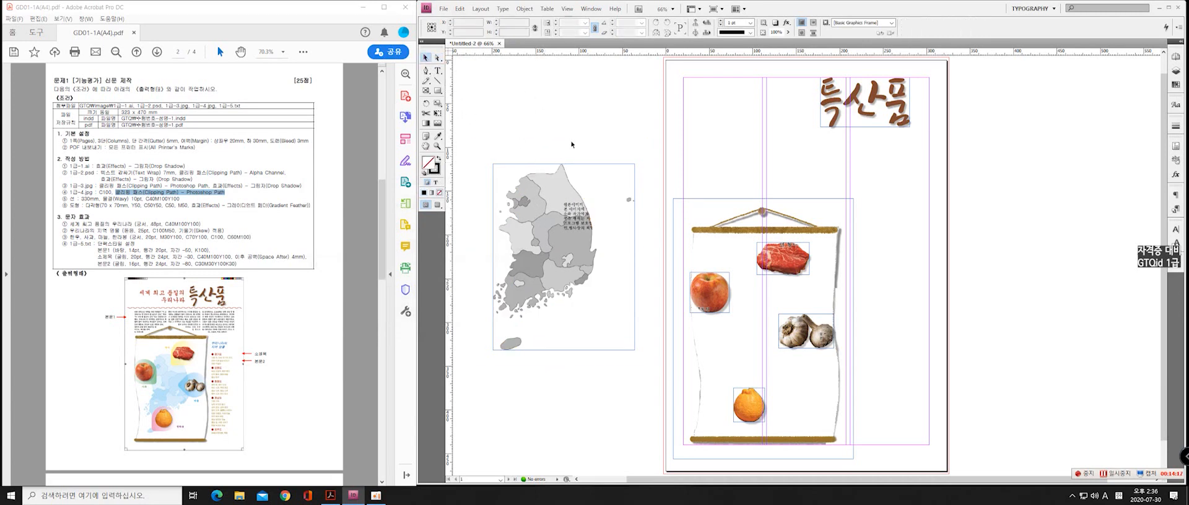
left_click(550, 202)
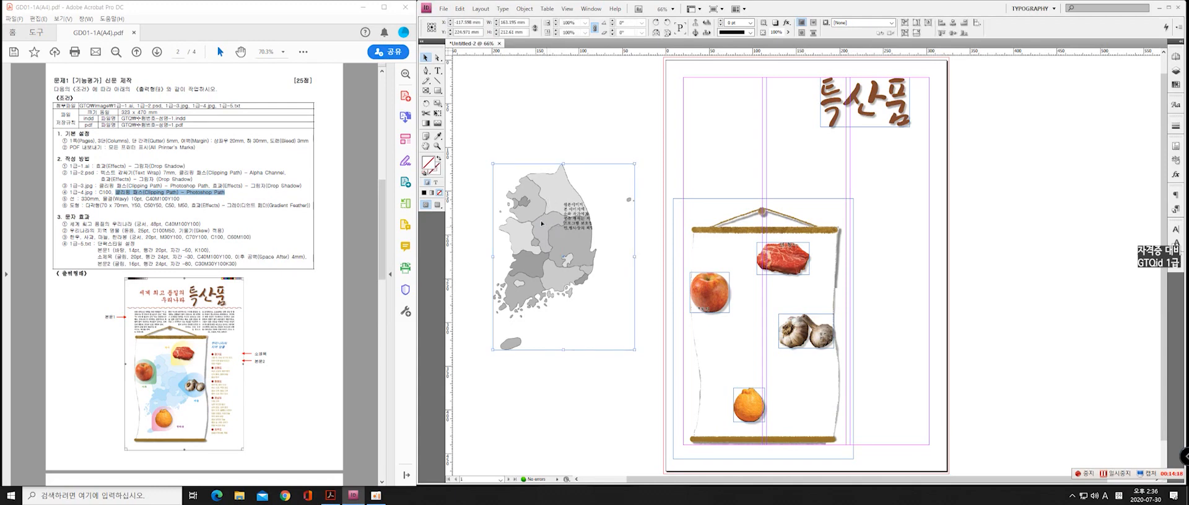
key("a")
left_click(542, 209)
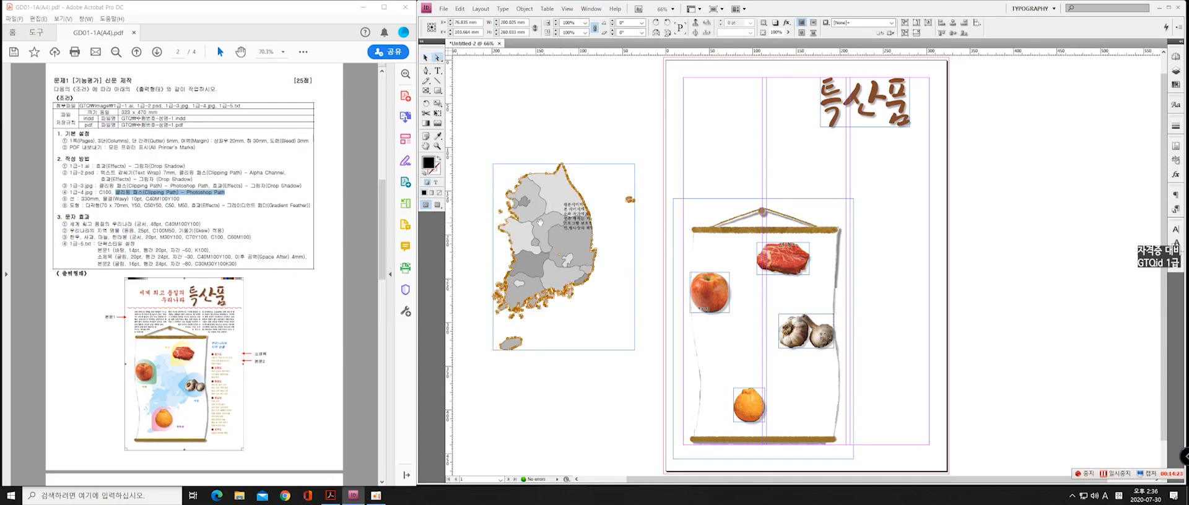
double_click(428, 163)
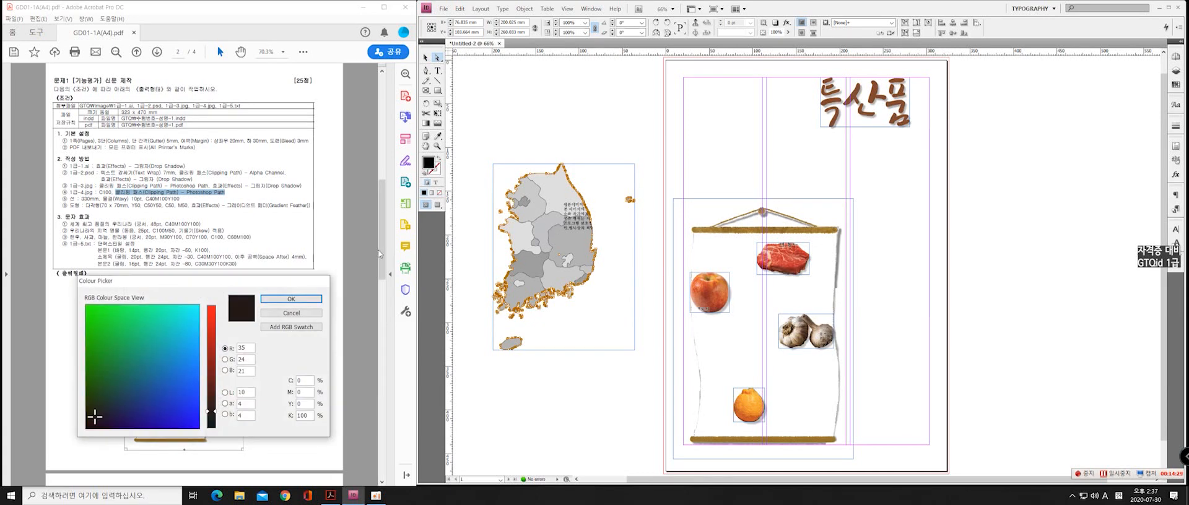
left_click_drag(236, 282, 705, 165)
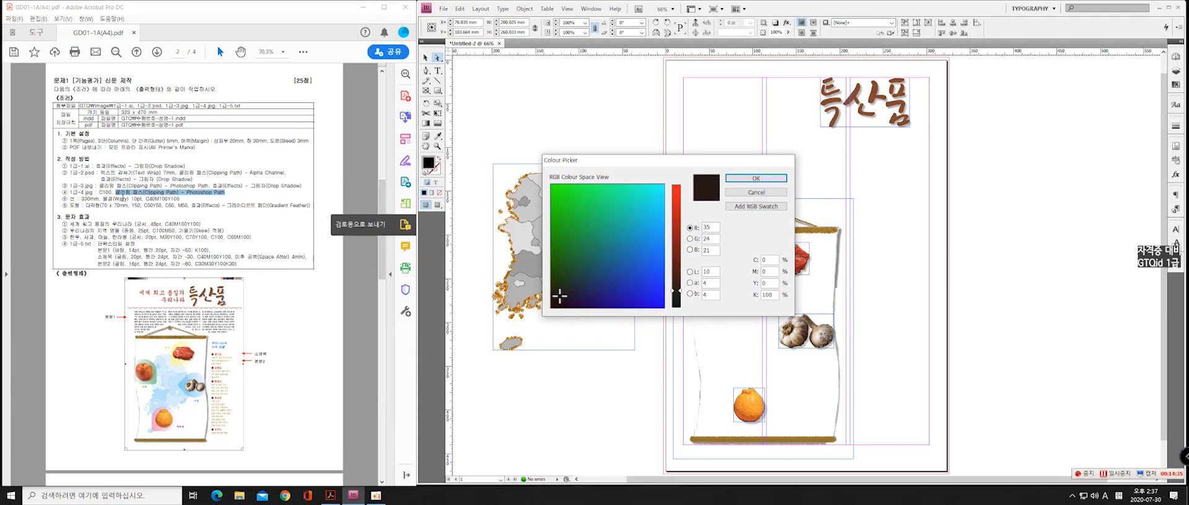
left_click(768, 260)
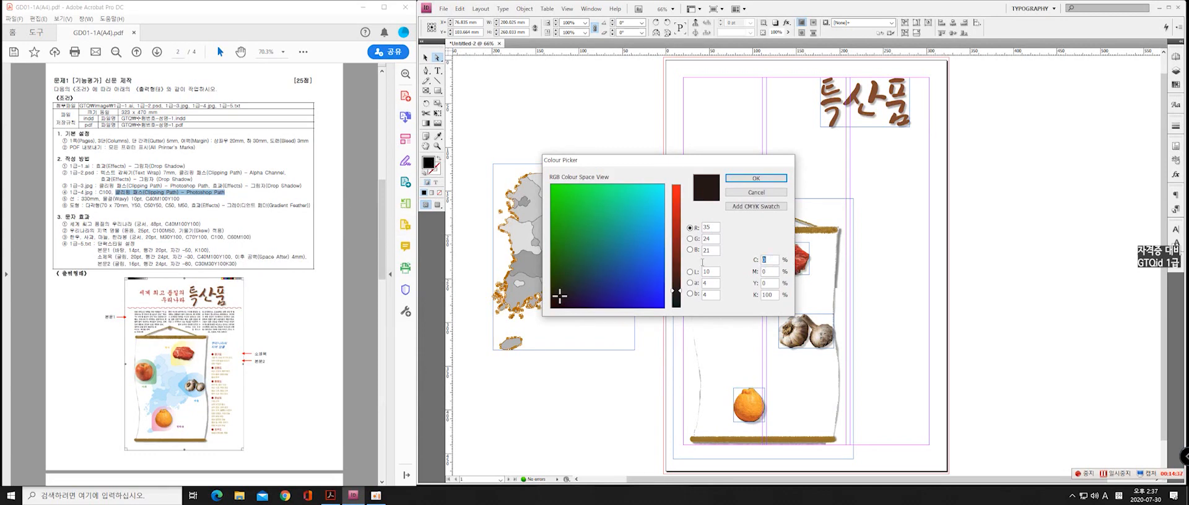
type("100")
key("Tab")
key("Tab")
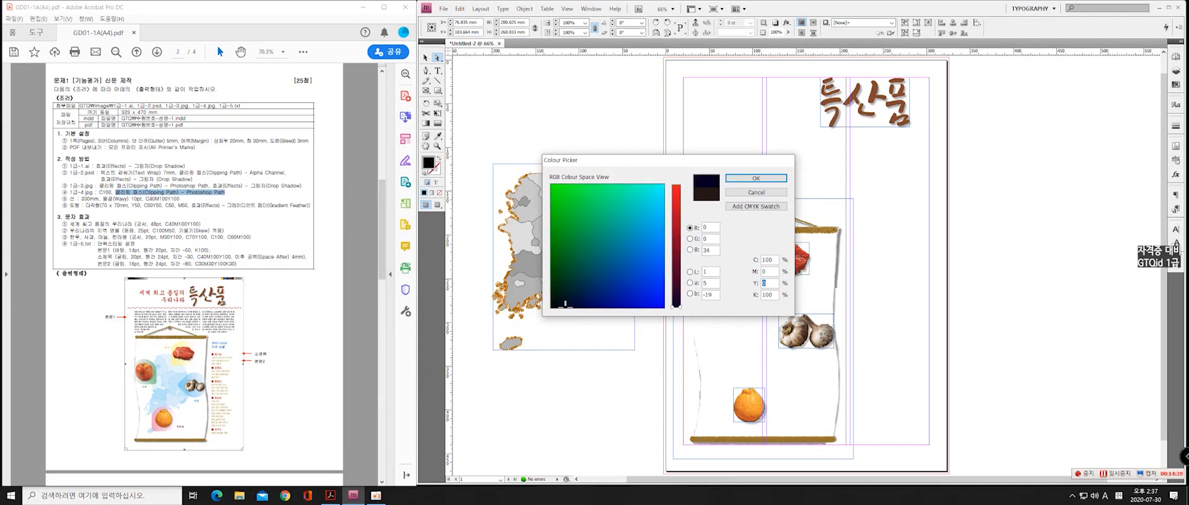
key("Tab")
type("0")
left_click(778, 178)
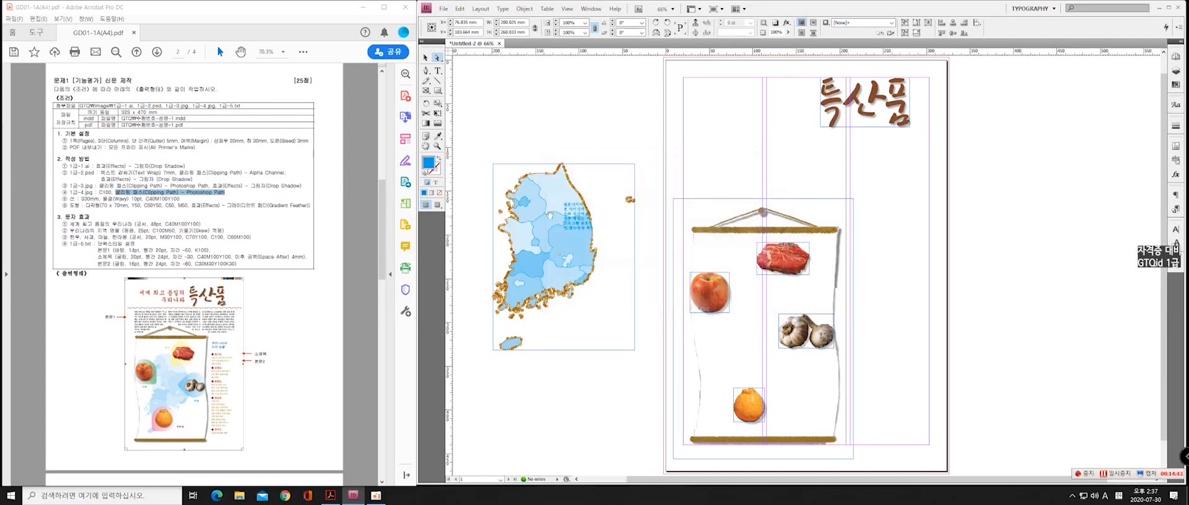
Move the blue map from the pasteboard onto the scroll and fine-tune its horizontal position
left_click(426, 58)
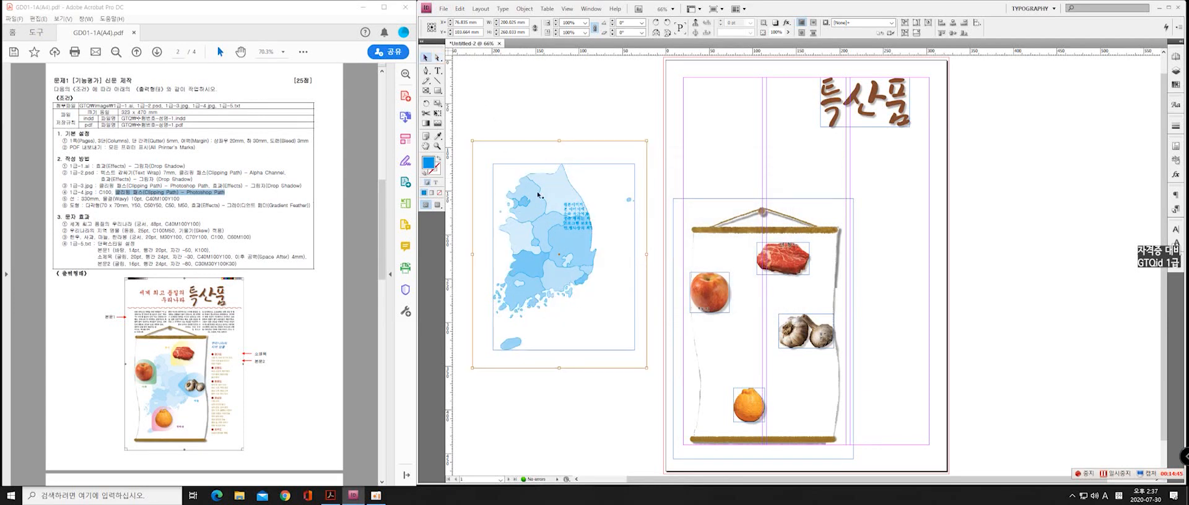
left_click(562, 171)
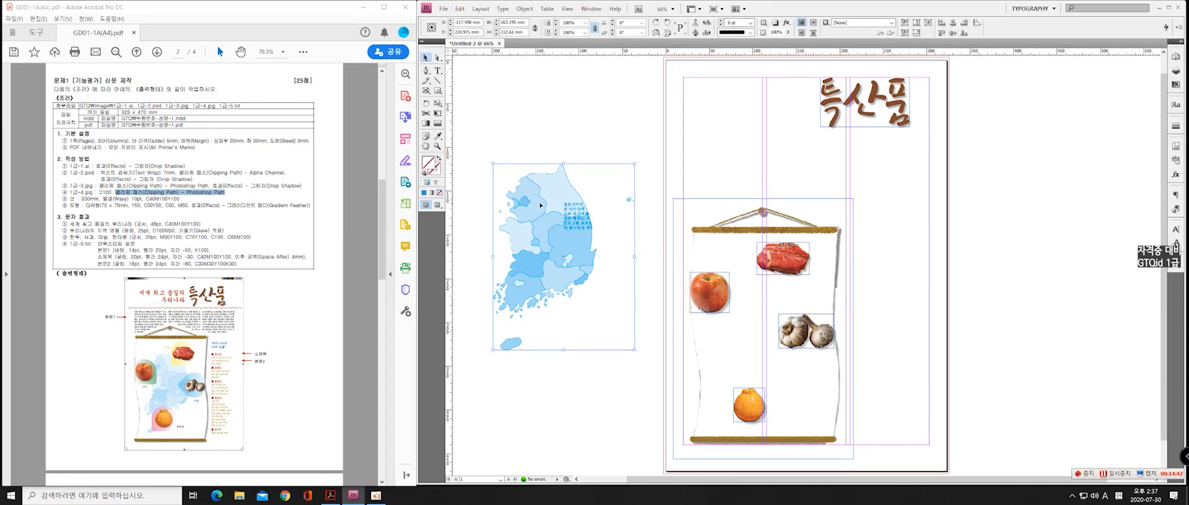
left_click(566, 118)
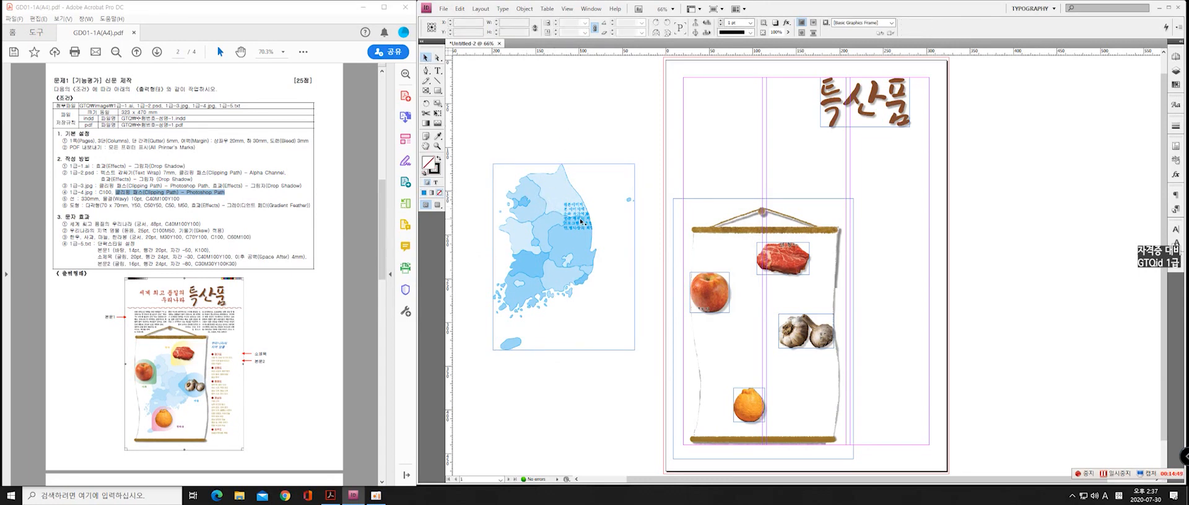
left_click(582, 282)
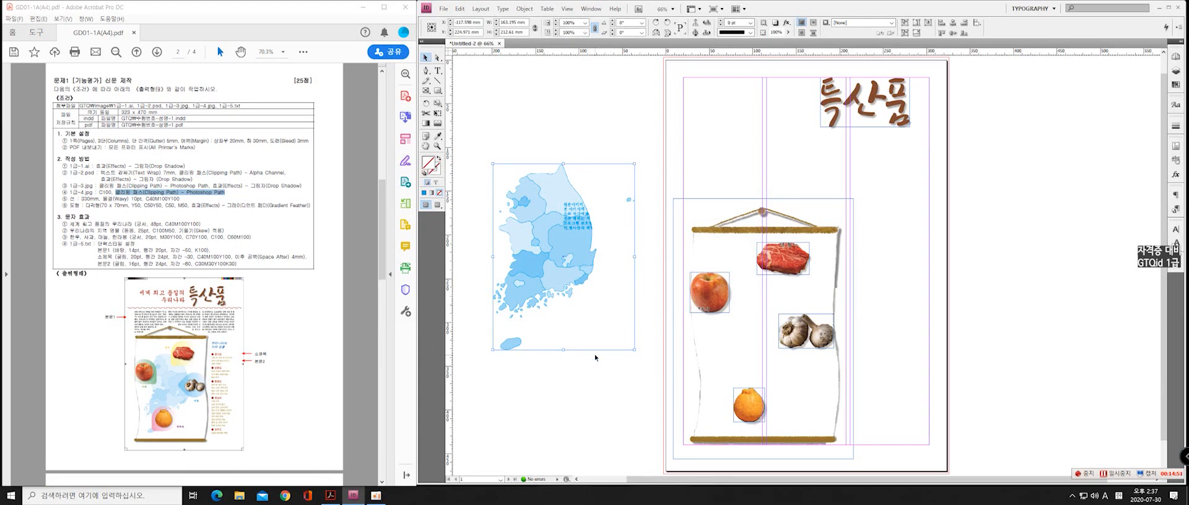
left_click(585, 380)
left_click(562, 271)
left_click_drag(548, 231, 775, 311)
key("Right")
key("Right")
key("Right")
key("Right")
key("Right")
key("Right")
key("Right")
key("Right")
key("Right")
key("Right")
key("Right")
key("Right")
key("Right")
key("Right")
key("Right")
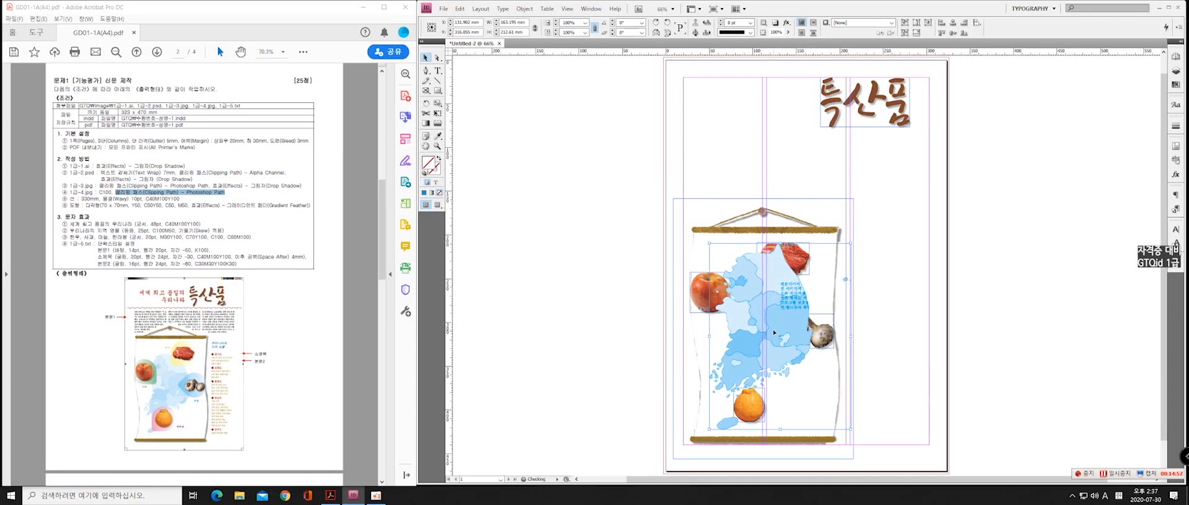
key("Right")
key("Right")
key("Right")
key("Left")
key("Left")
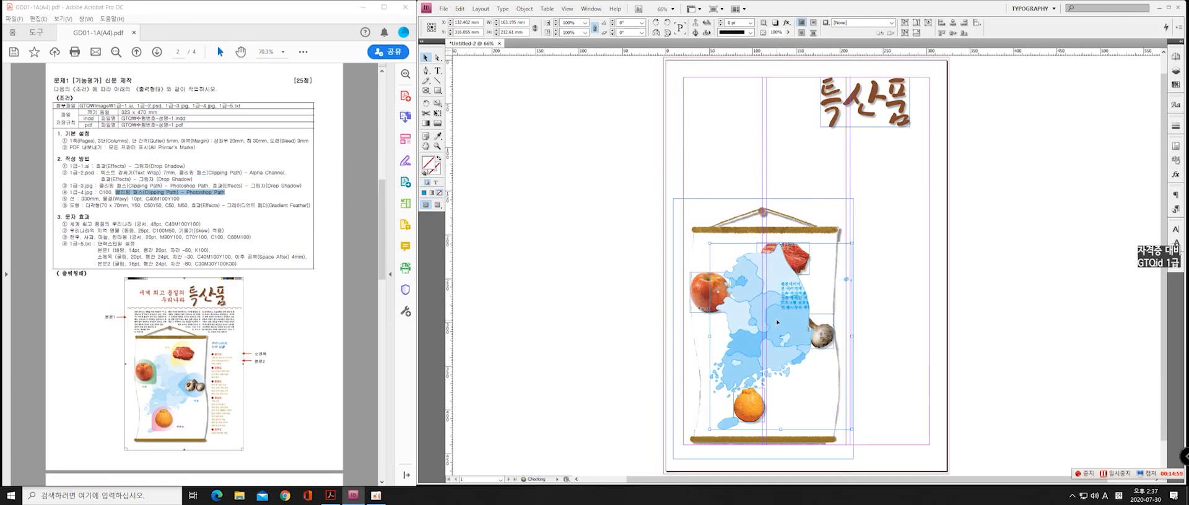
Move the map aside onto the page's right column, then bring the meat, garlic, apple and orange images to the front
left_click(799, 258)
left_click_drag(750, 296, 880, 288)
left_click(769, 272)
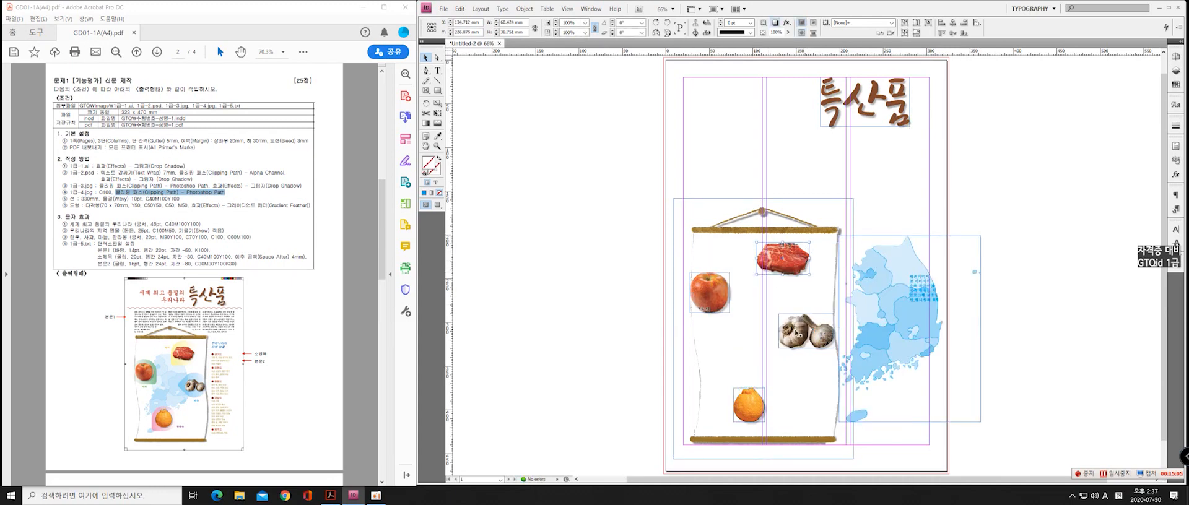
left_click(797, 333, "shift")
left_click(716, 305, "shift")
right_click(751, 407)
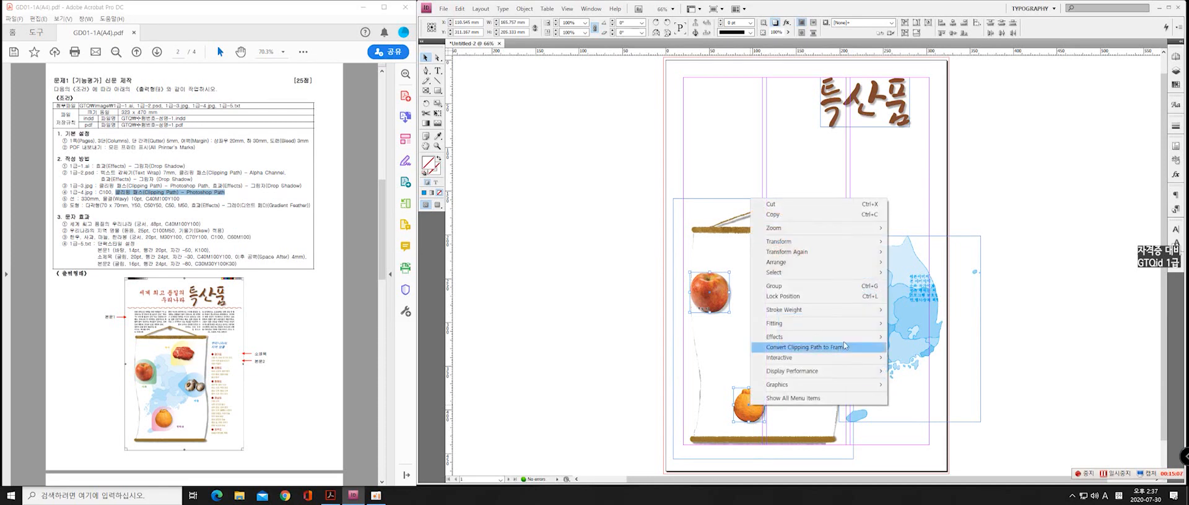
mouse_move(785, 265)
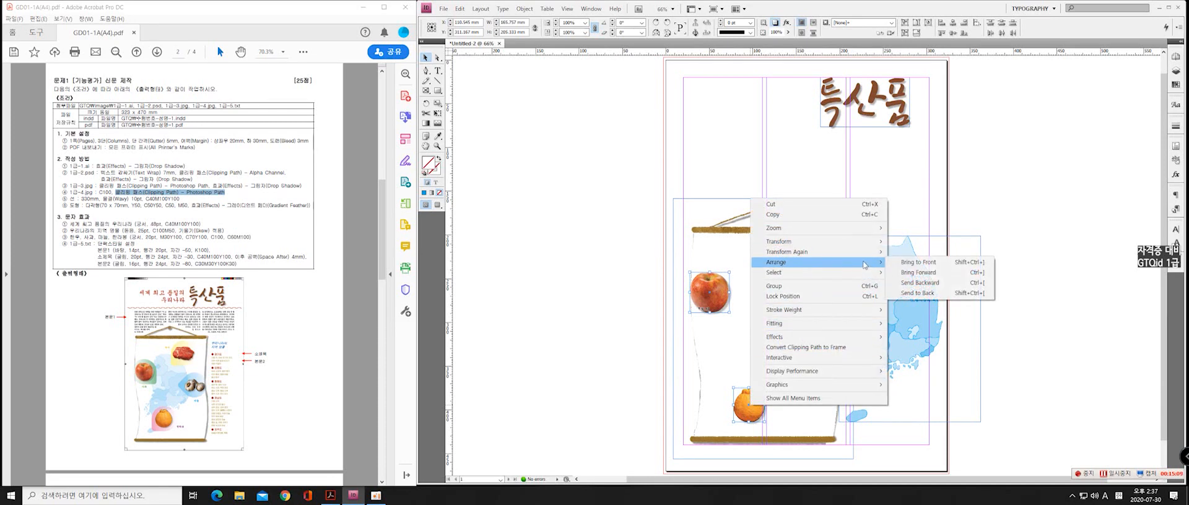
left_click(917, 265)
left_click(1056, 237)
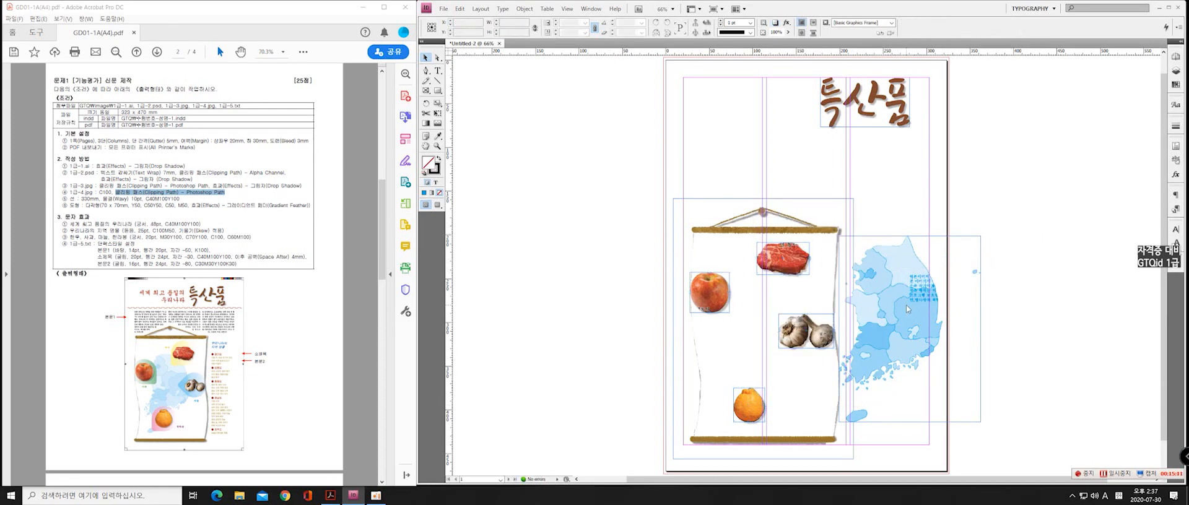
Move the map back onto the scroll behind the food images and nudge it slightly down
left_click_drag(906, 306, 765, 308)
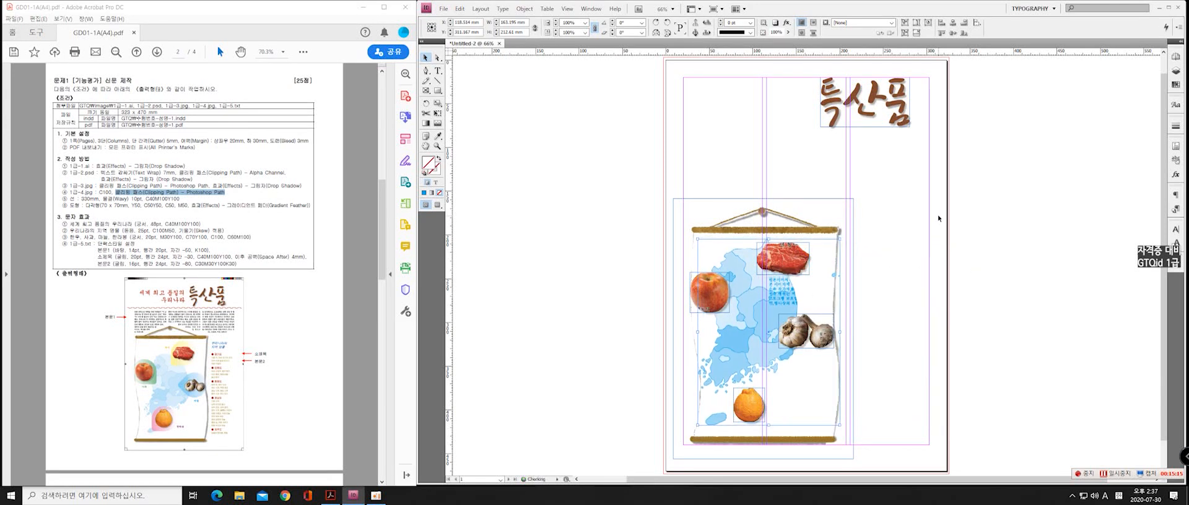
left_click_drag(768, 317, 785, 317)
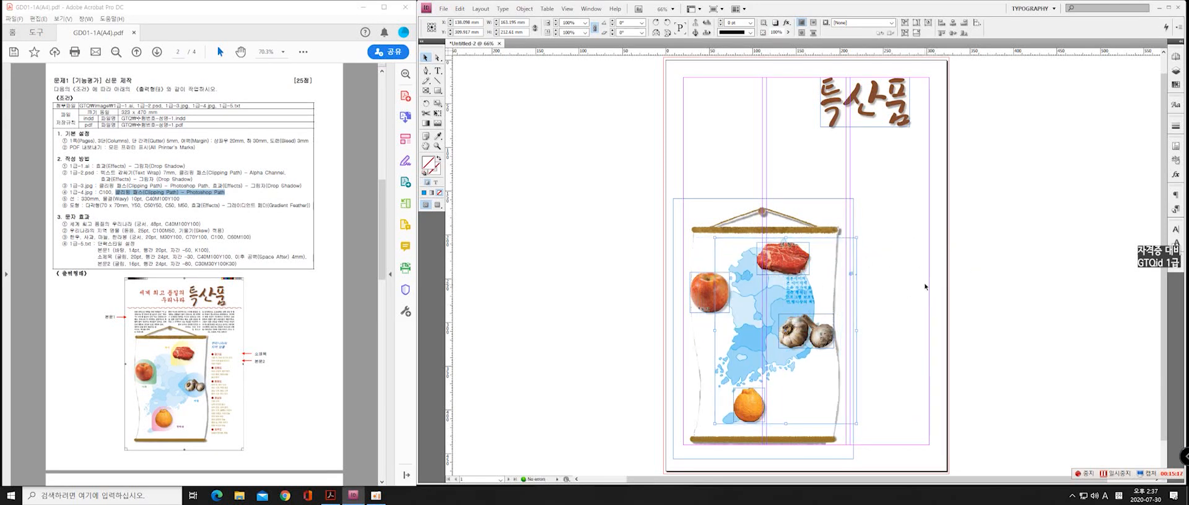
key("Down")
key("Down")
key("Down")
key("Down")
key("Down")
key("Down")
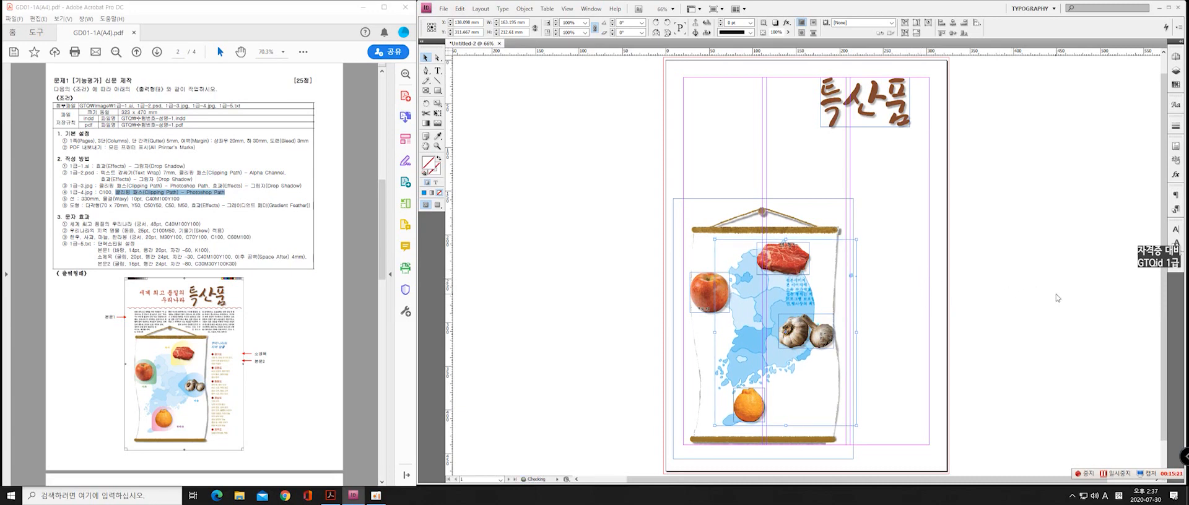
Shrink the meat image's frame to about 50 mm wide and fit its content to the frame
left_click(806, 258)
left_click_drag(759, 279, 771, 275)
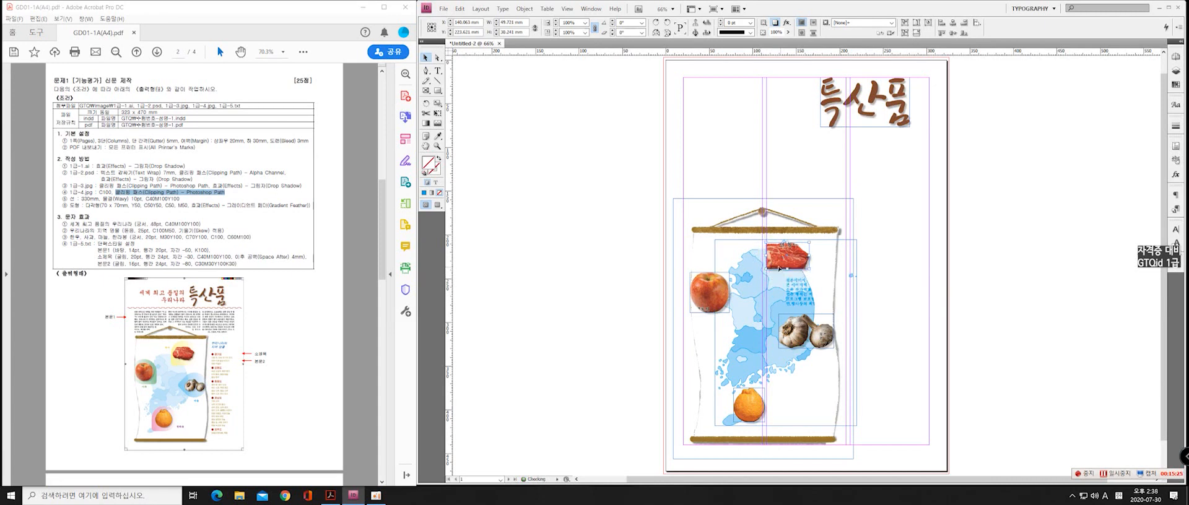
right_click(783, 265)
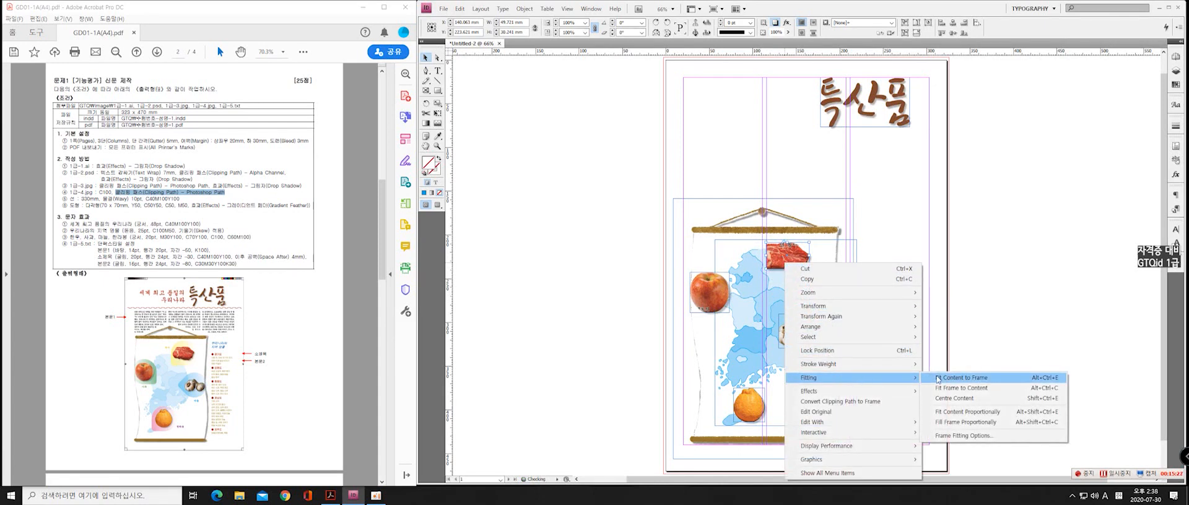
left_click(937, 378)
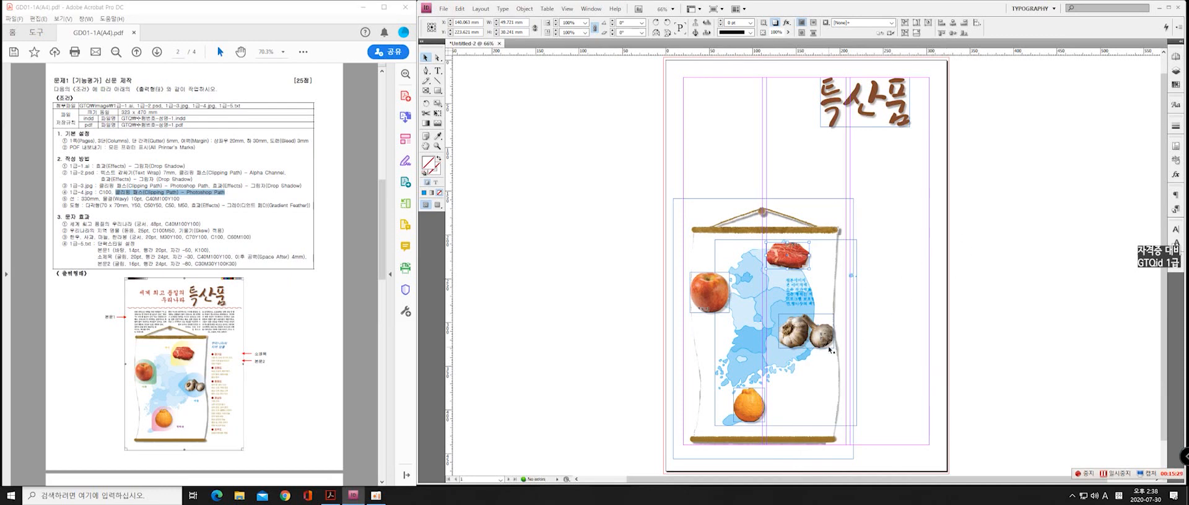
Shift the map slightly left and down within the scroll
left_click(805, 339)
left_click(743, 343)
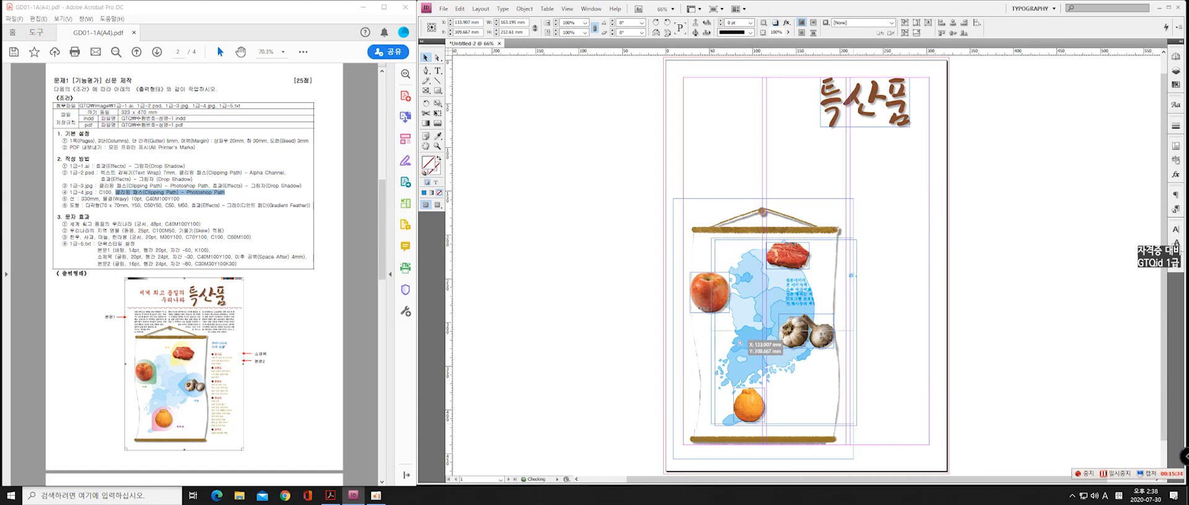
key("Down")
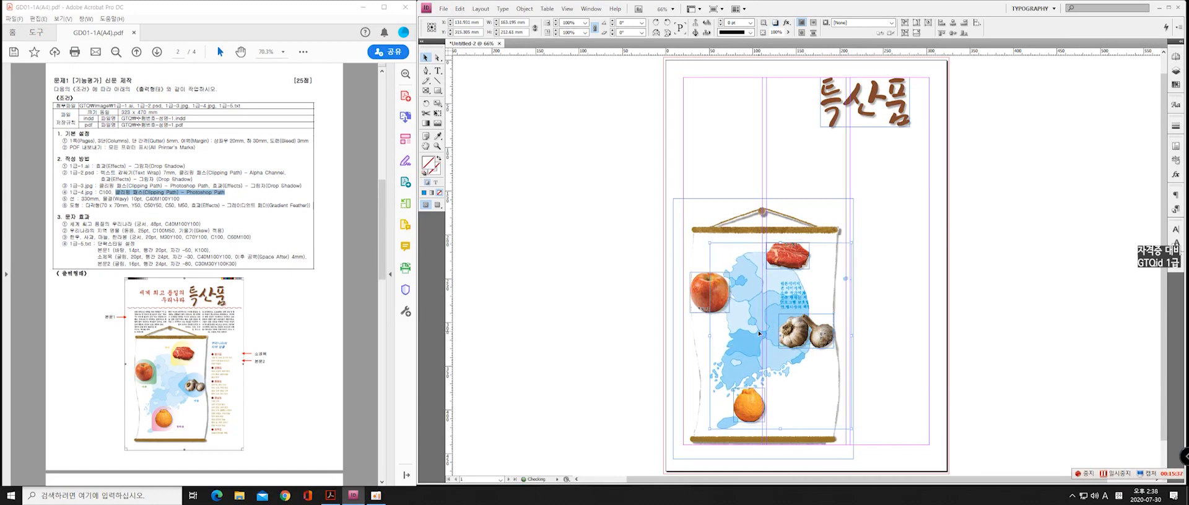
Shrink the garlic image's frame to about 54 mm wide and fit its content to the frame
left_click(800, 339)
left_click_drag(781, 318, 803, 331)
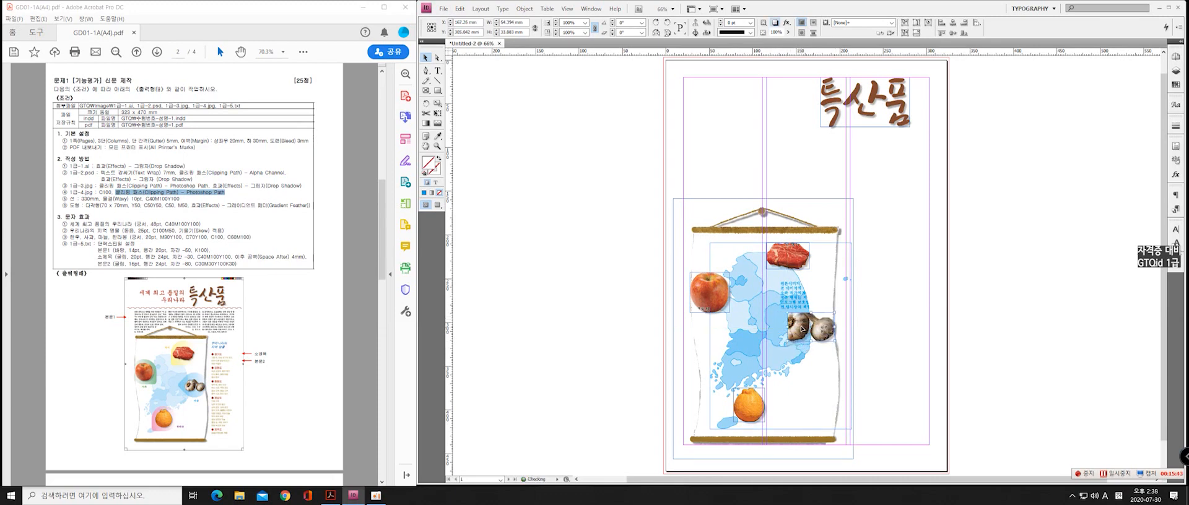
right_click(802, 329)
mouse_move(879, 223)
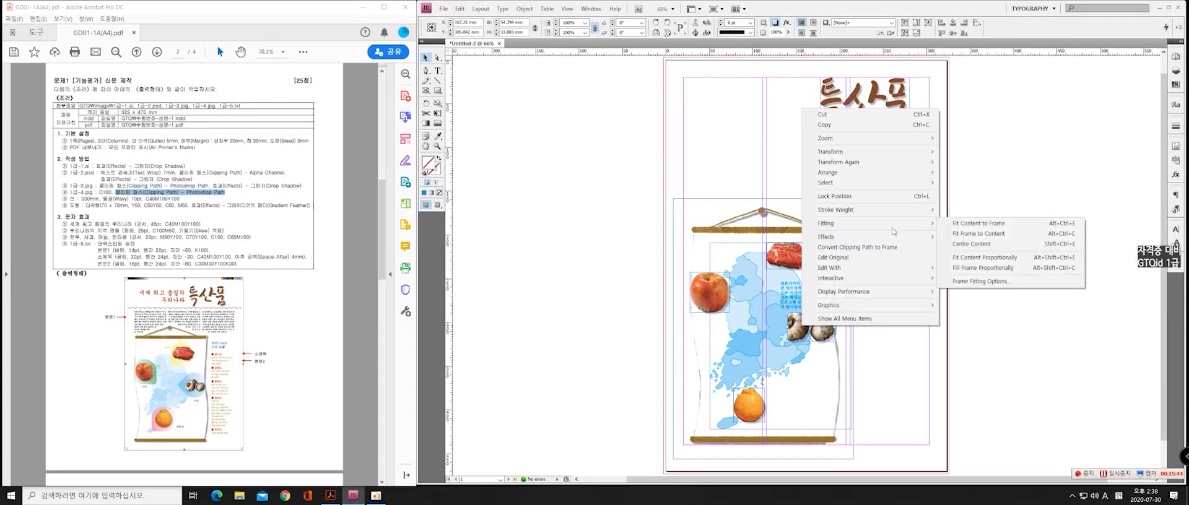
left_click(970, 228)
Shrink the apple image's frame to about 38 mm wide and fit its content to the frame
left_click(718, 304)
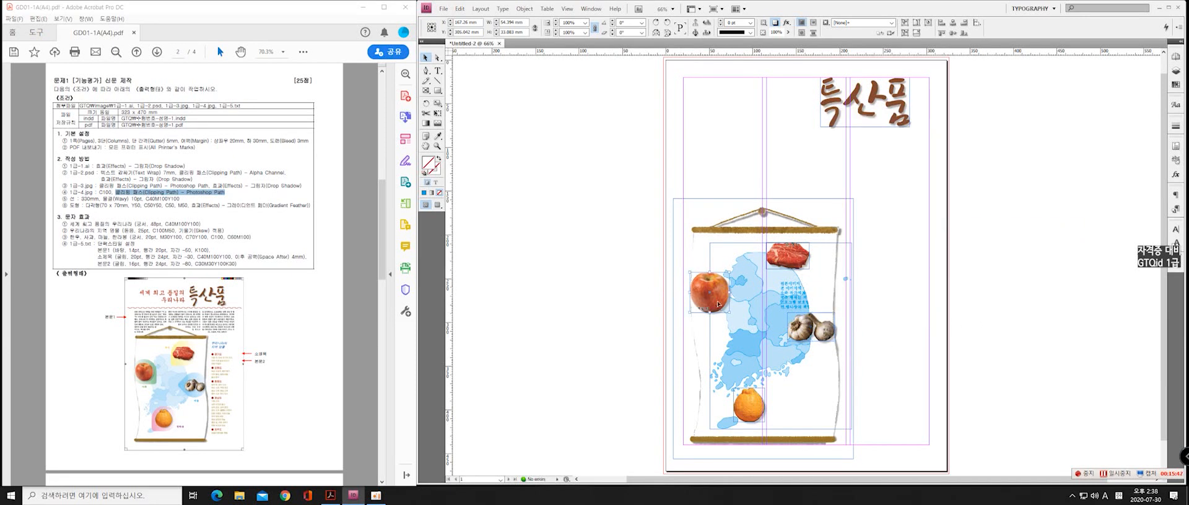
left_click_drag(730, 314, 723, 307)
right_click(723, 307)
left_click(879, 203)
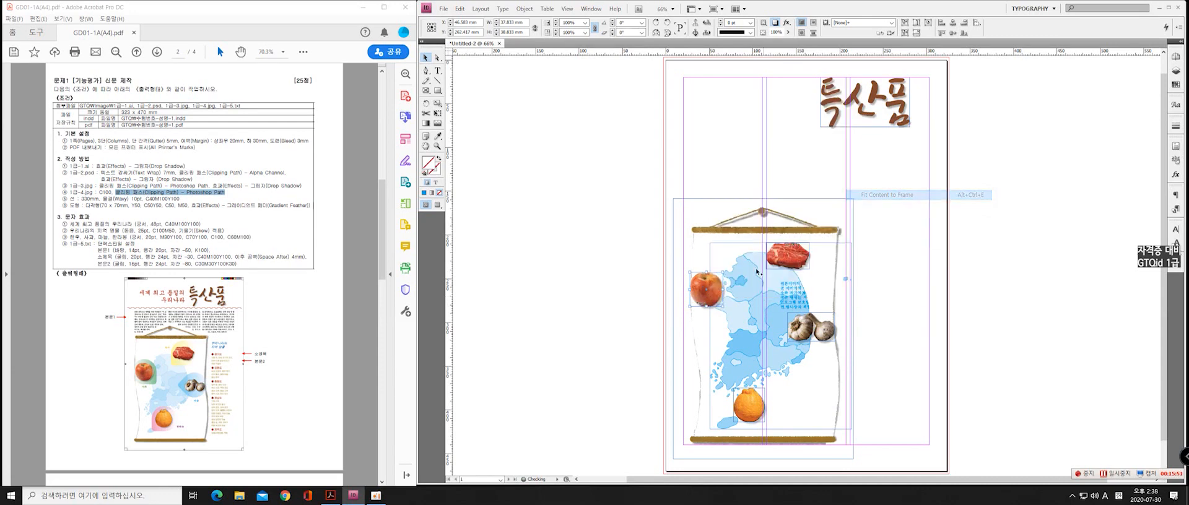
Shift the apple slightly down and the orange slightly up to match the sample layout
left_click_drag(715, 298, 715, 301)
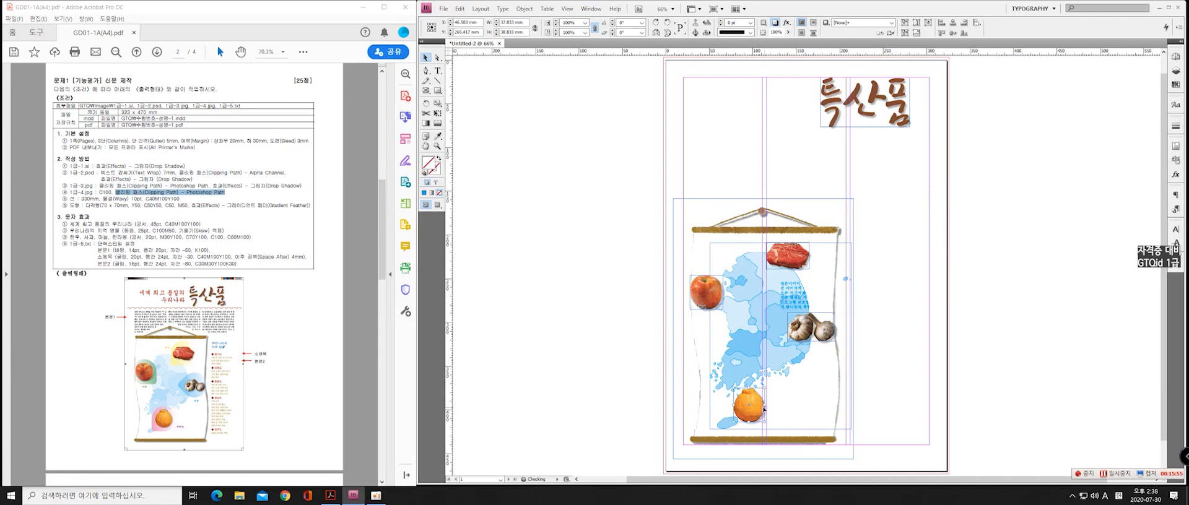
left_click_drag(763, 408, 761, 404)
left_click(653, 362)
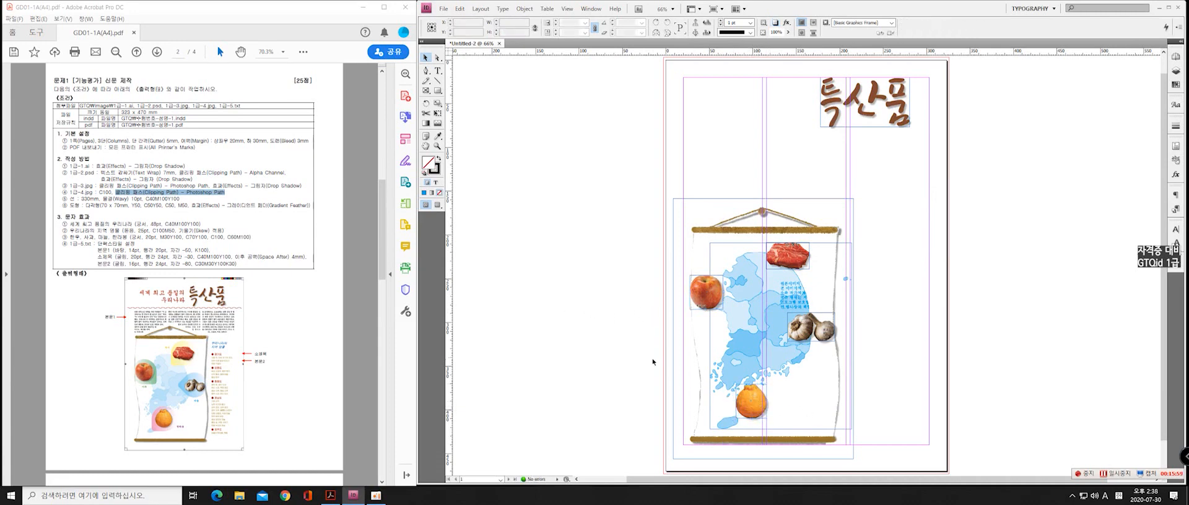
Draw a straight horizontal line about 315 mm long across the page under the title lettering and shift it slightly down
left_click(89, 201)
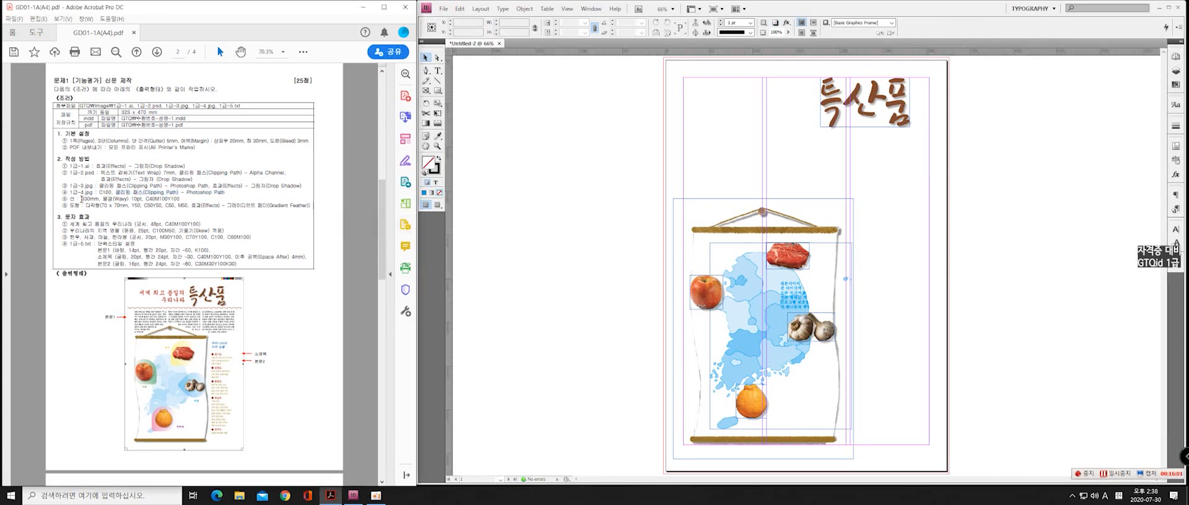
left_click_drag(82, 198, 180, 199)
left_click(426, 70)
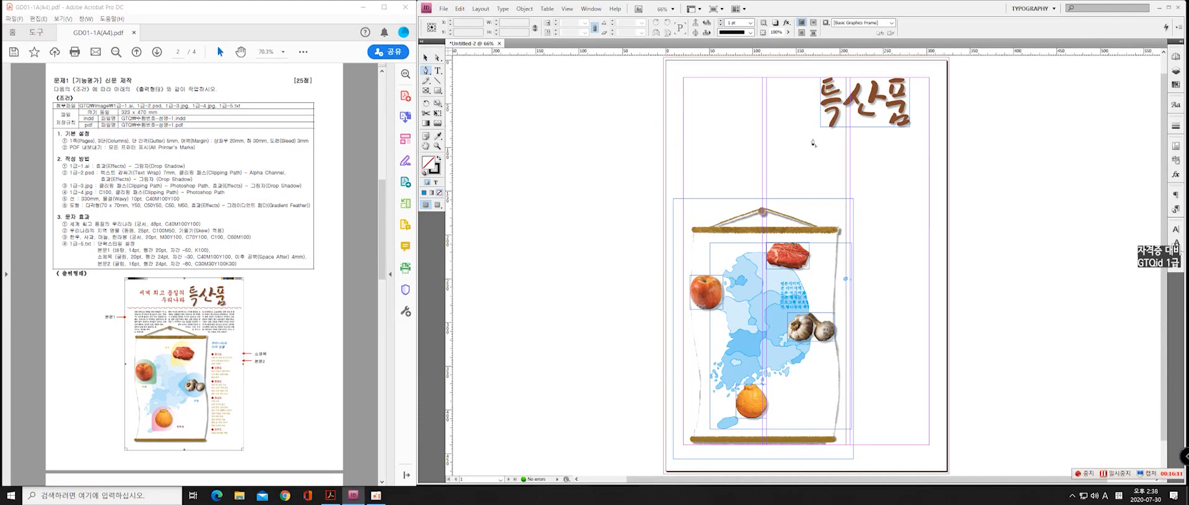
left_click(667, 127)
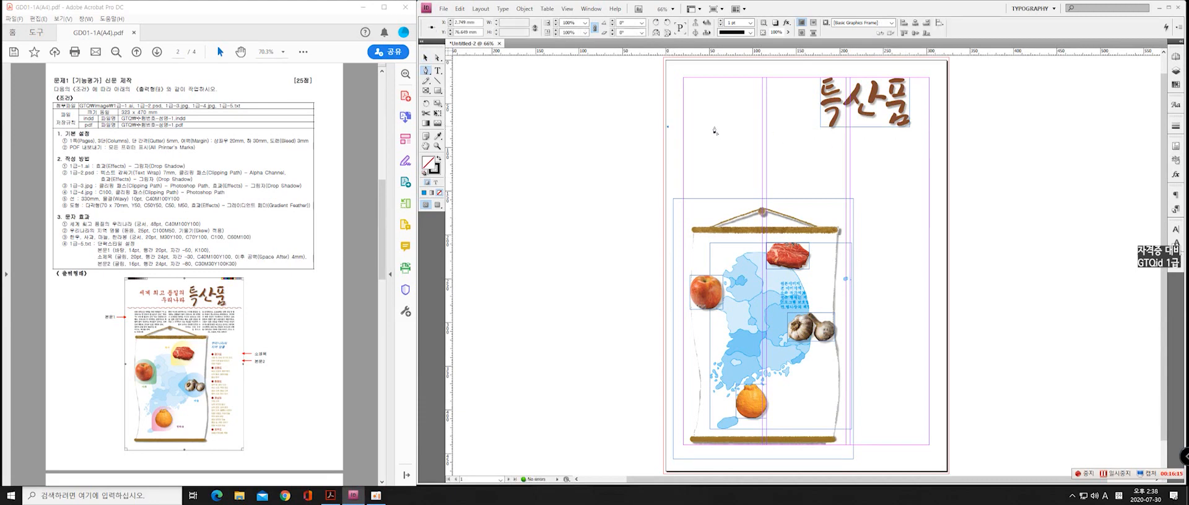
left_click(941, 127, "shift")
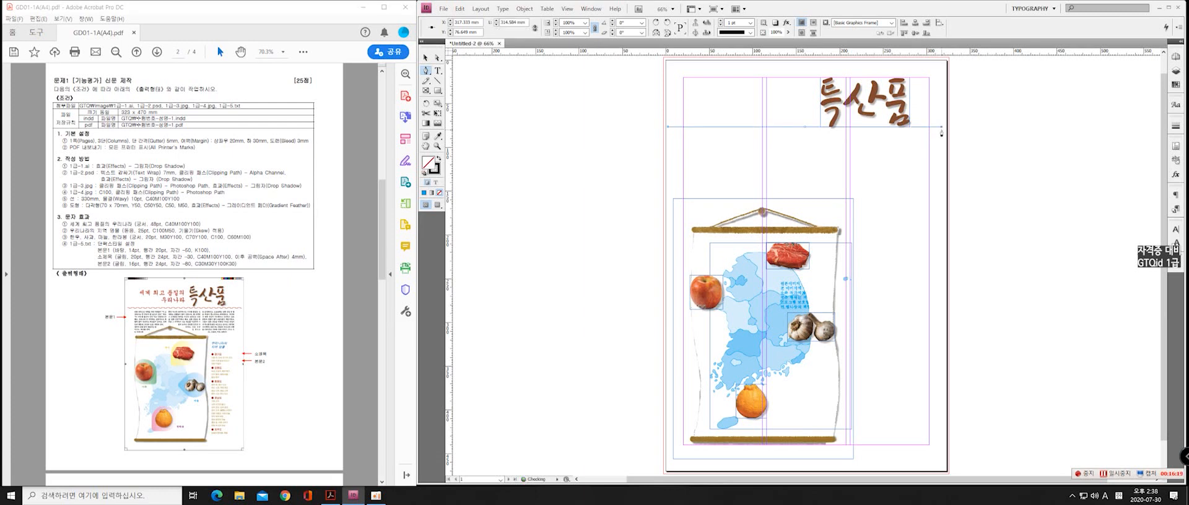
key("v")
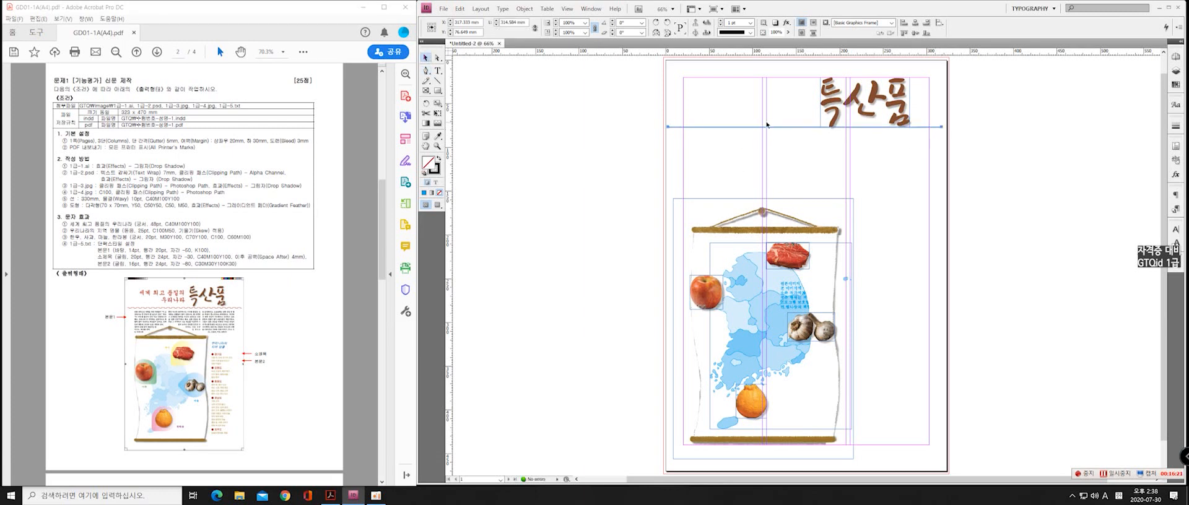
left_click_drag(764, 127, 763, 130)
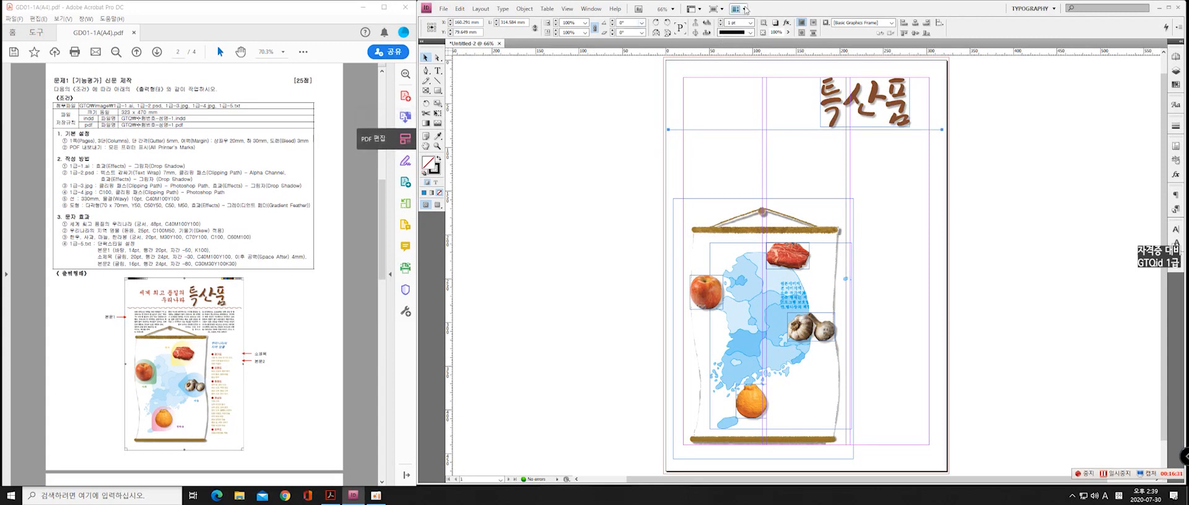
Set the stroke weight of the horizontal line under the title to 10 pt
key("F1")
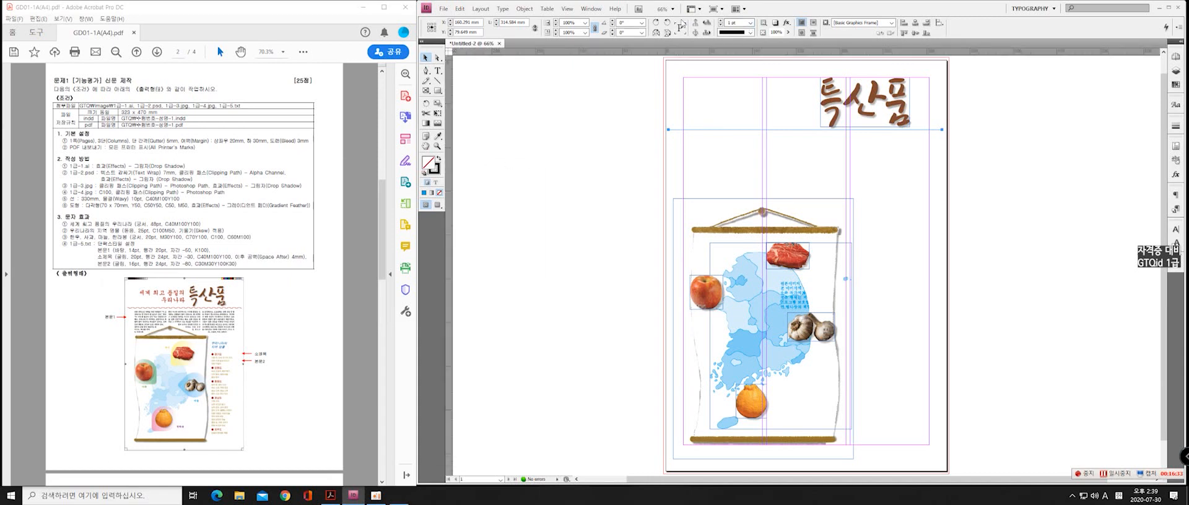
left_click(538, 159)
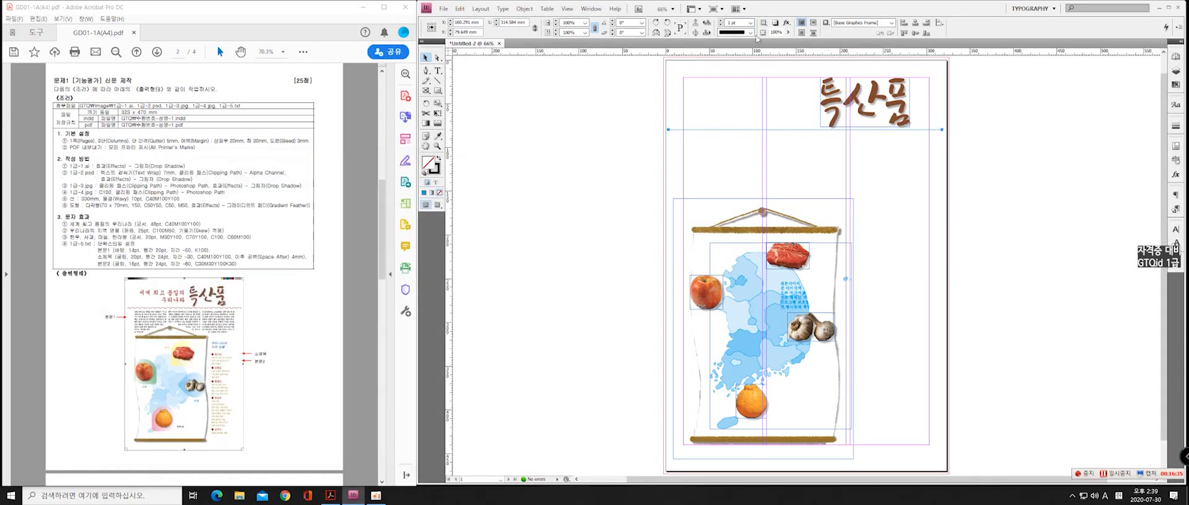
type("10")
key("Return")
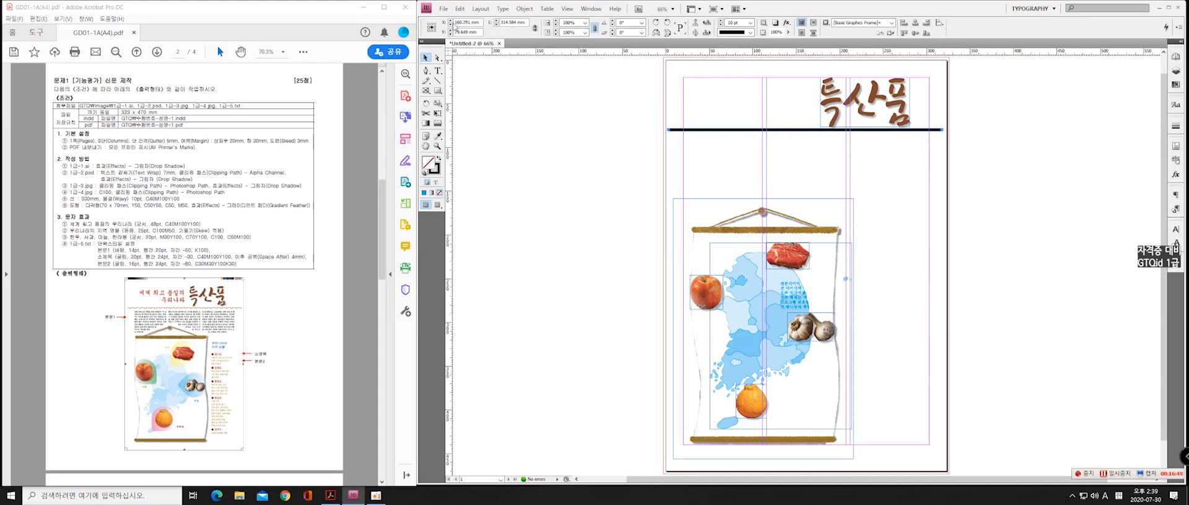
Set the length of the line under the title to 330 mm and change its stroke type to Wavy
left_click(512, 23)
type("330")
key("Return")
left_click(735, 33)
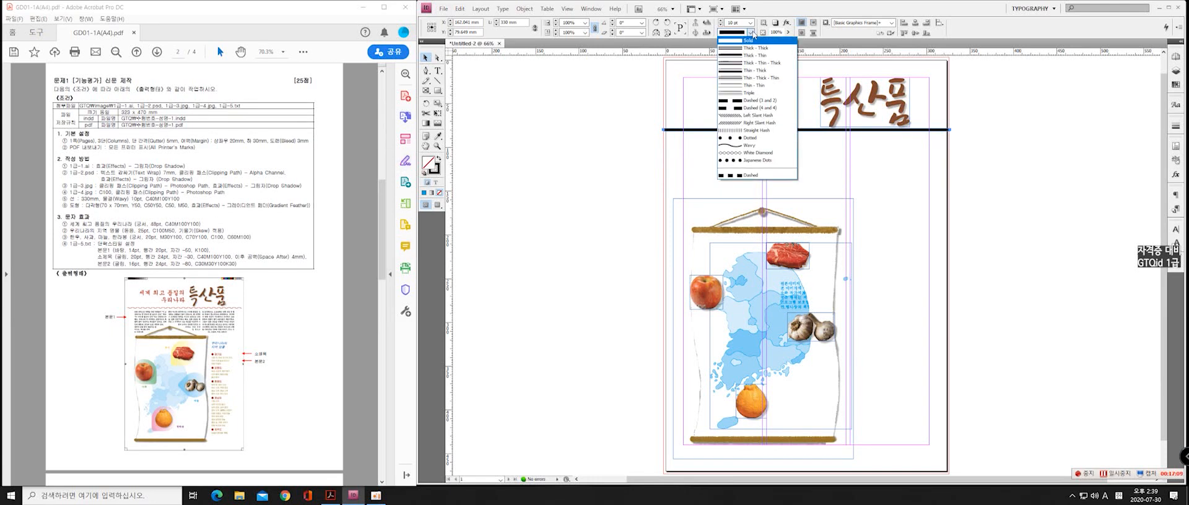
left_click(735, 34)
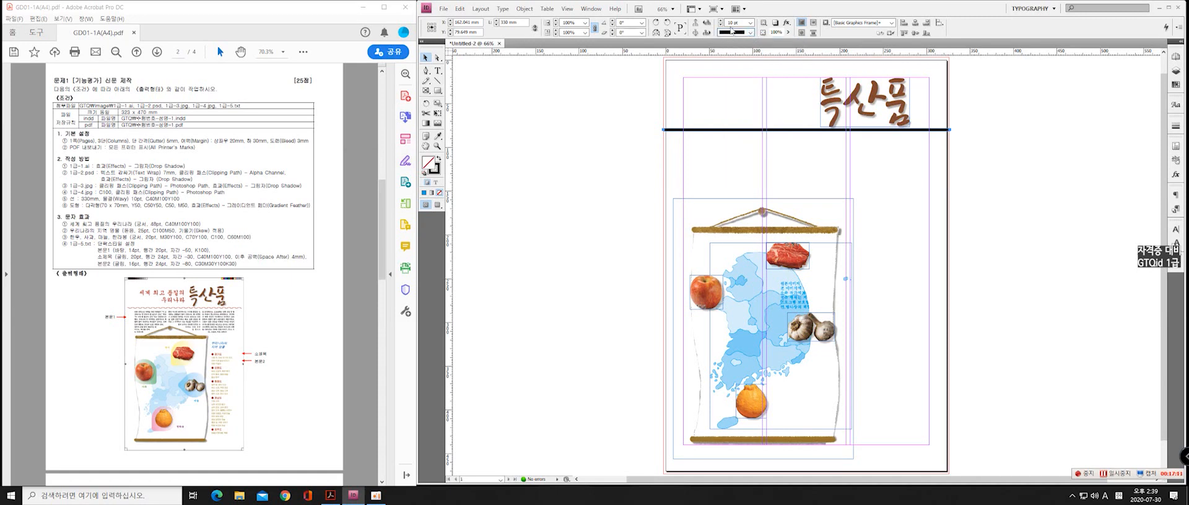
left_click(750, 34)
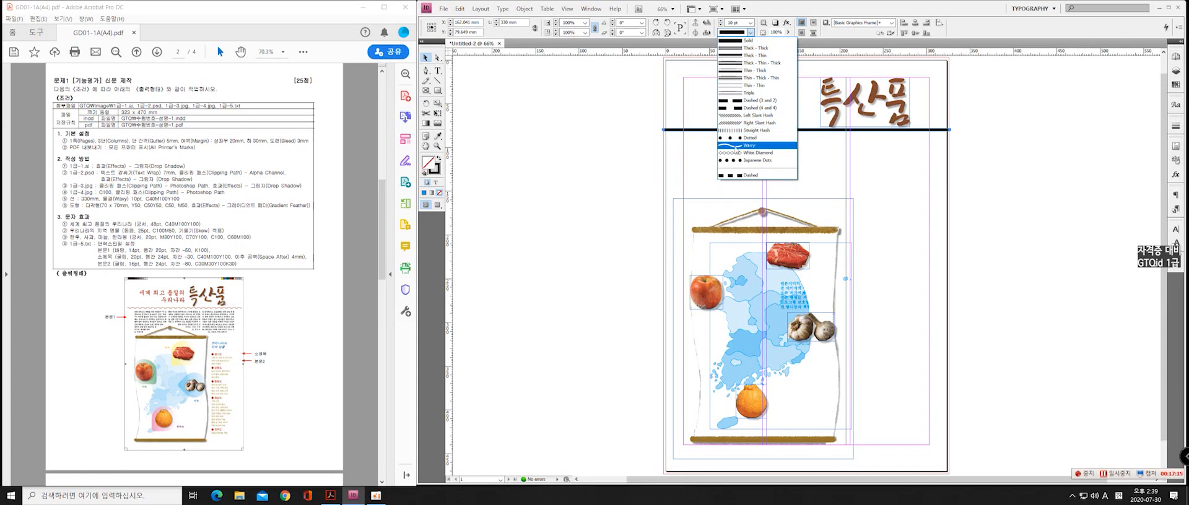
left_click(734, 147)
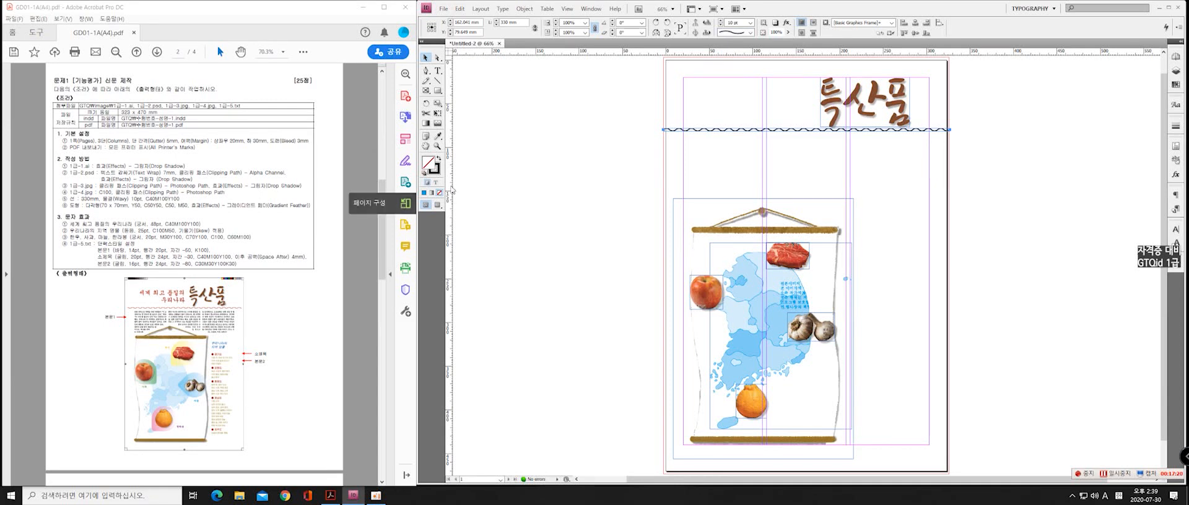
Colour the wavy line's stroke C40 M100 Y100 K0 and deselect it
left_click(435, 171)
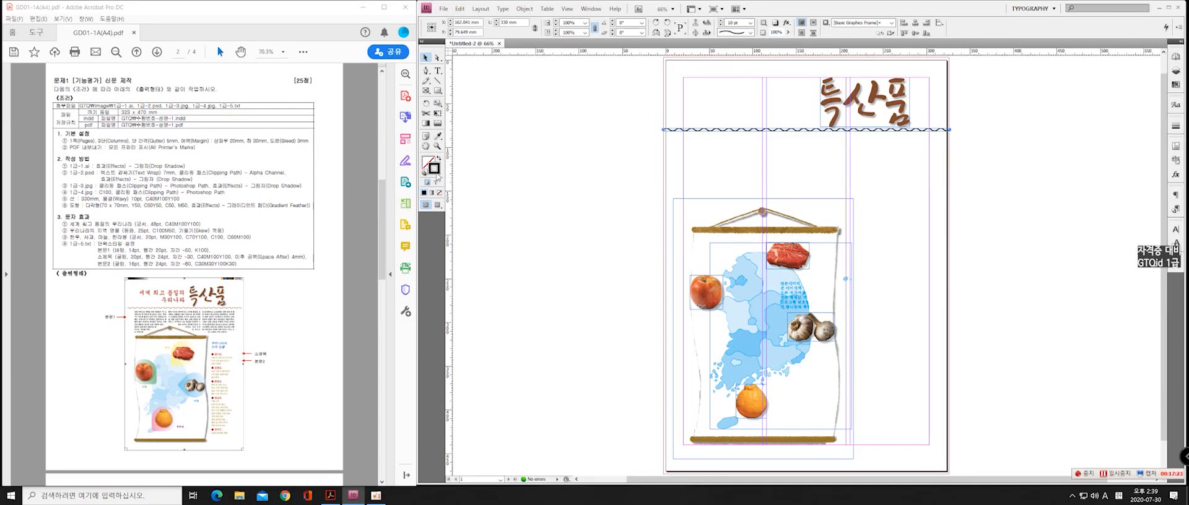
double_click(435, 171)
left_click_drag(592, 156, 476, 161)
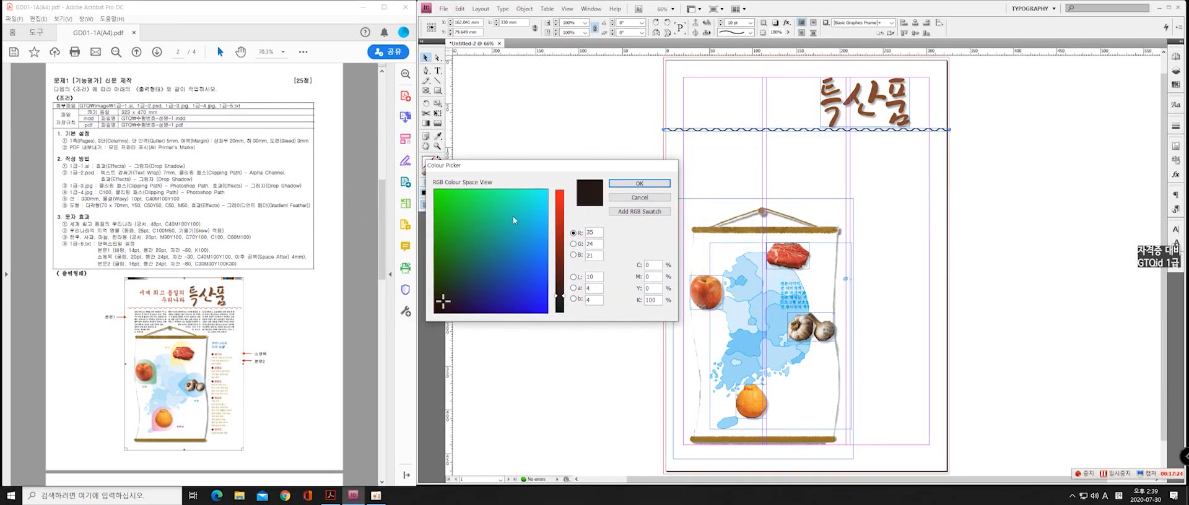
left_click(655, 267)
type("40")
key("Tab")
type("100")
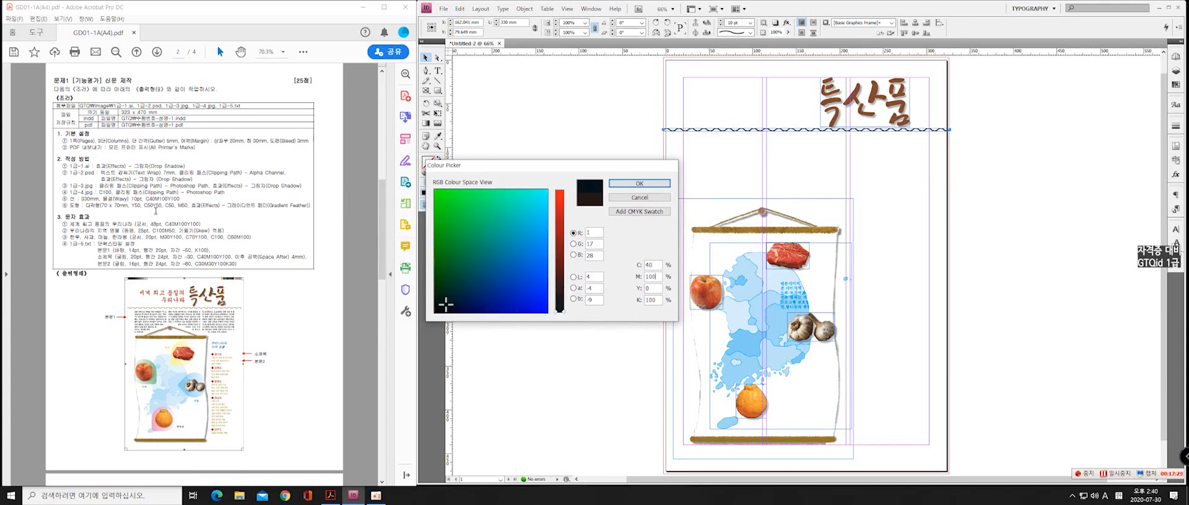
key("Tab")
type("100")
key("Tab")
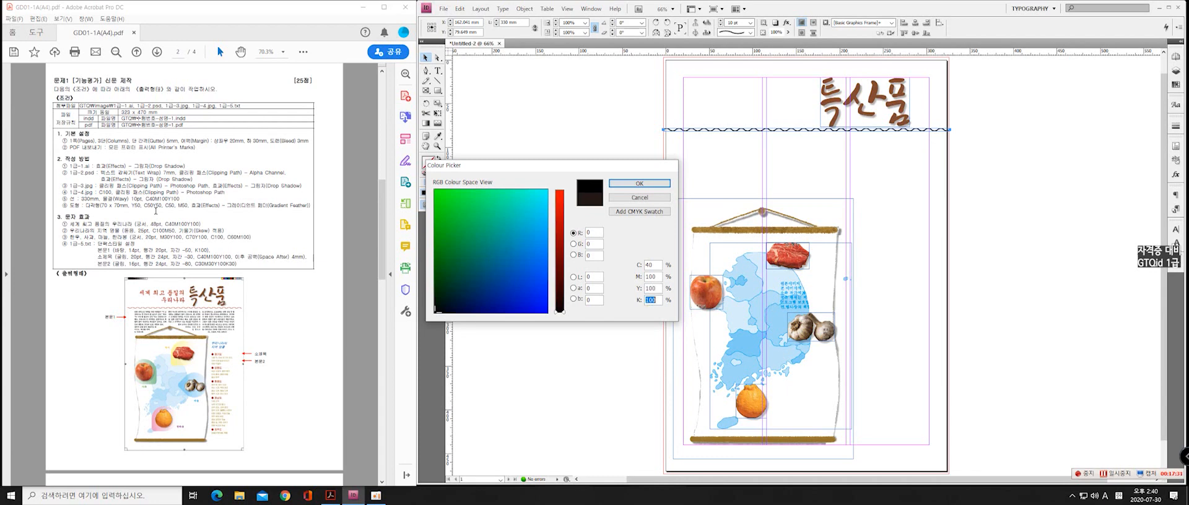
type("0")
key("Return")
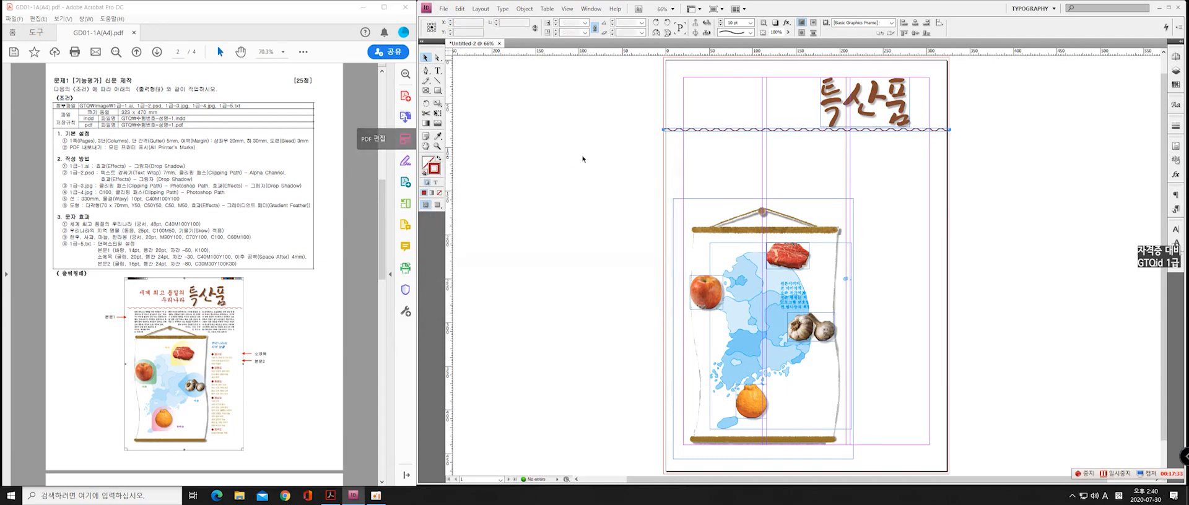
left_click(794, 154)
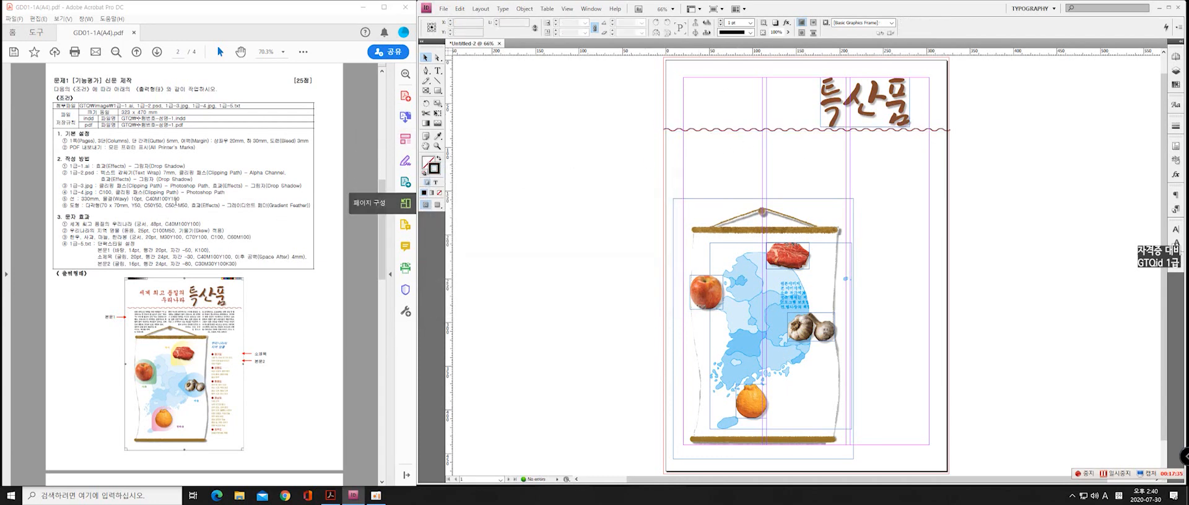
left_click(731, 130)
left_click(624, 230)
key("d")
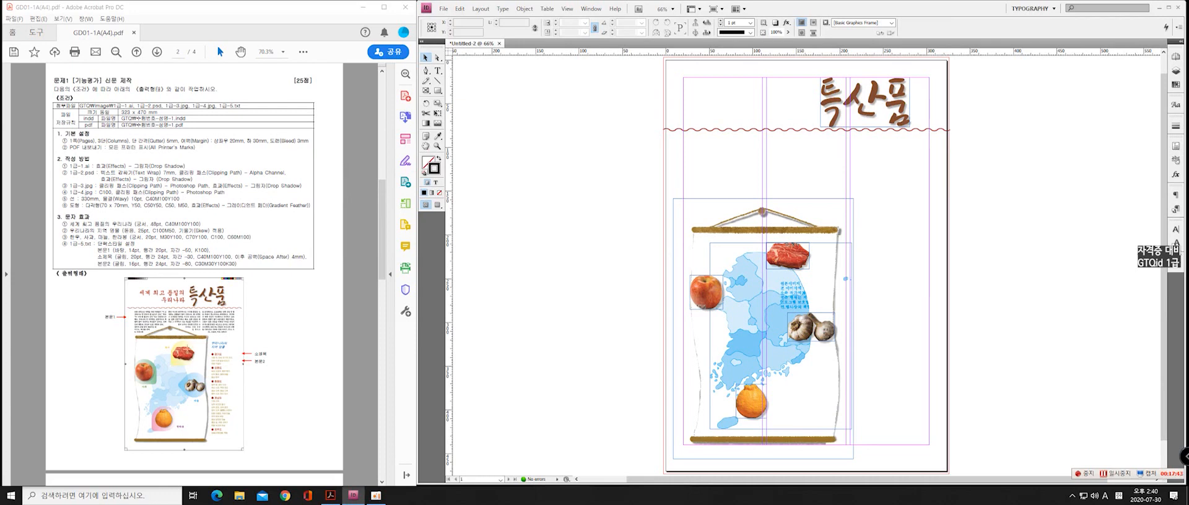
Draw a circle about 47 mm in diameter on the pasteboard beside the page, following the sample's teardrop shapes
scroll(188, 389, "up", 2)
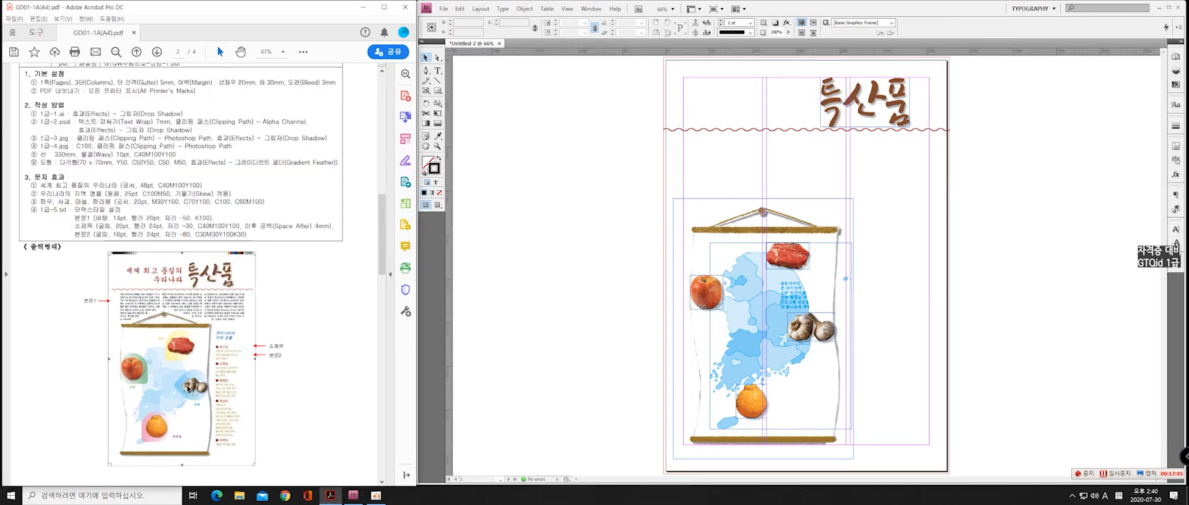
scroll(188, 389, "up", 3)
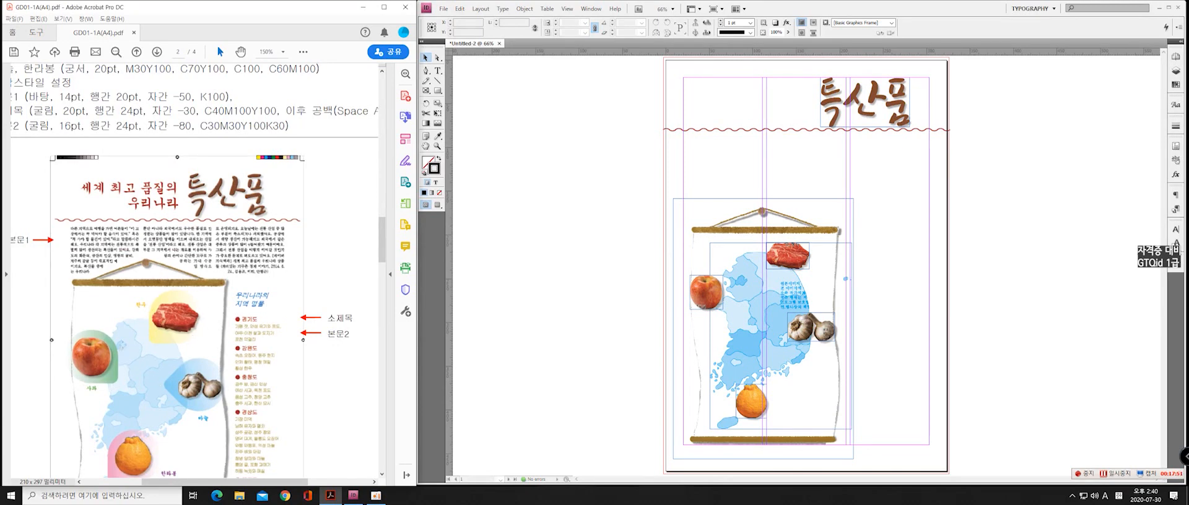
scroll(136, 299, "down", 2)
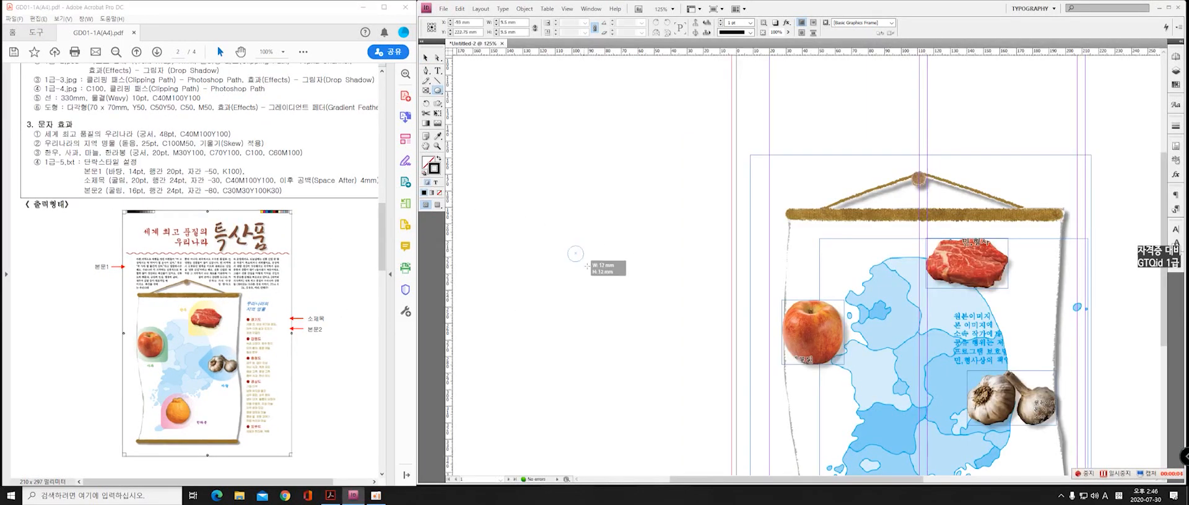
left_click_drag(576, 254, 614, 292)
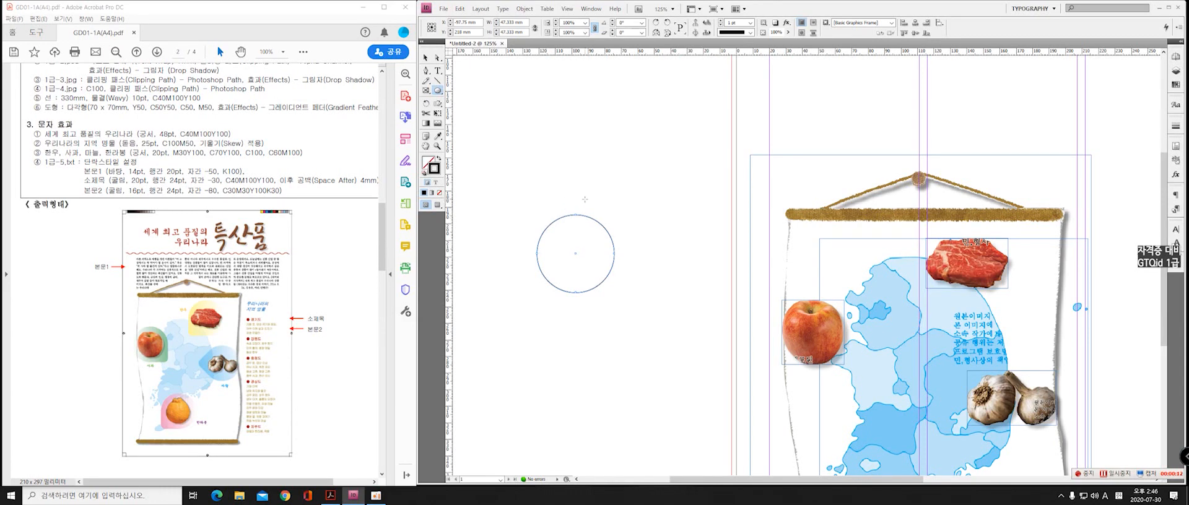
Draw a closed, rounded peak with the Pen tool over the circle's upper part, joining its sides smoothly to the circle
left_click(426, 71)
scroll(557, 224, "up", 4)
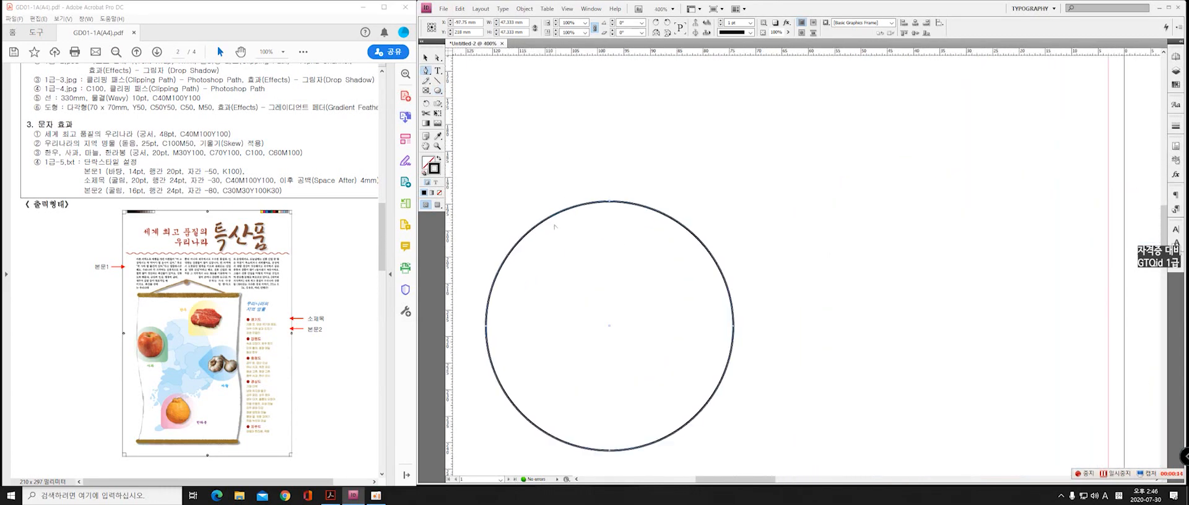
key("alt")
key("alt")
left_click(426, 58)
left_click(472, 169)
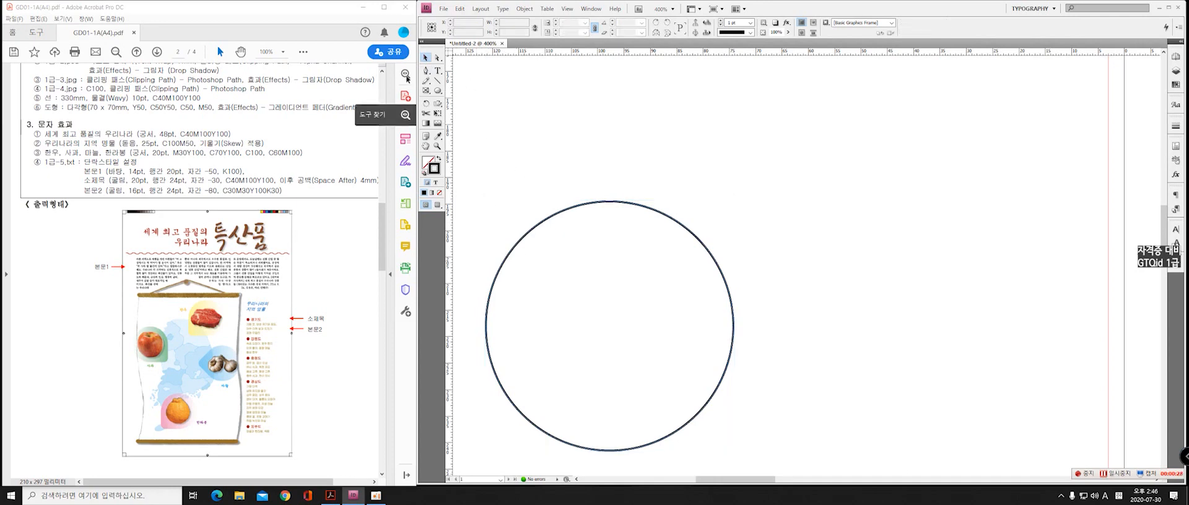
left_click(426, 71)
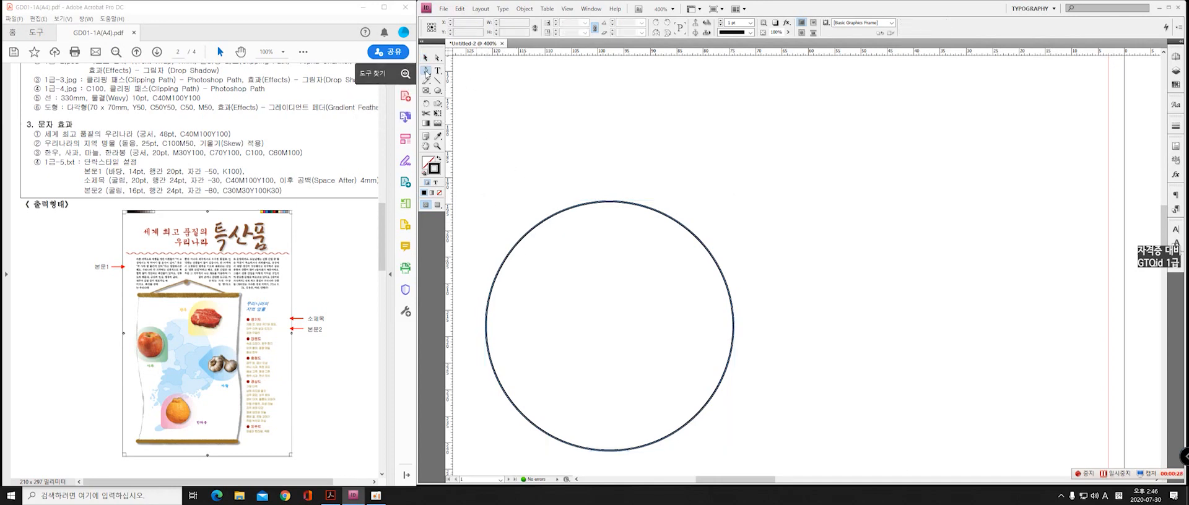
left_click(501, 267)
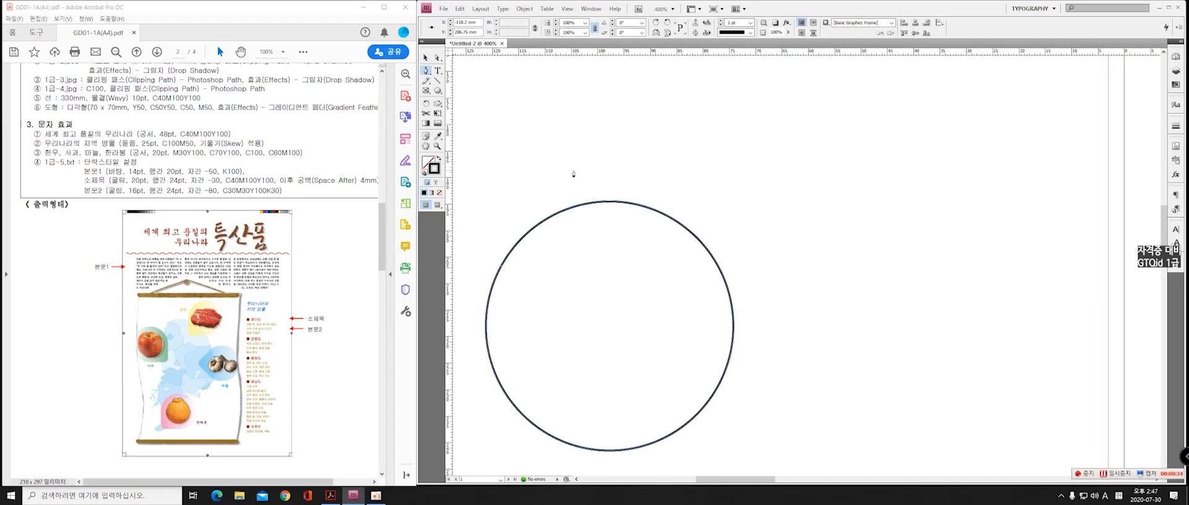
left_click_drag(573, 171, 596, 155)
key("ctrl+z")
left_click_drag(557, 195, 591, 166)
left_click_drag(599, 166, 610, 164)
left_click_drag(647, 196, 676, 223)
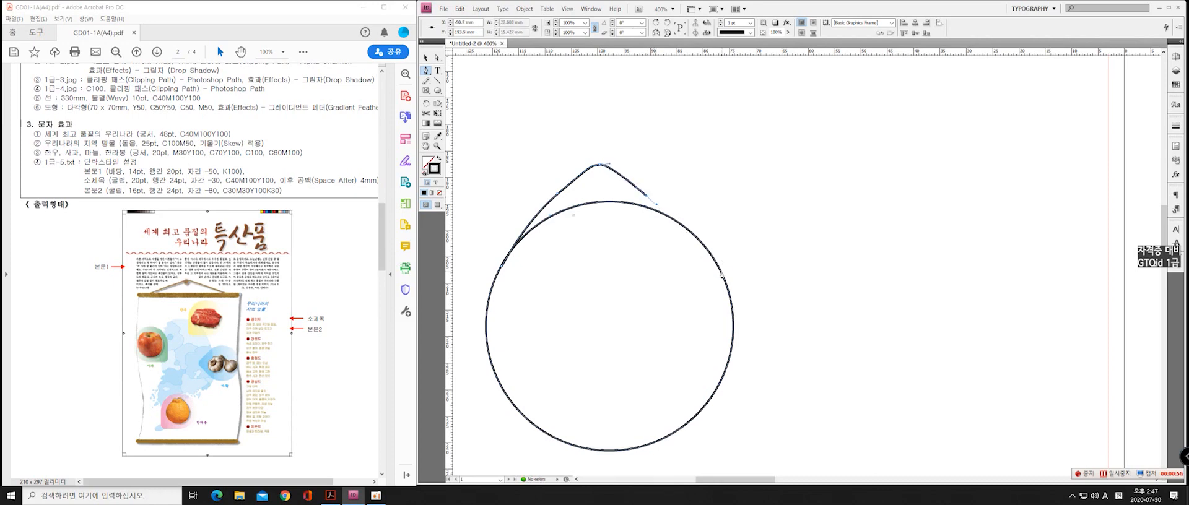
left_click_drag(722, 276, 740, 317)
left_click(502, 268)
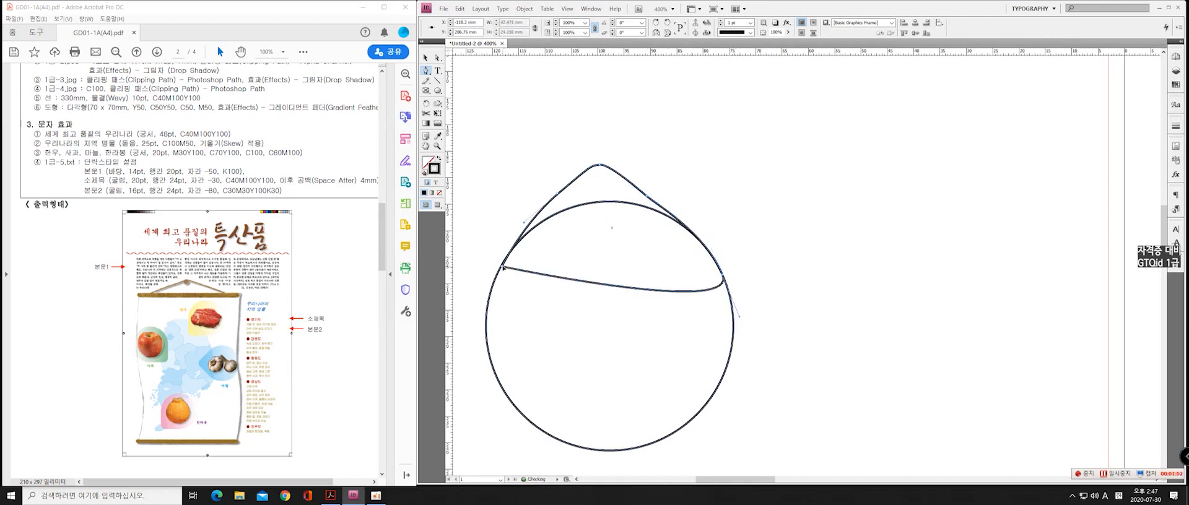
Merge the circle and the peak path into a single teardrop with Pathfinder Add
left_click(426, 59)
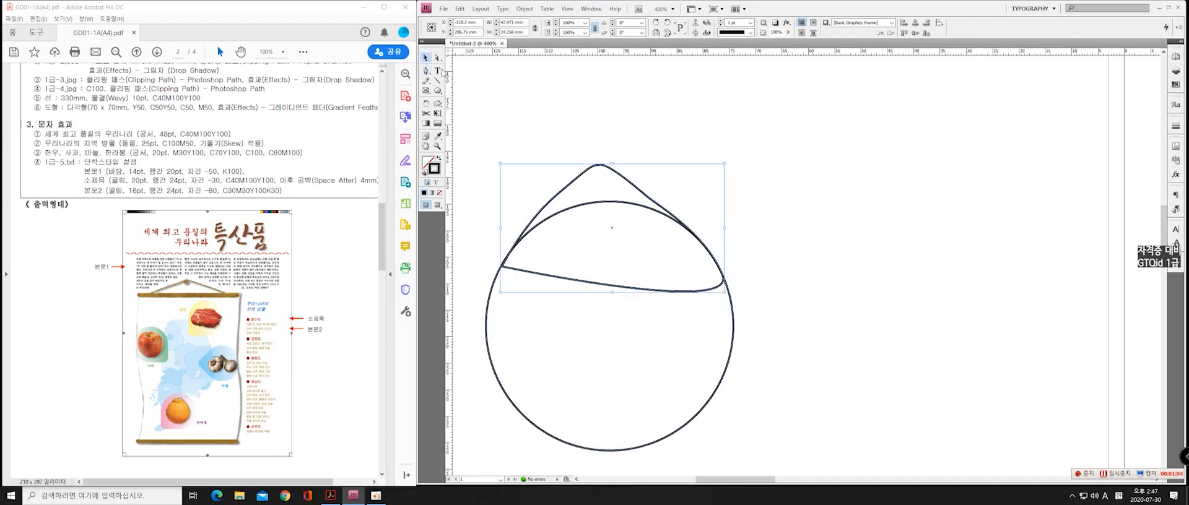
left_click(704, 140)
left_click_drag(756, 130, 481, 455)
left_click(524, 9)
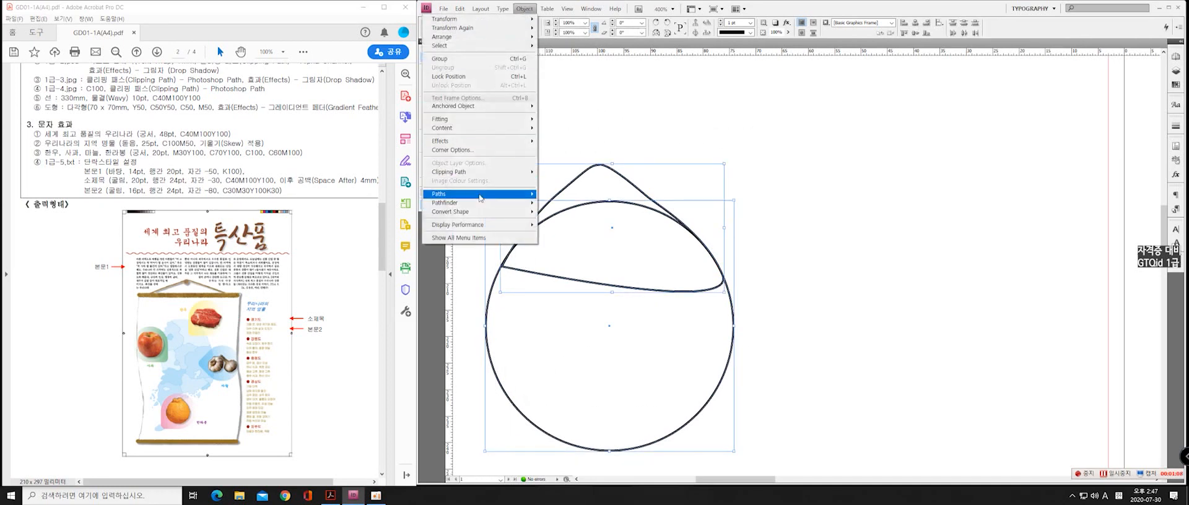
mouse_move(488, 205)
left_click(573, 203)
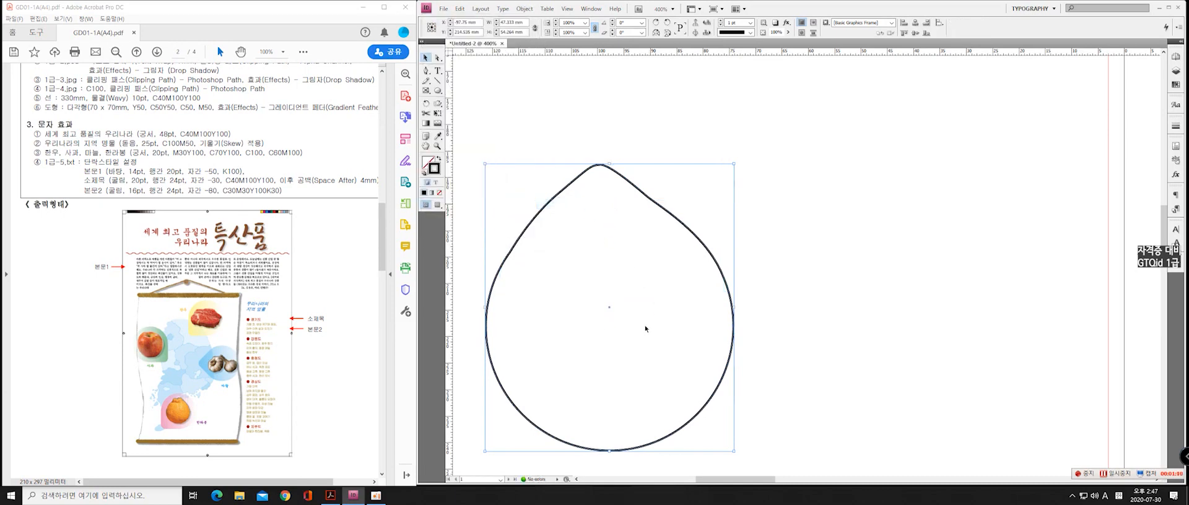
left_click(805, 244)
Swap the teardrop's fill and stroke for a solid black shape without outline, and set its size to 70 x 70 mm
scroll(695, 239, "down", 3)
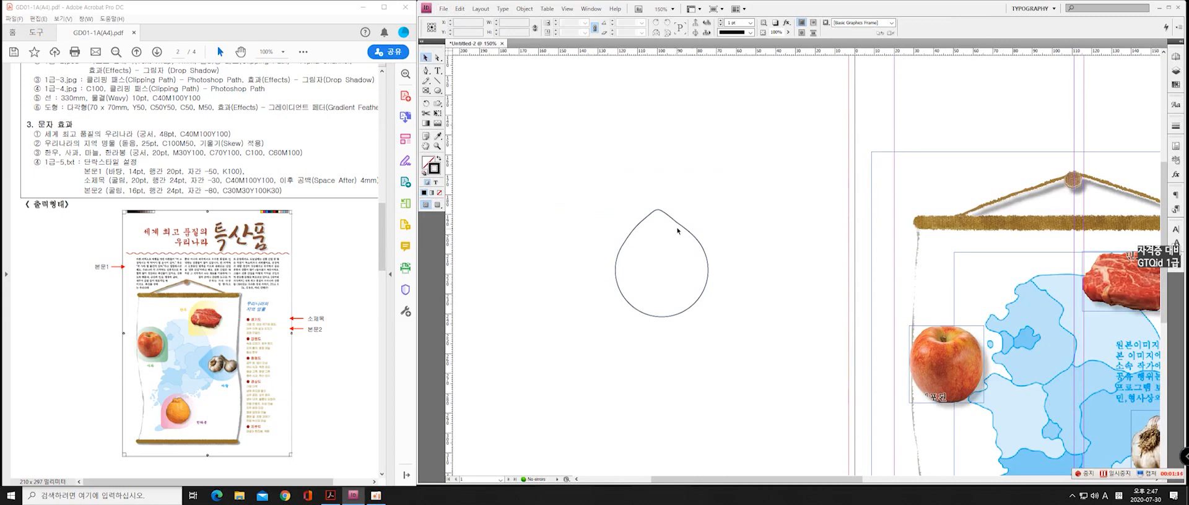
left_click(684, 228)
left_click(439, 159)
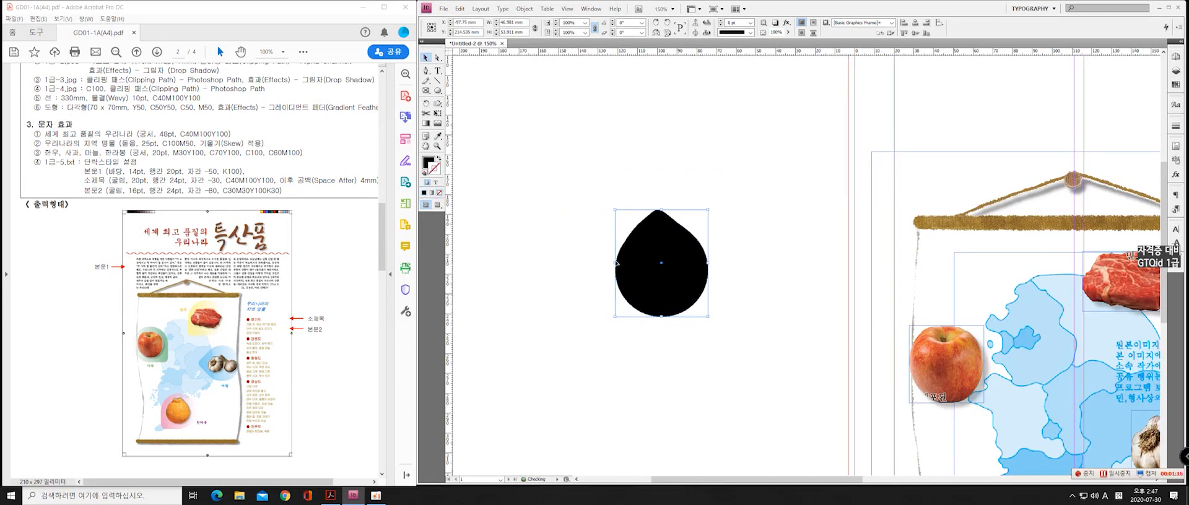
triple_click(526, 22)
type("70")
key("Tab")
type("7")
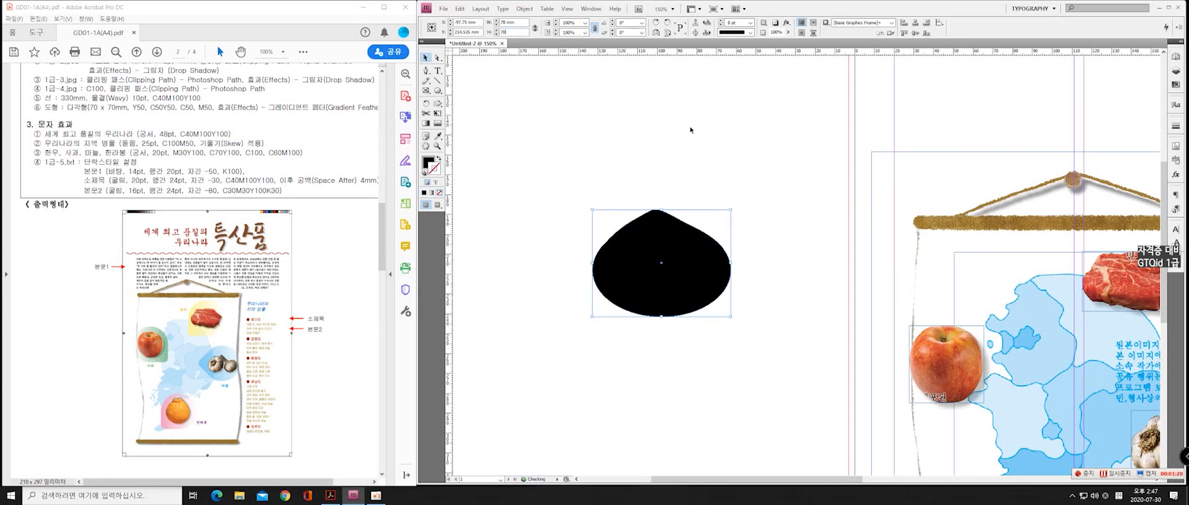
type("0")
key("Return")
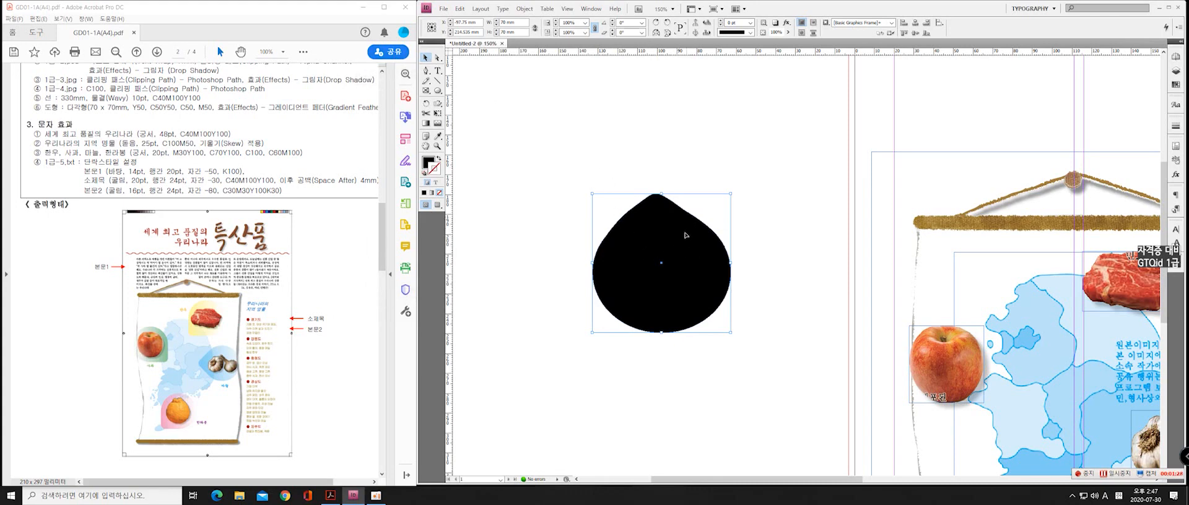
Duplicate the teardrop three times on the pasteboard and move the original slightly up, clear of the copies
scroll(703, 266, "down", 5, "alt")
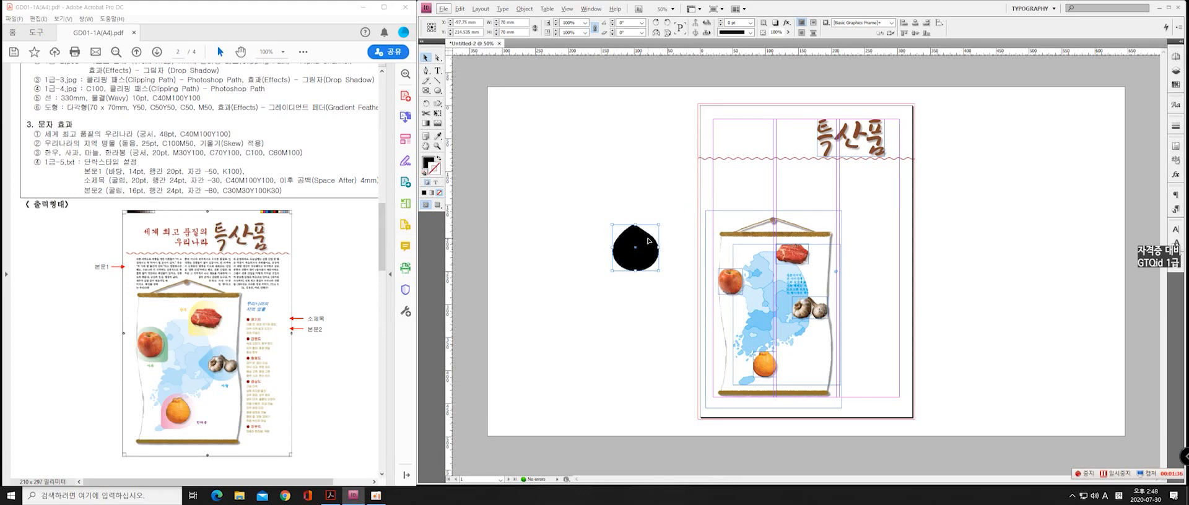
left_click_drag(649, 240, 646, 340, "alt")
left_click(649, 254)
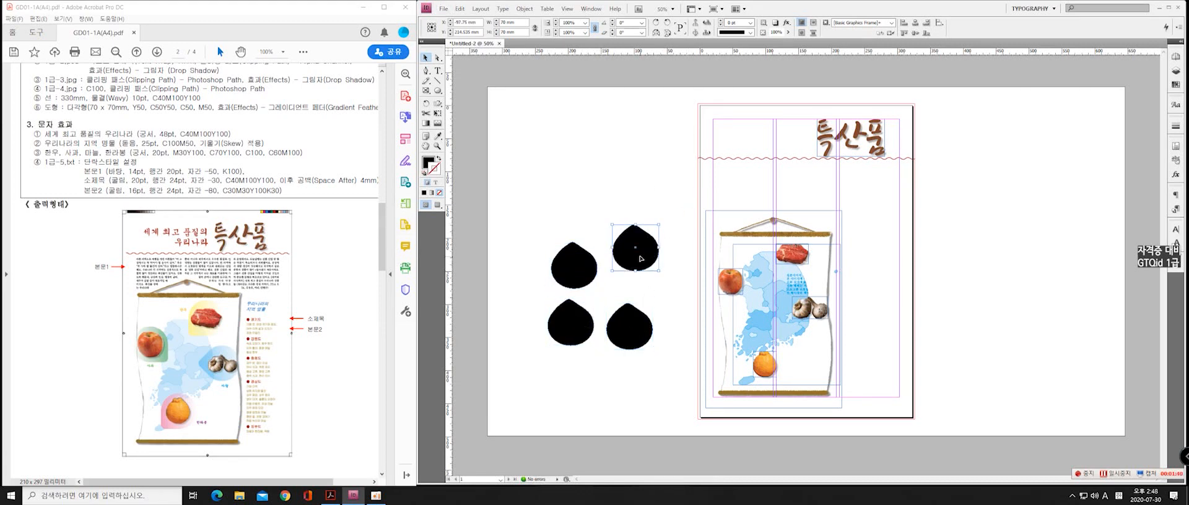
left_click_drag(640, 258, 642, 229)
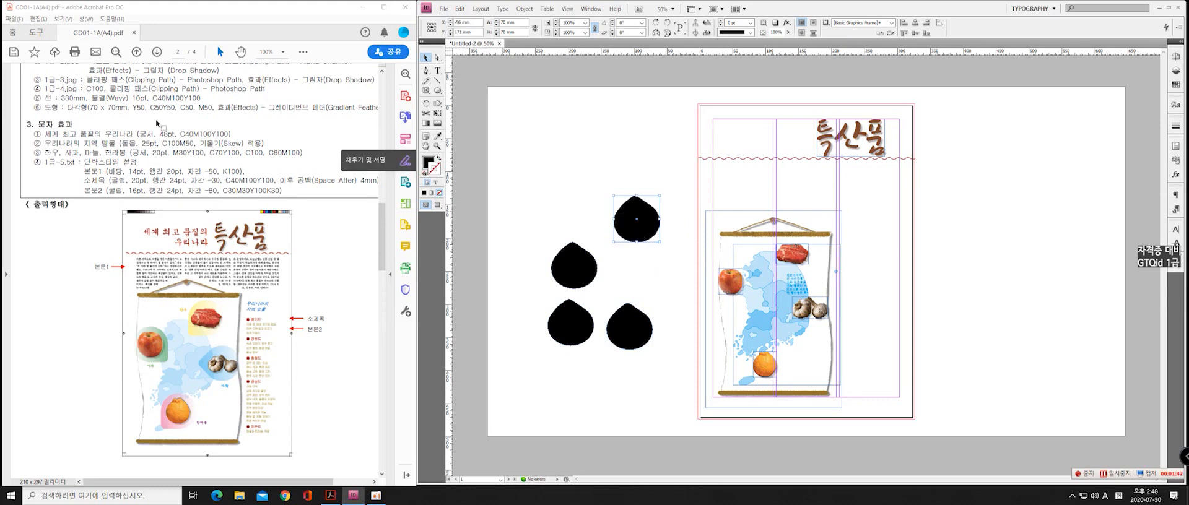
Fill the uppermost teardrop with Y50 and K0
double_click(426, 164)
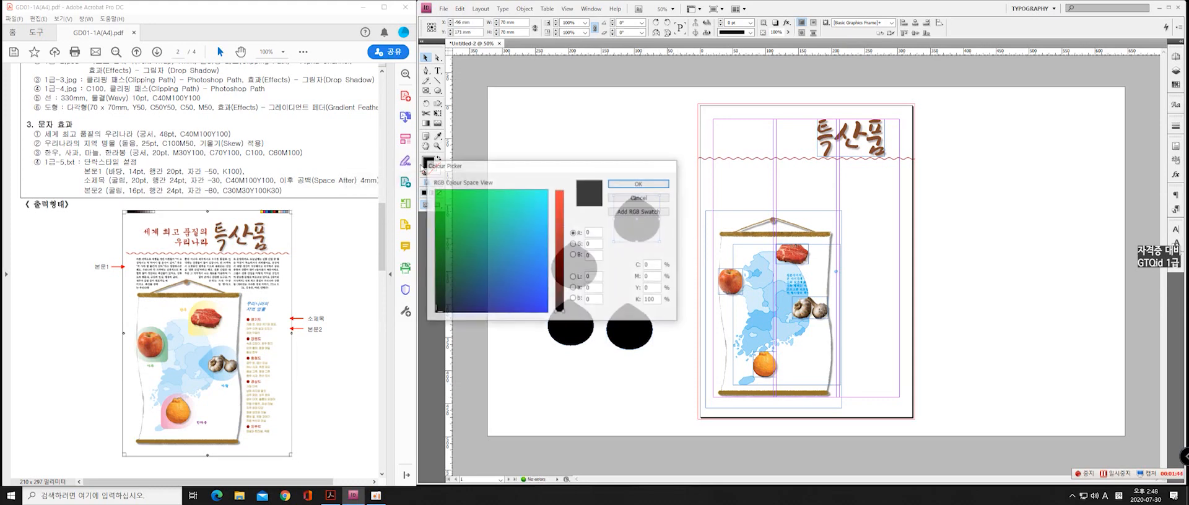
left_click(652, 289)
type("50")
key("Tab")
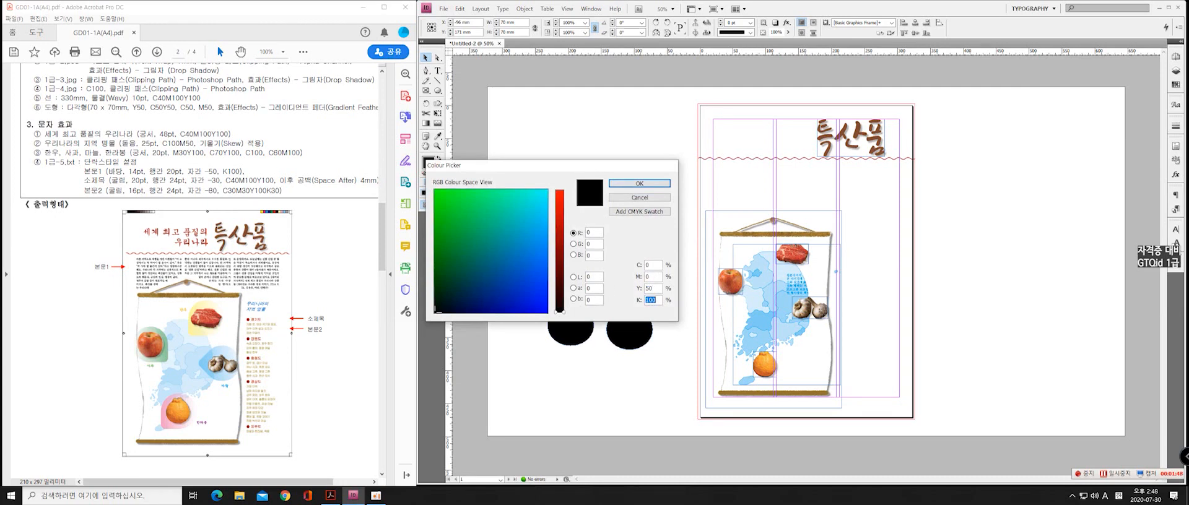
type("0")
key("Return")
Fill the teardrop just below and left of the yellow one with C50 Y50 and no black
left_click(574, 265)
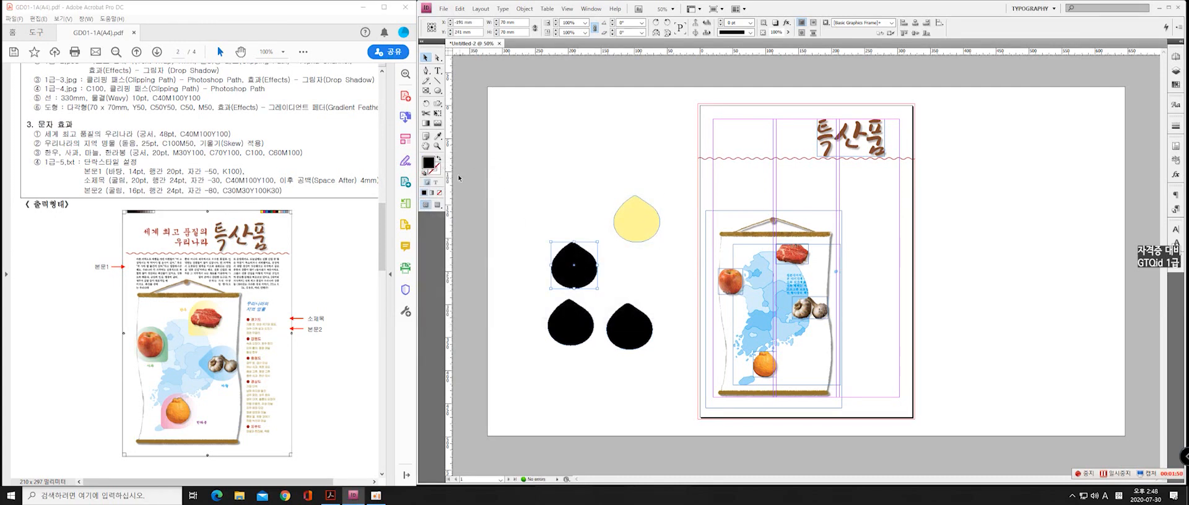
double_click(428, 163)
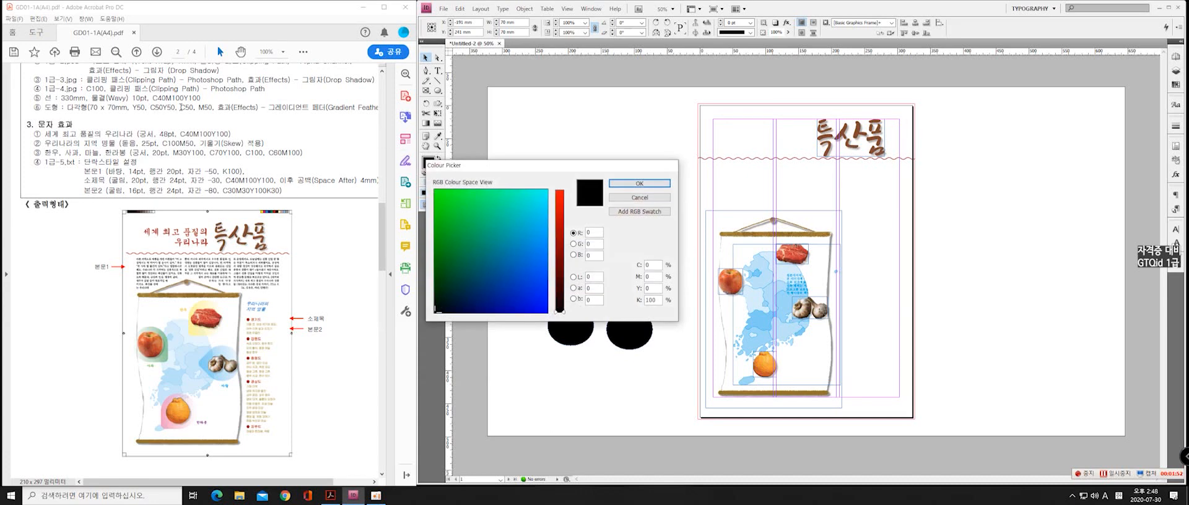
left_click_drag(653, 267, 458, 247)
type("50")
key("Tab")
type("0")
key("Return")
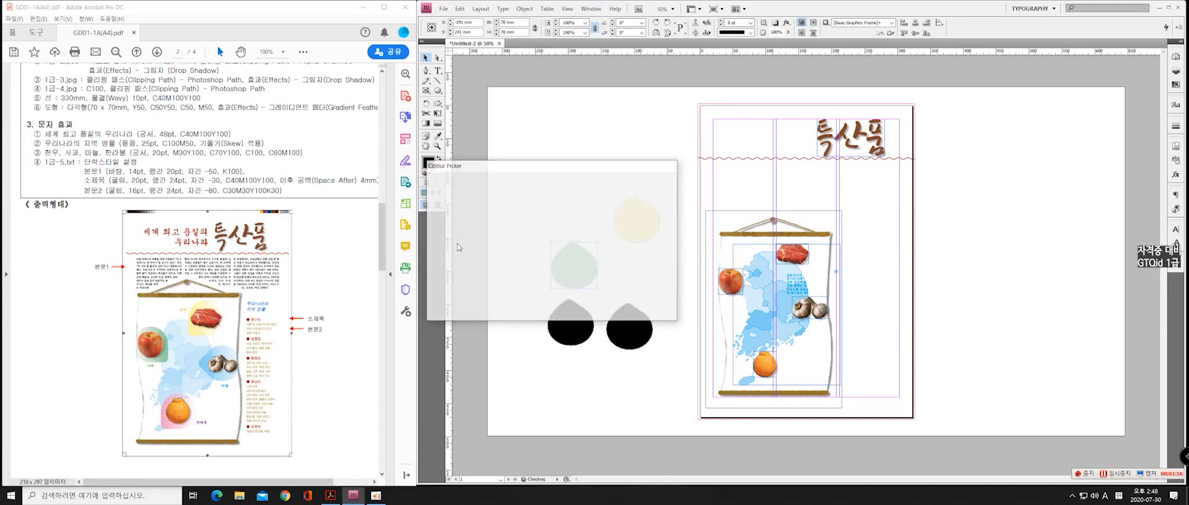
Fill the lower-left black teardrop below the green one with C50 and K0
left_click(578, 324)
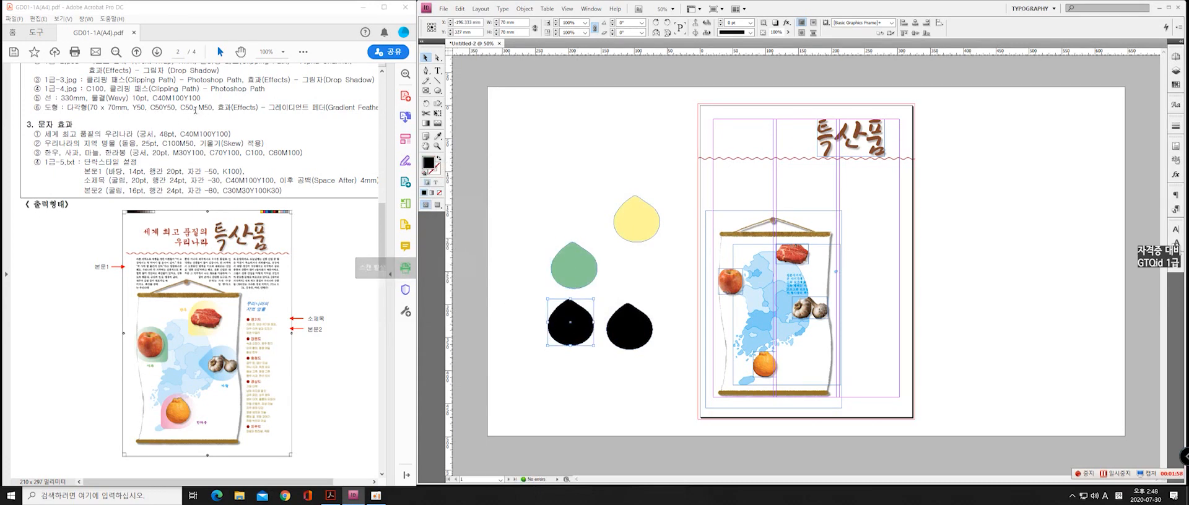
double_click(428, 163)
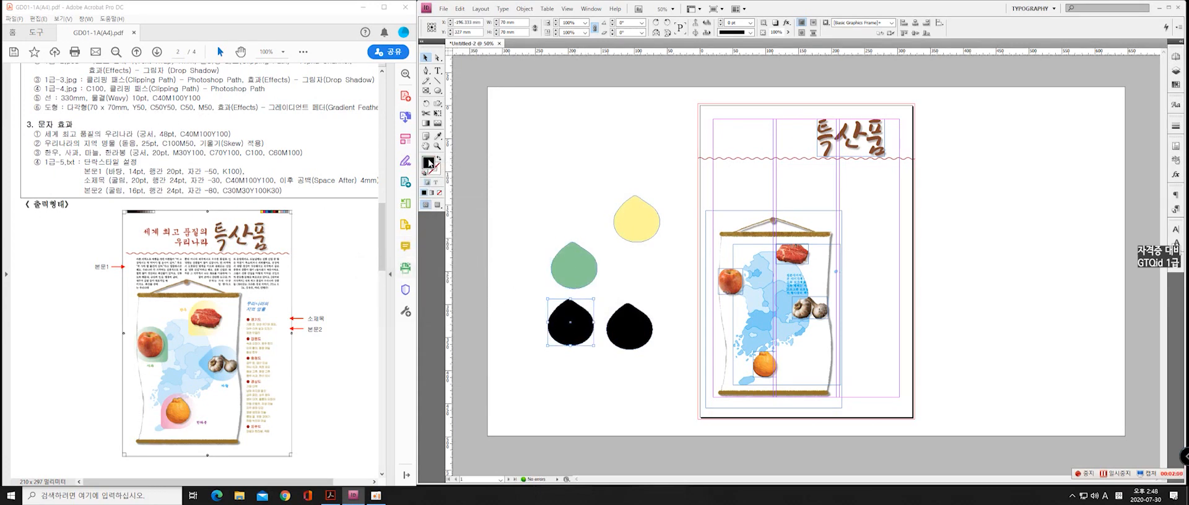
double_click(653, 265)
type("5")
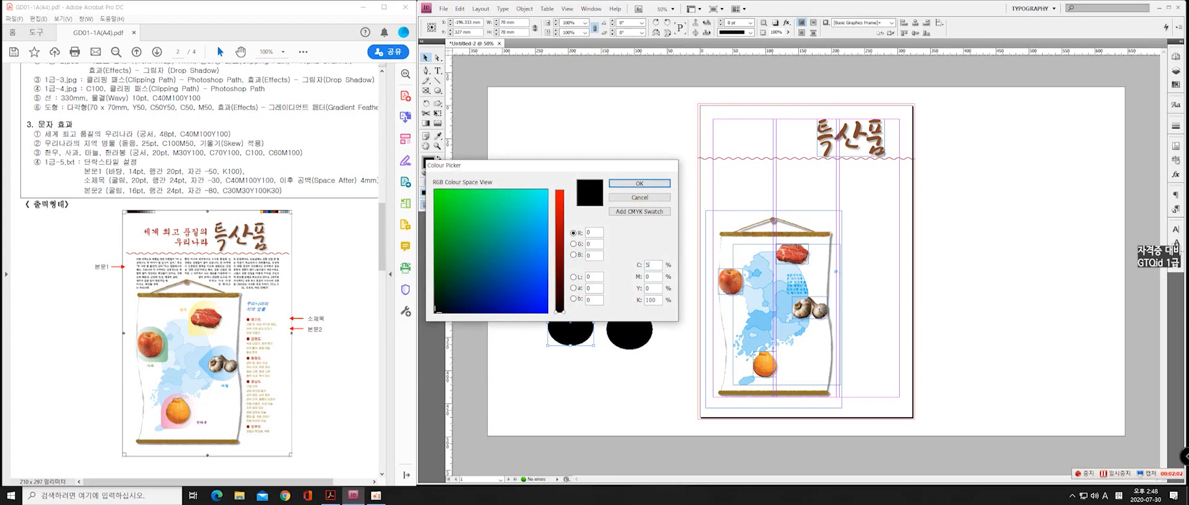
key("Tab")
key("Tab")
type("0")
key("Return")
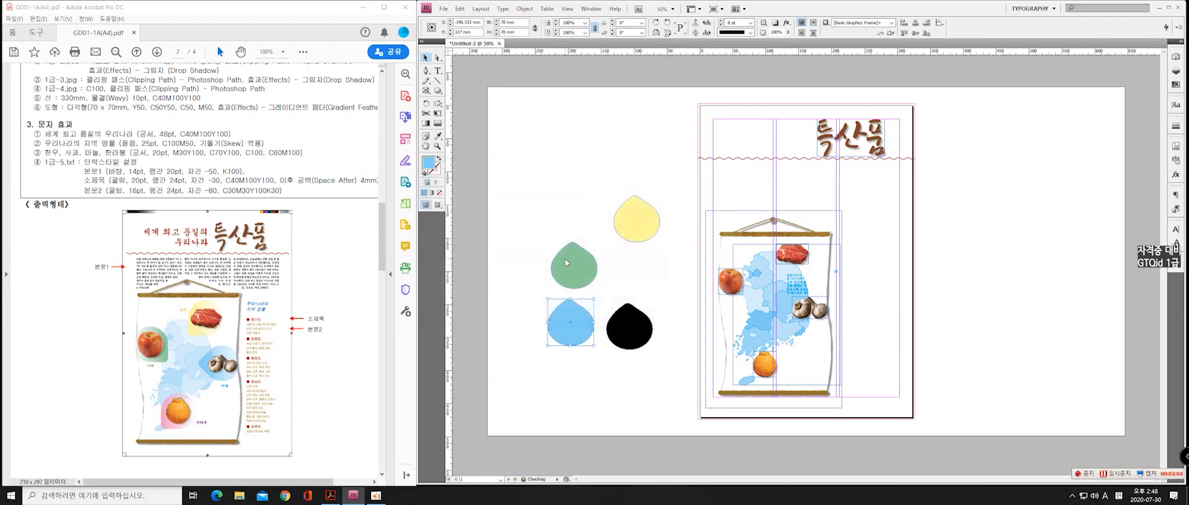
Fill the remaining black teardrop with M50 and K0
left_click(629, 326)
double_click(429, 163)
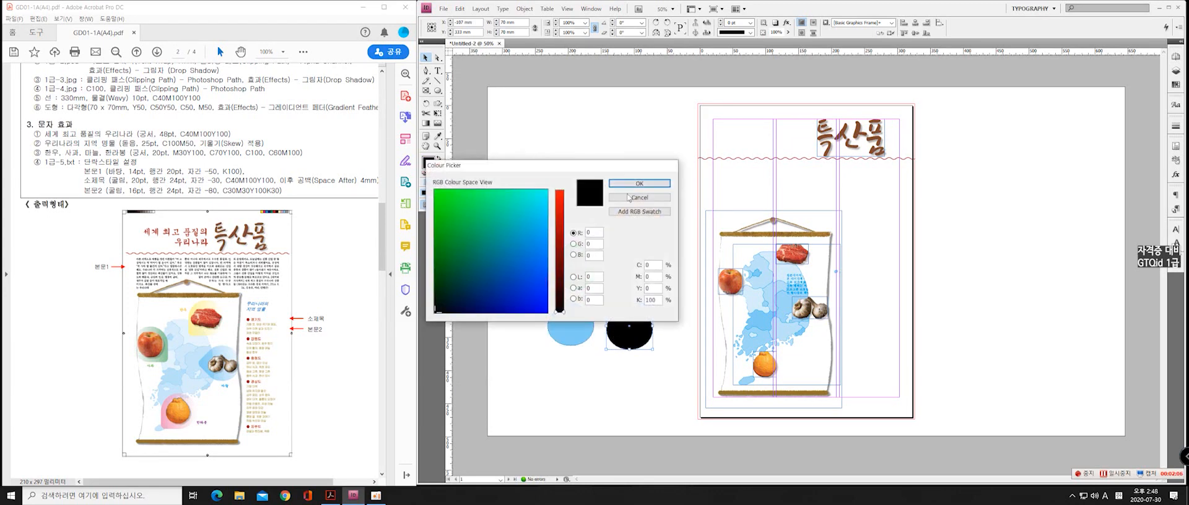
double_click(651, 277)
key("Tab")
type("0")
key("Return")
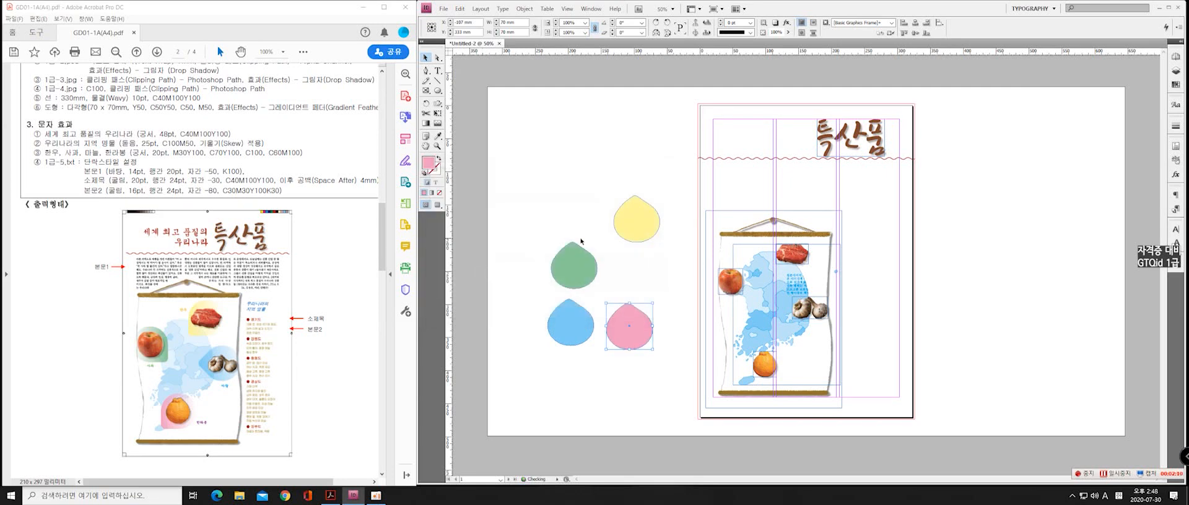
Move the pink teardrop beside the page's left edge, level with the orange, and rotate the pink, blue and yellow teardrops 90° counterclockwise
left_click_drag(636, 331, 682, 374)
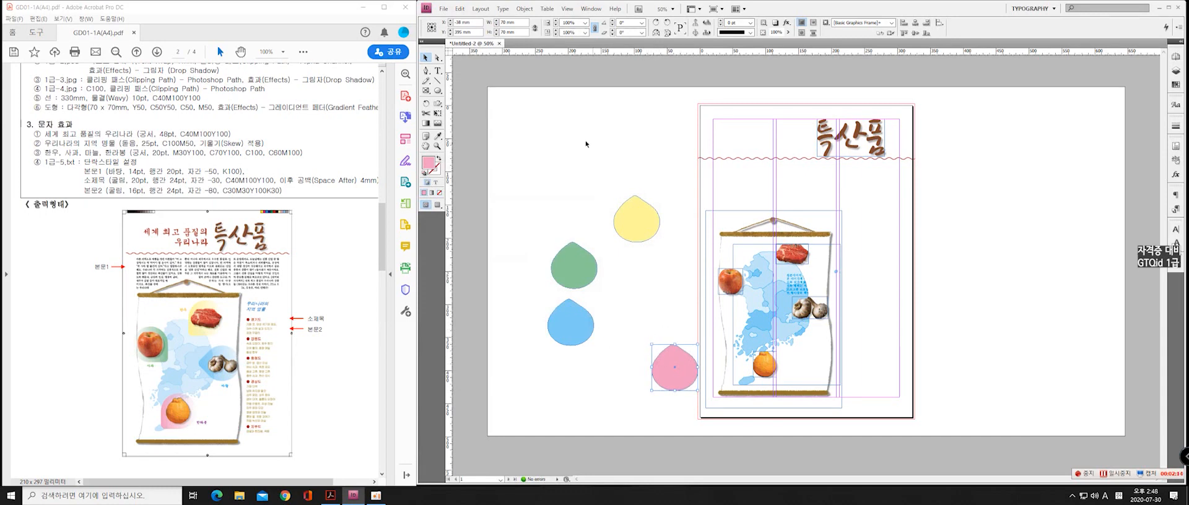
left_click(667, 22)
left_click(667, 22)
left_click(658, 24)
left_click(570, 323)
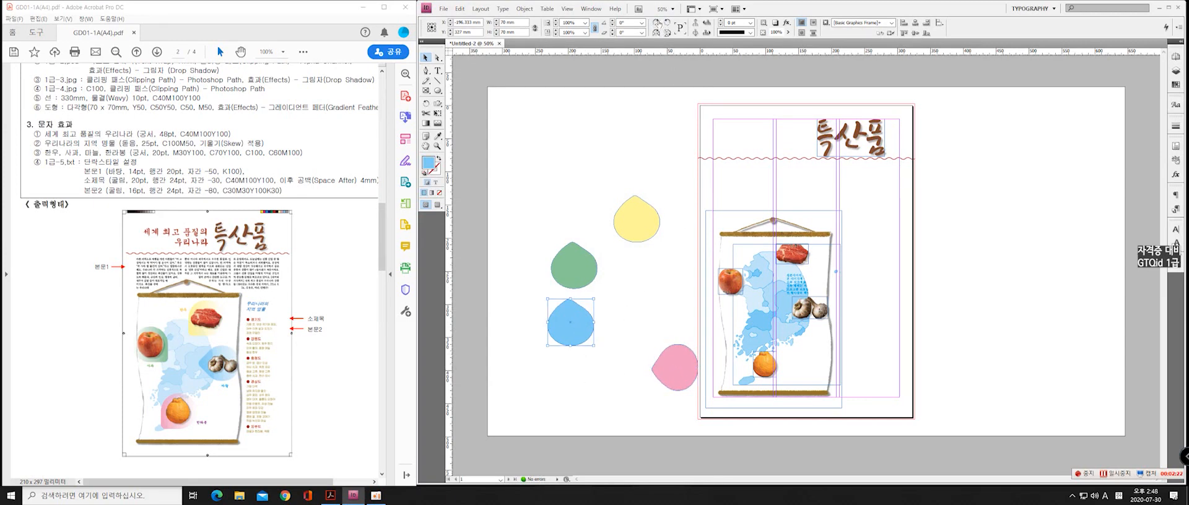
left_click(667, 24)
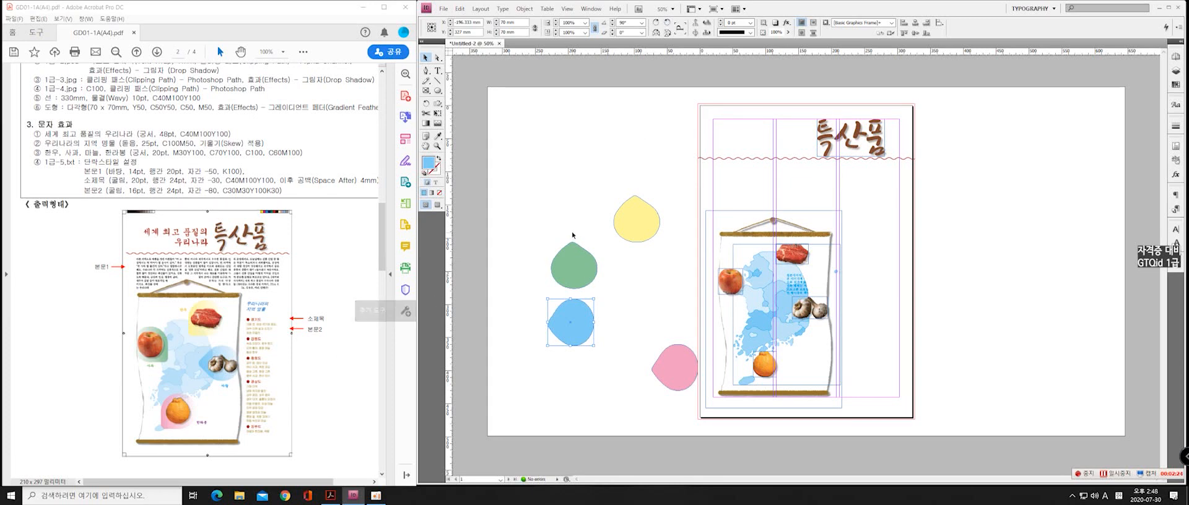
left_click(626, 230)
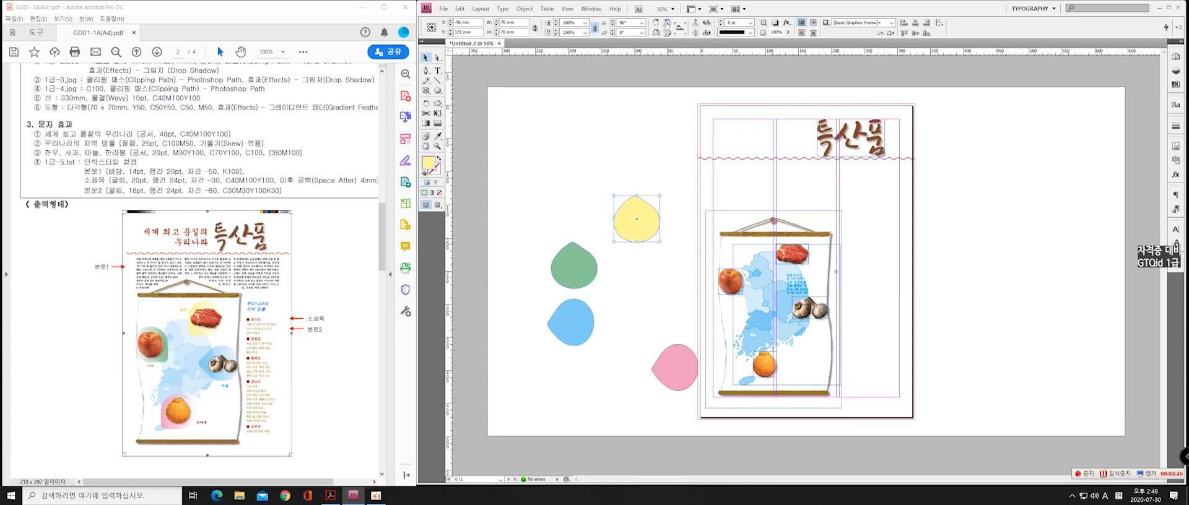
Set the green teardrop's rotation angle to -140°
left_click(570, 269)
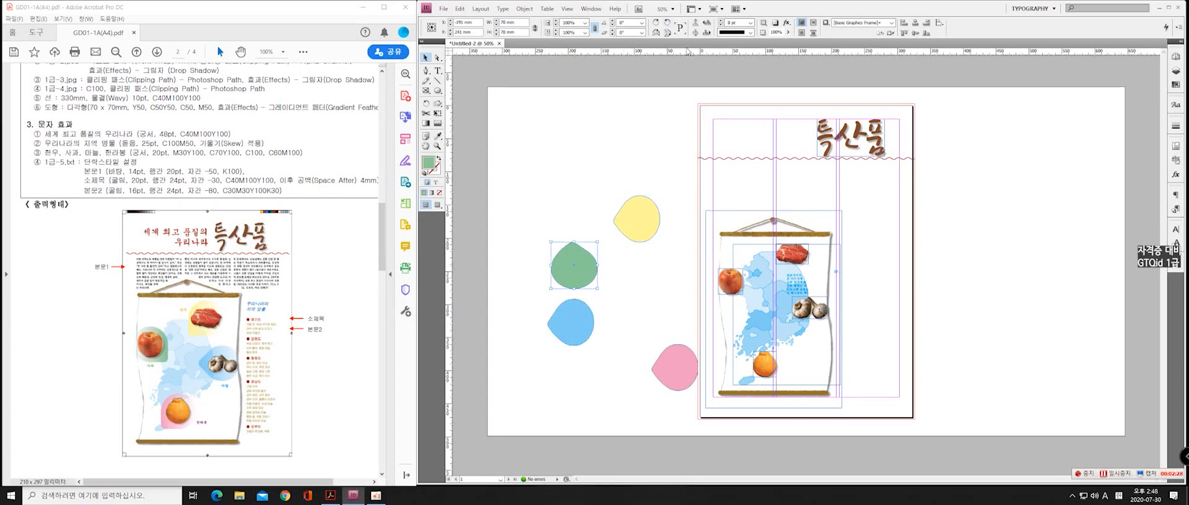
left_click(657, 23)
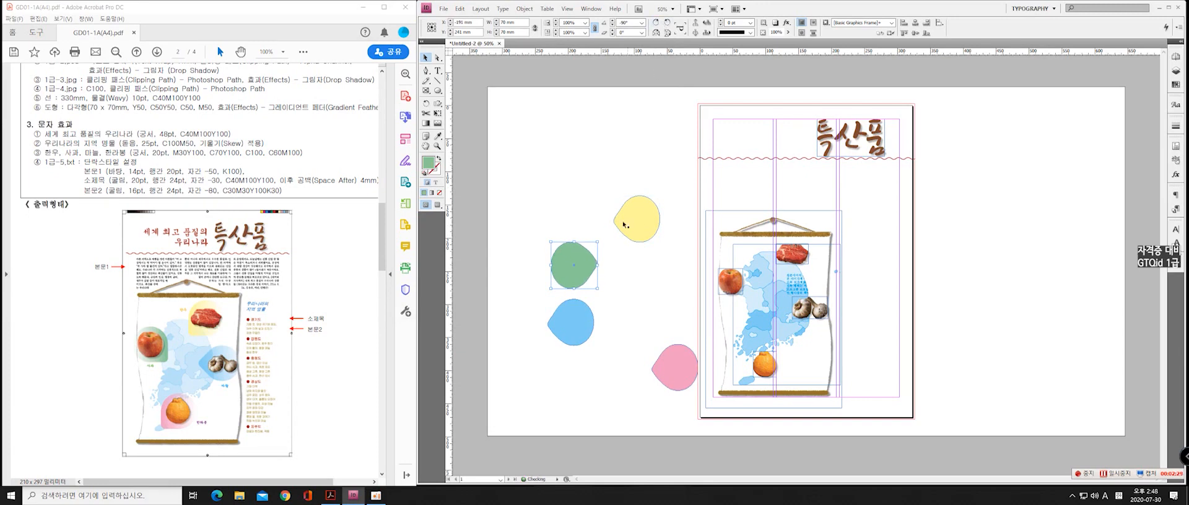
triple_click(631, 22)
type("-12")
key("Return")
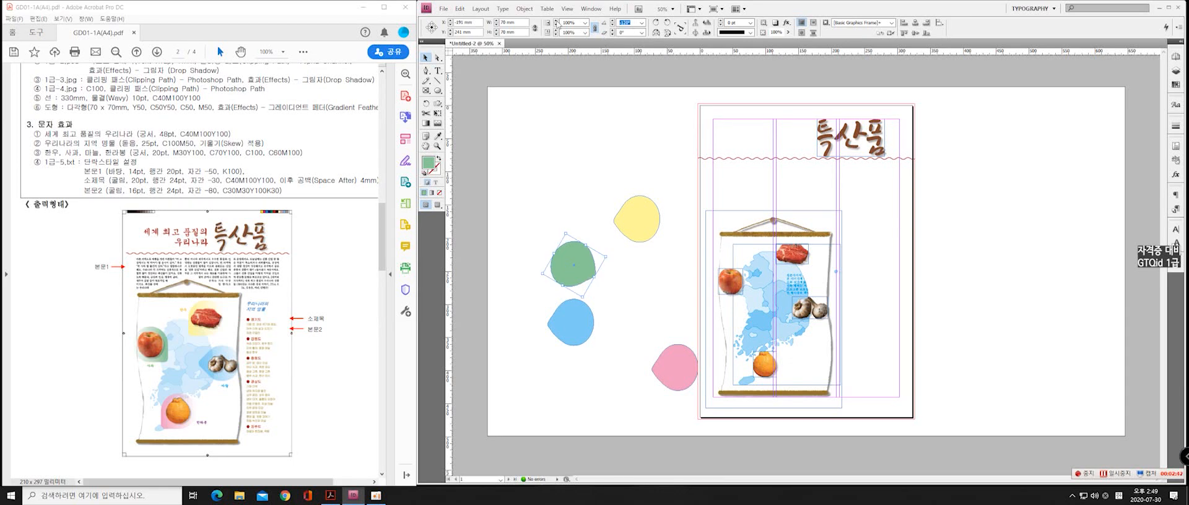
type("-160")
key("Return")
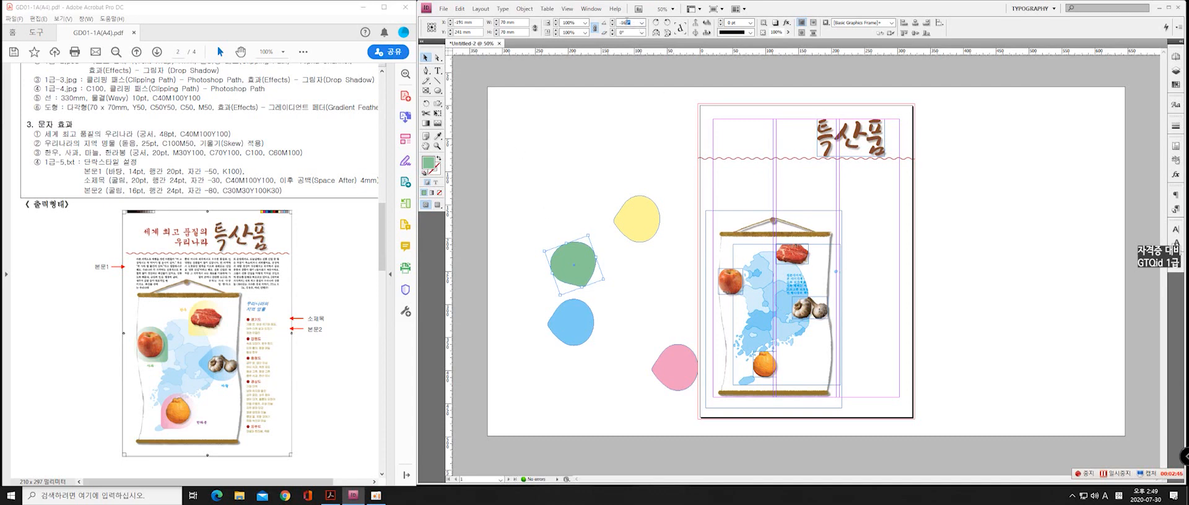
type("-140")
key("Return")
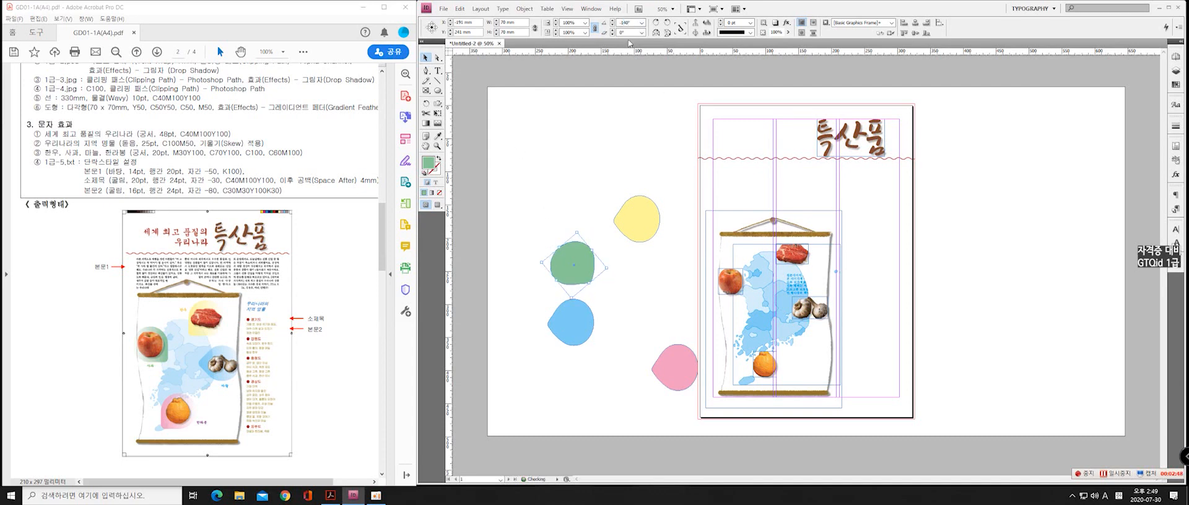
left_click(552, 239)
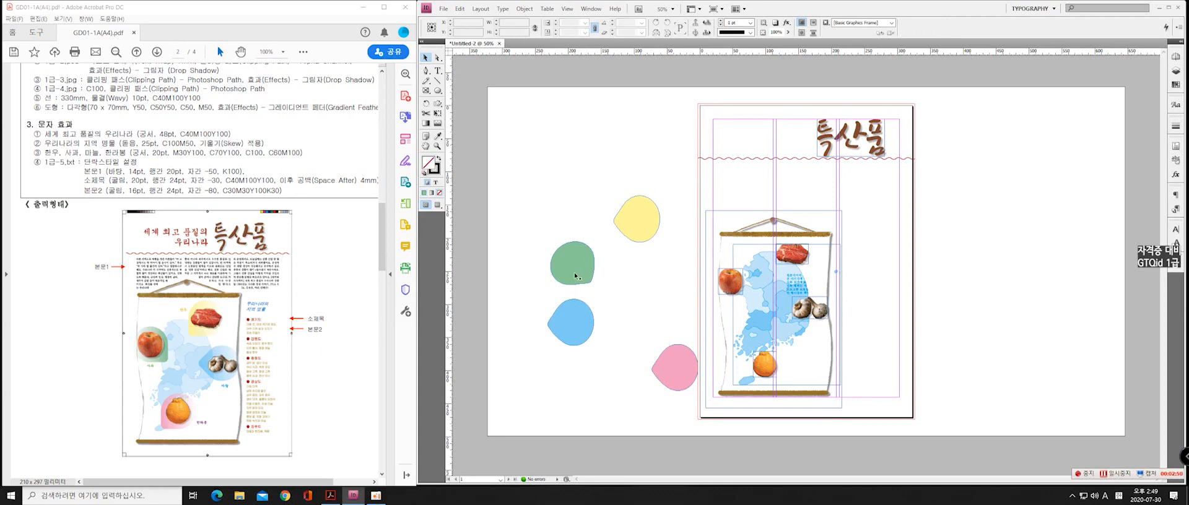
Set the rotation angle of the yellow teardrop and the pink teardrop to 140° each
left_click(643, 235)
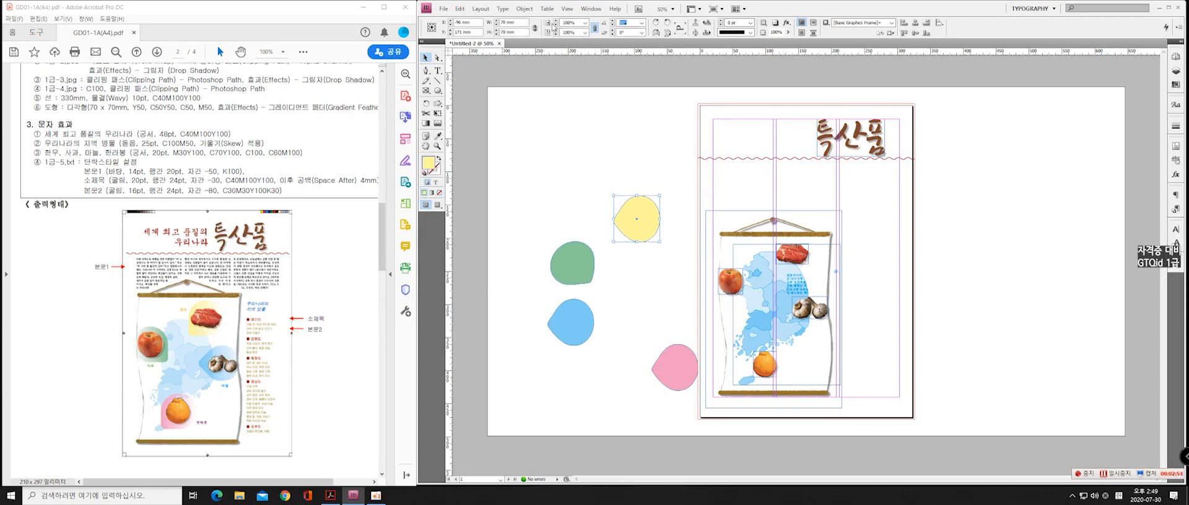
type("140")
key("Return")
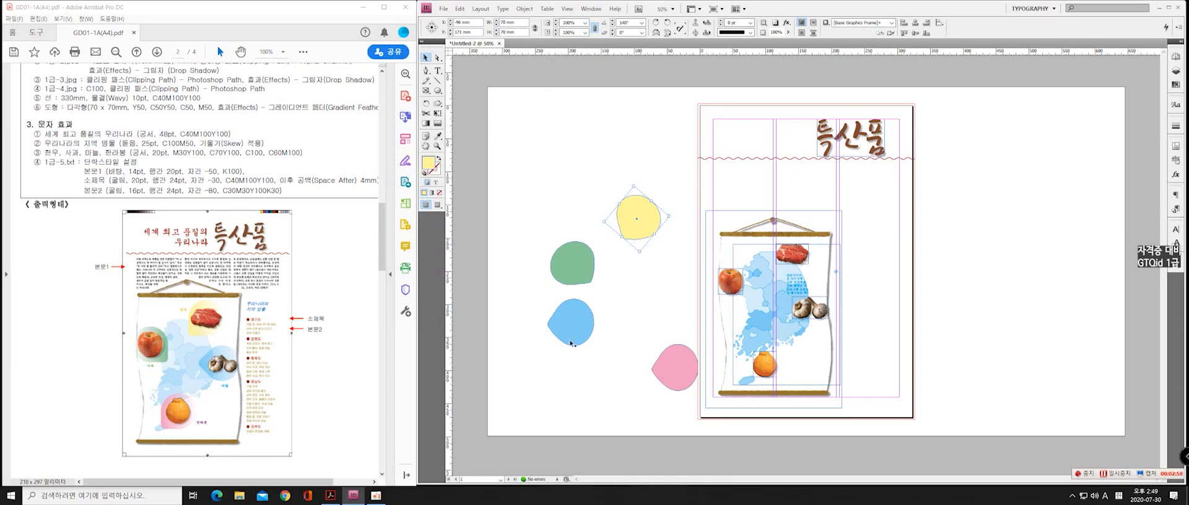
left_click(677, 379)
left_click(631, 23)
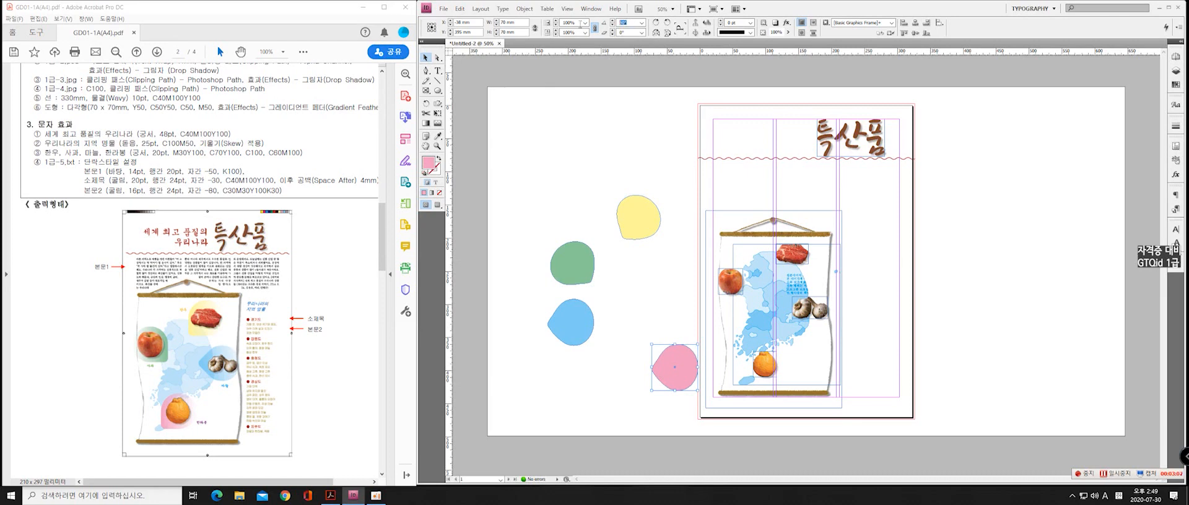
type("1")
key("Return")
left_click(644, 419)
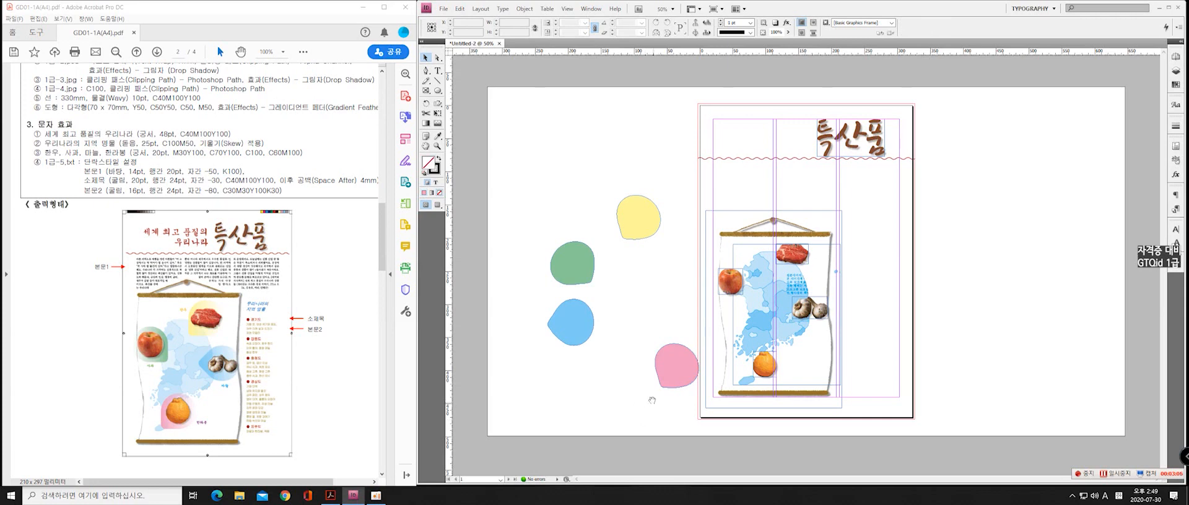
left_click(689, 363)
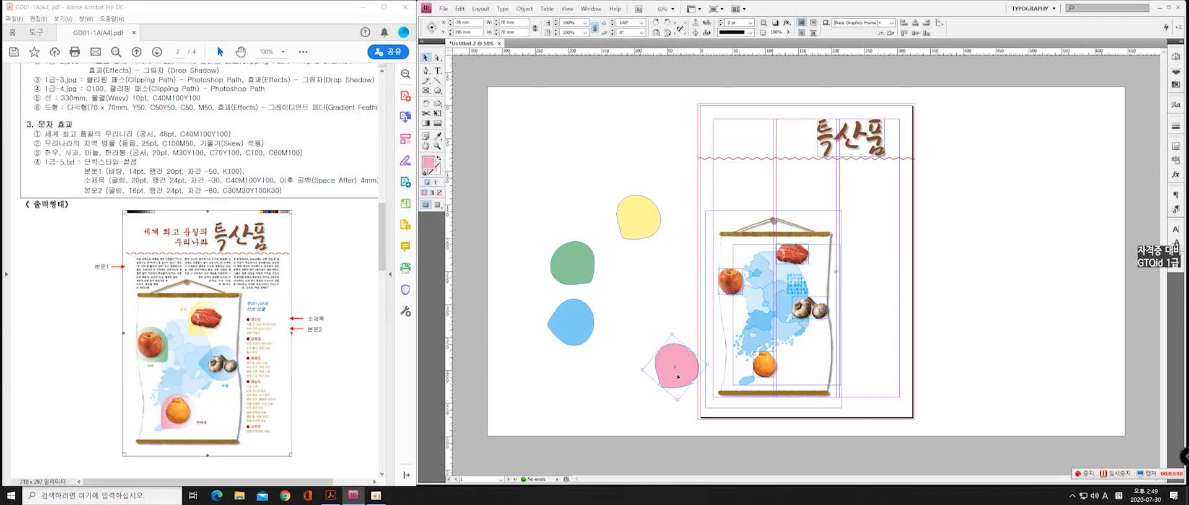
scroll(676, 387, "up", 1)
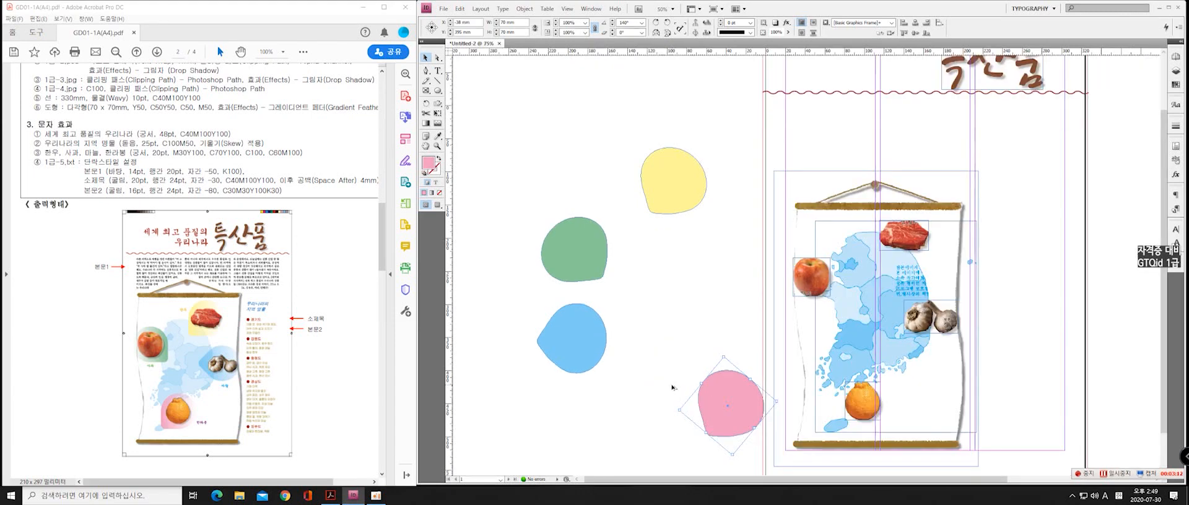
left_click(572, 340, "shift")
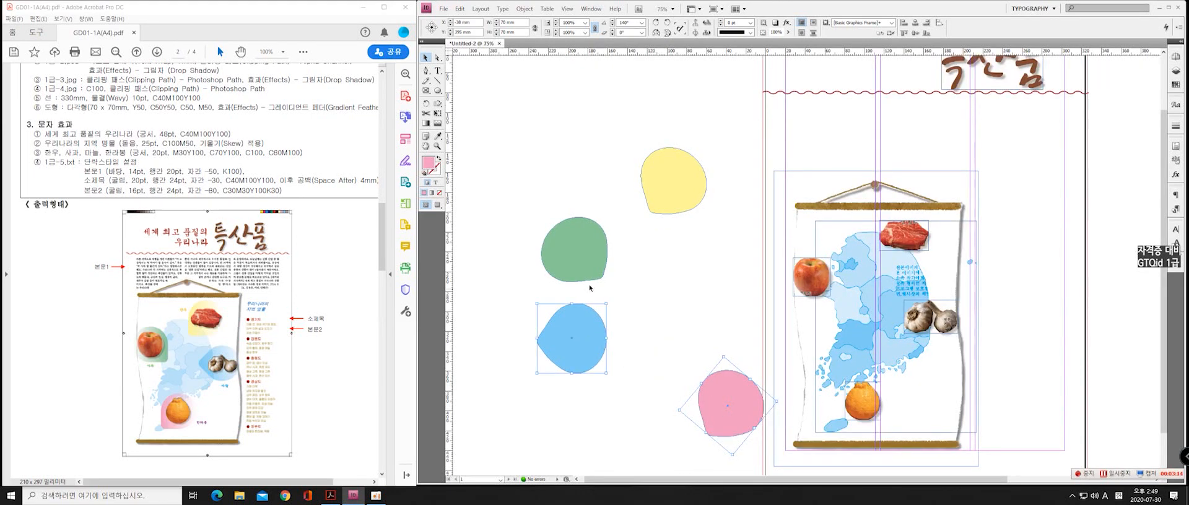
left_click(575, 251, "shift")
left_click(678, 186, "shift")
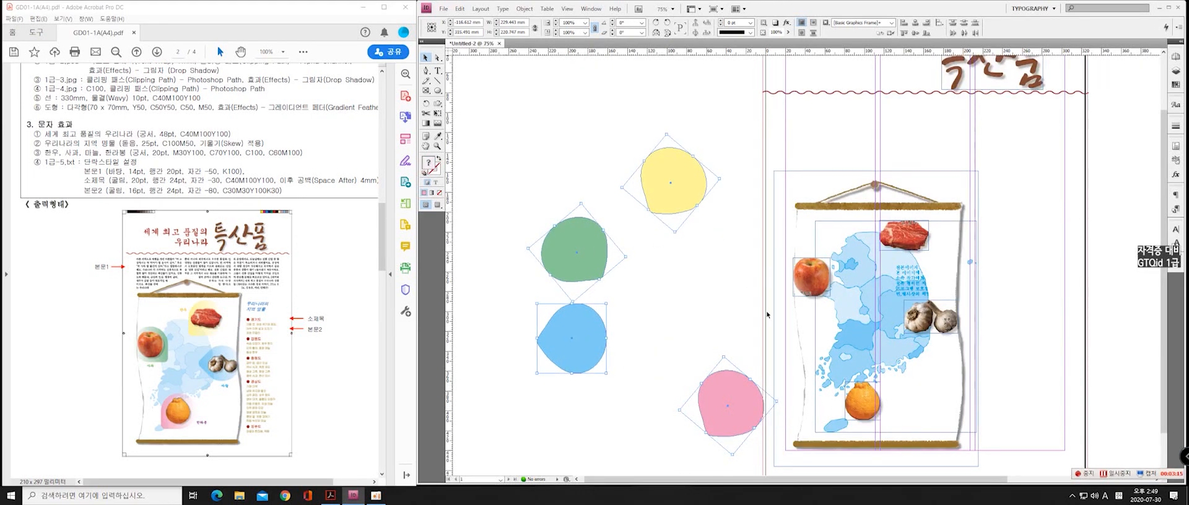
Bring the apple, meat, garlic and orange images to the front of the stacking order together
left_click(818, 279)
left_click(911, 244, "shift")
left_click(923, 324, "shift")
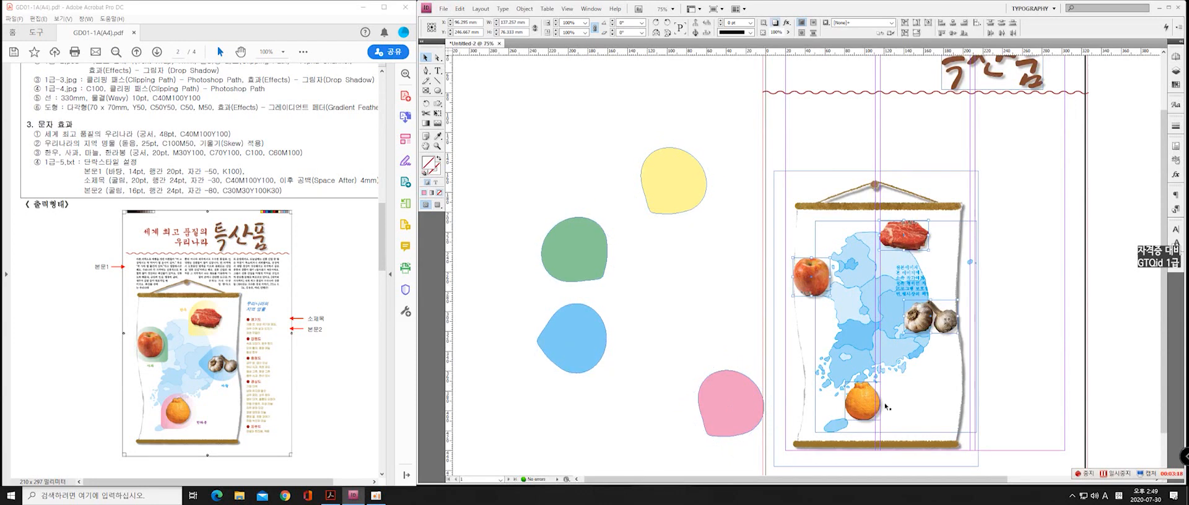
left_click(868, 412, "shift")
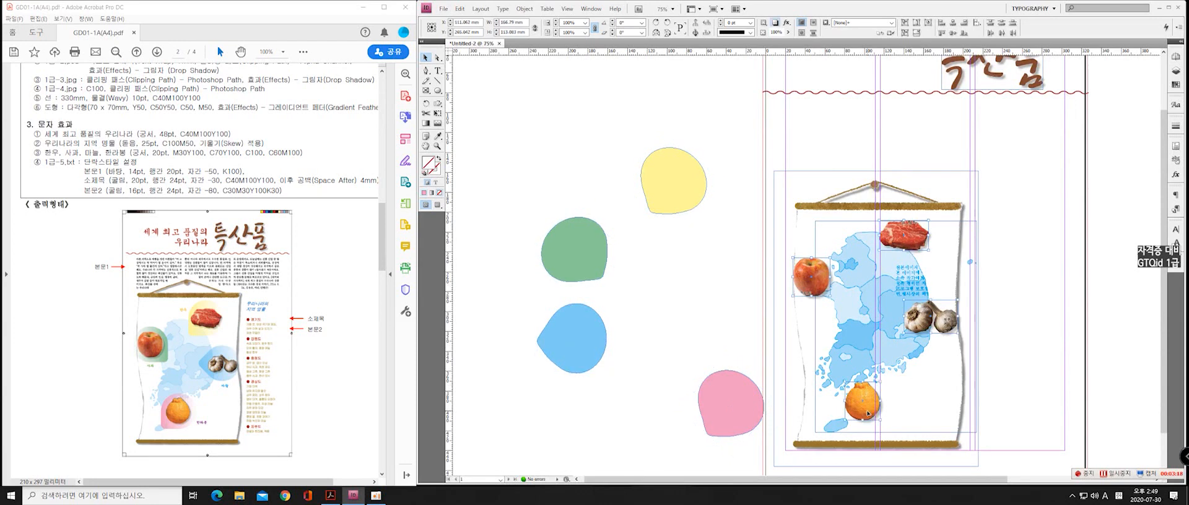
right_click(929, 335)
mouse_move(972, 194)
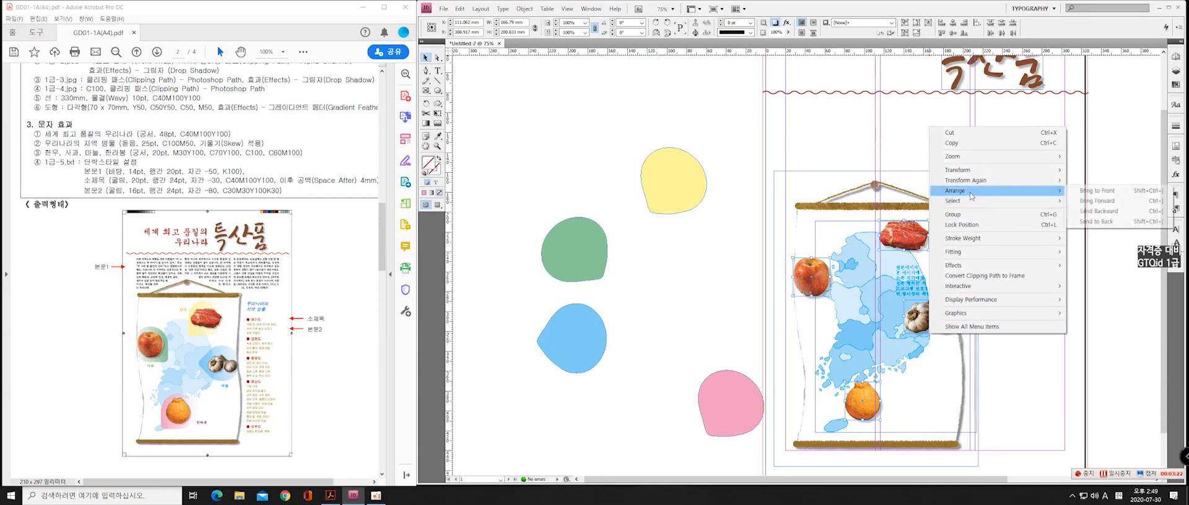
left_click(1095, 190)
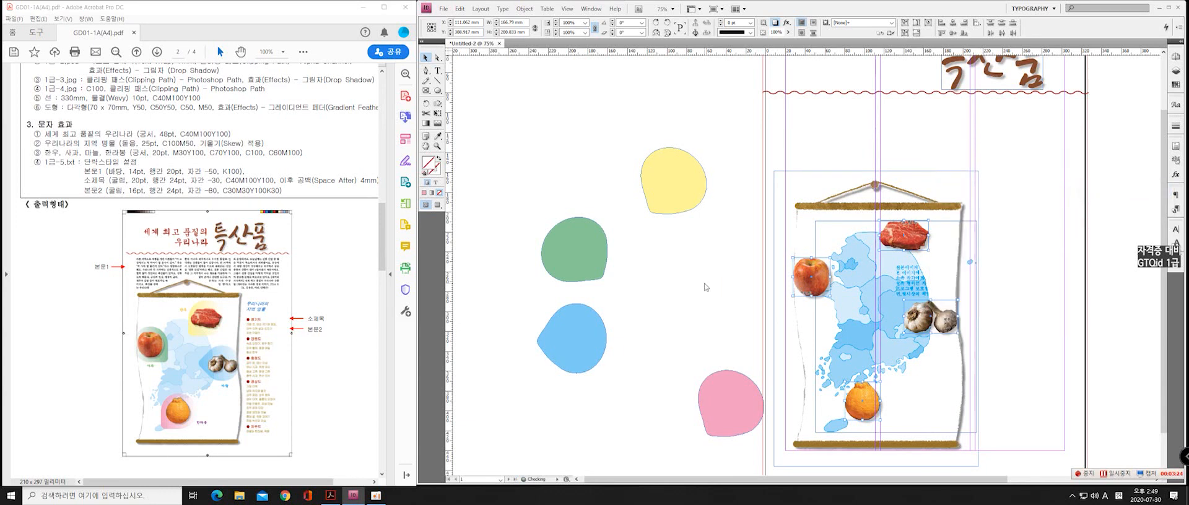
Place the yellow teardrop behind the meat image and nudge it slightly up into position
left_click(669, 193)
left_click_drag(669, 193, 909, 254)
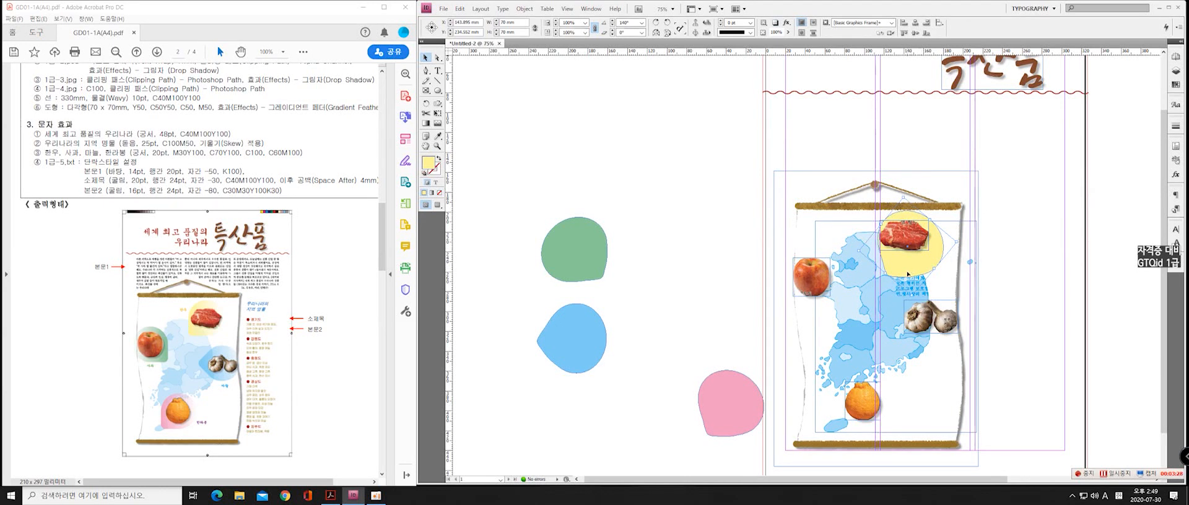
left_click_drag(896, 282, 895, 275)
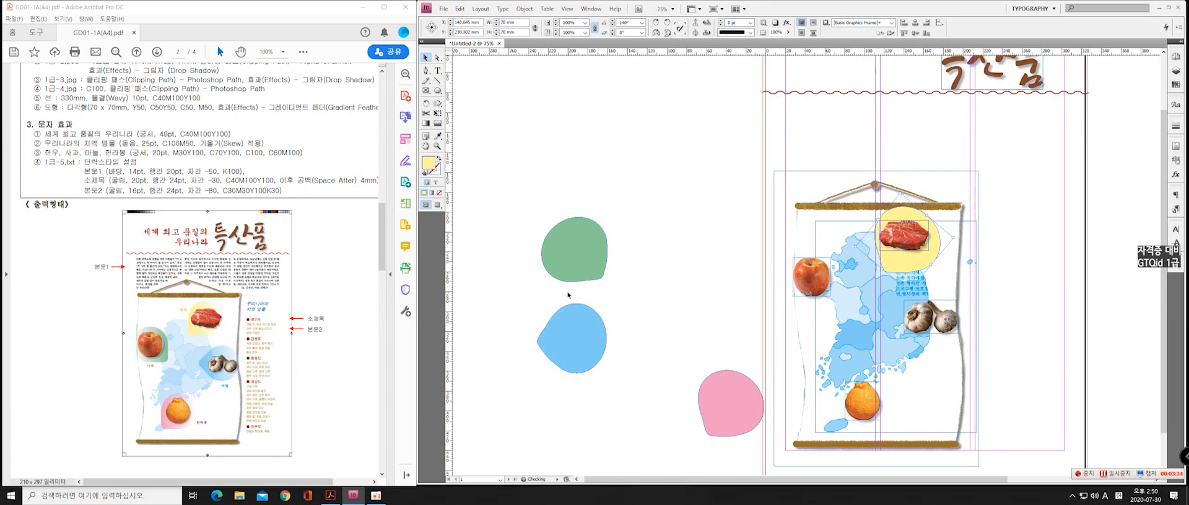
key("Up")
key("Up")
key("Up")
key("Up")
key("Up")
key("Up")
key("Up")
key("Up")
key("Up")
key("Up")
key("Up")
key("Up")
key("Up")
key("Up")
key("Up")
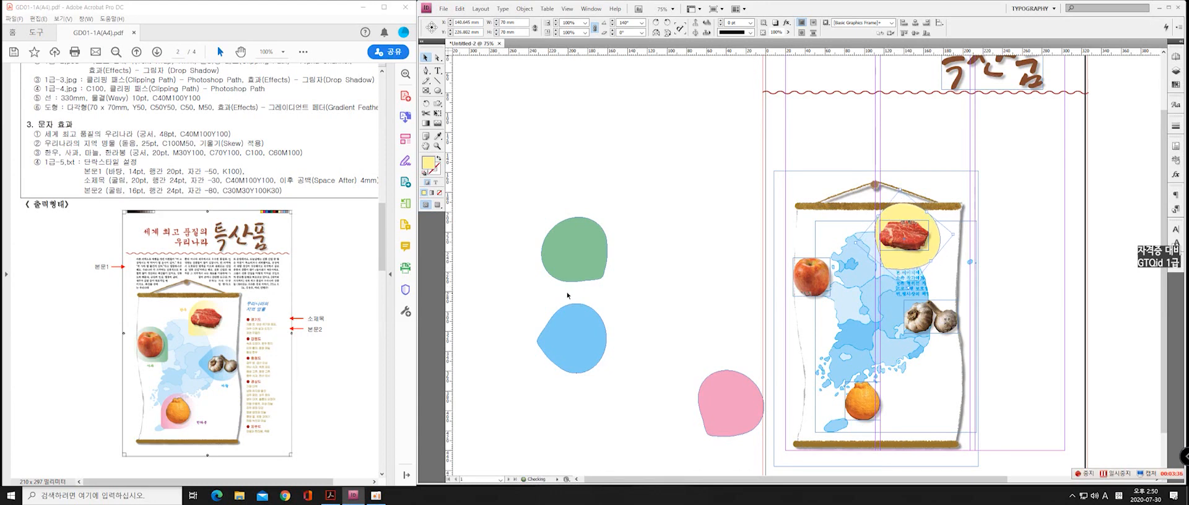
Place the green teardrop behind the apple image and nudge it slightly right
left_click_drag(581, 256, 815, 283)
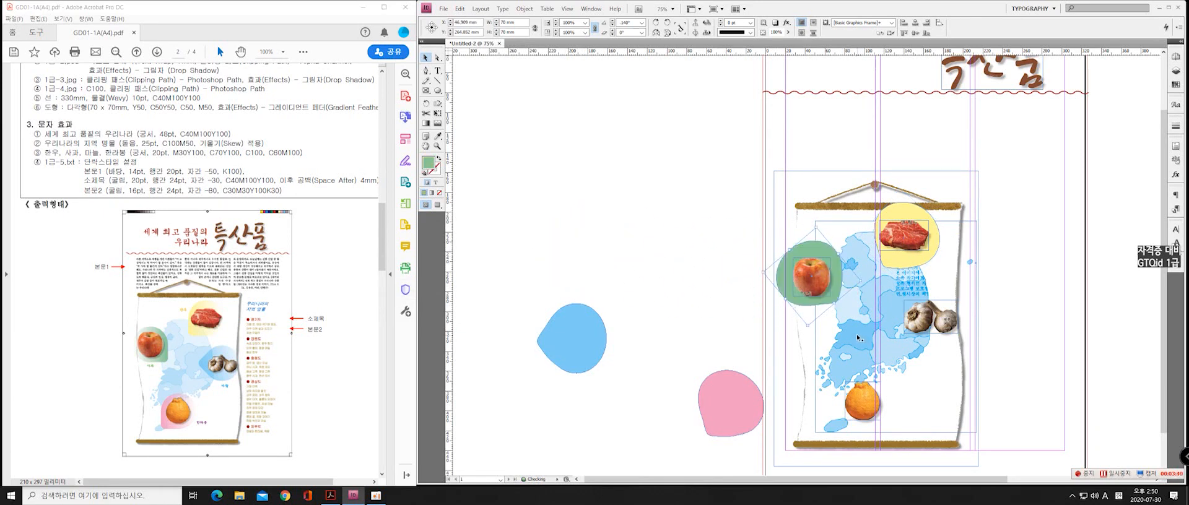
key("Right")
key("Right")
key("Right")
left_click(724, 408)
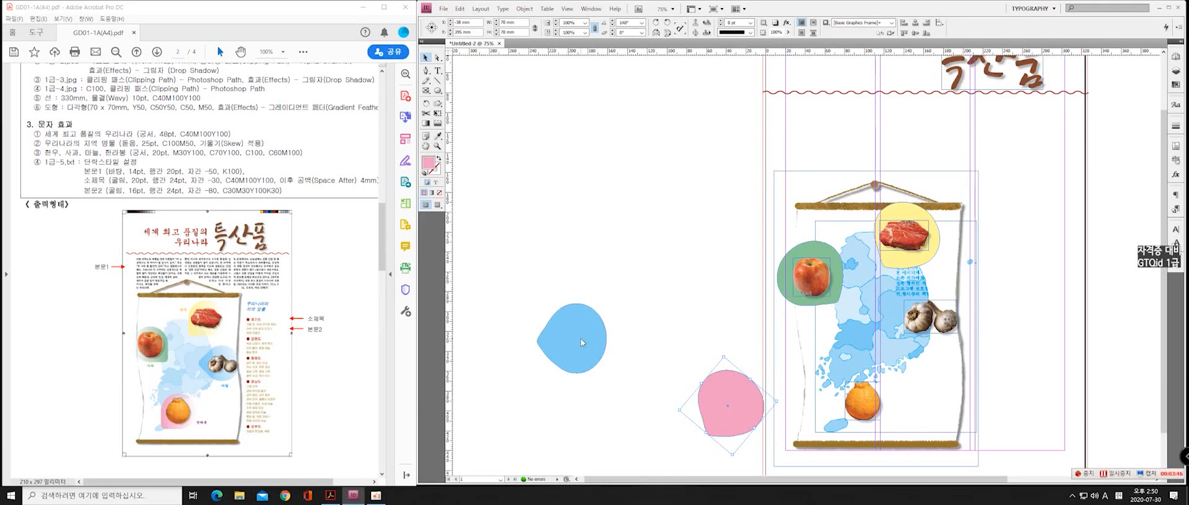
Place the blue teardrop behind the garlic image, nudging it left, and the pink teardrop behind the orange image
left_click_drag(580, 339, 933, 346)
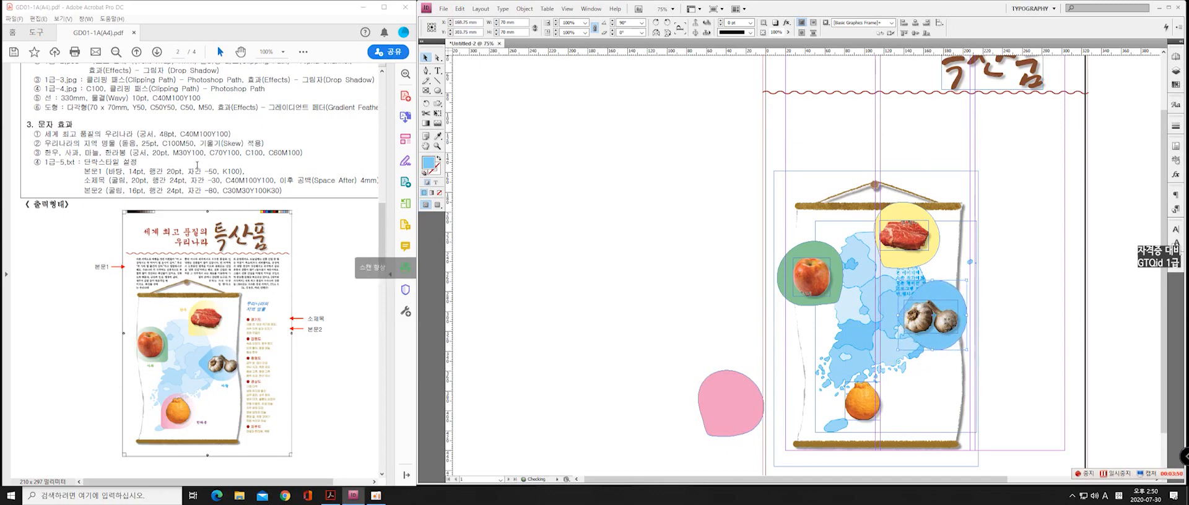
key("Left")
key("Left")
key("Left")
key("Left")
key("Left")
key("Left")
key("Left")
key("Left")
key("Left")
key("Left")
key("Left")
key("Left")
key("Left")
key("Left")
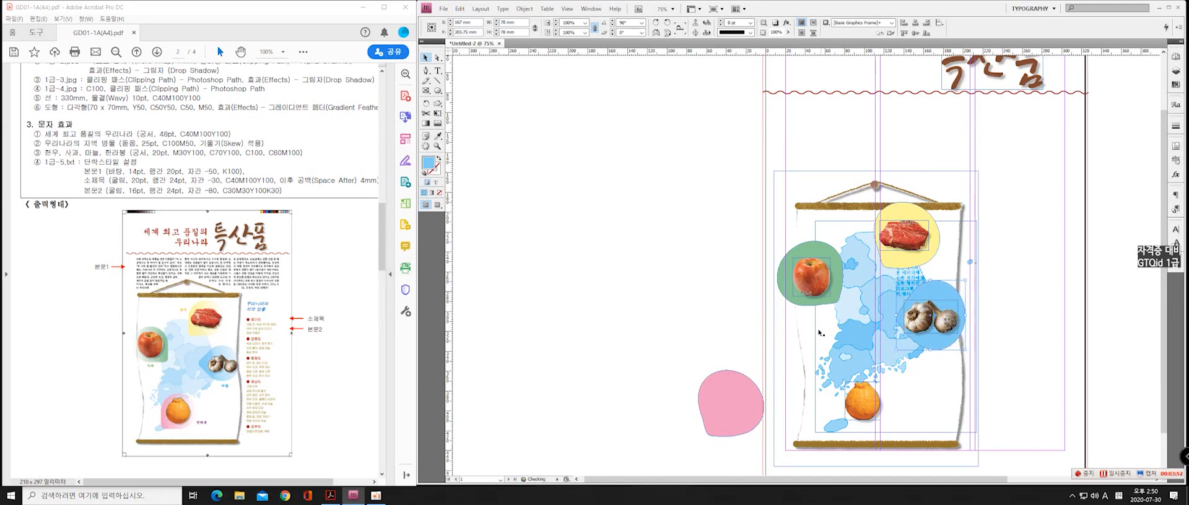
key("Left")
key("Left")
key("Left")
key("Left")
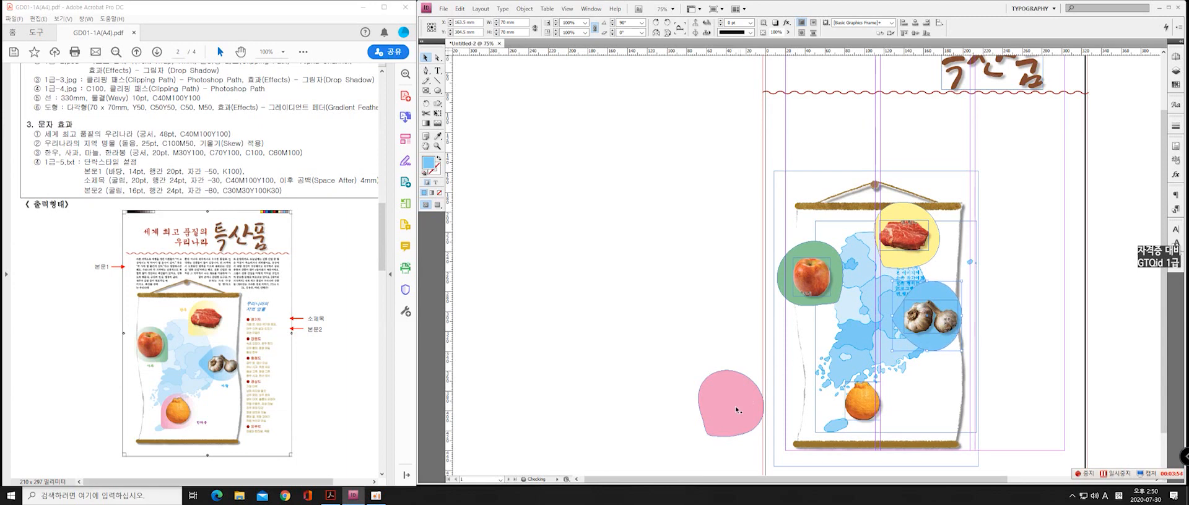
left_click_drag(735, 407, 867, 407)
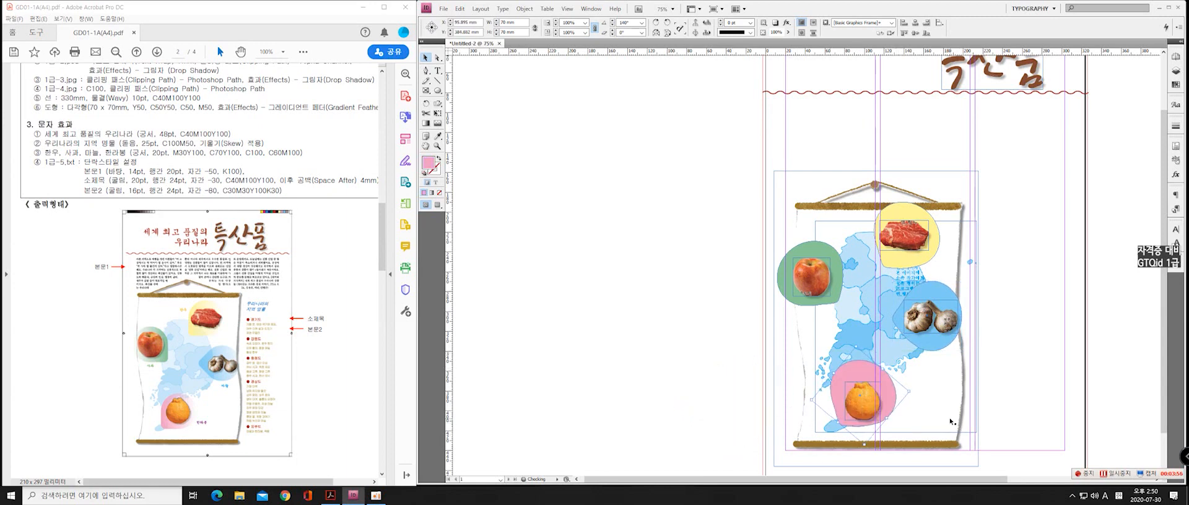
Nudge the pink teardrop behind the orange image slightly down and deselect it
key("Down")
key("Down")
key("Down")
left_click(702, 310)
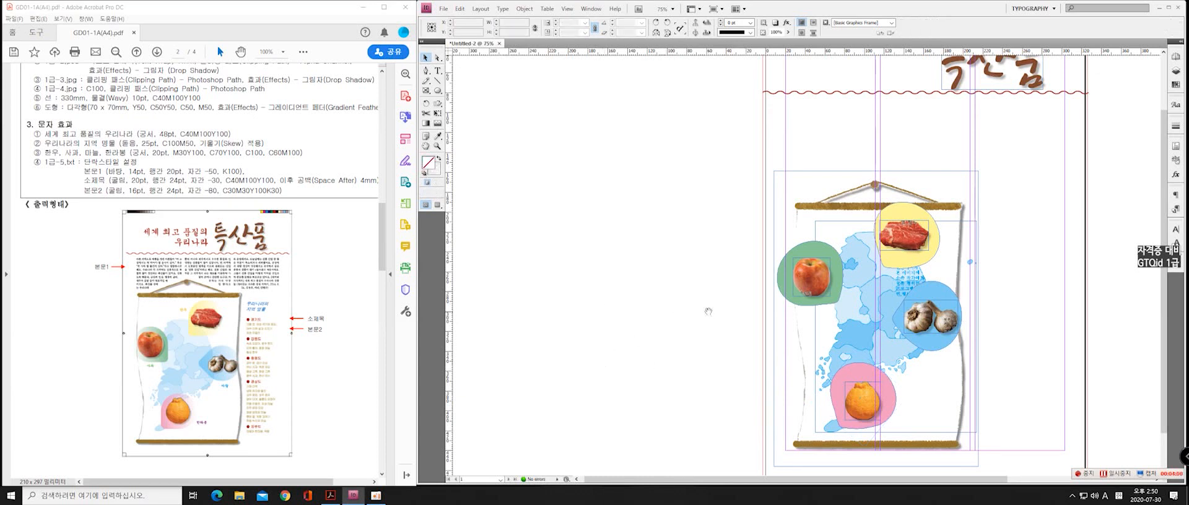
Group the map and scroll images and enlarge the group's frames slightly outward from the upper-left corner
left_click_drag(675, 303, 548, 271)
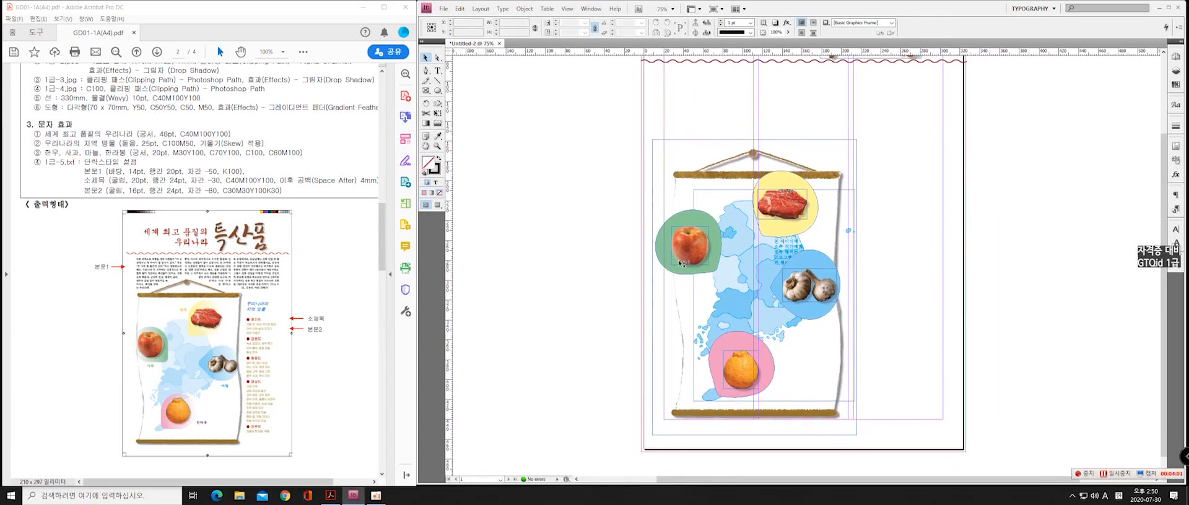
left_click(723, 206)
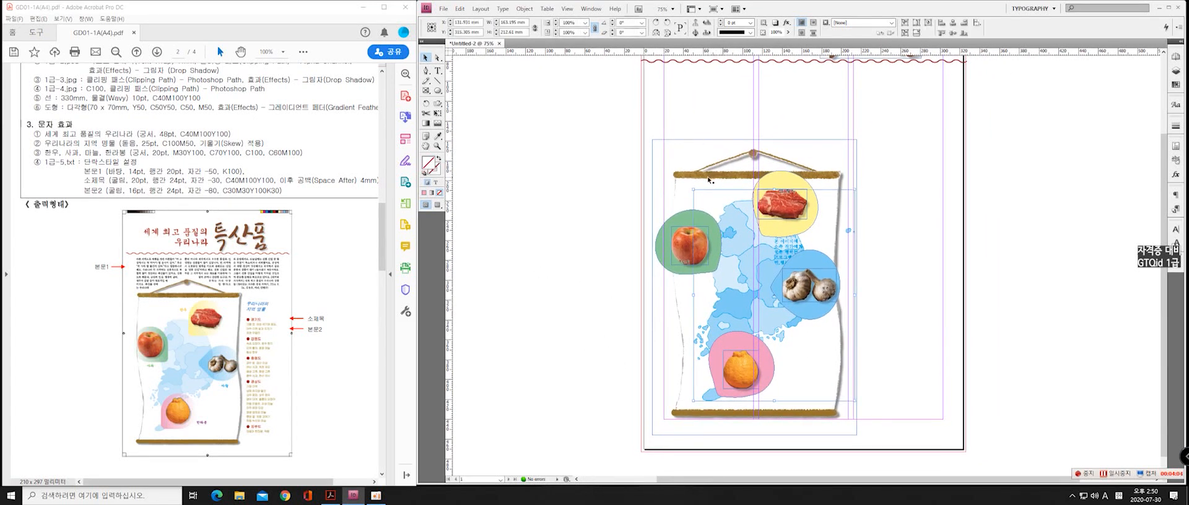
left_click(709, 179)
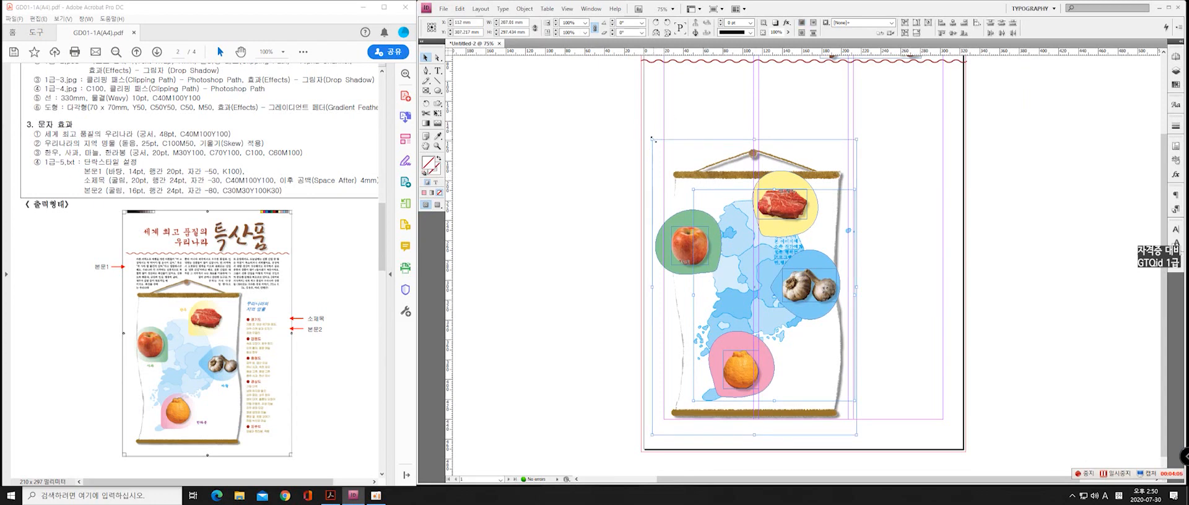
right_click(689, 178)
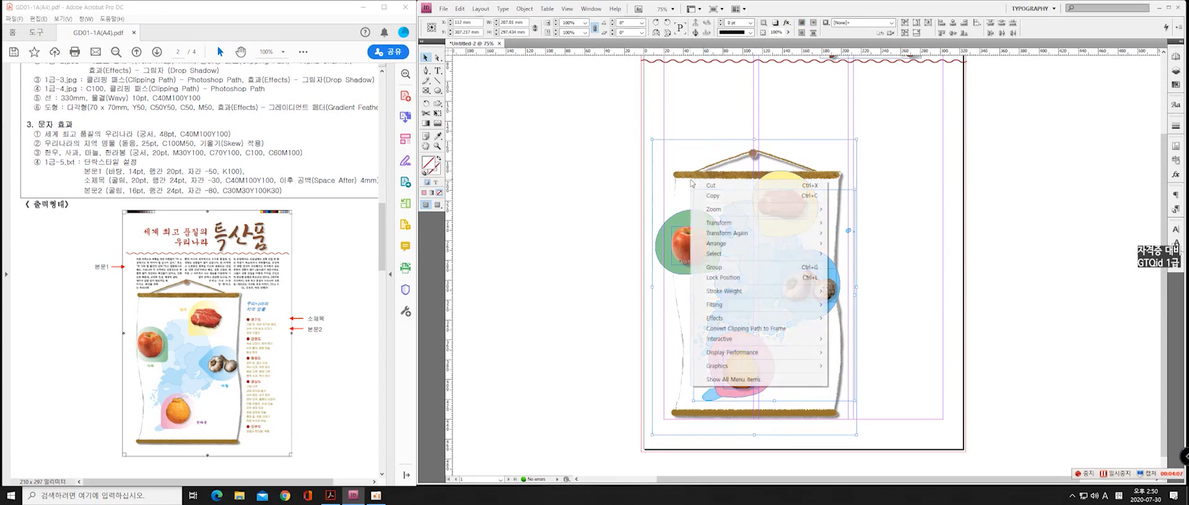
left_click(738, 267)
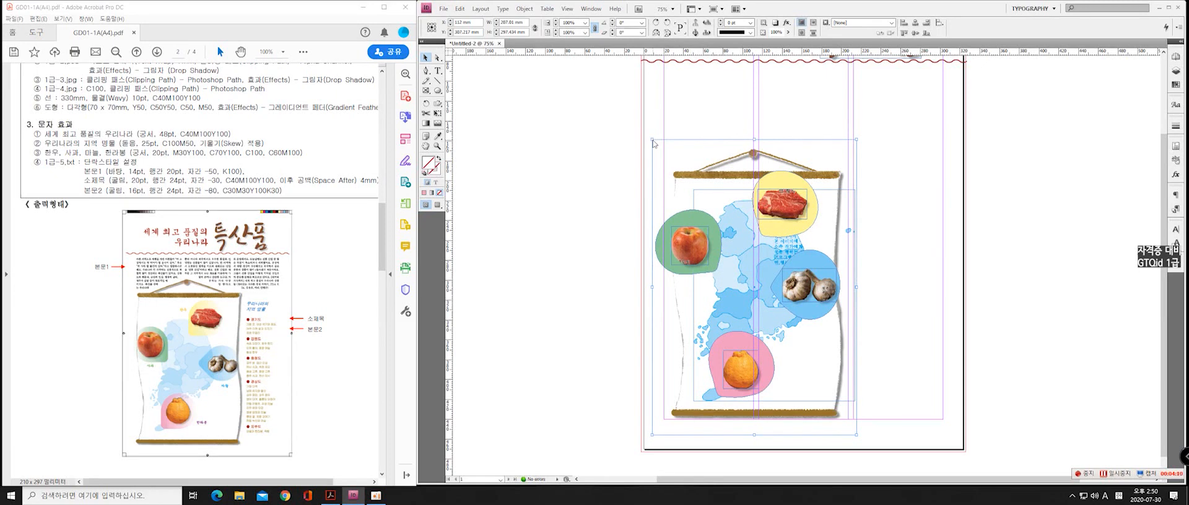
left_click_drag(650, 138, 645, 128)
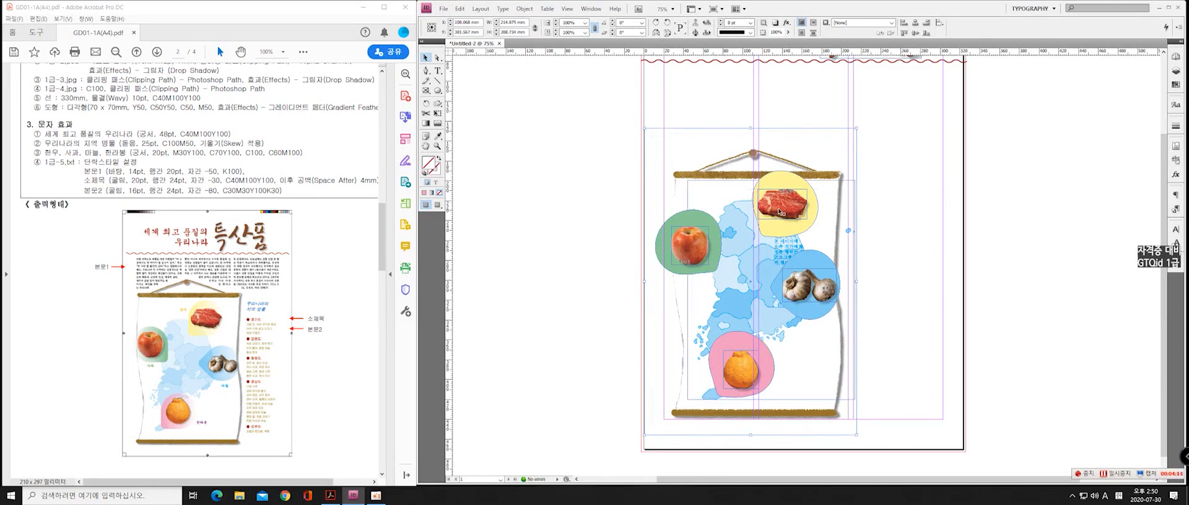
right_click(715, 174)
mouse_move(782, 302)
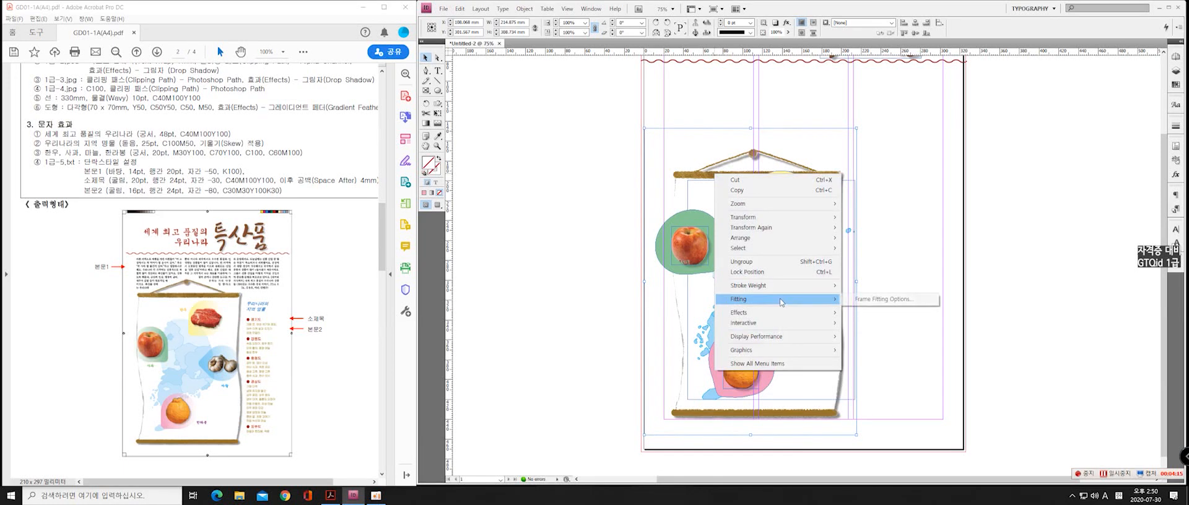
left_click(884, 299)
left_click(687, 311)
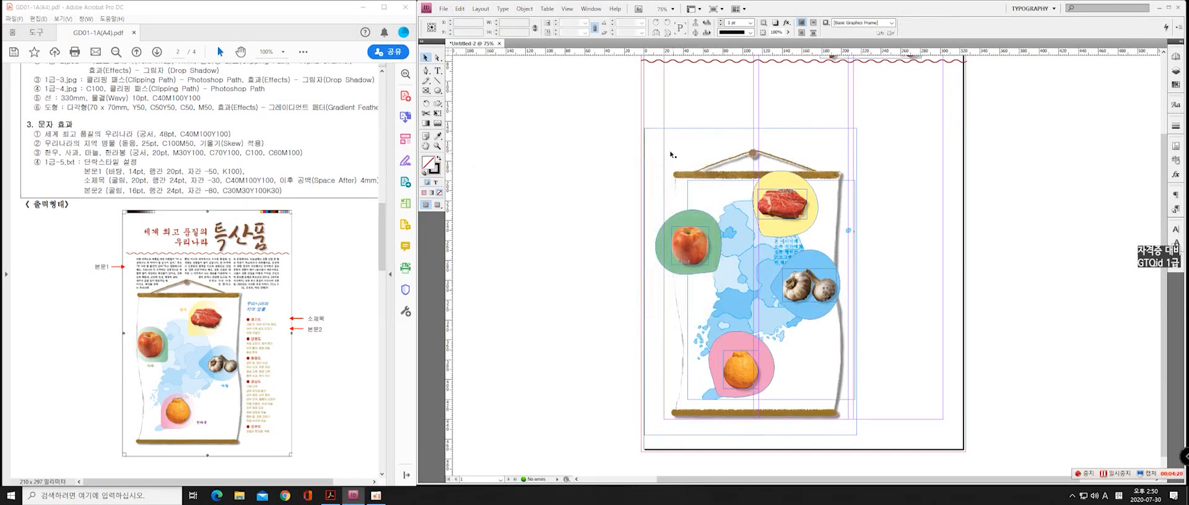
Ungroup the map and scroll images and fit the scroll image's content to its enlarged frame
right_click(693, 179)
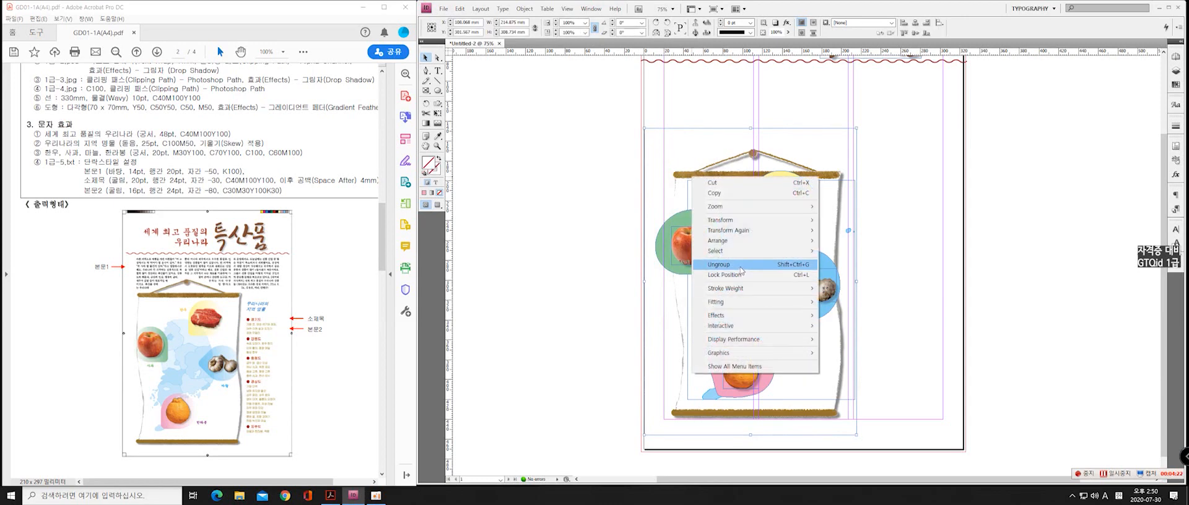
left_click(683, 160)
left_click(695, 166)
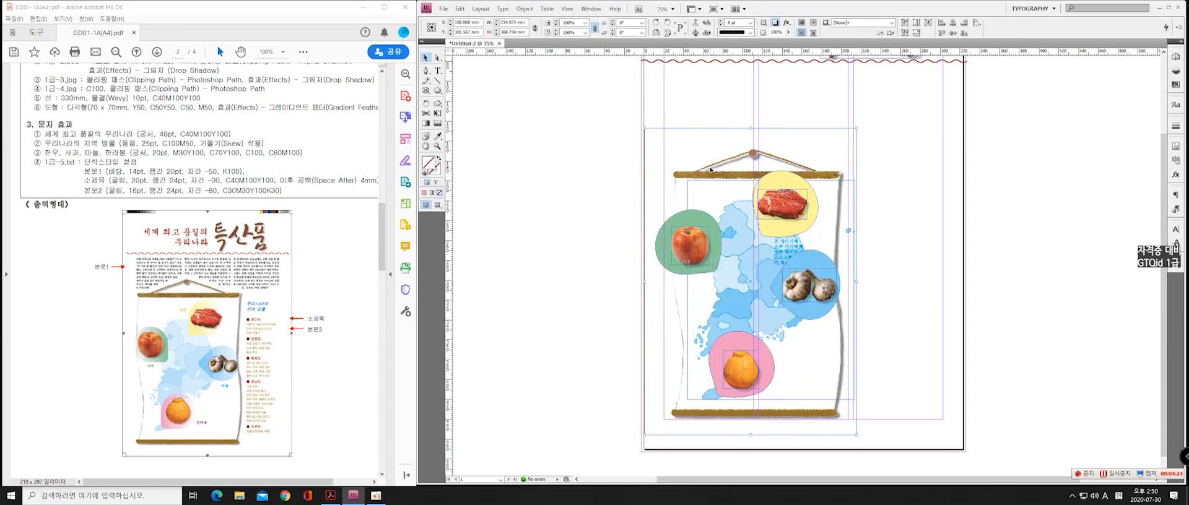
right_click(710, 168)
mouse_move(762, 282)
left_click(889, 281)
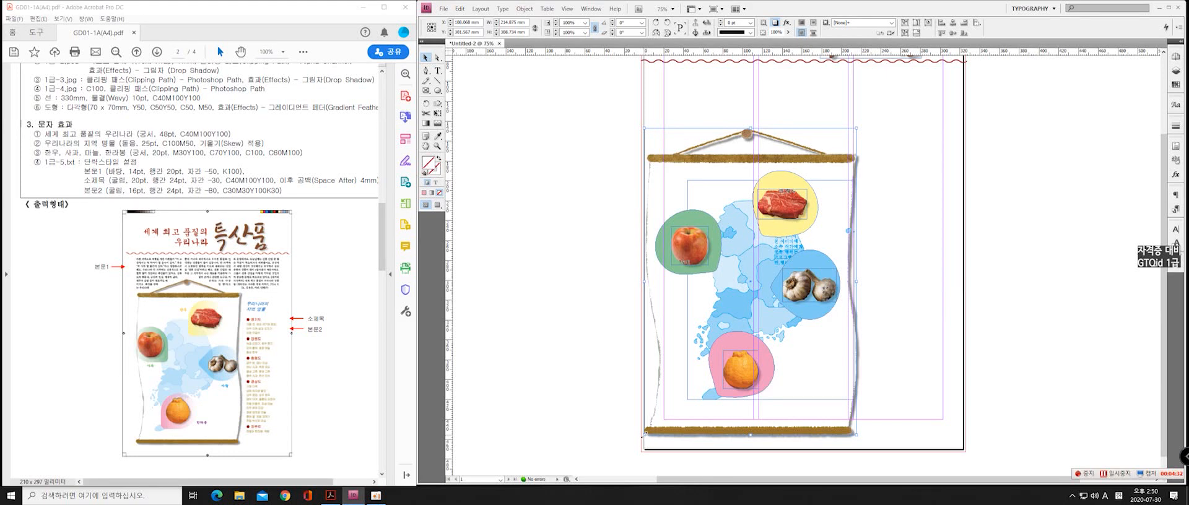
Shrink the scroll image's frame slightly from its lower-left corner and left edge, and nudge it right
left_click_drag(644, 435, 658, 427)
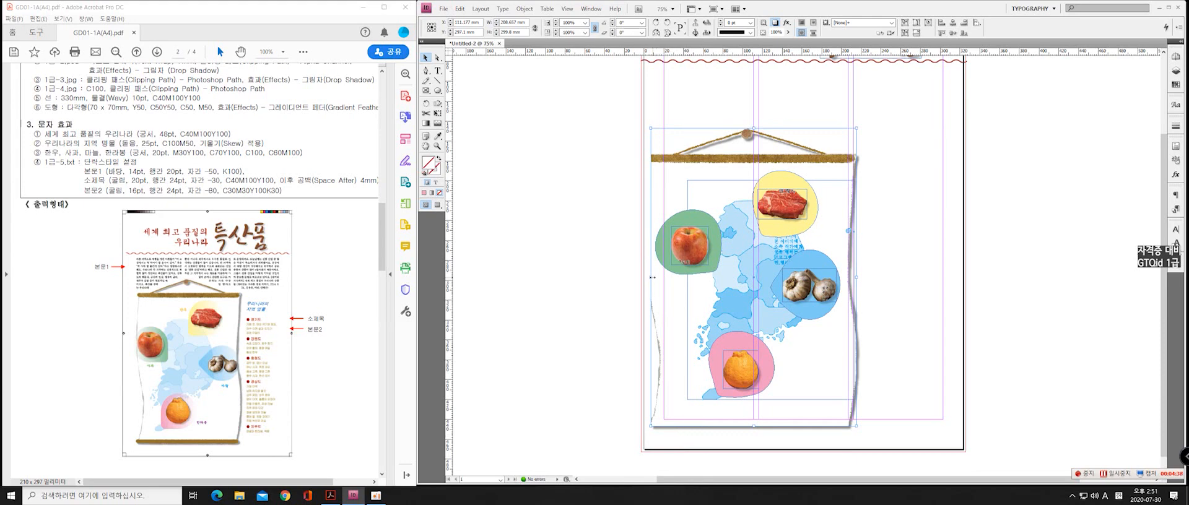
left_click_drag(652, 278, 655, 278)
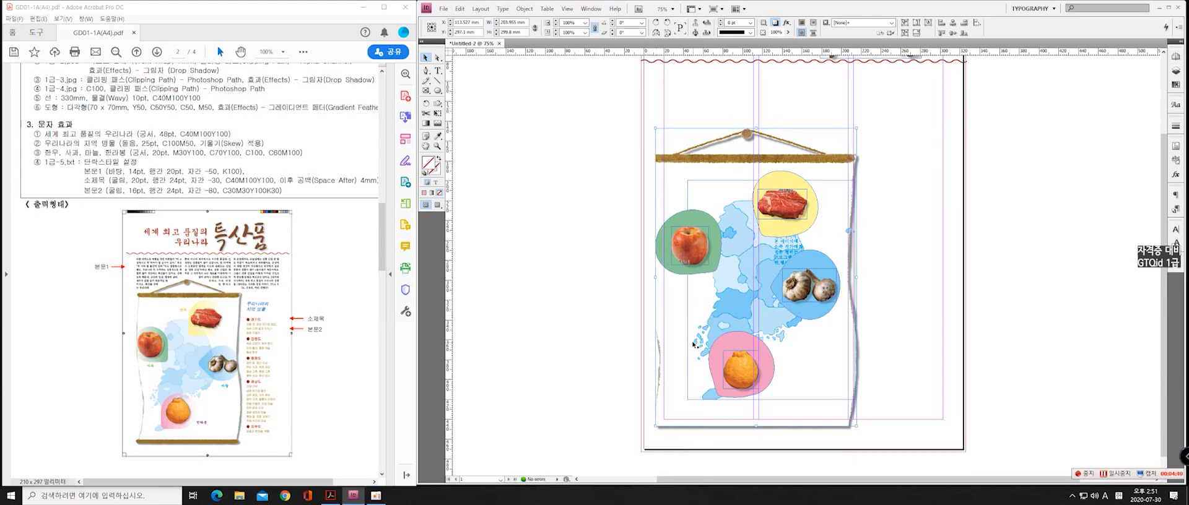
key("Right")
key("Right")
key("Right")
key("Right")
key("Right")
key("Right")
key("Right")
key("Right")
key("Right")
key("Right")
key("Right")
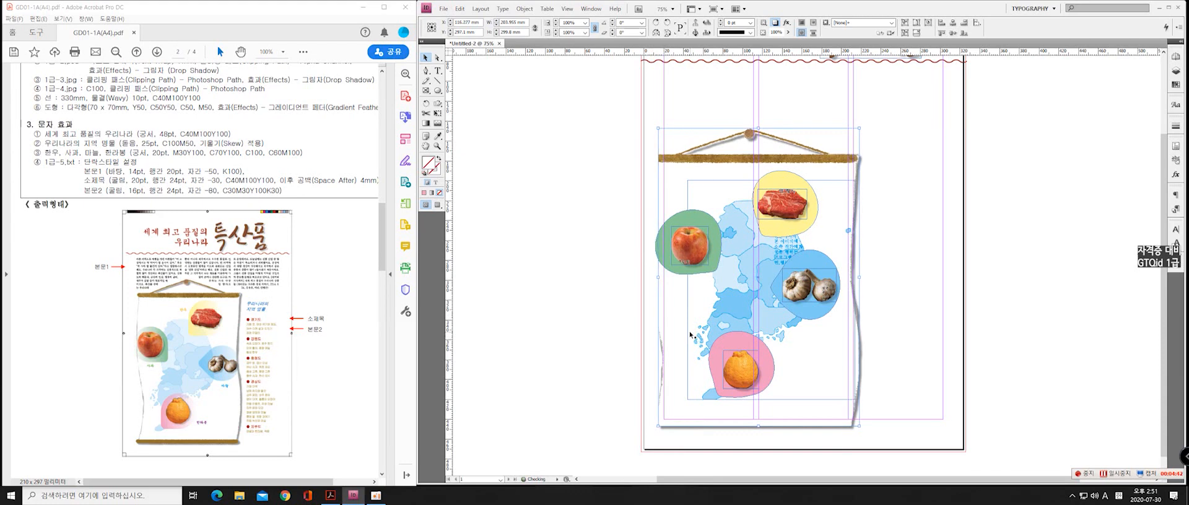
key("Right")
Refit the scroll image's content to its resized frame so both wooden rods show in full
right_click(674, 351)
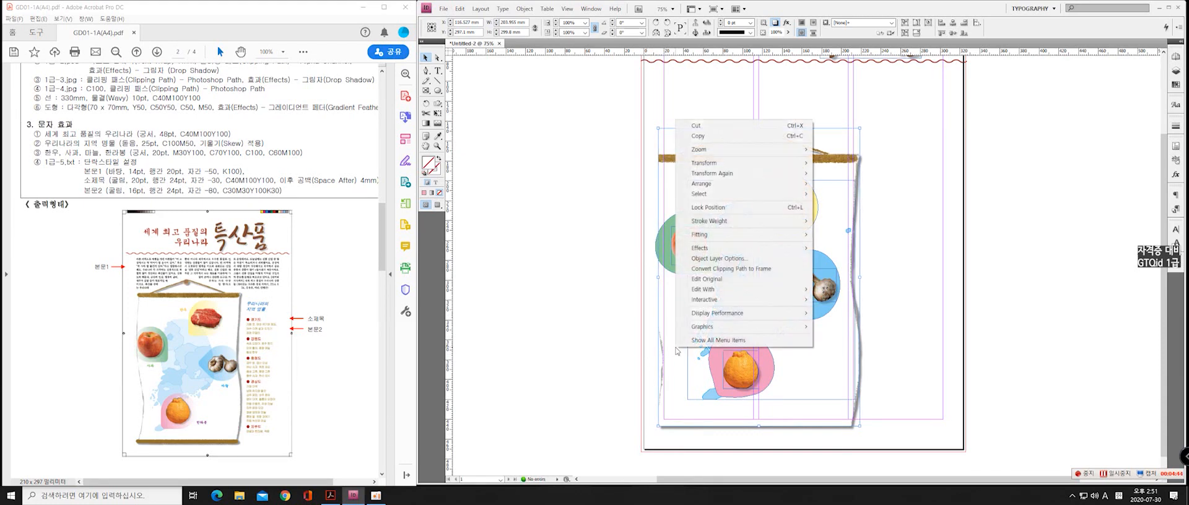
mouse_move(798, 234)
left_click(839, 236)
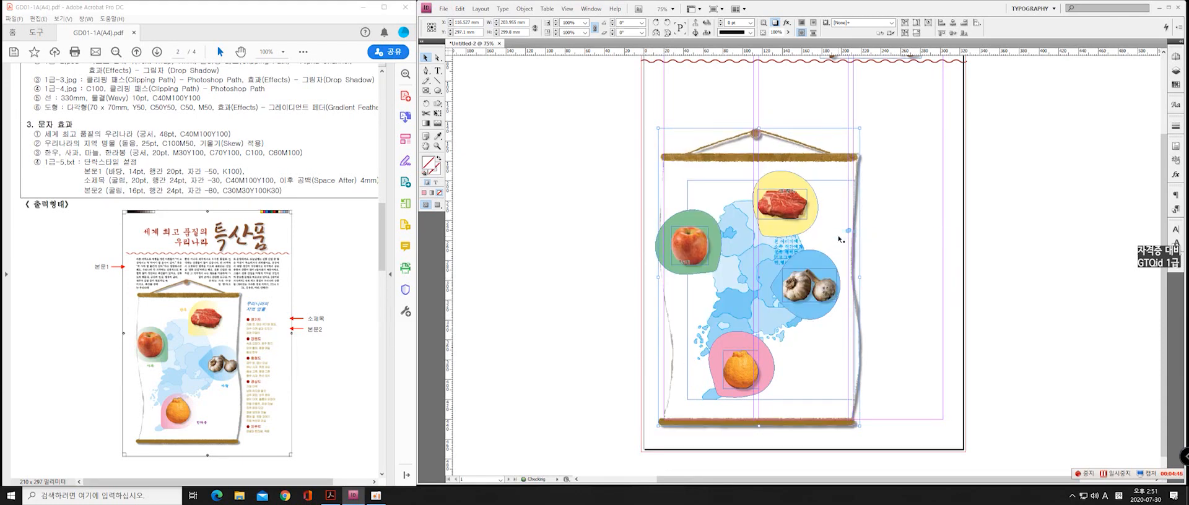
Move the Korea map image slightly left within the scroll
left_click(747, 264)
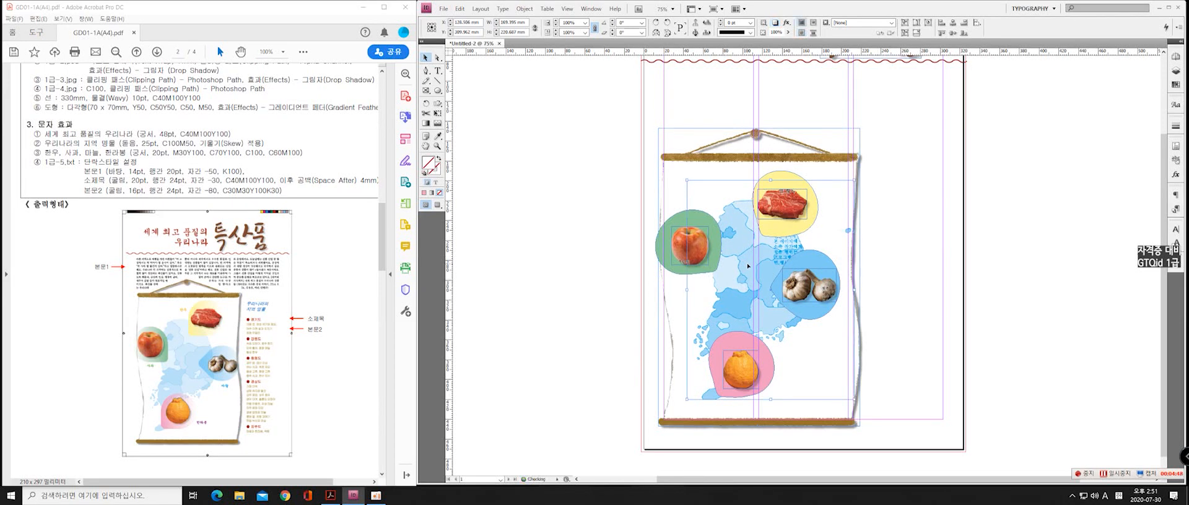
left_click_drag(748, 265, 742, 265)
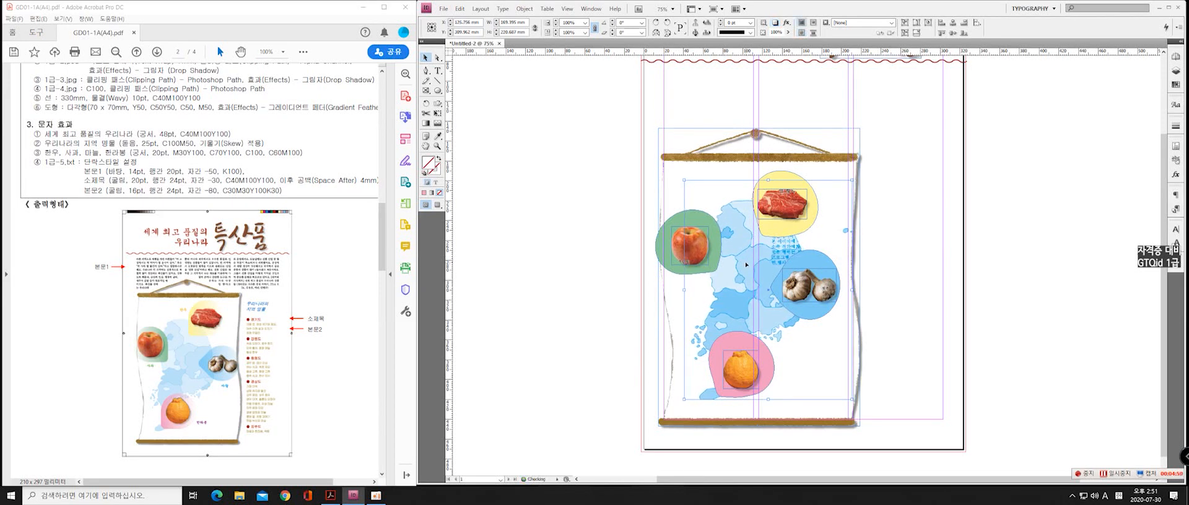
key("Left")
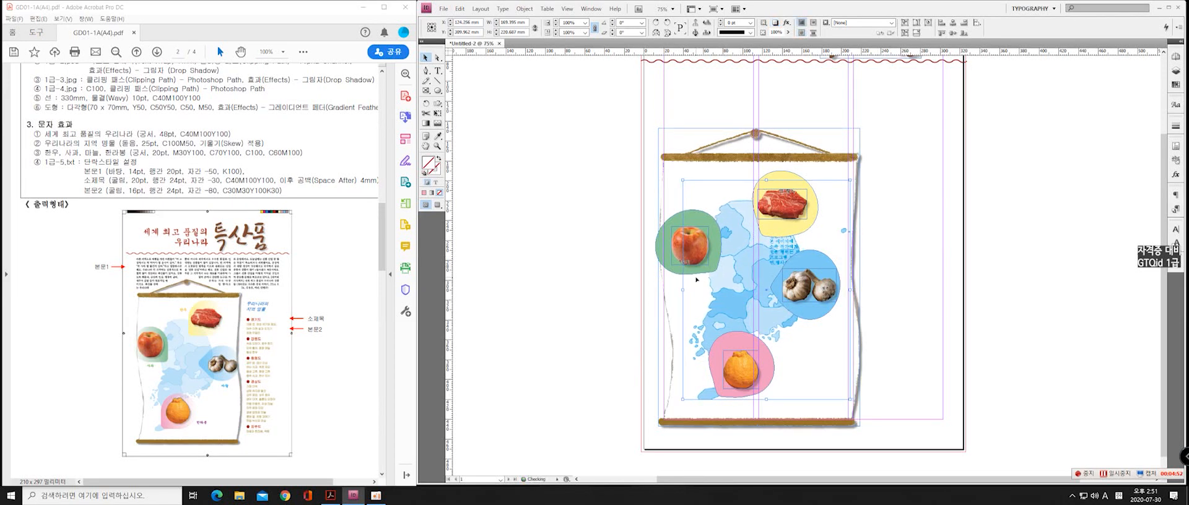
key("Left")
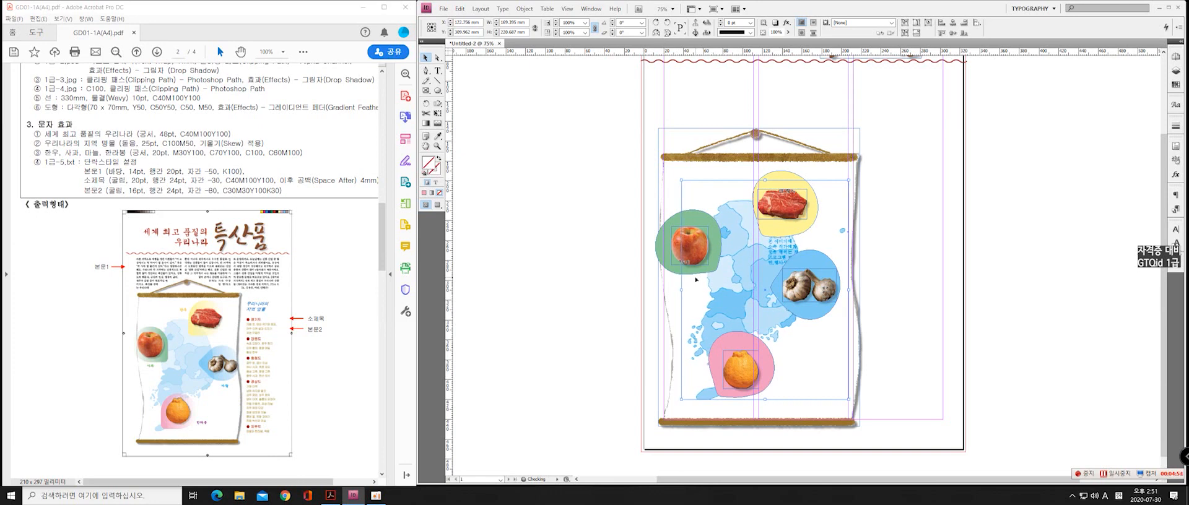
key("Left")
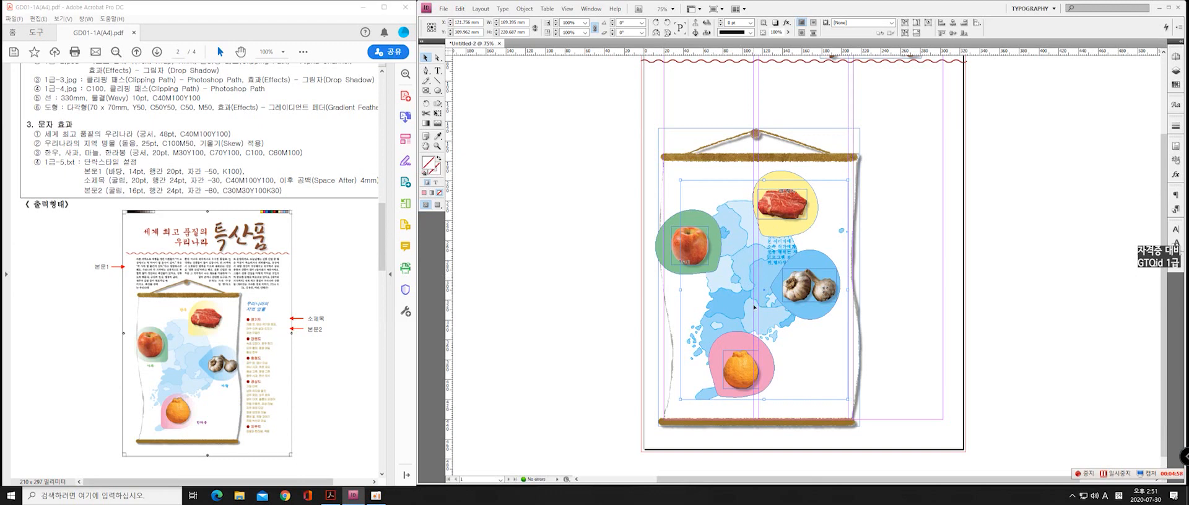
Enlarge the map image's frame from its lower-left corner and fit the map content to it
left_click_drag(682, 400, 676, 405)
right_click(711, 335)
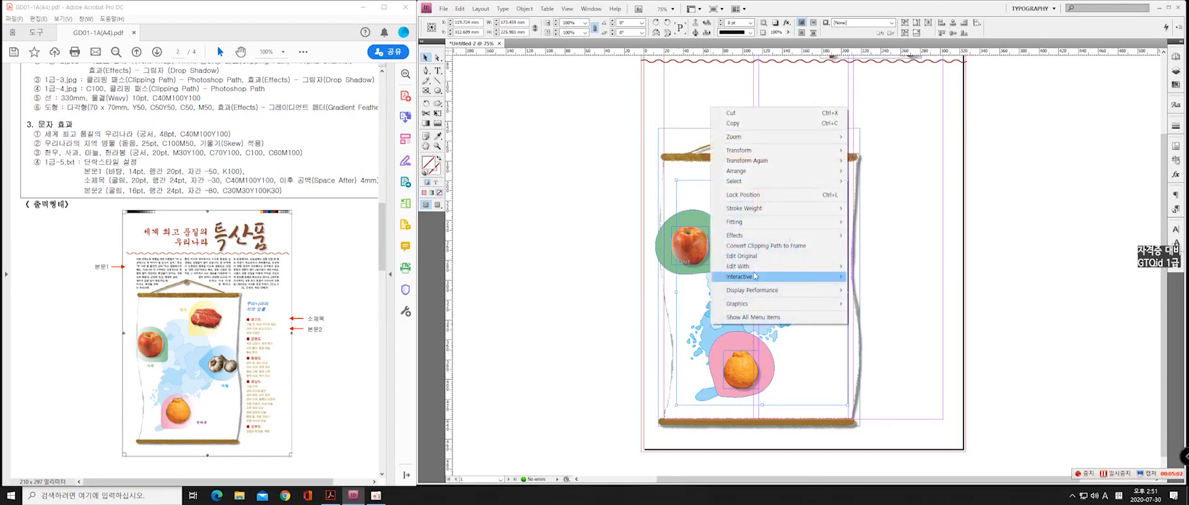
mouse_move(805, 221)
left_click(868, 224)
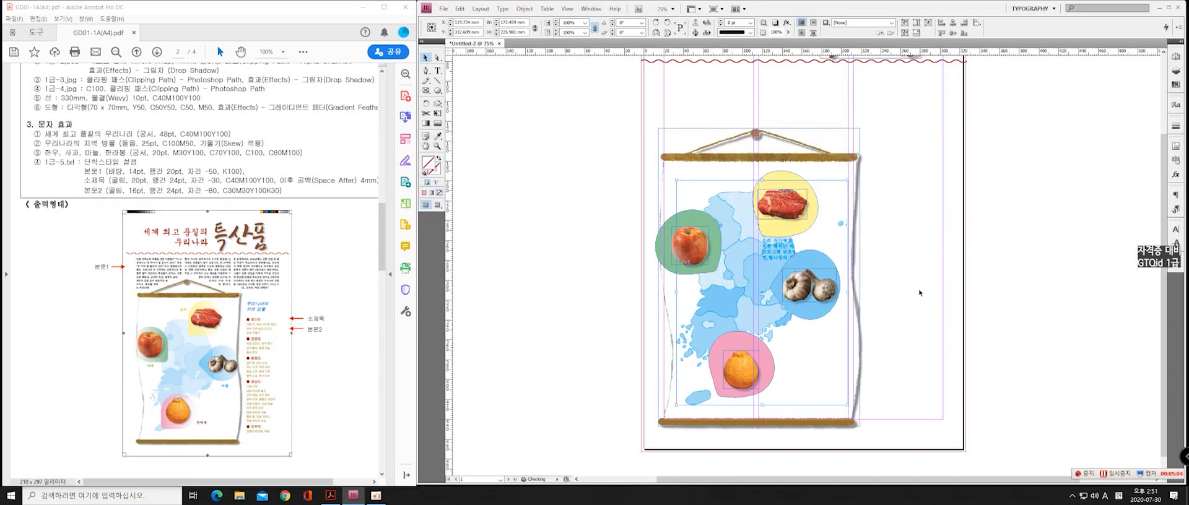
Nudge the enlarged map image right and slightly down within the scroll
key("Right")
key("Right")
key("Right")
key("Right")
key("Right")
key("Right")
key("Right")
key("Right")
key("Right")
key("Right")
key("Right")
key("Right")
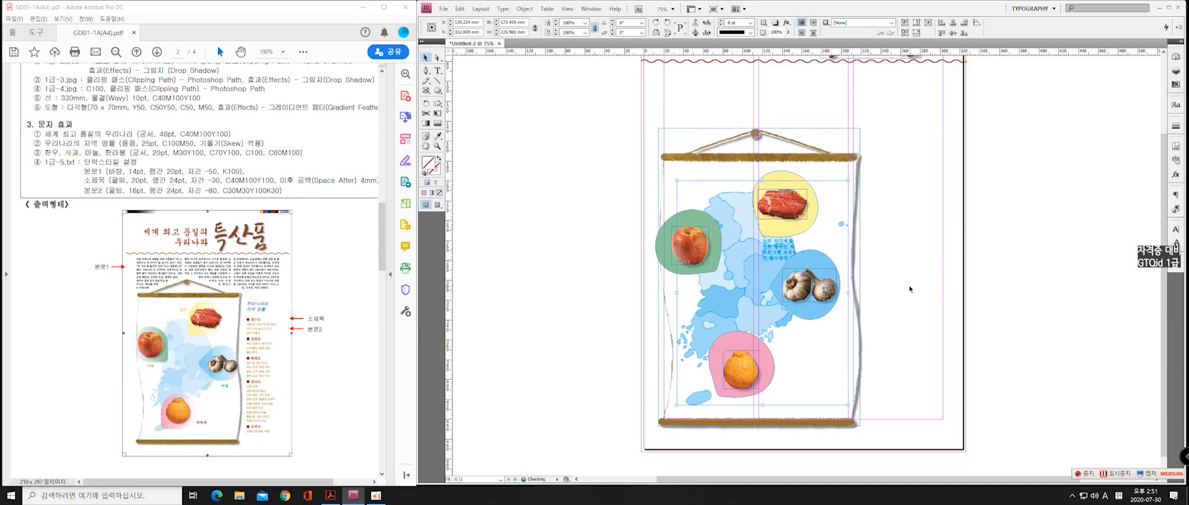
key("Right")
key("Right")
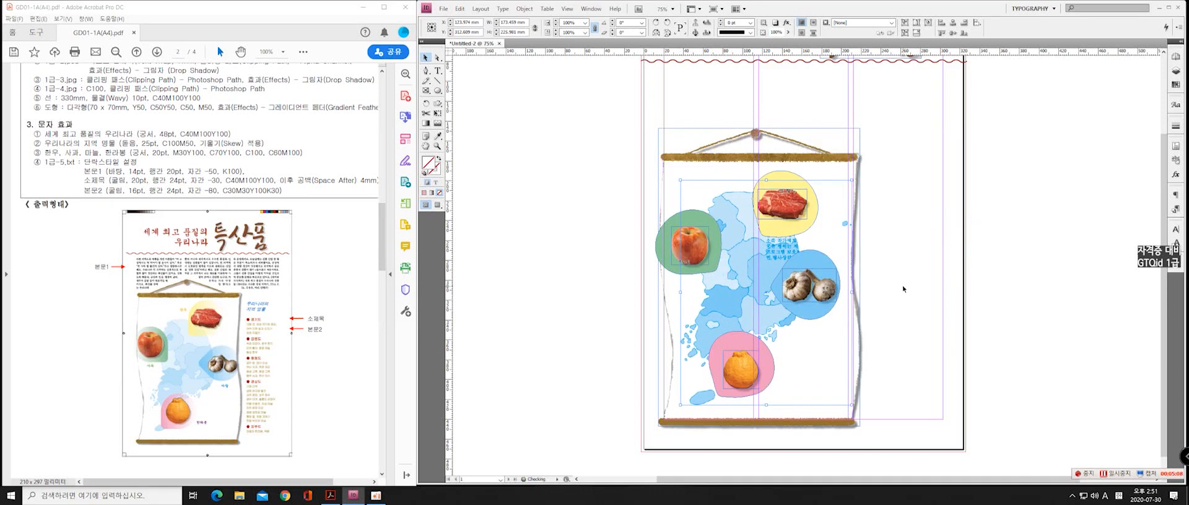
key("Down")
key("Down")
key("Down")
key("Down")
key("Down")
key("Down")
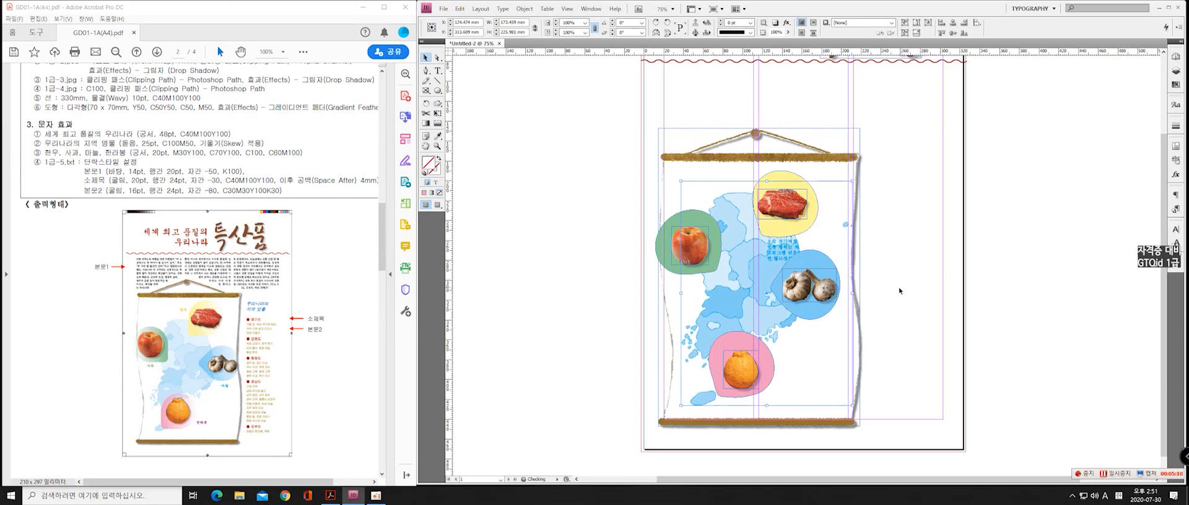
Select the blue teardrop together with the garlic image and nudge both right toward the scroll's edge
left_click(819, 260)
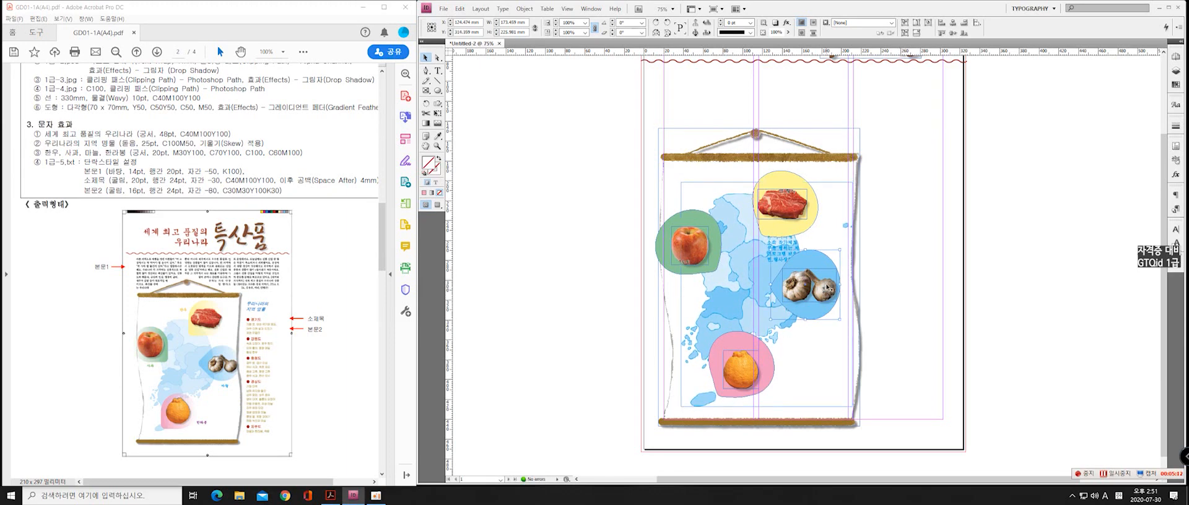
left_click(816, 281)
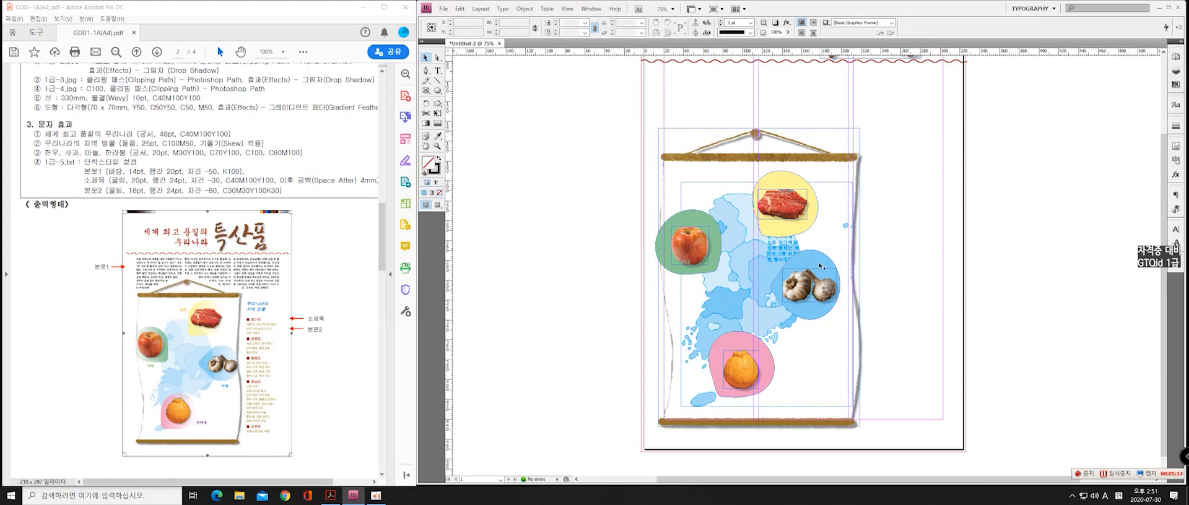
left_click(820, 262, "shift")
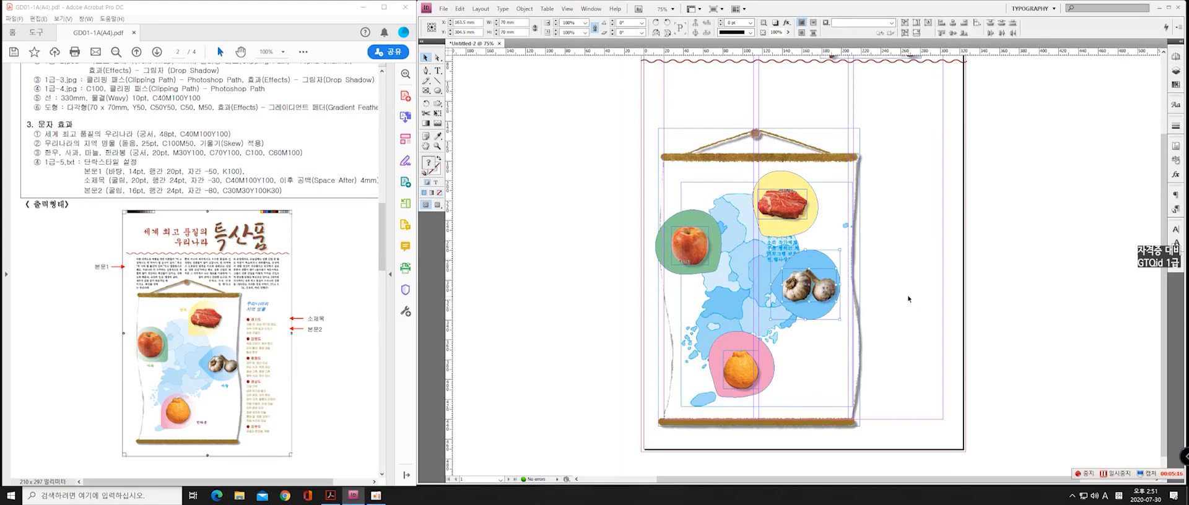
key("Right")
key("Right")
key("Right")
key("Right")
key("Right")
key("Right")
key("Right")
key("Right")
key("Right")
key("Right")
key("Right")
key("Right")
key("Right")
key("Right")
key("Right")
key("Right")
key("Right")
key("Right")
key("Right")
key("Right")
key("Right")
key("Right")
key("Right")
key("Right")
key("Right")
key("Right")
key("Right")
key("Right")
key("Right")
key("Right")
key("Right")
key("Right")
key("Right")
key("Right")
key("Right")
key("Right")
key("Right")
key("Right")
key("Right")
key("Right")
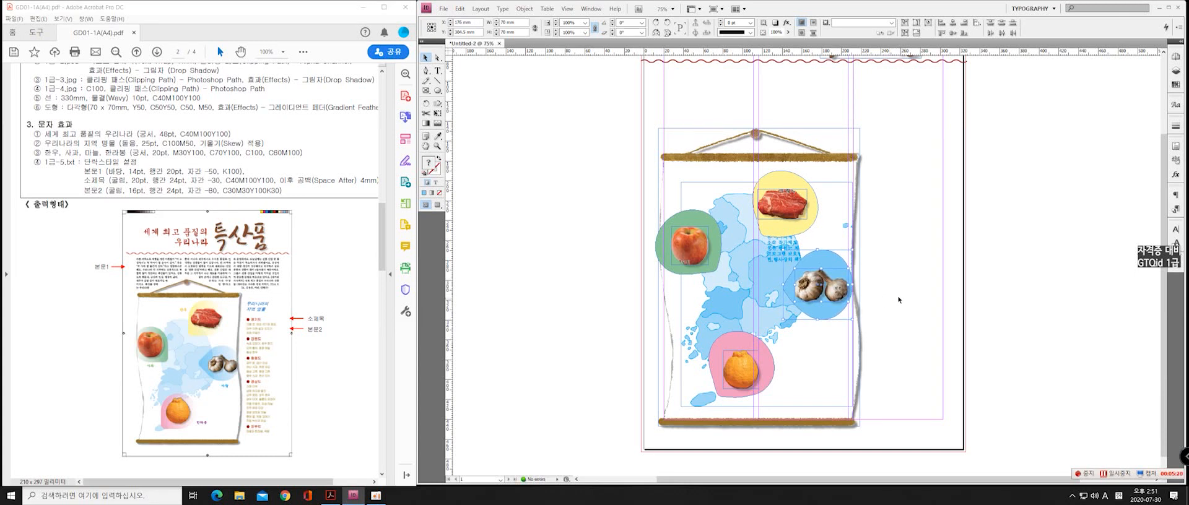
Nudge the garlic image alone slightly right on its blue teardrop and deselect it
left_click(1005, 281)
left_click(840, 290)
key("Right")
key("Right")
key("Right")
key("Right")
key("Right")
key("Right")
key("Right")
key("Right")
key("Right")
key("Right")
key("Right")
key("Right")
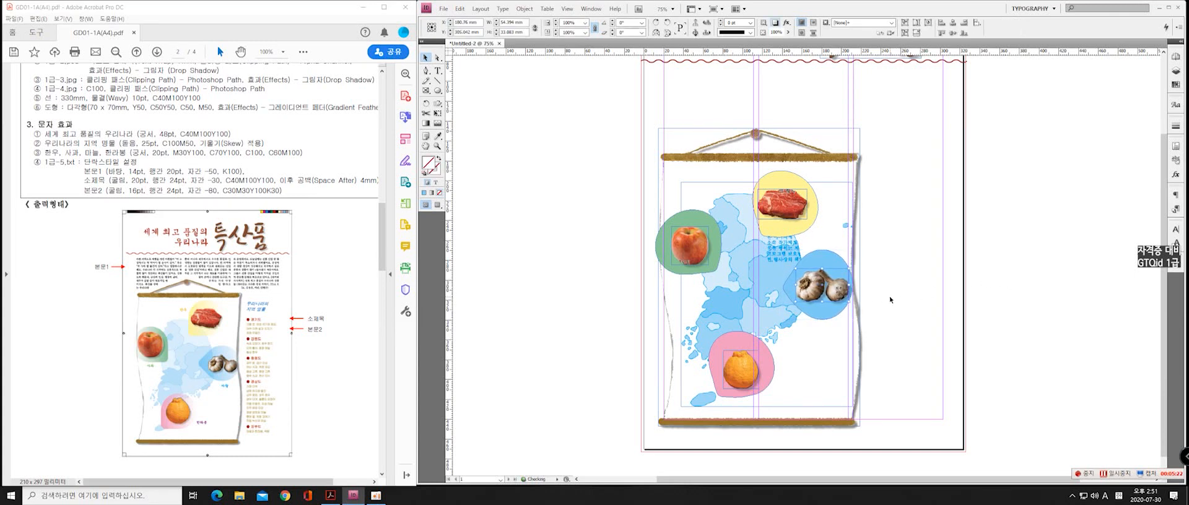
key("Right")
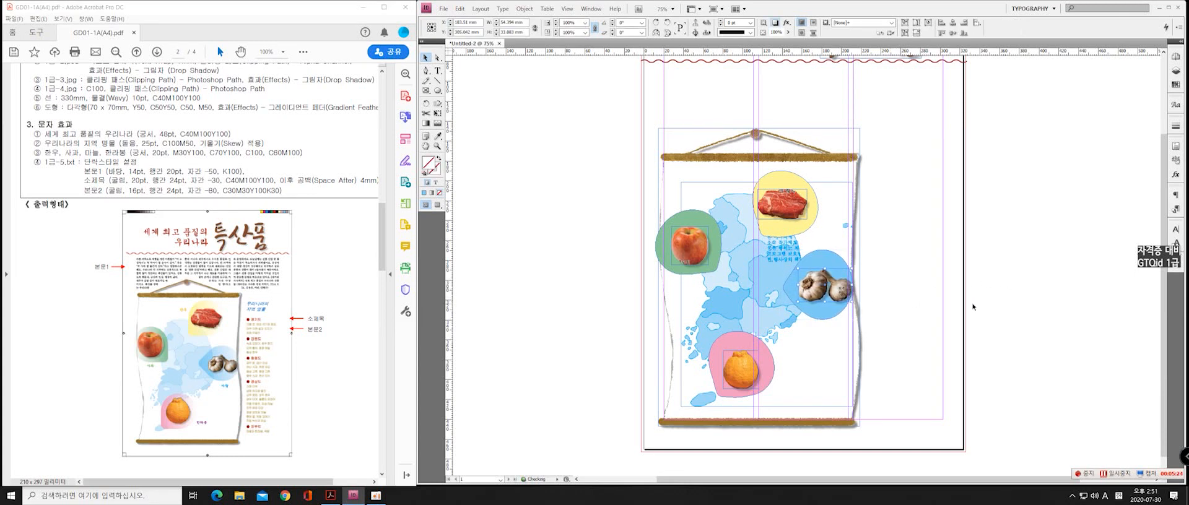
left_click(986, 308)
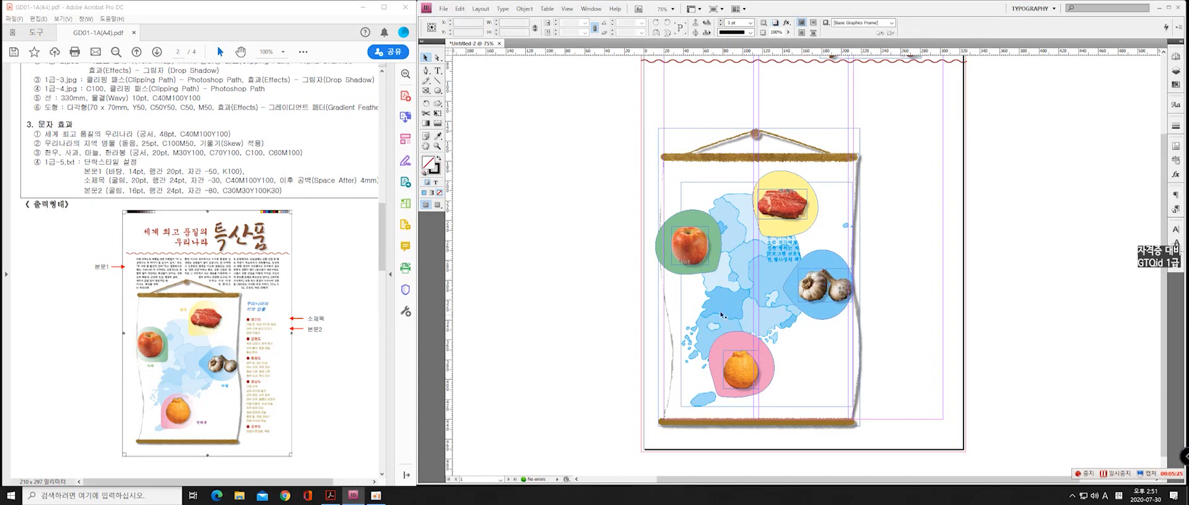
Fine-tune the green teardrop's position behind the apple with small downward and sideways nudges
left_click(712, 259)
key("Down")
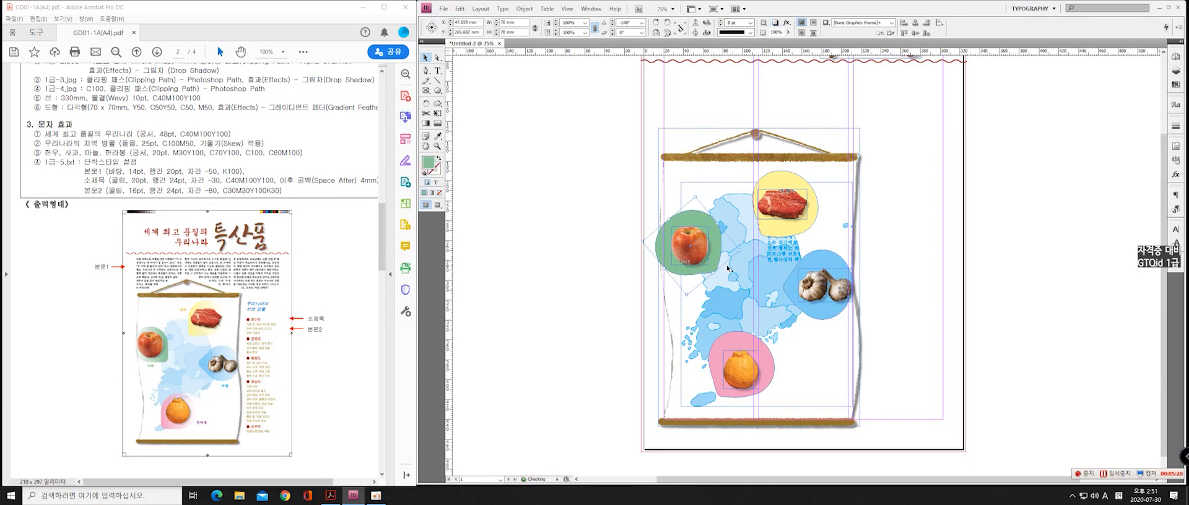
key("Right")
key("Right")
key("Right")
key("Left")
key("Left")
key("Left")
key("Left")
key("Right")
key("Right")
key("Right")
Enlarge the apple image's frame slightly from its upper-right corner and fit the apple content to the frame
left_click(698, 254)
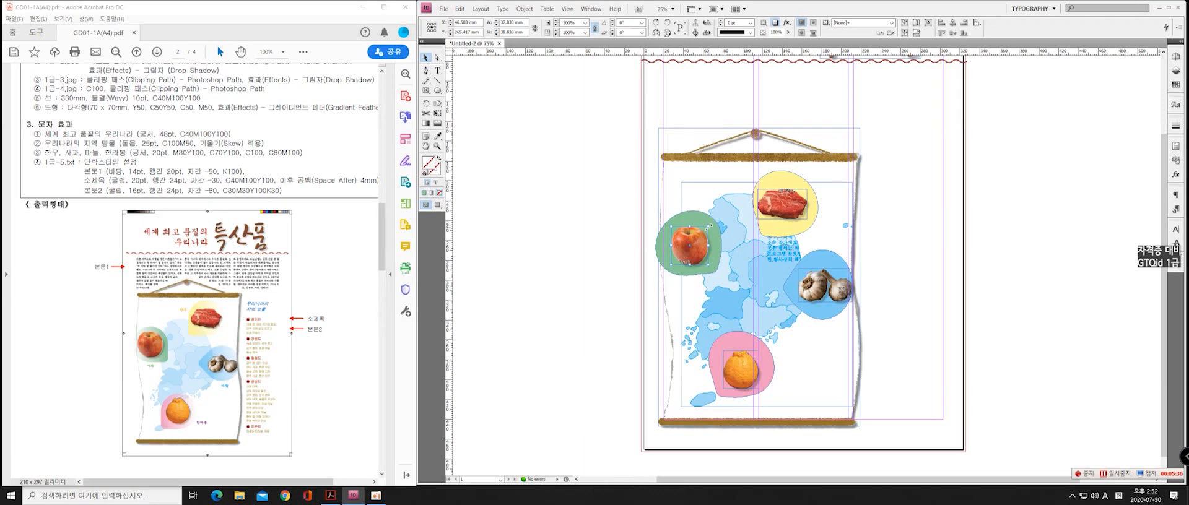
left_click_drag(707, 225, 713, 221)
left_click_drag(712, 222, 713, 221)
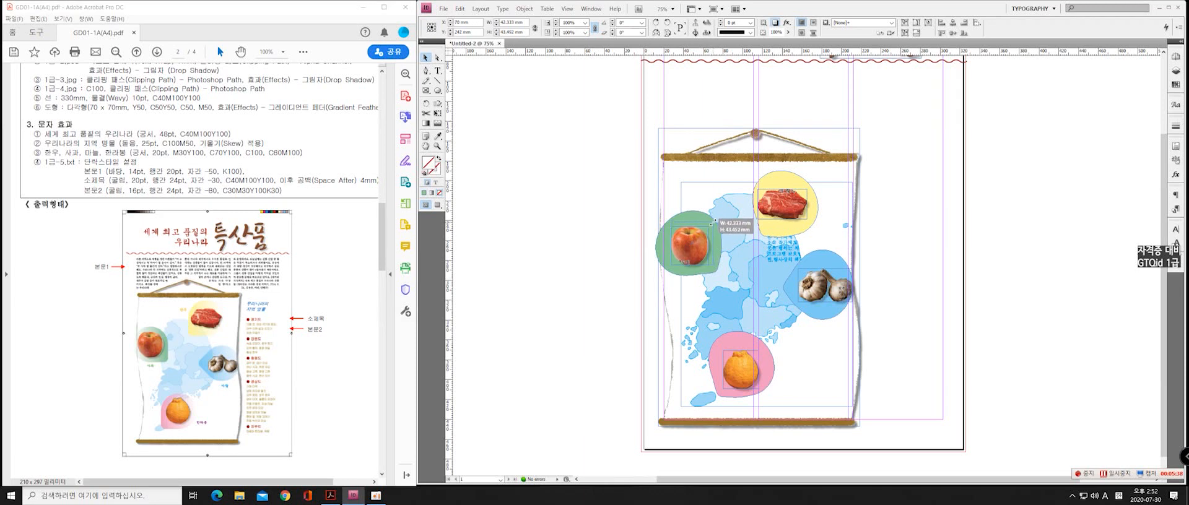
left_click(698, 266)
right_click(706, 248)
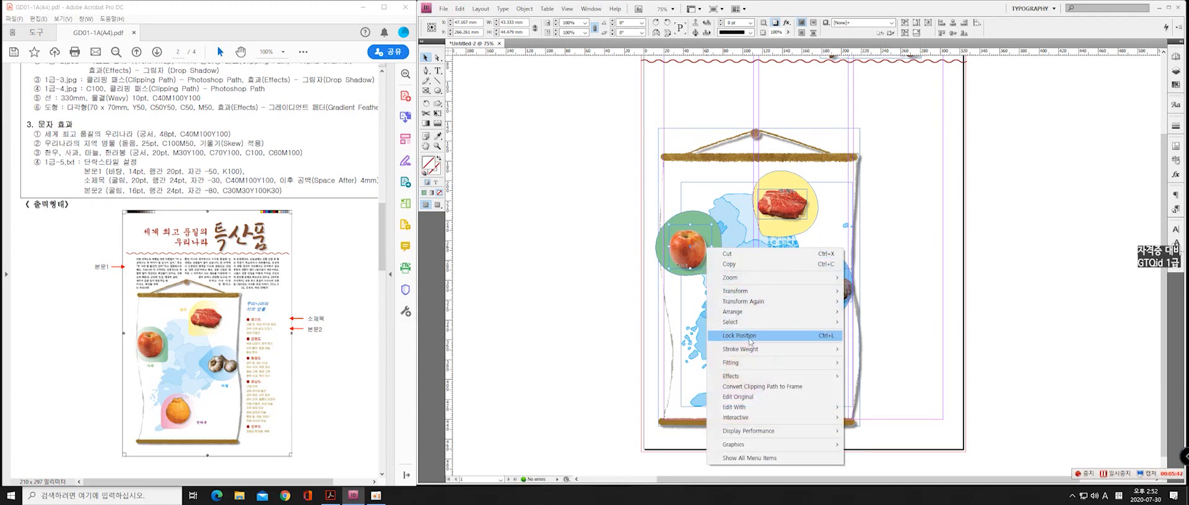
mouse_move(798, 363)
left_click(867, 363)
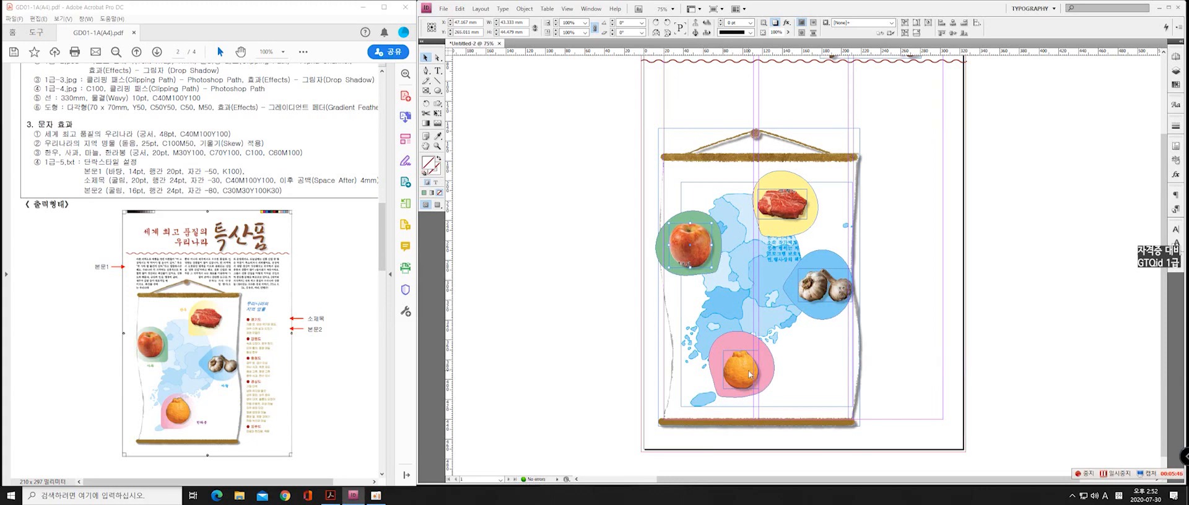
Enlarge the orange fruit image's frame from its upper-left corner and fit its content to the frame
left_click(721, 353)
left_click_drag(723, 351, 716, 343)
right_click(740, 361)
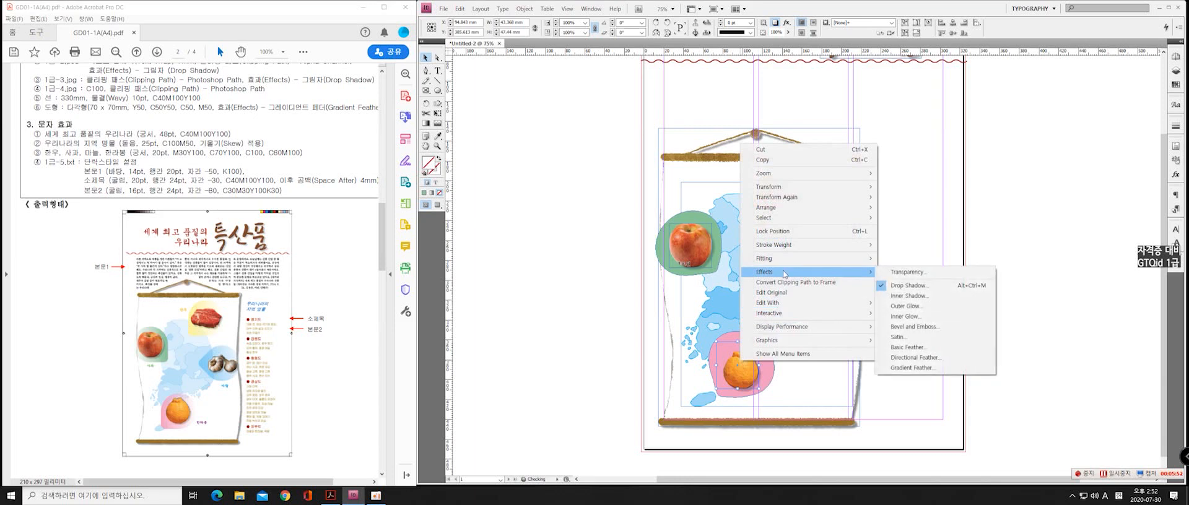
mouse_move(824, 259)
left_click(899, 259)
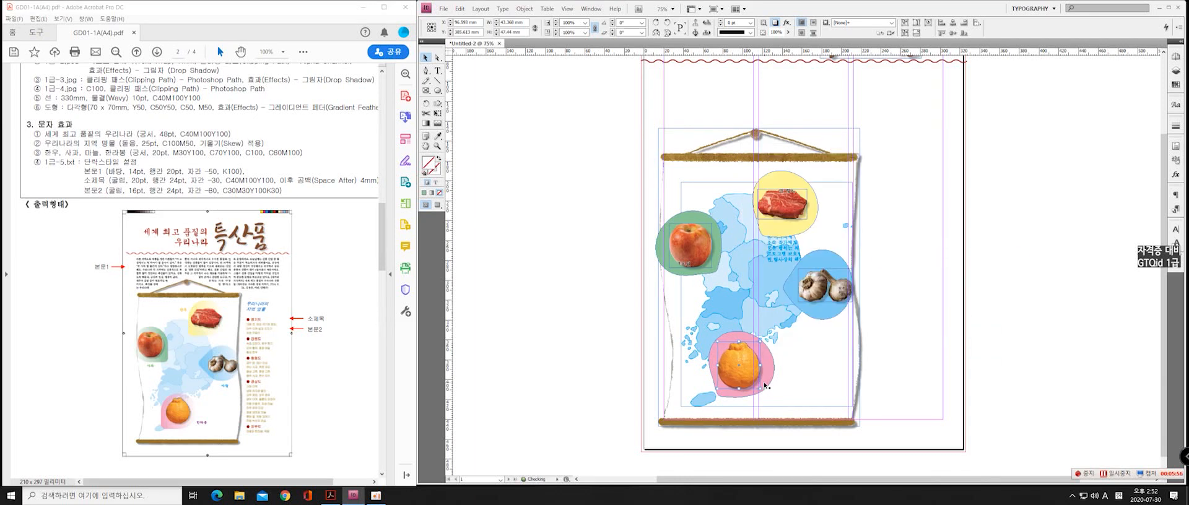
Nudge the pink teardrop left and adjust the orange fruit image horizontally so it sits centred on the teardrop
key("Right")
key("Right")
key("Right")
key("Right")
key("Right")
key("Right")
key("Right")
key("Right")
key("Right")
key("Right")
key("Right")
left_click(727, 400)
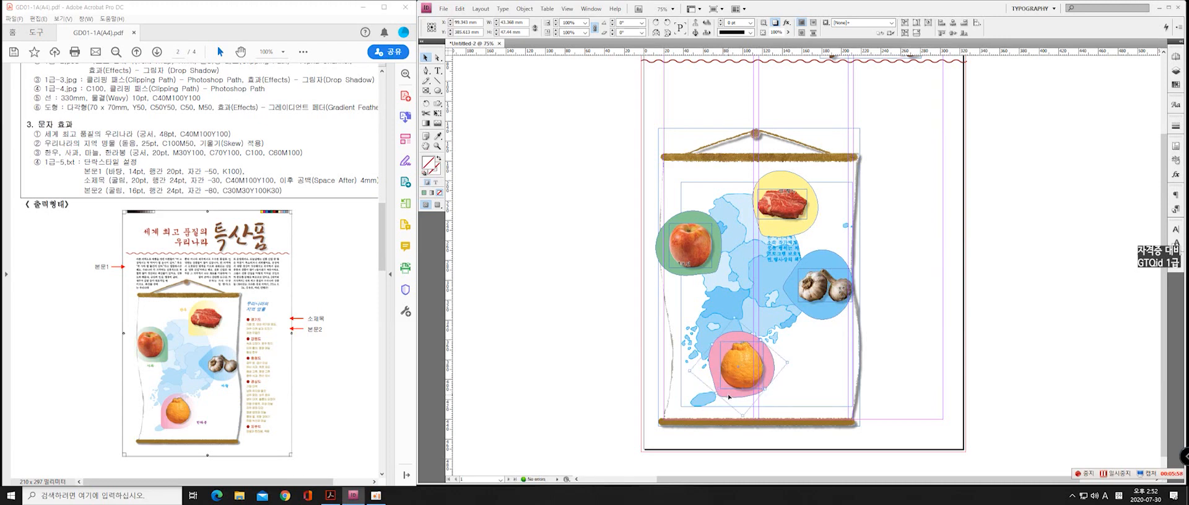
key("Left")
key("Left")
key("Left")
key("Left")
key("Left")
key("Left")
key("Left")
key("Left")
key("Left")
key("Left")
key("Left")
key("Left")
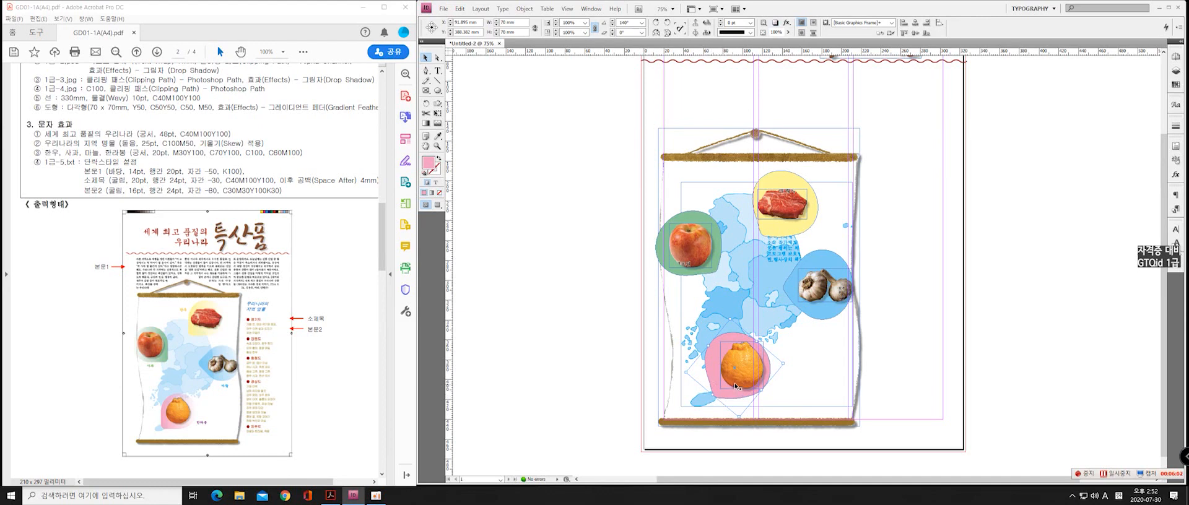
left_click(737, 385)
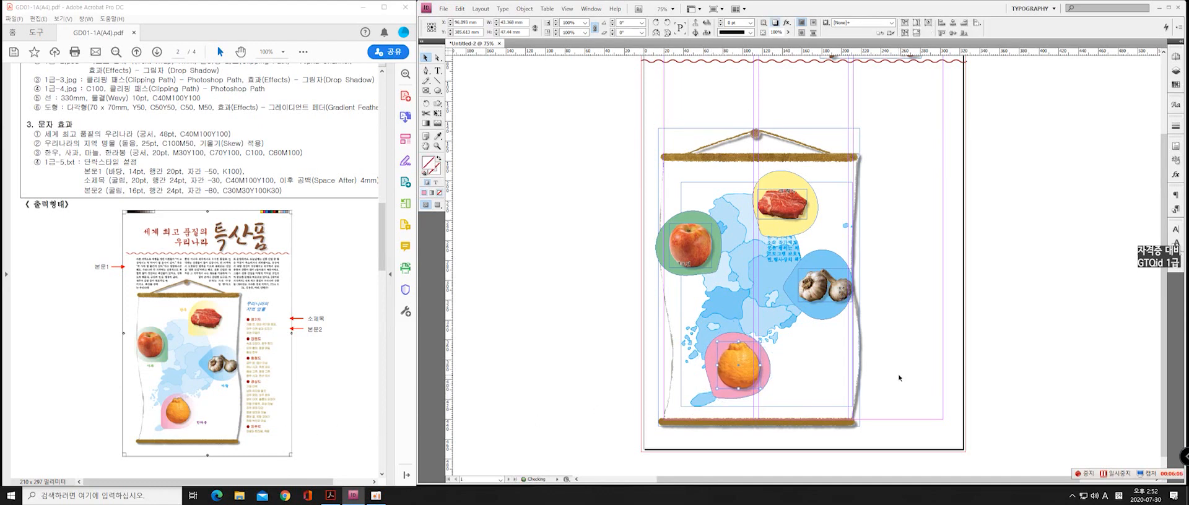
key("Left")
key("Left")
Nudge the yellow teardrop up, then enlarge the meat image's frame to about 54 mm wide and fit its content to it
left_click(809, 208)
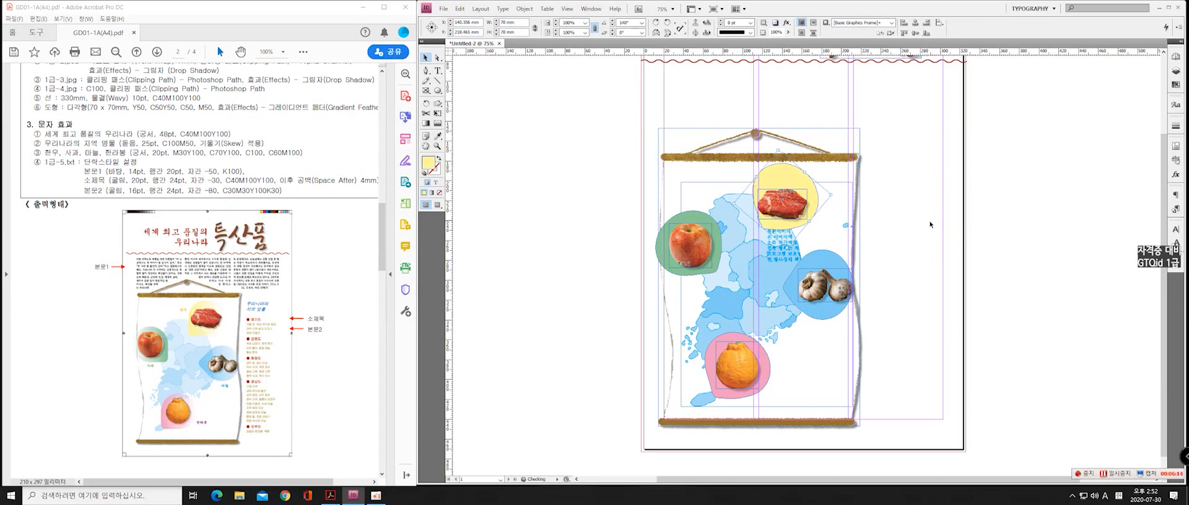
left_click(796, 214)
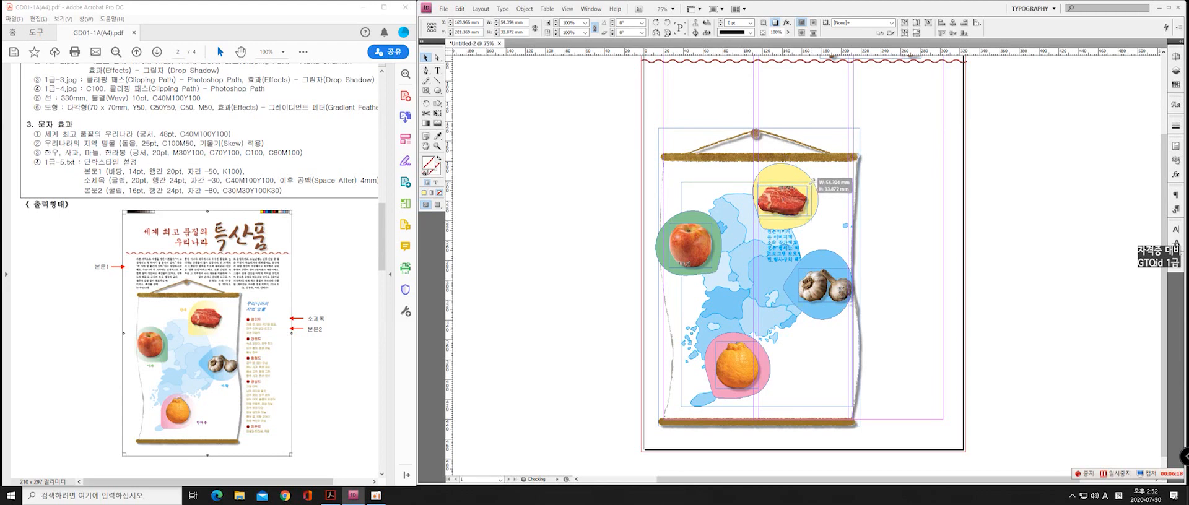
right_click(792, 202)
mouse_move(867, 317)
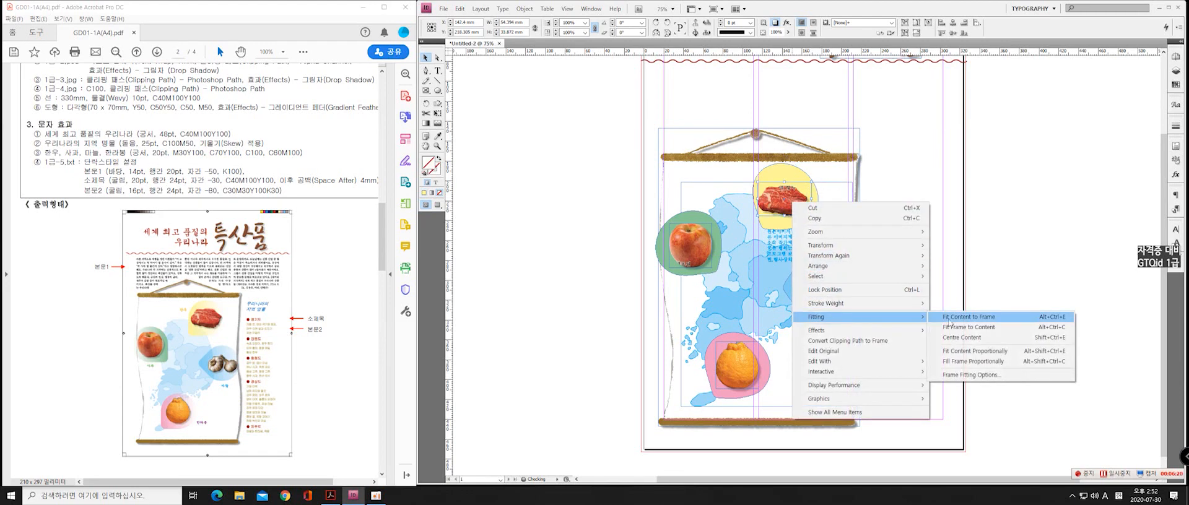
left_click(954, 317)
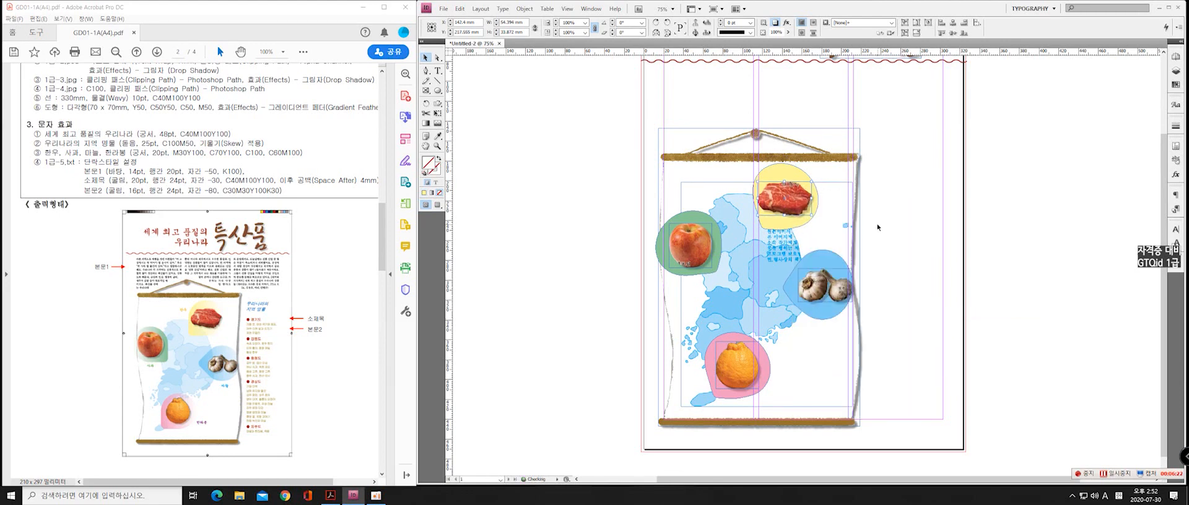
left_click(906, 311)
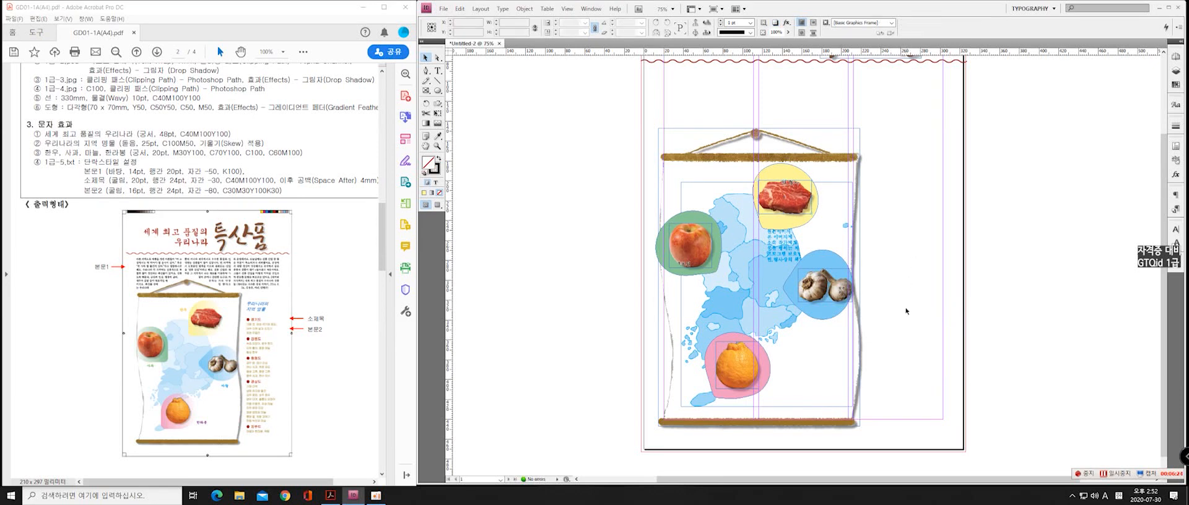
Apply a linear Gradient Feather to the green teardrop with an angle of -42° and the transparent stop at 81.5%
left_click(665, 248)
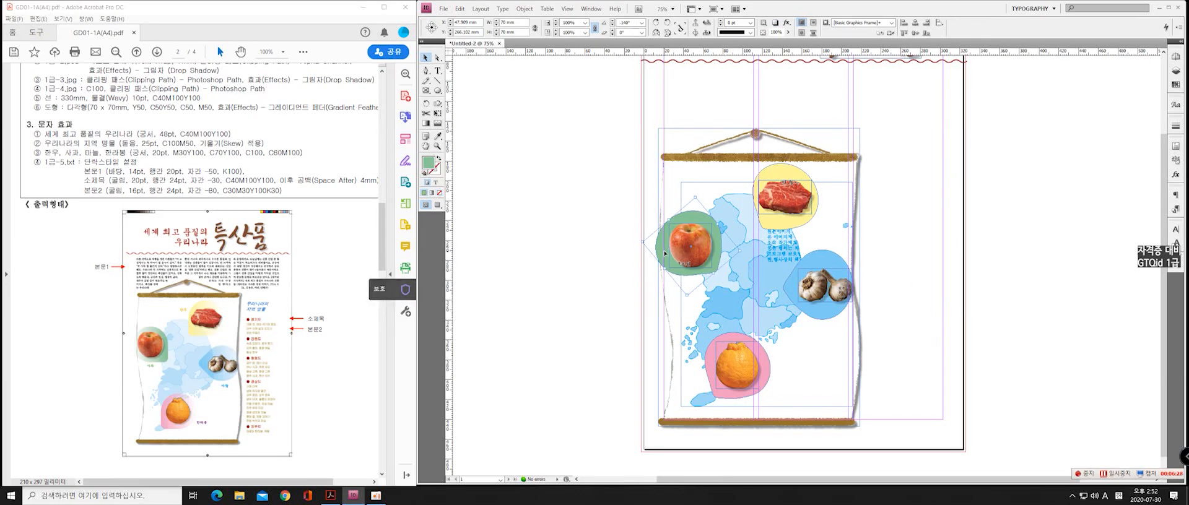
right_click(662, 247)
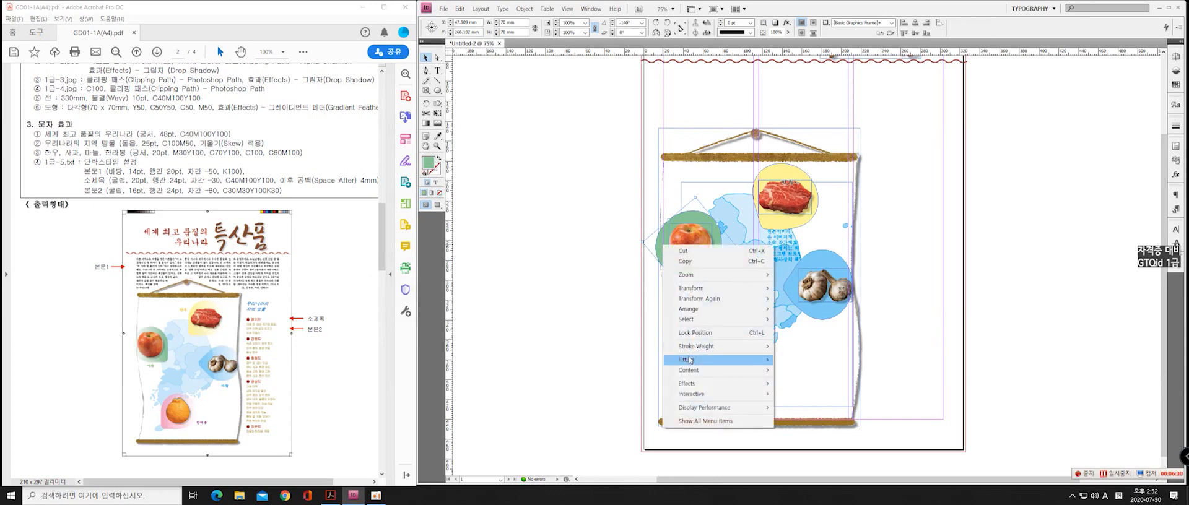
mouse_move(707, 387)
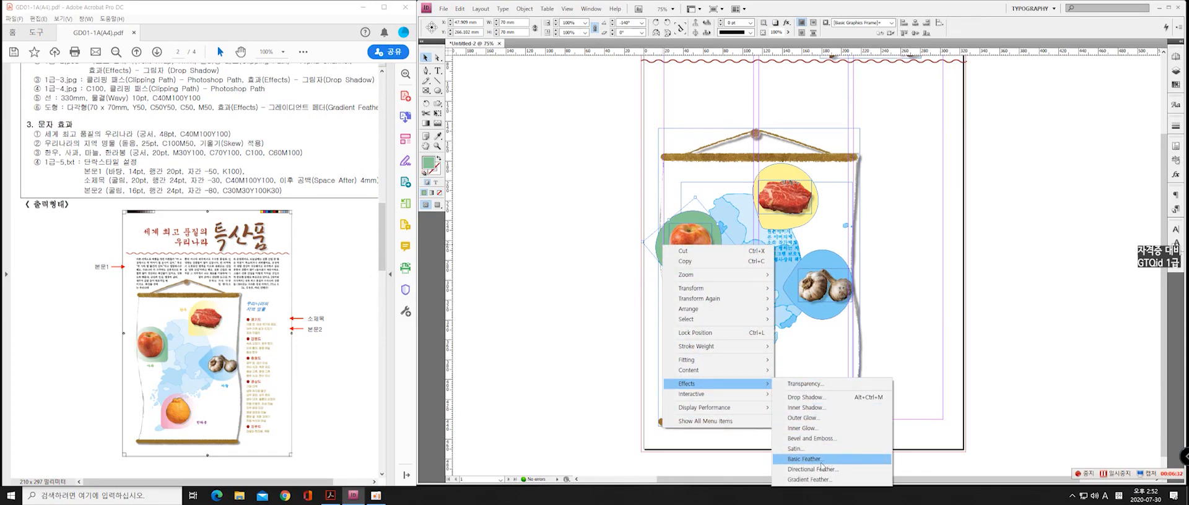
left_click(805, 479)
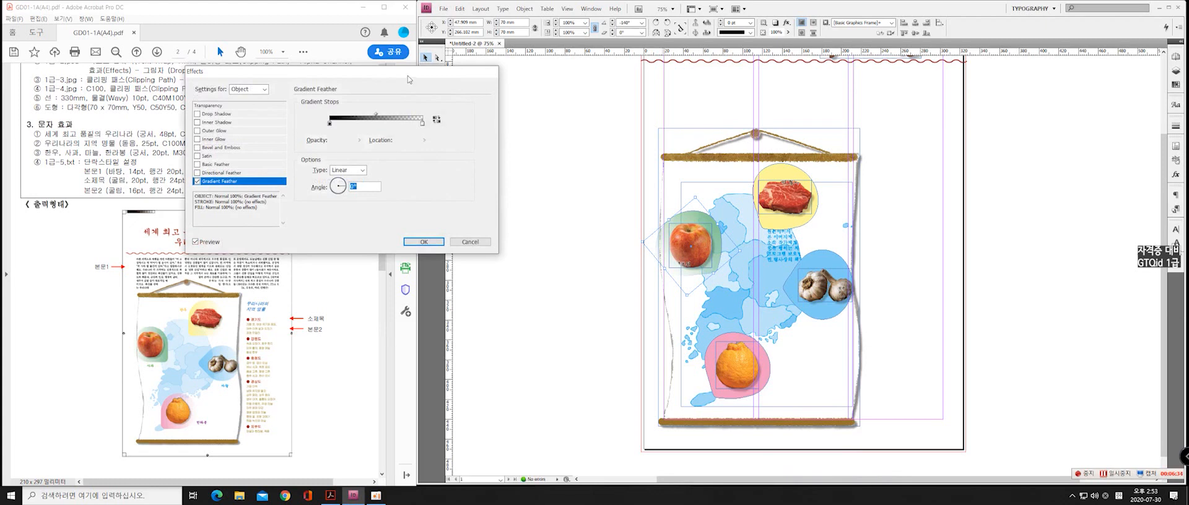
left_click_drag(408, 79, 493, 101)
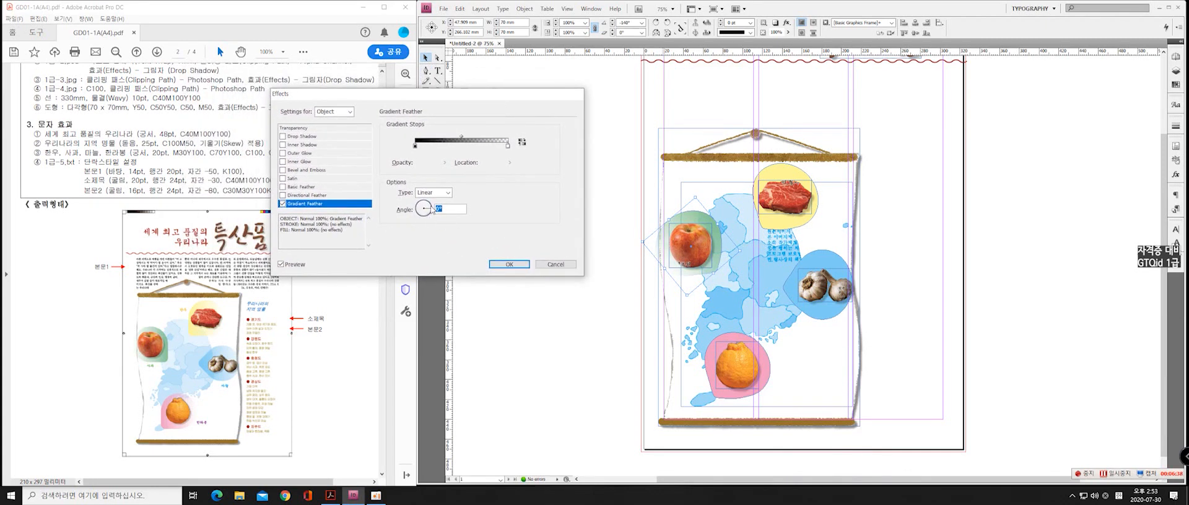
left_click_drag(428, 211, 431, 214)
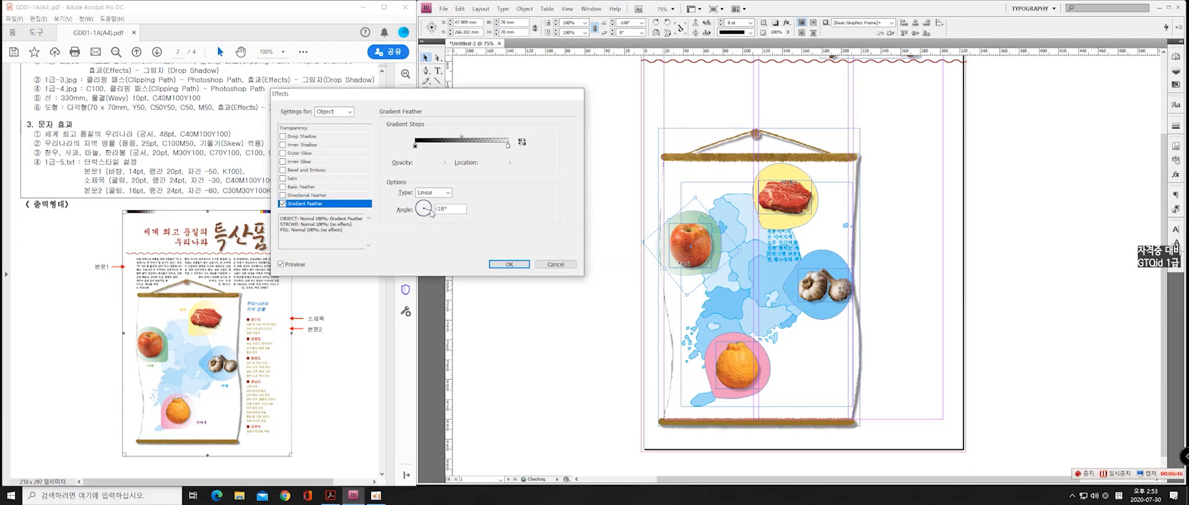
left_click_drag(432, 214, 432, 213)
left_click_drag(508, 146, 491, 147)
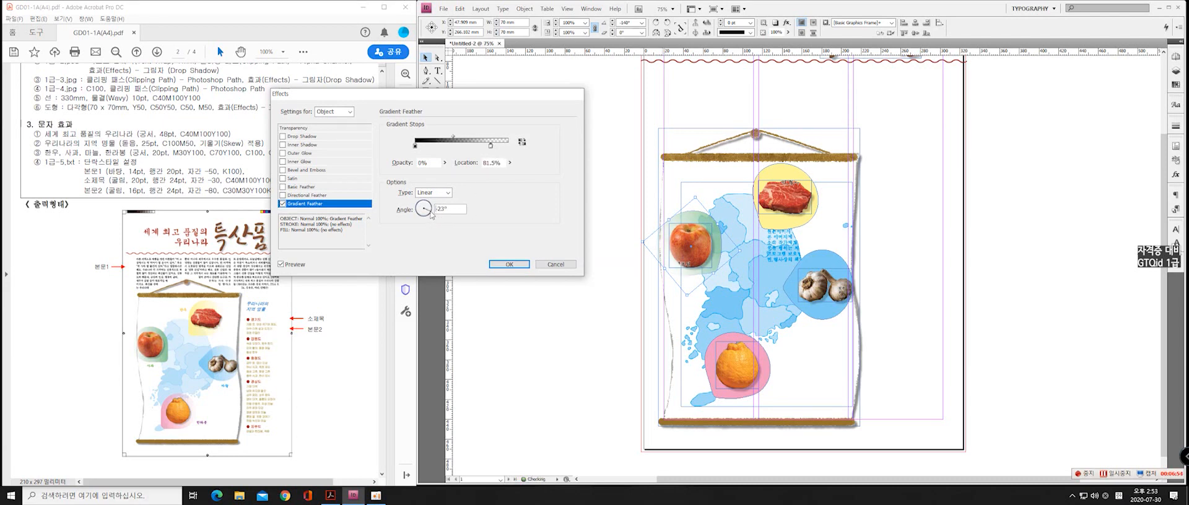
left_click_drag(429, 216, 429, 216)
left_click(509, 264)
Apply a linear Gradient Feather to the yellow teardrop with an angle of -145° and the transparent stop at 86%
left_click(771, 176)
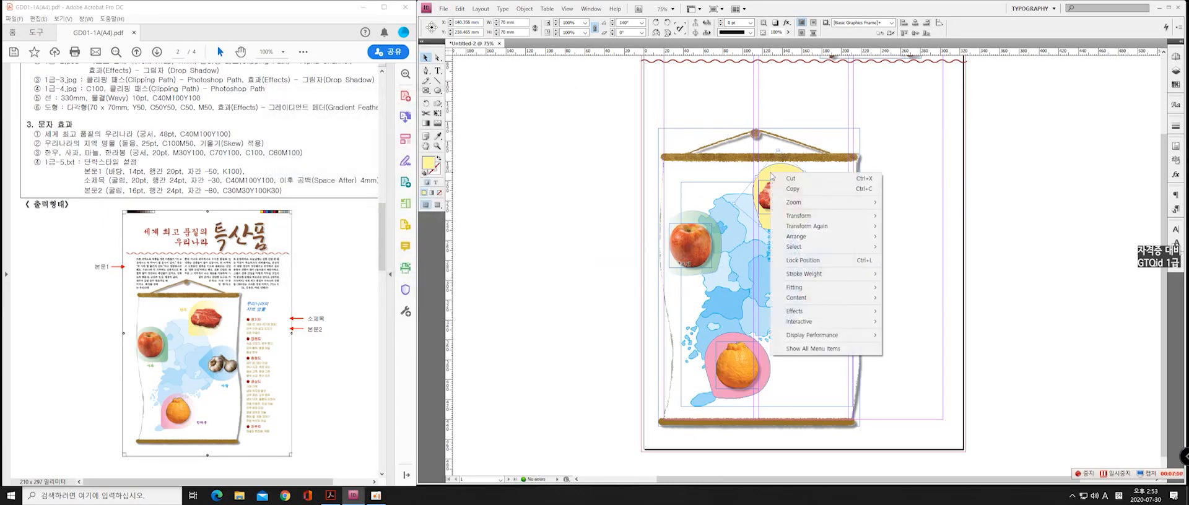
right_click(771, 174)
mouse_move(814, 312)
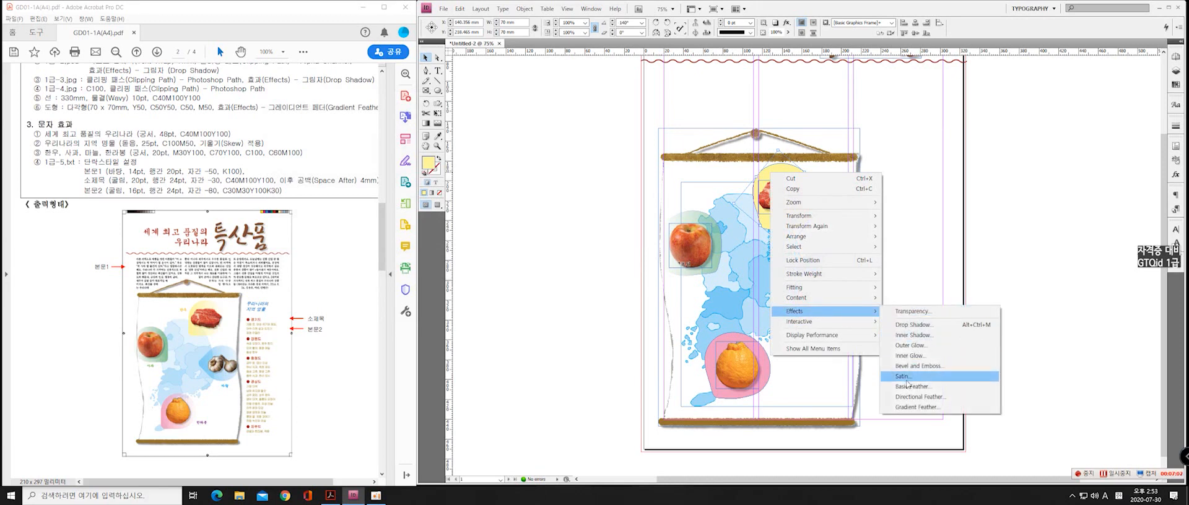
left_click(915, 407)
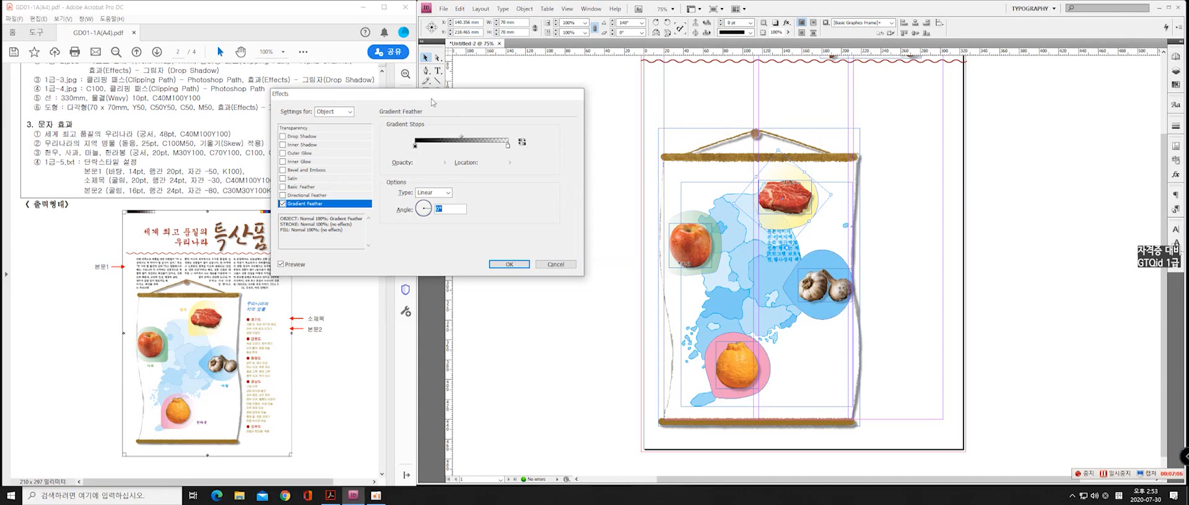
left_click_drag(431, 98, 484, 140)
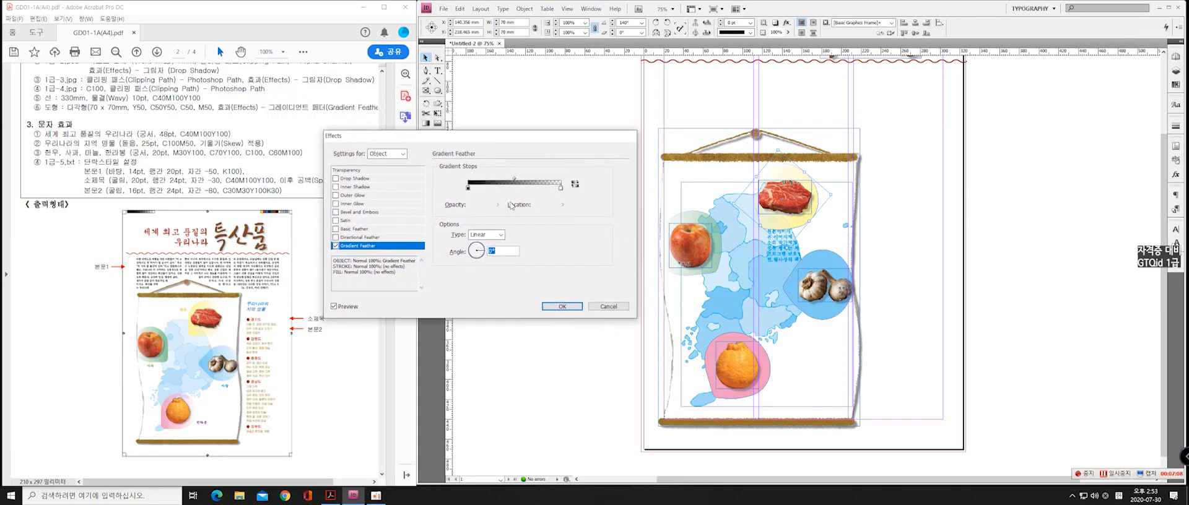
left_click(468, 250)
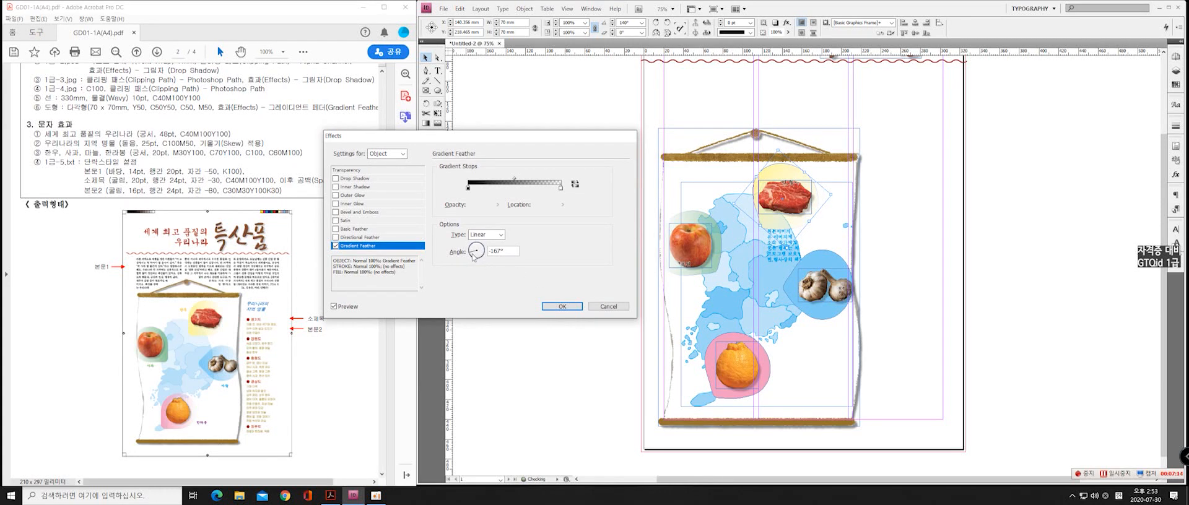
left_click_drag(560, 187, 548, 193)
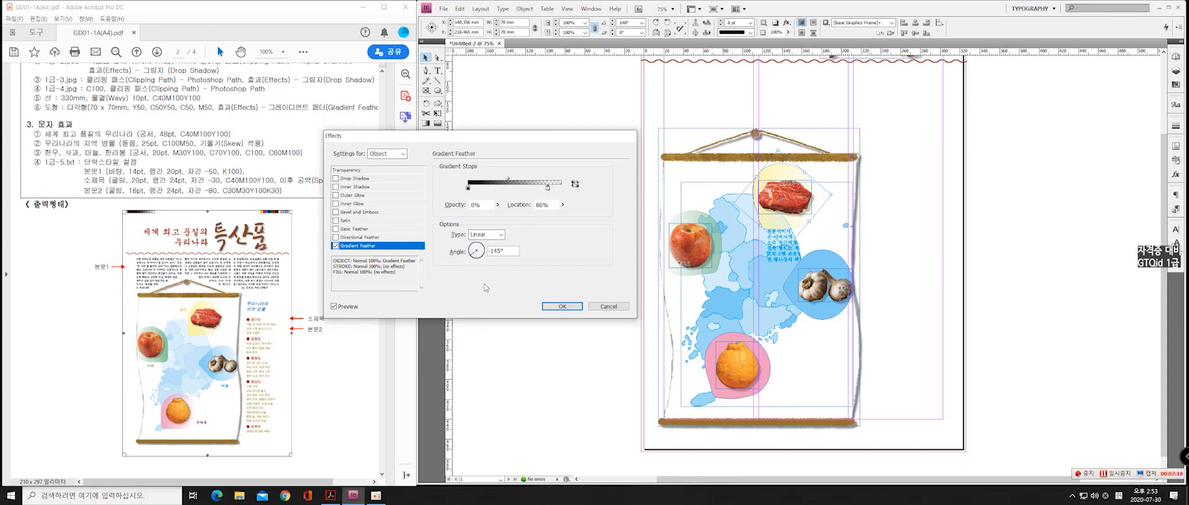
left_click(573, 307)
Apply a linear Gradient Feather to the blue teardrop with an angle of -90° and the transparent stop at 91.5%
left_click(837, 313)
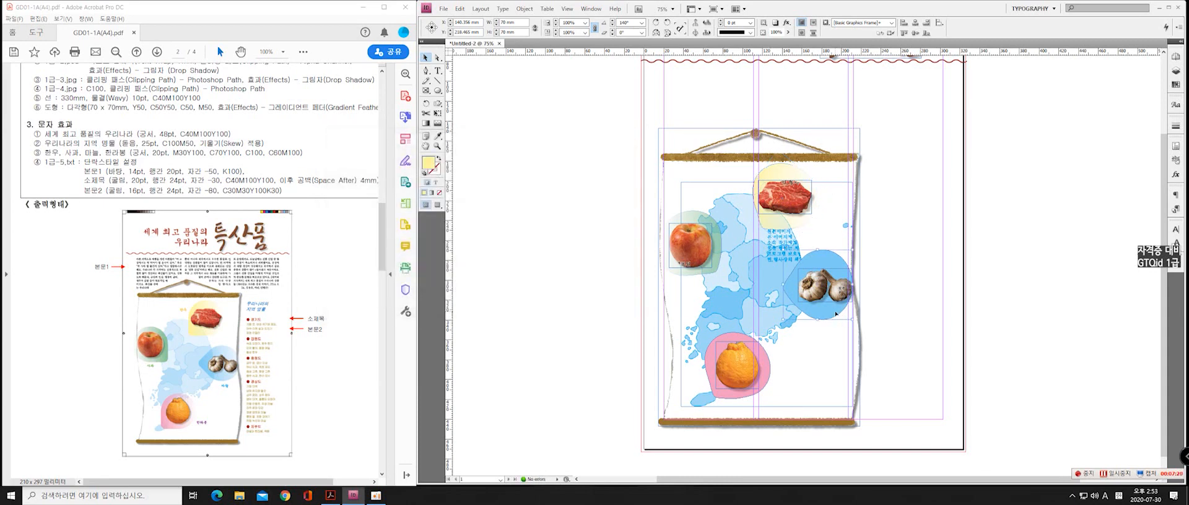
right_click(817, 308)
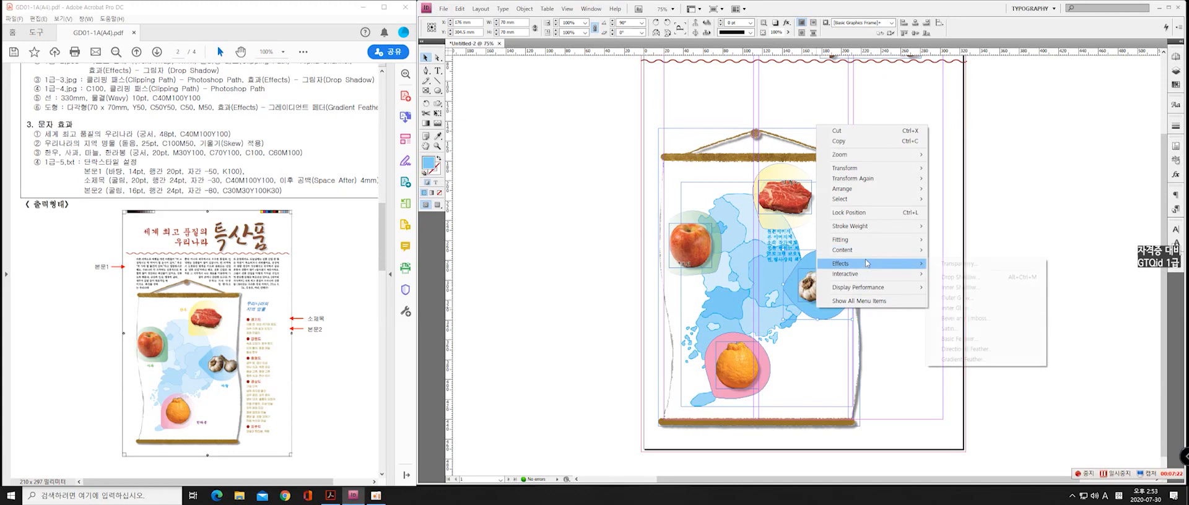
mouse_move(867, 264)
left_click(961, 360)
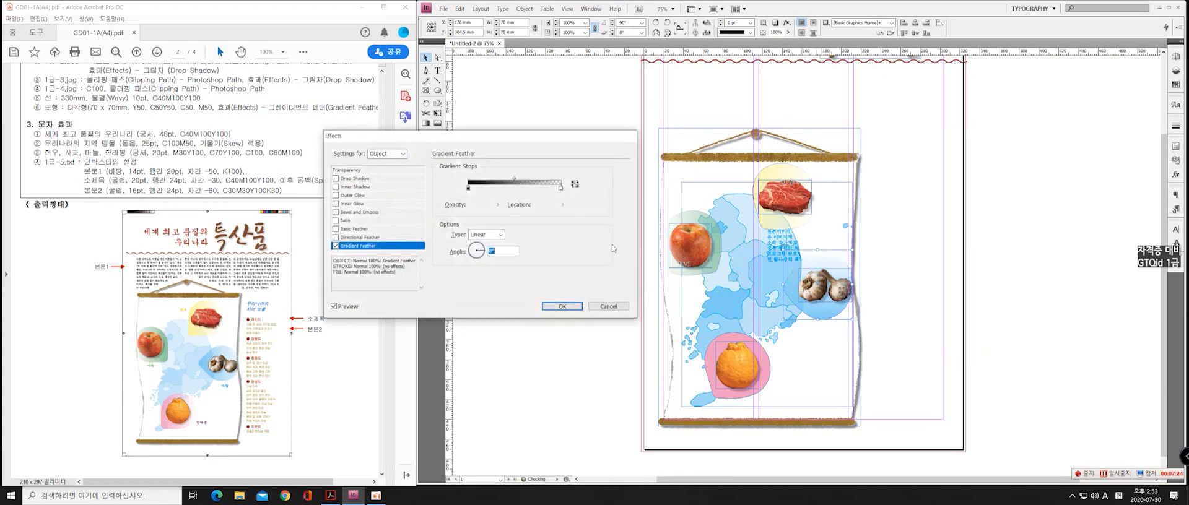
left_click(477, 258)
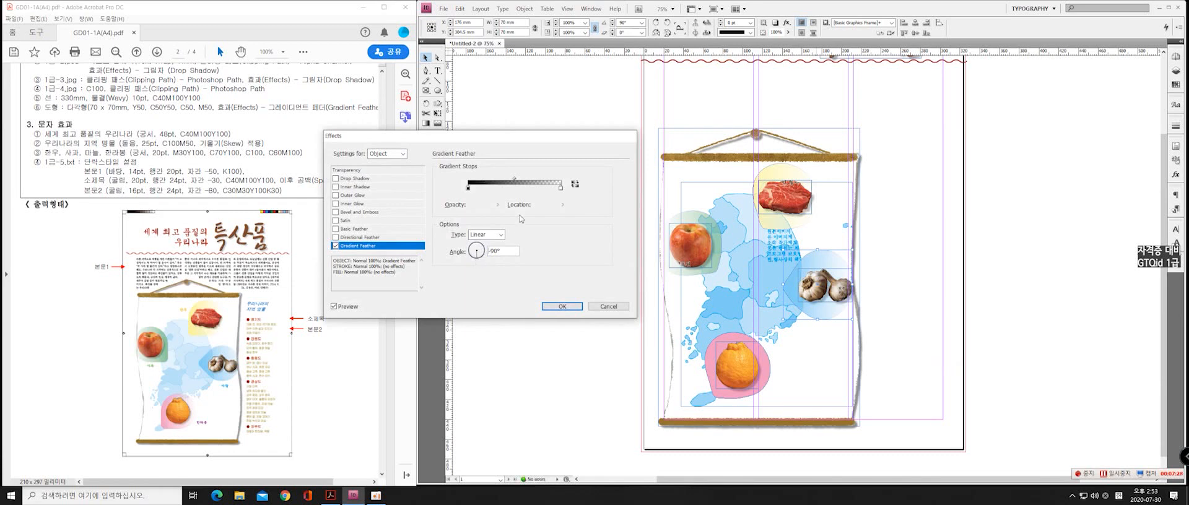
left_click_drag(562, 187, 554, 189)
left_click(561, 306)
Apply a linear Gradient Feather to the pink teardrop with an angle of -127° and the transparent stop at 87.5%
left_click(774, 367)
right_click(781, 365)
mouse_move(799, 321)
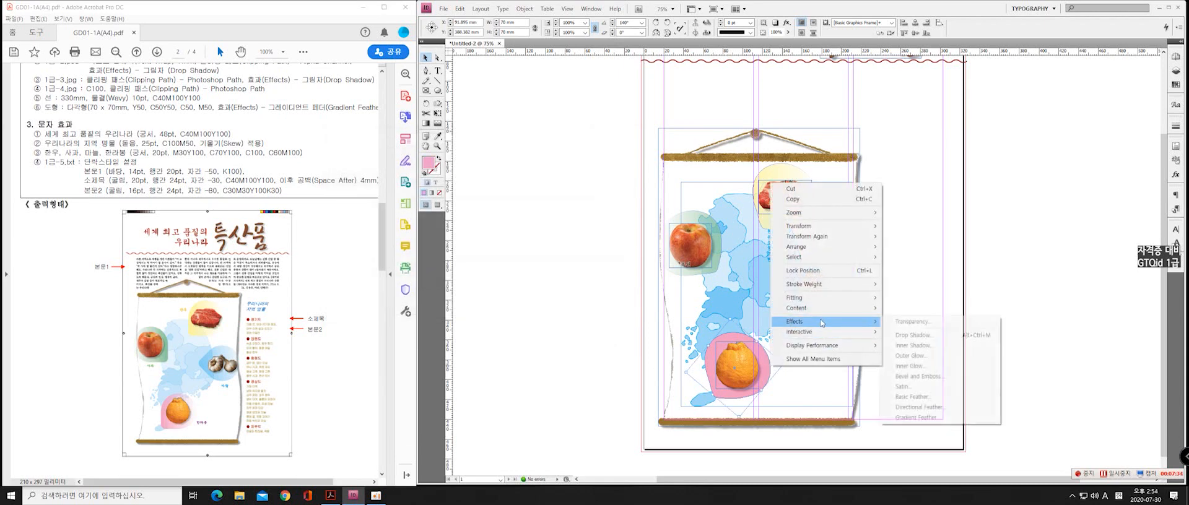
left_click(914, 418)
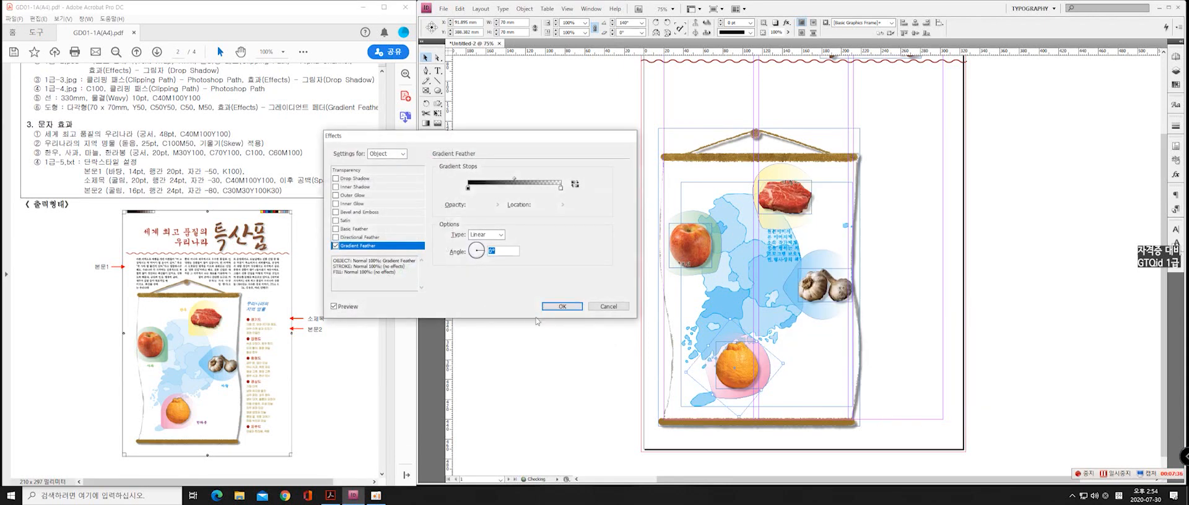
left_click(481, 258)
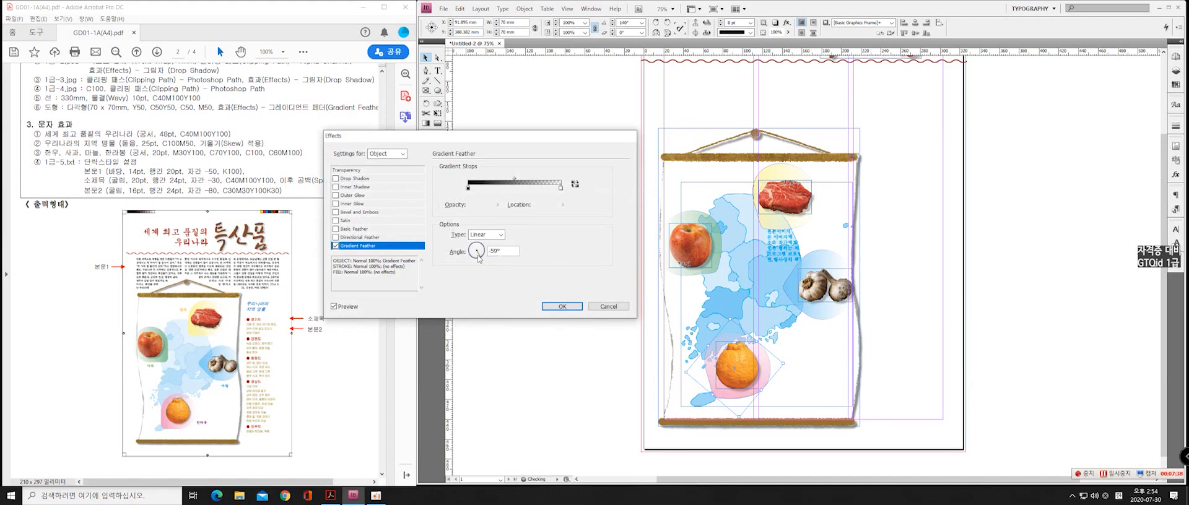
left_click_drag(478, 258, 474, 261)
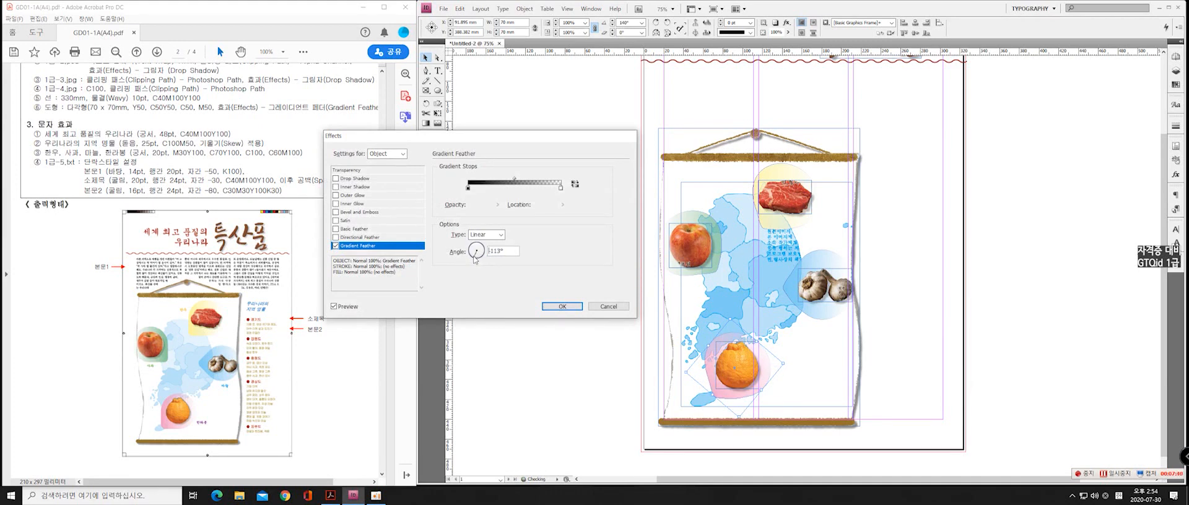
left_click_drag(560, 187, 549, 188)
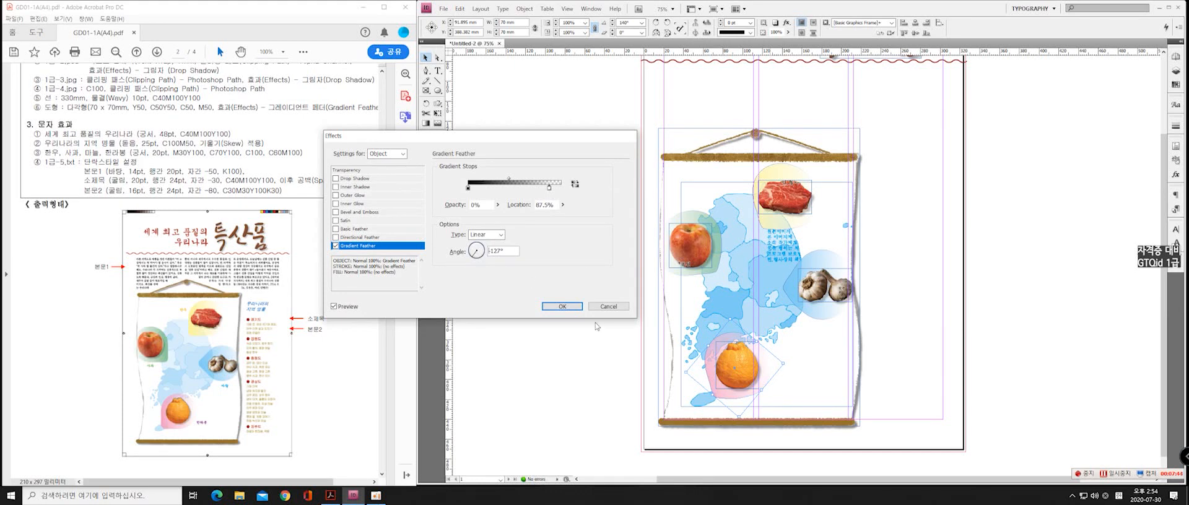
left_click(560, 306)
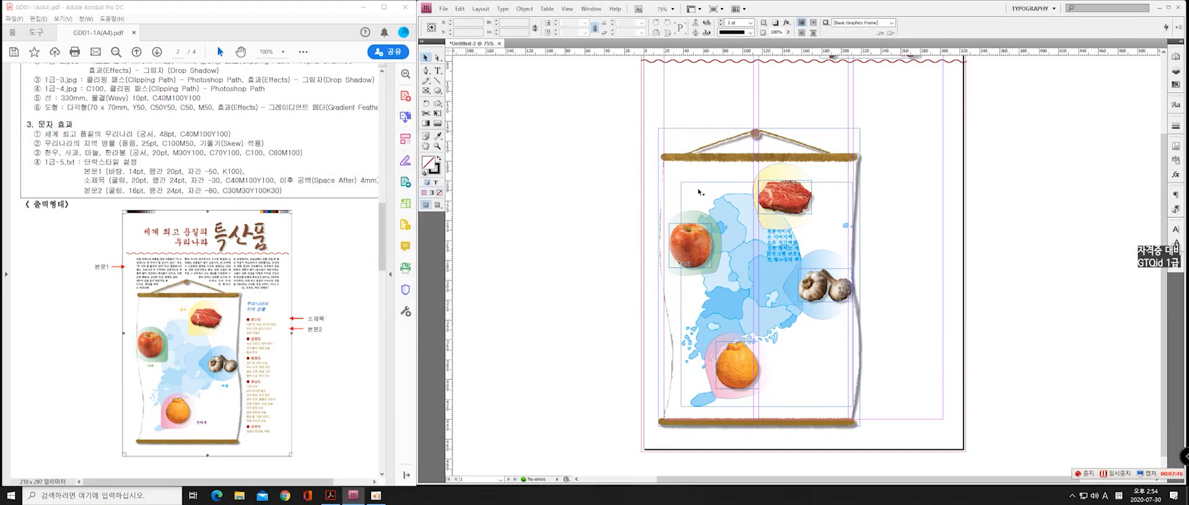
Copy "세계 최고 품질의 우리나라" from the exam PDF into a new text frame about 150 mm wide beside the 특산품 title in InDesign
key("ctrl+minus")
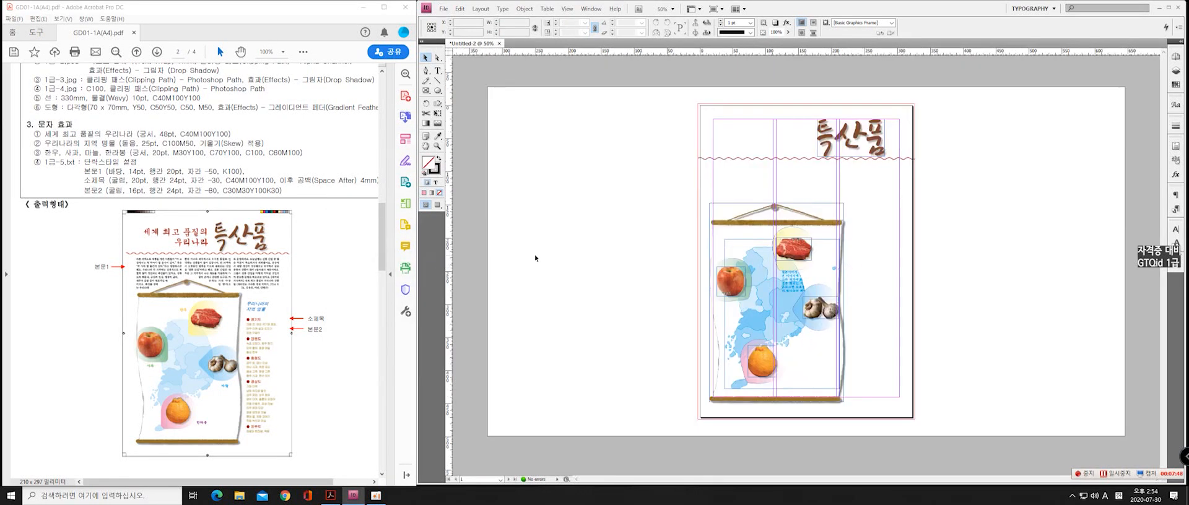
scroll(55, 217, "up", 3)
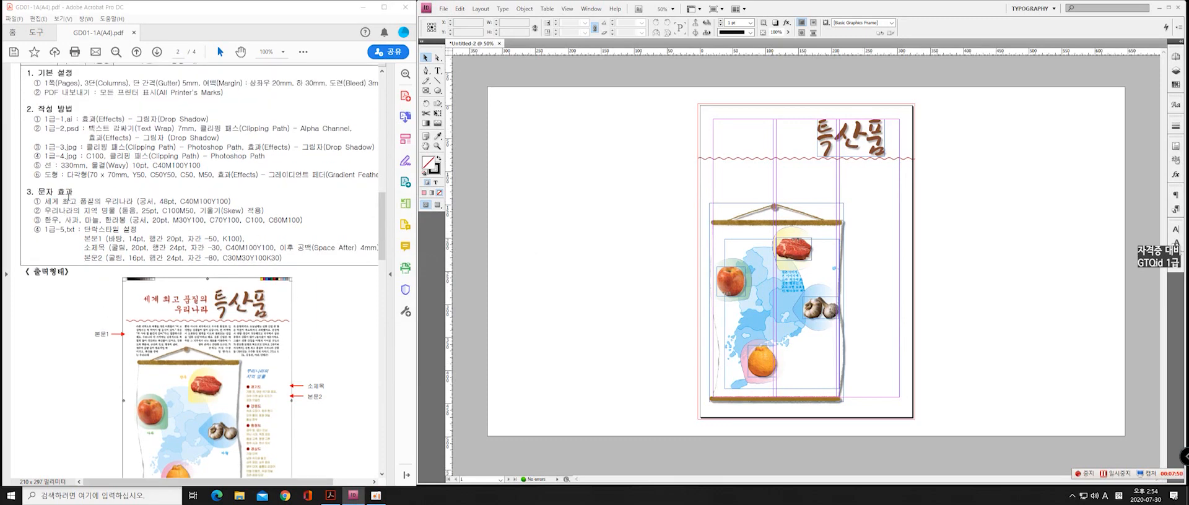
left_click(98, 201)
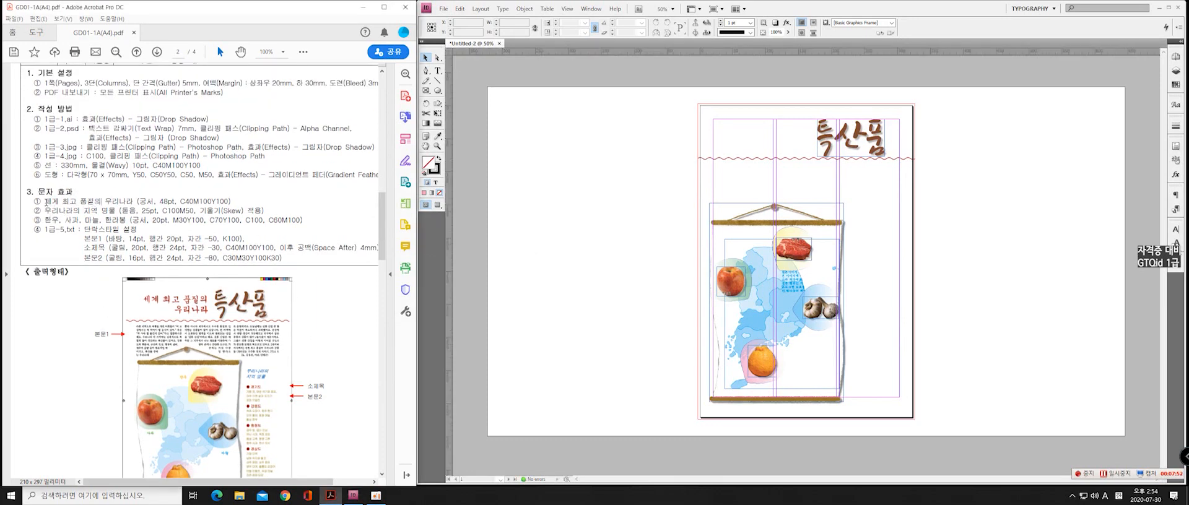
left_click_drag(46, 202, 133, 202)
key("ctrl+c")
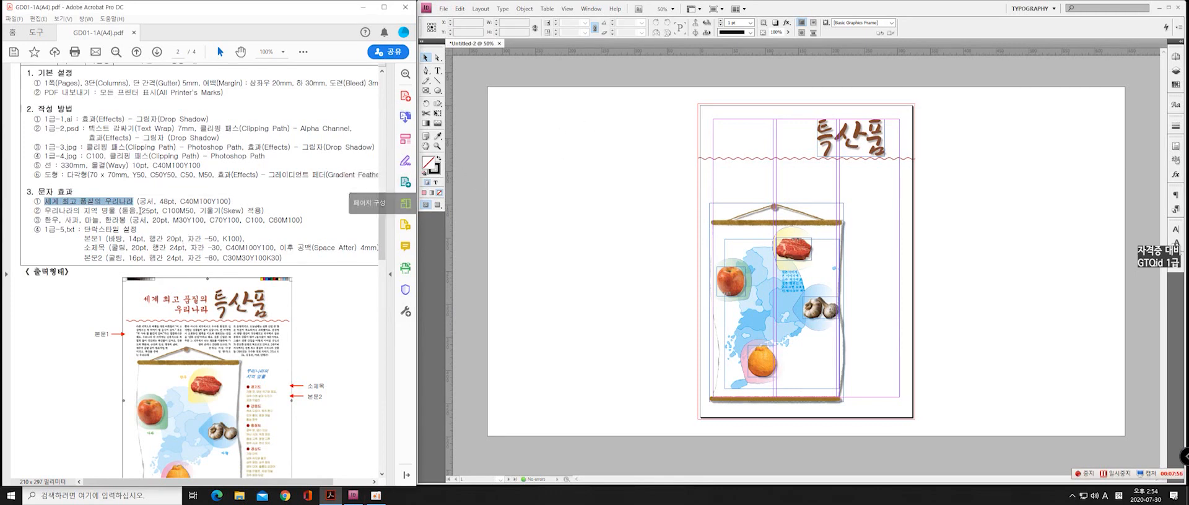
key("alt+Tab")
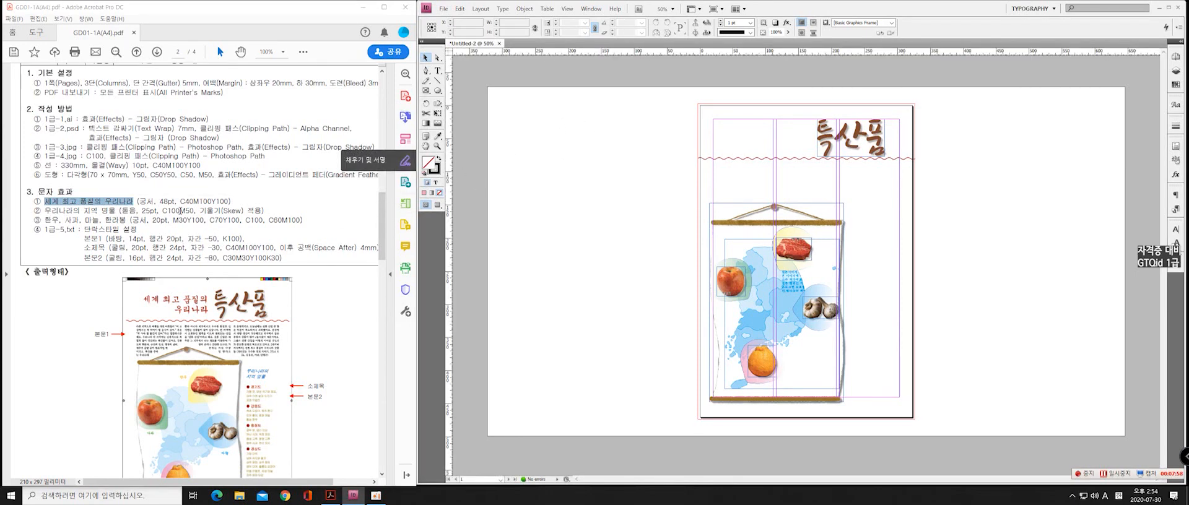
left_click(437, 70)
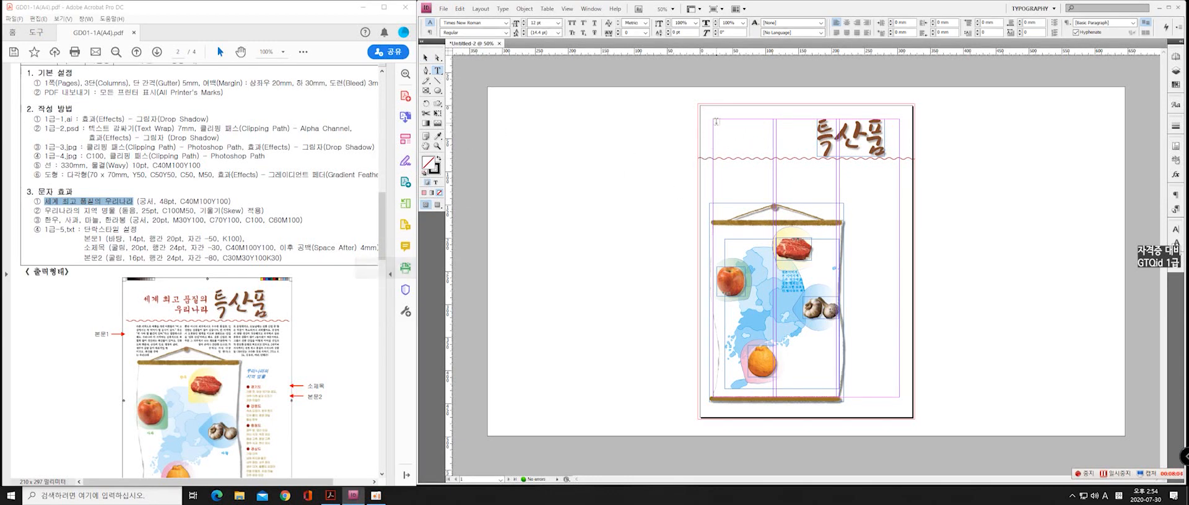
left_click_drag(714, 121, 812, 153)
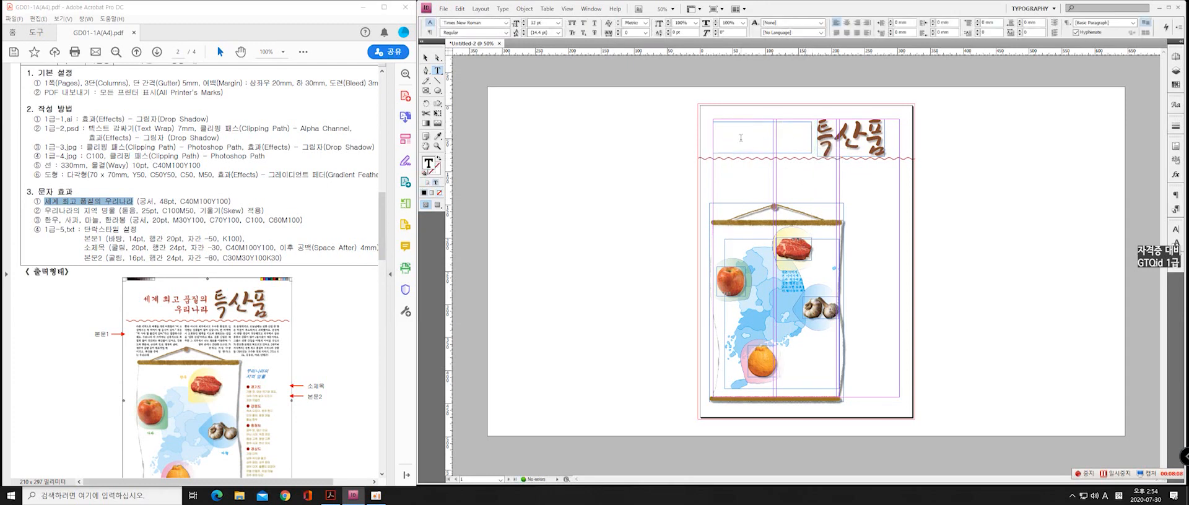
key("ctrl+v")
key("Escape")
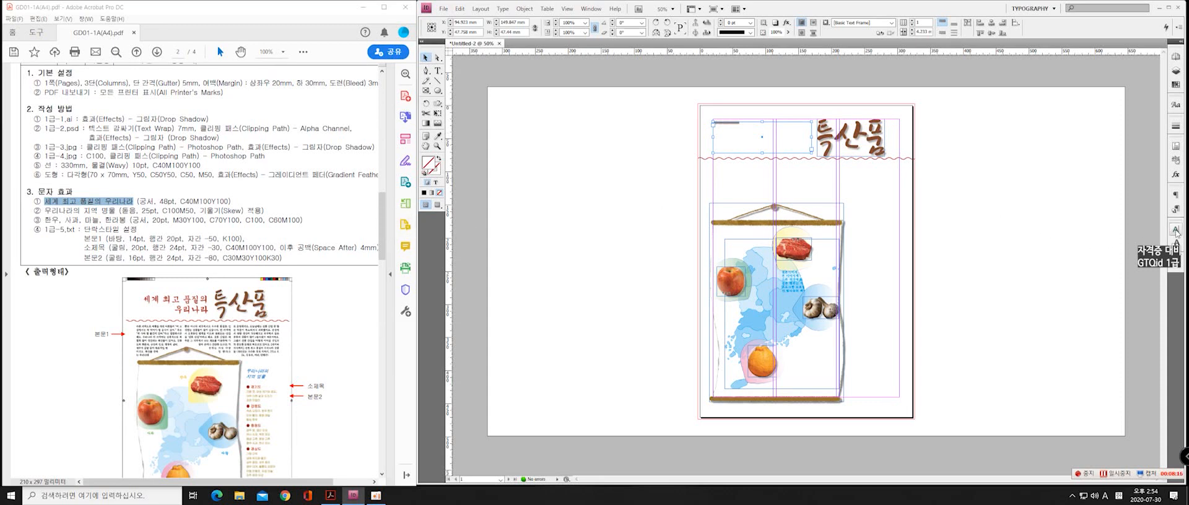
Set the 세계 최고 품질의 우리나라 headline to the Gungsuh font at 48 pt
left_click(1176, 230)
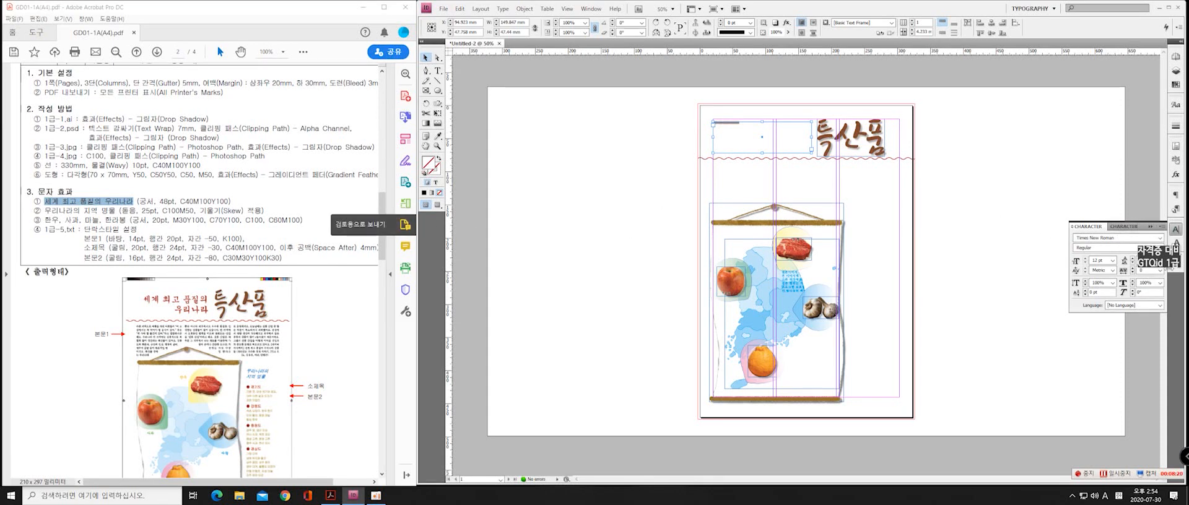
left_click(1156, 238)
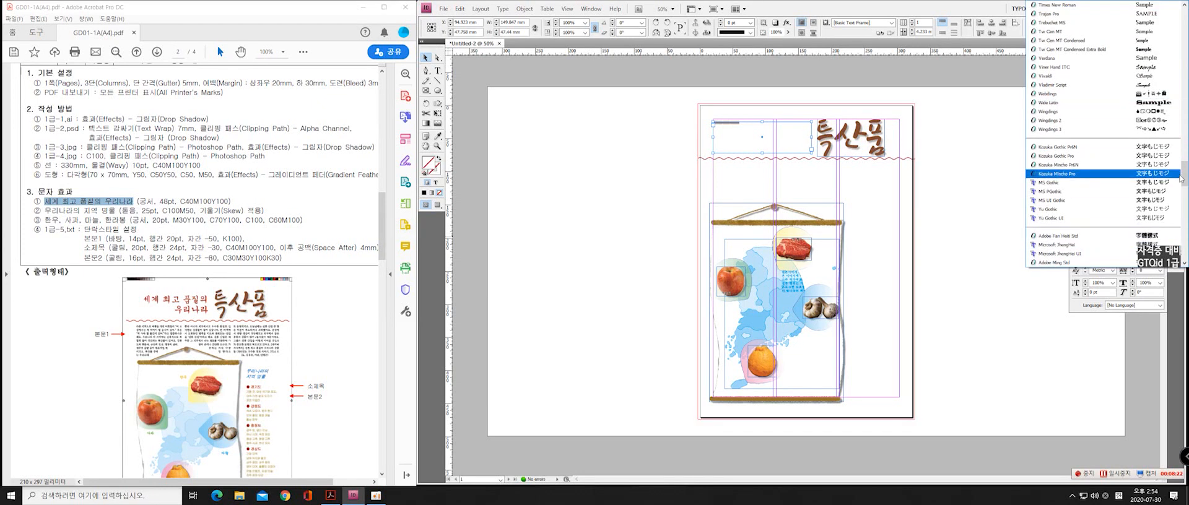
scroll(1184, 186, "down", 3)
left_click_drag(1184, 188, 1183, 212)
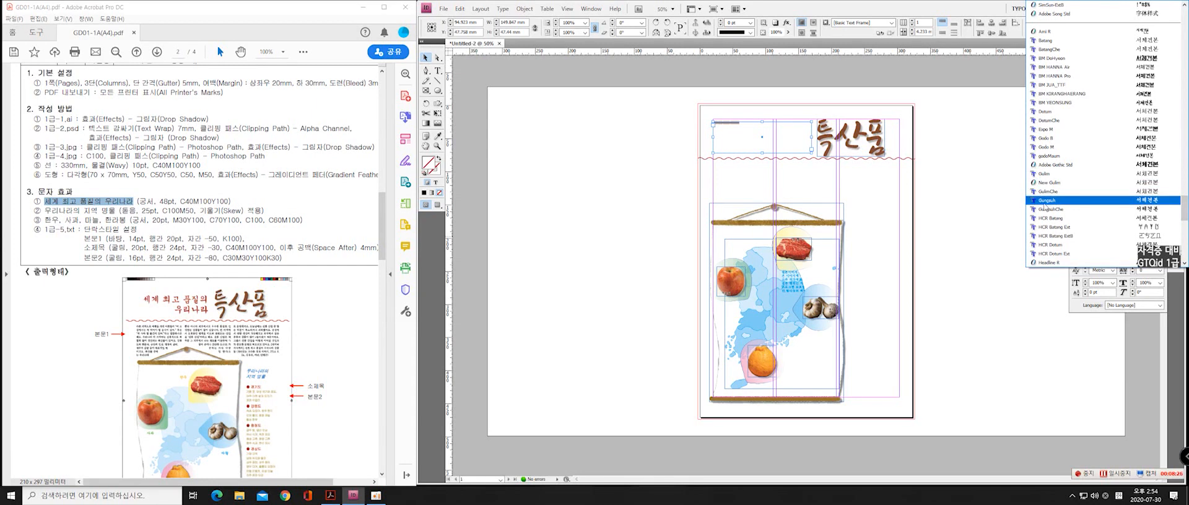
left_click(1048, 201)
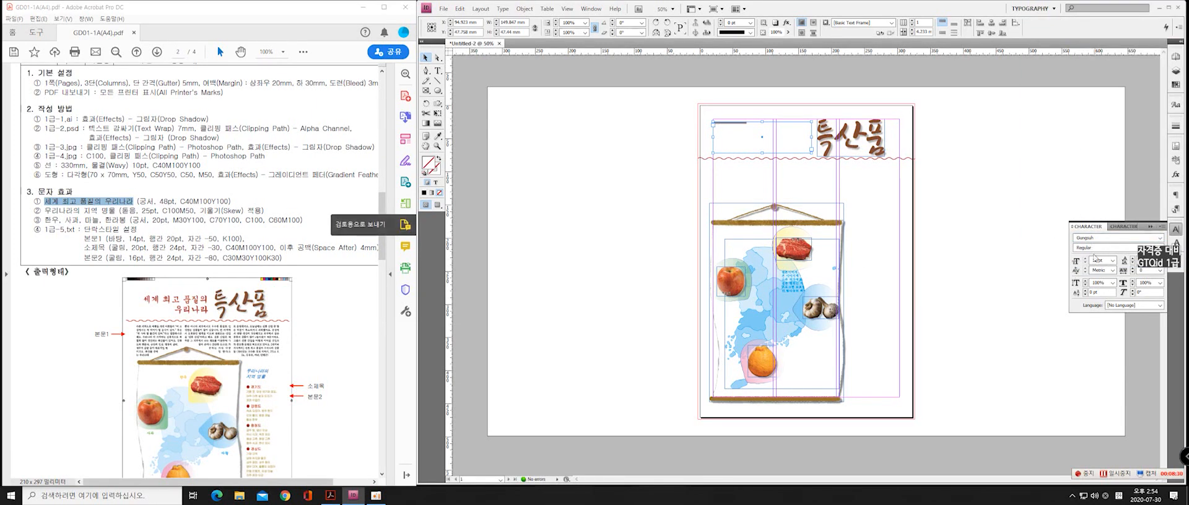
left_click(1103, 261)
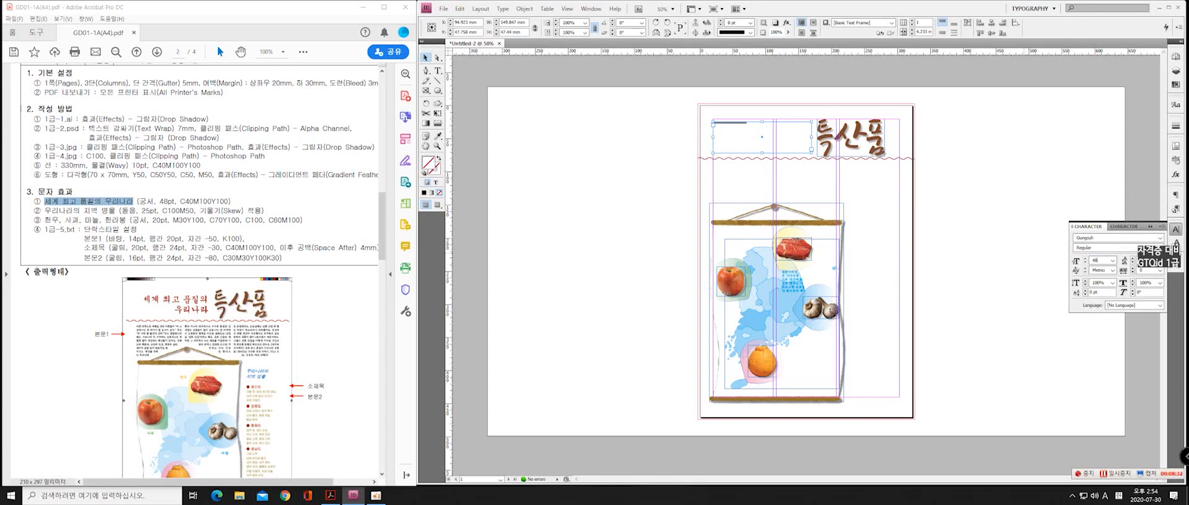
type("48")
key("Return")
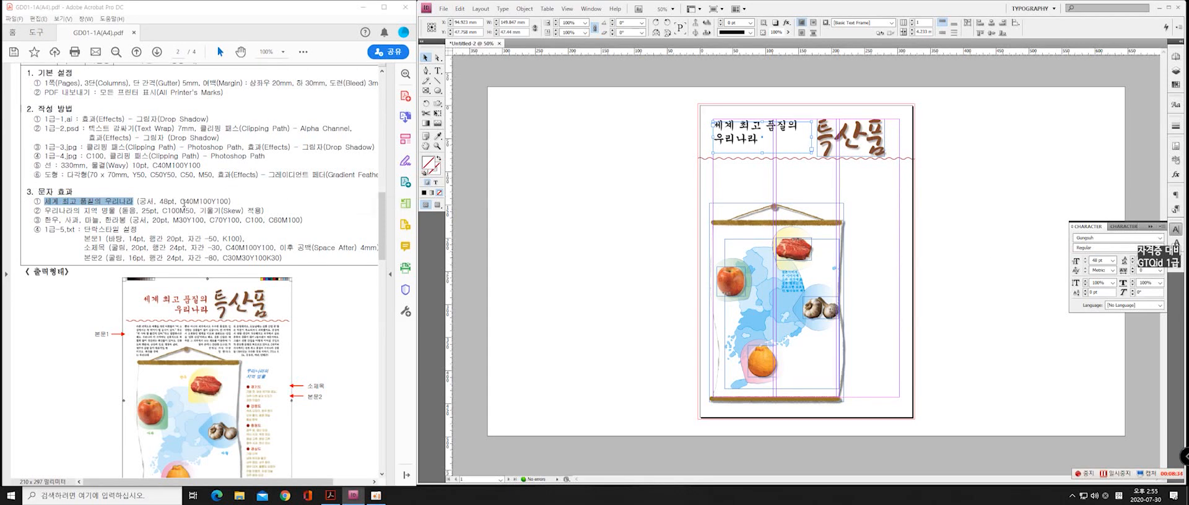
Fill the headline text with the CMYK colour C40 M100 Y100
left_click(435, 183)
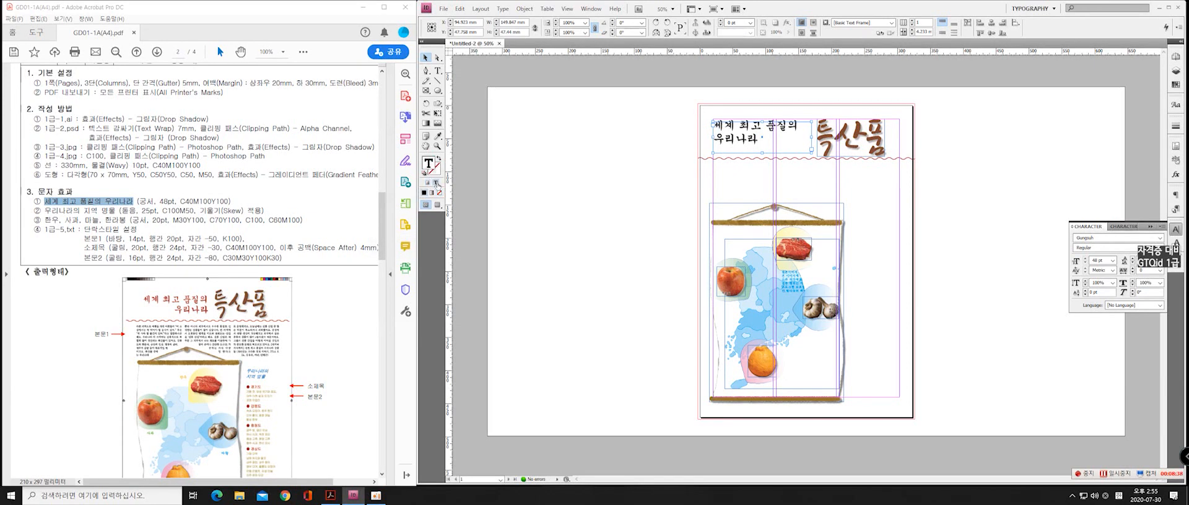
left_click(423, 194)
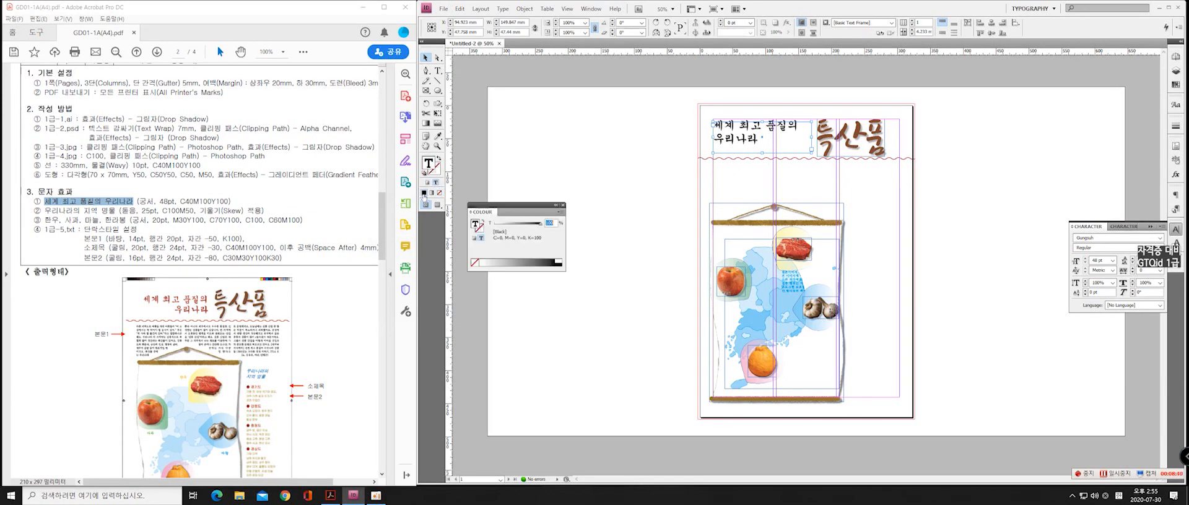
left_click(561, 213)
left_click(586, 230)
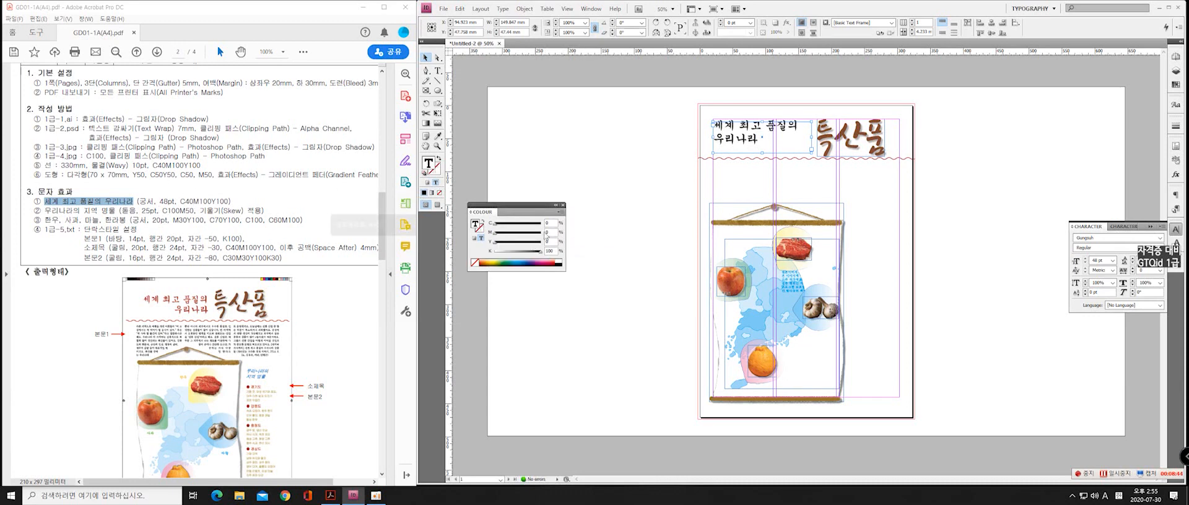
left_click_drag(551, 224, 424, 220)
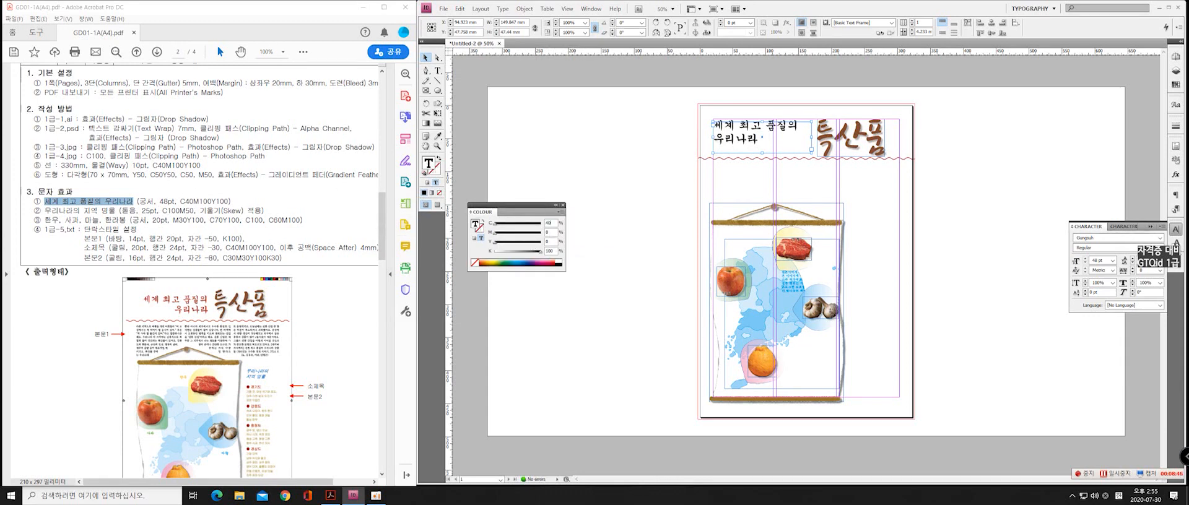
type("40")
key("Tab")
type("100")
key("Tab")
key("Return")
left_click(562, 205)
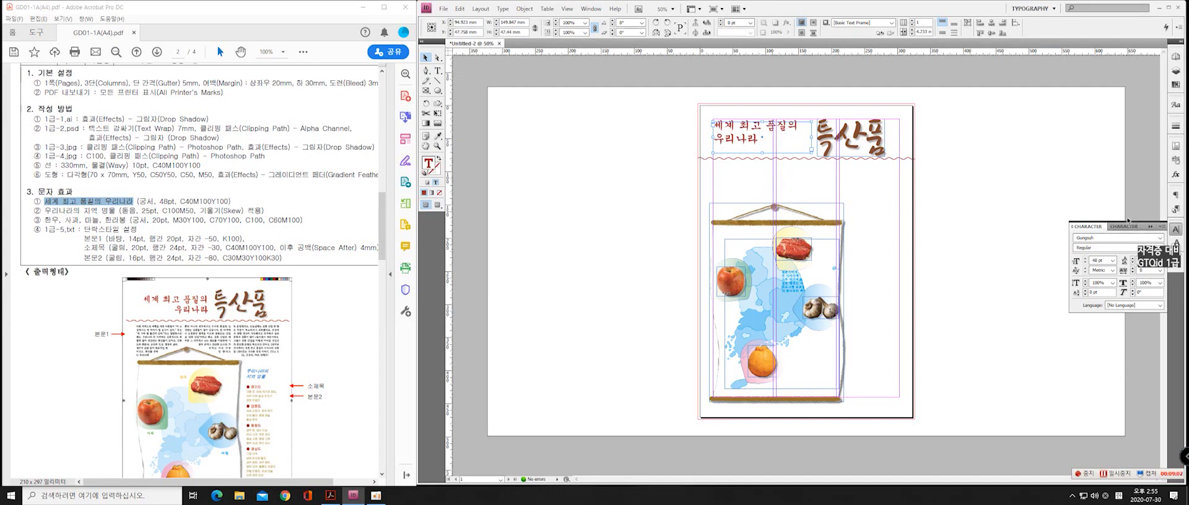
Right-align the headline paragraph
left_click(1150, 226)
left_click(1175, 195)
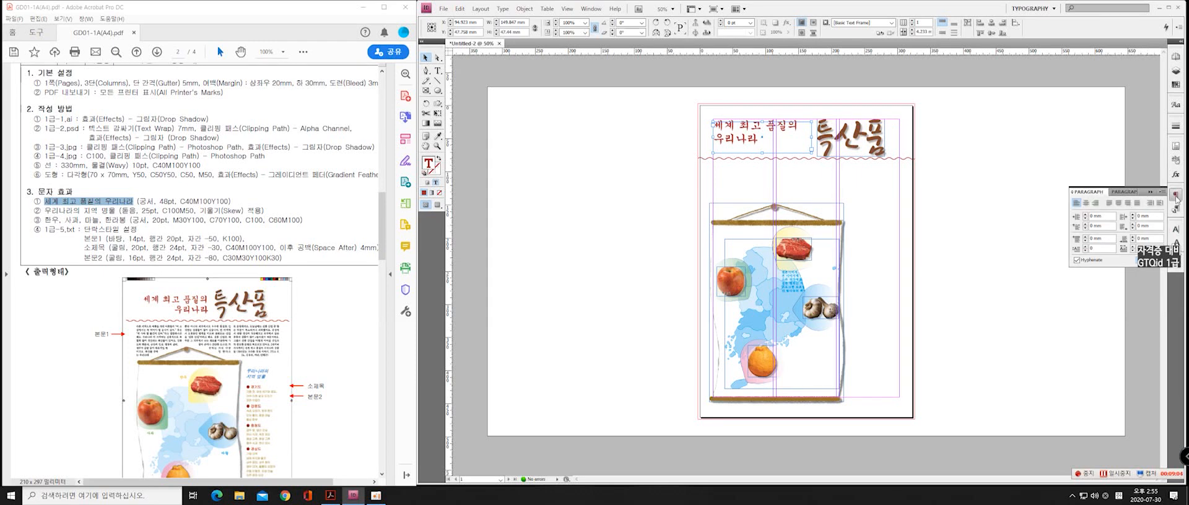
left_click(1094, 204)
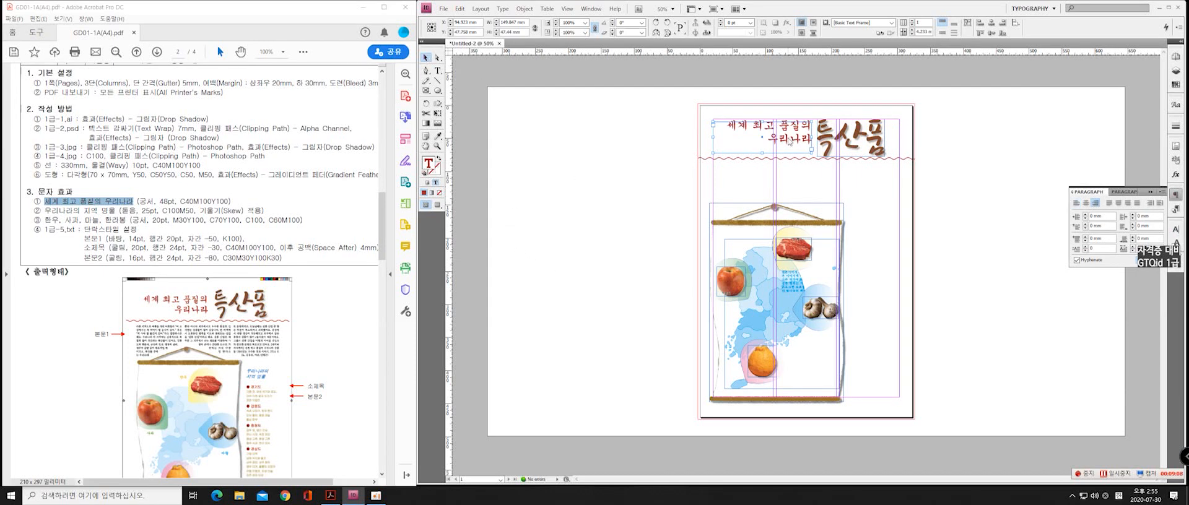
Nudge the headline frame down beside the 특산품 title, then shrink it around its text to about 132 mm wide
key("Down")
key("Down")
key("Down")
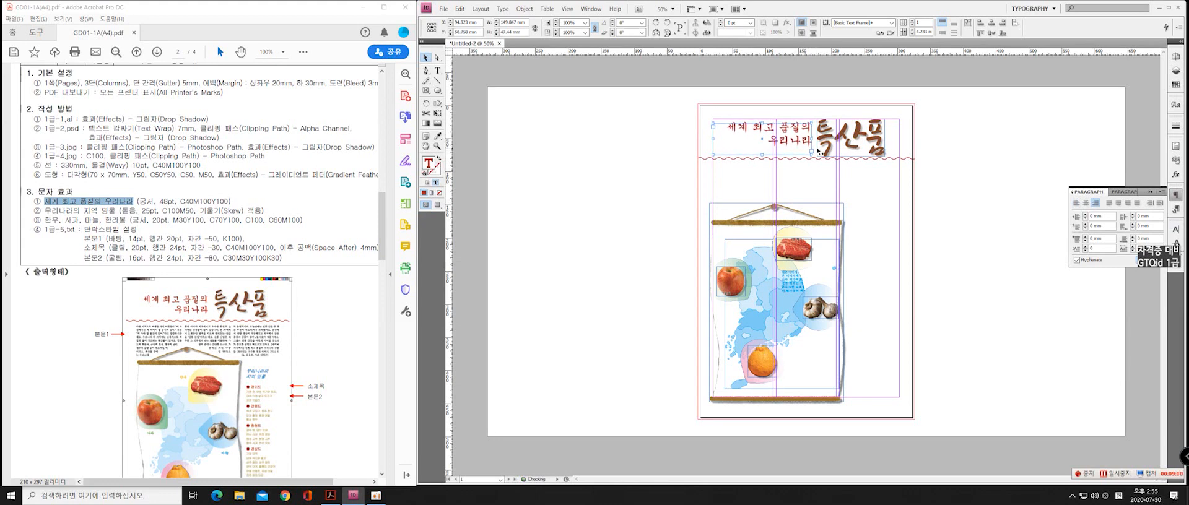
key("Down")
key("Down")
key("Down")
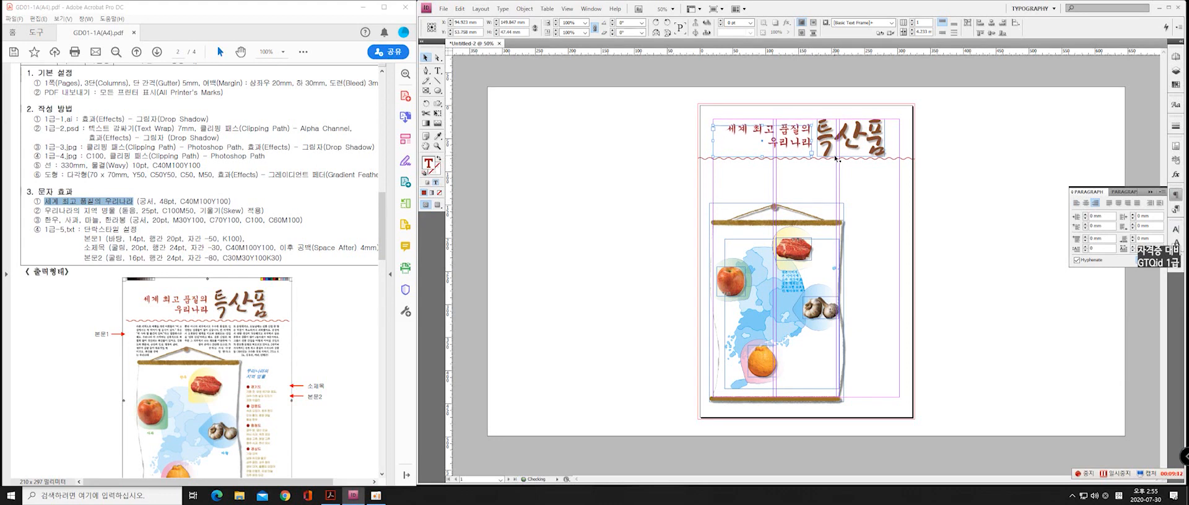
key("Down")
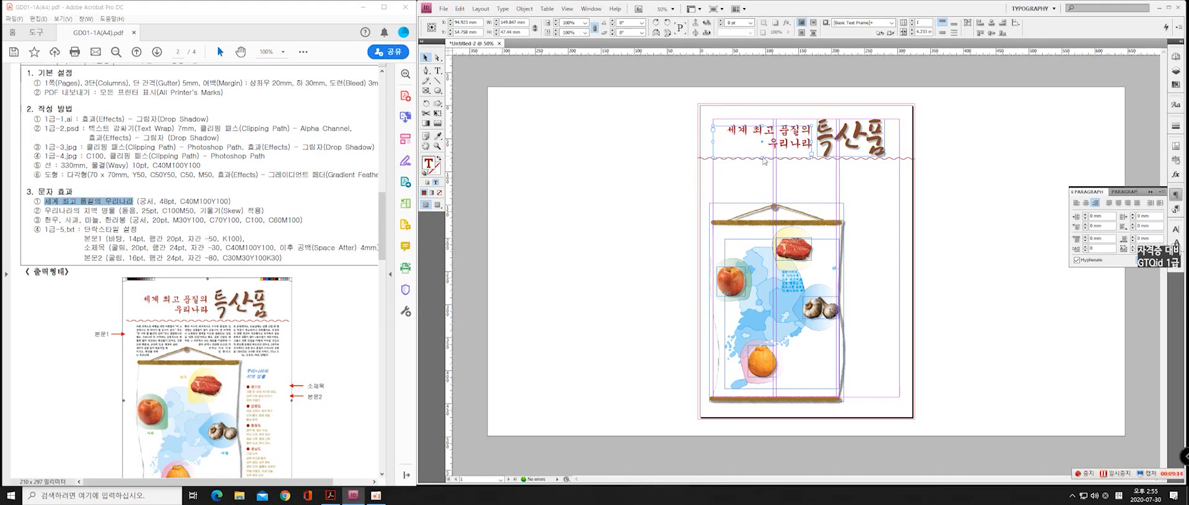
left_click_drag(763, 158, 725, 138)
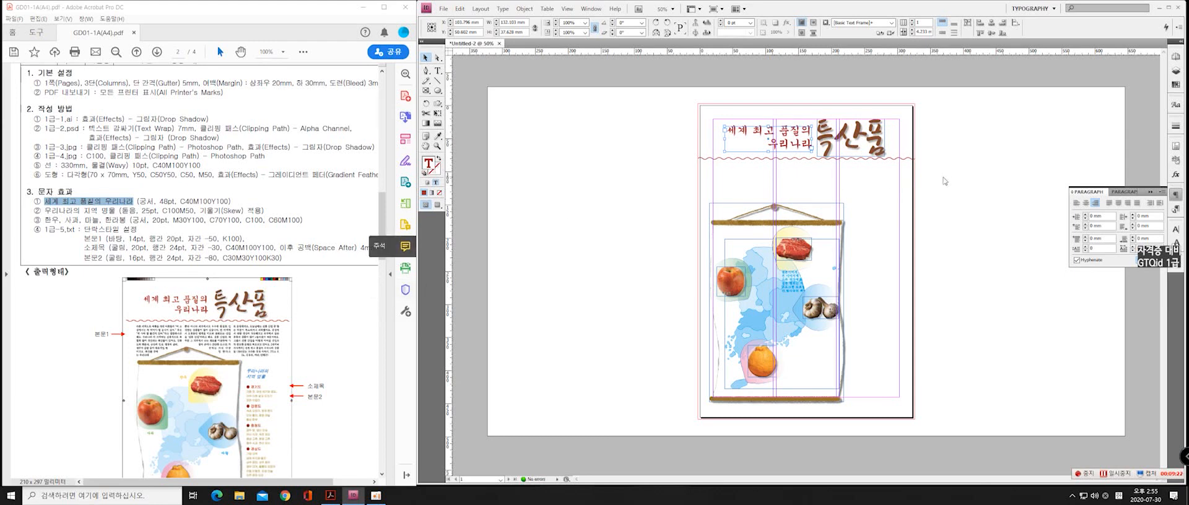
left_click(950, 173)
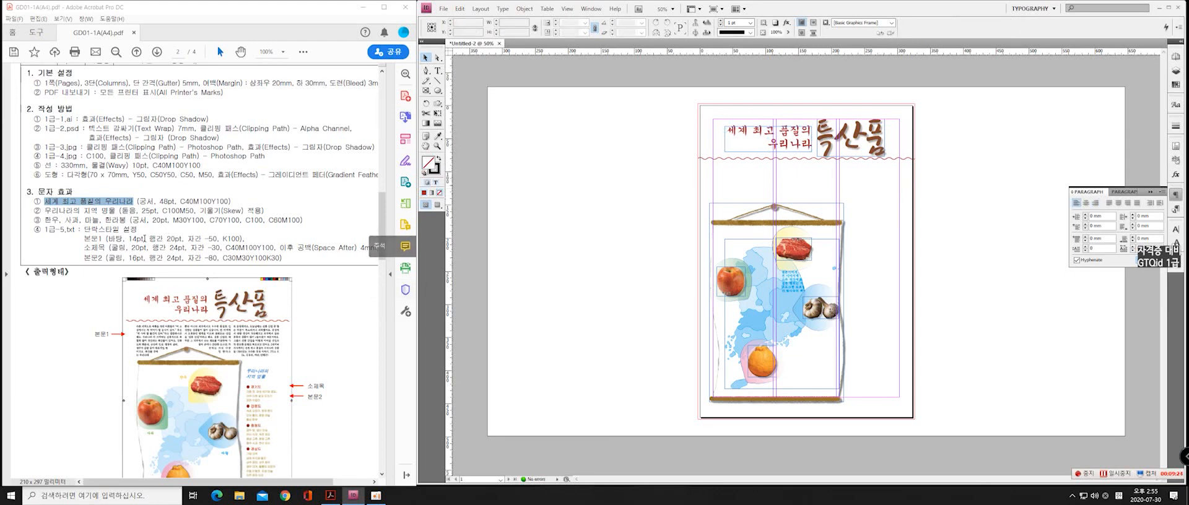
Copy "우리나라의 지역 명물" from the exam PDF into a new text frame in the third column, beside the top of the scroll
left_click_drag(116, 211, 44, 211)
key("ctrl+c")
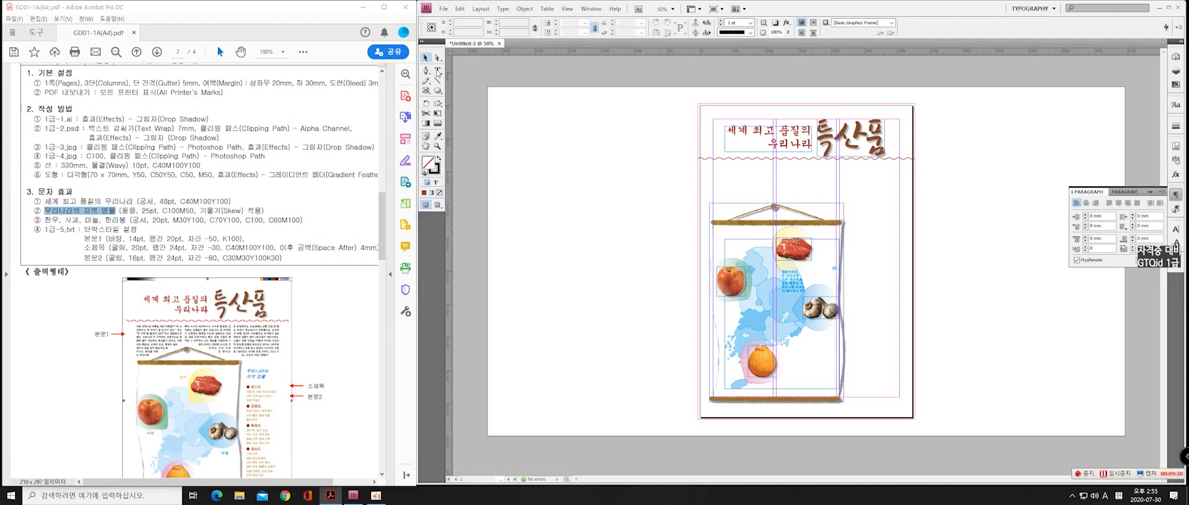
left_click(438, 70)
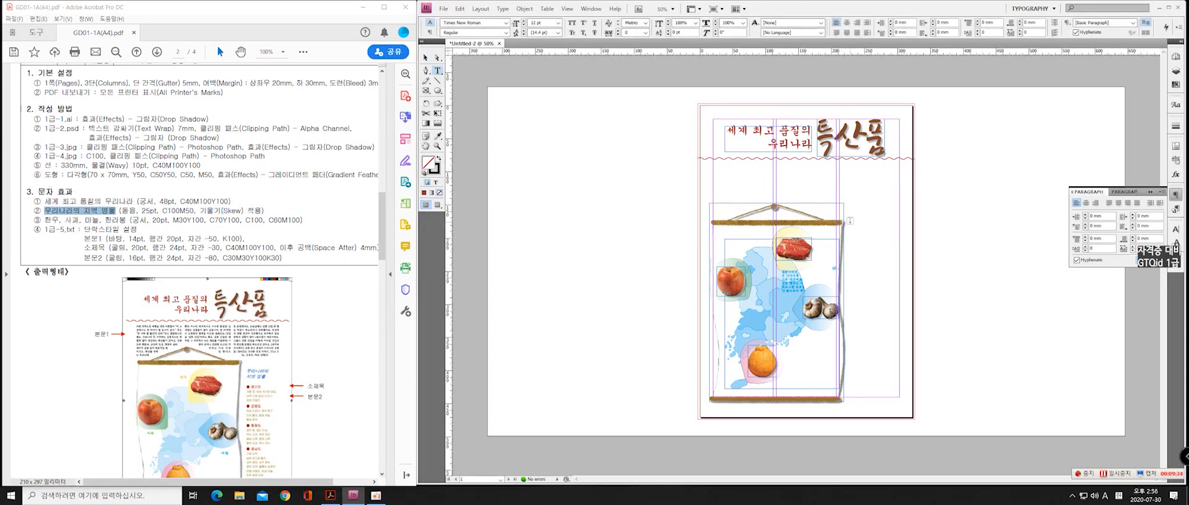
left_click_drag(850, 221, 893, 248)
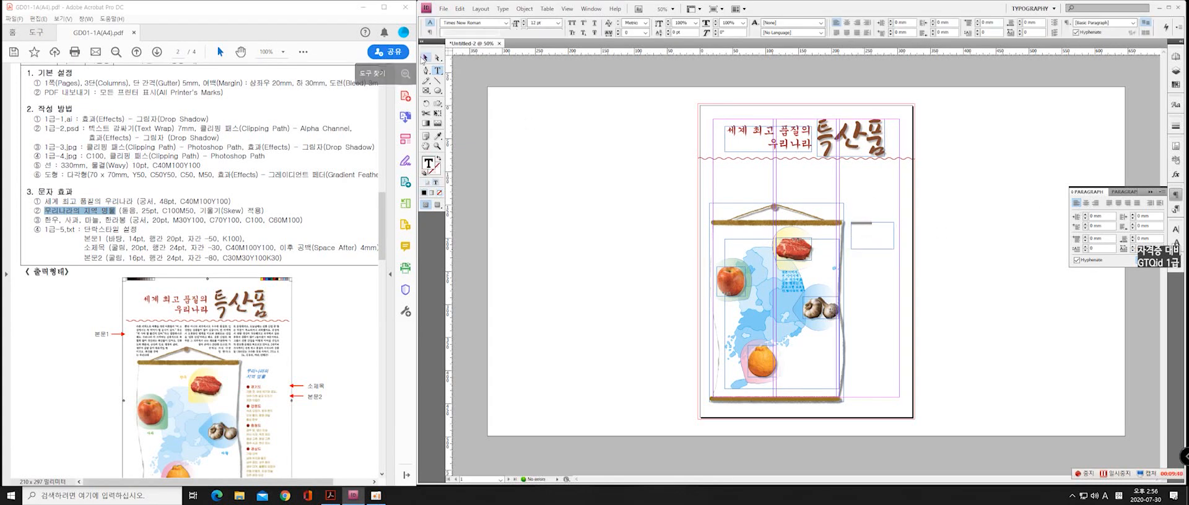
Set the "우리나라의 지역 명물" subtitle in the Dotum font at 25 pt
key("Escape")
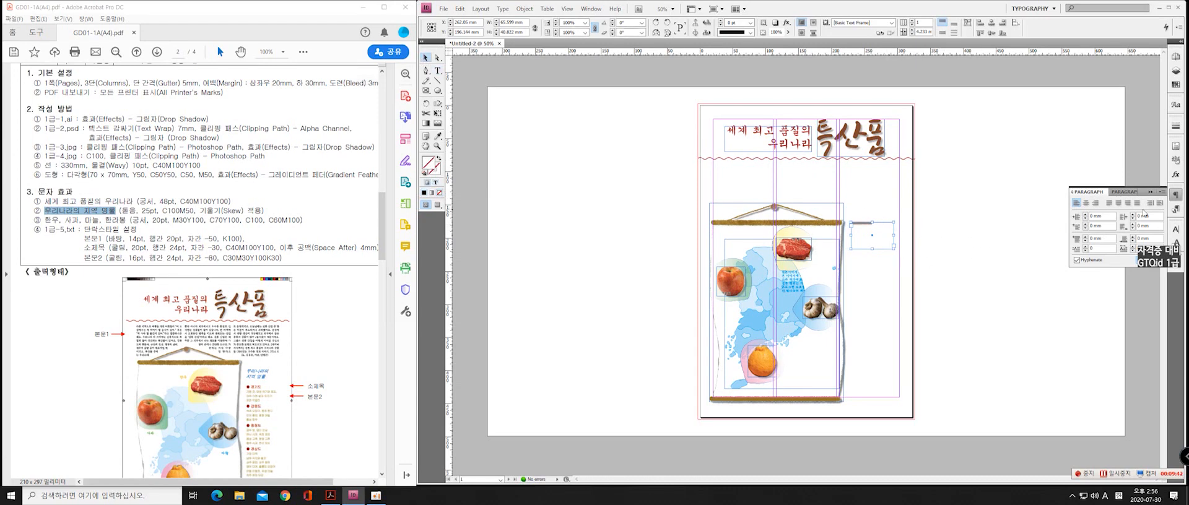
left_click(1176, 230)
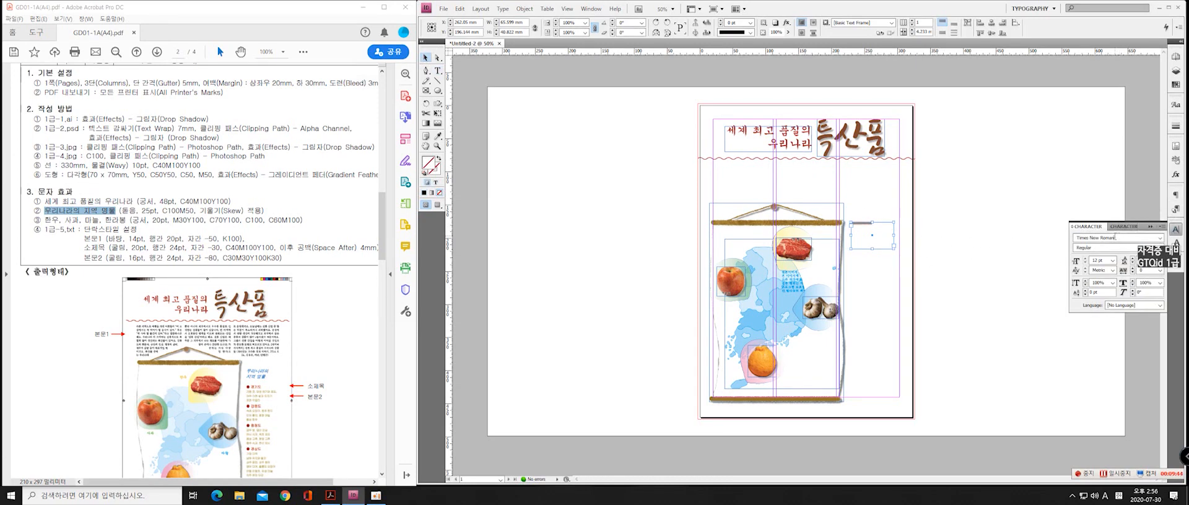
left_click_drag(1115, 237, 663, 226)
left_click(1160, 239)
left_click_drag(1184, 183, 1185, 207)
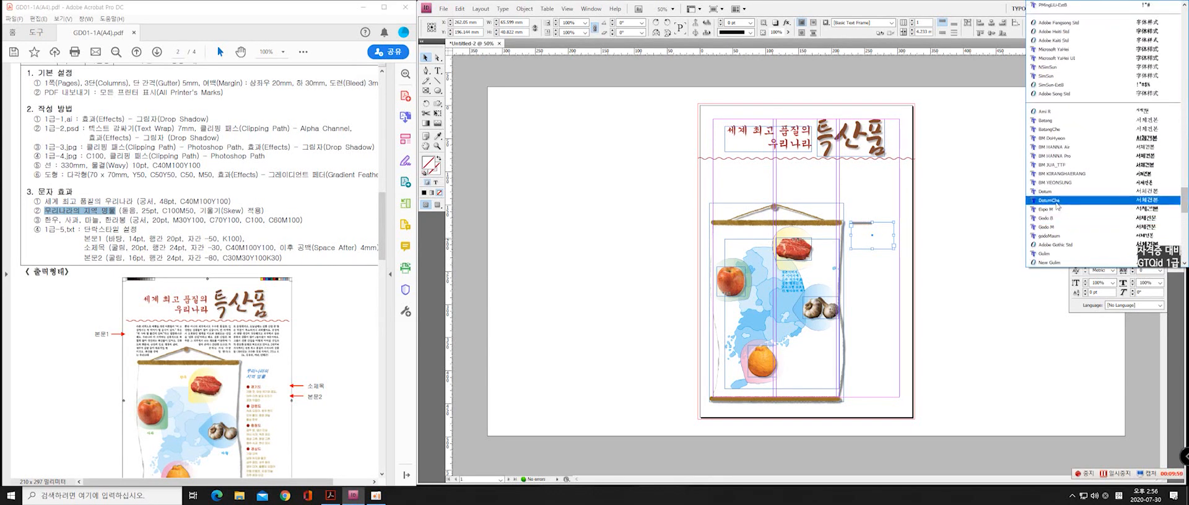
left_click(1057, 192)
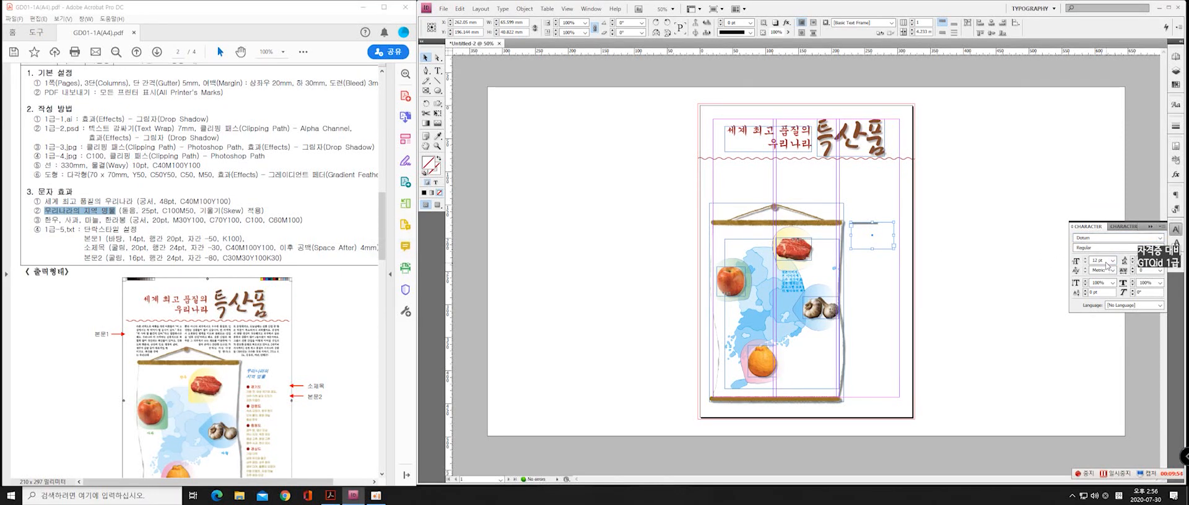
left_click(1103, 261)
type("25")
key("Return")
key("ctrl+v")
Fill the subtitle text with the CMYK colour C100 M50 Y0 K0
left_click(433, 181)
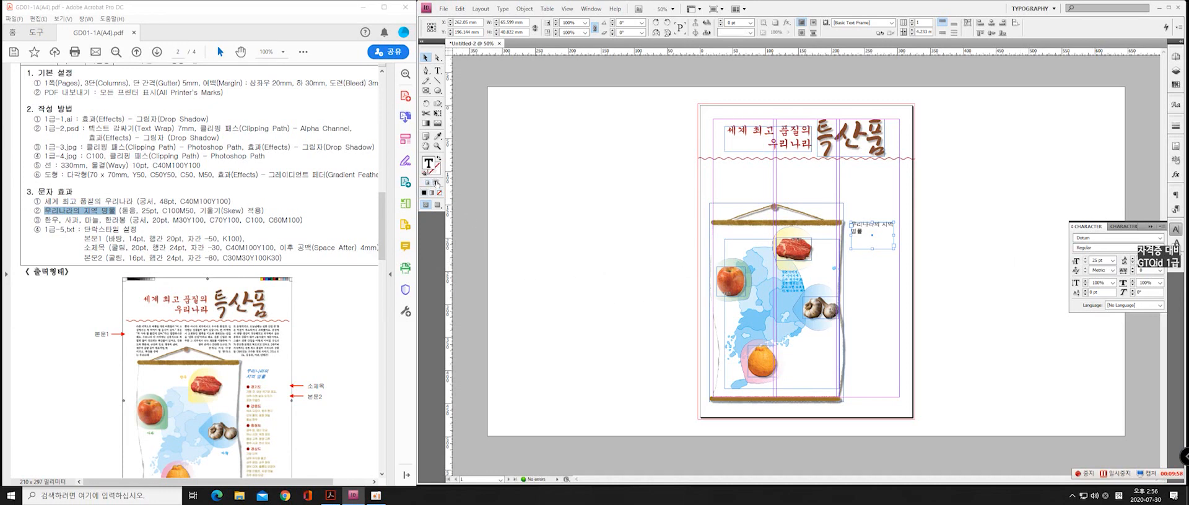
left_click(424, 194)
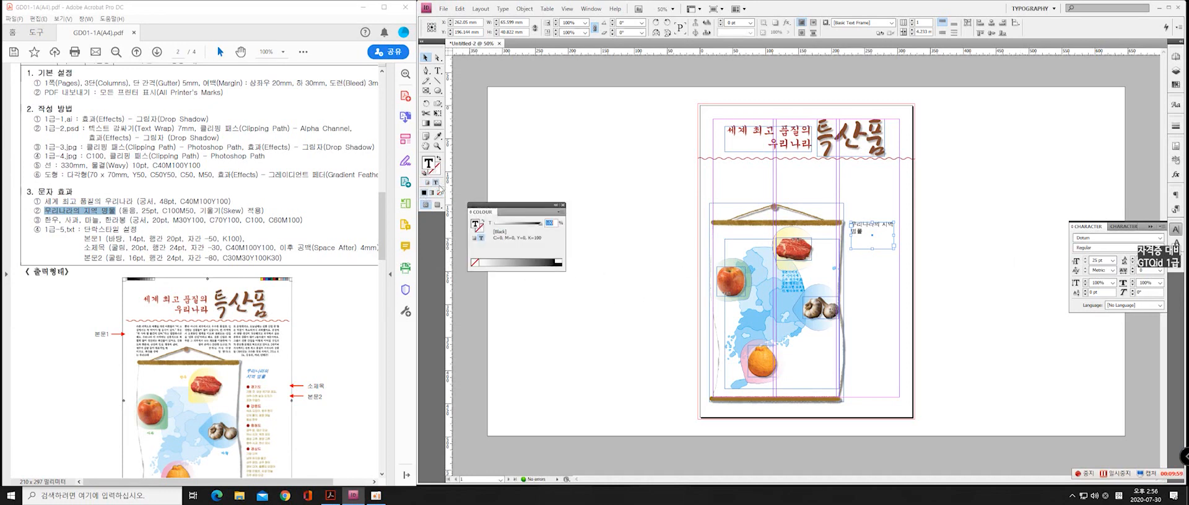
left_click(560, 212)
left_click(589, 243)
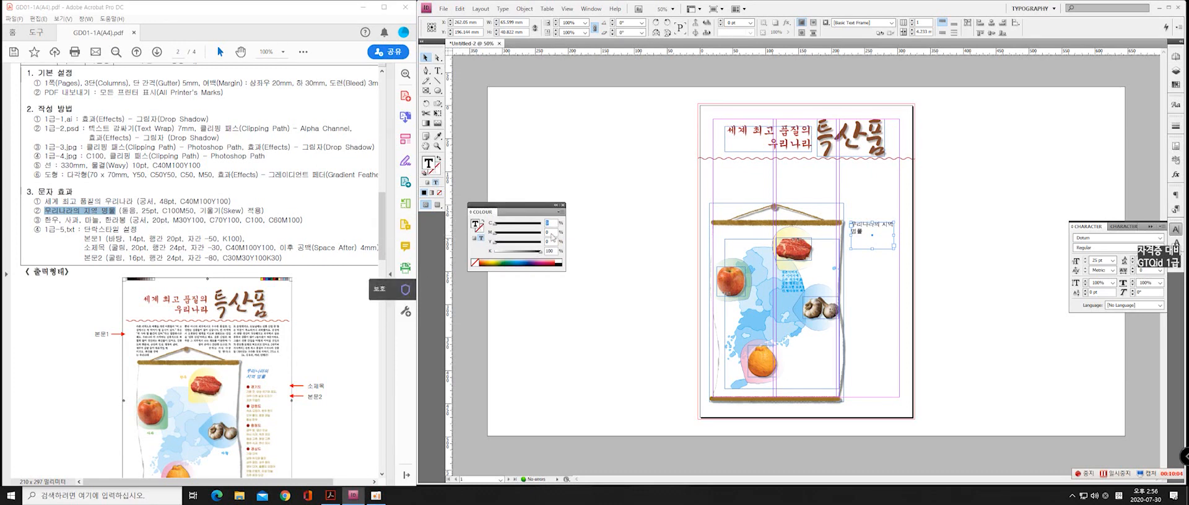
key("Tab")
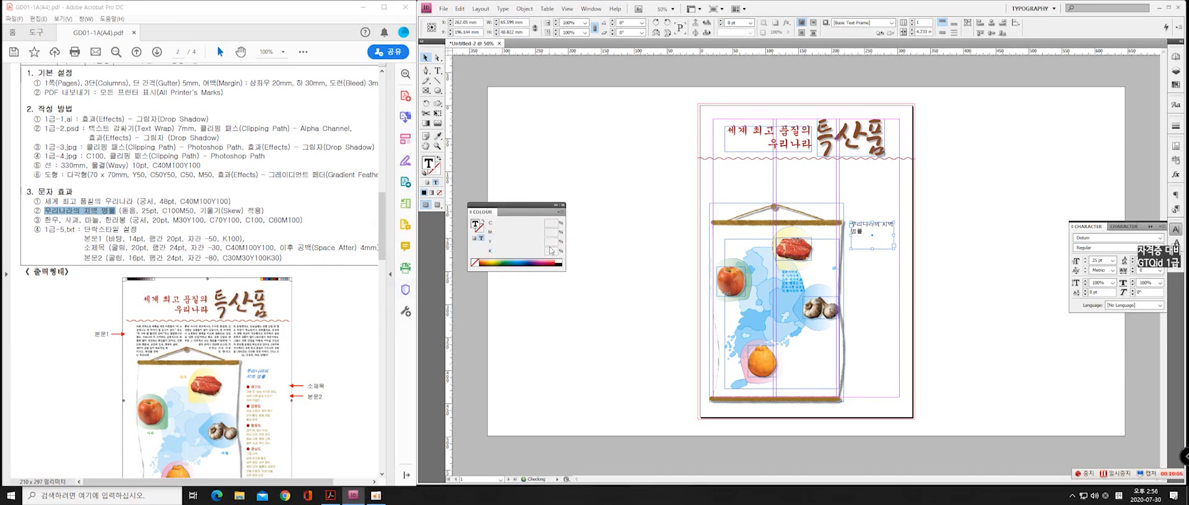
type("50")
key("Tab")
key("Tab")
type("0")
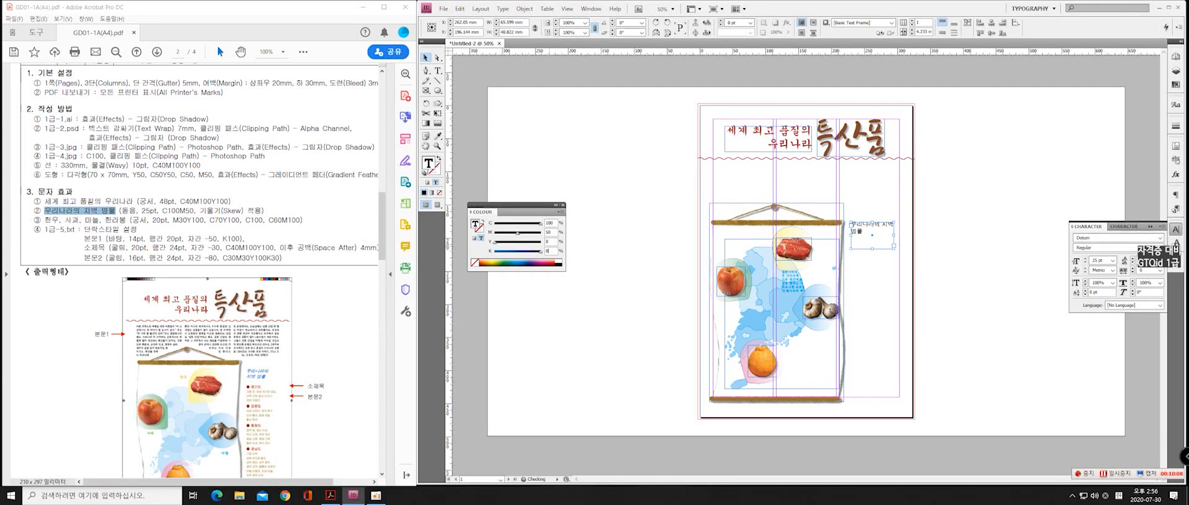
key("Return")
left_click(563, 206)
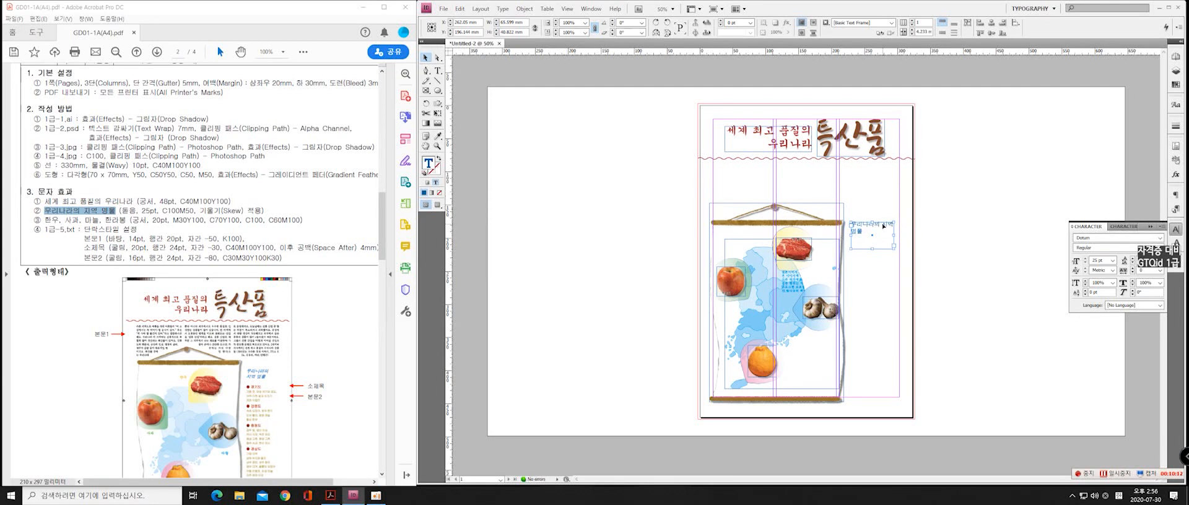
Break the subtitle into two lines after "우리나라의" and apply a skew to its characters
double_click(883, 227)
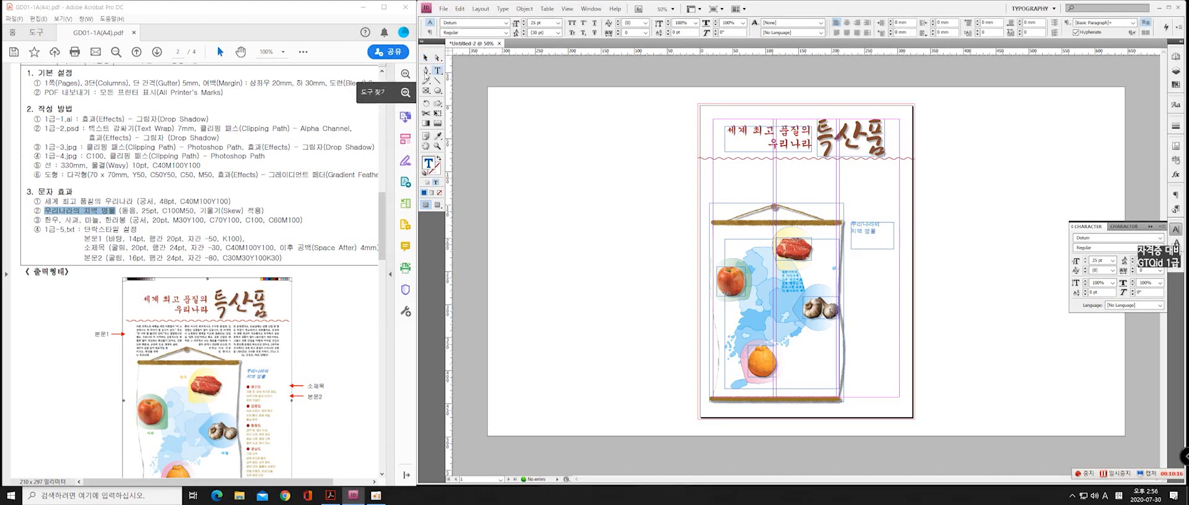
key("Escape")
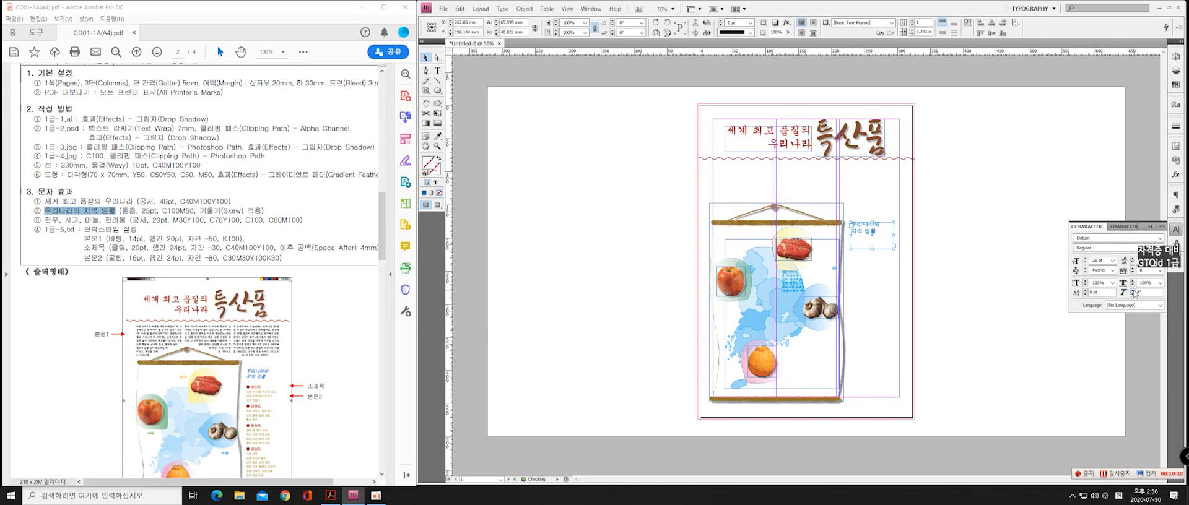
left_click(1133, 290)
left_click(990, 277)
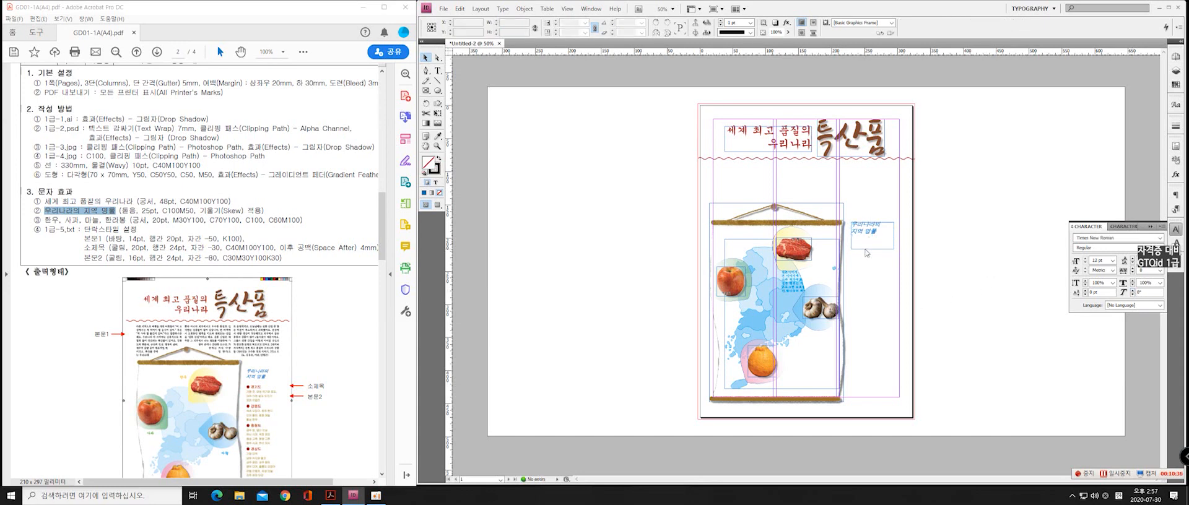
Shrink the subtitle's text frame so it fits closely around its two lines
left_click(868, 241)
left_click_drag(872, 249, 884, 230)
left_click(992, 247)
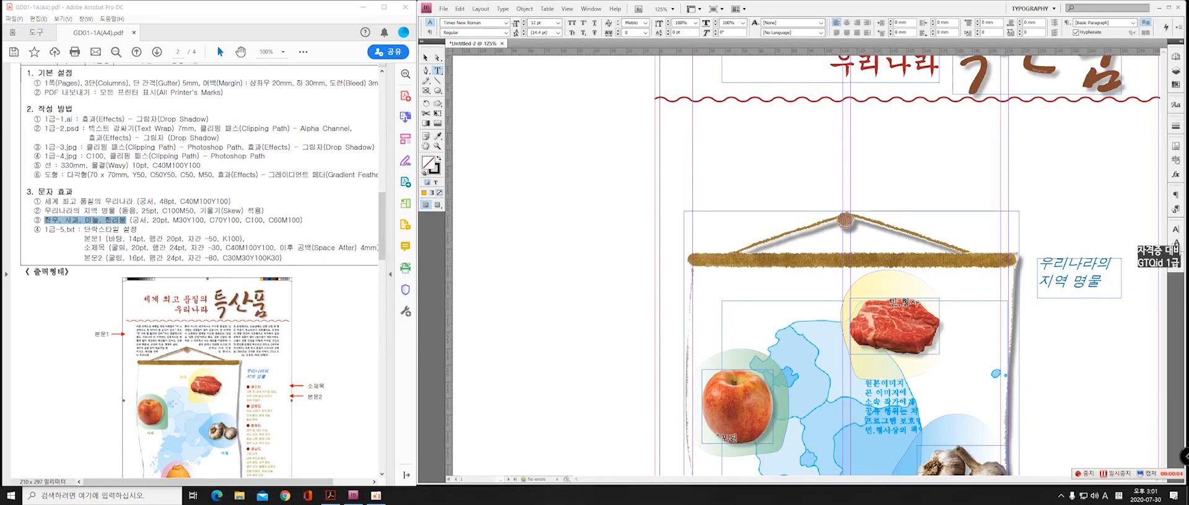
Create a text frame about 47 by 27 mm on the pasteboard beside the page and enter "한우" in it
scroll(200, 380, "down", 3)
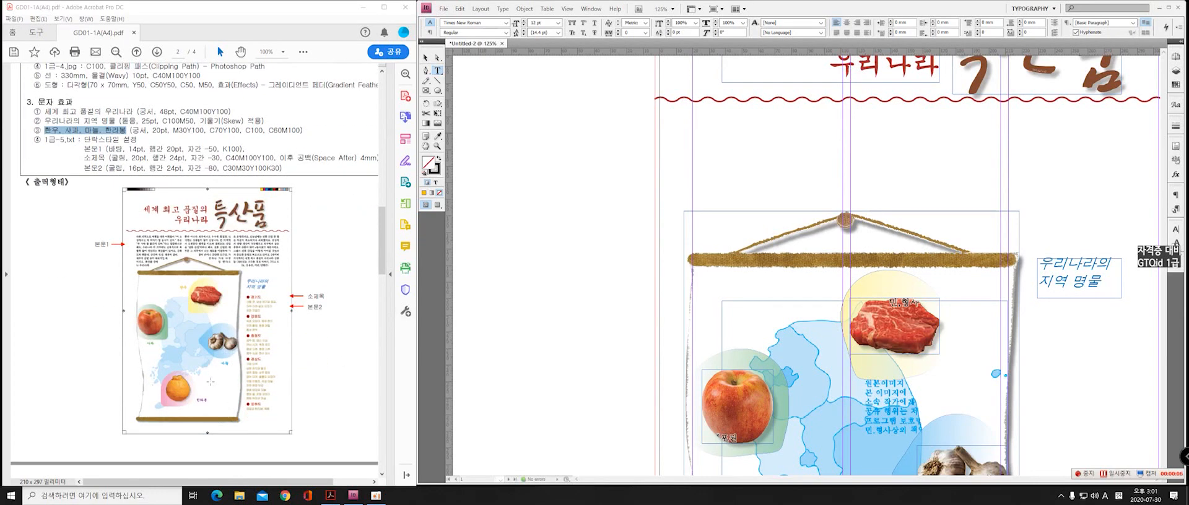
scroll(553, 234, "up", 3)
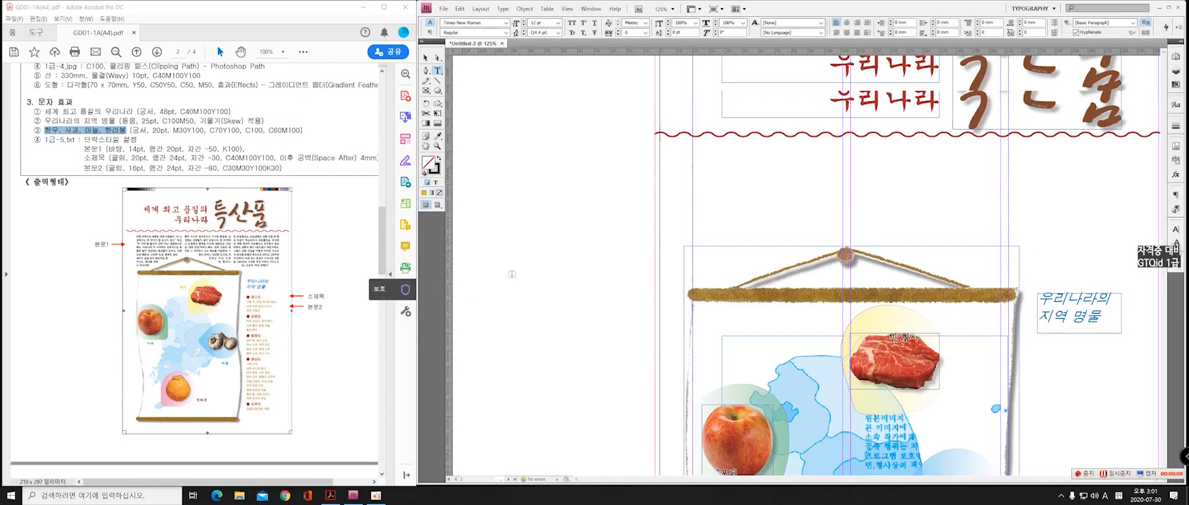
scroll(553, 233, "down", 3)
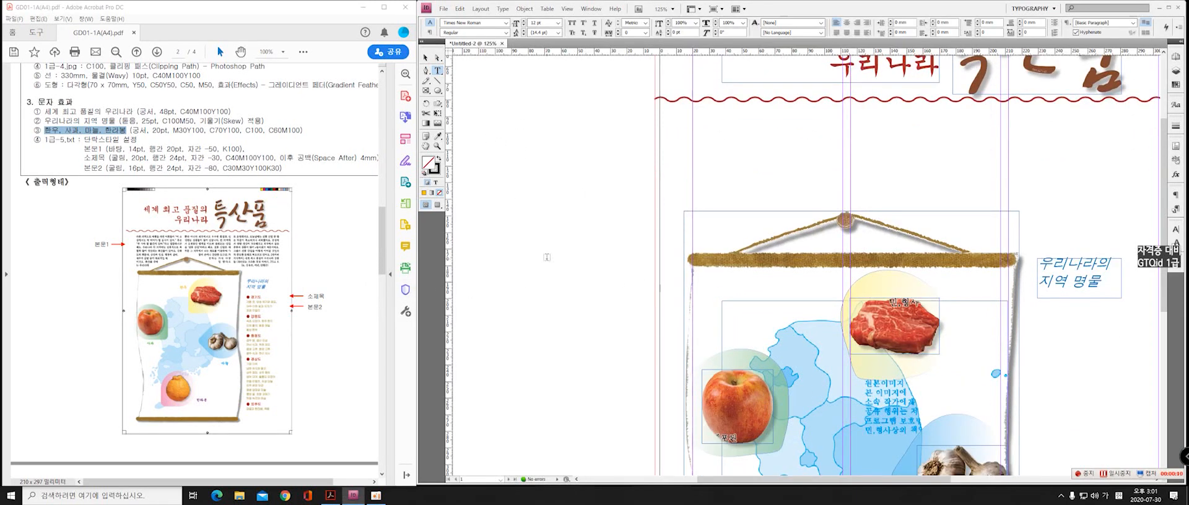
left_click_drag(539, 221, 613, 266)
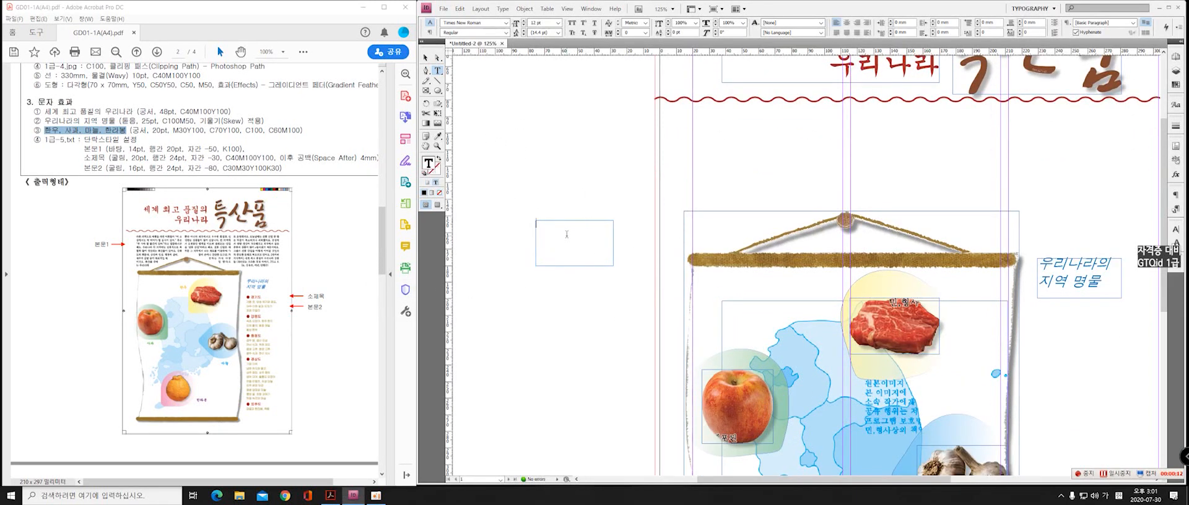
key("Hangul")
type("gksd")
key("BackSpace")
key("BackSpace")
key("BackSpace")
key("BackSpace")
key("Hangul")
type("한우")
key("Escape")
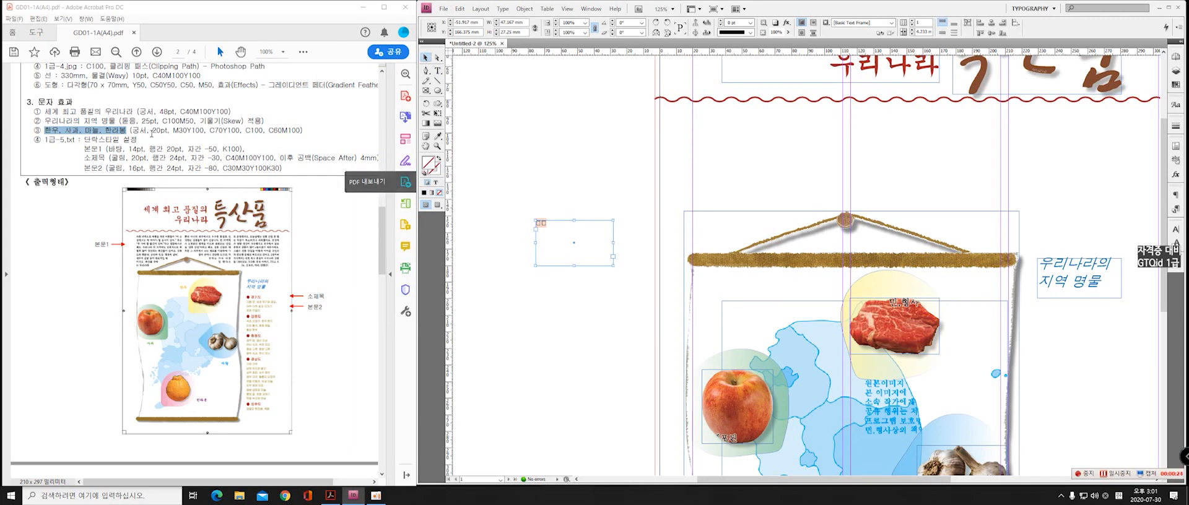
Set the 한우 label in the Gungsuh font at 20 pt
left_click(1175, 229)
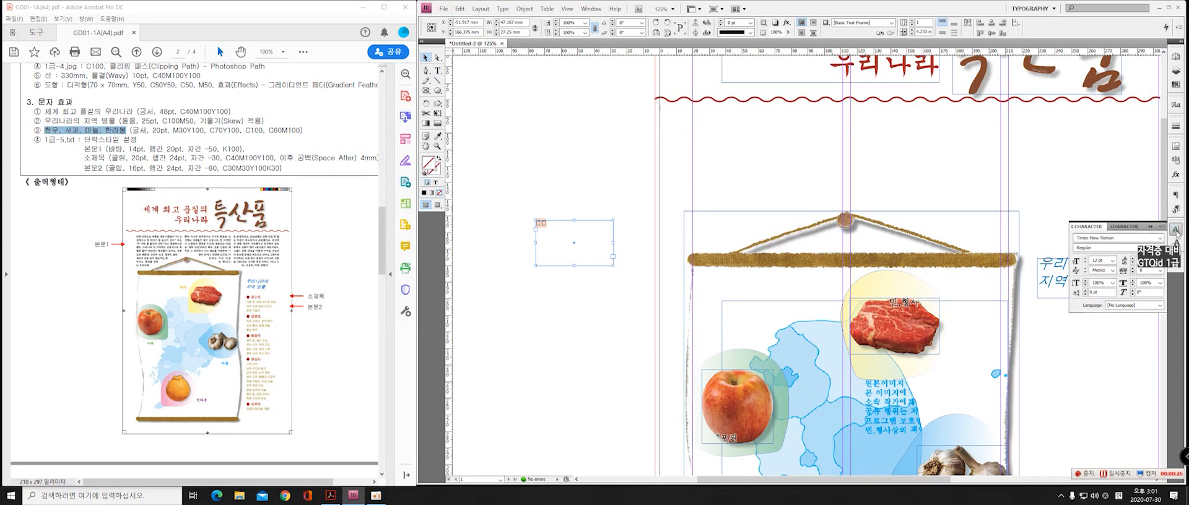
left_click(1163, 242)
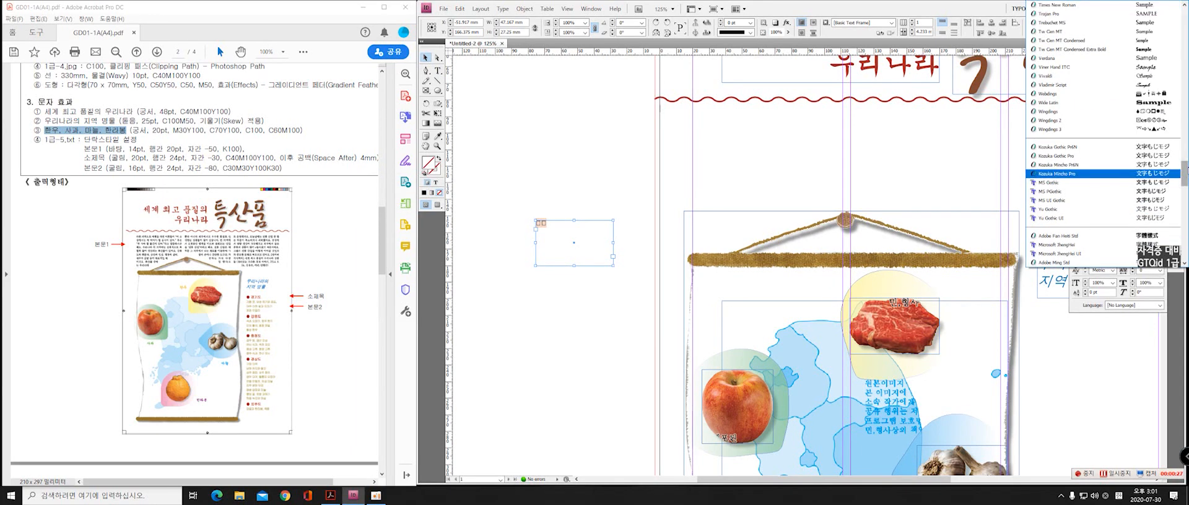
left_click_drag(1185, 178, 1185, 214)
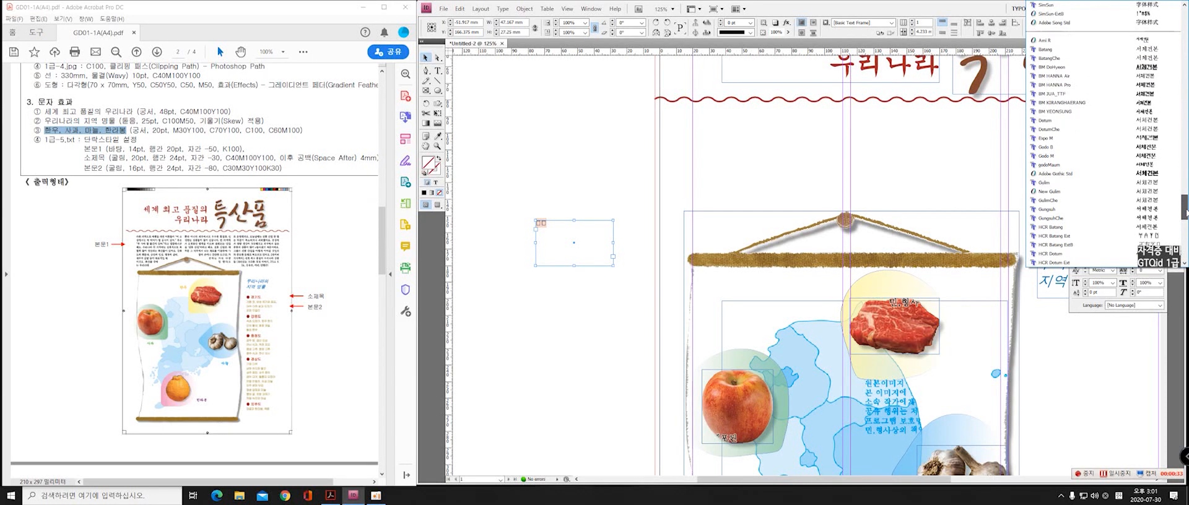
left_click(1071, 211)
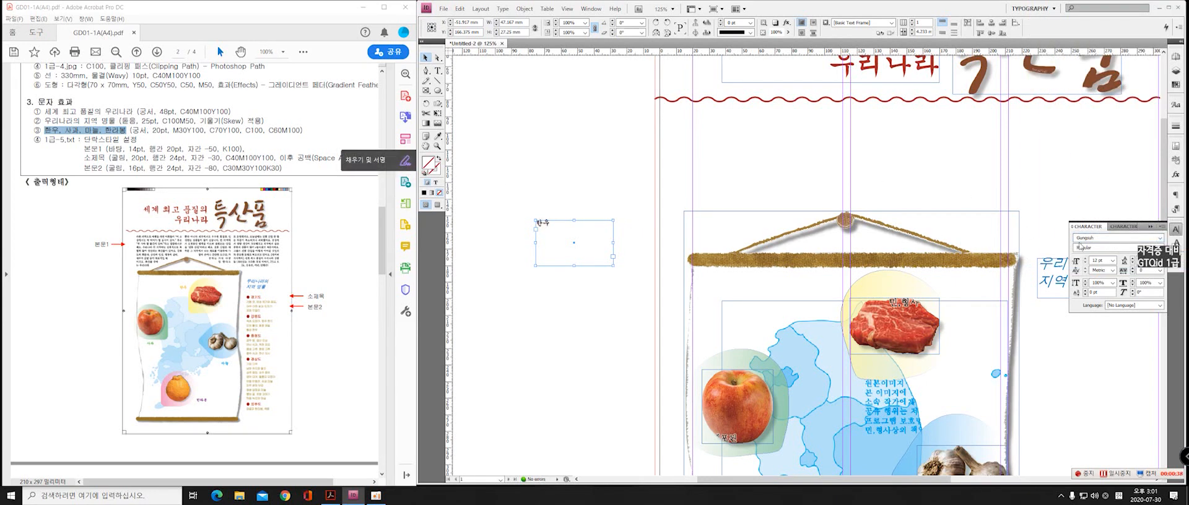
triple_click(1104, 260)
type("2")
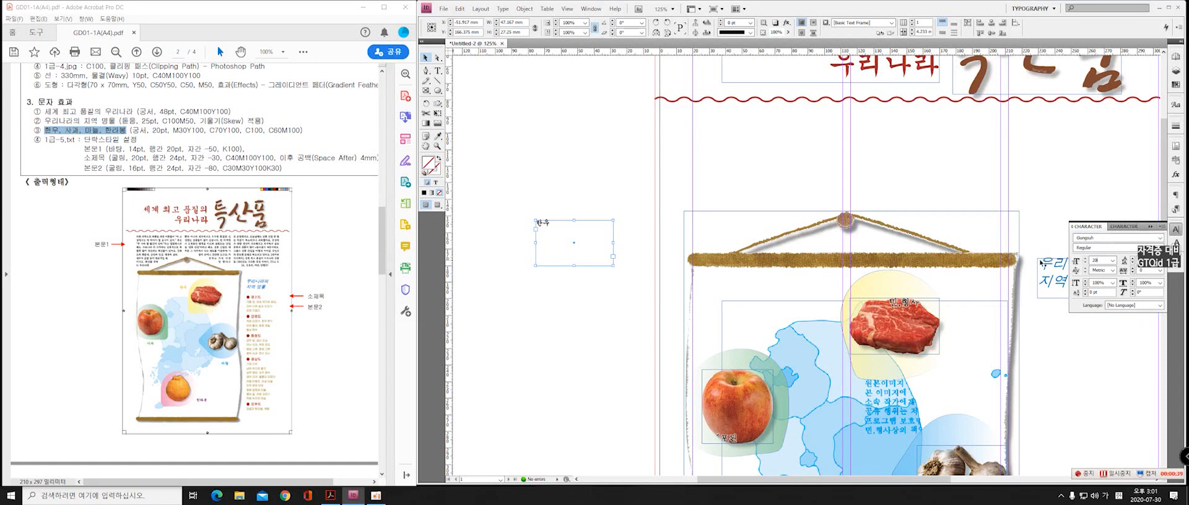
type("0")
key("Return")
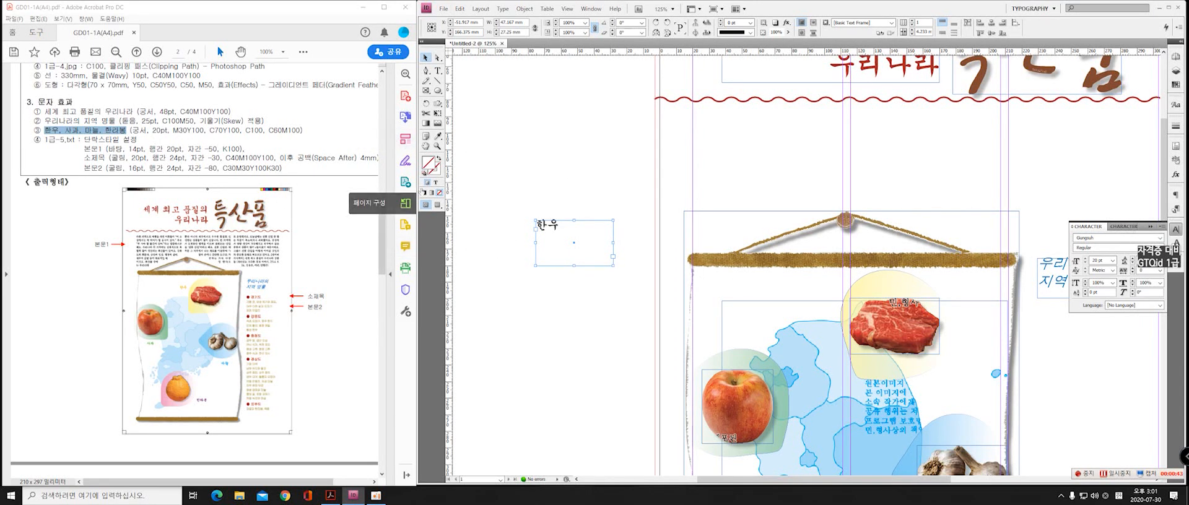
Fill the 한우 label text with the CMYK colour C0 M30 Y100 K0
left_click(435, 183)
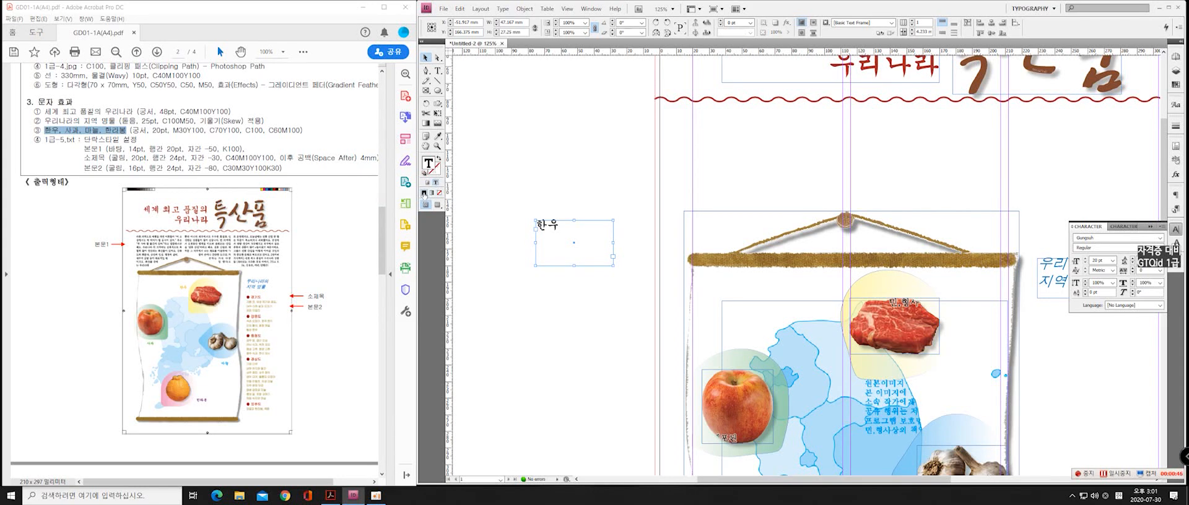
left_click(424, 193)
left_click(559, 212)
left_click(603, 240)
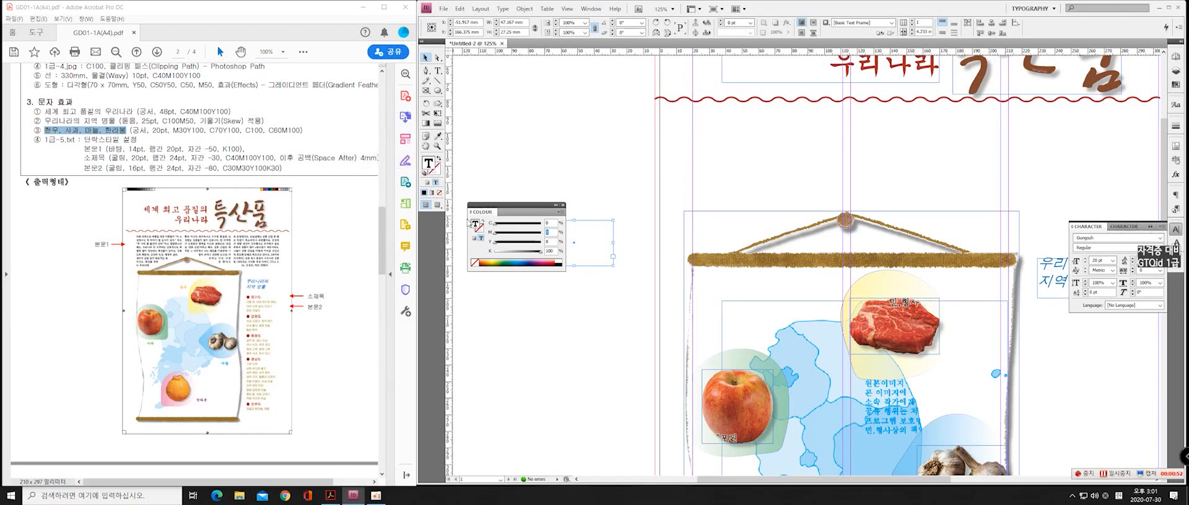
key("Tab")
type("100")
key("Tab")
left_click_drag(553, 252, 539, 254)
type("0")
key("Tab")
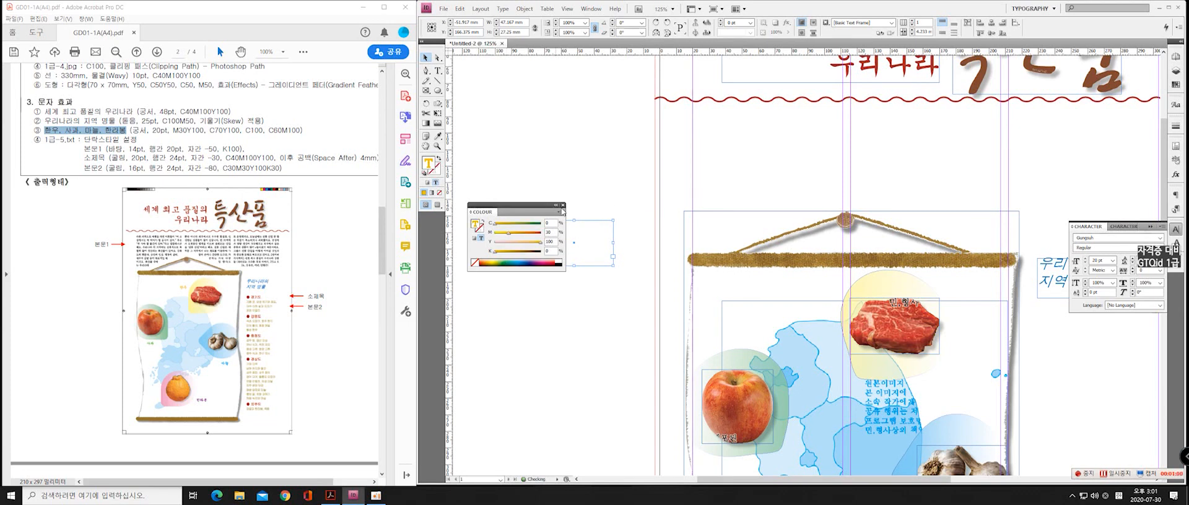
left_click(563, 205)
Shrink the 한우 frame around its text to about 16 by 9 mm and move it closer to the page
left_click(425, 57)
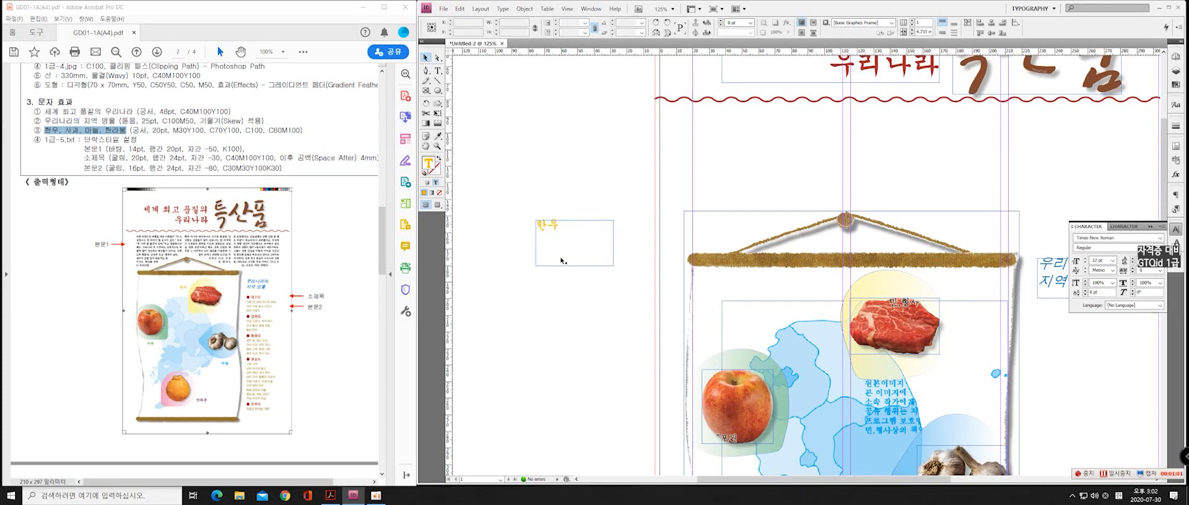
left_click_drag(574, 266, 606, 260)
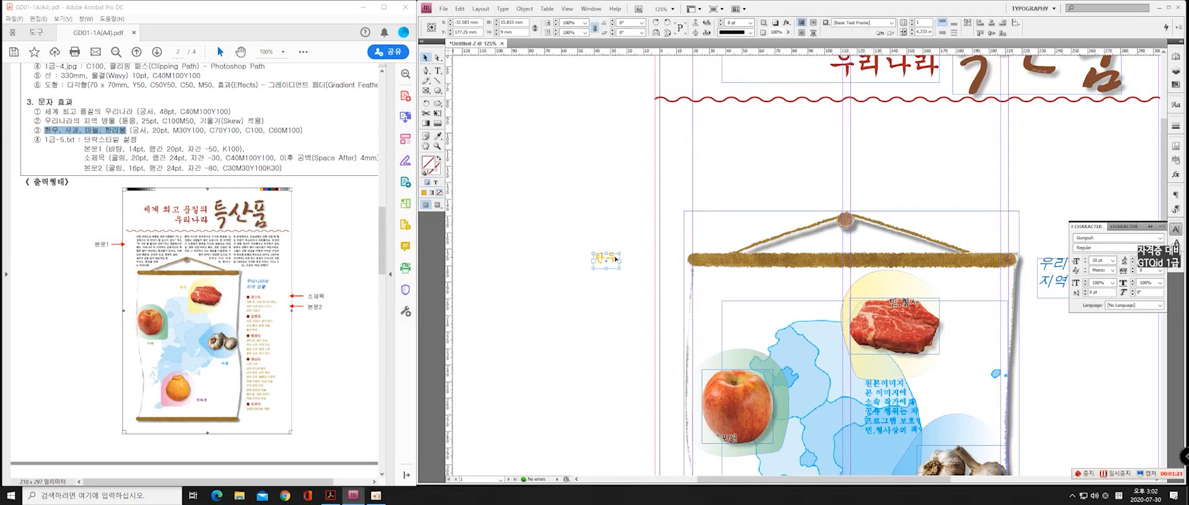
Cut the 한우 label from the pasteboard beside the page and open the A-Master page
left_click_drag(615, 259, 622, 243)
right_click(621, 245)
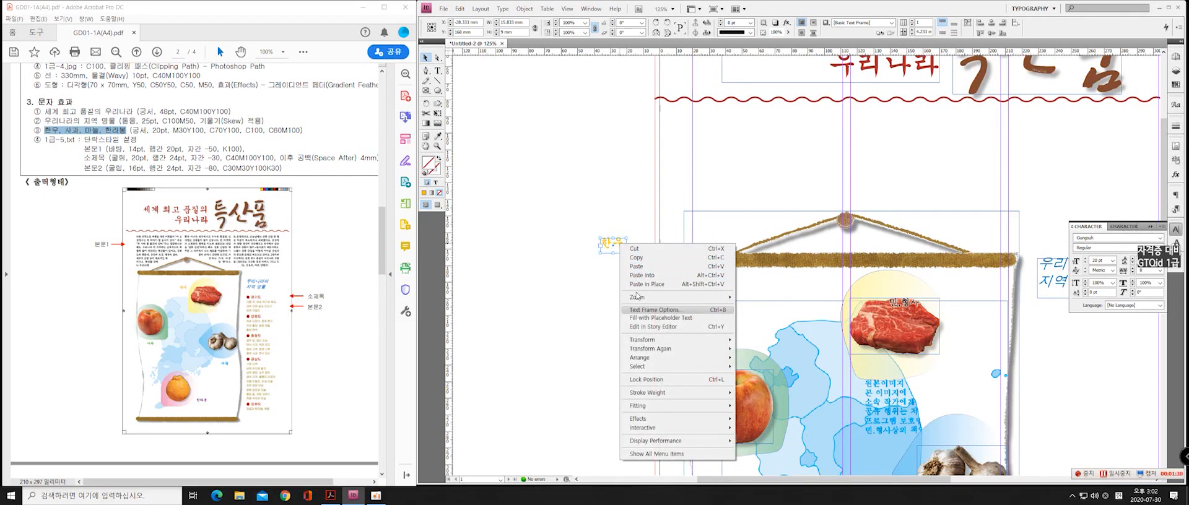
left_click(634, 249)
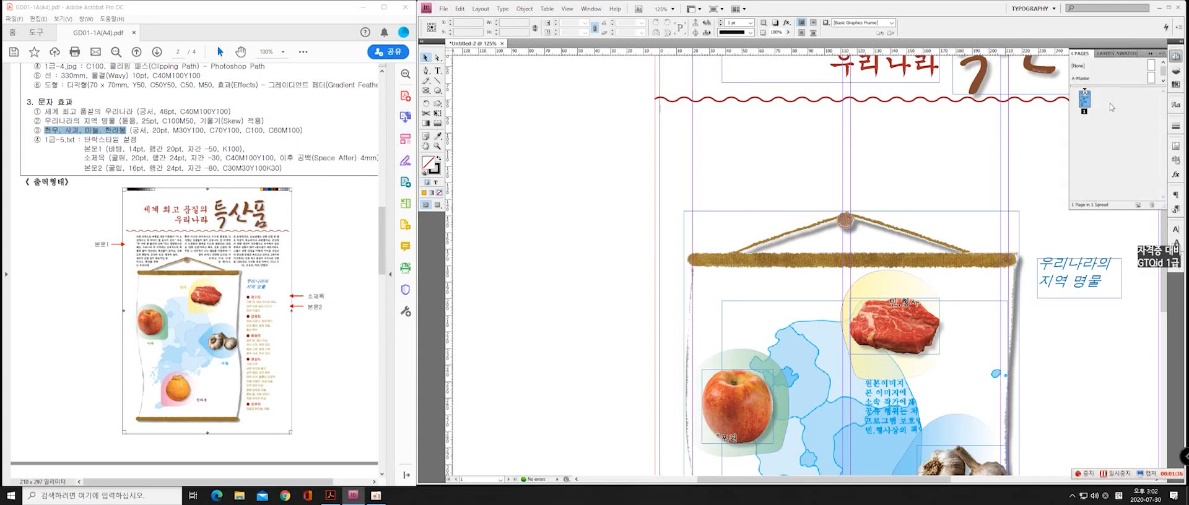
left_click(1151, 78)
double_click(1151, 79)
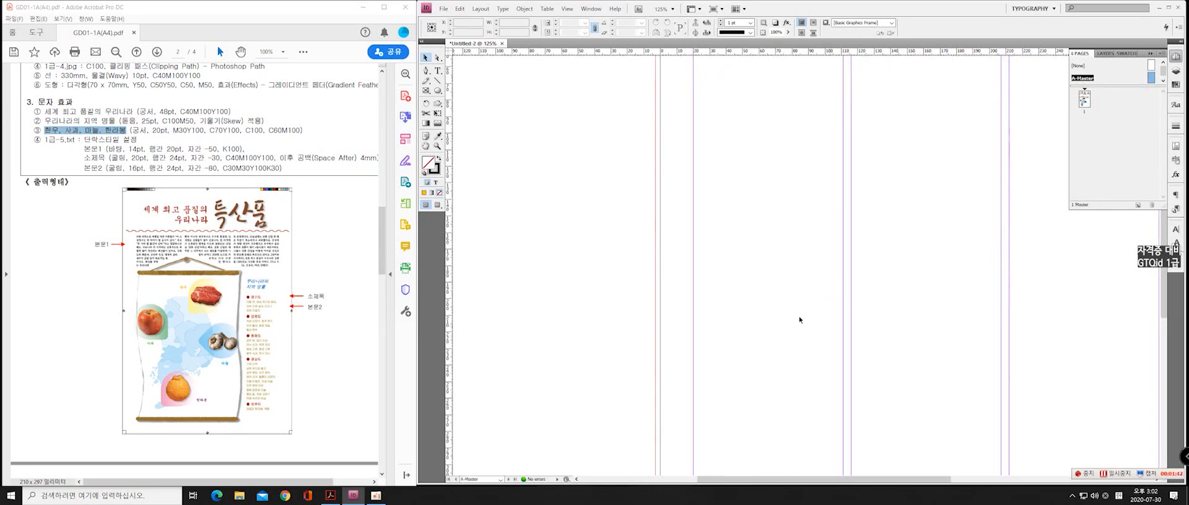
scroll(887, 244, "down", 2, "alt")
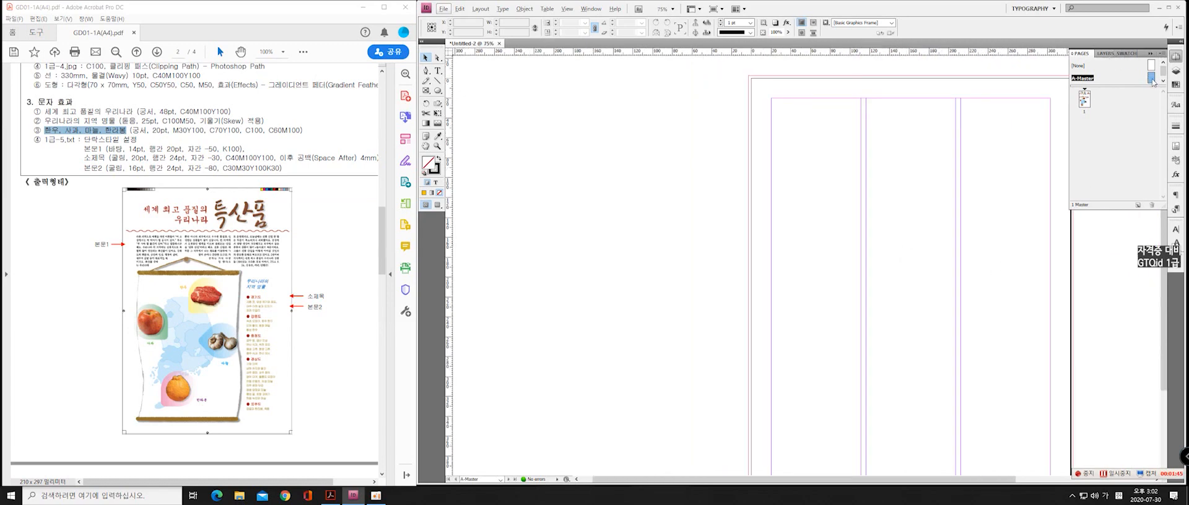
Add a new layer above Layer 1 and bring the whole A-Master page into view
left_click(1106, 54)
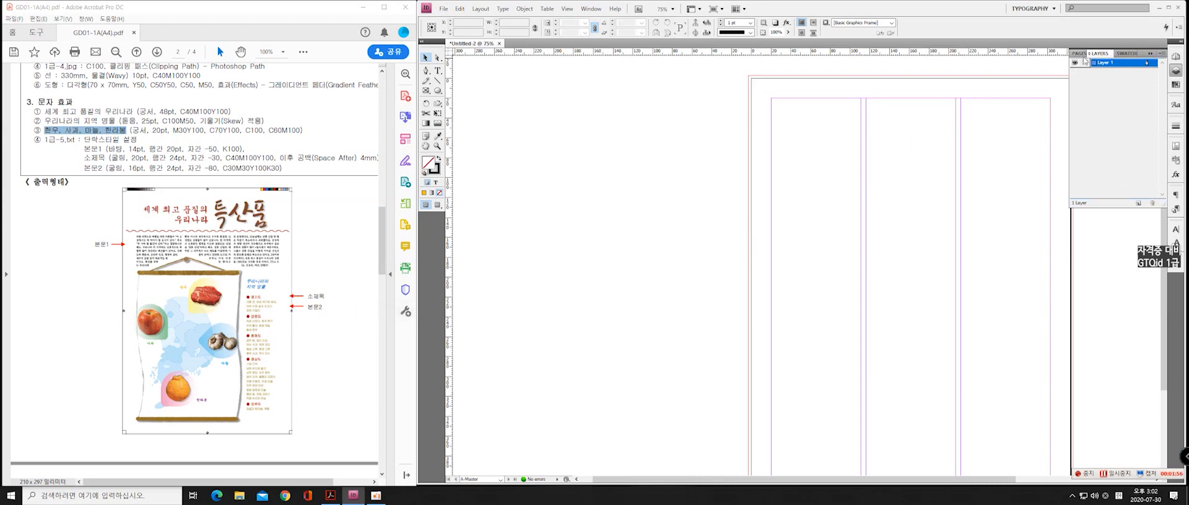
left_click(1138, 203)
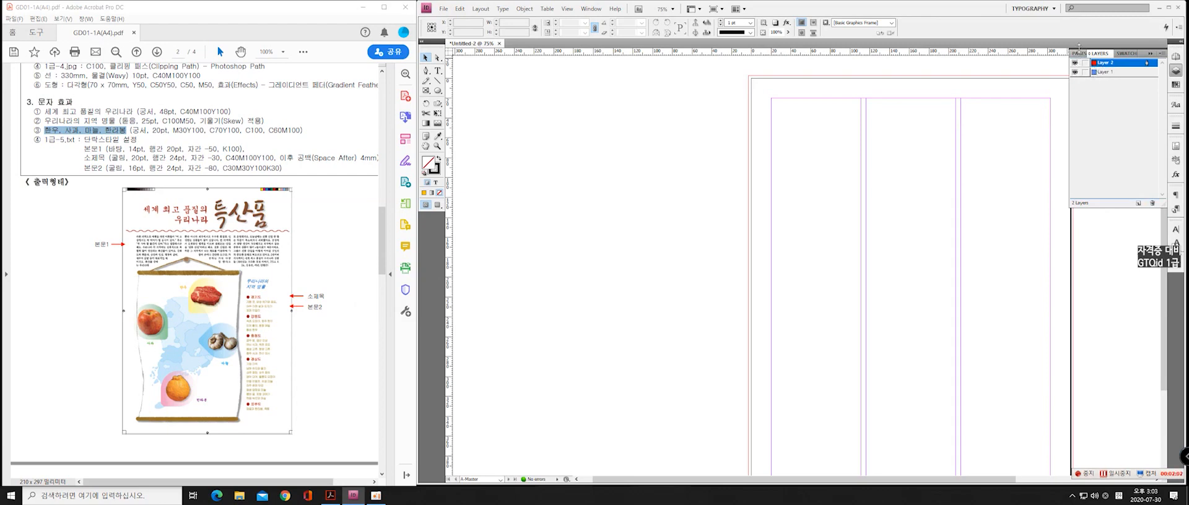
left_click(1080, 53)
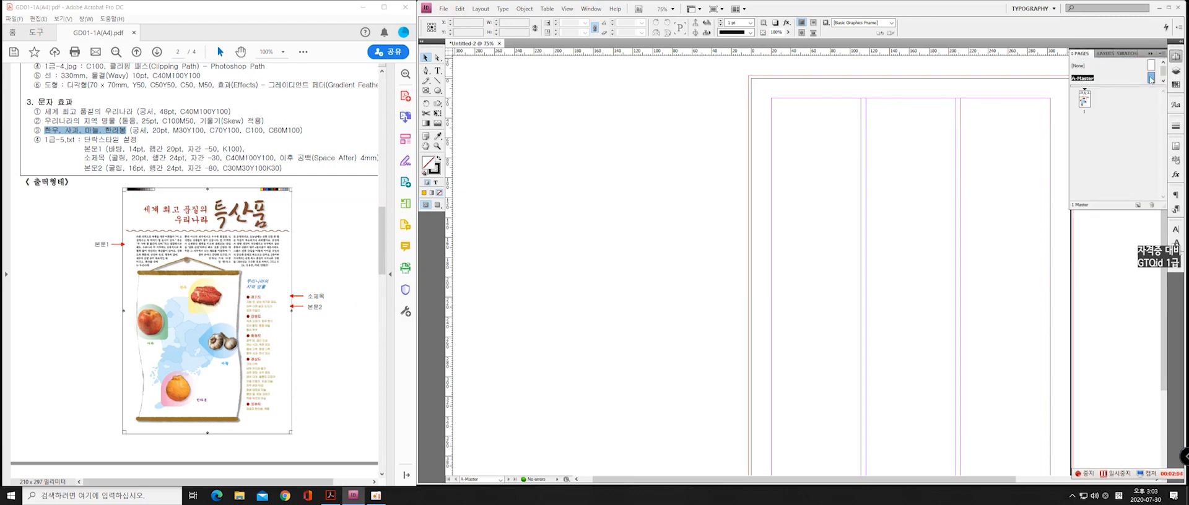
double_click(1150, 80)
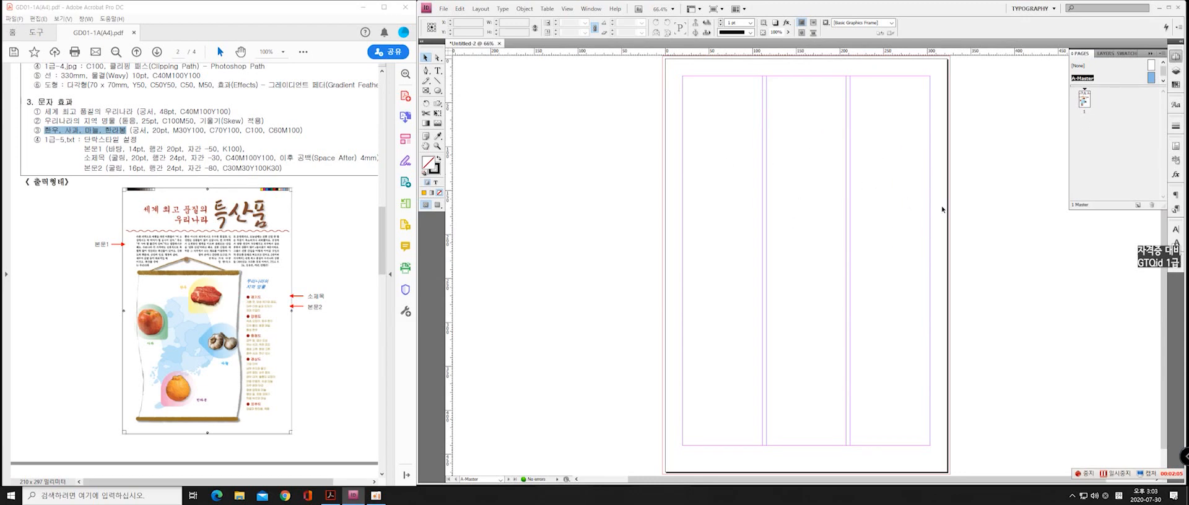
Paste the 한우 label on the new layer of A-Master, move it to the upper left area, and return to page 1
left_click(1106, 55)
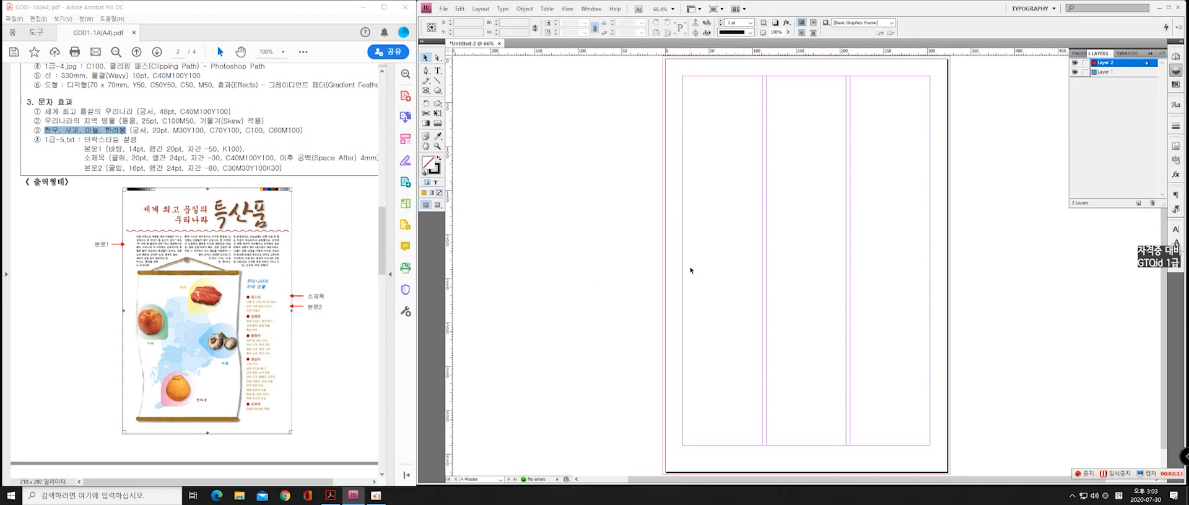
right_click(591, 236)
left_click(630, 243)
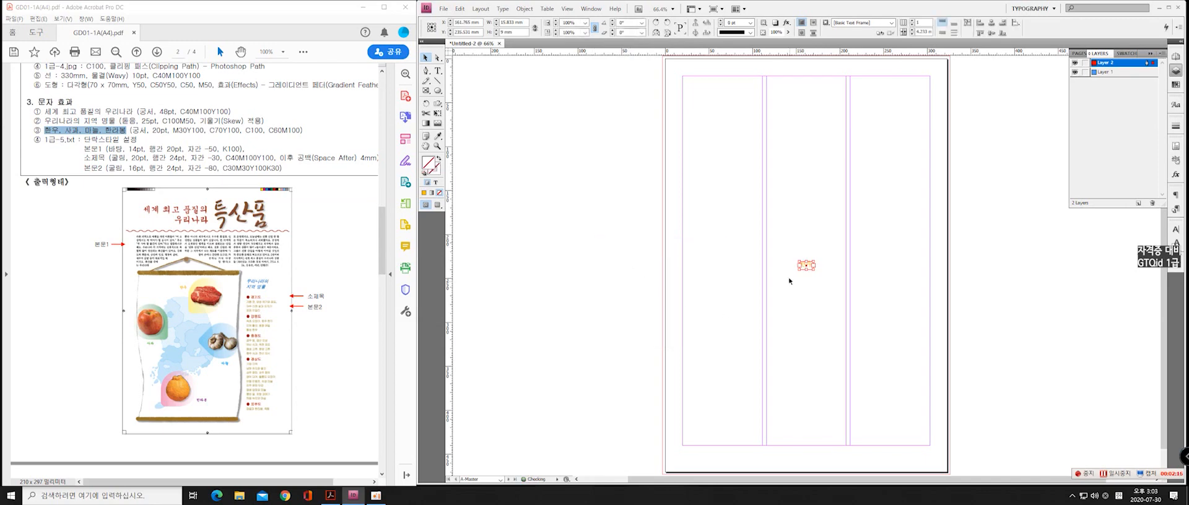
left_click_drag(805, 268, 725, 236)
left_click(1079, 54)
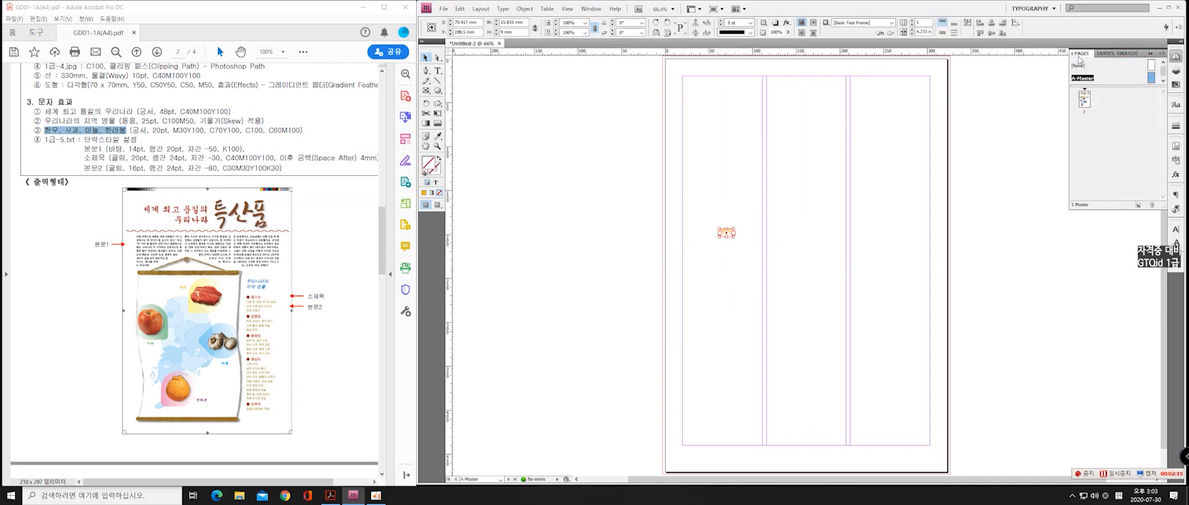
left_click(1084, 103)
double_click(1088, 103)
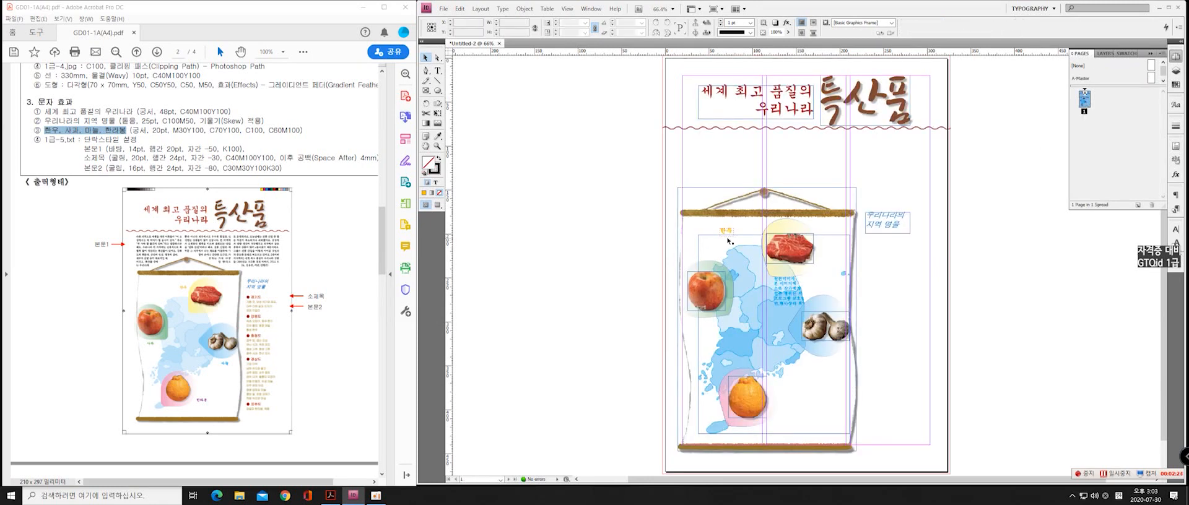
Reposition the 한우 label on A-Master so it sits at the upper left of page 1's beef picture
left_click(729, 240)
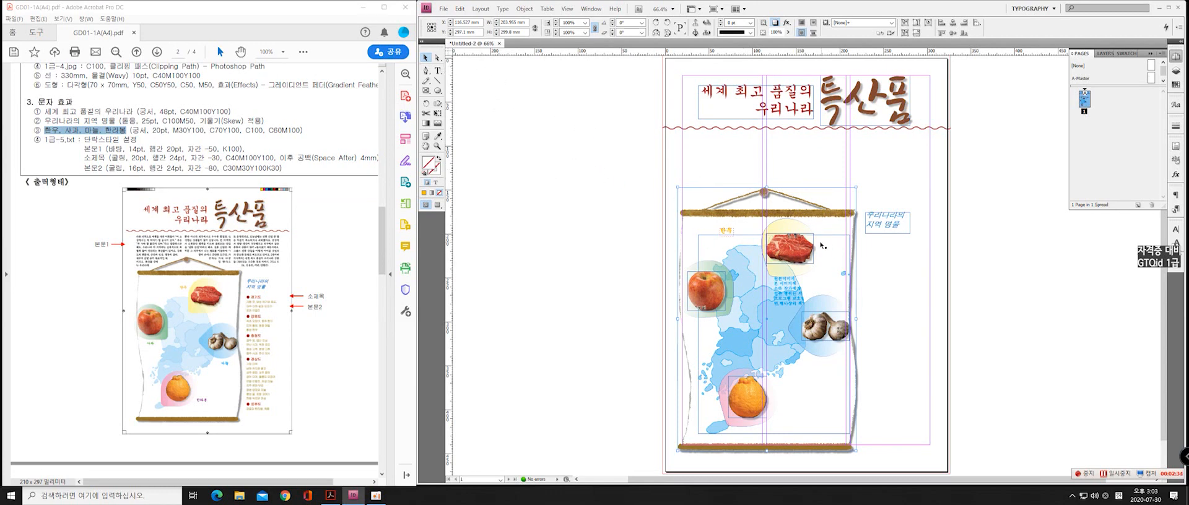
scroll(778, 253, "up", 3)
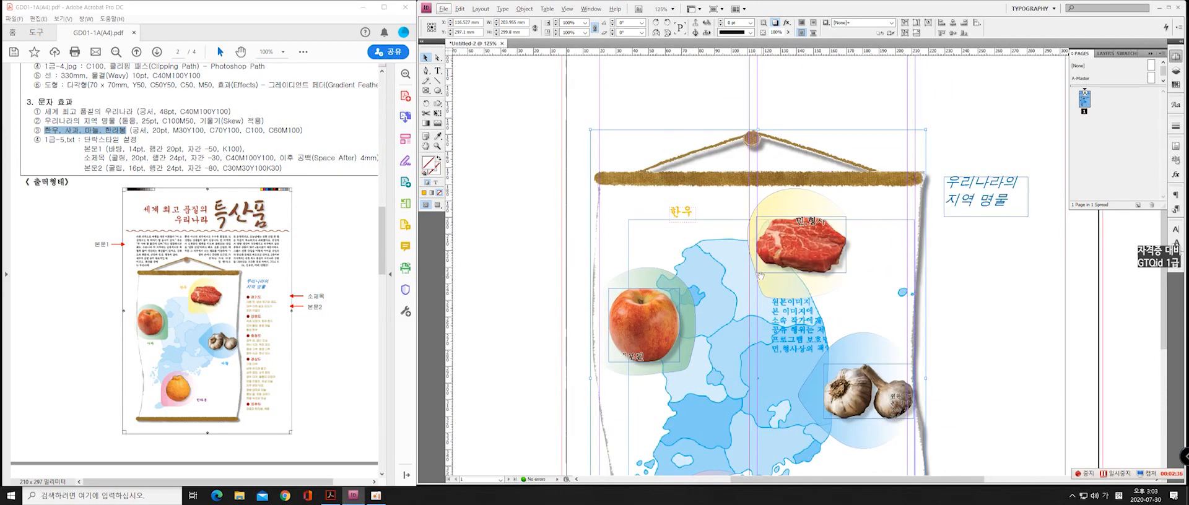
left_click_drag(761, 277, 700, 198)
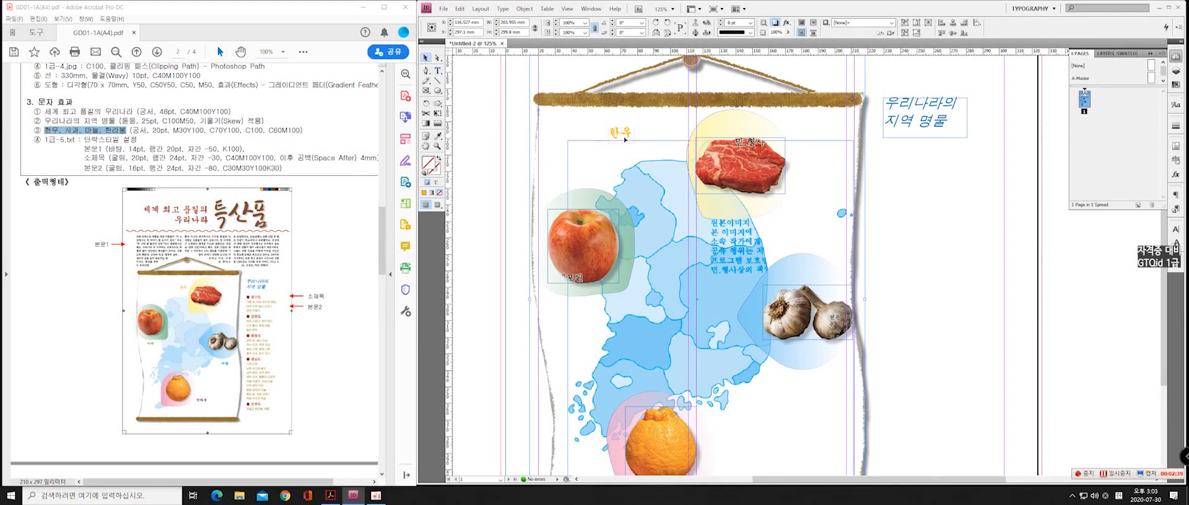
left_click(1150, 79)
double_click(1151, 78)
left_click(632, 133)
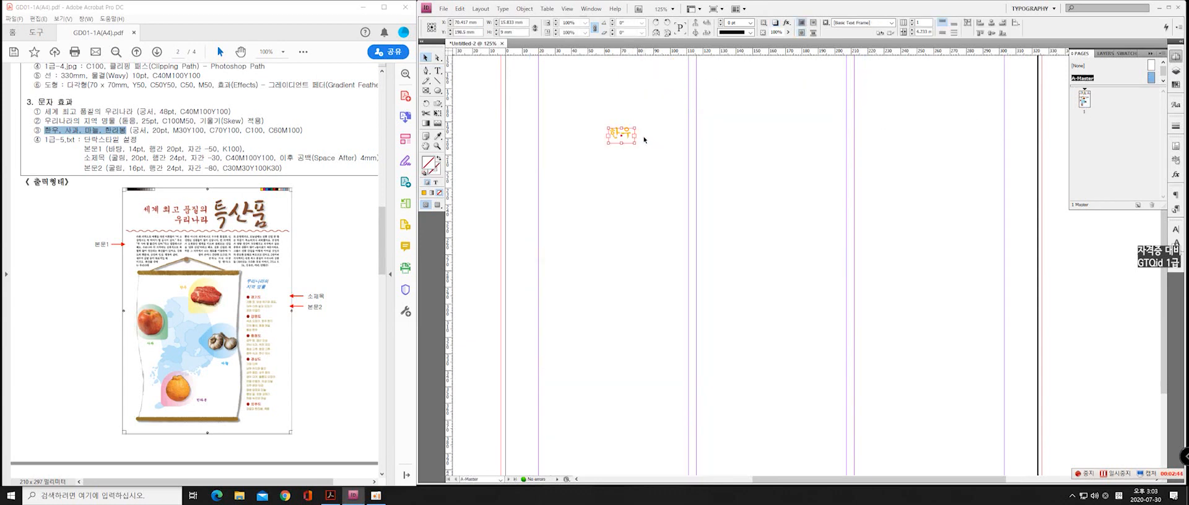
left_click_drag(628, 135, 679, 159)
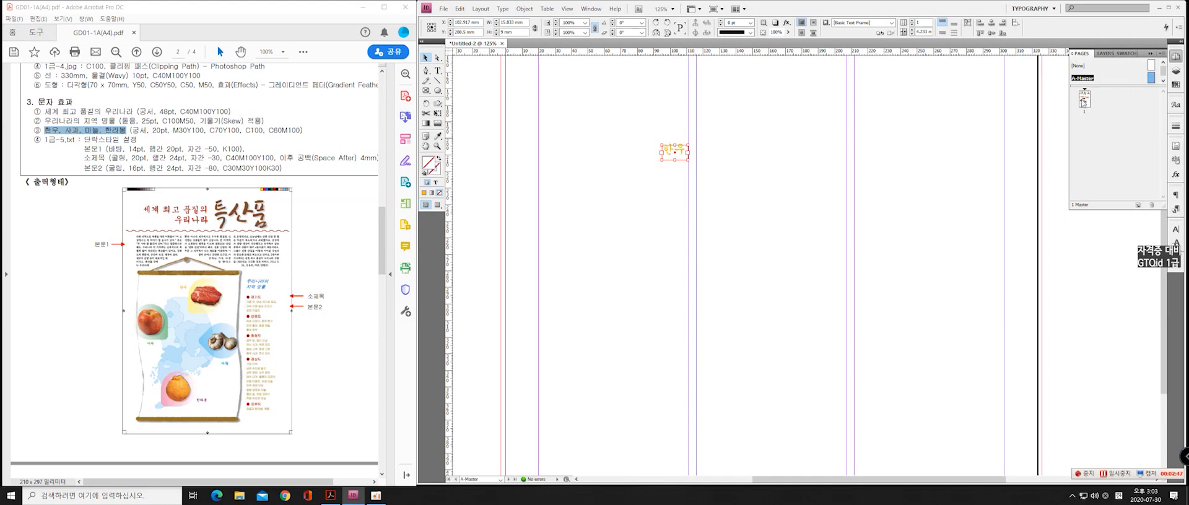
double_click(1083, 101)
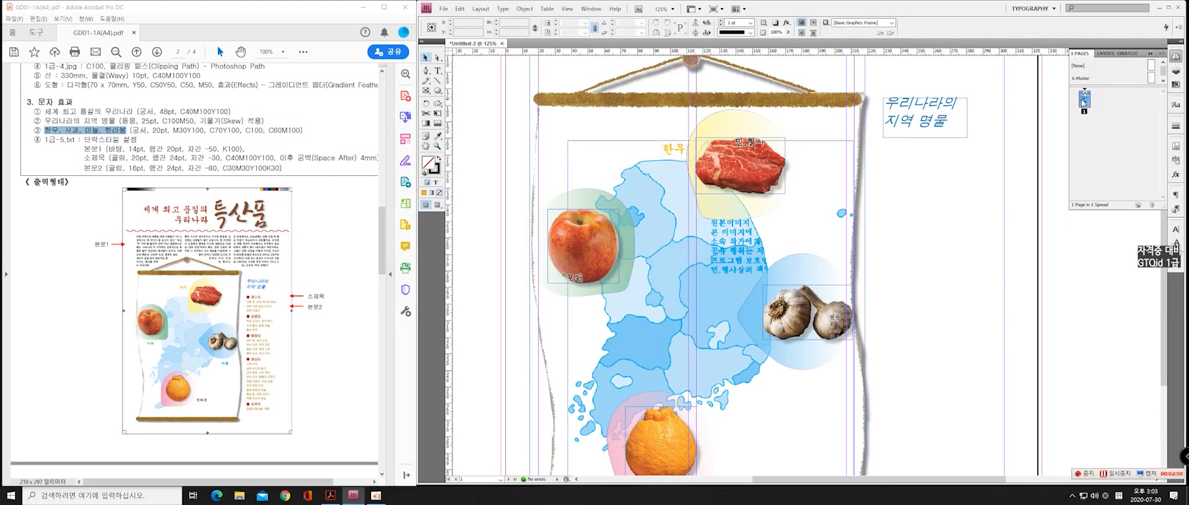
double_click(1150, 79)
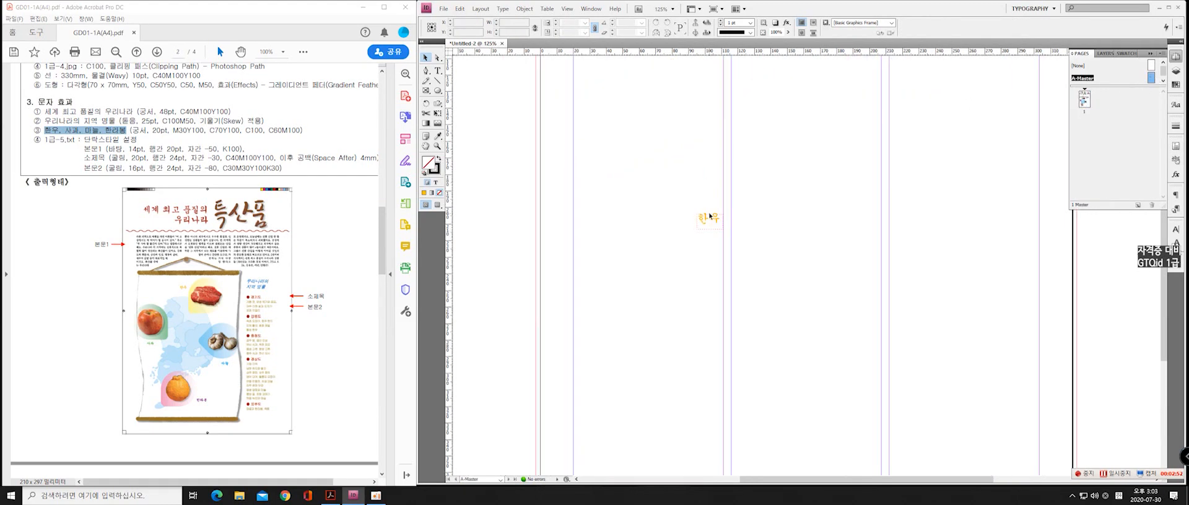
left_click_drag(717, 218, 714, 201)
double_click(1083, 101)
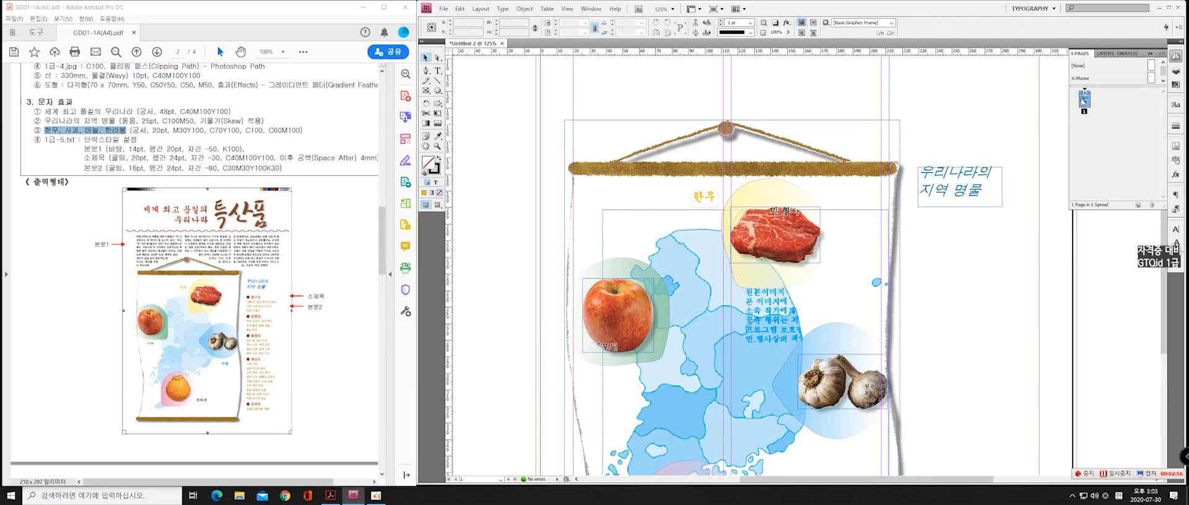
Duplicate the 한우 label on A-Master three times, placing copies at the apple, garlic and orange pictures of page 1
scroll(741, 229, "down", 4)
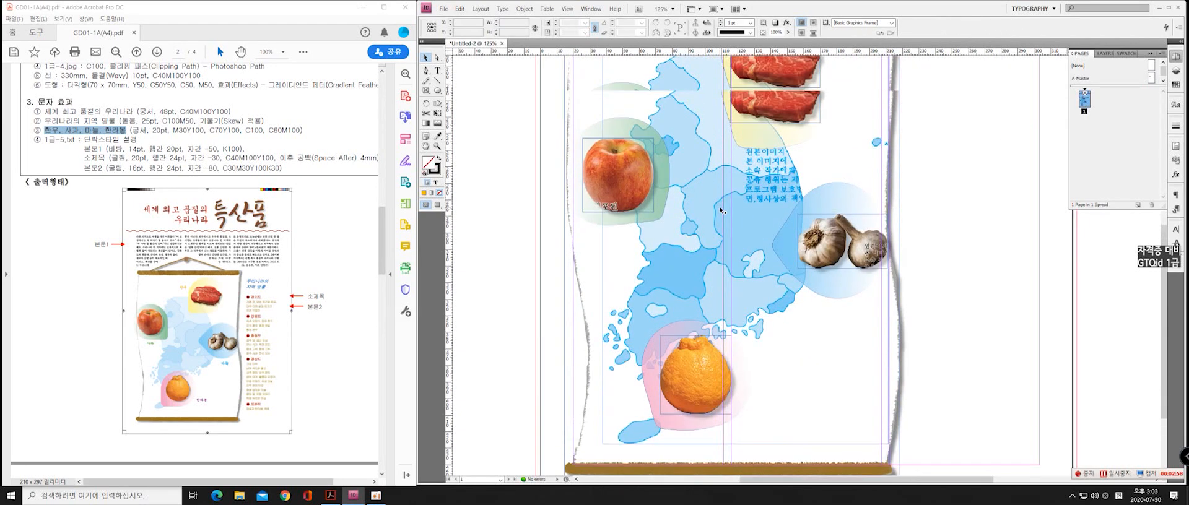
scroll(742, 228, "up", 1)
scroll(743, 228, "down", 1)
scroll(744, 227, "up", 1)
scroll(744, 227, "down", 1)
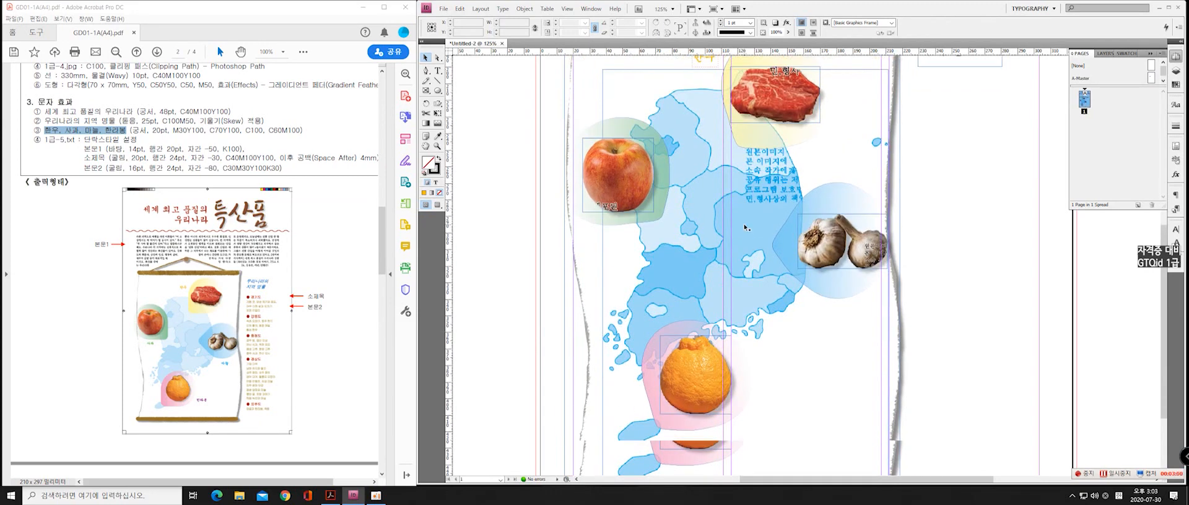
scroll(744, 228, "up", 1)
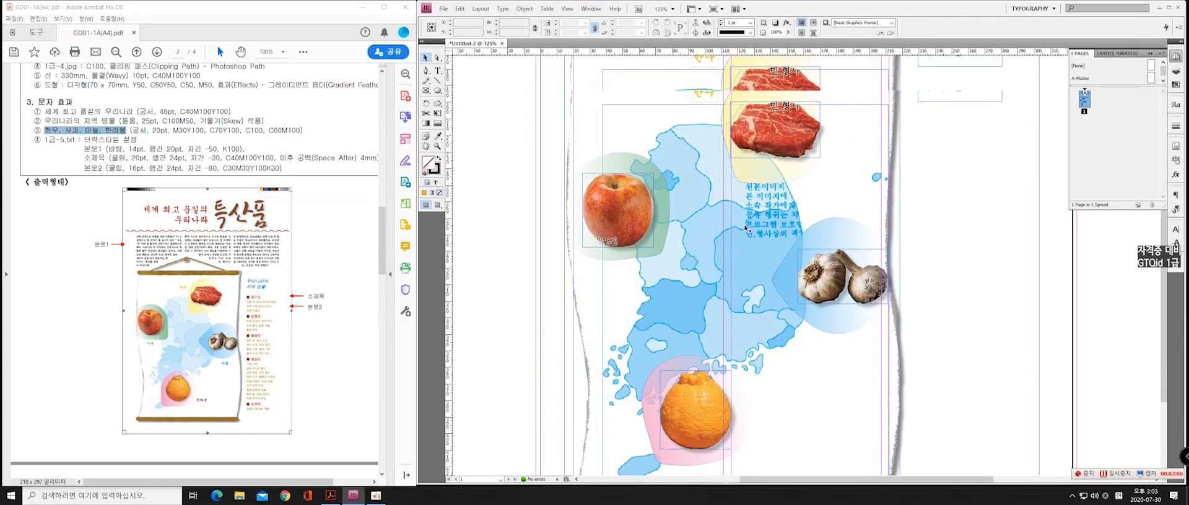
double_click(1151, 79)
left_click_drag(715, 102, 609, 256)
scroll(613, 218, "down", 3)
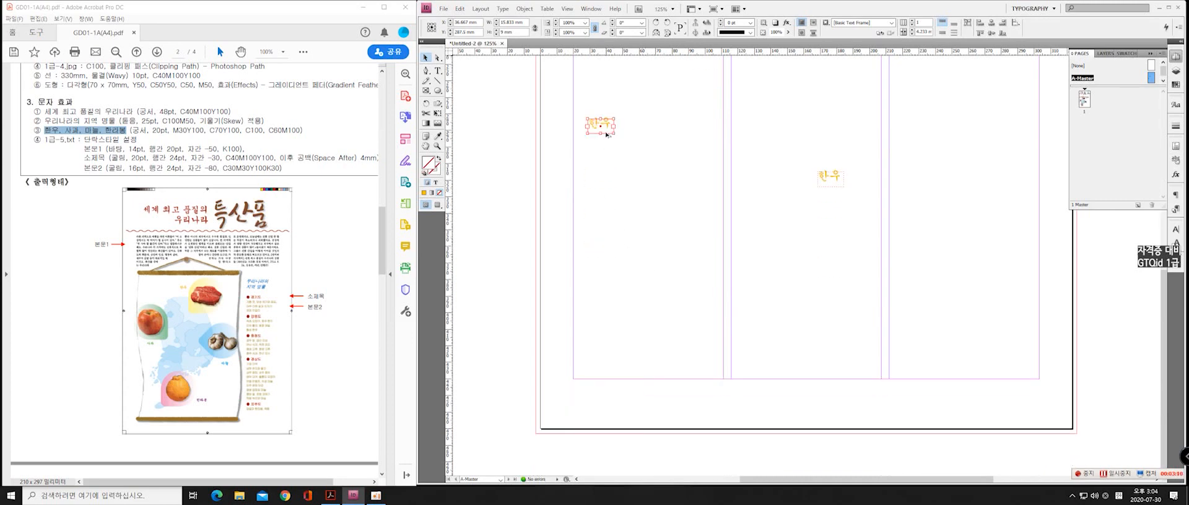
left_click_drag(607, 134, 757, 326)
double_click(1084, 99)
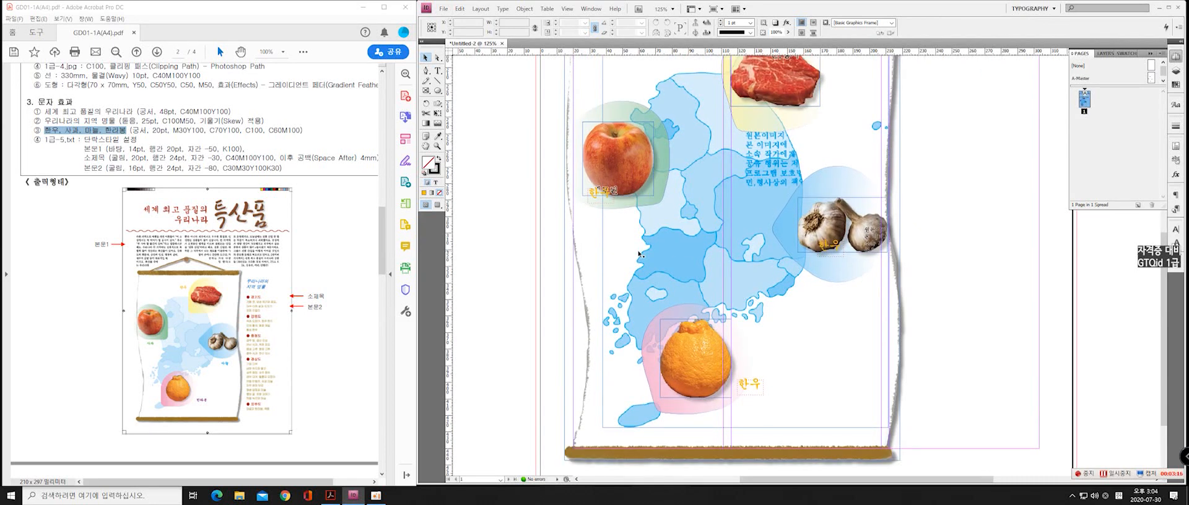
Move the apple's 한우 label copy on A-Master down to just beneath the apple picture
double_click(1151, 78)
double_click(613, 203)
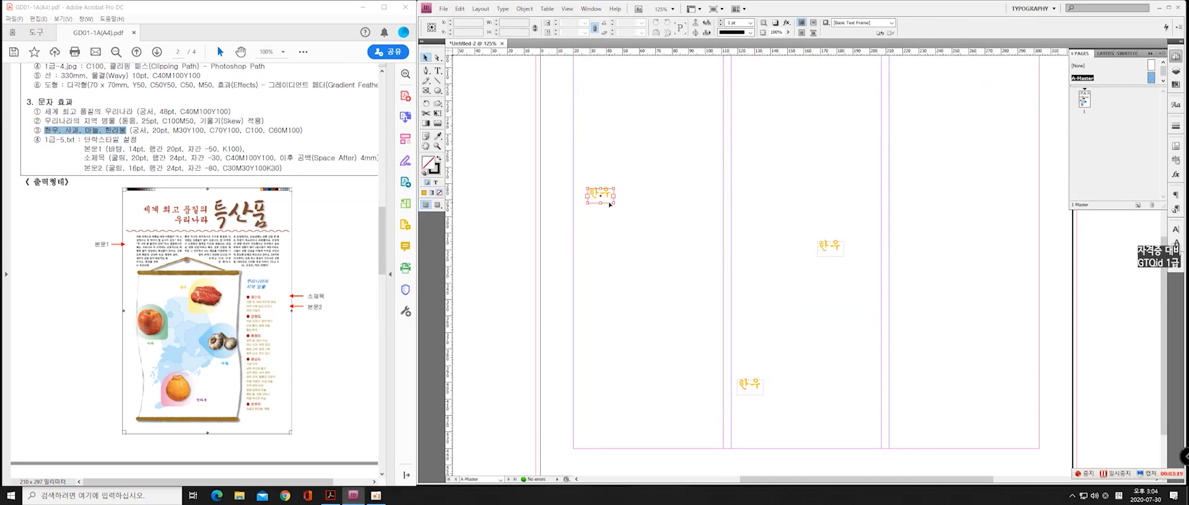
left_click(426, 57)
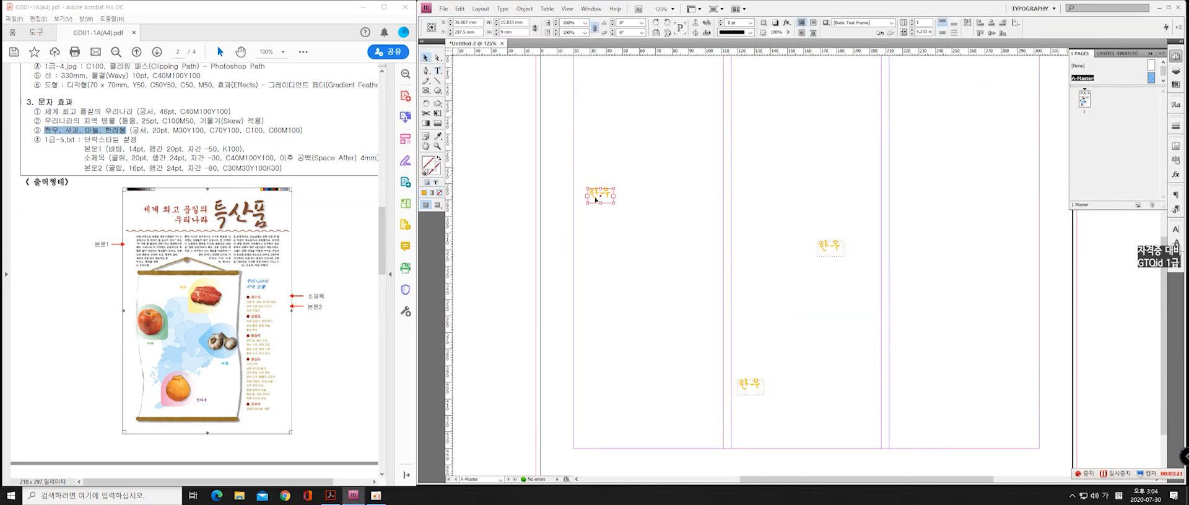
left_click_drag(611, 208, 619, 211)
left_click(831, 253)
double_click(1084, 100)
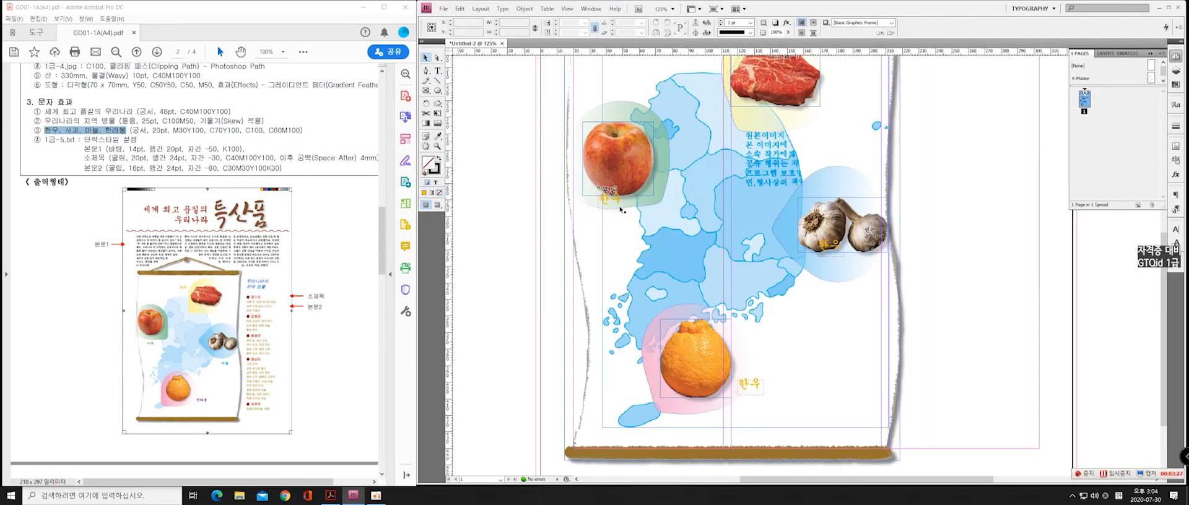
double_click(1151, 79)
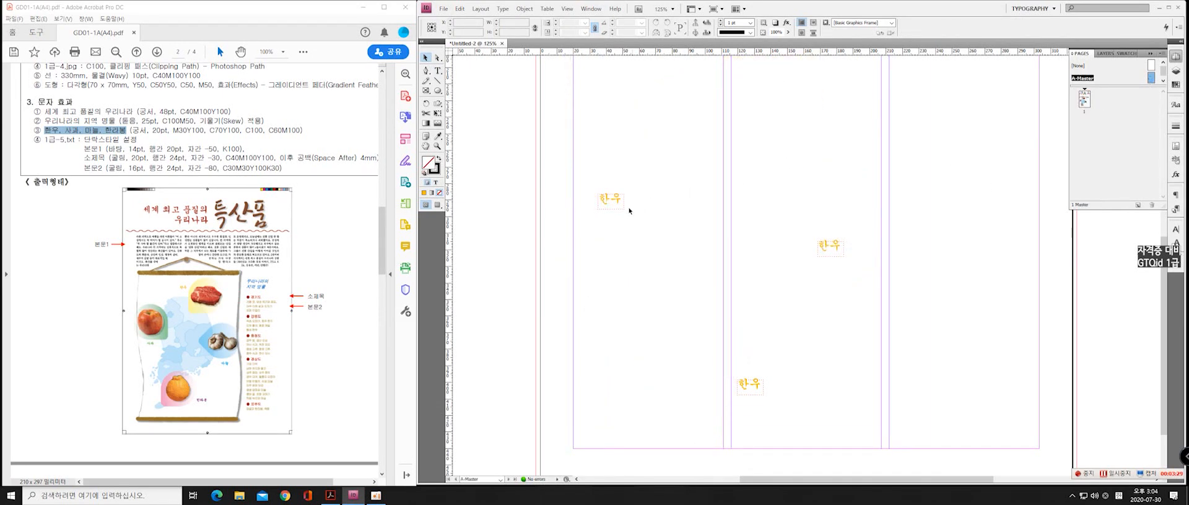
key("t")
left_click_drag(606, 202, 624, 223)
double_click(1084, 99)
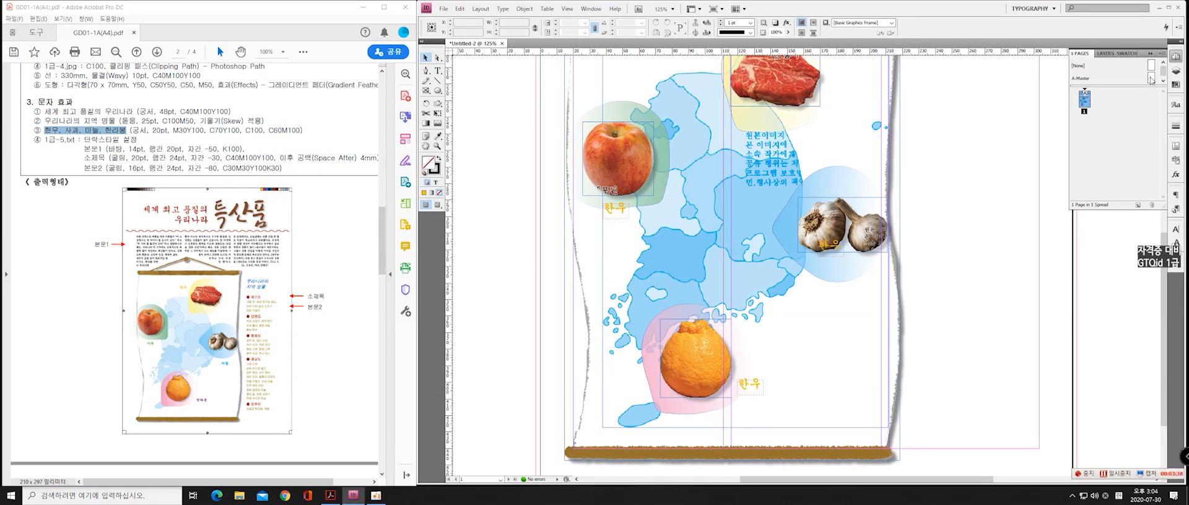
Move the garlic's 한우 copy below the garlic picture and shift the apple's copy further below the apple on A-Master
double_click(1151, 79)
left_click(834, 253)
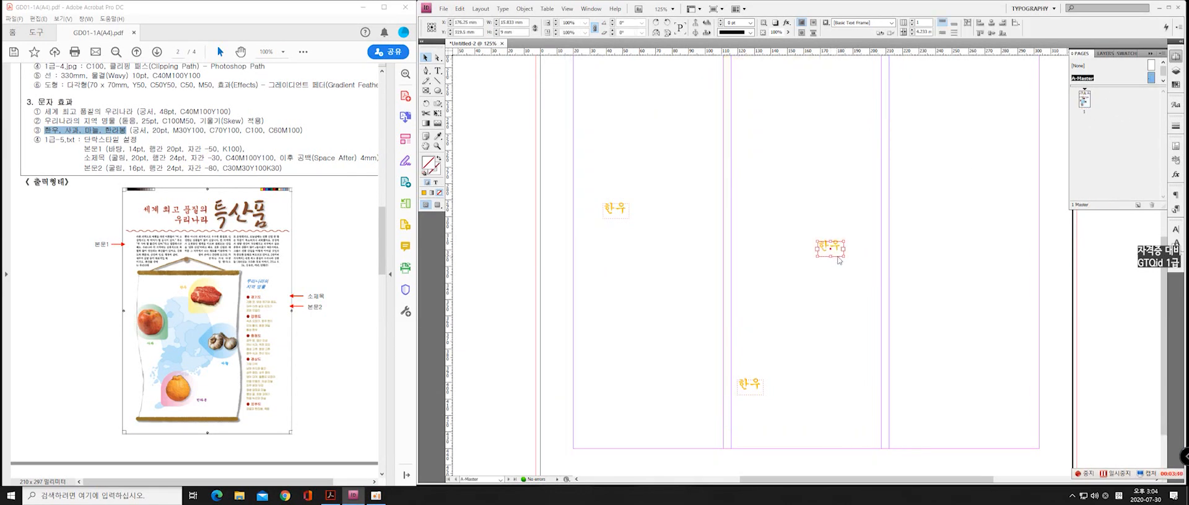
left_click_drag(838, 260, 846, 310)
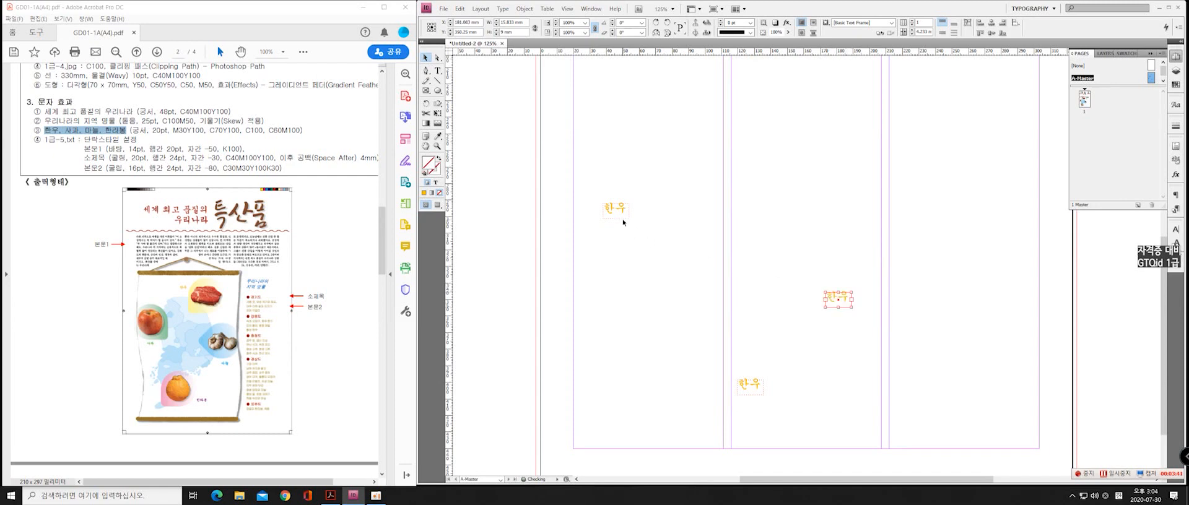
left_click_drag(622, 217, 627, 241)
double_click(1084, 96)
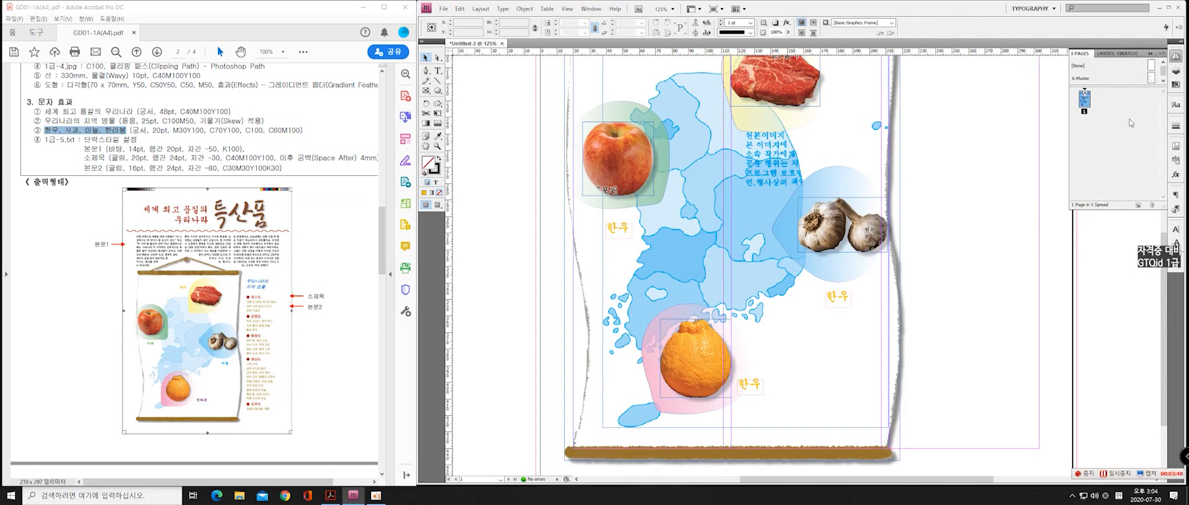
double_click(1148, 78)
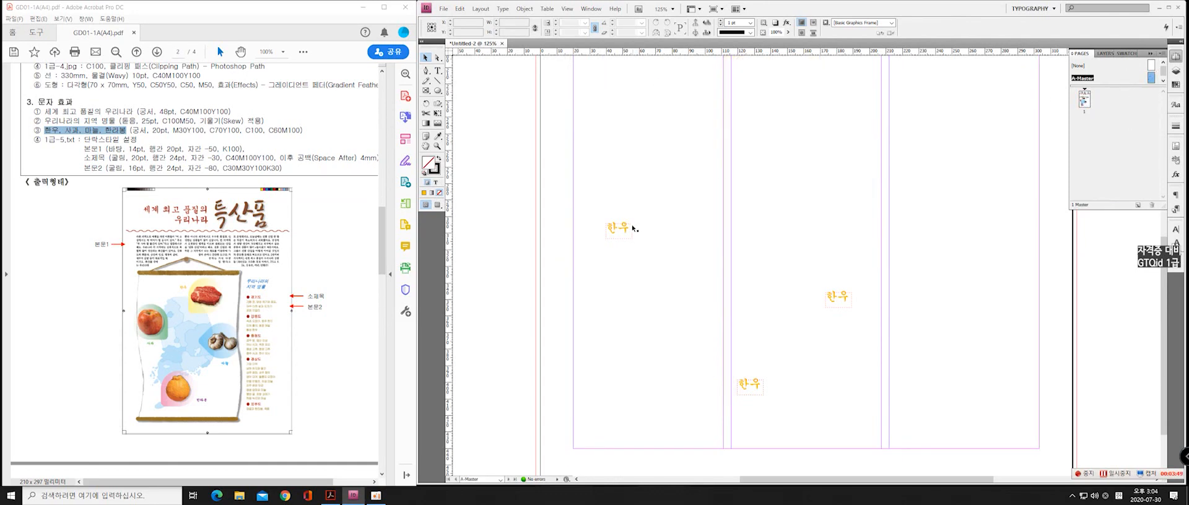
left_click_drag(631, 229, 628, 223)
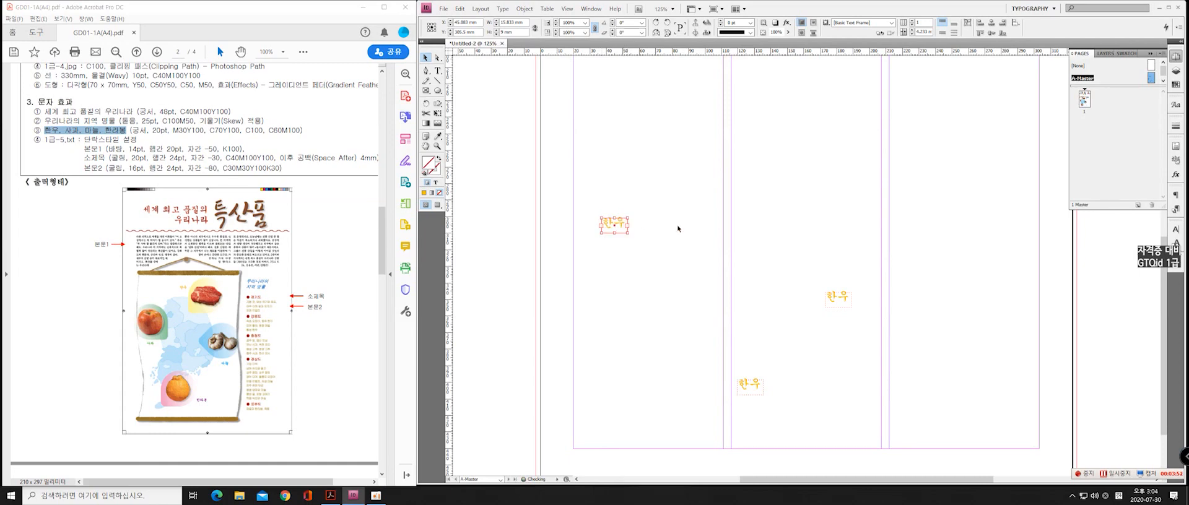
Move the orange's 한우 label on A-Master further to the right of the orange picture, checking its position against page 1
double_click(1085, 98)
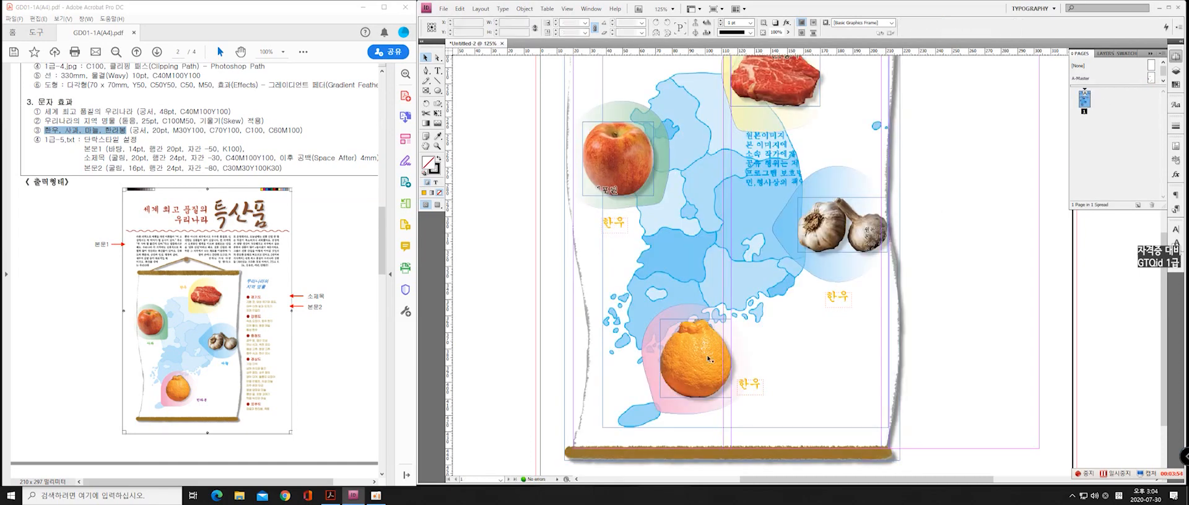
double_click(1149, 78)
left_click_drag(754, 395, 777, 391)
double_click(1086, 99)
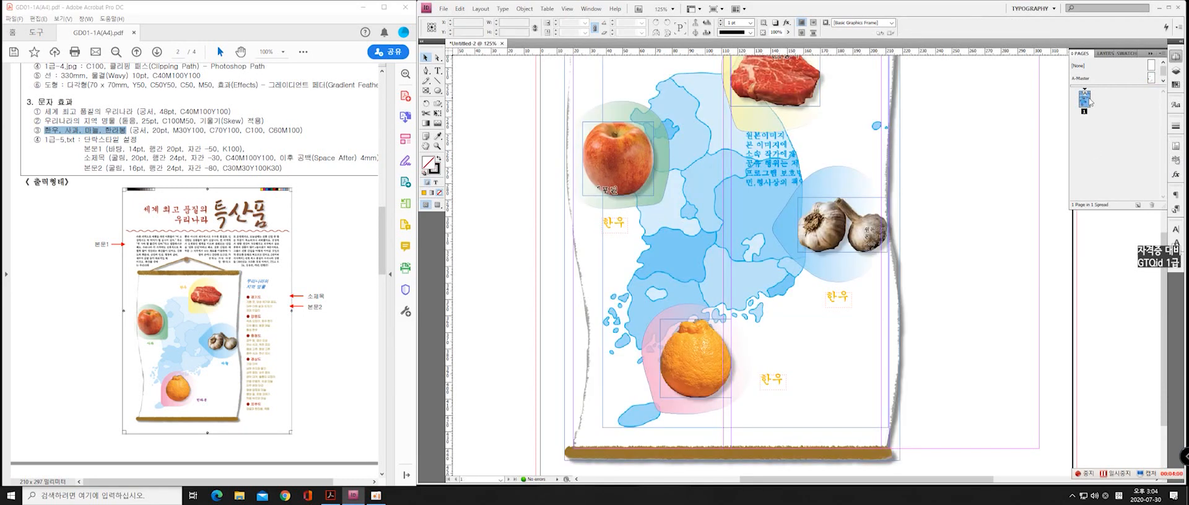
double_click(1153, 79)
left_click_drag(777, 389, 776, 400)
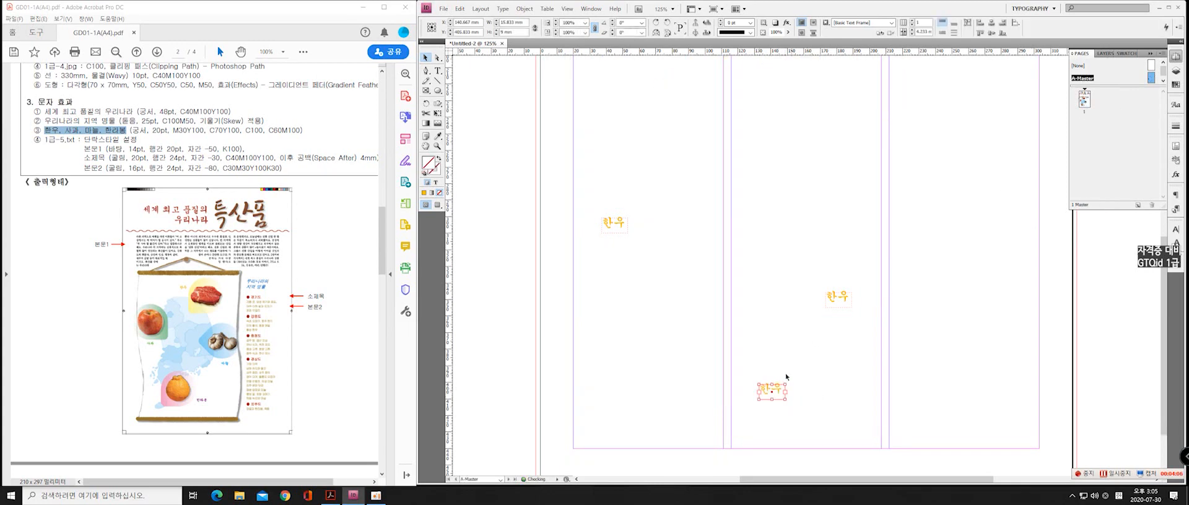
Replace the orange label's text with 한라봉 and widen its text frame to fit the whole word
double_click(770, 393)
double_click(756, 389)
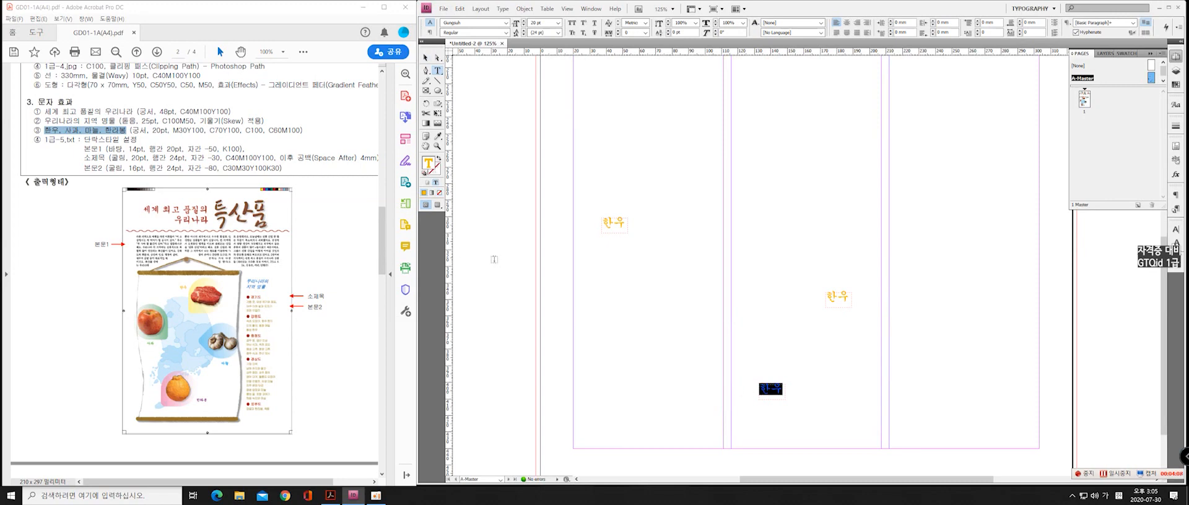
type("하")
type("라")
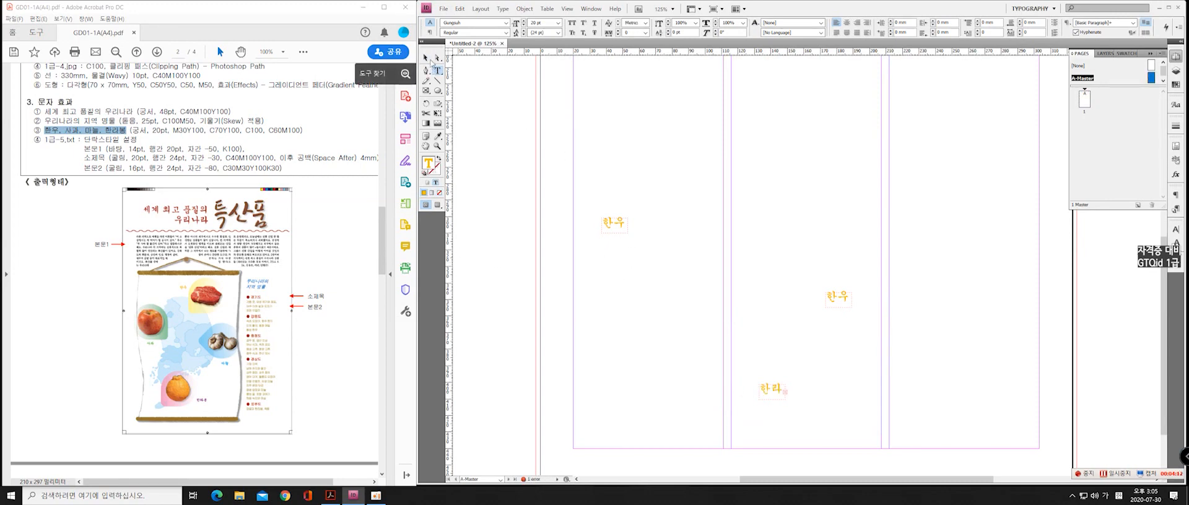
left_click(426, 58)
left_click_drag(786, 400, 798, 400)
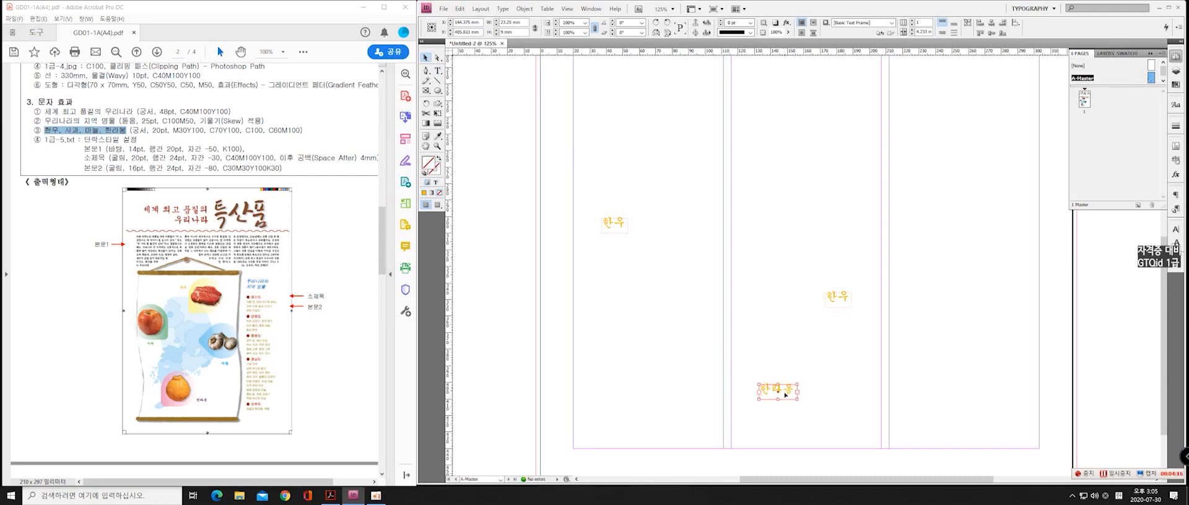
Set the 한라봉 label's text fill to C60, M100, Y0, K0
left_click(435, 183)
left_click(424, 193)
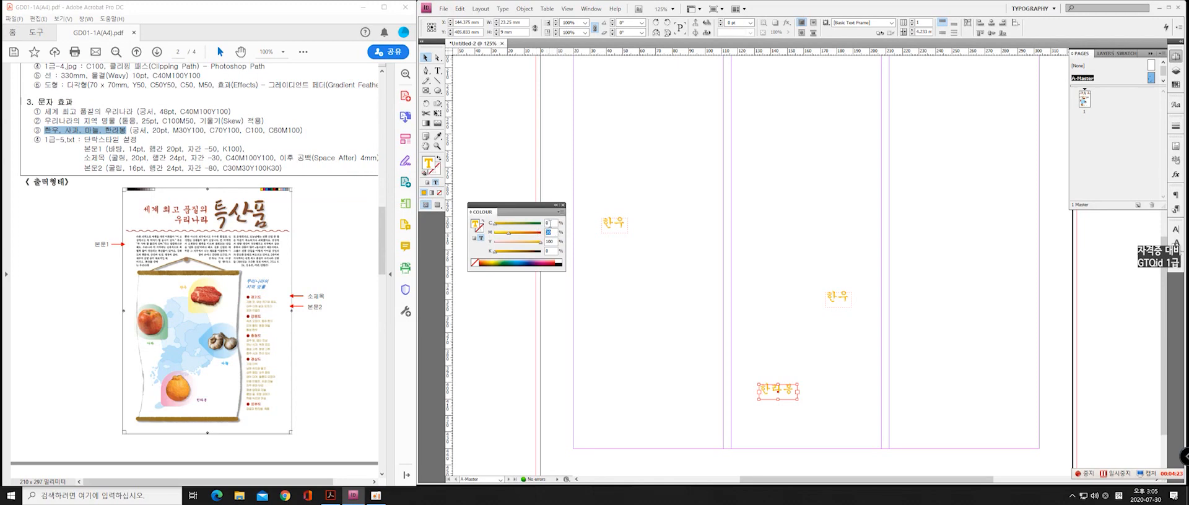
key("Tab")
type("100")
key("Tab")
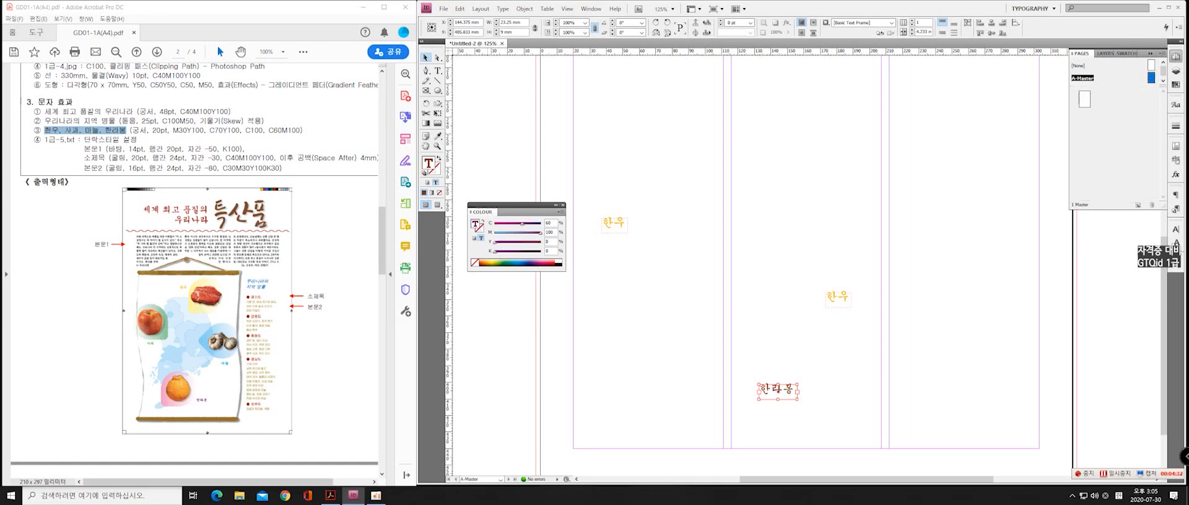
left_click(563, 205)
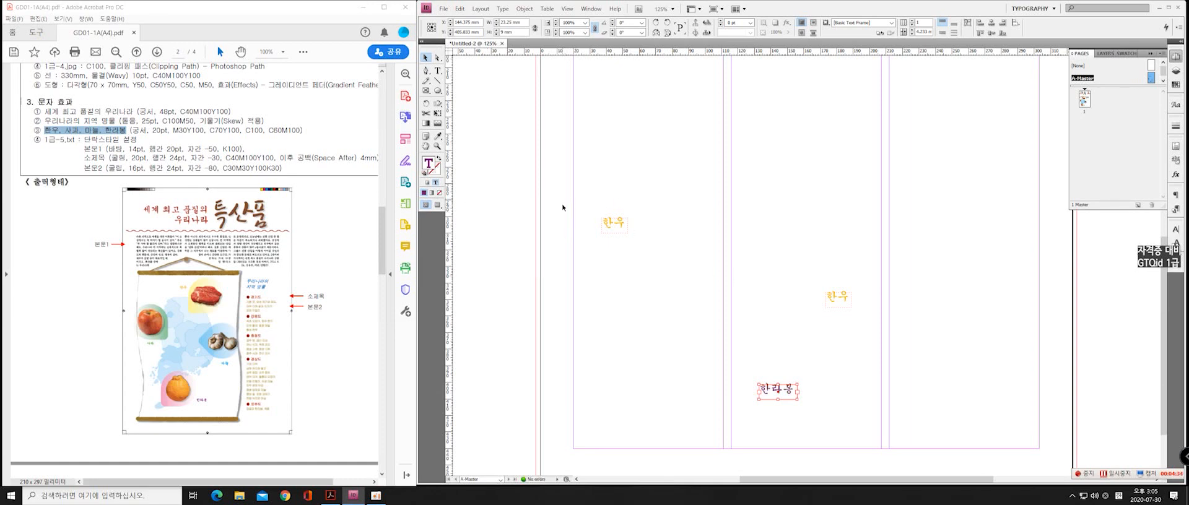
Replace the text of the 한우 label at the garlic position with 마늘
left_click(838, 296)
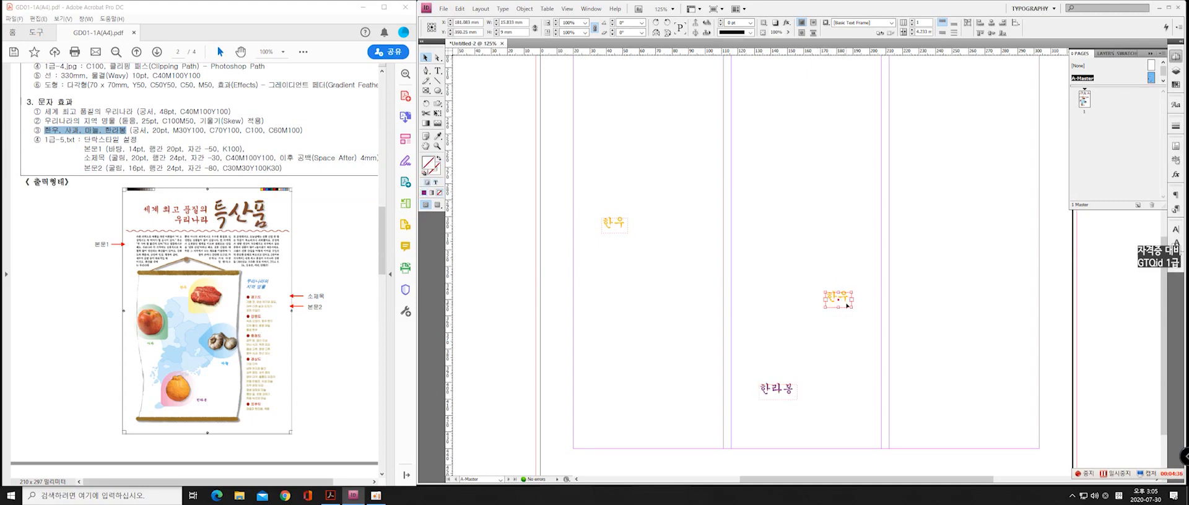
double_click(851, 300)
double_click(847, 298)
left_click_drag(849, 298, 831, 283)
type("마")
key("BackSpace")
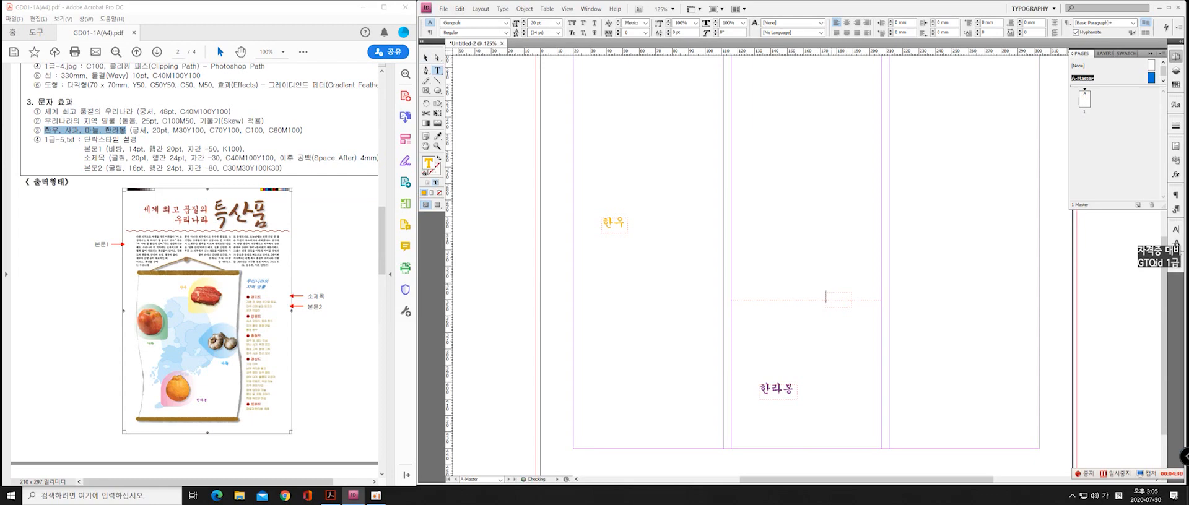
type("늘")
key("Escape")
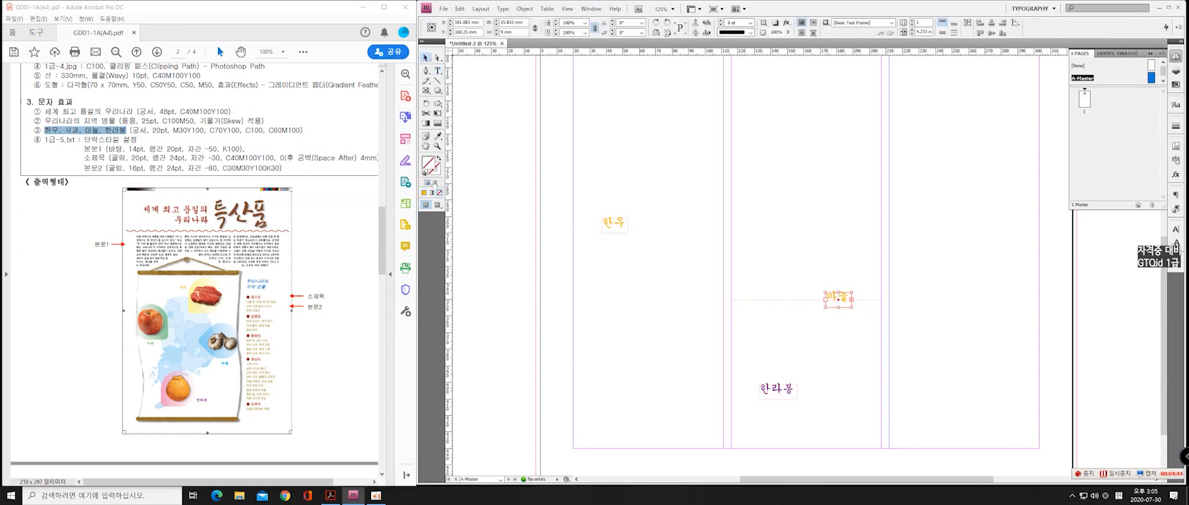
Apply a C70, M0, Y100, K0 fill to the text of the 마늘 label
left_click(743, 275)
left_click(841, 298)
left_click(533, 319)
double_click(832, 297)
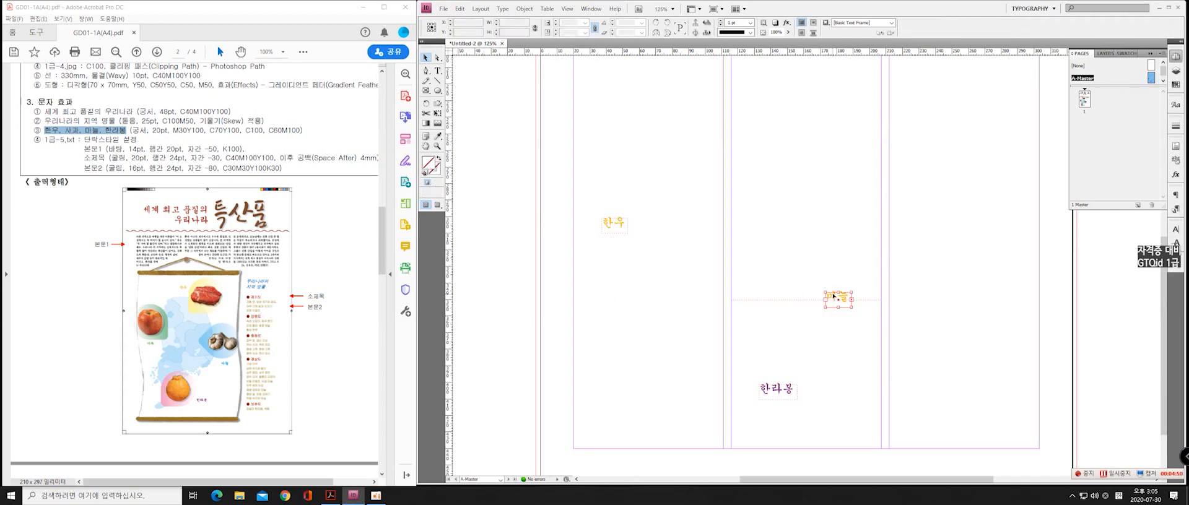
double_click(844, 297)
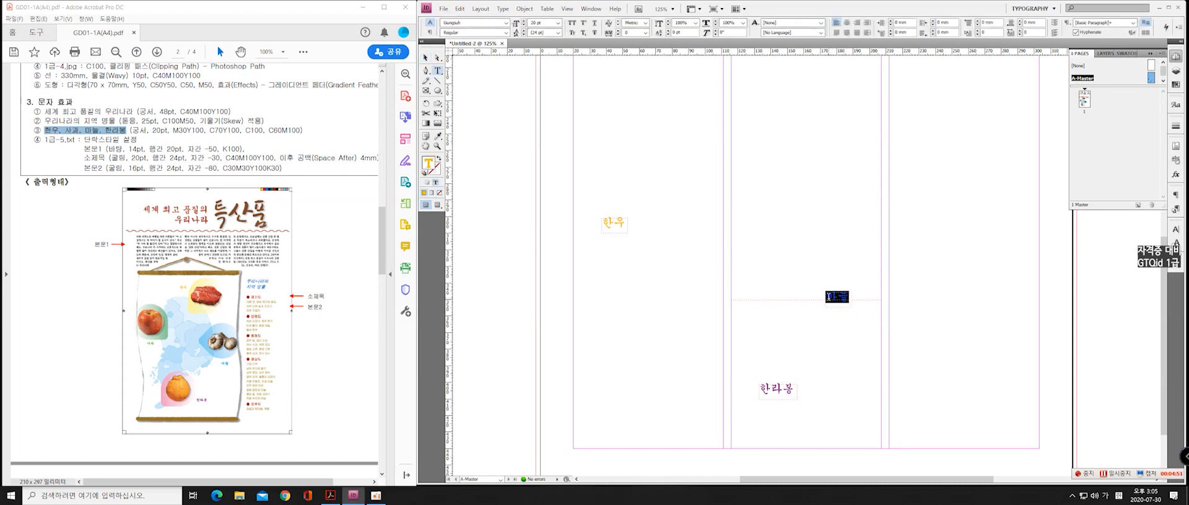
left_click(426, 194)
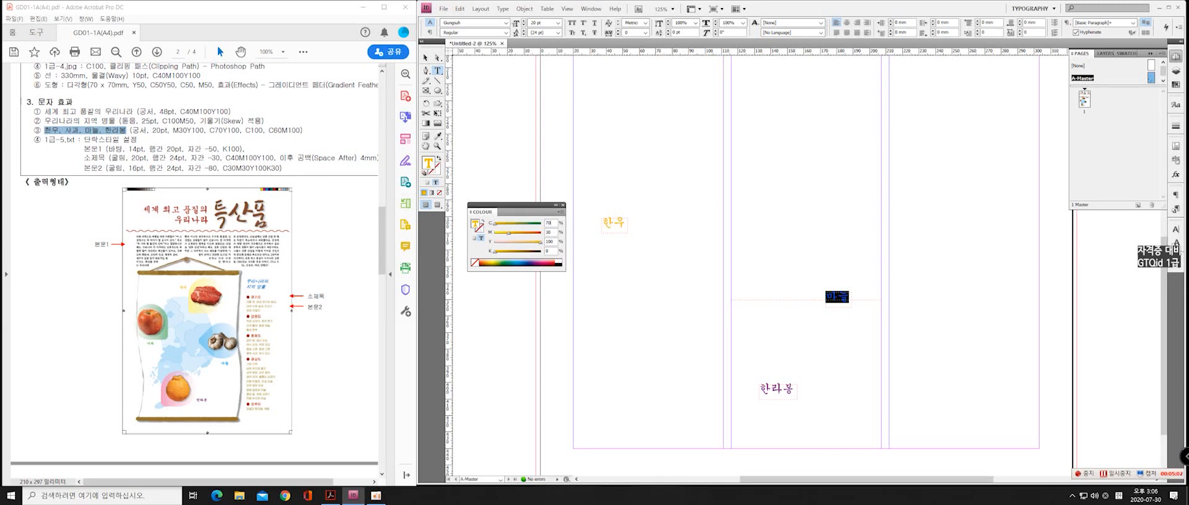
key("Tab")
type("0")
key("Tab")
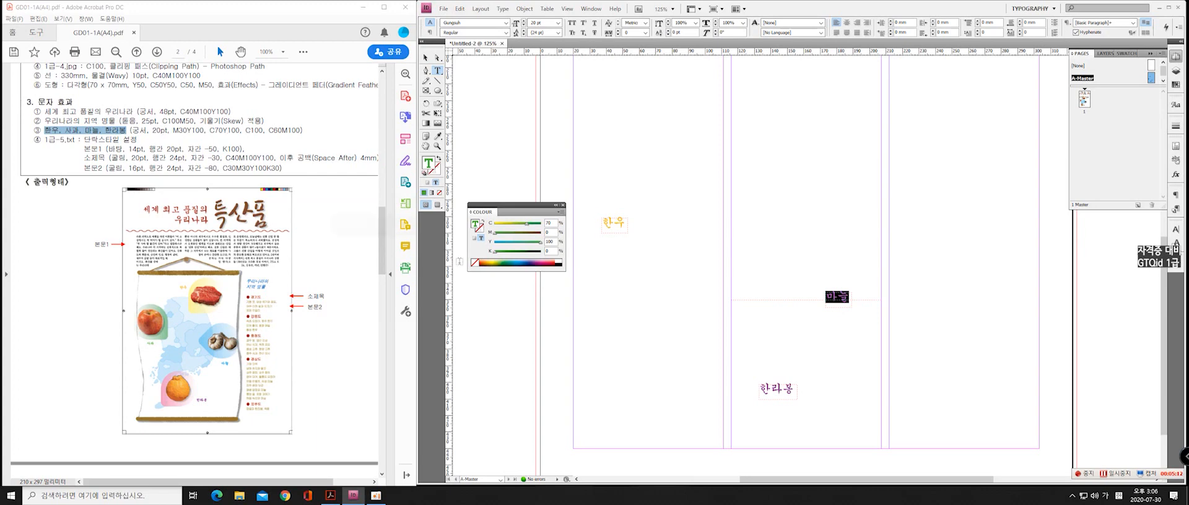
Change the 마늘 text fill to C100, M0, Y0, K0 and deselect the text
left_click(554, 225)
type("100")
key("Tab")
key("Return")
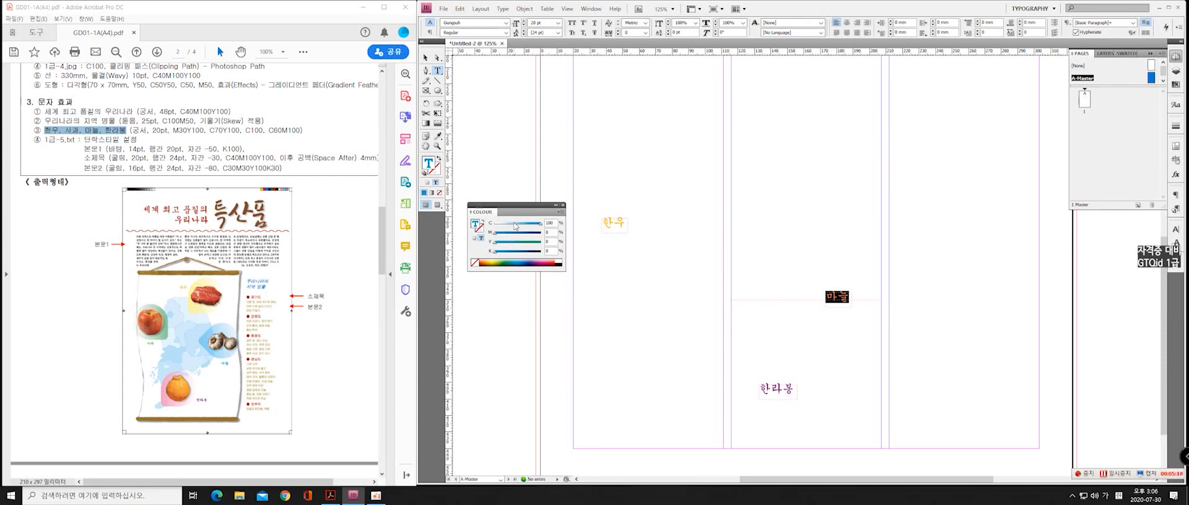
left_click(562, 205)
left_click(498, 296)
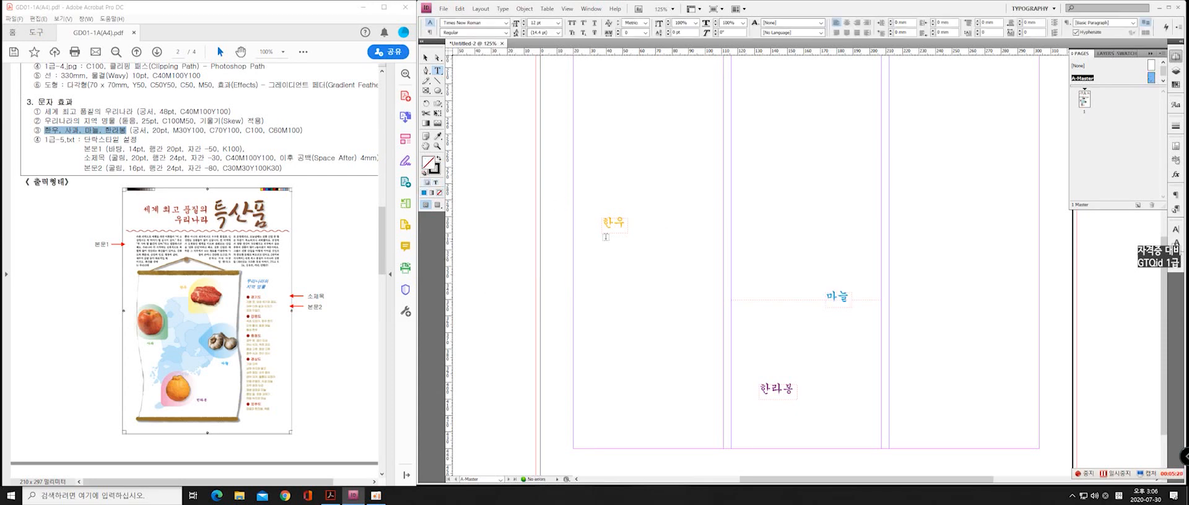
Replace the text of the 한우 label at the apple position with 사과
left_click(426, 58)
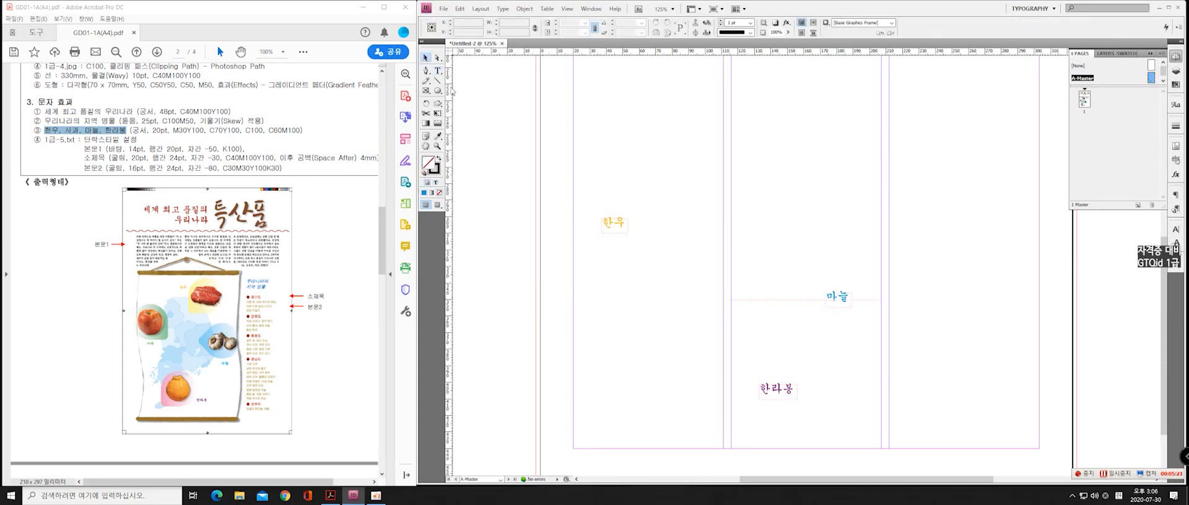
left_click(610, 224)
double_click(613, 225)
left_click_drag(625, 223, 594, 221)
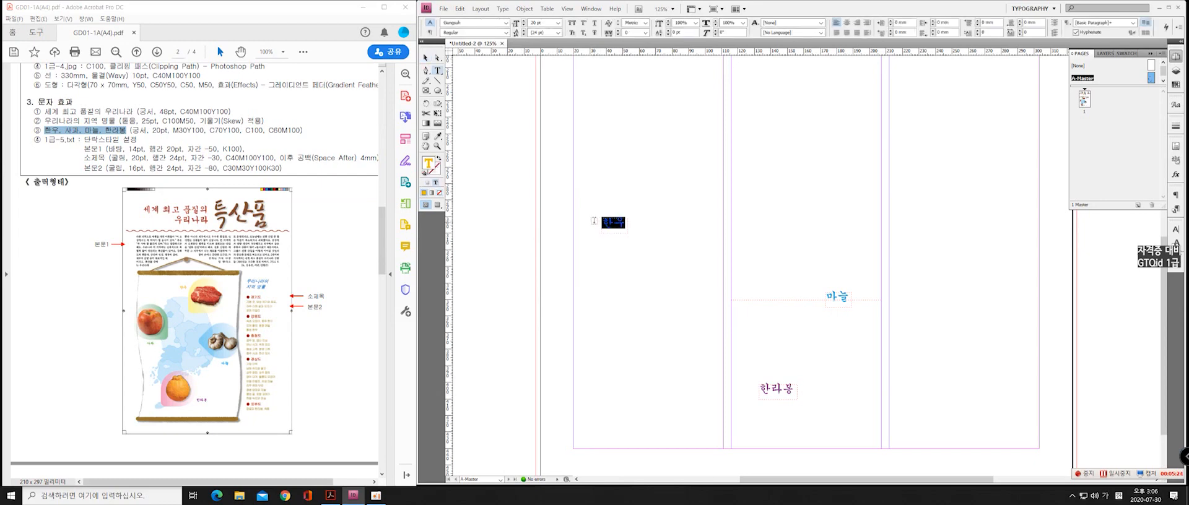
type("사과")
Set the 사과 label's text fill to C70, M0, Y100, K0
key("ctrl+a")
key("F6")
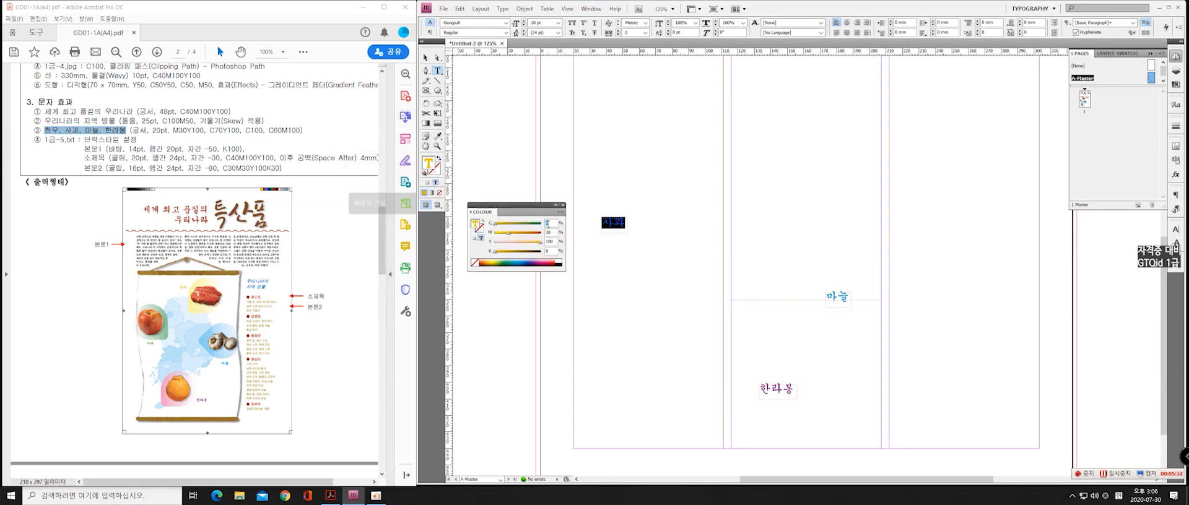
type("70")
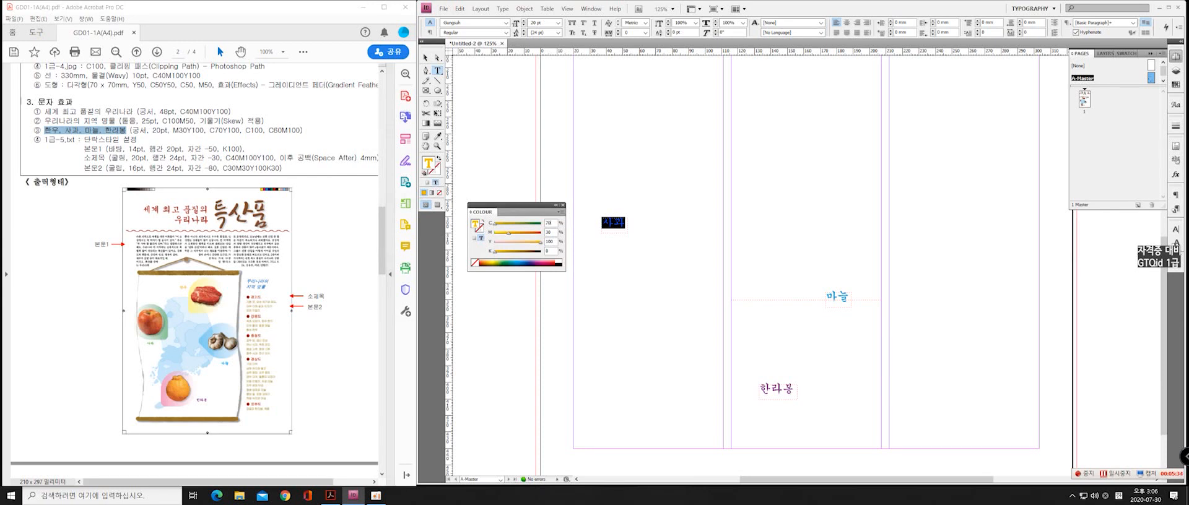
key("Tab")
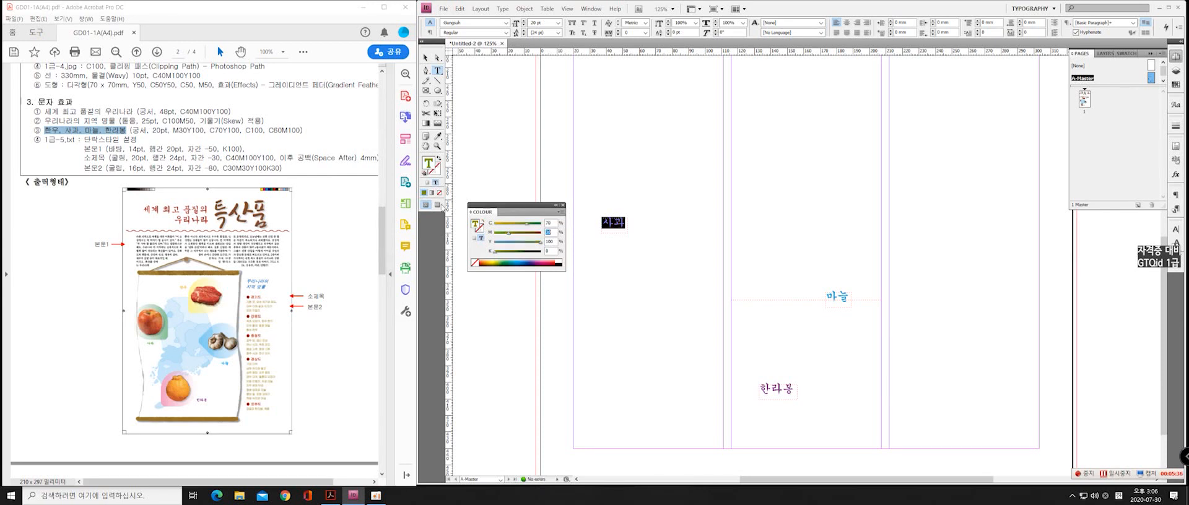
type("0")
key("Tab")
left_click(563, 205)
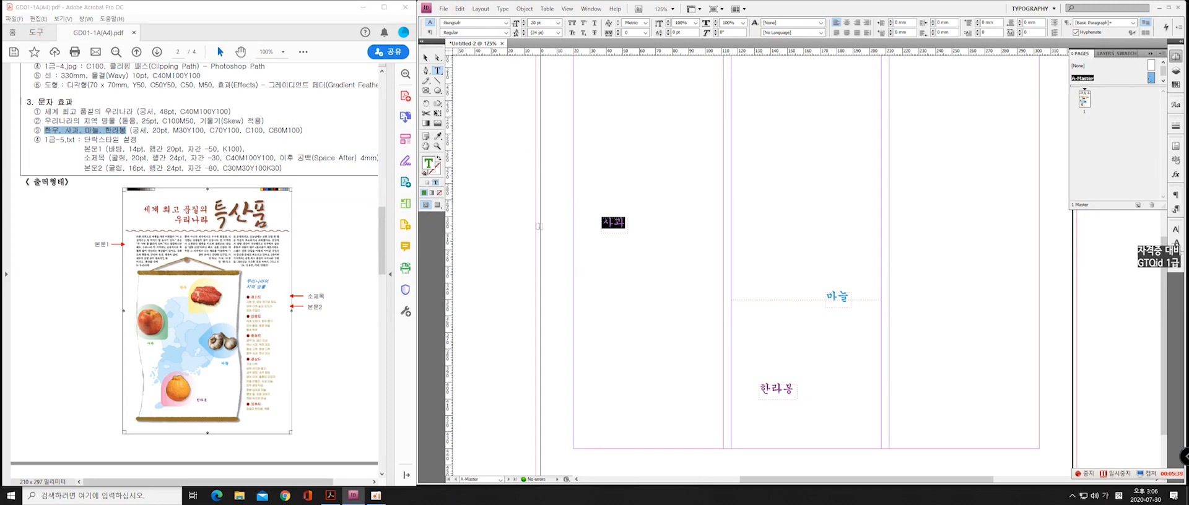
left_click(529, 193)
left_click(424, 58)
Return from A-Master to page 1 and check the placement of the four product labels
scroll(650, 226, "down", 2)
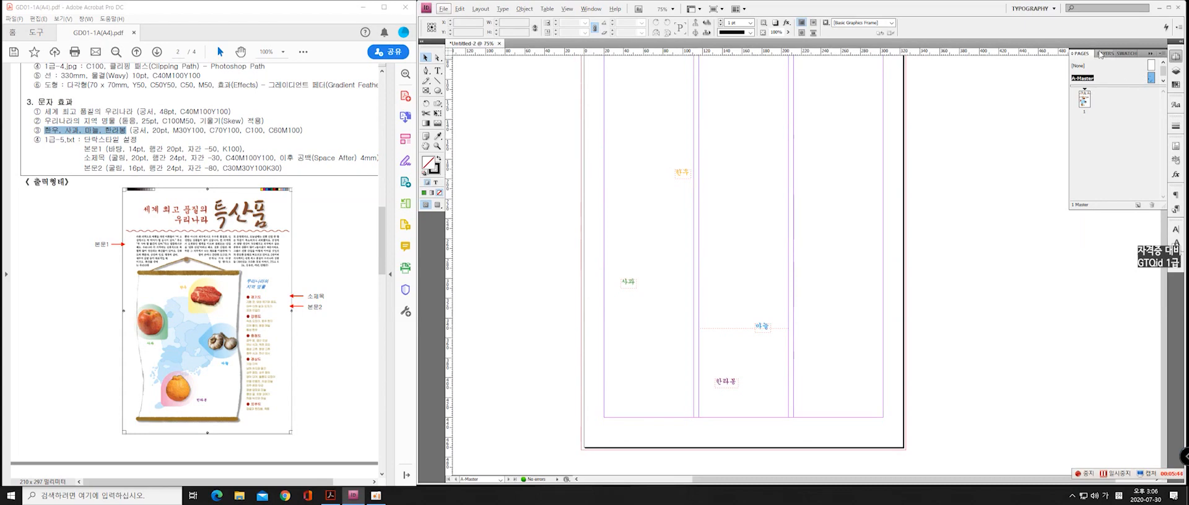
left_click(1097, 54)
left_click(1080, 53)
double_click(1083, 99)
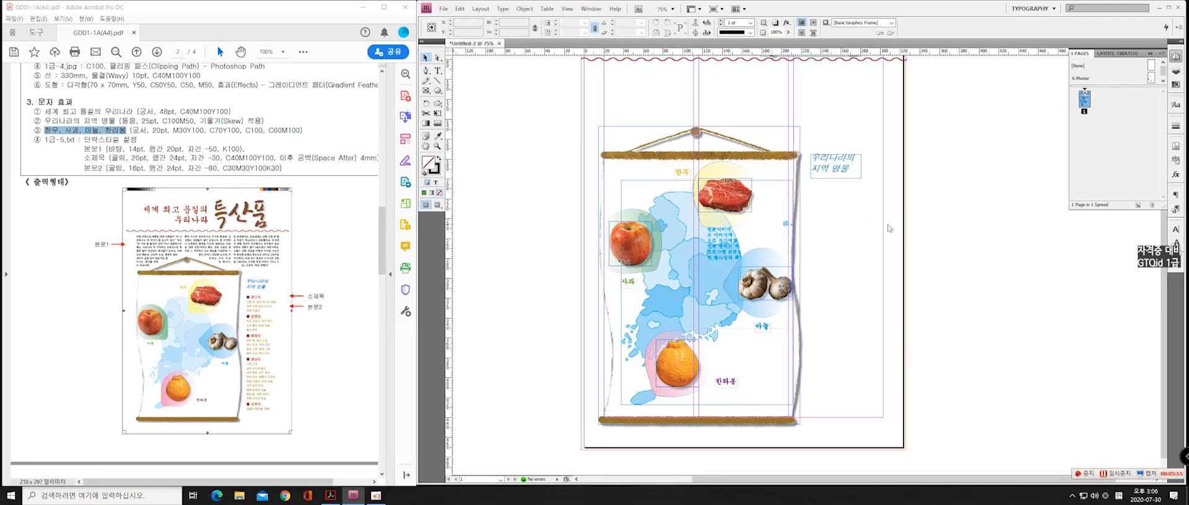
scroll(703, 265, "up", 3)
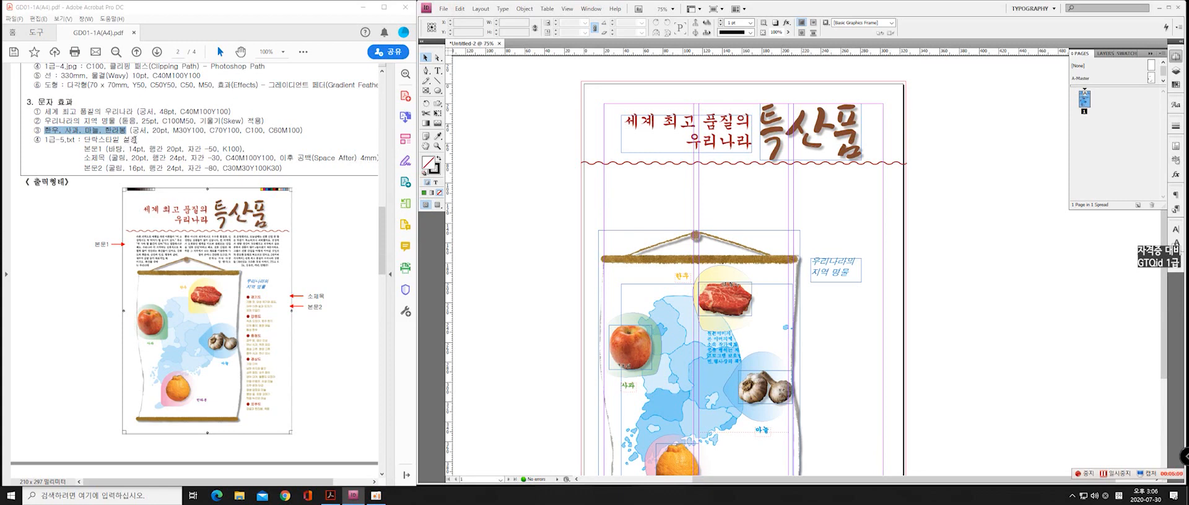
Highlight the 본문1, 소제목 and 본문2 style specifications in the Acrobat PDF, and display the Paragraph Styles list in InDesign
left_click_drag(84, 149, 281, 168)
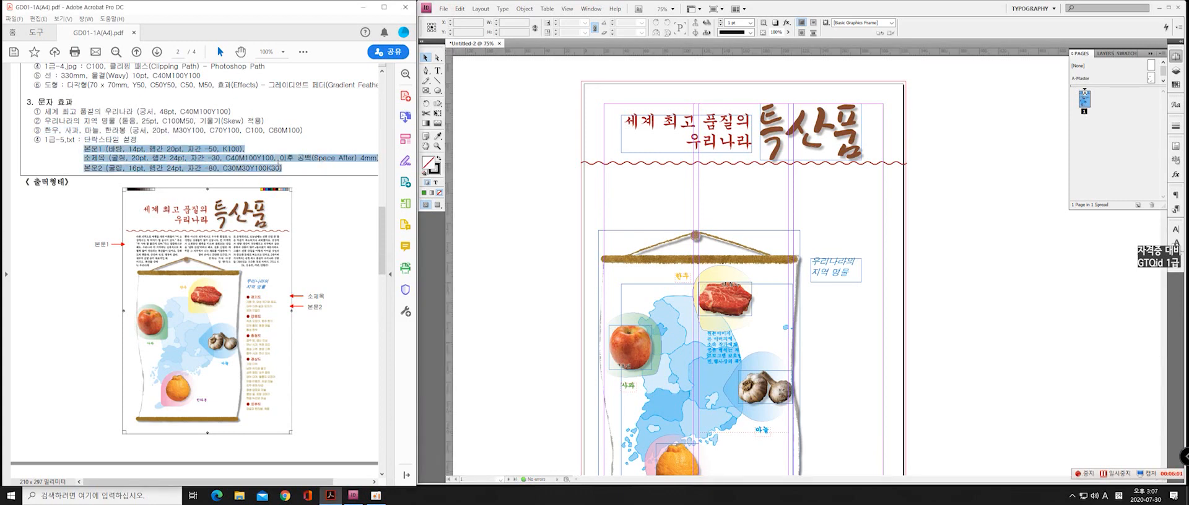
left_click(1176, 209)
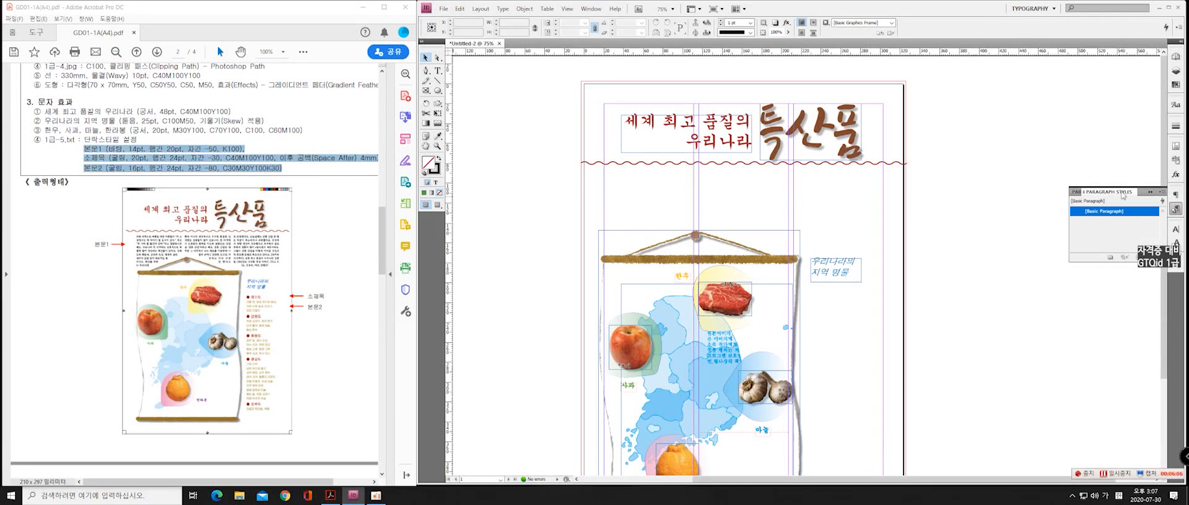
left_click(1178, 211)
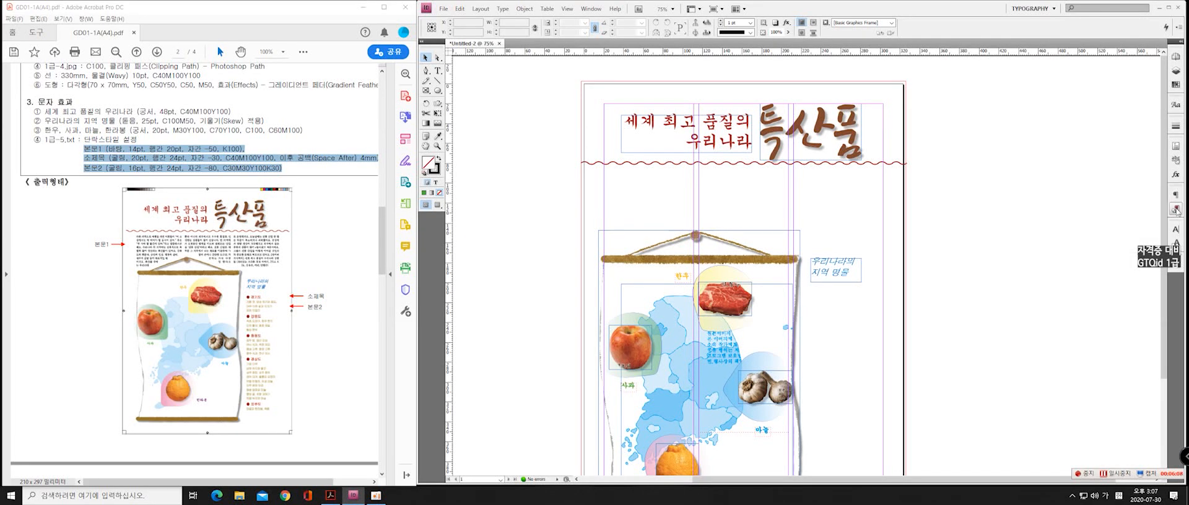
left_click(592, 10)
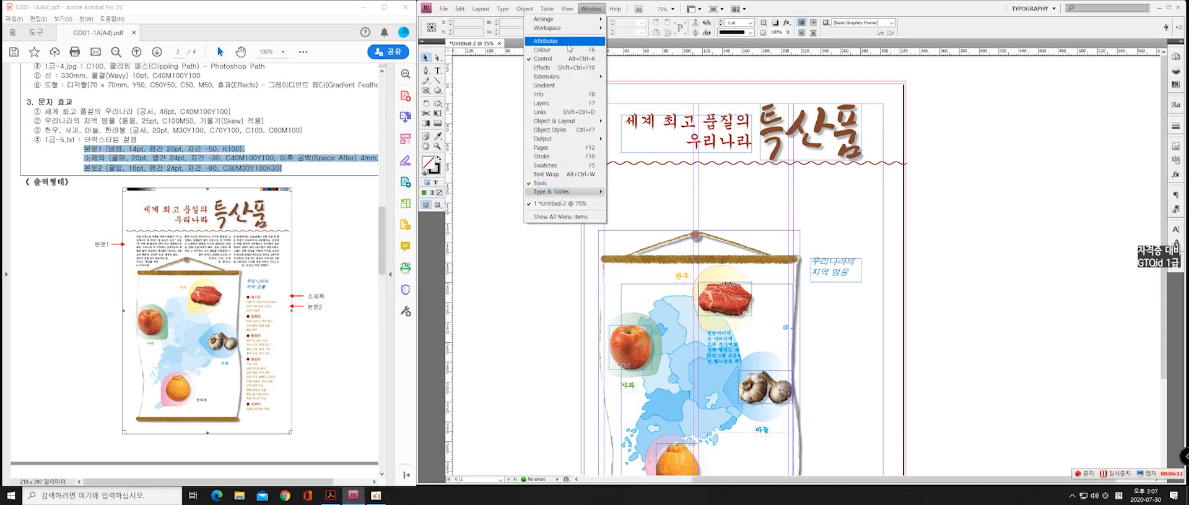
mouse_move(585, 196)
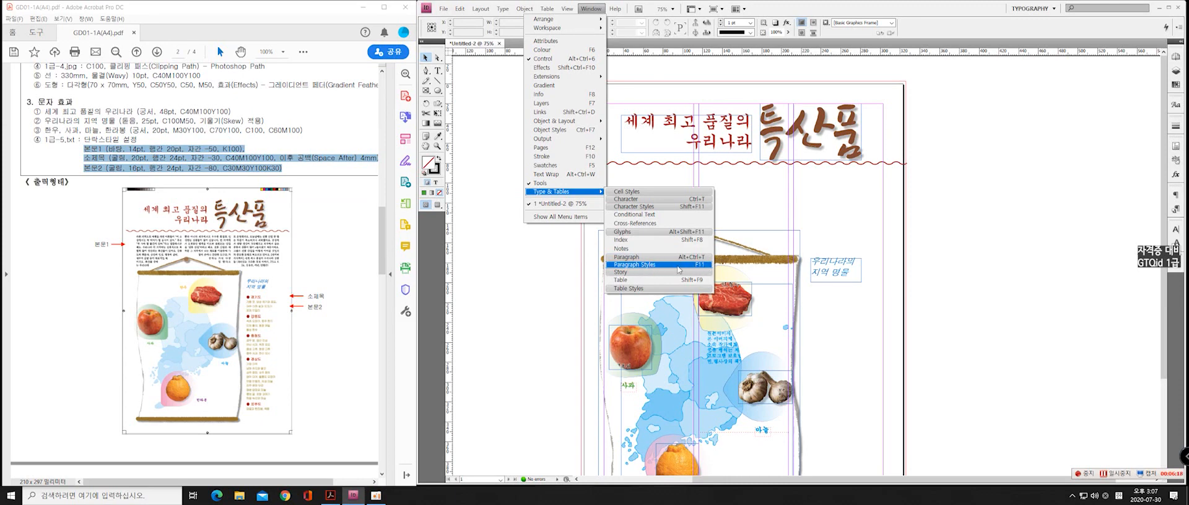
left_click(1175, 209)
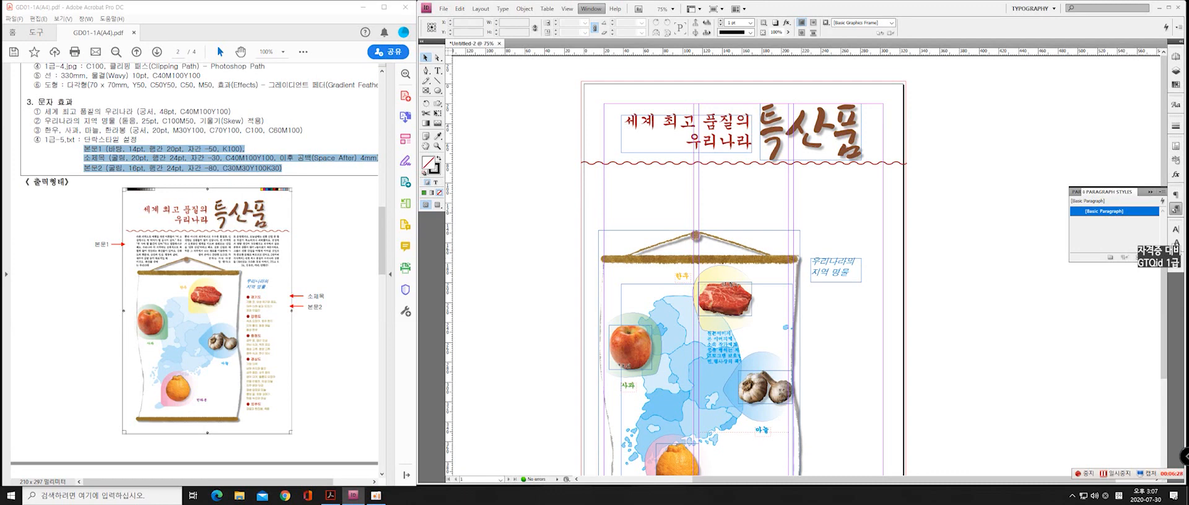
Create a new paragraph style named 본문1, based on [No Paragraph Style]
left_click(1137, 257)
left_click(1118, 223)
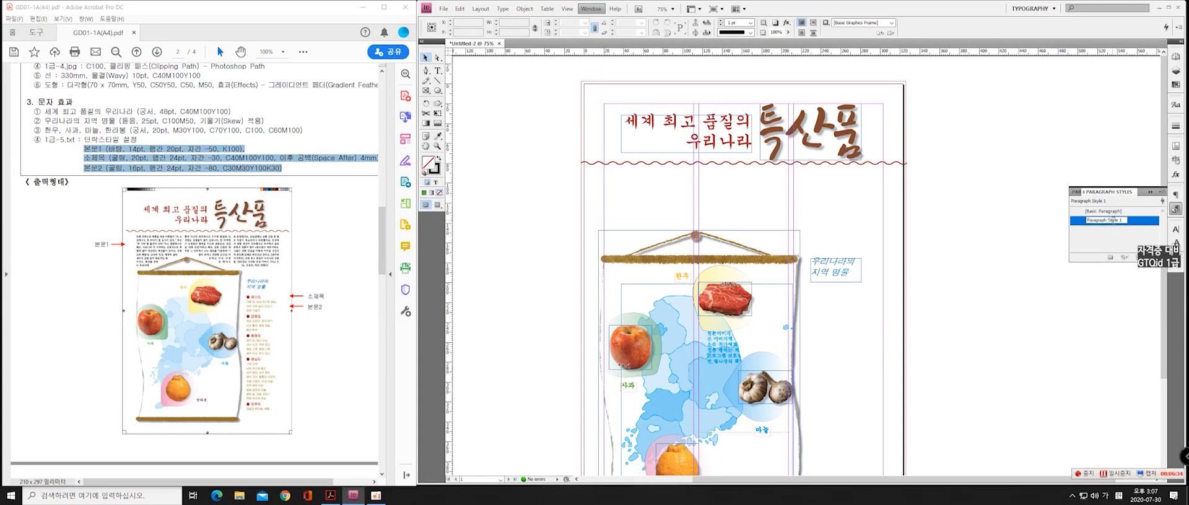
double_click(1115, 222)
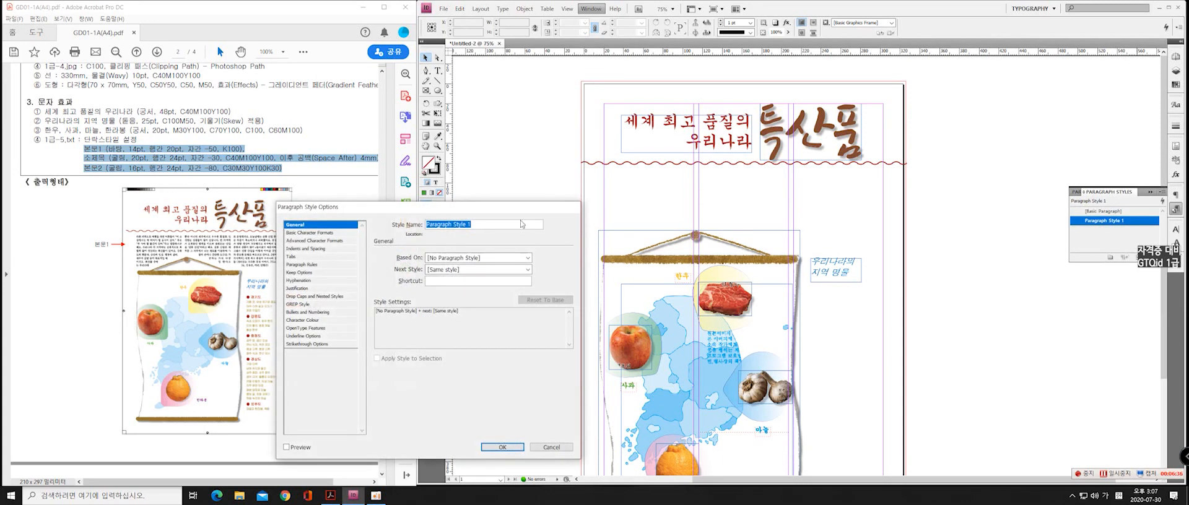
left_click_drag(480, 207, 537, 179)
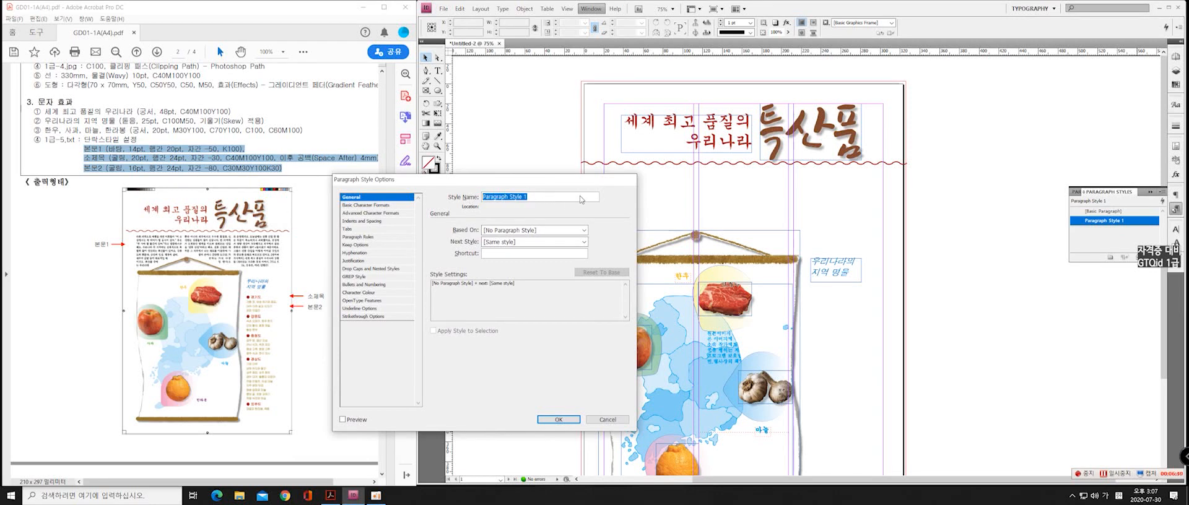
type("qh")
key("Hangul")
type("본문1")
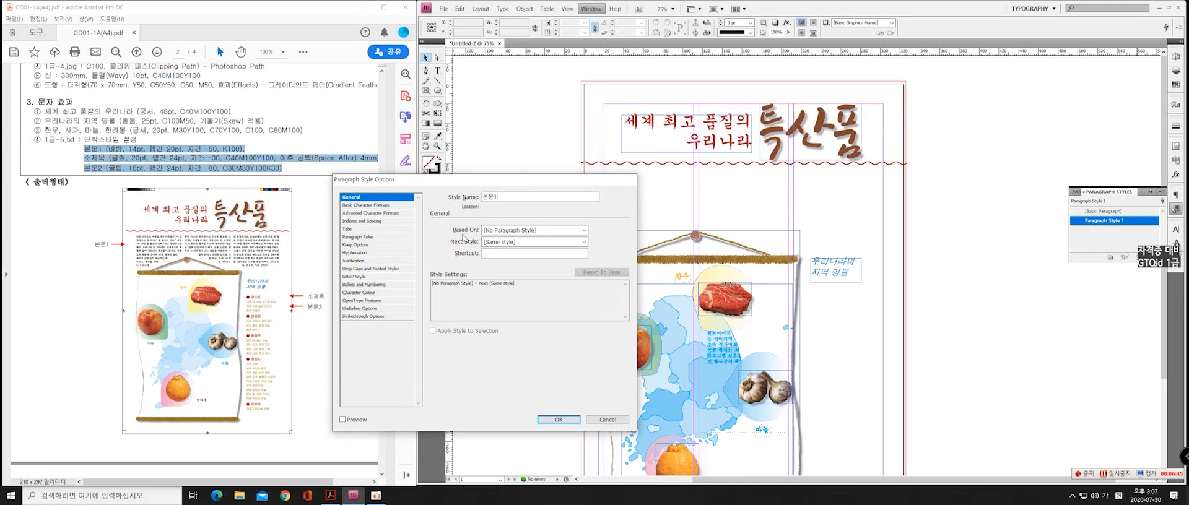
left_click(532, 230)
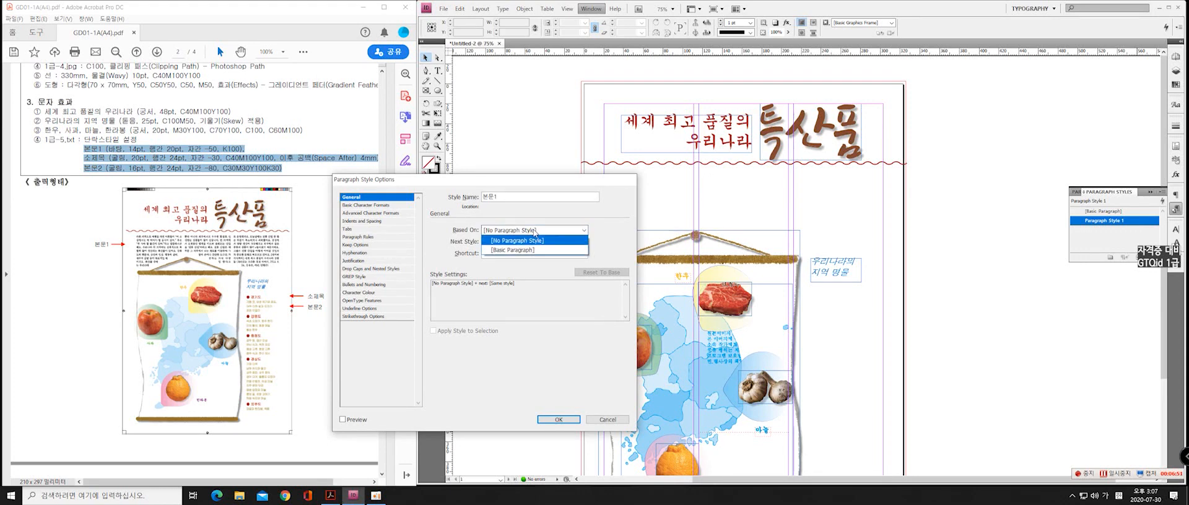
left_click(520, 240)
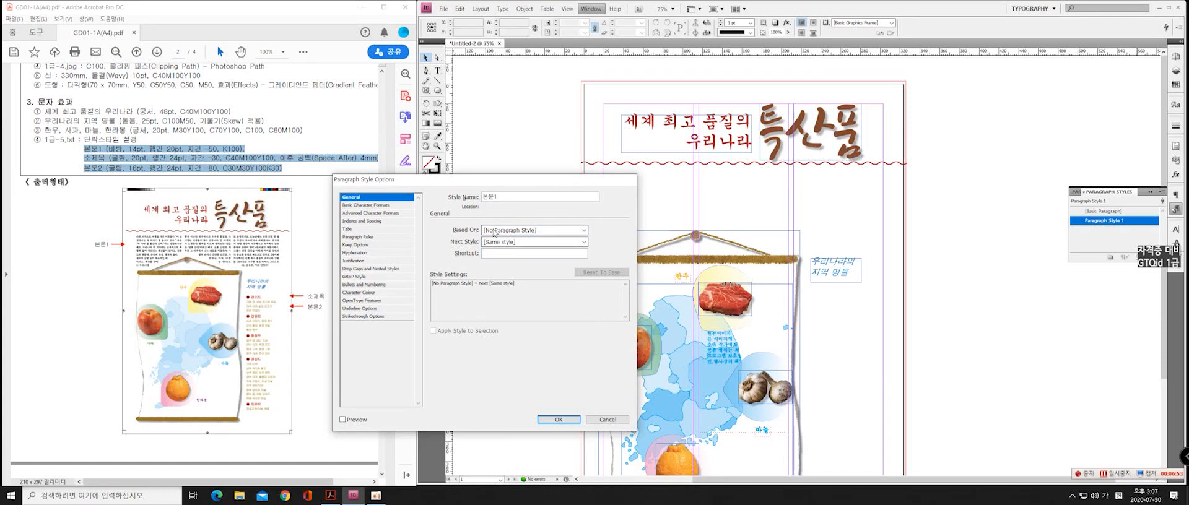
Set the 본문1 style to Batang, 14 pt size, 20 pt leading and -50 tracking, check its character colour and accept the style
left_click(366, 205)
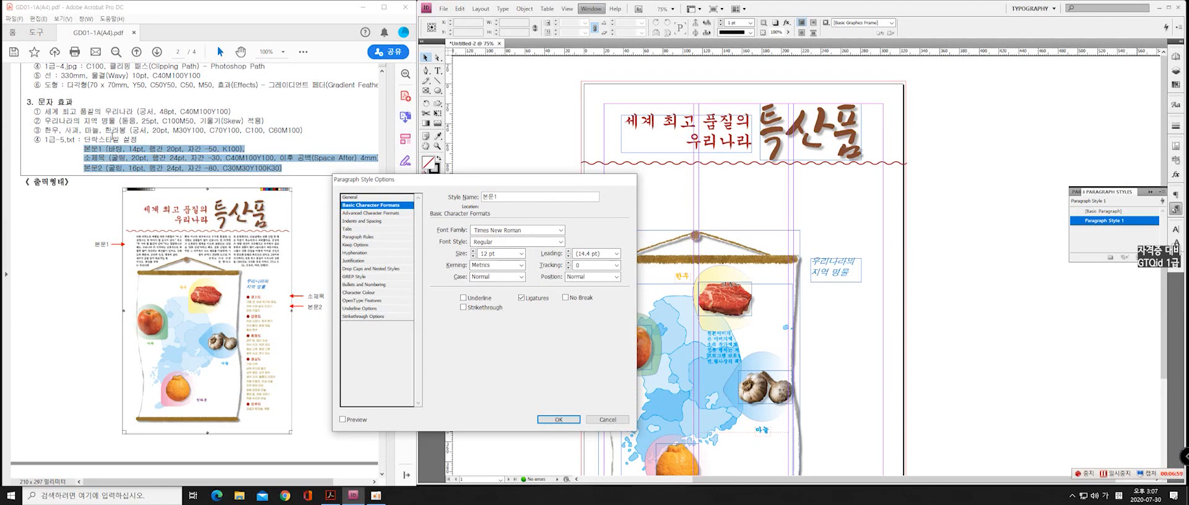
left_click(546, 233)
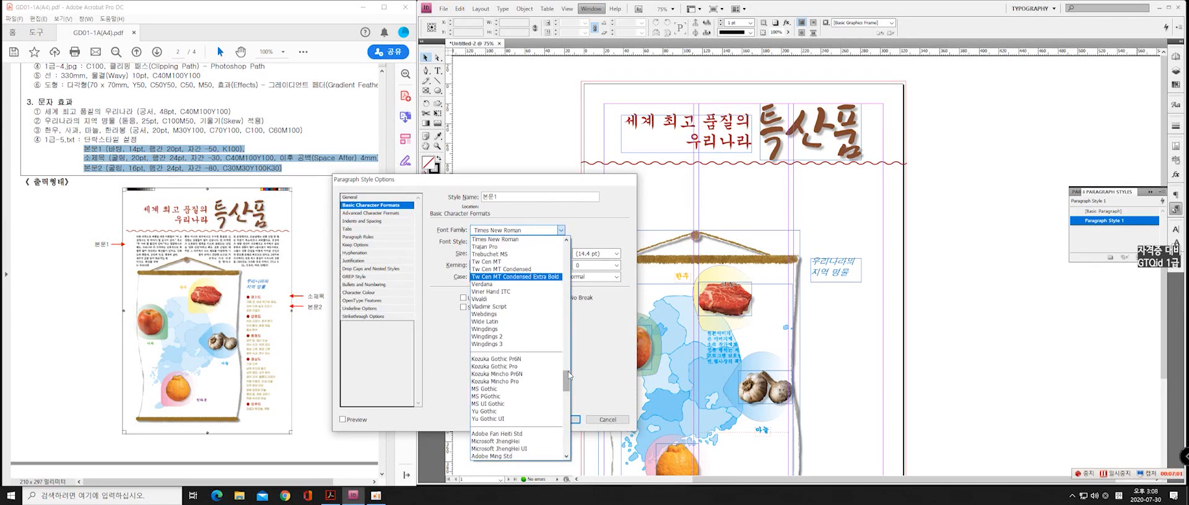
left_click_drag(567, 381, 569, 412)
left_click(481, 253)
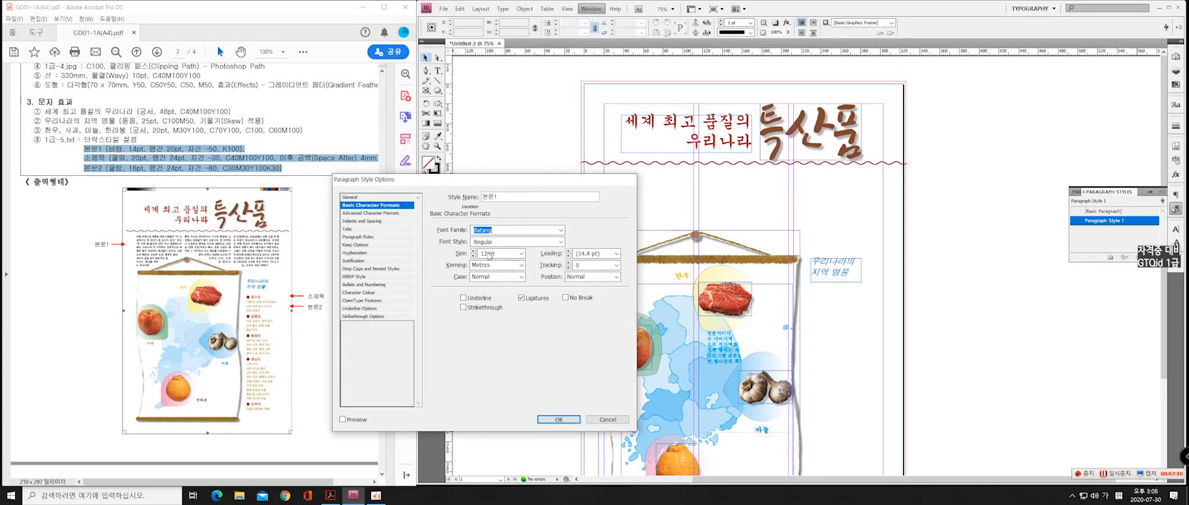
left_click(489, 255)
double_click(489, 255)
type("14")
left_click(604, 254)
left_click_drag(596, 253, 576, 254)
type("20")
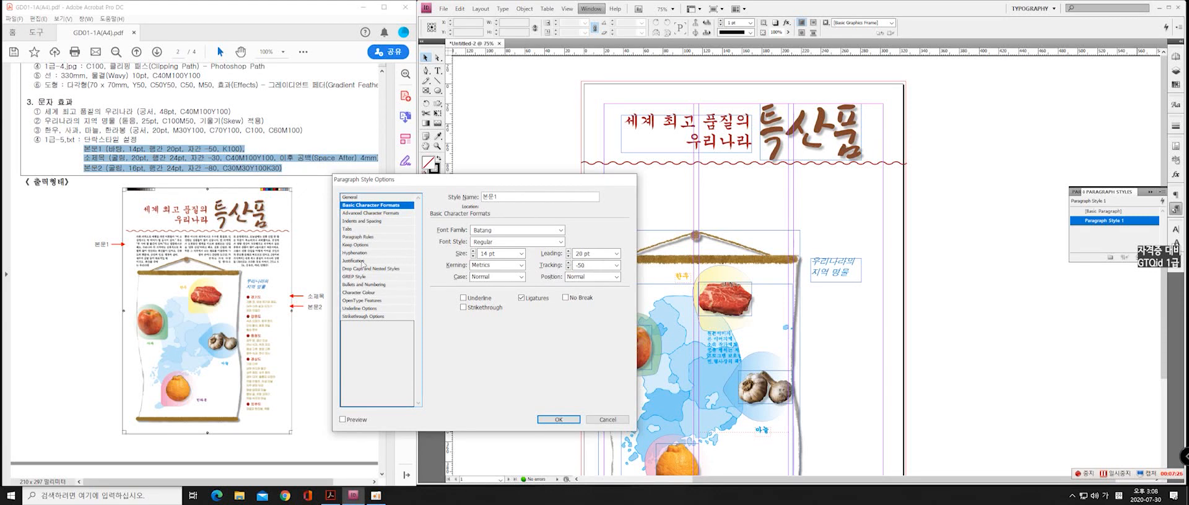
left_click(361, 293)
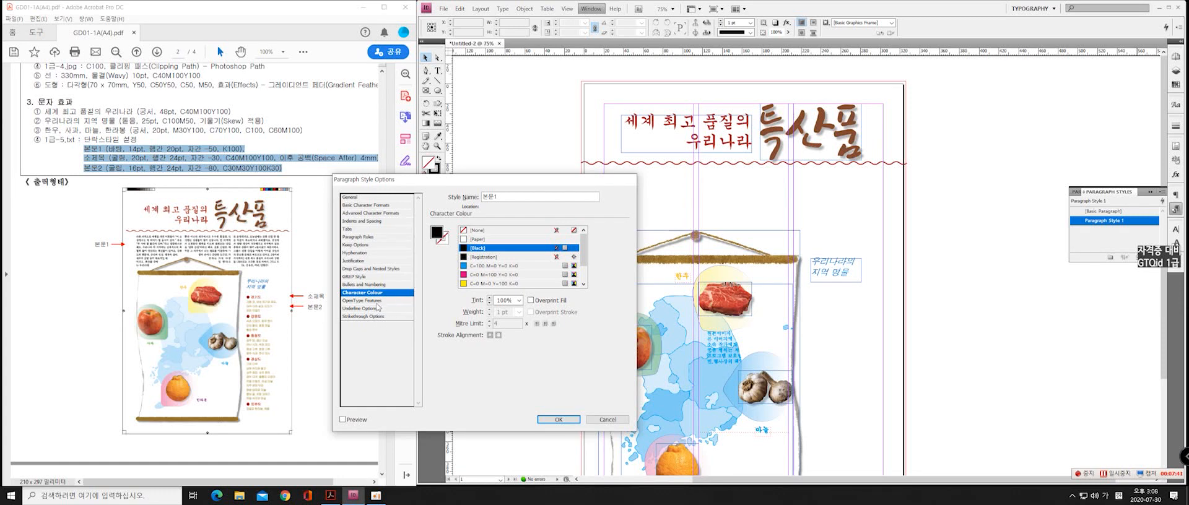
left_click(558, 420)
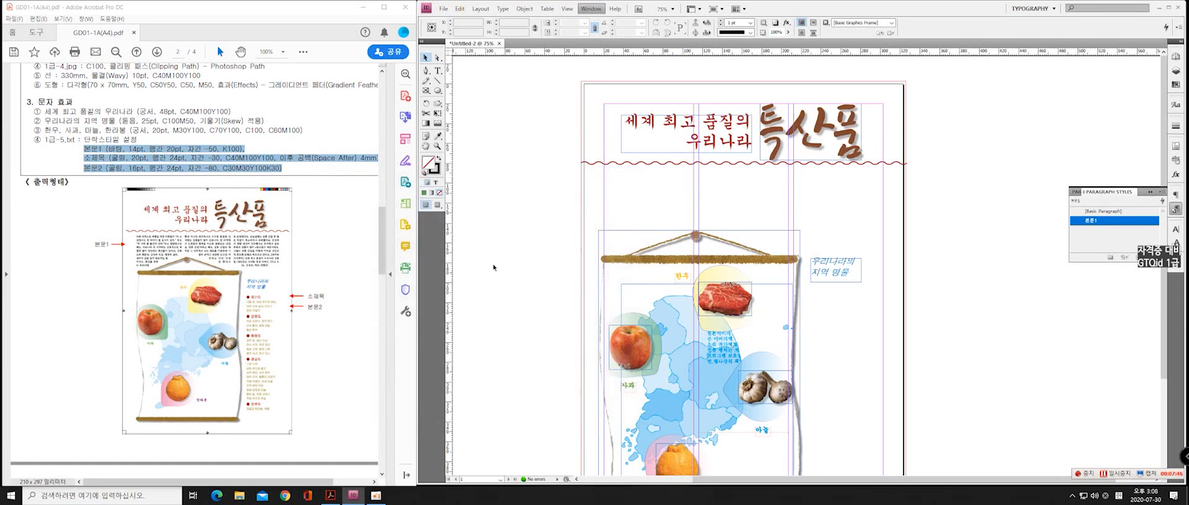
Create a second paragraph style named 소제목, based on [No Paragraph Style]
left_click(1140, 257)
double_click(1102, 230)
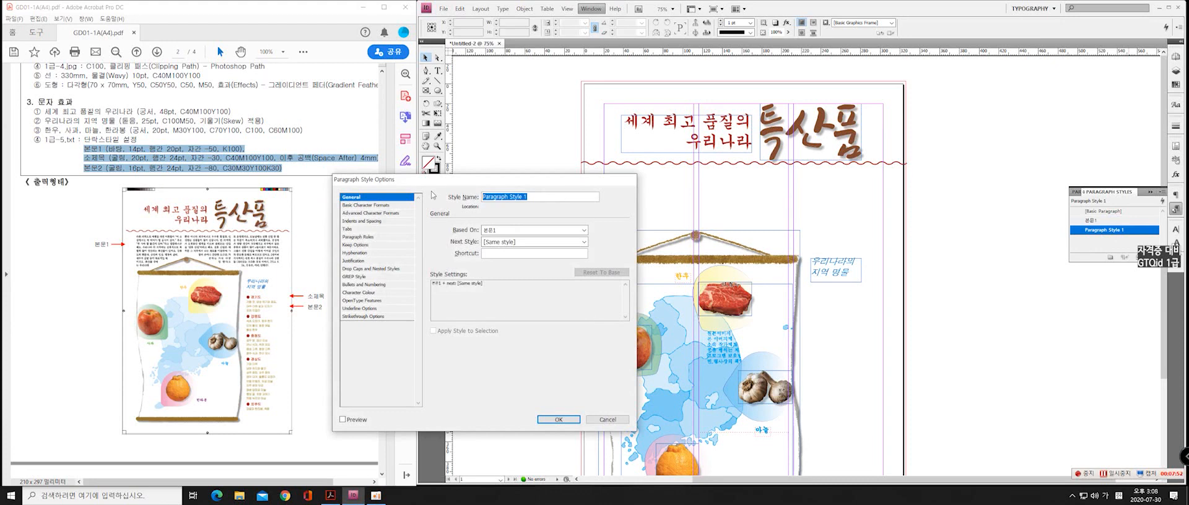
type("ㅅ")
type("ㅈ")
type("제ㅁ")
left_click(551, 230)
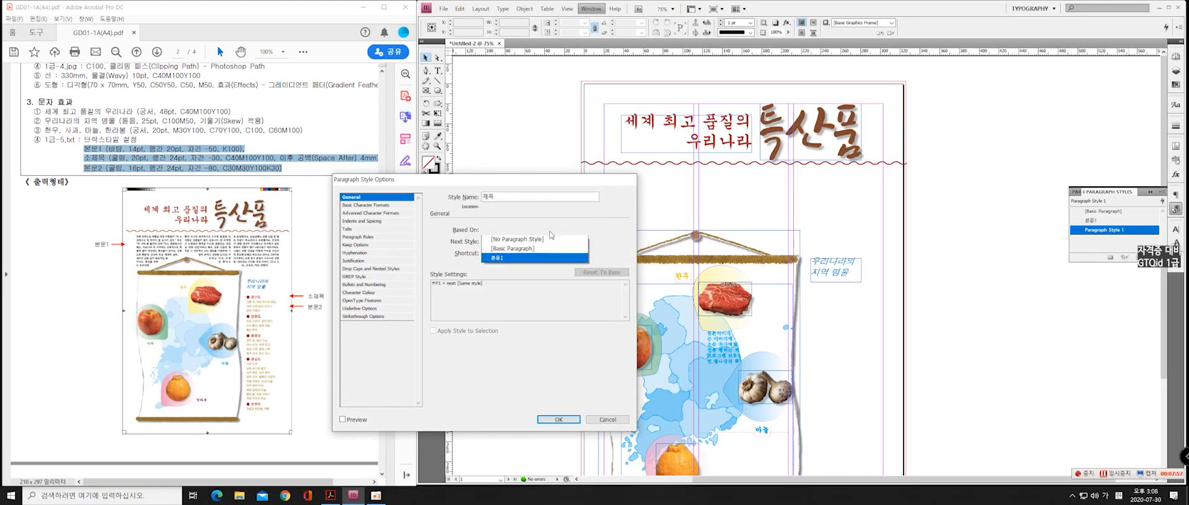
left_click(537, 242)
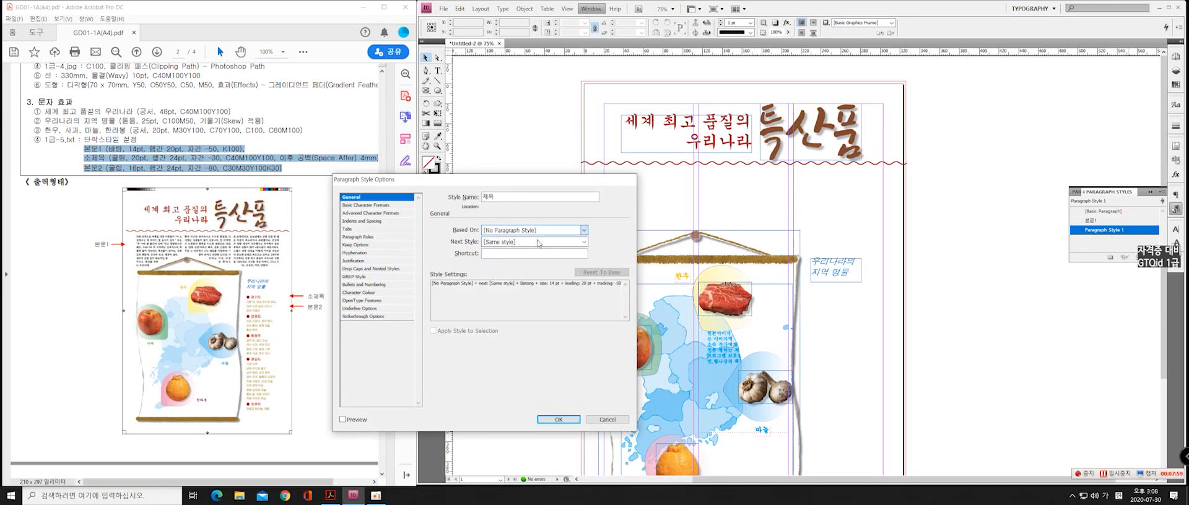
left_click(487, 198)
key("BackSpace")
type("소")
Set the 소제목 style's basic character formats to Gulim, 20 pt size, 24 pt leading and -30 tracking
left_click(370, 205)
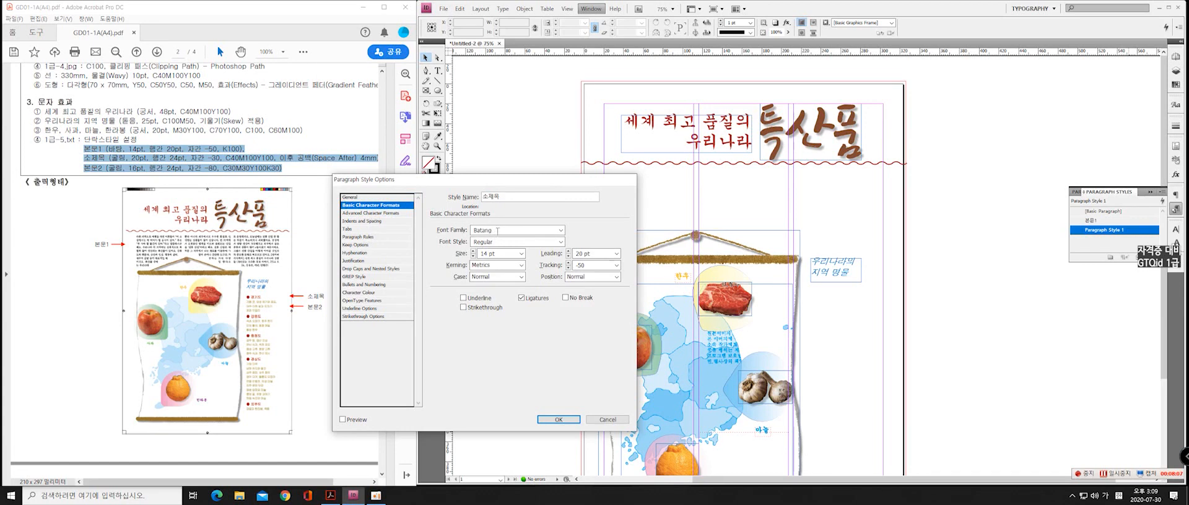
left_click(560, 230)
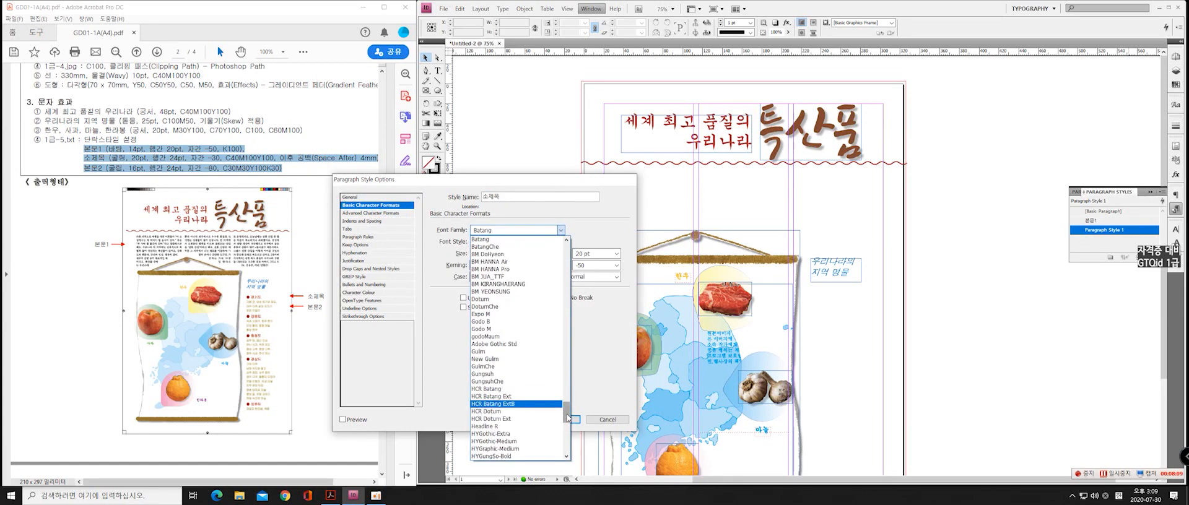
mouse_move(567, 418)
left_mouse_down()
mouse_move(570, 404)
mouse_move(571, 422)
left_mouse_up()
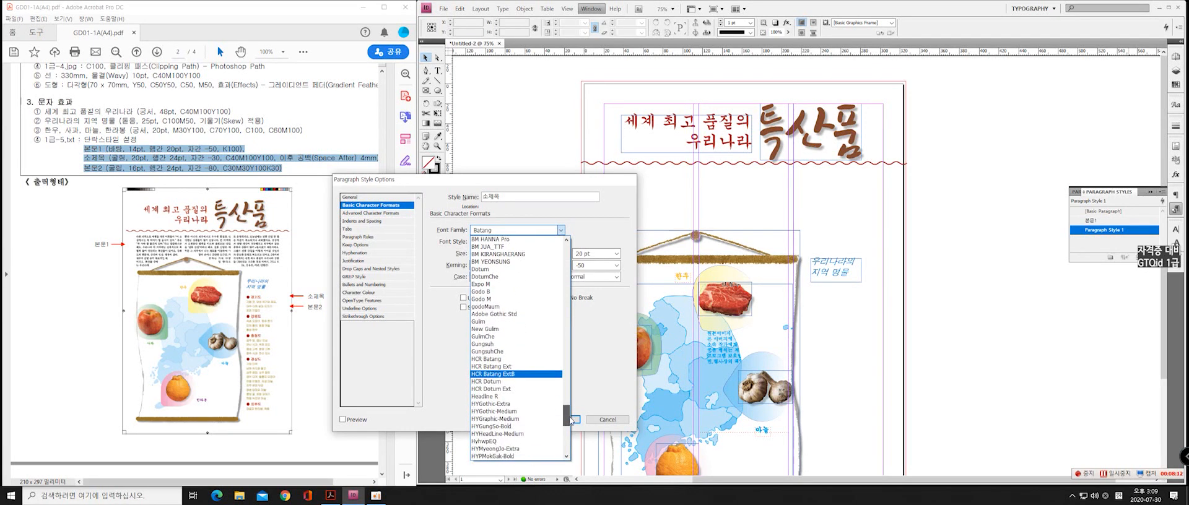
left_click(486, 321)
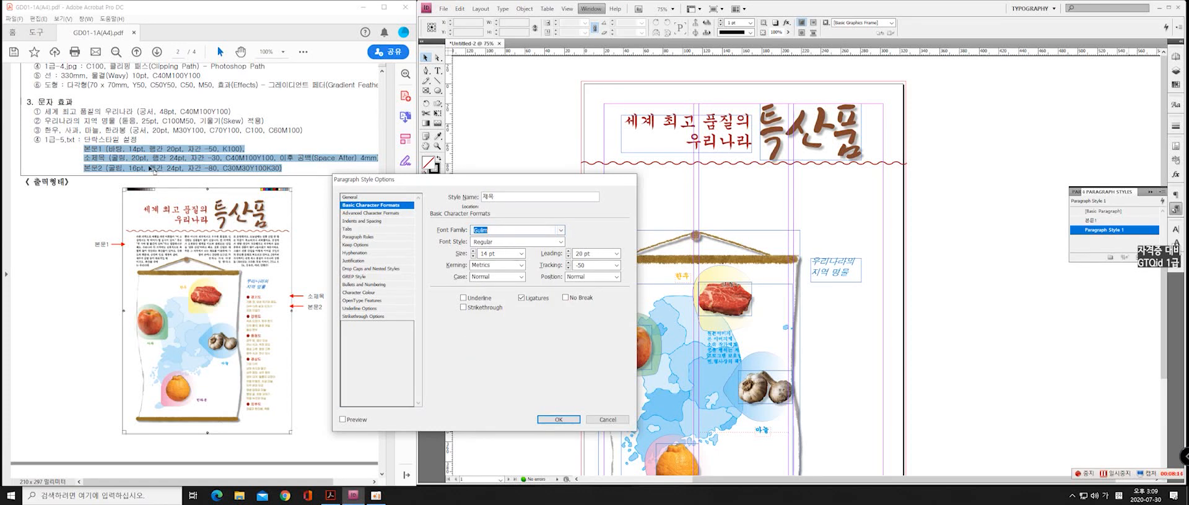
triple_click(507, 258)
type("20")
key("Tab")
type("24")
key("Tab")
key("Tab")
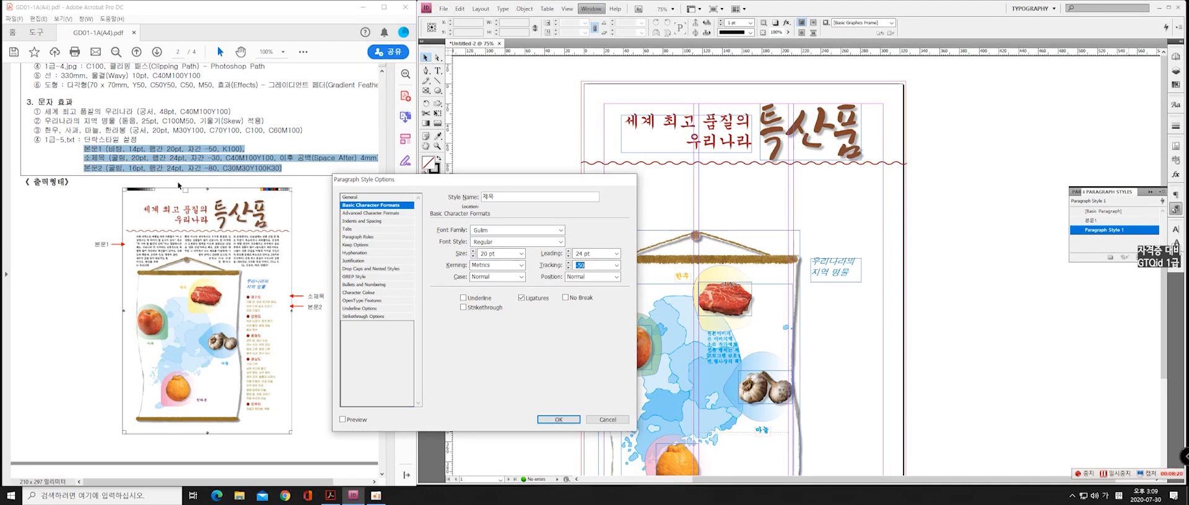
type("-")
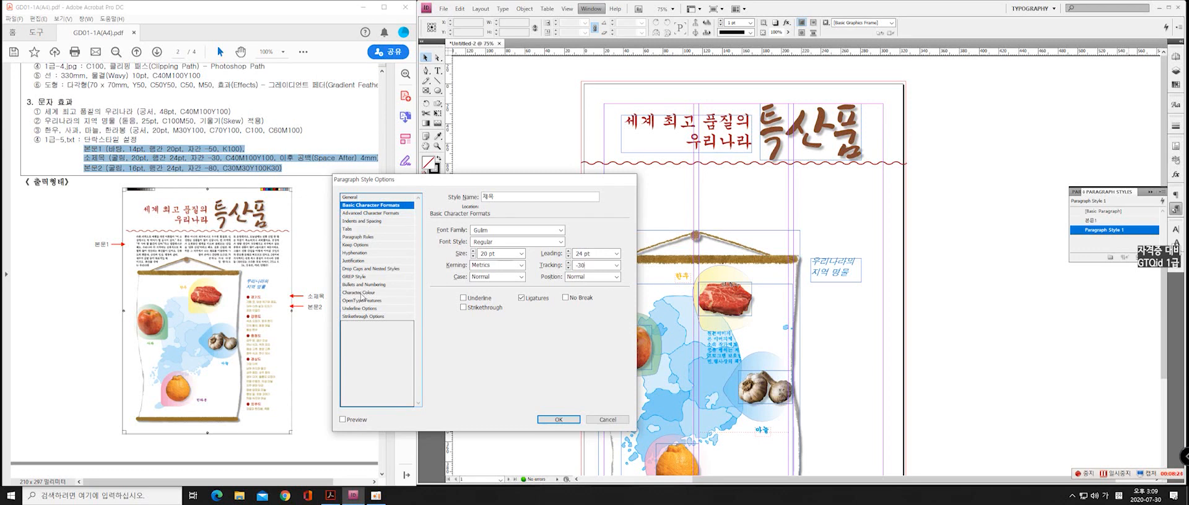
Create a C40, M100, Y100, K0 swatch and assign it as the 소제목 style's character colour
left_click(363, 293)
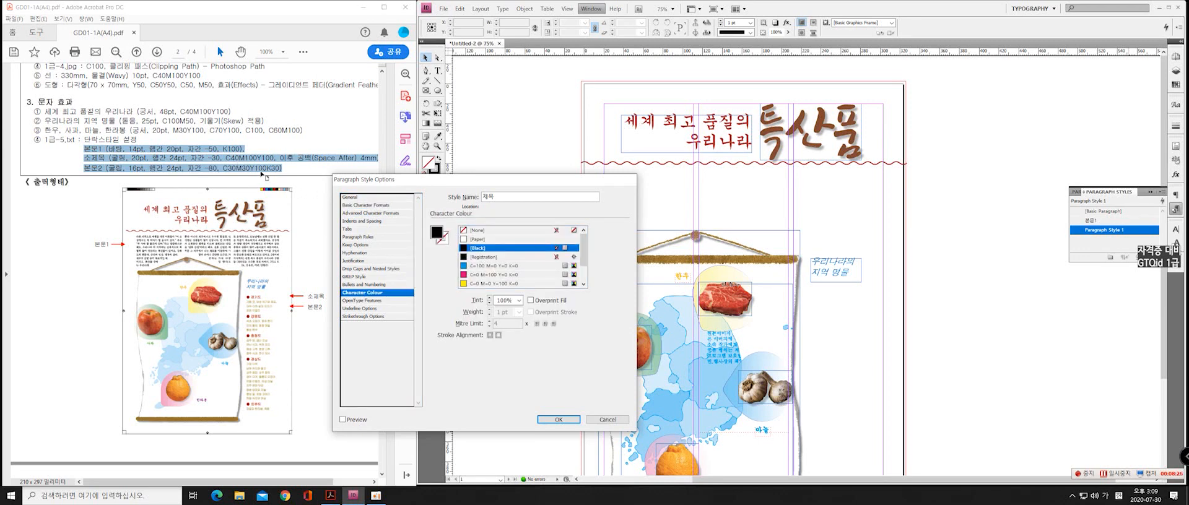
double_click(437, 234)
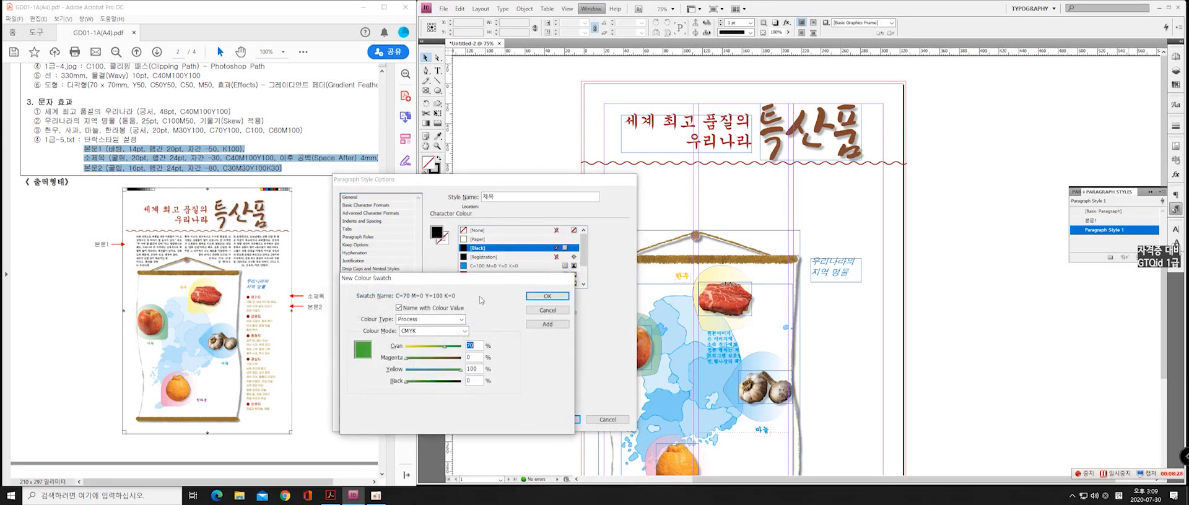
left_click_drag(440, 274, 416, 250)
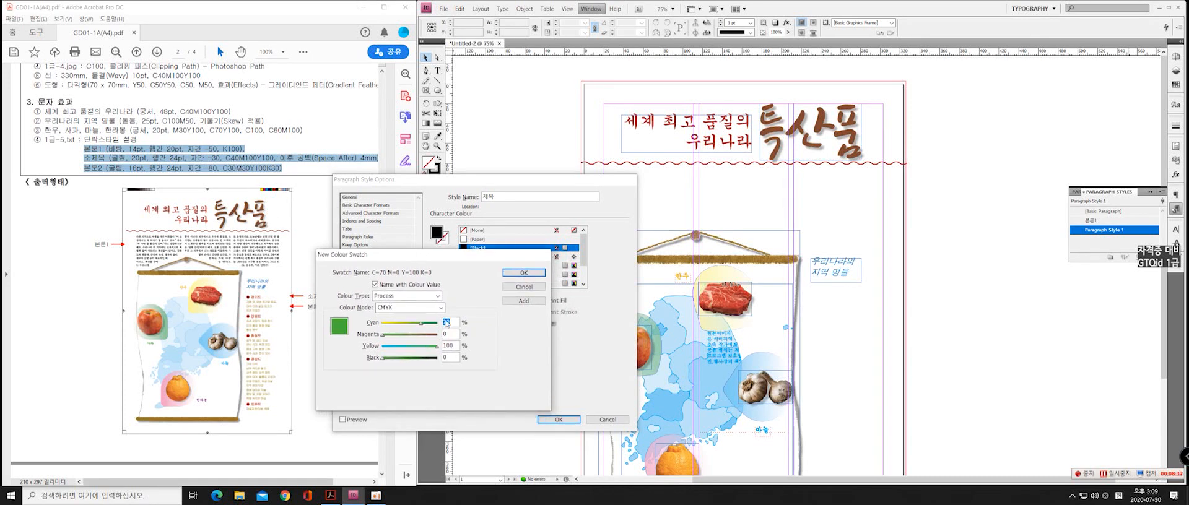
type("40")
key("Tab")
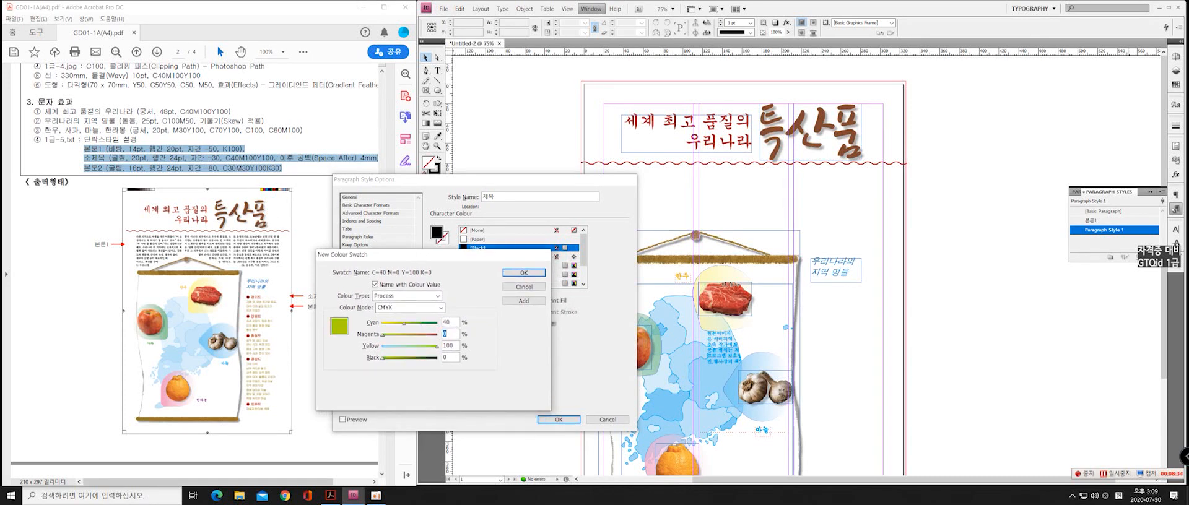
type("100")
key("Tab")
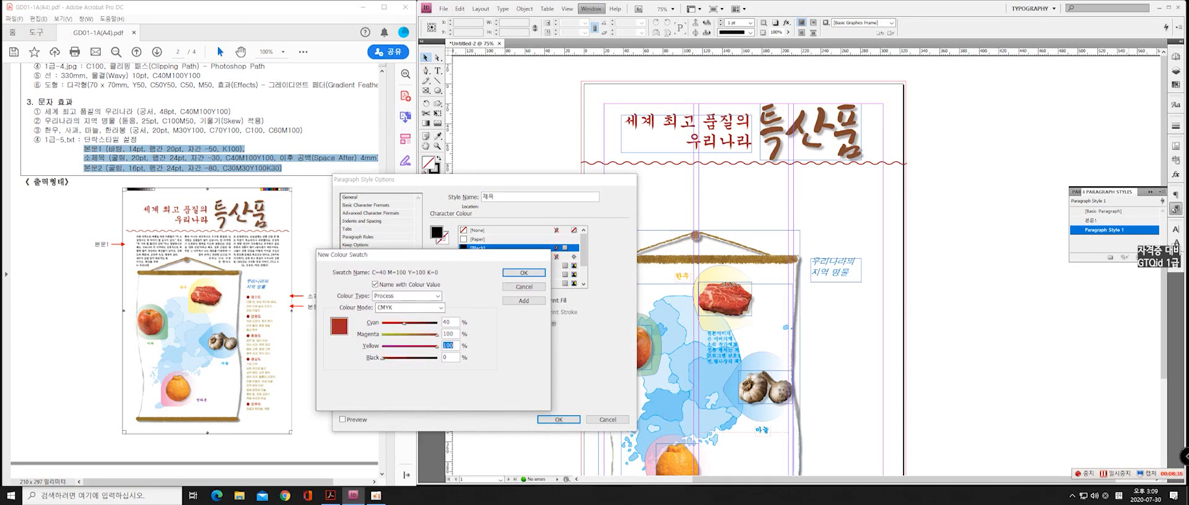
key("Return")
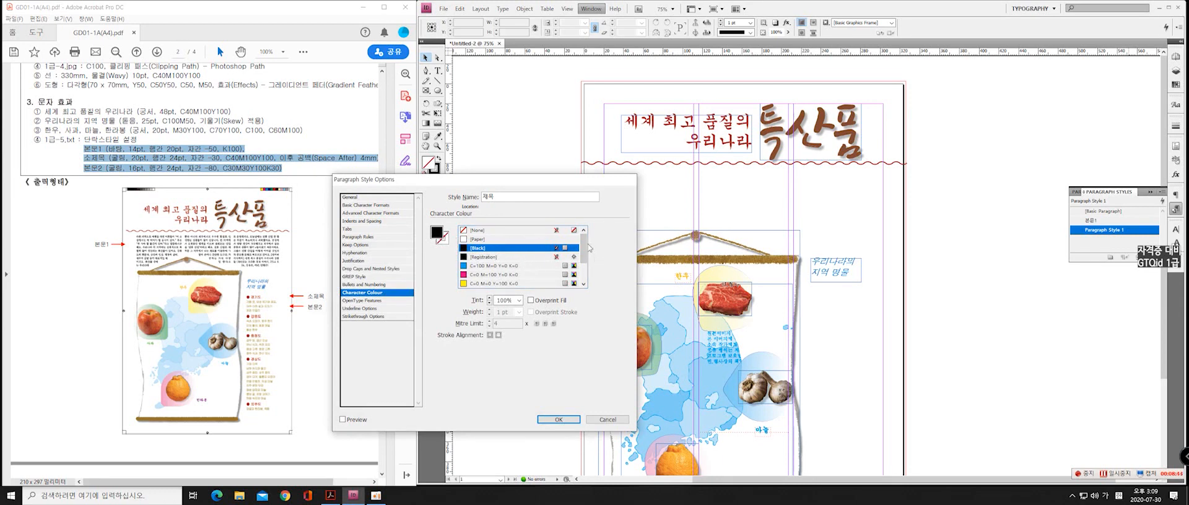
scroll(585, 254, "down", 2)
left_click(493, 283)
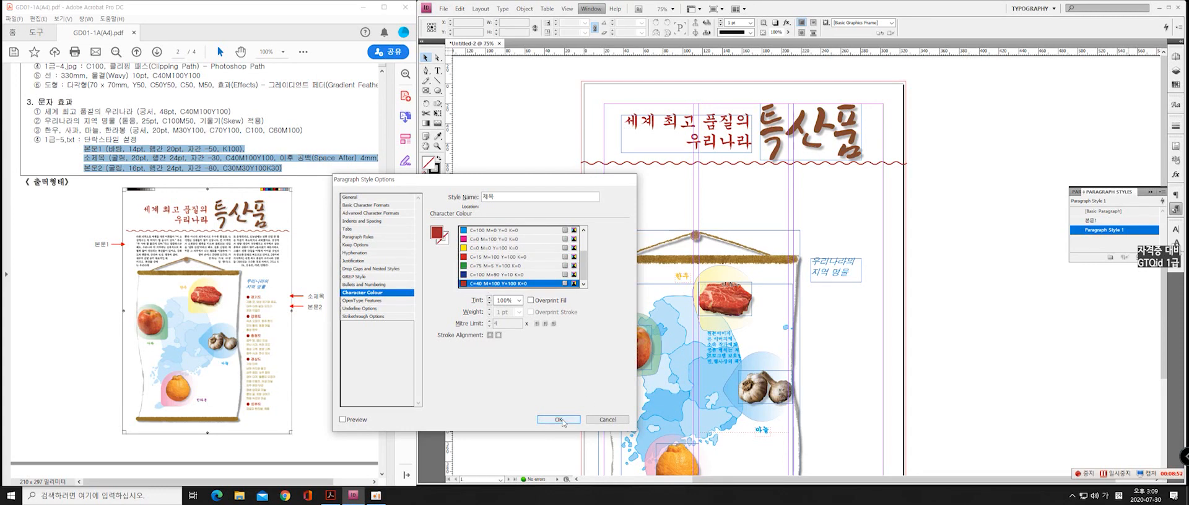
left_click(1109, 475)
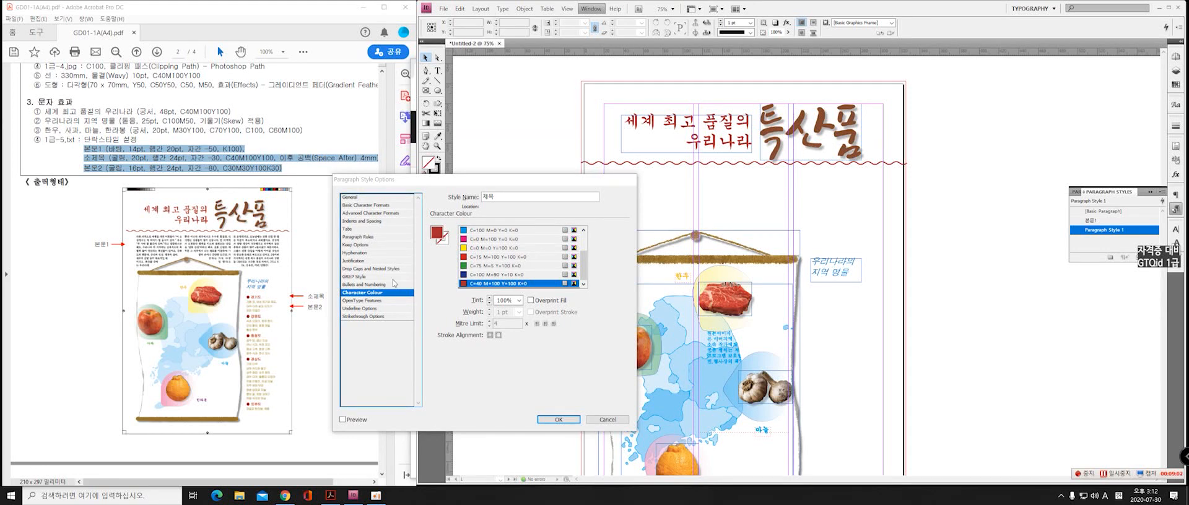
Set the 소제목 style's space after to 4 mm and its alignment to Left Justify
left_click(351, 221)
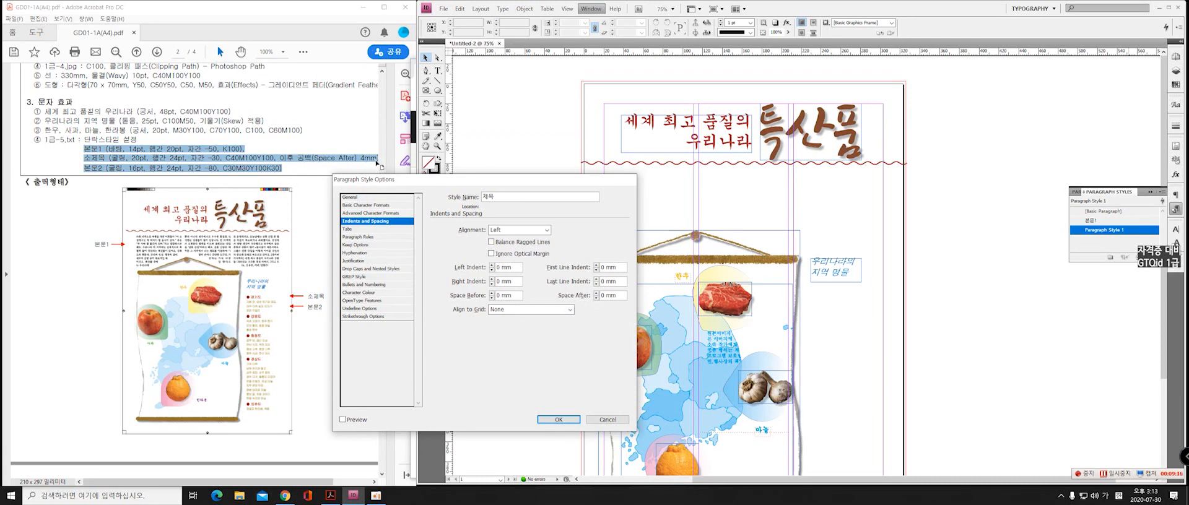
double_click(612, 295)
type("4")
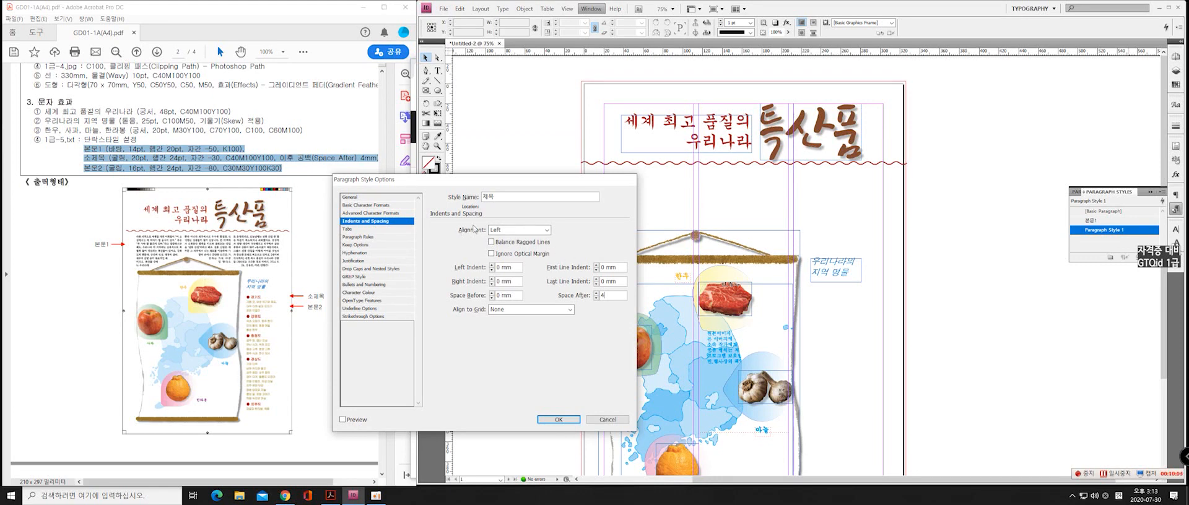
left_click(525, 232)
left_click(508, 233)
left_click(508, 234)
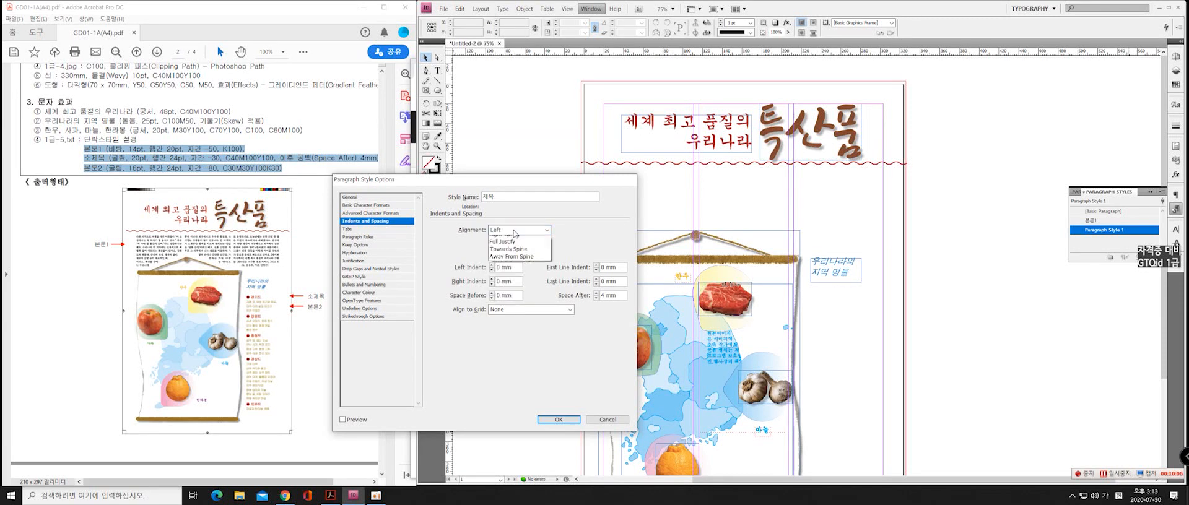
left_click(516, 262)
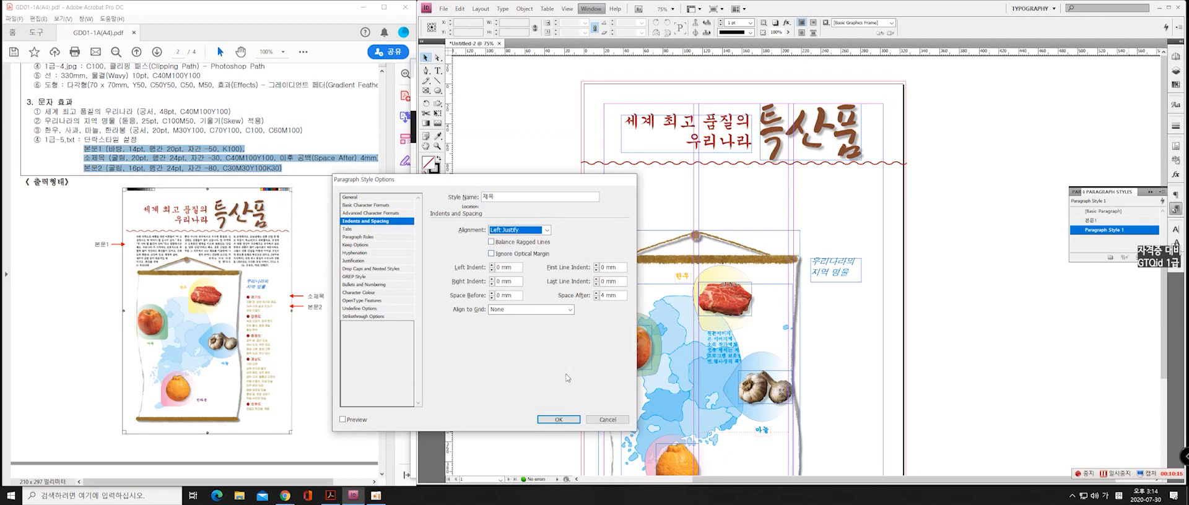
Save the second paragraph style with its name kept as 제목
left_click(483, 197)
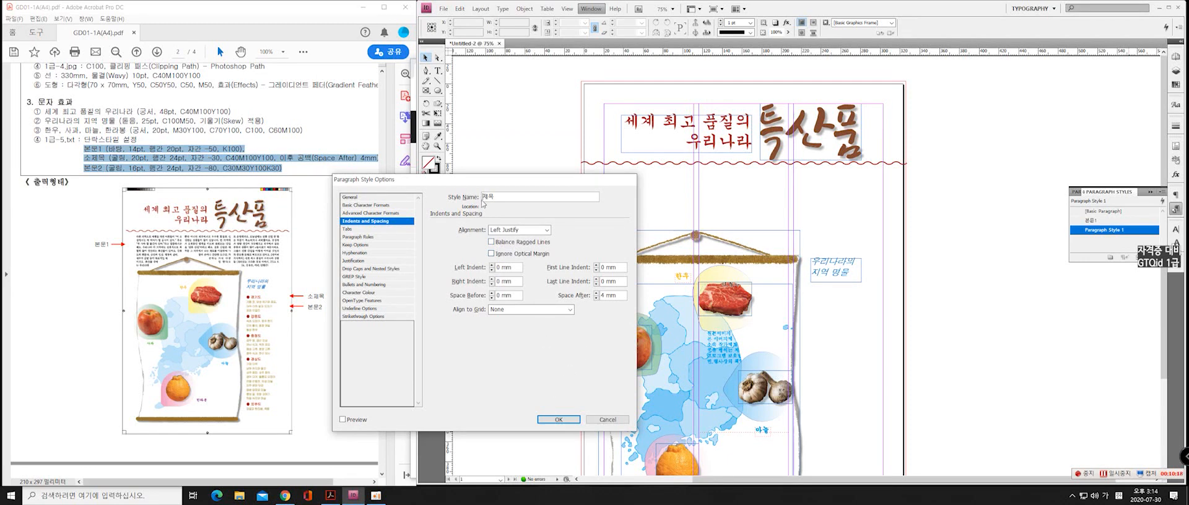
type("ㅅ")
key("BackSpace")
left_click(558, 419)
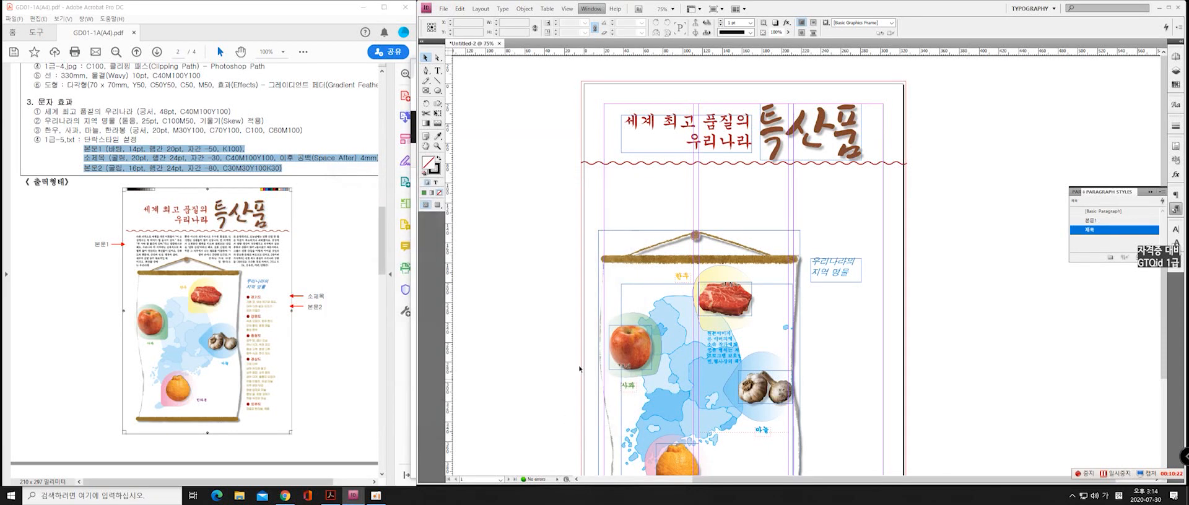
Create a third paragraph style named 본문2, based on [No Paragraph Style]
left_click(1102, 242)
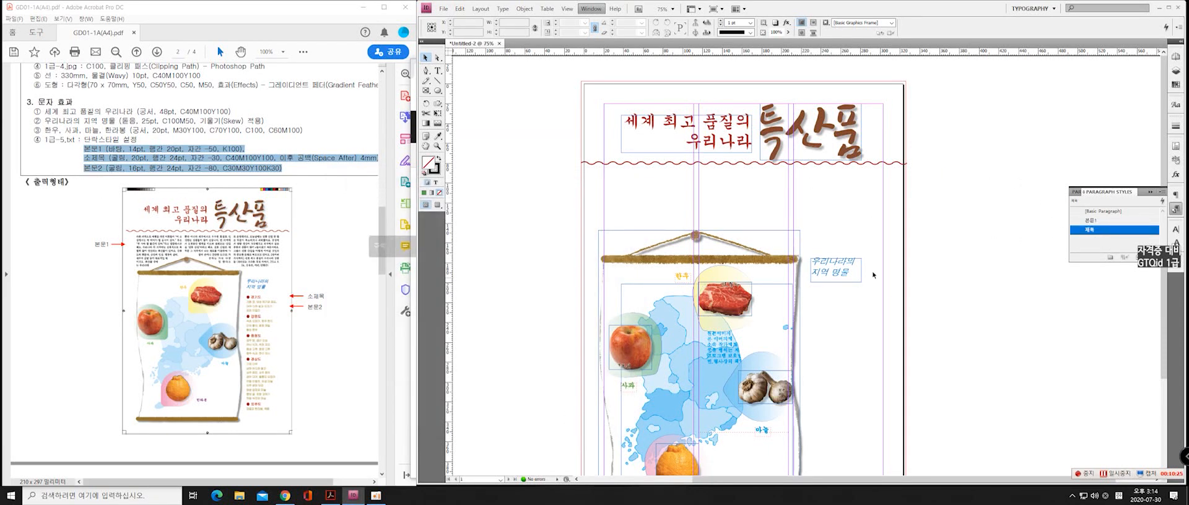
left_click(1132, 258)
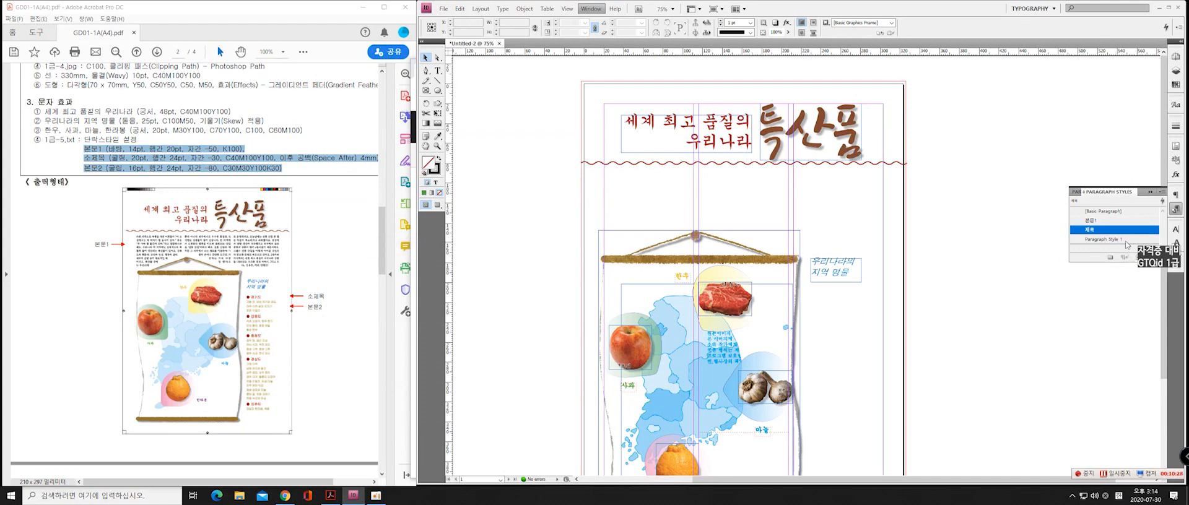
double_click(1134, 240)
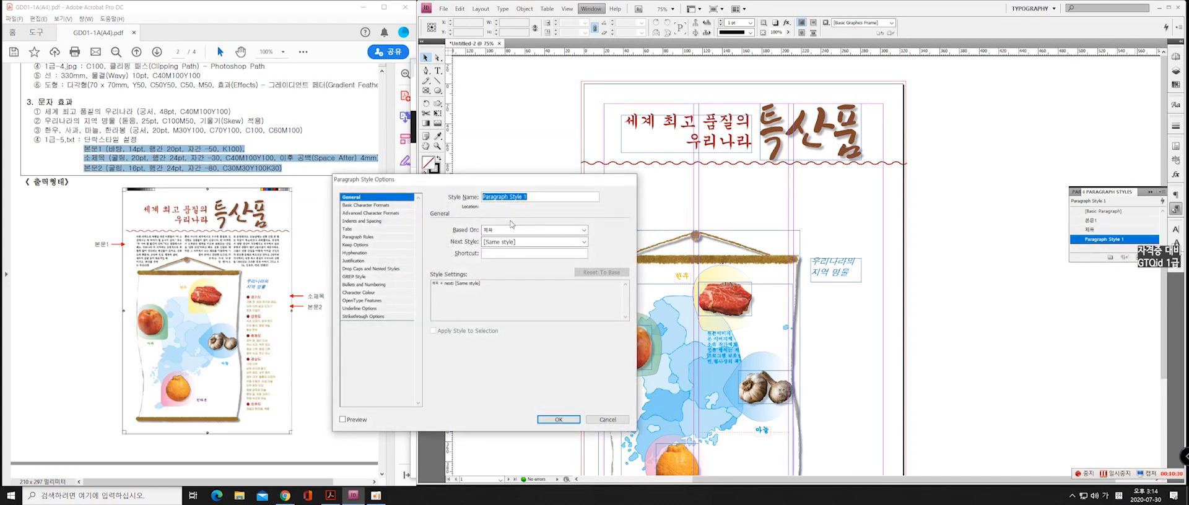
type("ㅎhs")
key("BackSpace")
key("BackSpace")
key("BackSpace")
key("Hangul")
type("본문")
key("BackSpace")
key("BackSpace")
key("BackSpace")
key("BackSpace")
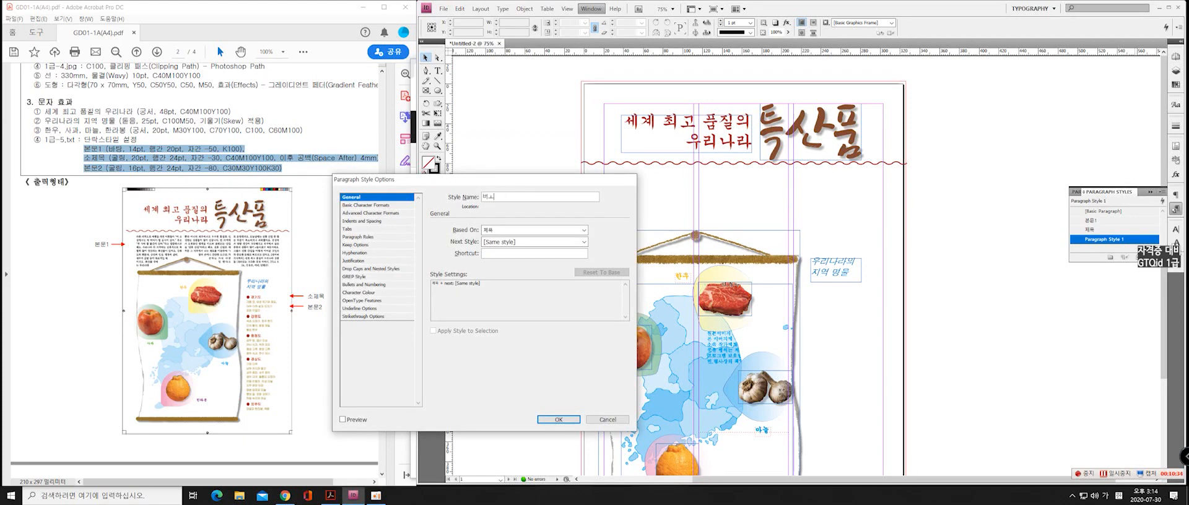
type("본문2")
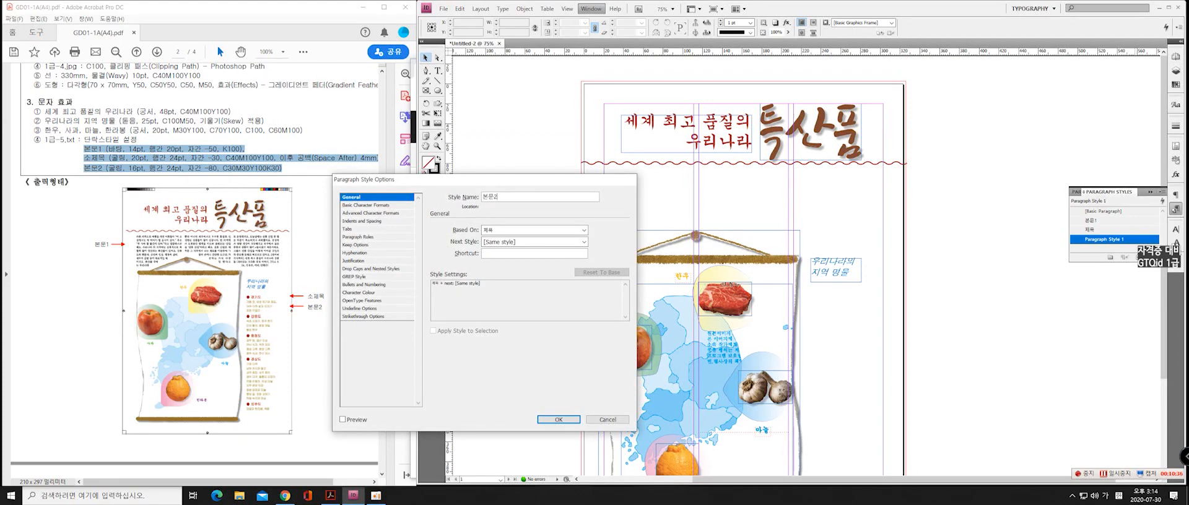
left_click(499, 236)
left_click(517, 240)
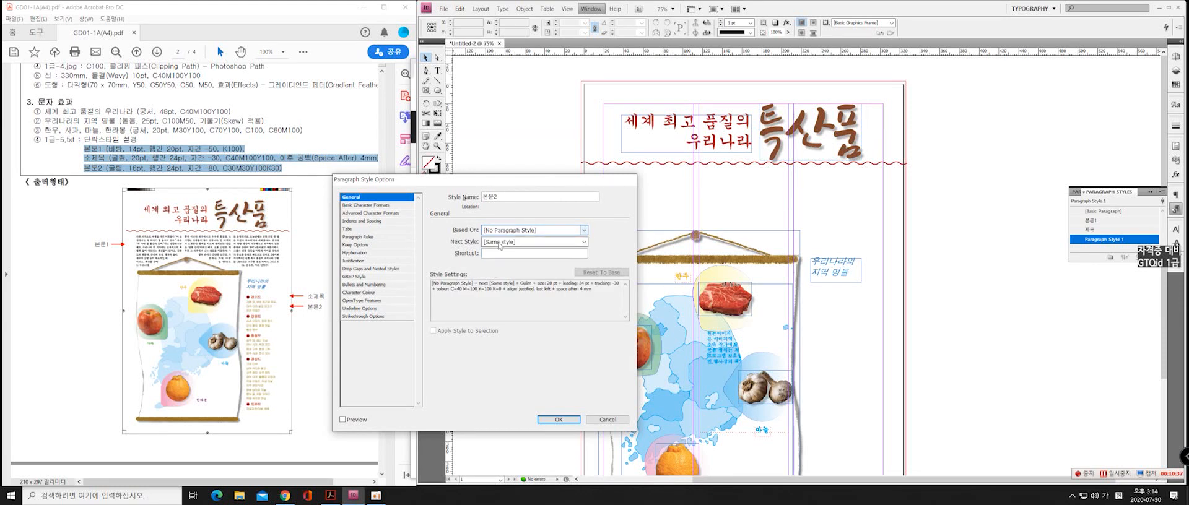
Set the 본문2 style's font size to 16 pt and its tracking to -80
left_click(372, 206)
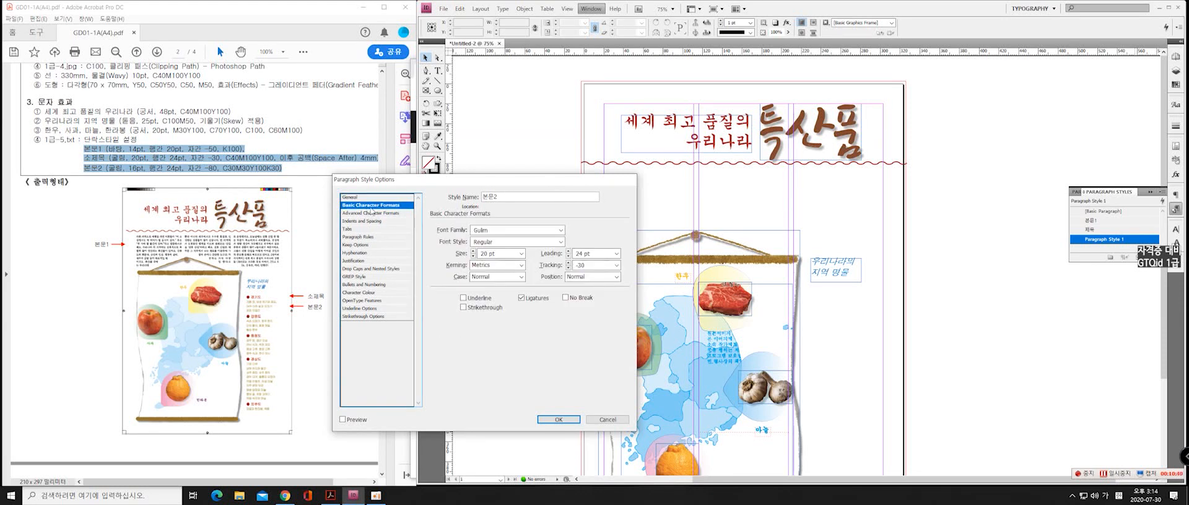
triple_click(501, 254)
type("16")
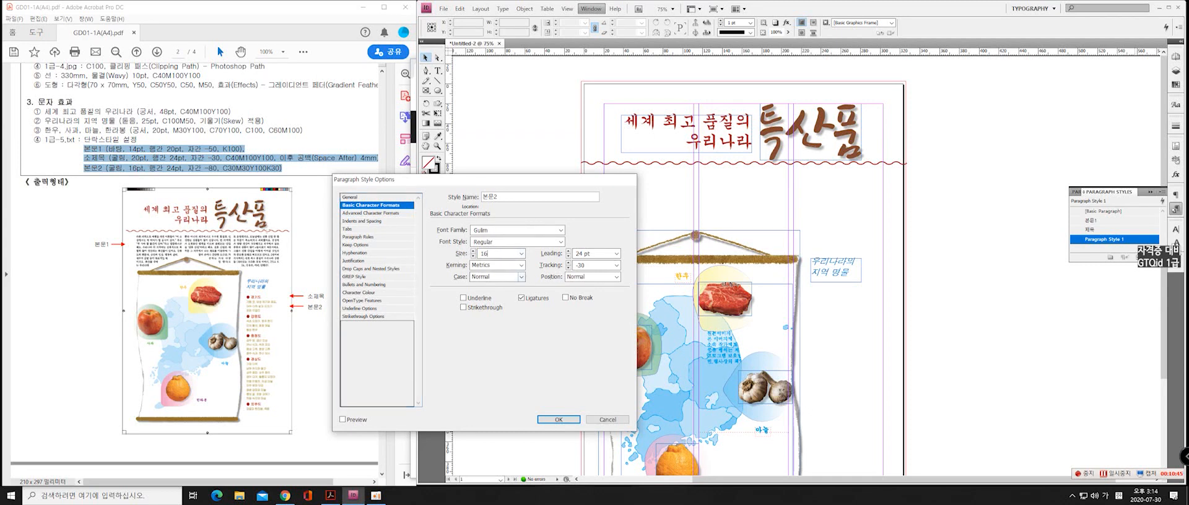
key("Tab")
key("Tab")
key("Tab")
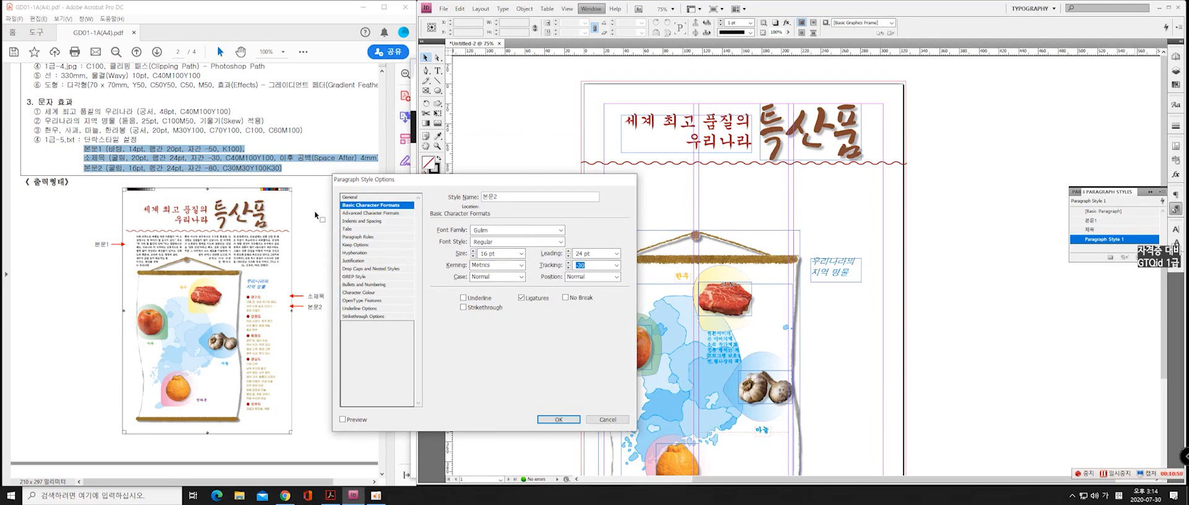
type("-80")
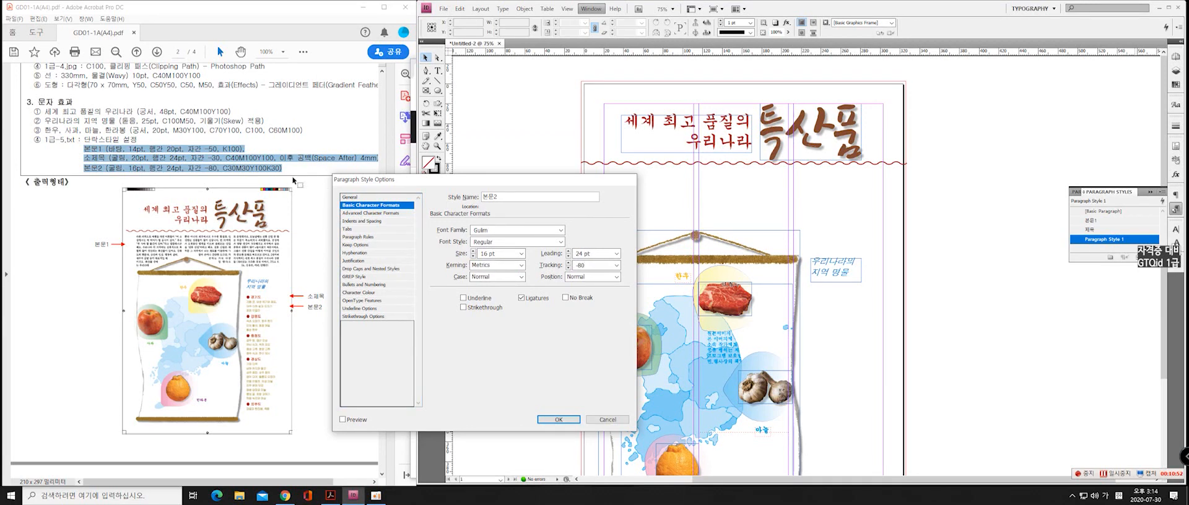
Create a CMYK swatch with C30, M30 and Y100 for the 본문2 style's character colour, and save the style
left_click(364, 292)
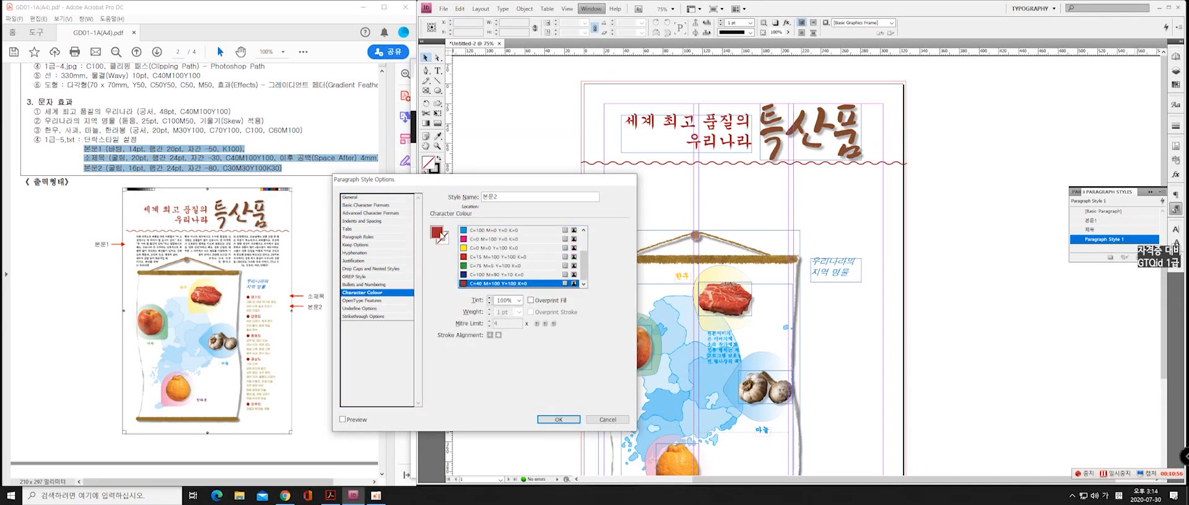
double_click(441, 236)
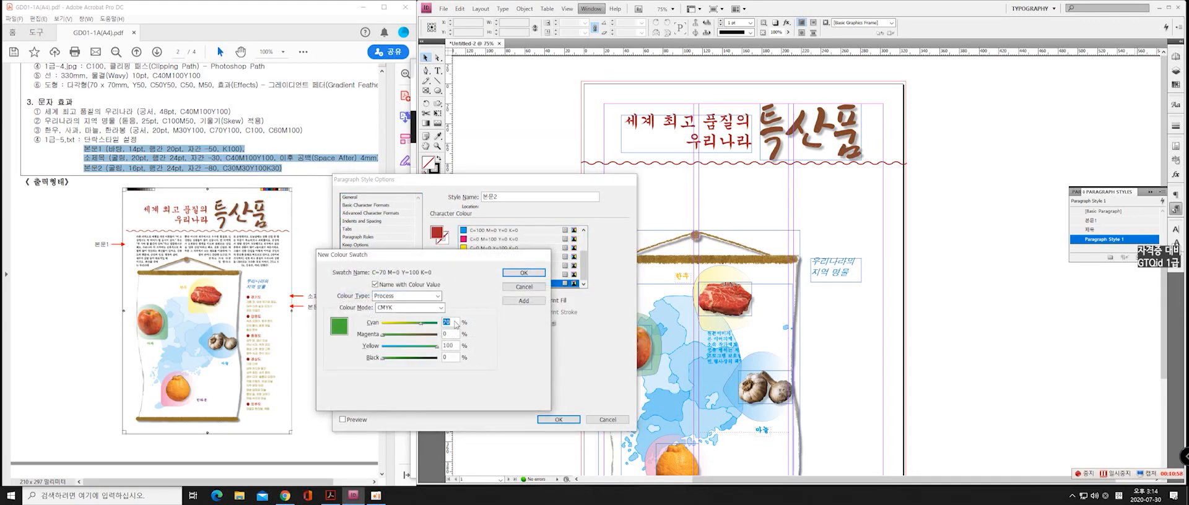
type("30")
key("Tab")
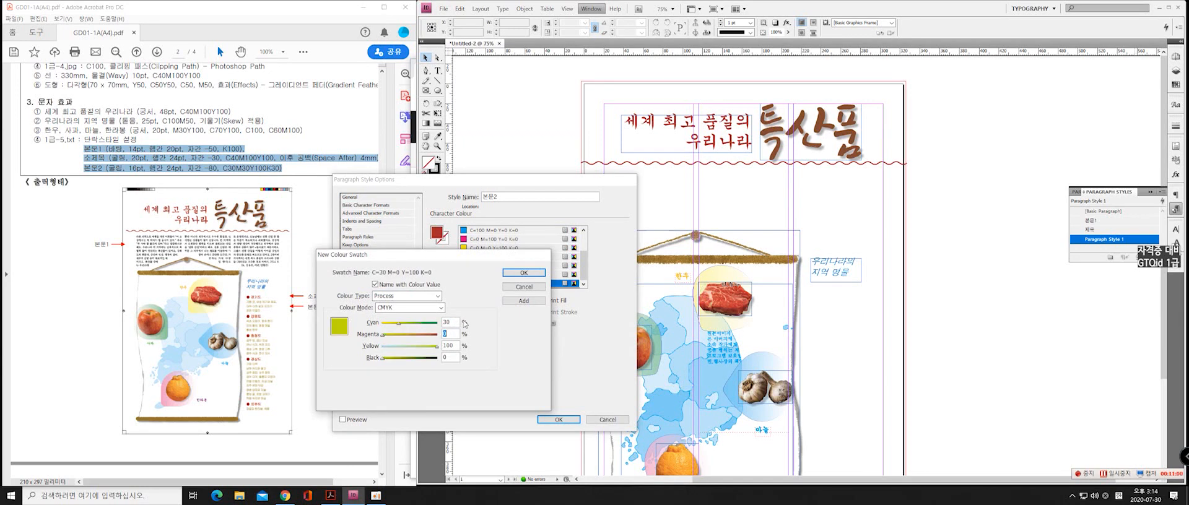
type("30")
key("Tab")
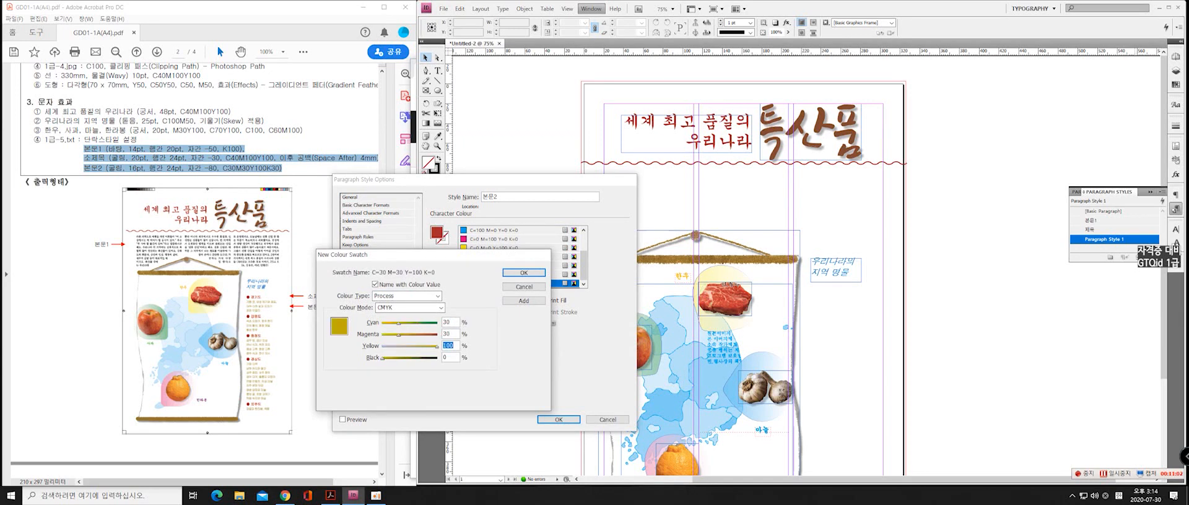
key("Tab")
key("Escape")
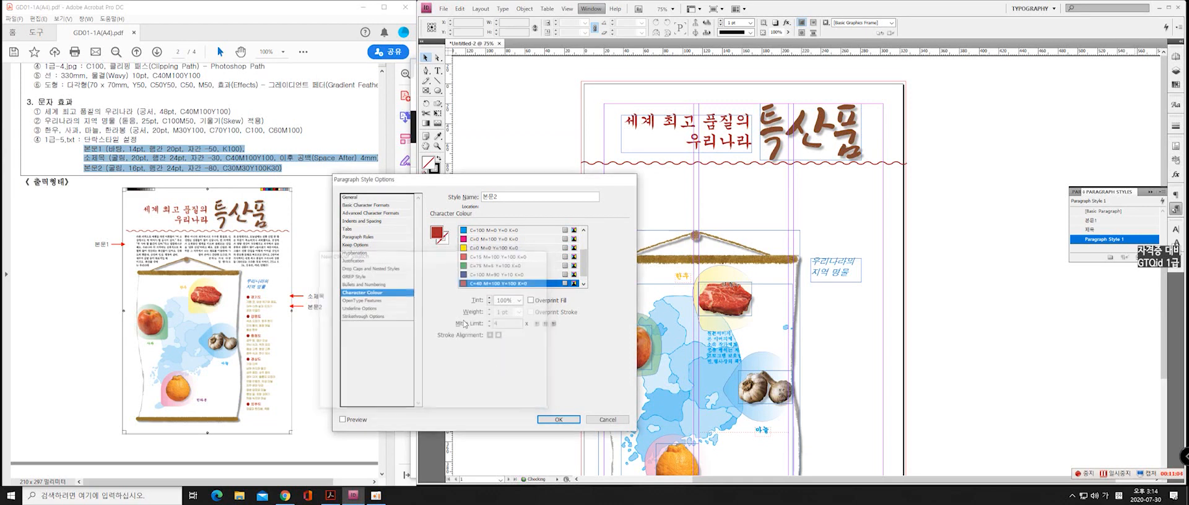
left_click(558, 419)
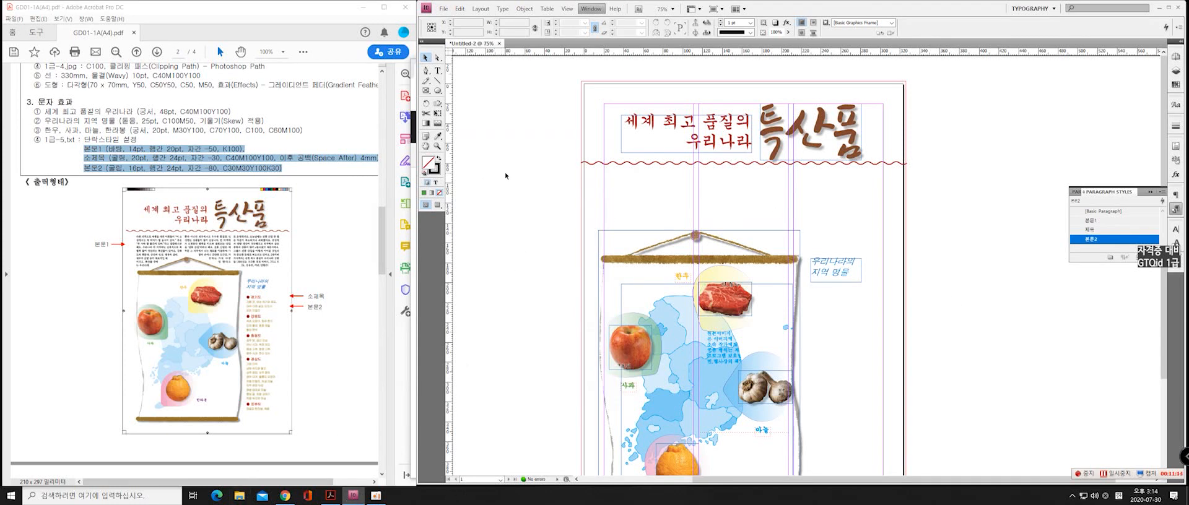
Switch to File Explorer, open the 1급-5 text file in Notepad, and close the Explorer window
key("alt+Tab")
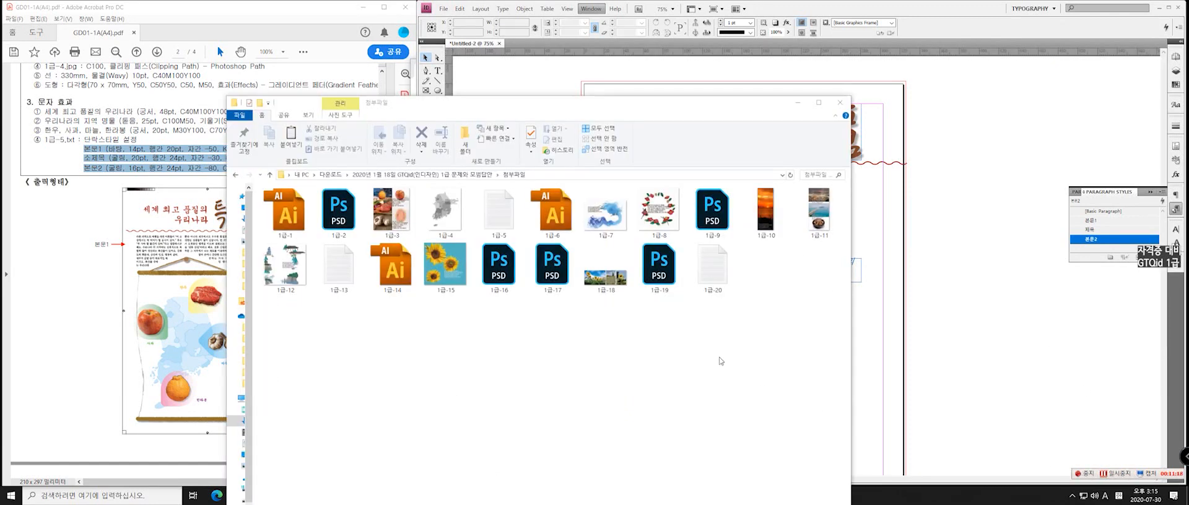
left_click(519, 217)
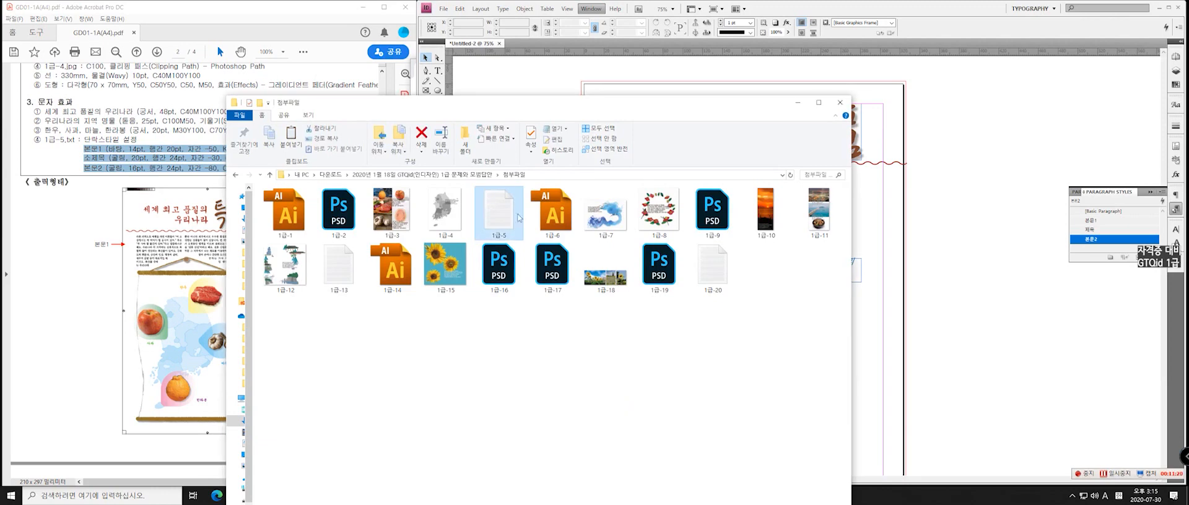
left_click_drag(472, 103, 421, 187)
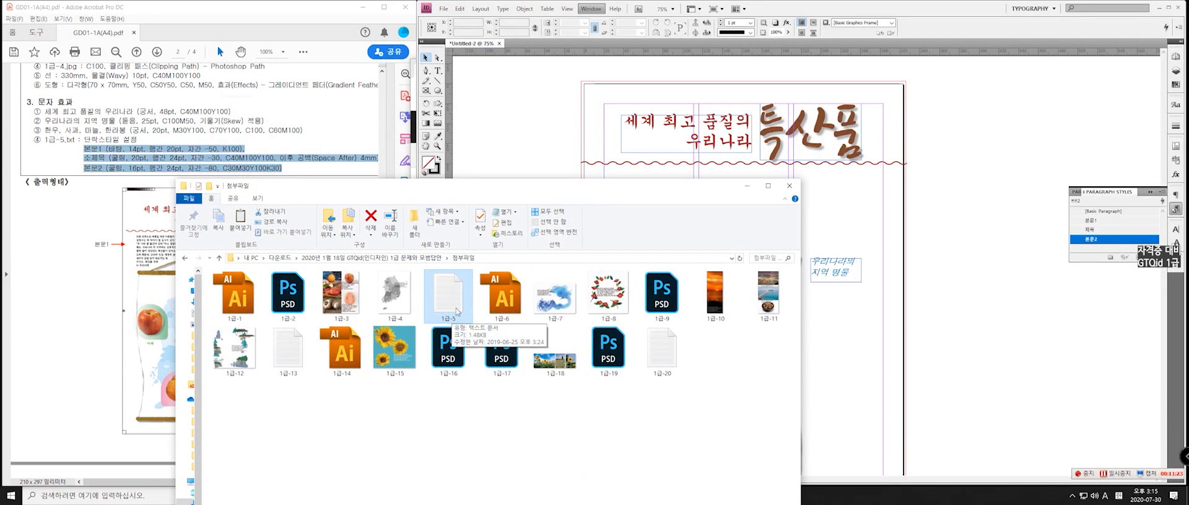
double_click(450, 286)
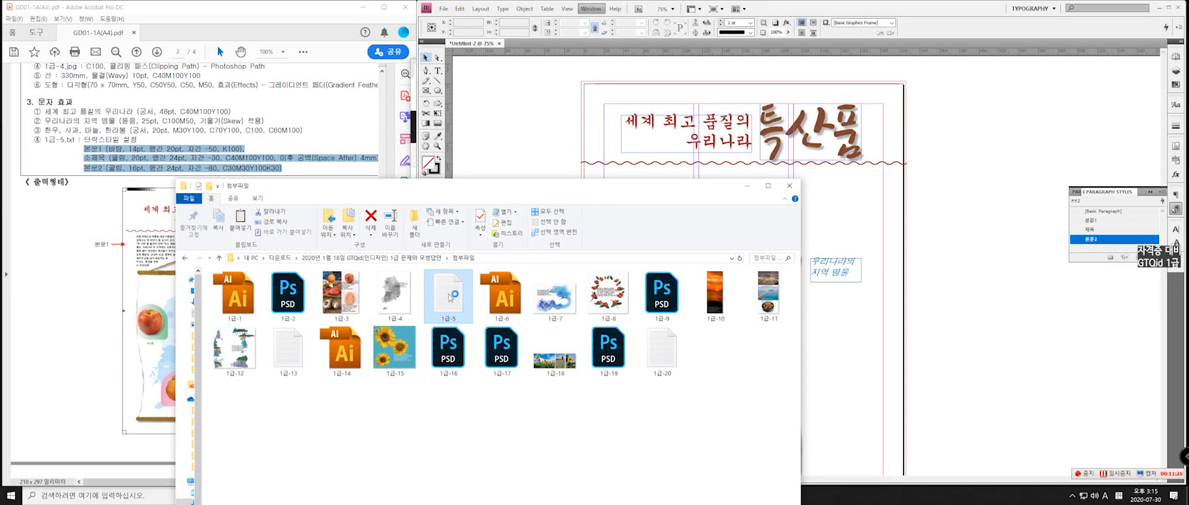
left_click(576, 187)
left_click(792, 185)
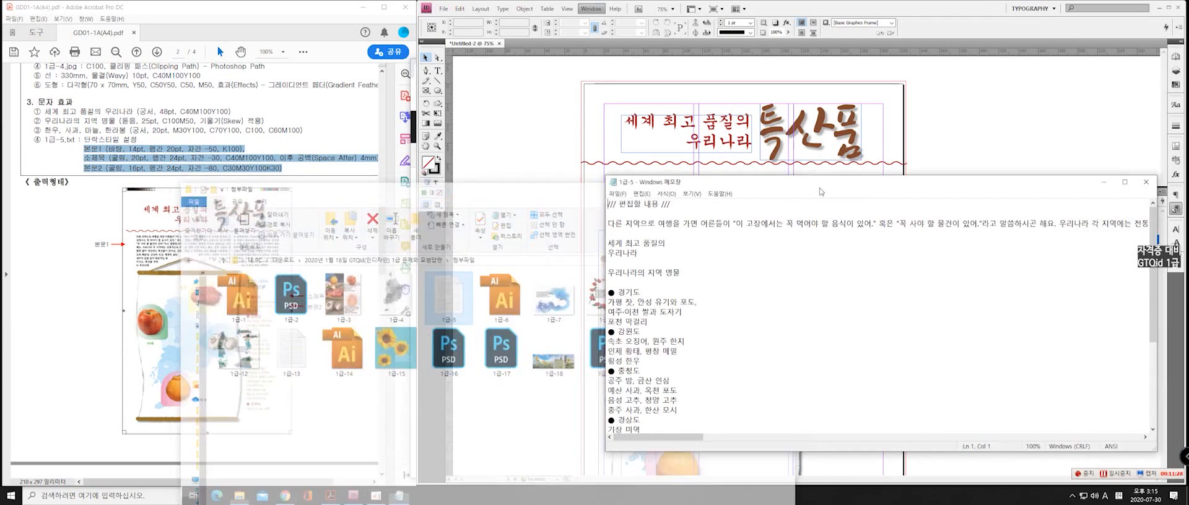
left_click_drag(839, 187, 544, 129)
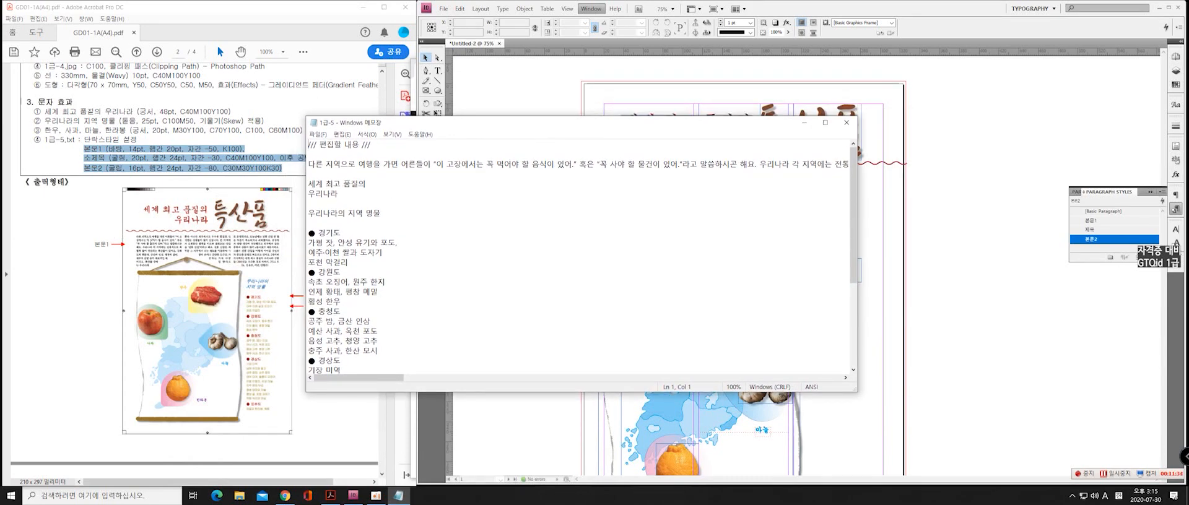
Compare the 본문1 area of the PDF reference layout with the 1급-5 text file and copy its long opening paragraph
left_click(94, 262)
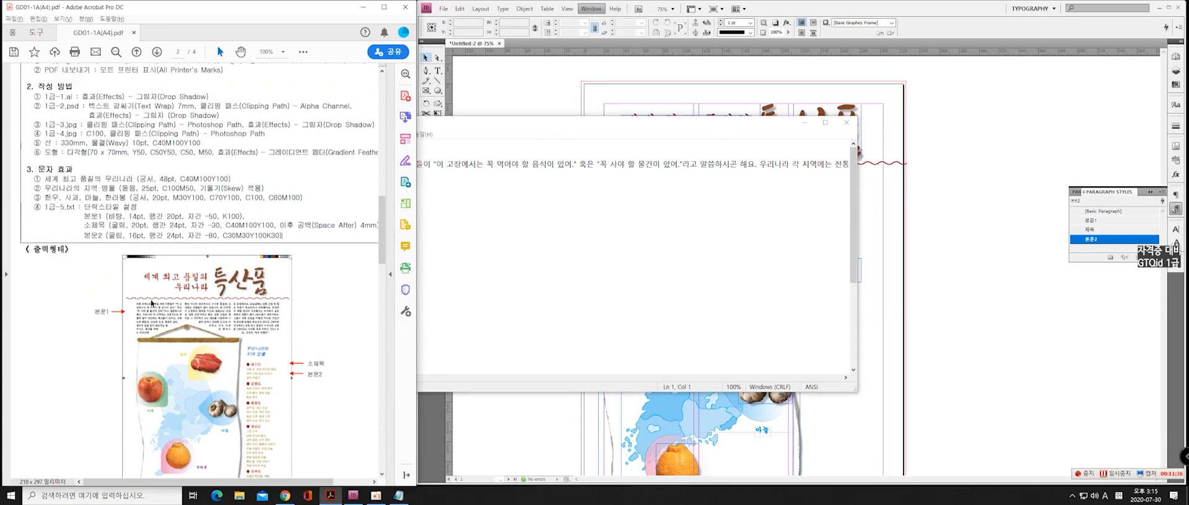
left_click(178, 250)
scroll(178, 251, "up", 3)
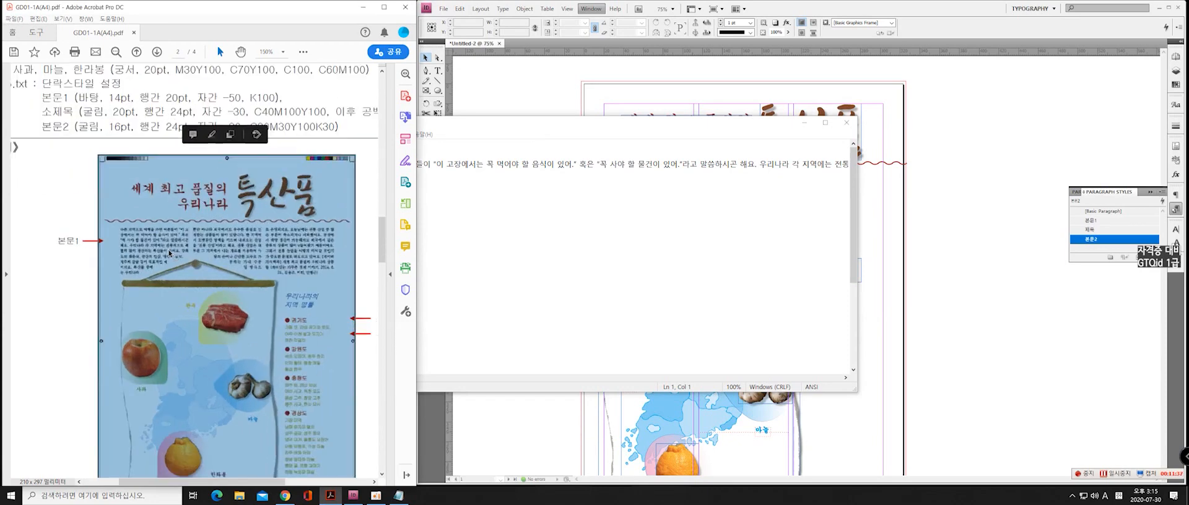
left_click(520, 224)
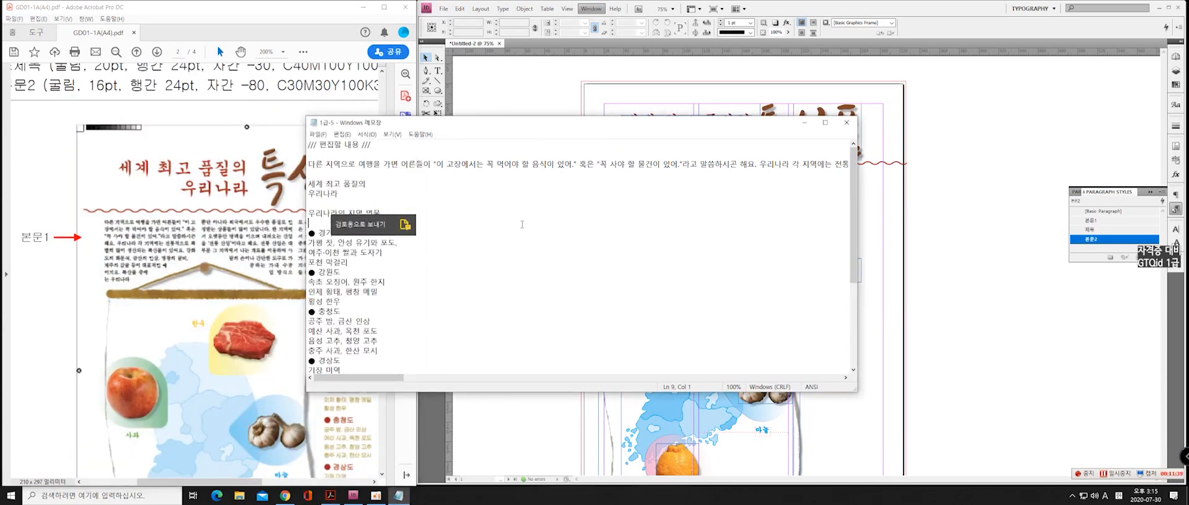
left_click(311, 174)
key("shift+Up")
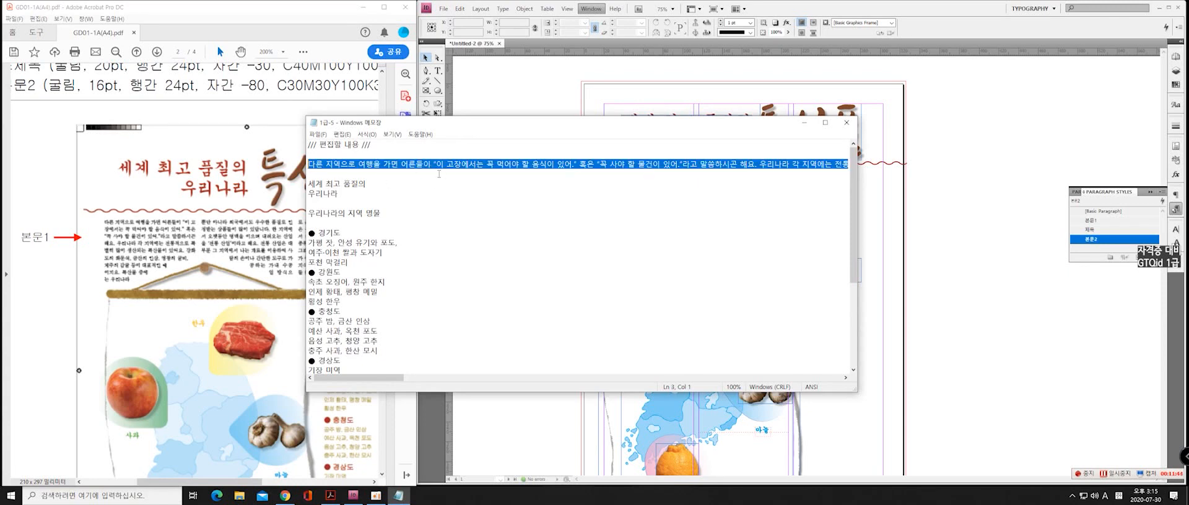
left_click_drag(585, 122, 560, 278)
Back in InDesign, draw a margin-to-margin text frame below the wavy line and paste the copied paragraph in the 본문1 style
left_click(860, 10)
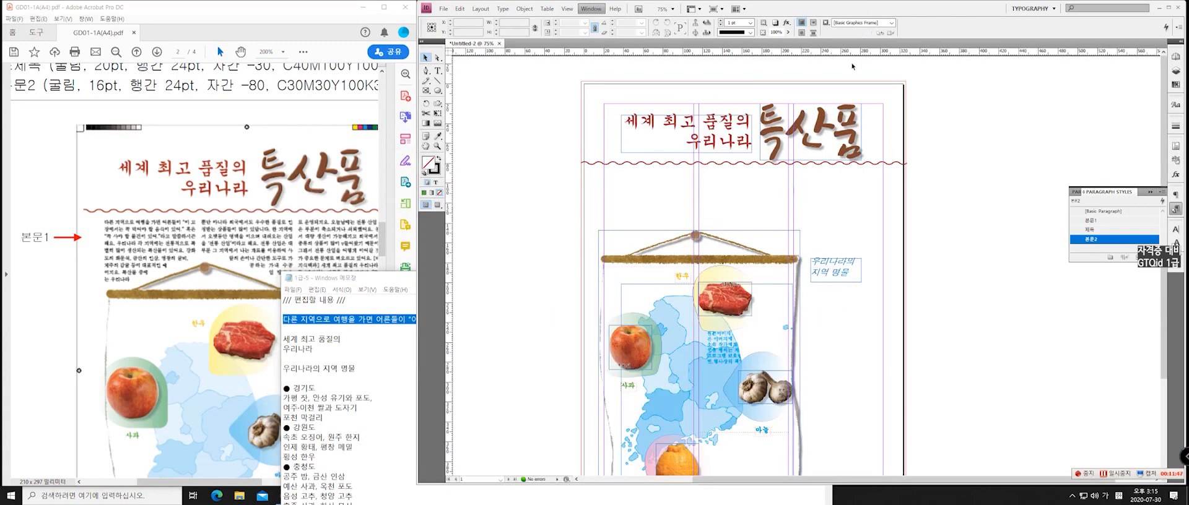
left_click(1105, 221)
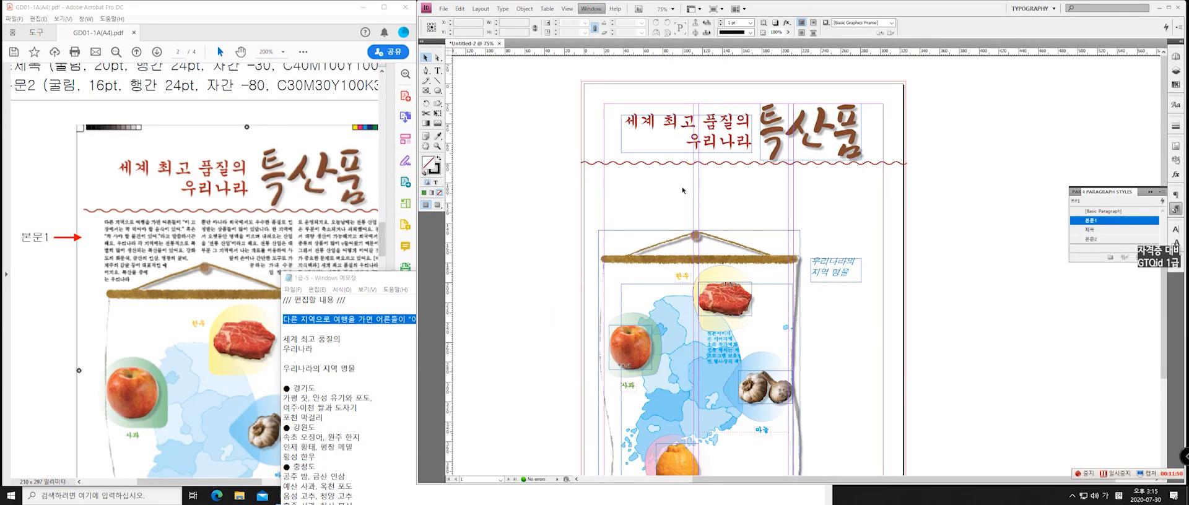
left_click(438, 71)
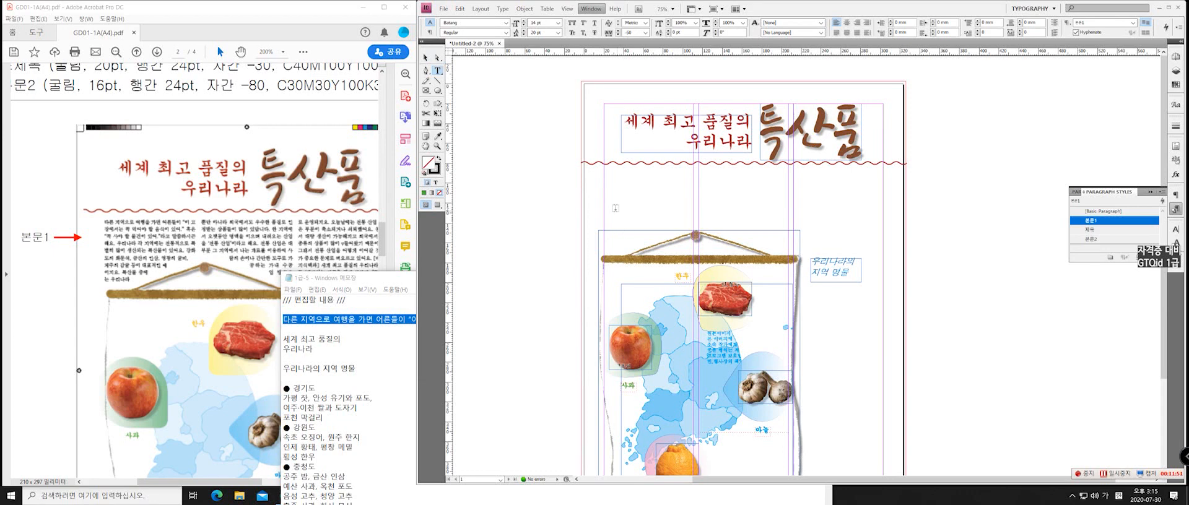
left_click_drag(604, 169, 884, 253)
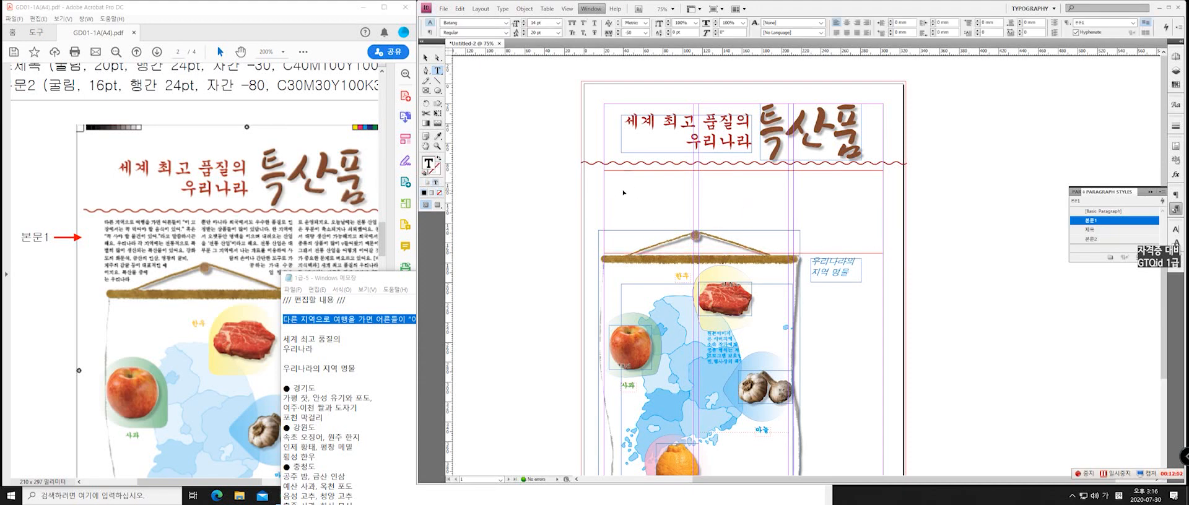
key("ctrl+v")
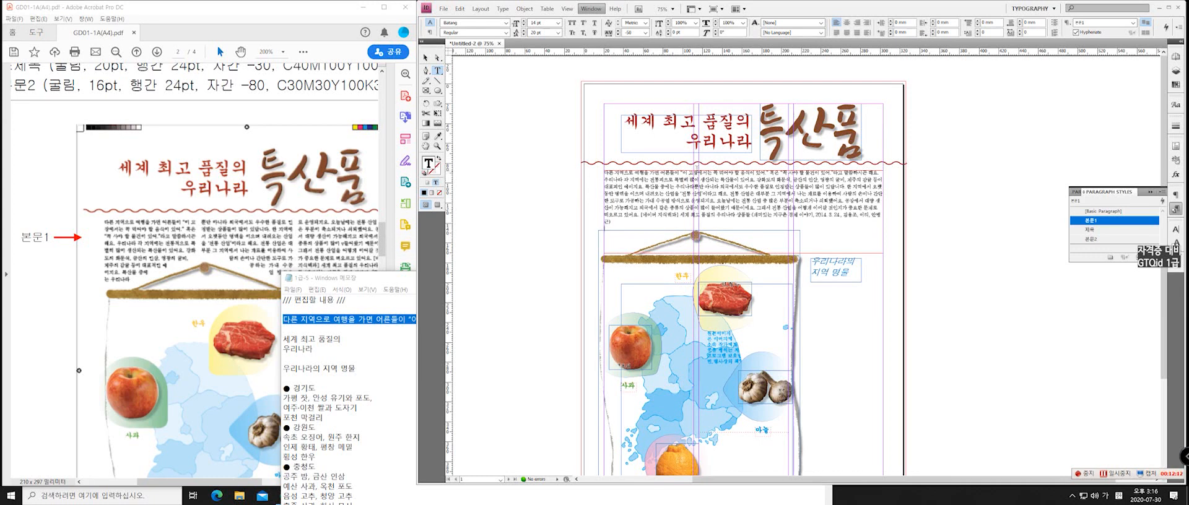
Divide the 본문1 text frame into three columns with a 5 mm gutter
key("Escape")
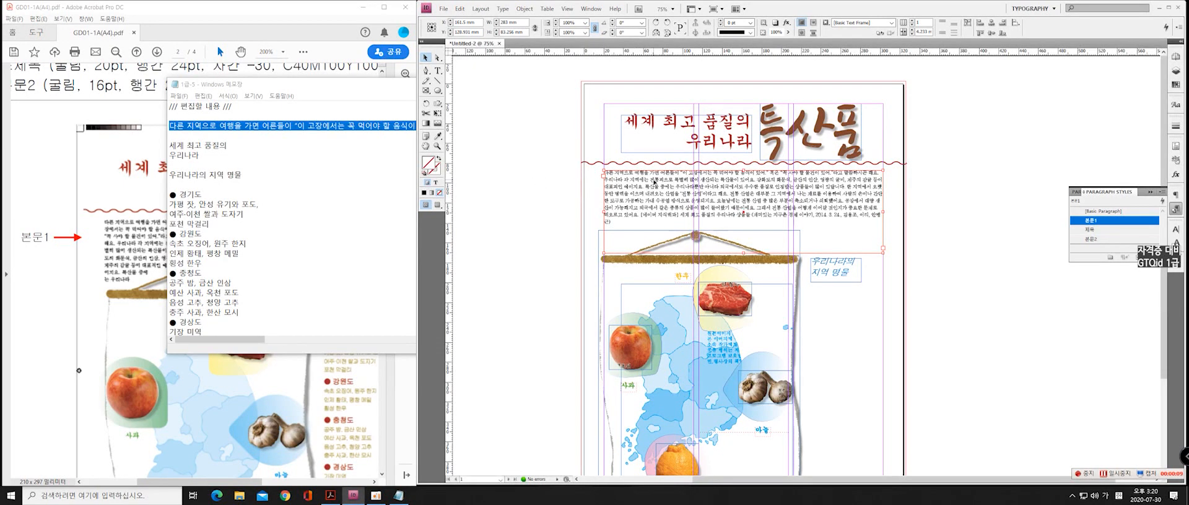
left_click(524, 9)
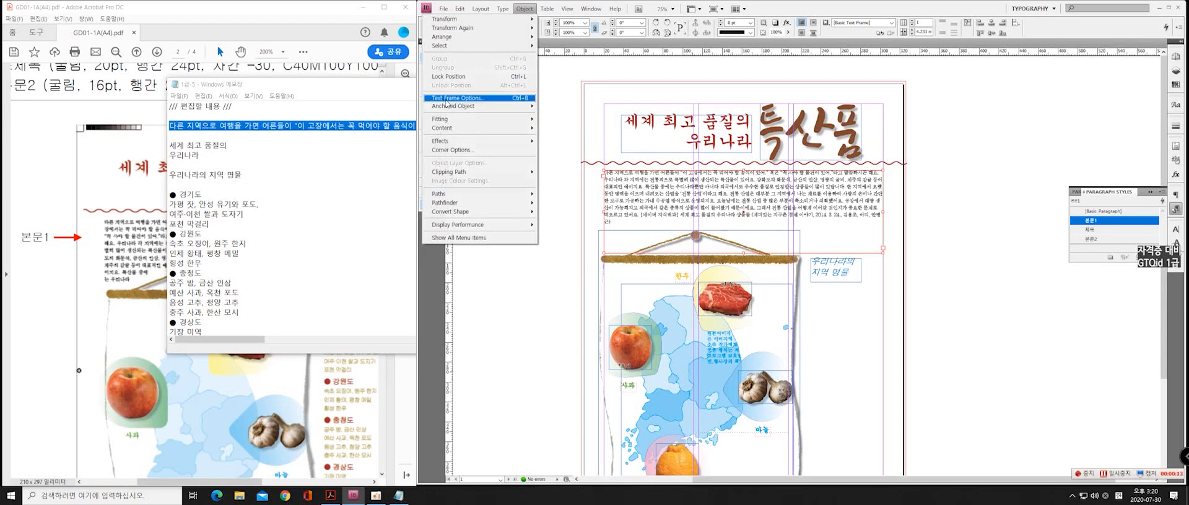
left_click(493, 99)
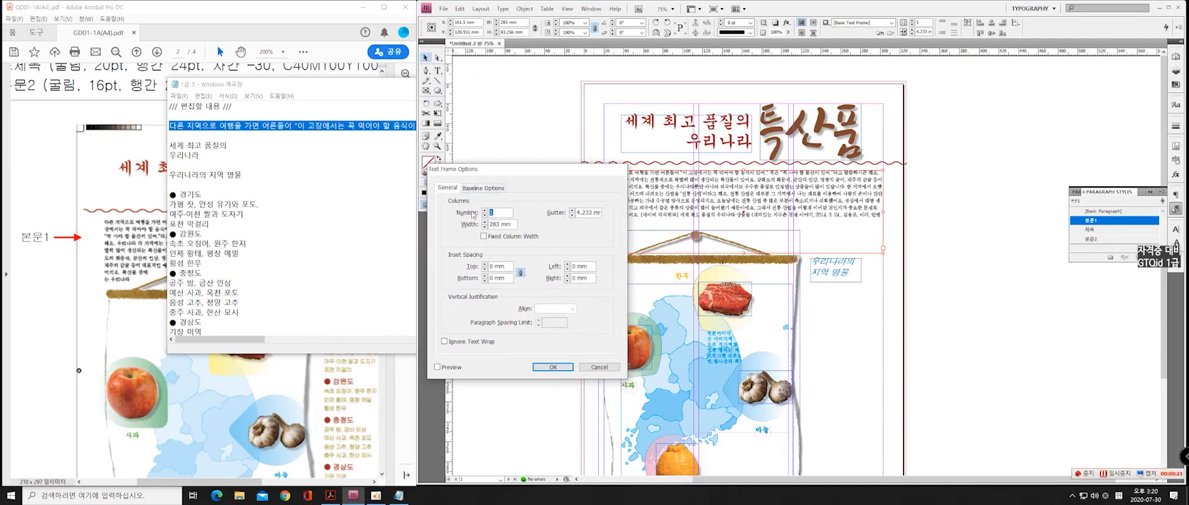
left_click(485, 210)
left_click(485, 210)
left_click(587, 213)
left_click_drag(578, 217, 609, 215)
type("5")
left_click(553, 367)
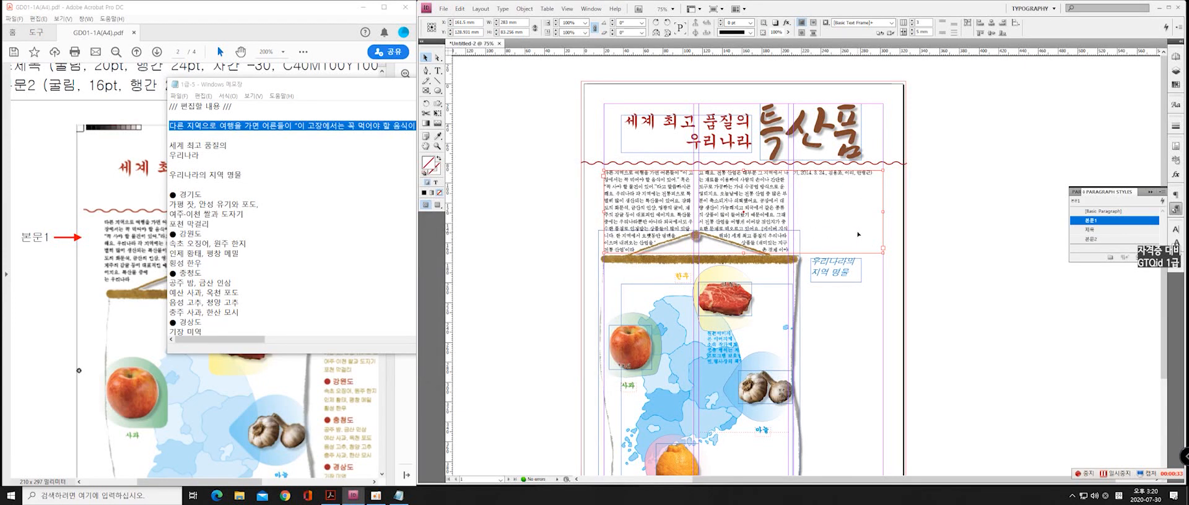
Following the PDF reference, enlarge the hanging-scroll image's frame slightly from its upper-right corner and fit the image to the frame
left_click(307, 37)
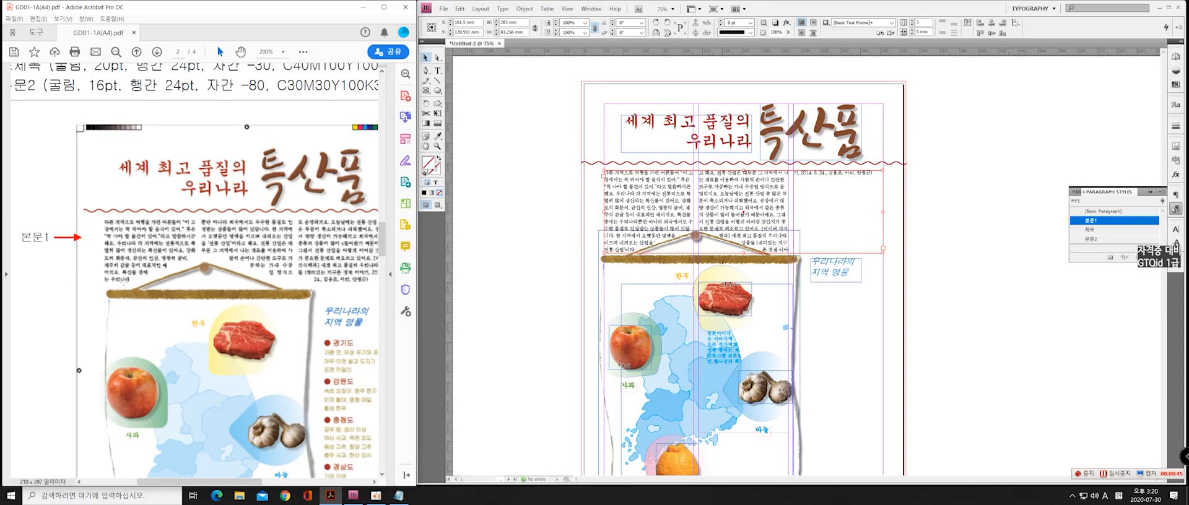
left_click(600, 249)
scroll(870, 278, "down", 2)
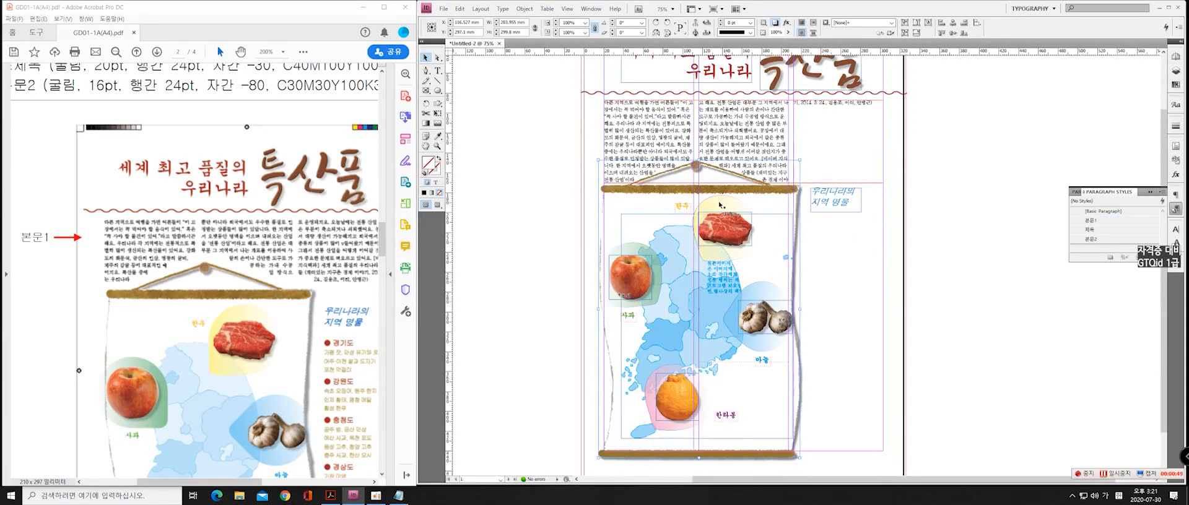
scroll(720, 246, "down", 1)
scroll(720, 247, "up", 1)
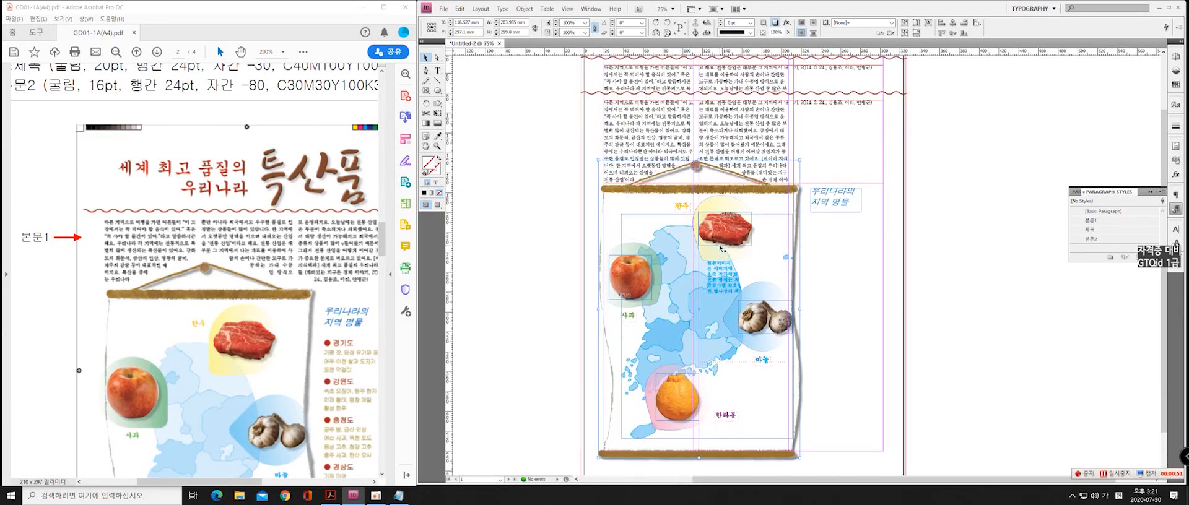
scroll(803, 178, "up", 2)
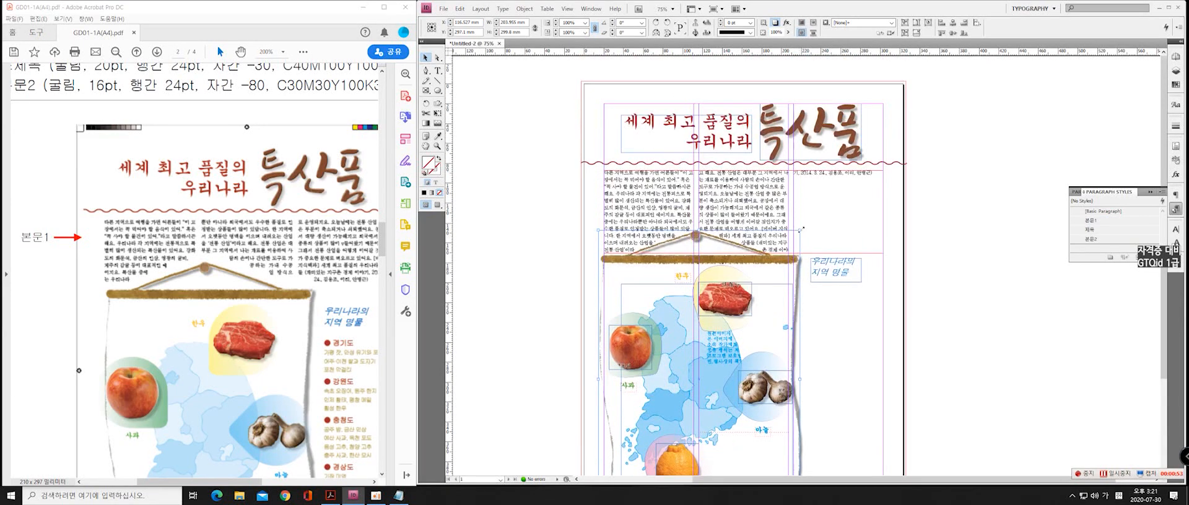
left_click_drag(800, 229, 807, 223)
right_click(803, 233)
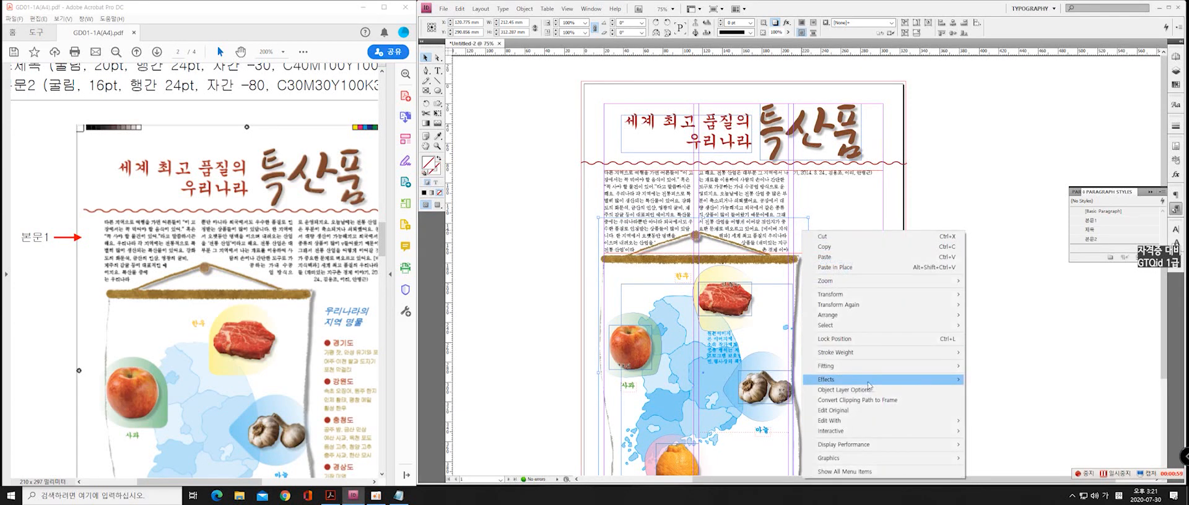
mouse_move(872, 367)
left_click(1001, 367)
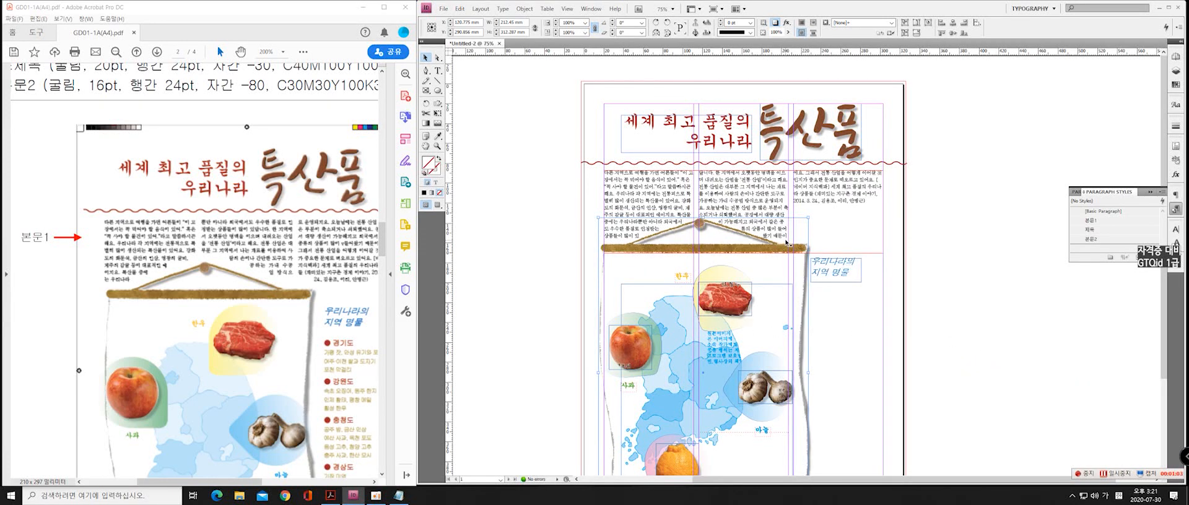
Enlarge the scroll image's frame a little more from the same corner and refit the image to it
left_click_drag(808, 218, 814, 216)
right_click(806, 224)
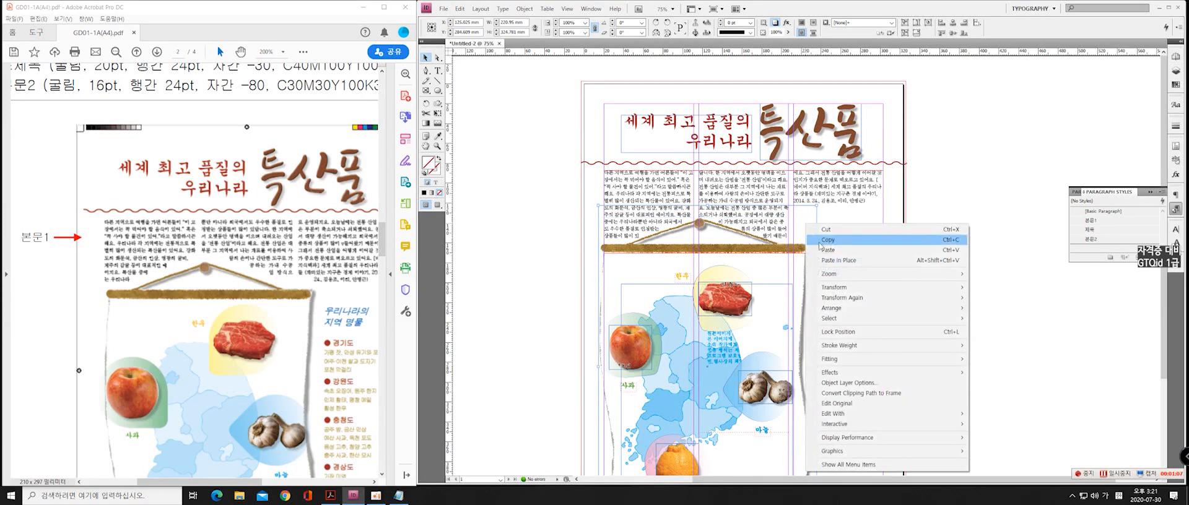
mouse_move(874, 363)
left_click(989, 361)
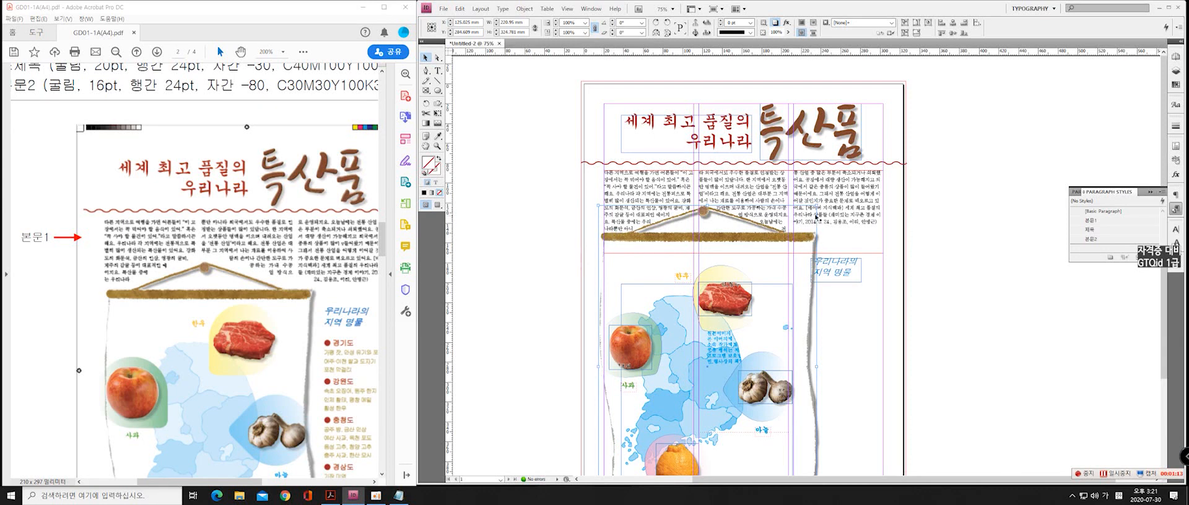
Nudge the scroll image slightly left beneath the three-column text to bring the line breaks closer to the reference
left_click(632, 251)
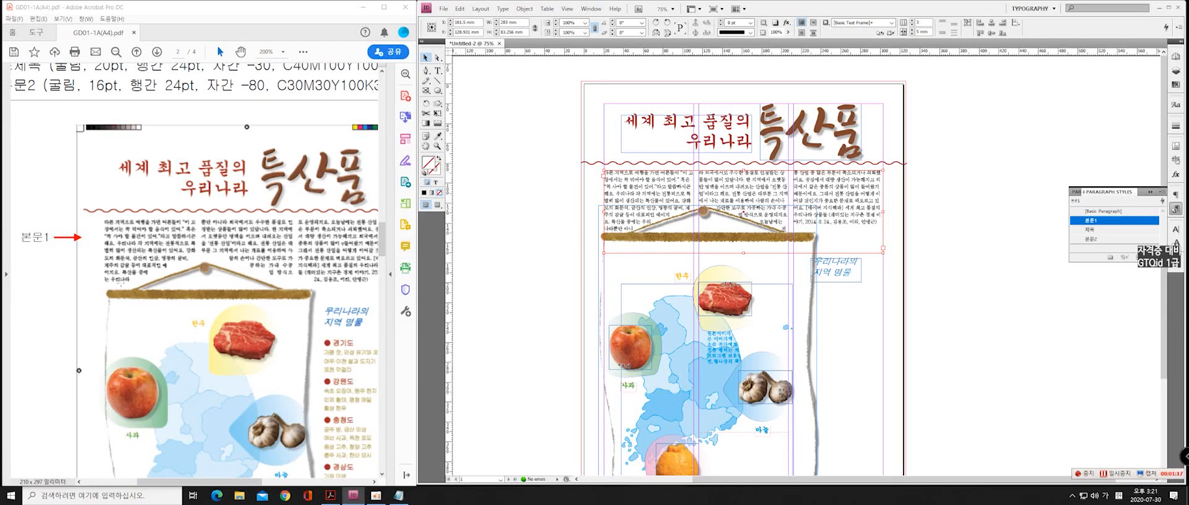
left_click(622, 277)
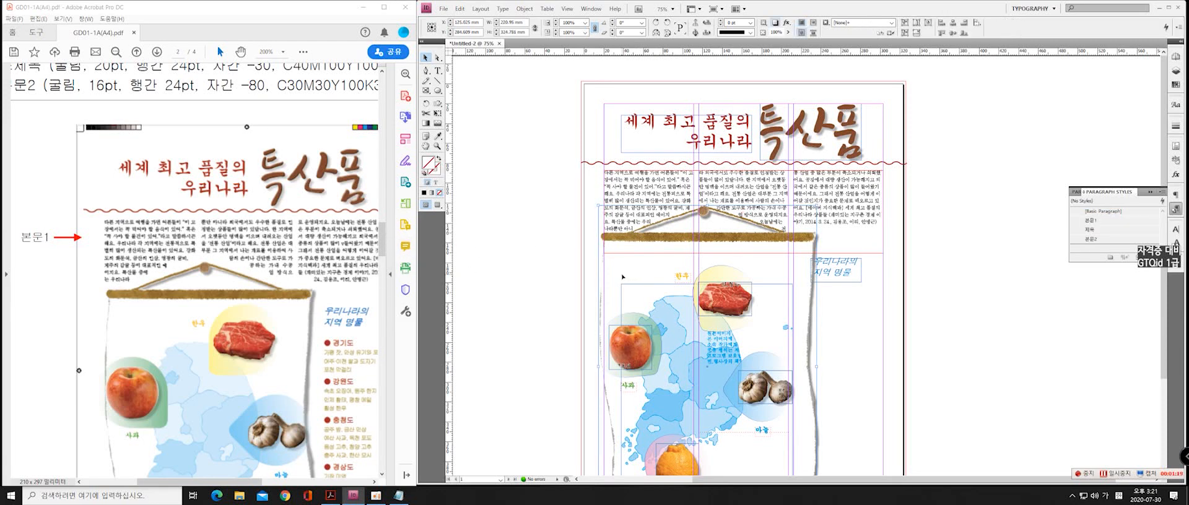
key("Left")
key("Left")
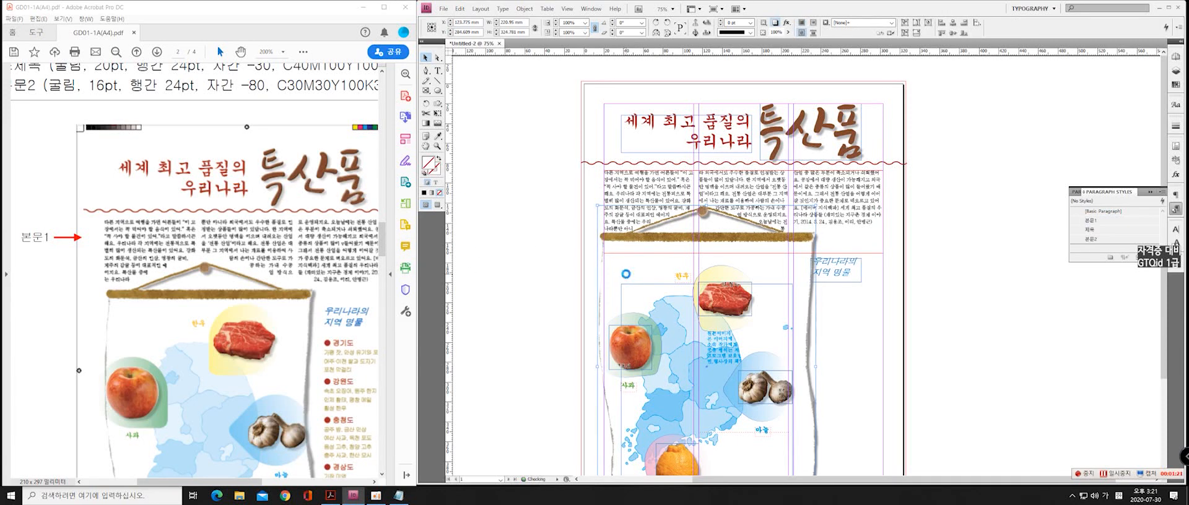
key("Left")
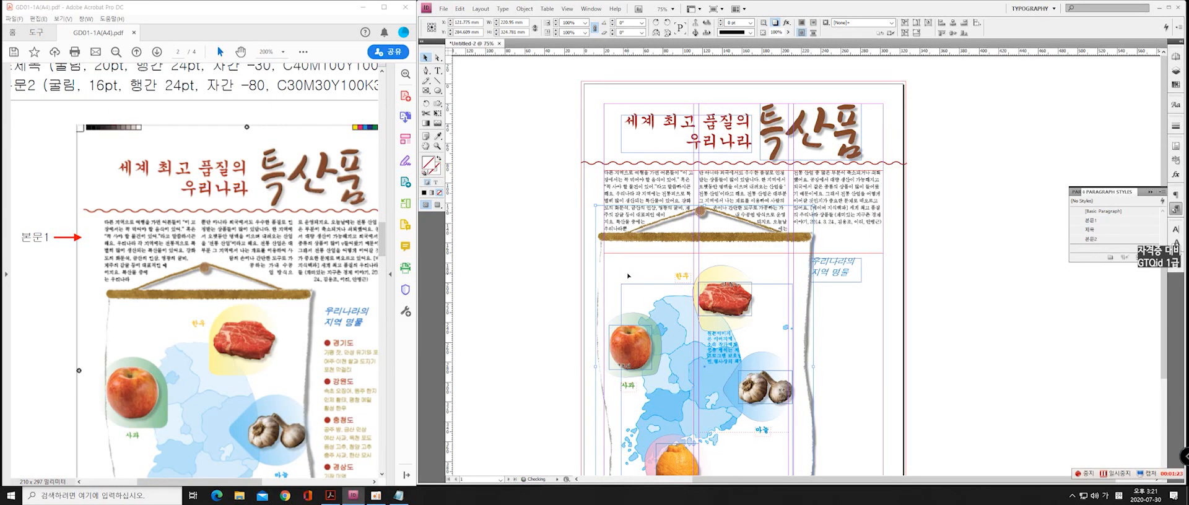
key("Left")
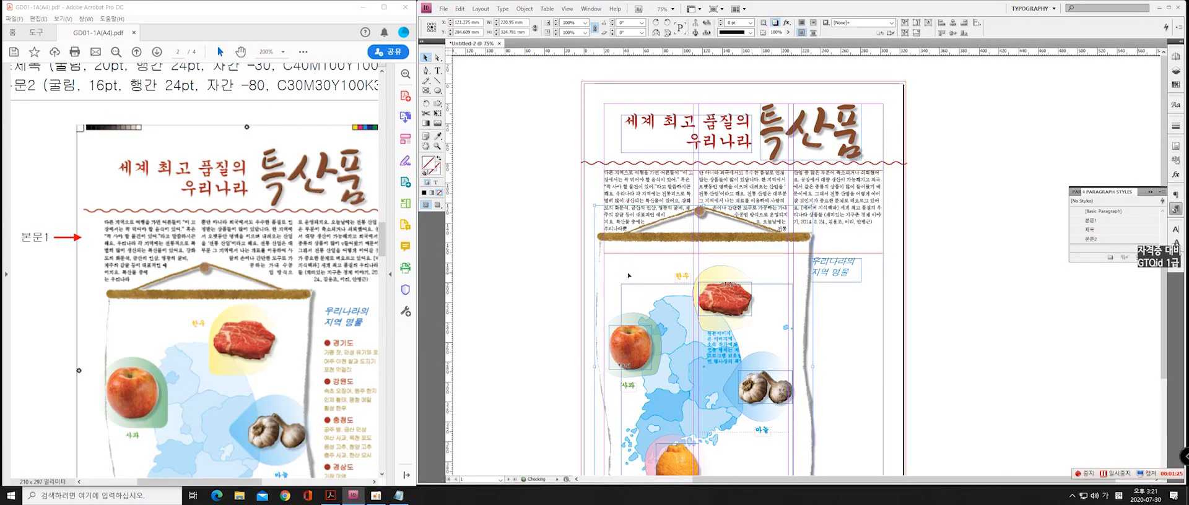
key("Left")
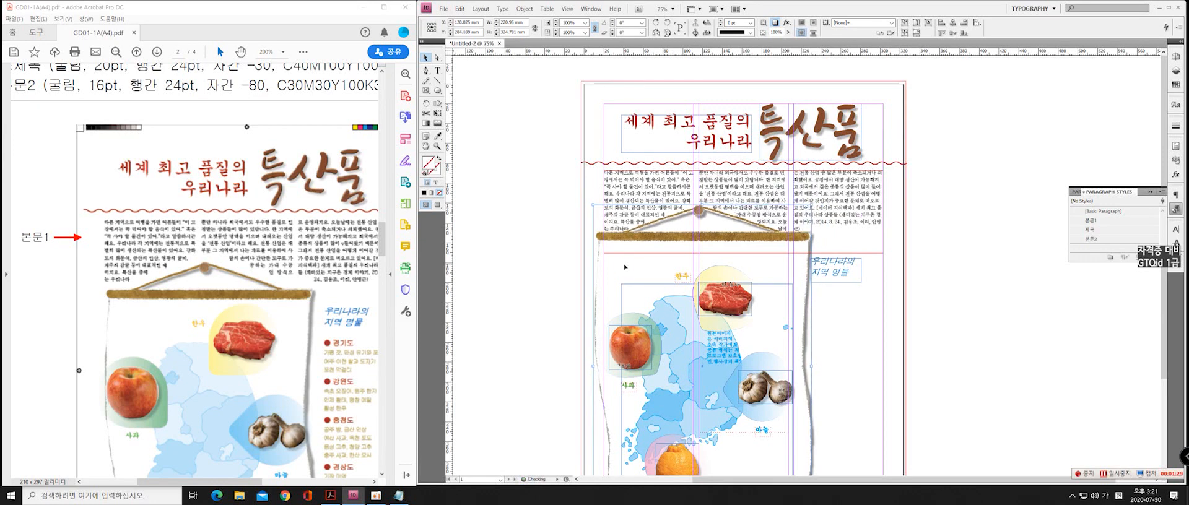
key("Right")
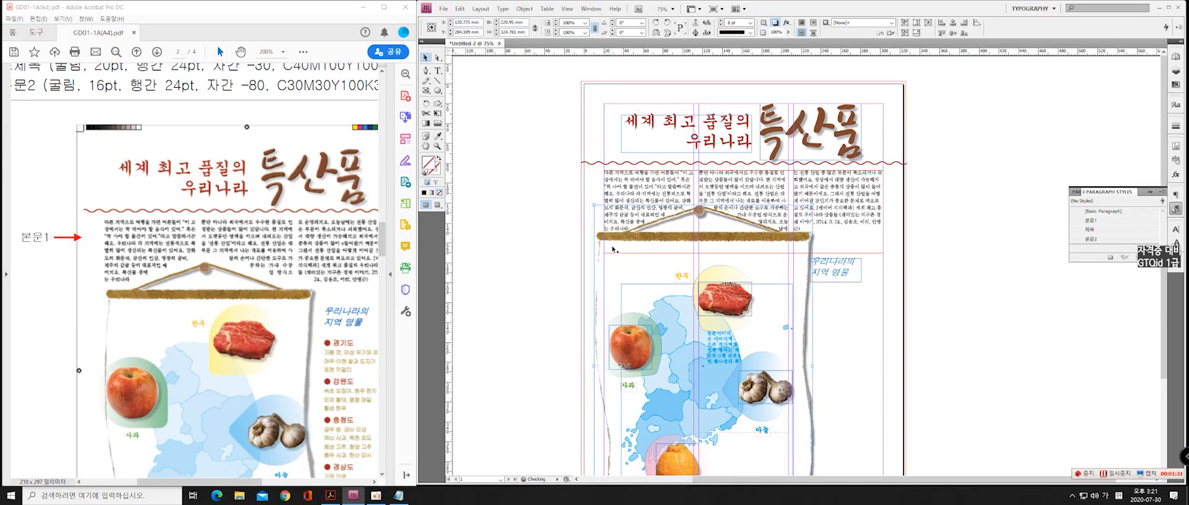
key("Left")
Set the text wrap offset around the scroll image to 7 mm
left_click(1175, 265)
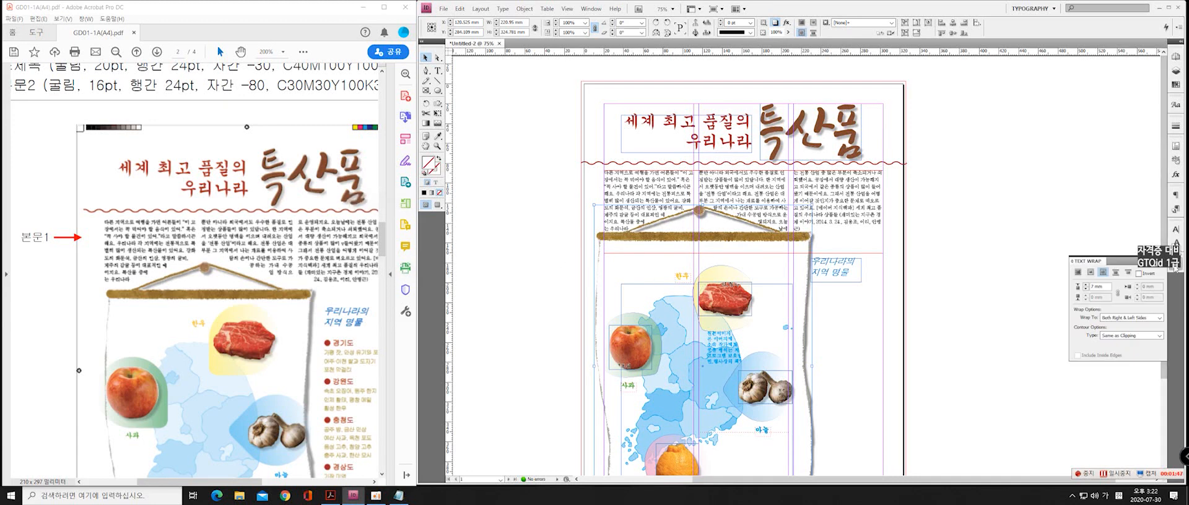
left_click(764, 240)
left_click(800, 257)
left_click(608, 246)
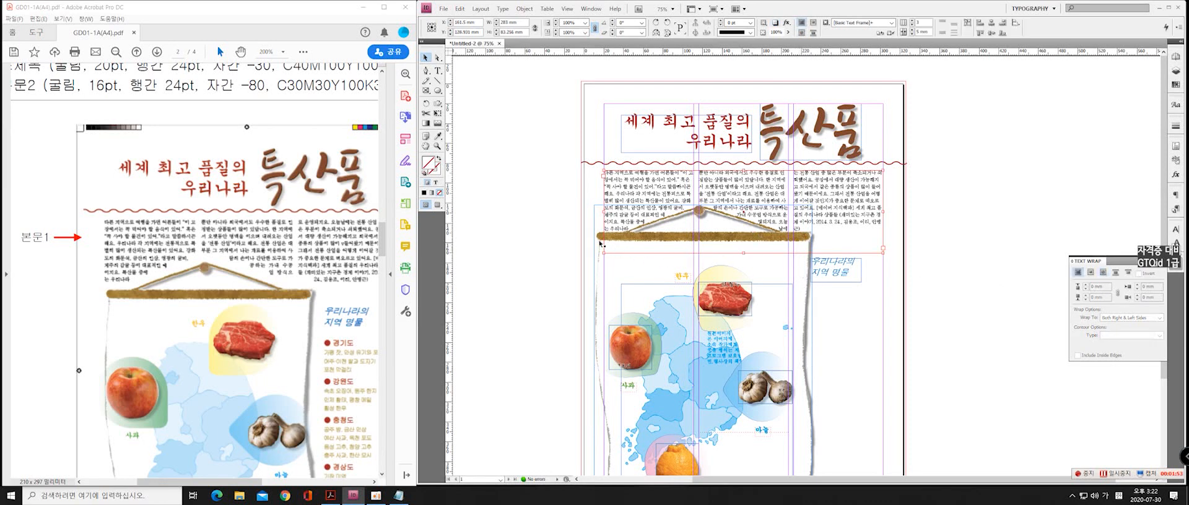
left_click(600, 241)
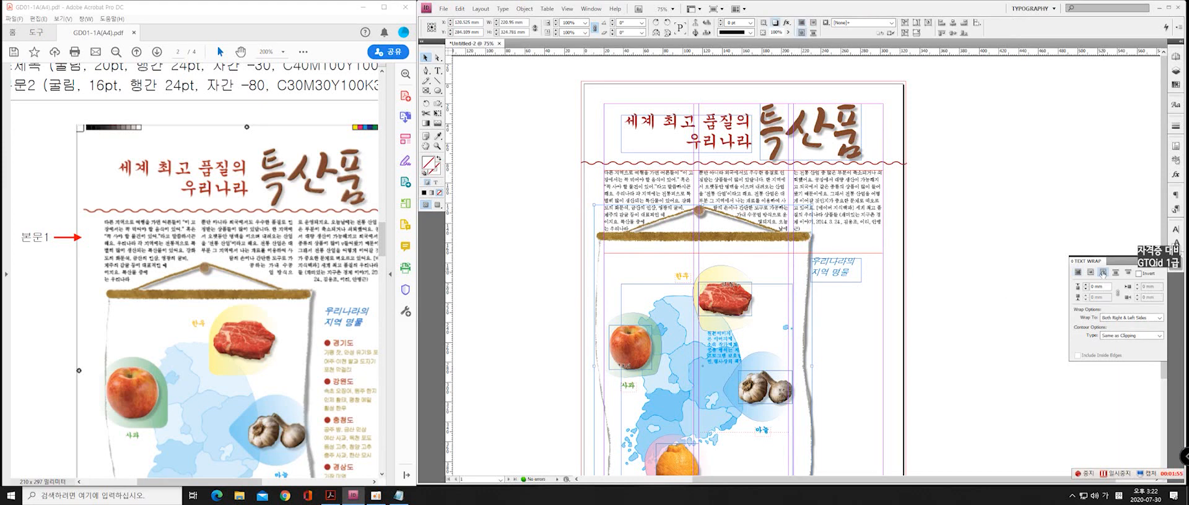
left_click(1104, 287)
type("7")
key("Return")
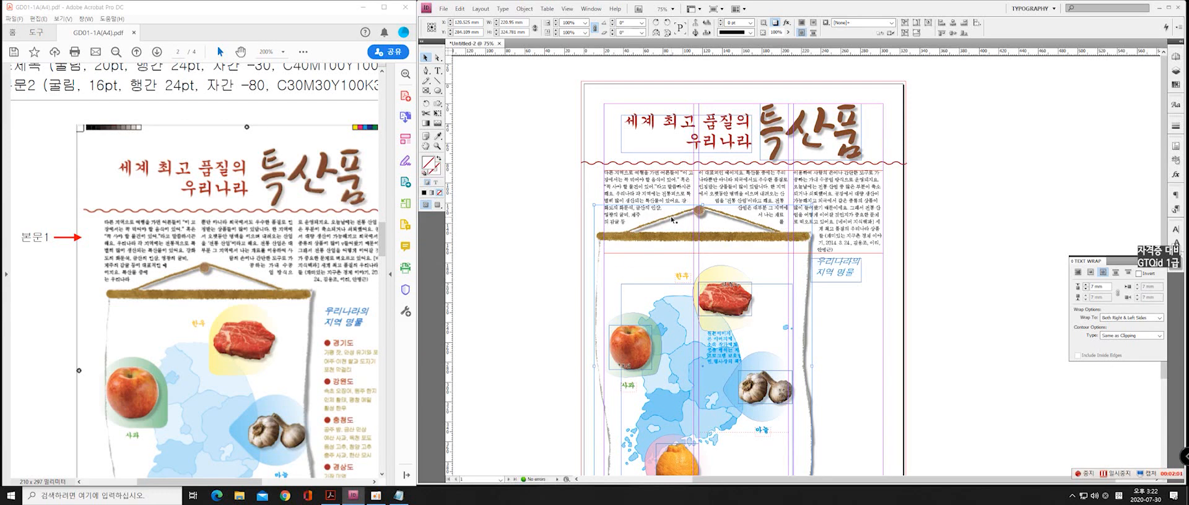
Nudge the scroll image down and slightly right until the 본문1 text wraps around its cord like the reference
left_click(619, 254)
left_click(605, 253)
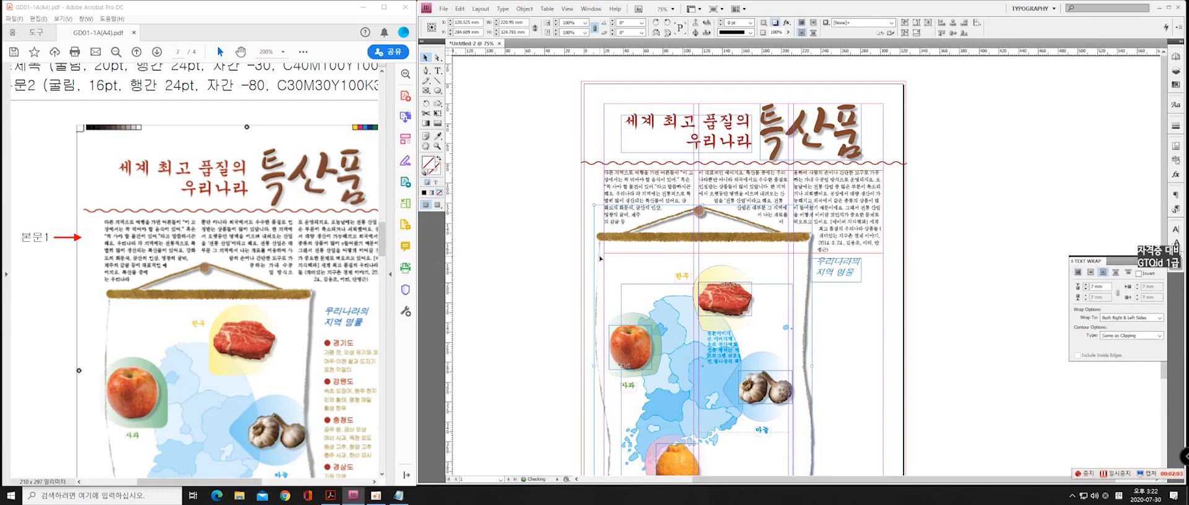
key("Down")
key("Down")
key("Down")
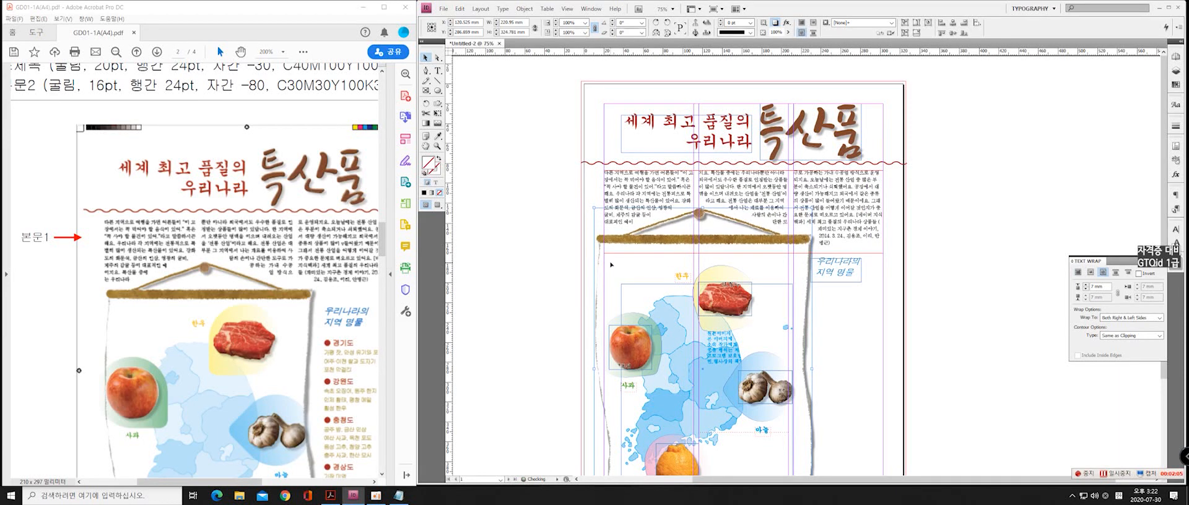
key("Down")
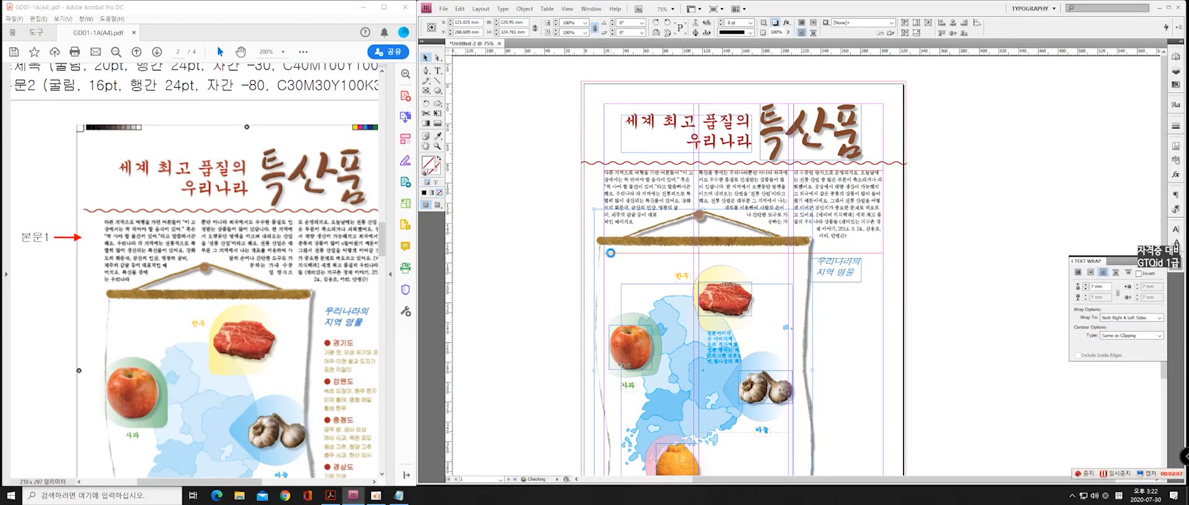
key("Right")
key("Right")
key("Right")
key("Right")
key("Right")
key("Down")
key("Down")
key("Down")
key("Down")
key("Down")
key("Down")
key("Down")
key("Down")
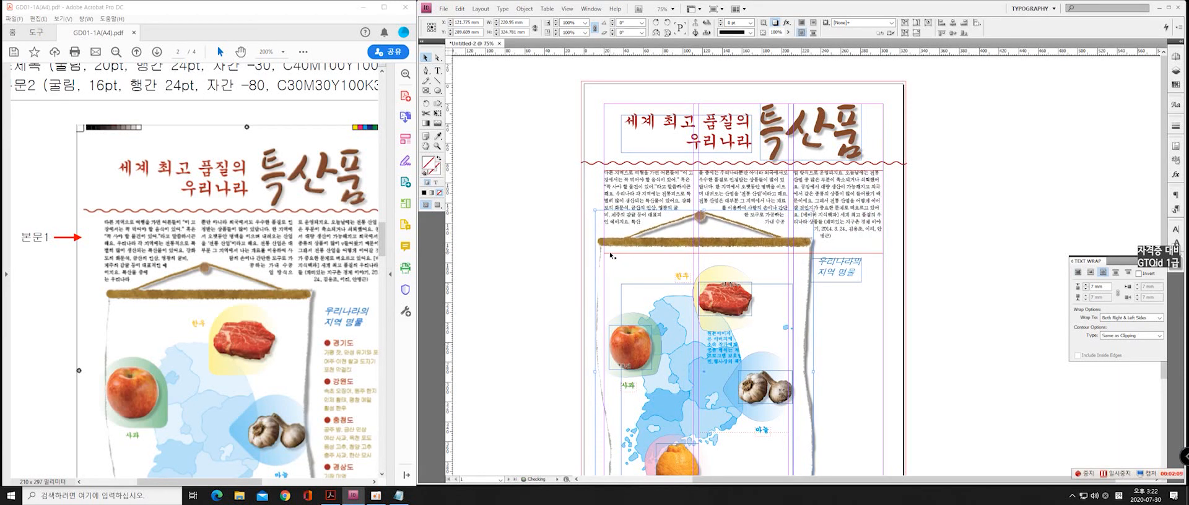
key("Down")
key("Down")
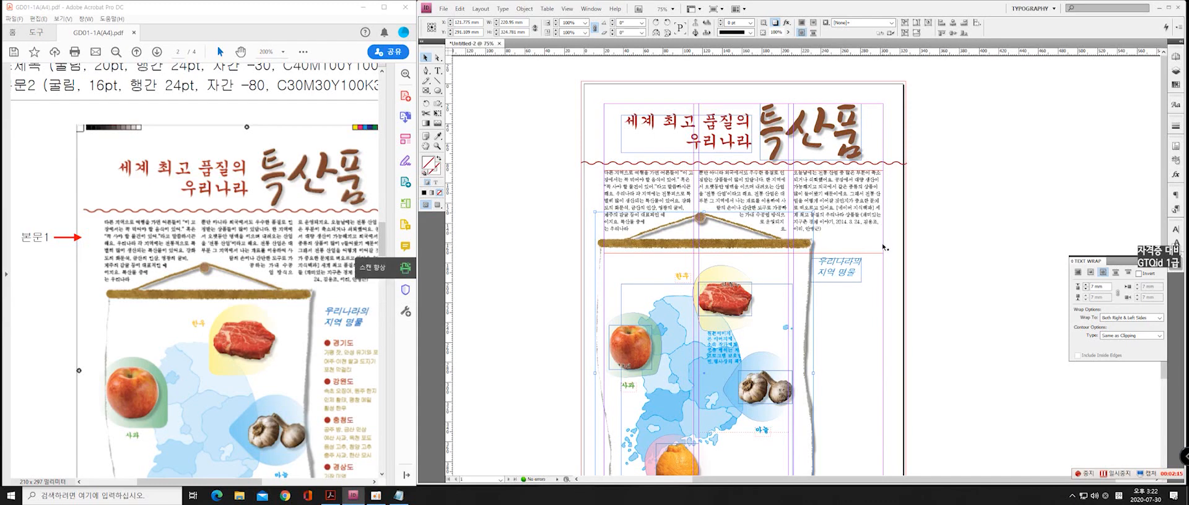
Close the text wrap settings, choose the 본문2 paragraph style with the Type tool active, and switch to the 1급-5 text file in Notepad
scroll(927, 301, "down", 3)
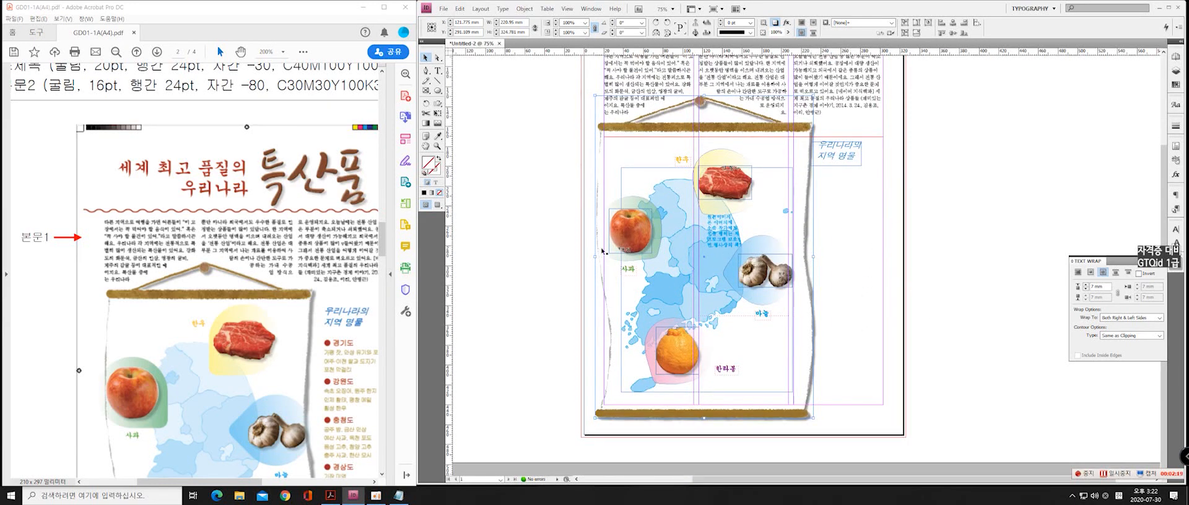
scroll(867, 256, "up", 2)
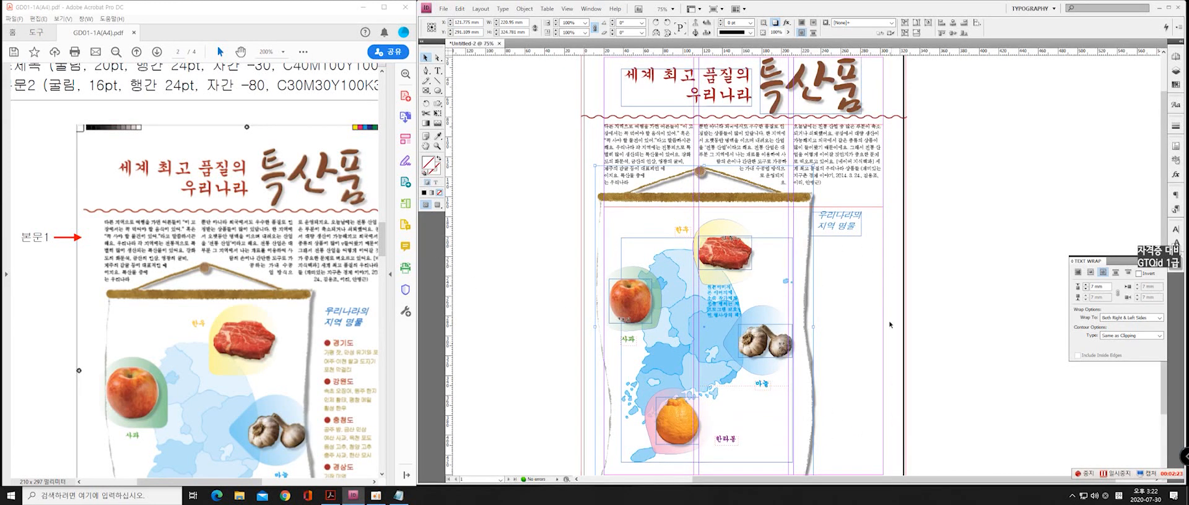
left_click(1175, 265)
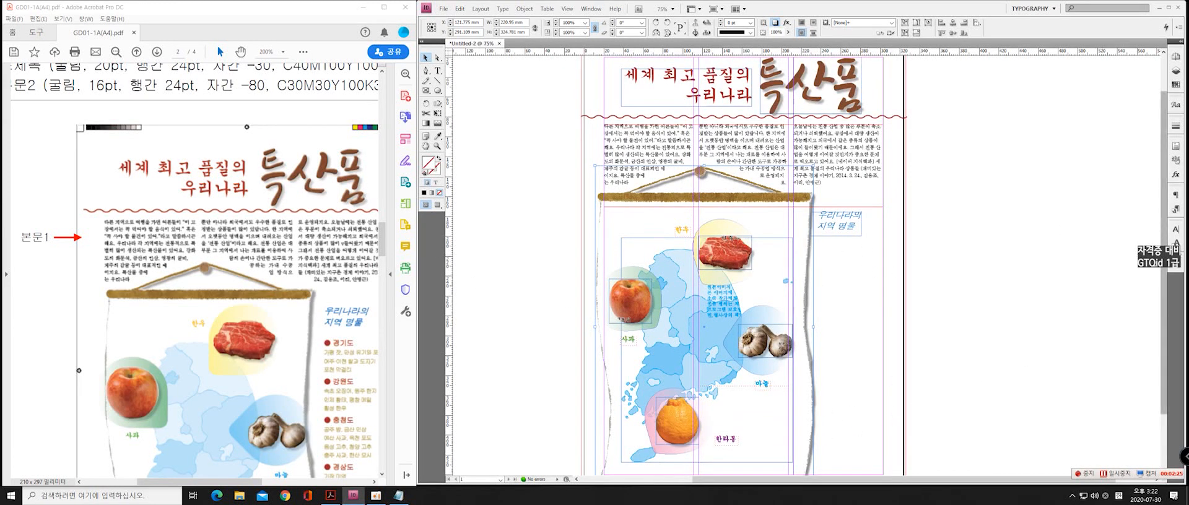
left_click(438, 71)
left_click(1176, 210)
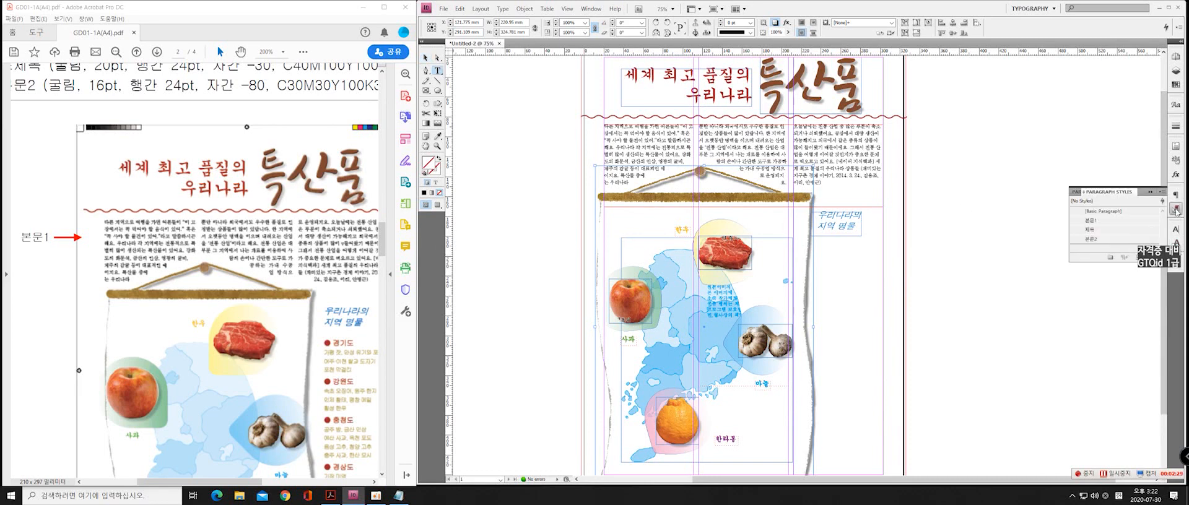
left_click(1094, 241)
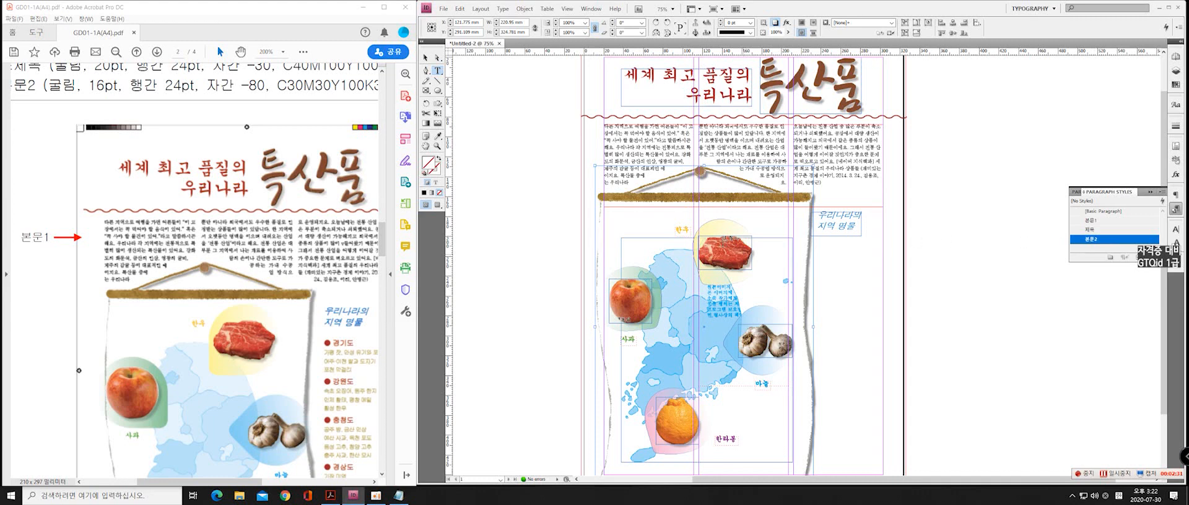
scroll(891, 259, "down", 3)
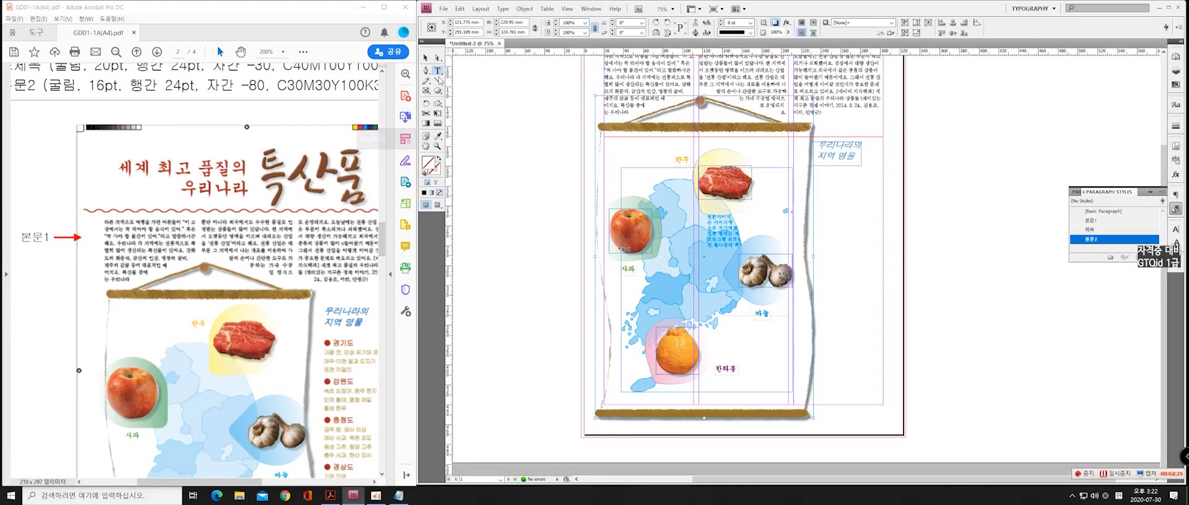
left_click(398, 496)
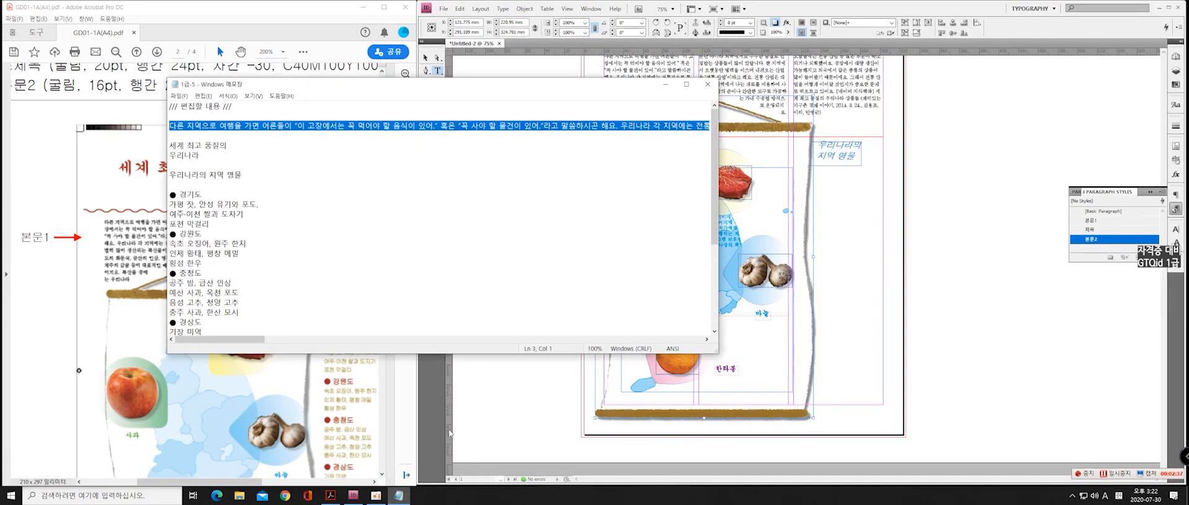
Copy the regional product list from ● 경기도 through 감귤과 한라봉, 옥돔 in the text file and close Notepad
left_click_drag(276, 86, 287, 88)
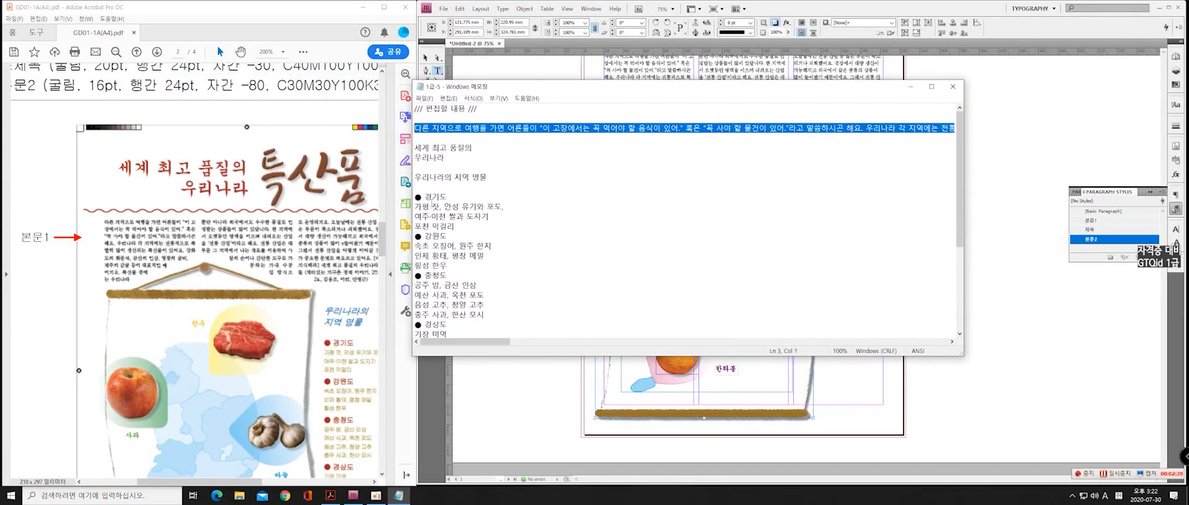
scroll(449, 212, "down", 4)
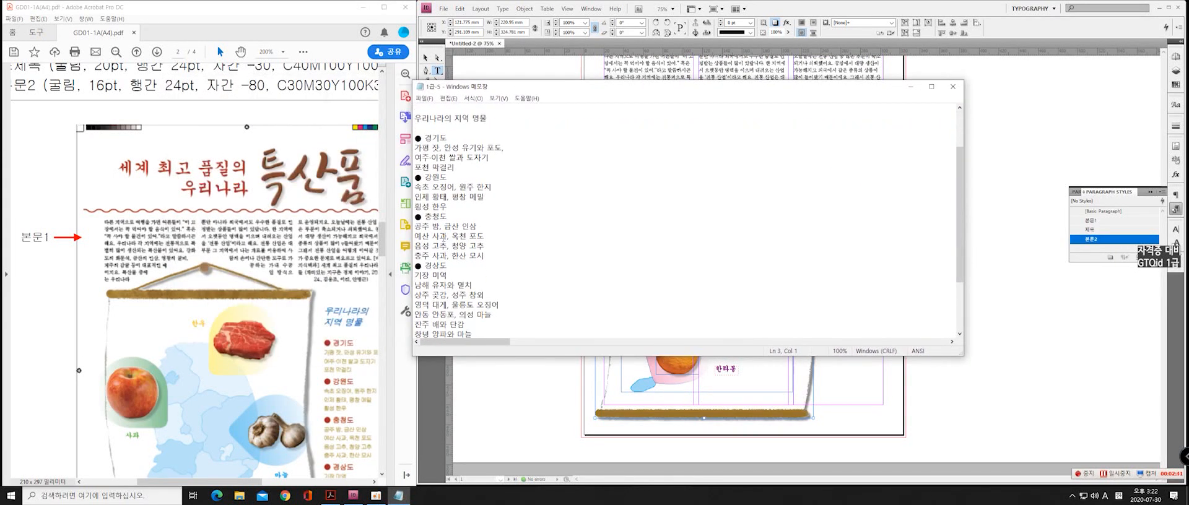
scroll(448, 212, "down", 1)
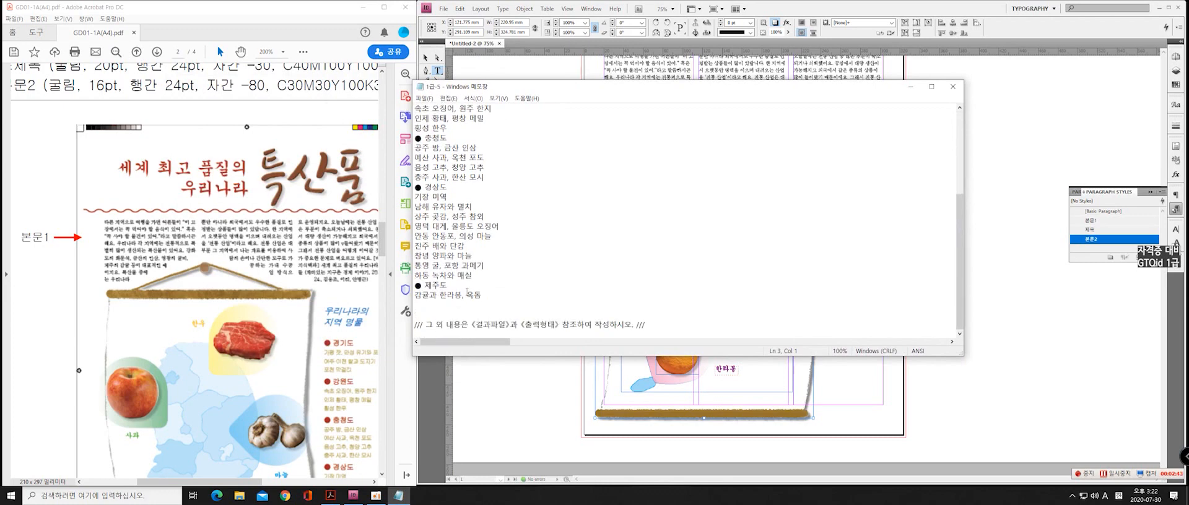
left_click_drag(428, 305, 416, 197)
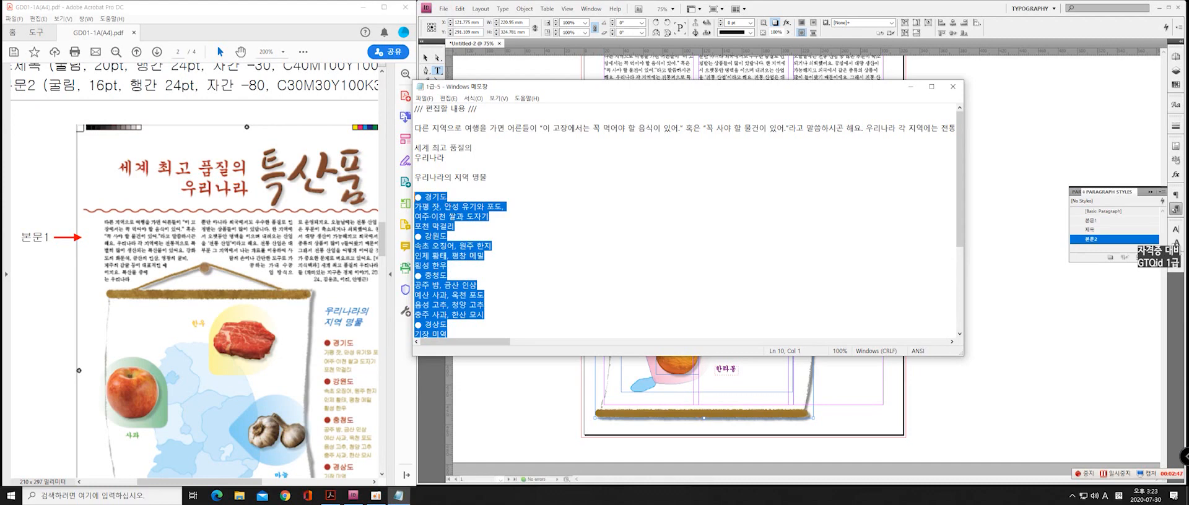
left_click(953, 86)
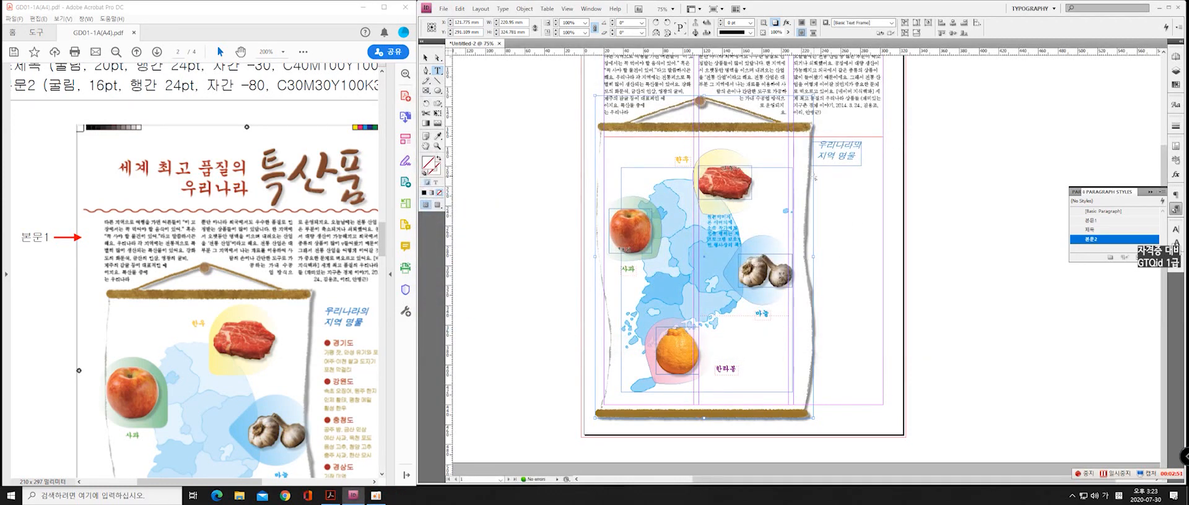
Place the copied list in a tall text frame beneath the 우리나라의 지역 명물 heading and give it the 본문2 paragraph style
left_click_drag(813, 176, 884, 400)
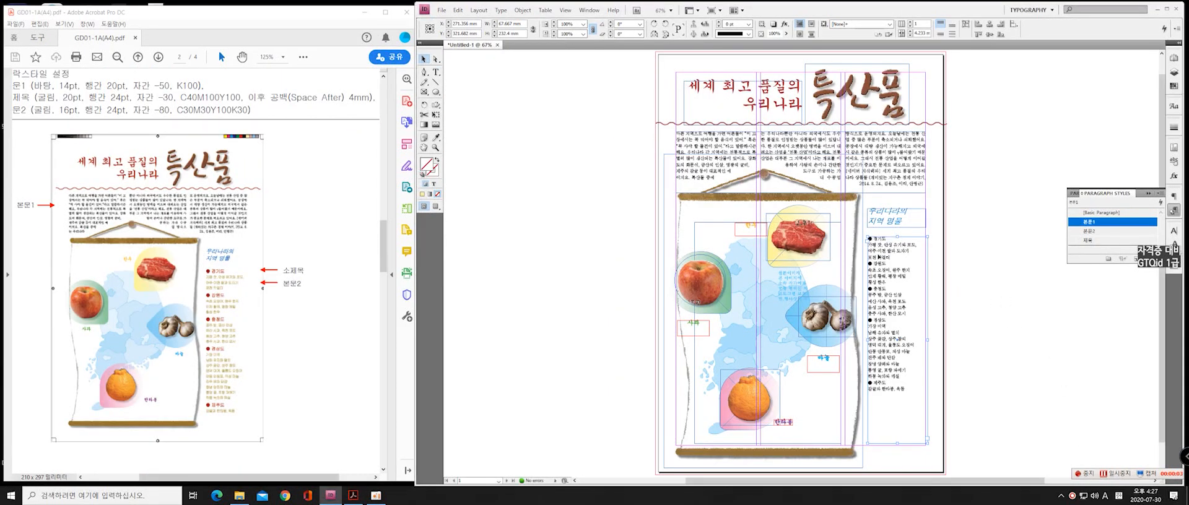
left_click(1100, 232)
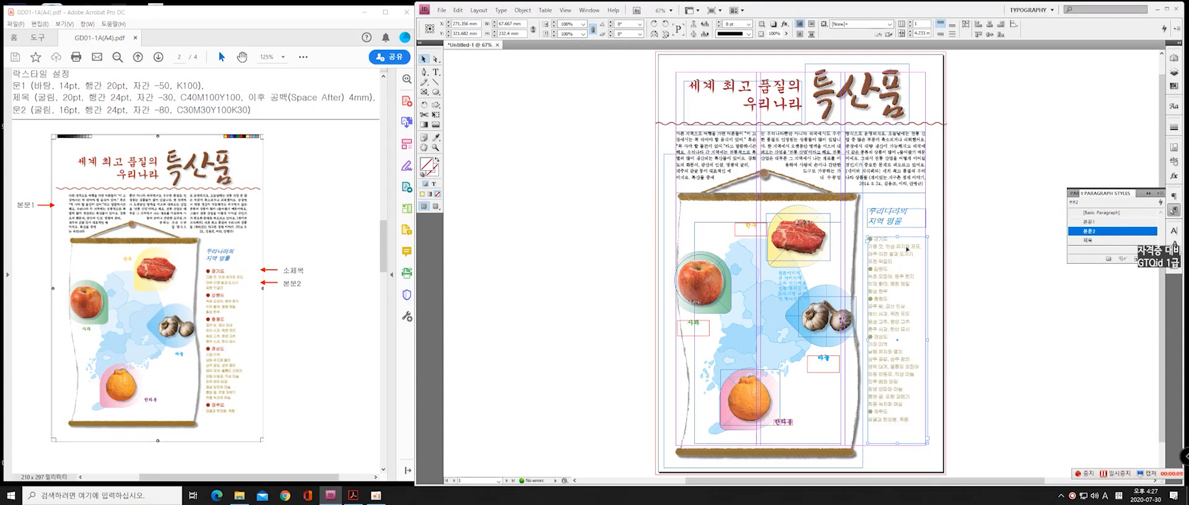
Apply the 제목 paragraph style to the five region headings 경기도, 강원도, 충청도, 경상도 and 제주도 in the list
left_click(436, 72)
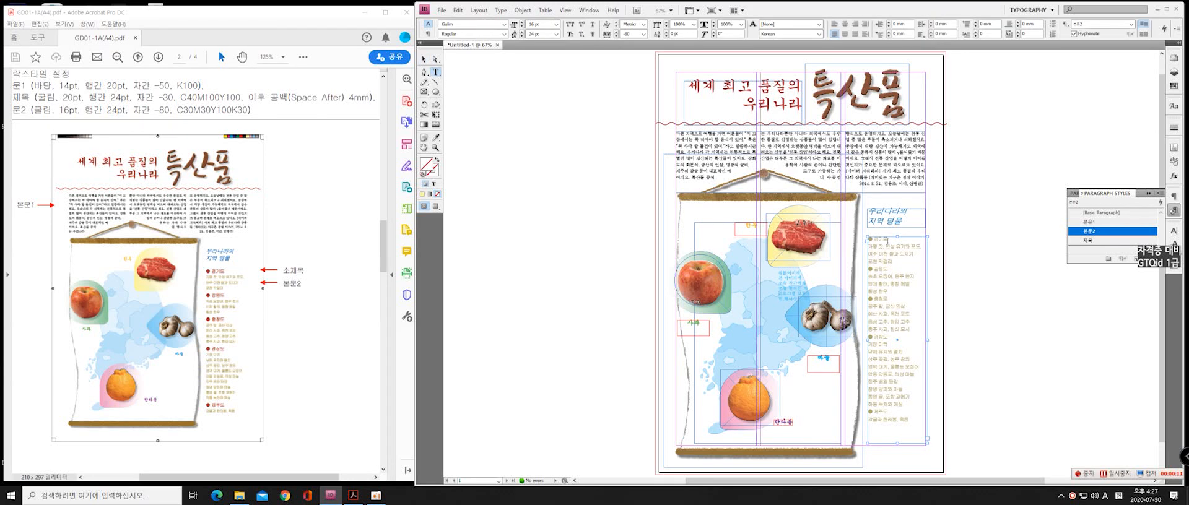
double_click(880, 239)
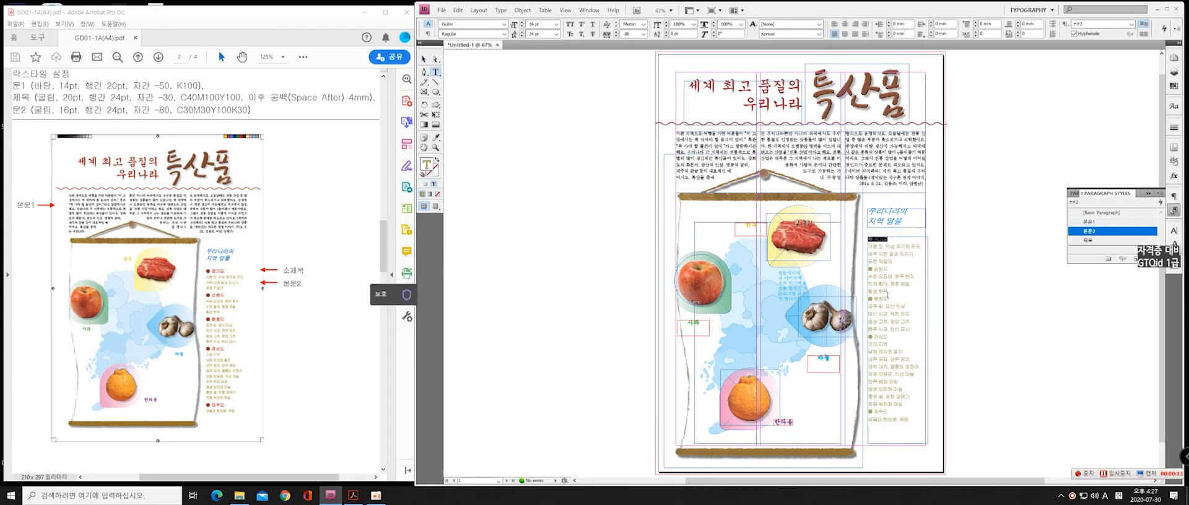
left_click(1111, 242)
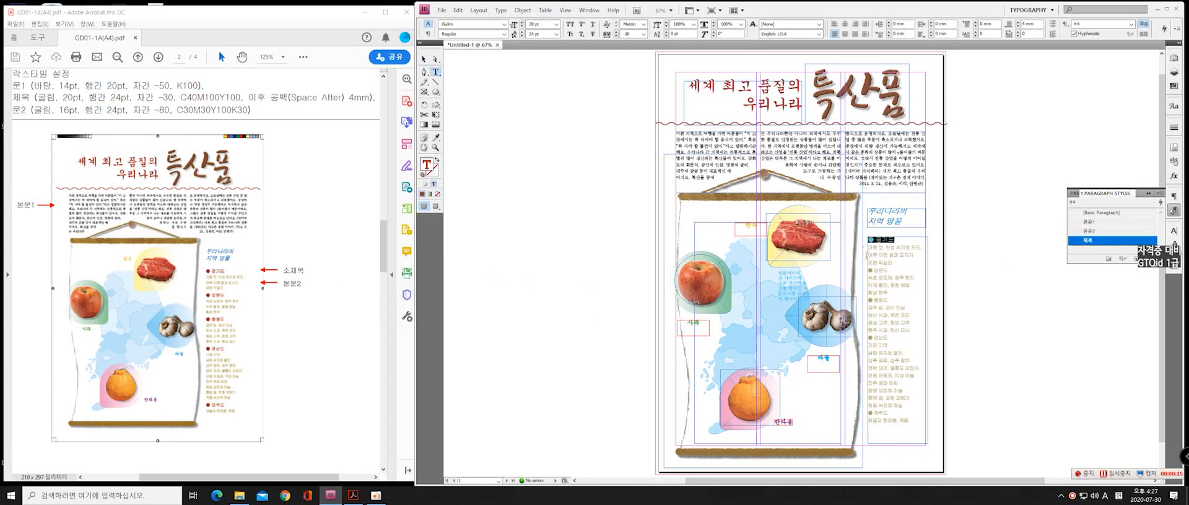
double_click(881, 270)
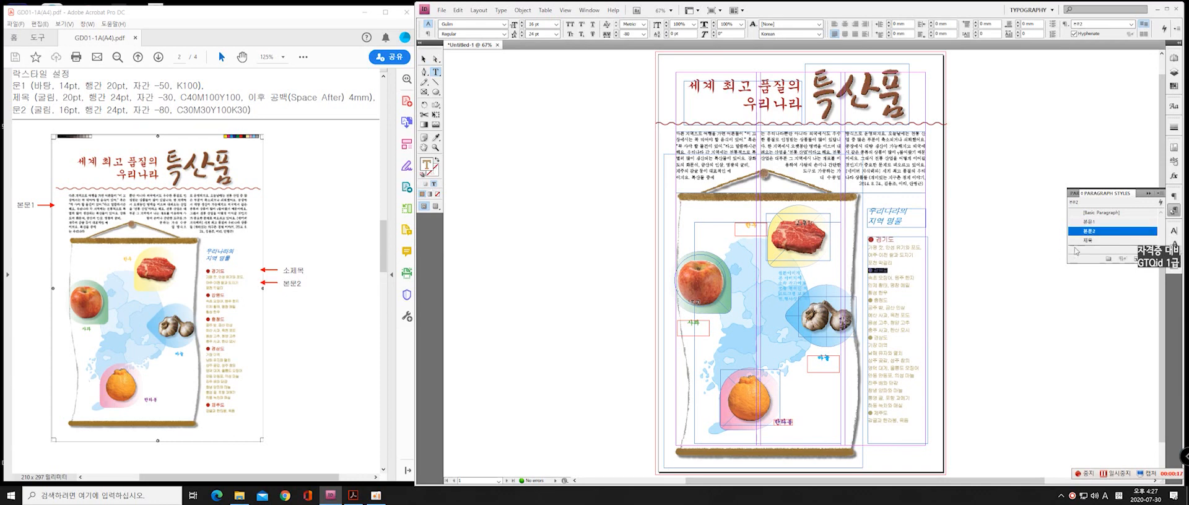
left_click(1093, 249)
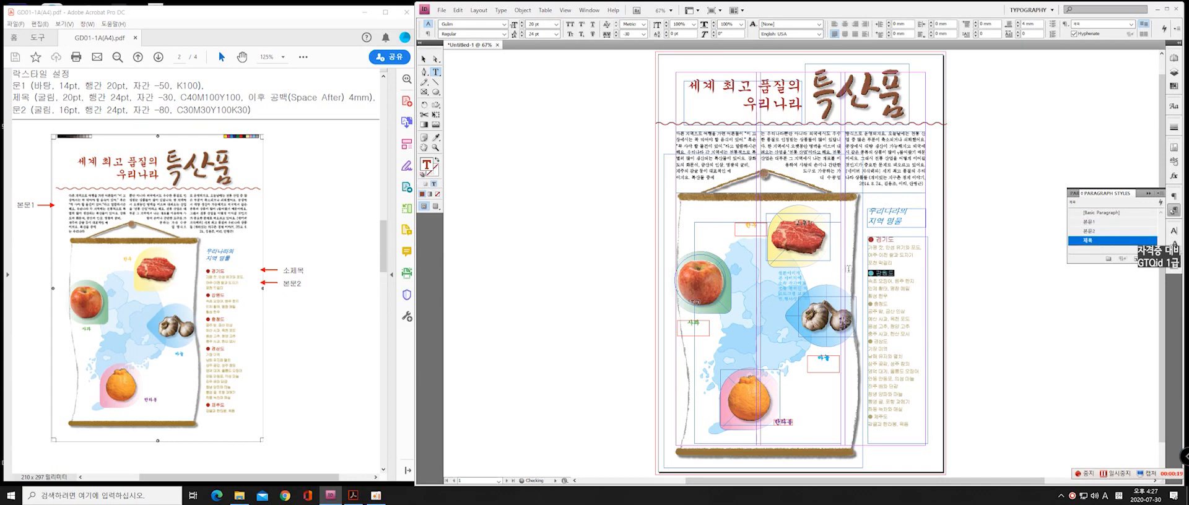
double_click(888, 304)
left_click(1090, 241)
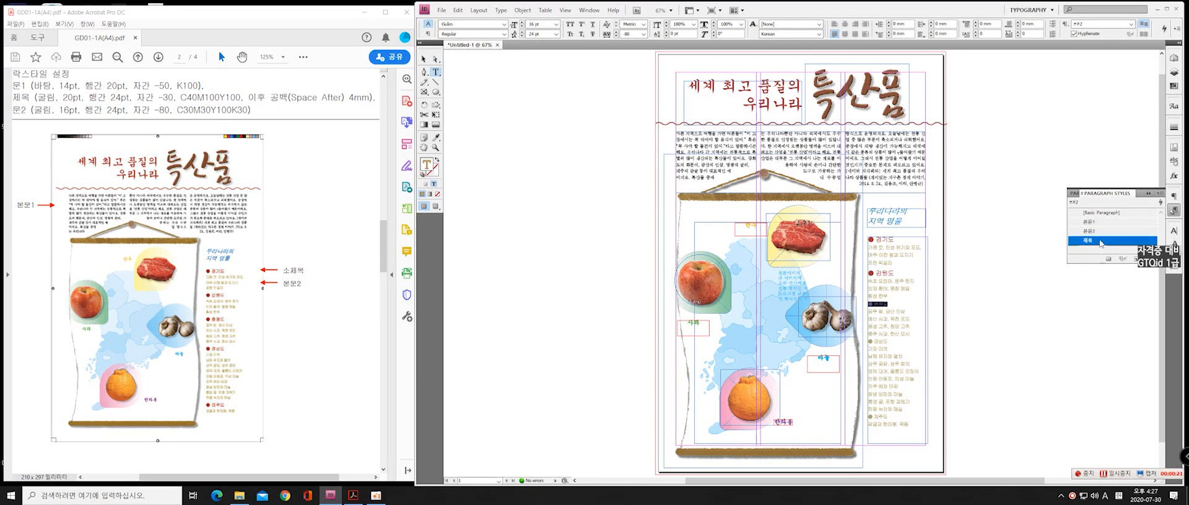
double_click(877, 345)
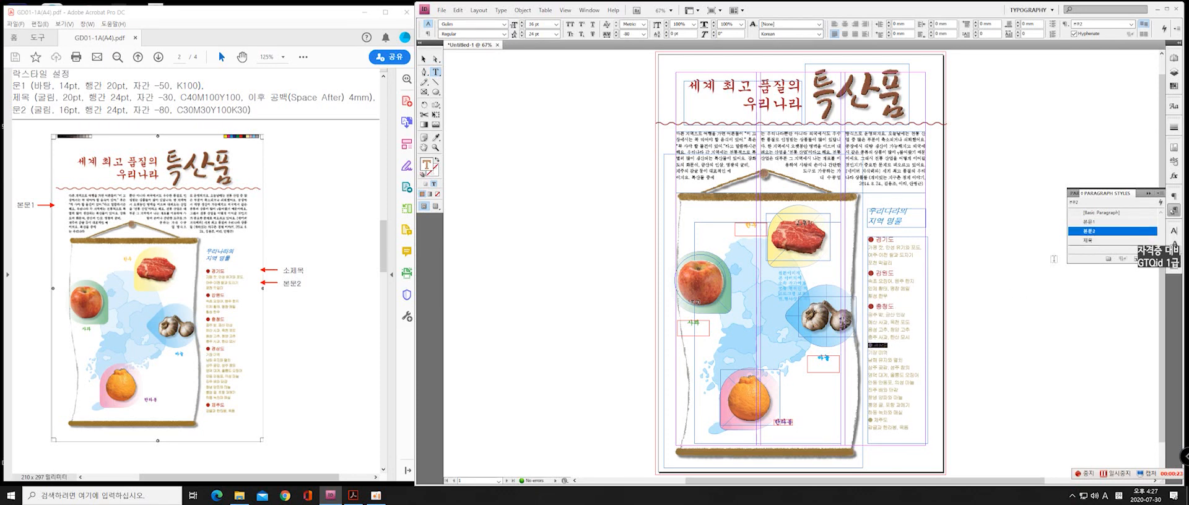
left_click(1088, 241)
double_click(877, 424)
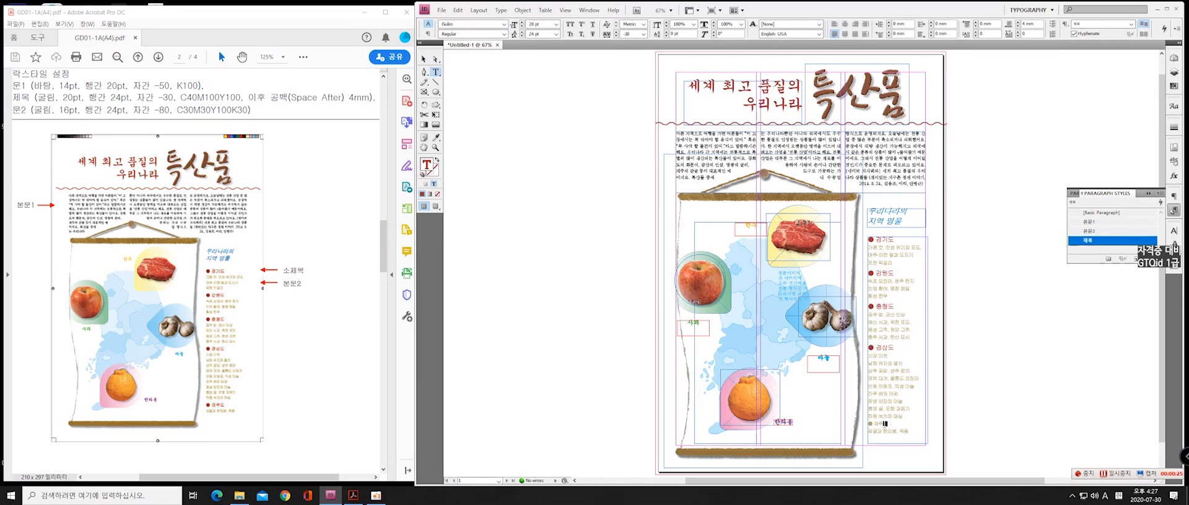
left_click(1111, 242)
left_click(426, 59)
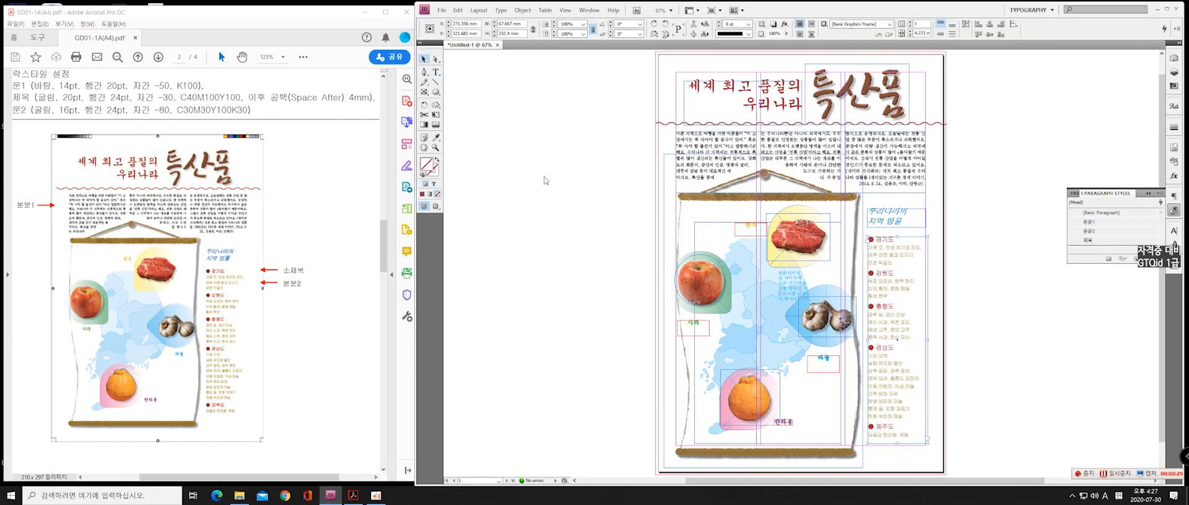
Save the document as 202020-성명-1.indd in the 정답파일 folder, replacing the existing file
left_click(442, 10)
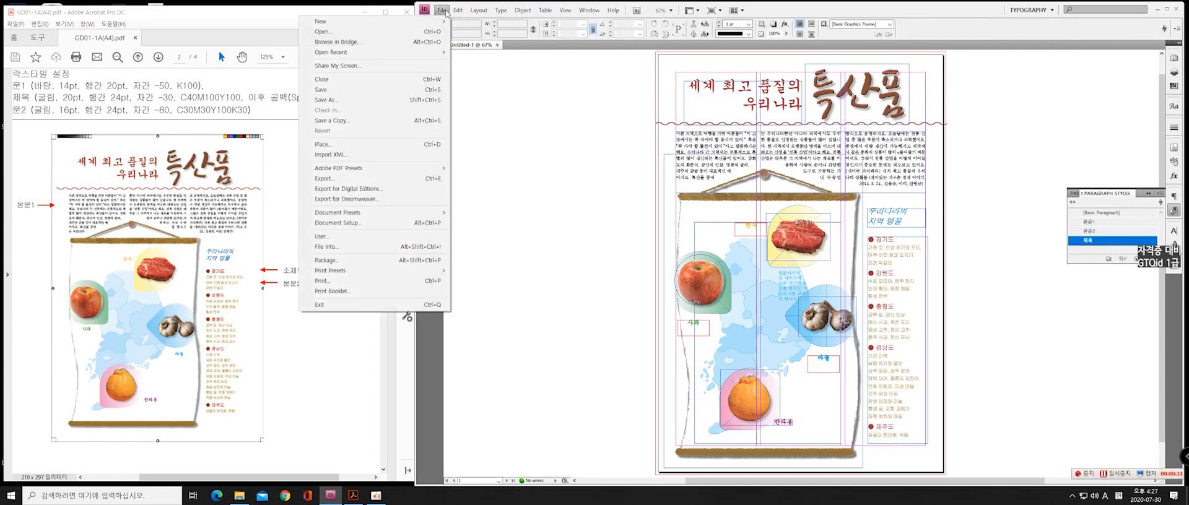
left_click(381, 102)
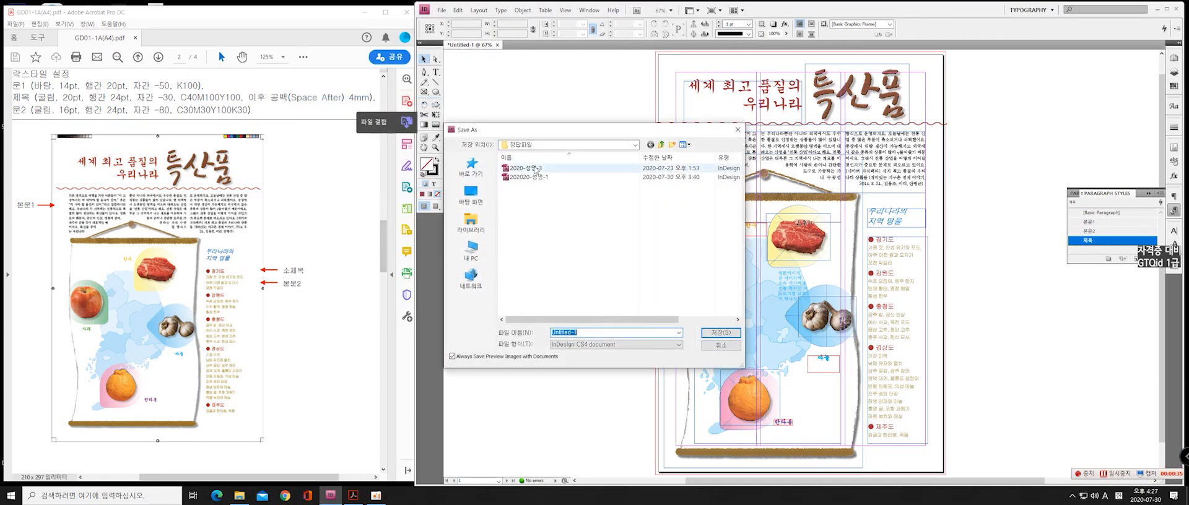
left_click(554, 178)
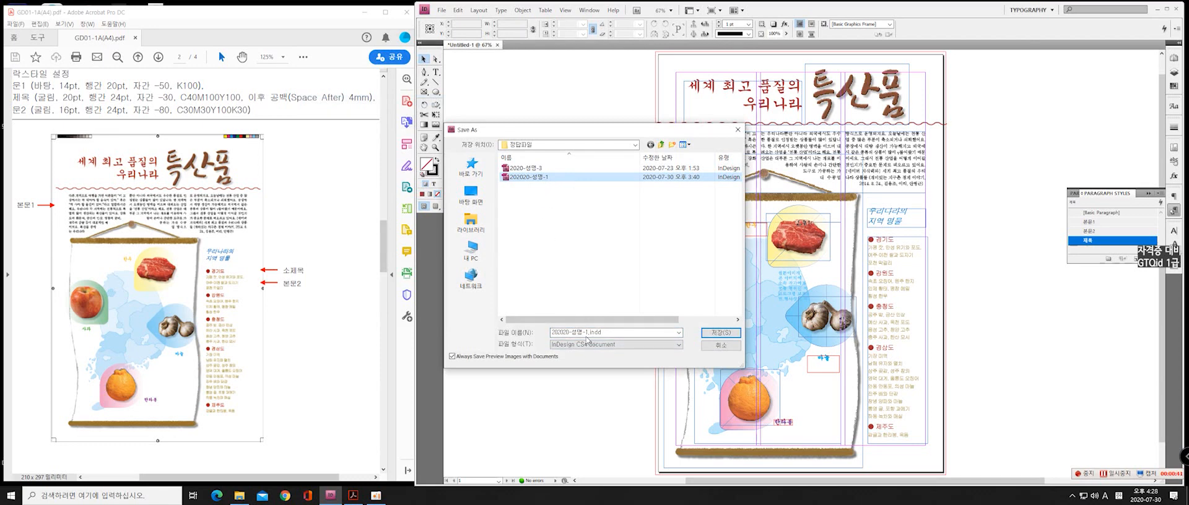
left_click(711, 336)
left_click(611, 250)
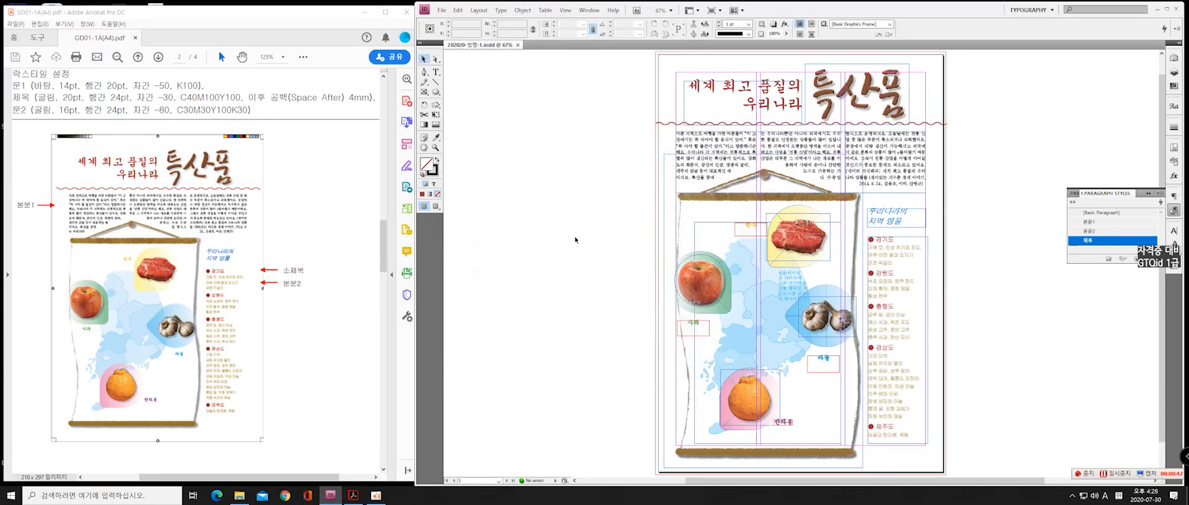
Start exporting the document as an Adobe PDF named 202020-성명-1, replacing the existing PDF in the 정답파일 folder
left_click(441, 10)
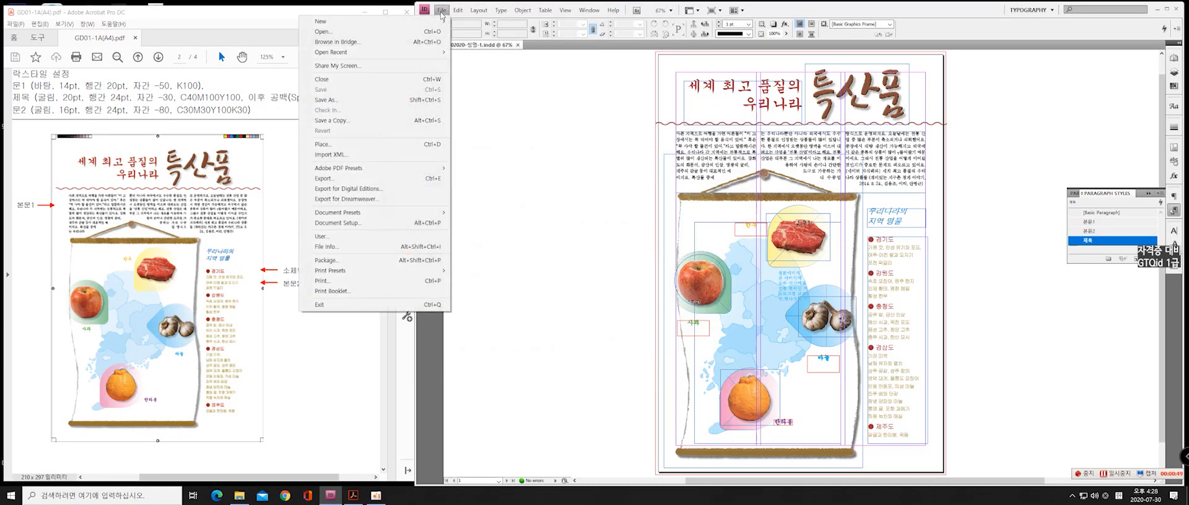
left_click(361, 179)
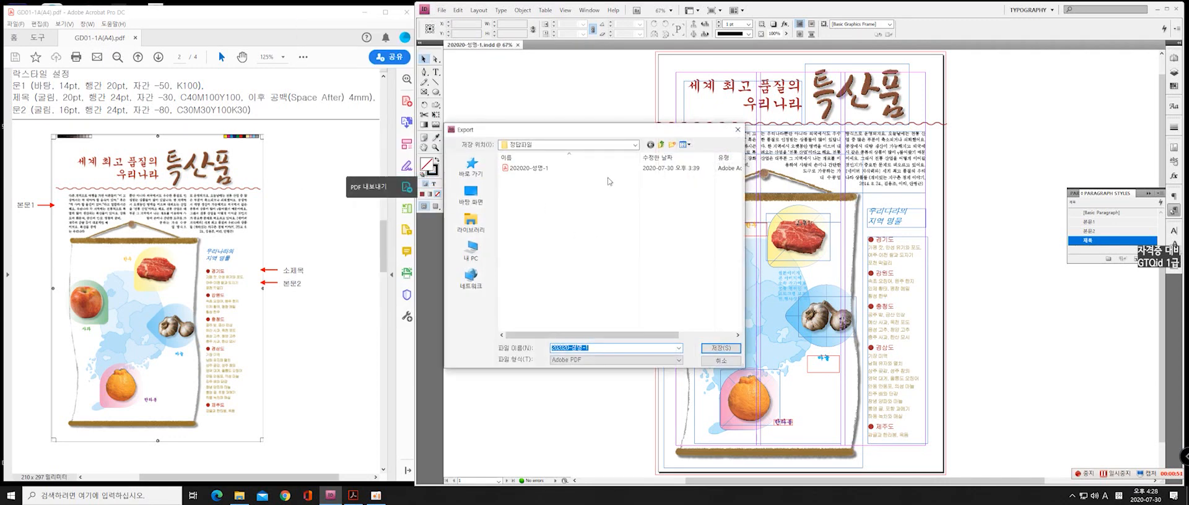
left_click(606, 342)
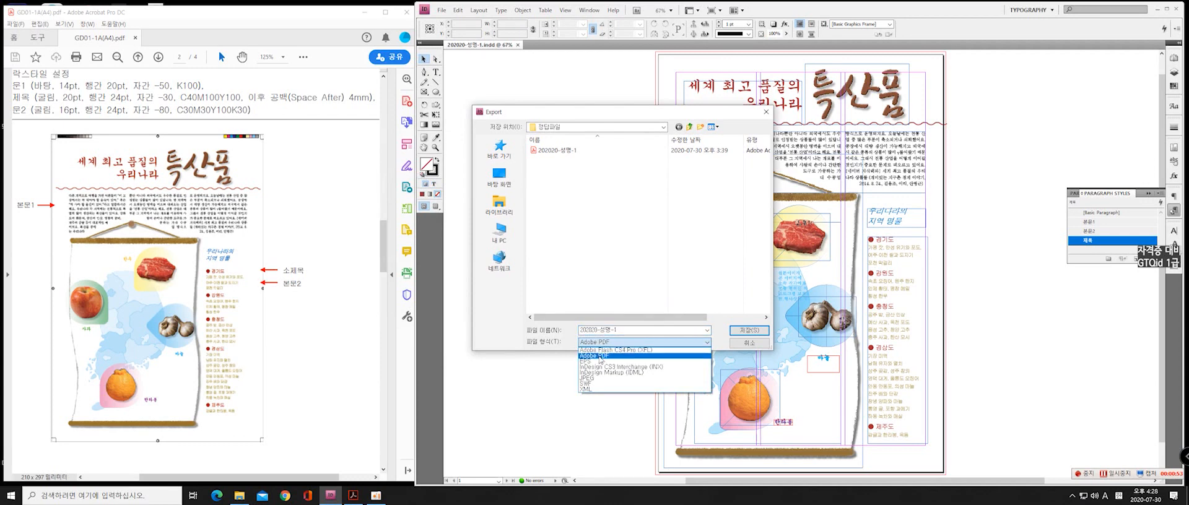
left_click(602, 354)
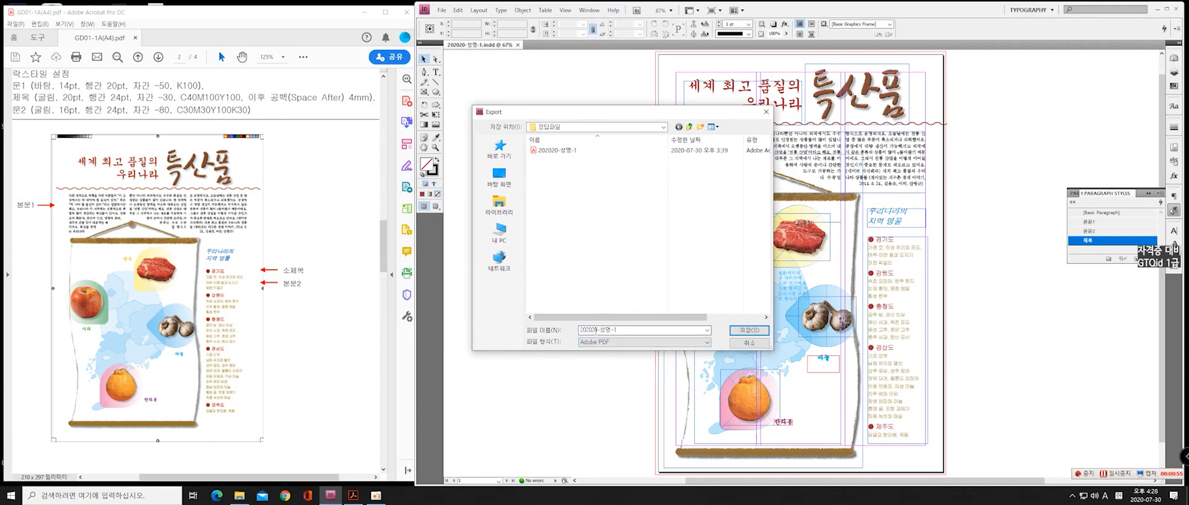
double_click(595, 332)
left_click(615, 330)
left_click(743, 330)
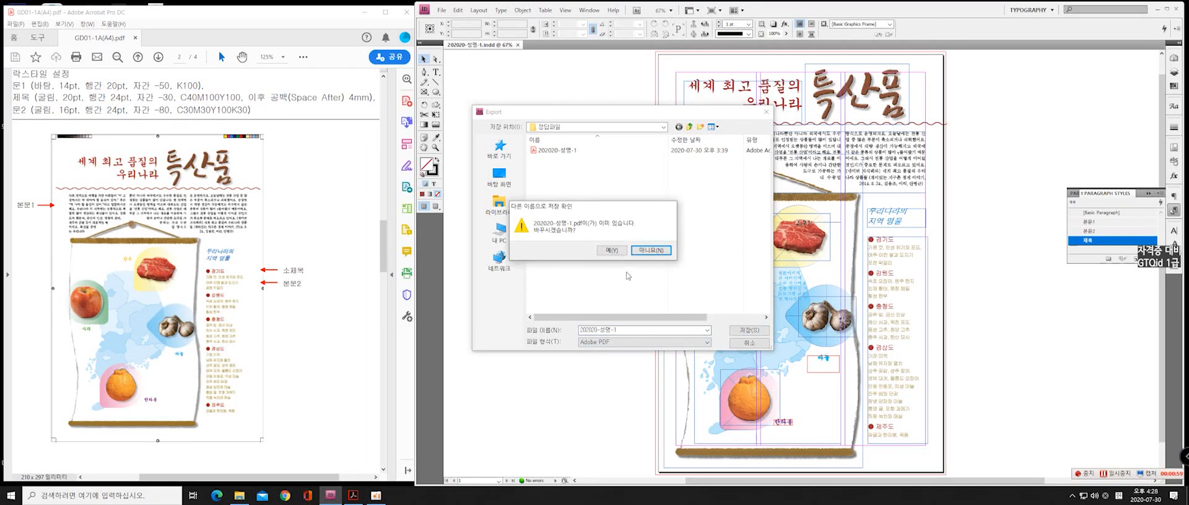
left_click(620, 255)
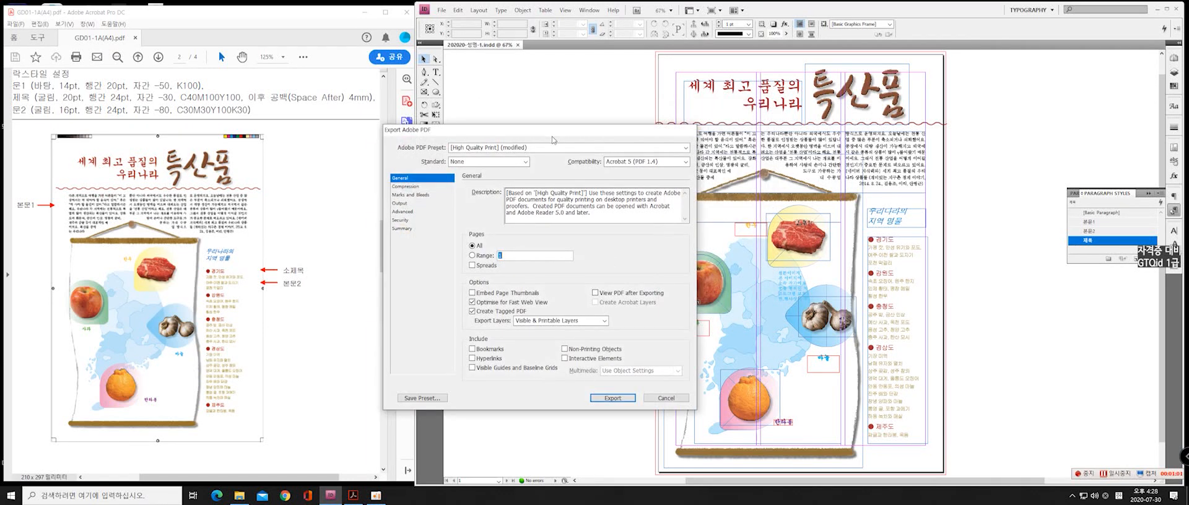
Include all printer's marks in the PDF's Marks and Bleeds settings and run the export
left_click_drag(552, 134, 594, 119)
left_click(456, 180)
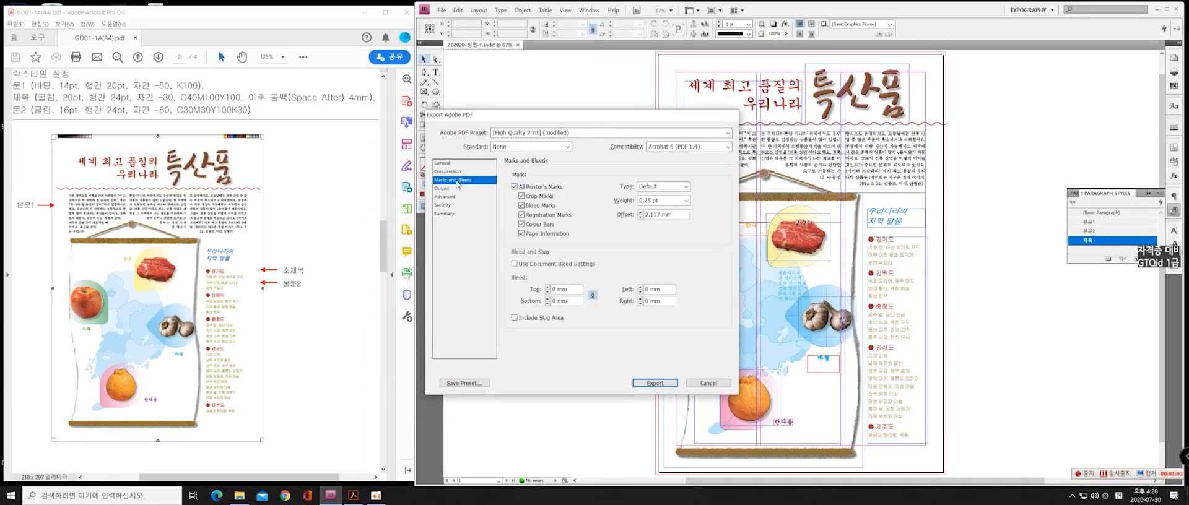
left_click(515, 187)
left_click(654, 383)
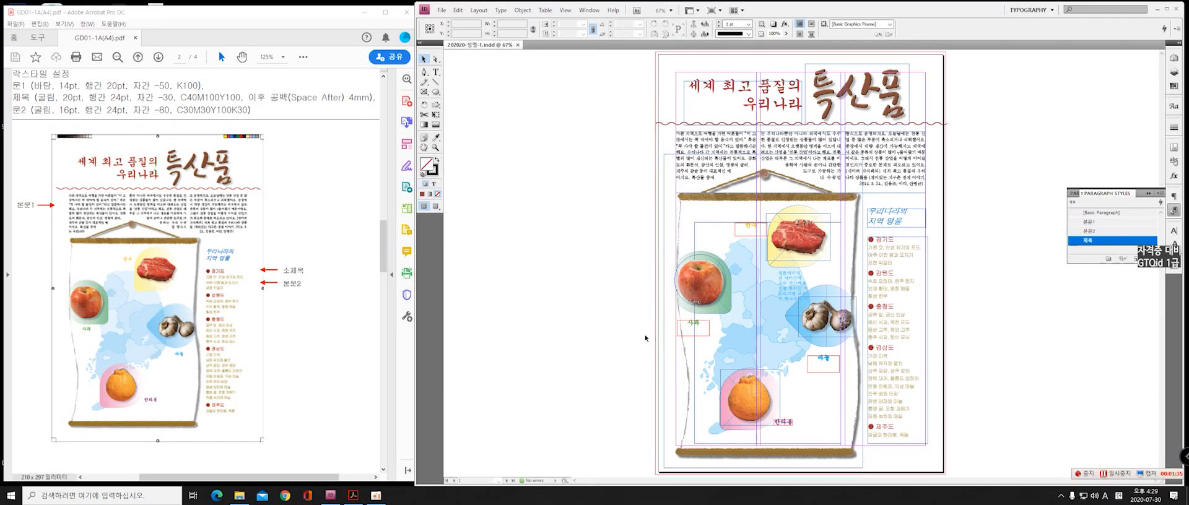
Open the exported 202020-성명-1.pdf from the 정답파일 folder in Acrobat and examine the whole page
left_click(239, 495)
double_click(351, 273)
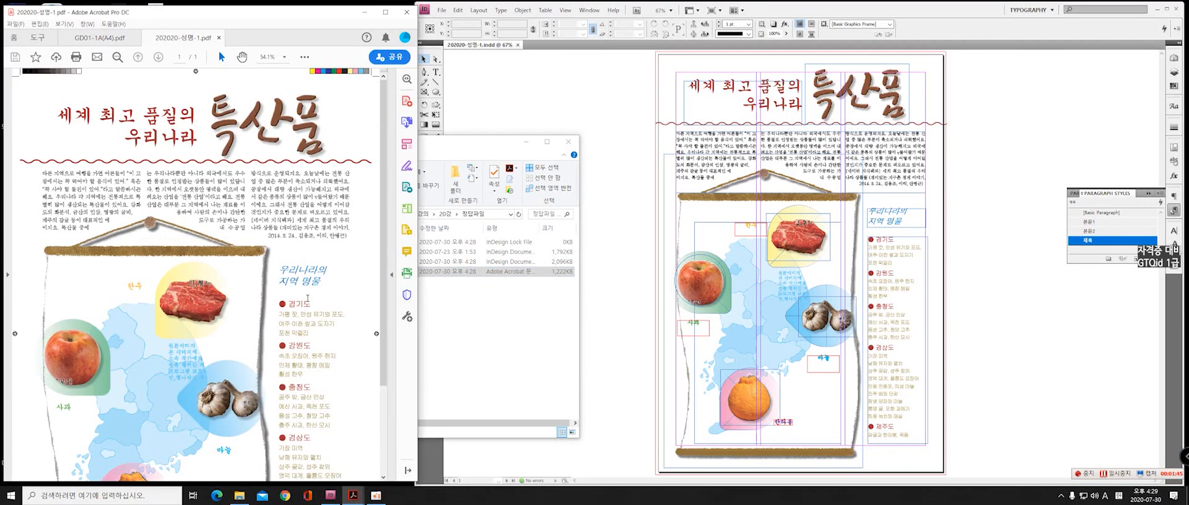
scroll(329, 375, "down", 4)
scroll(328, 375, "up", 3)
scroll(329, 375, "up", 1)
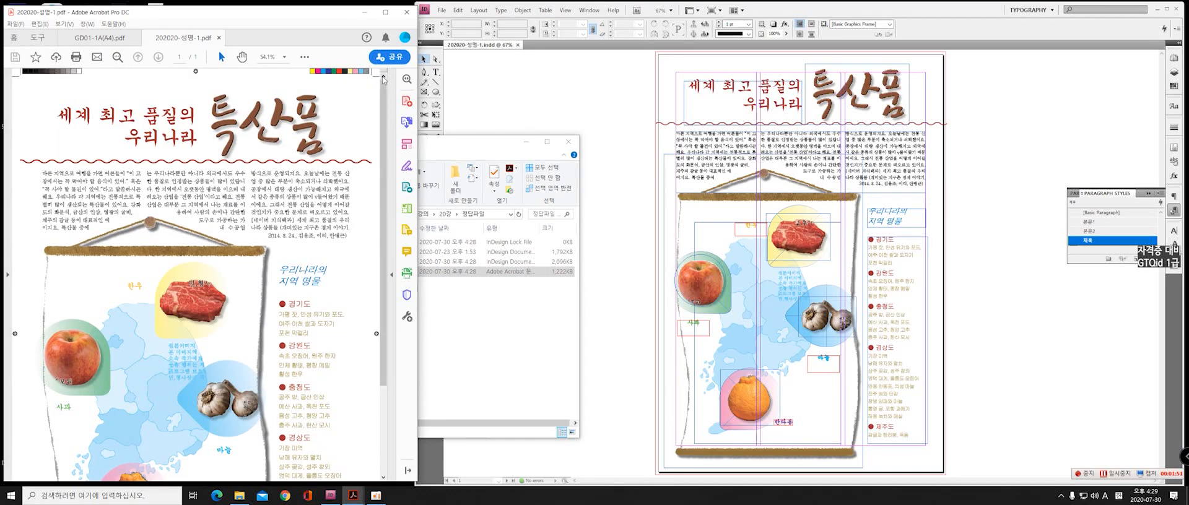
scroll(353, 260, "down", 4)
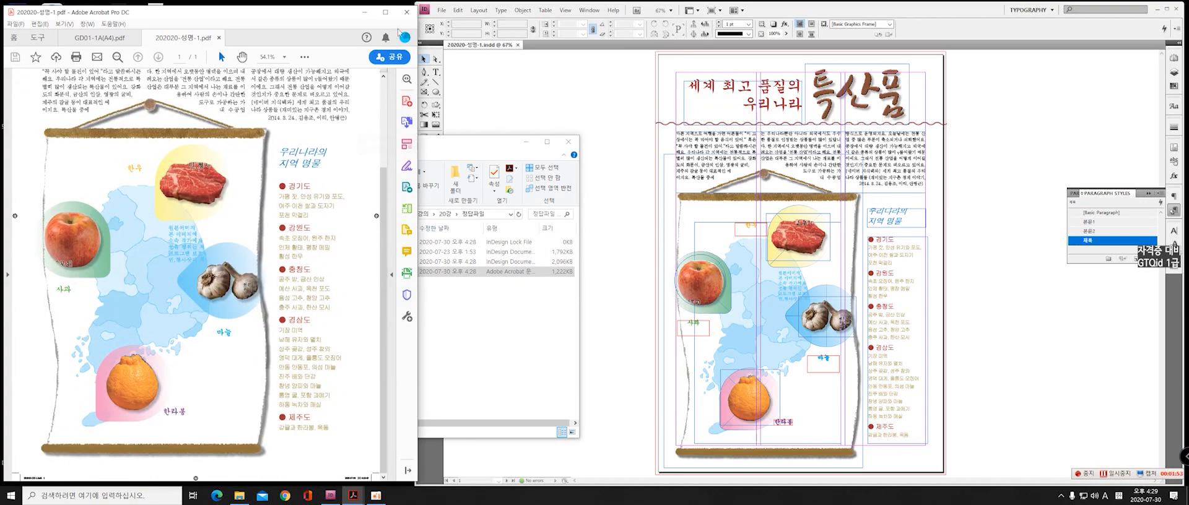